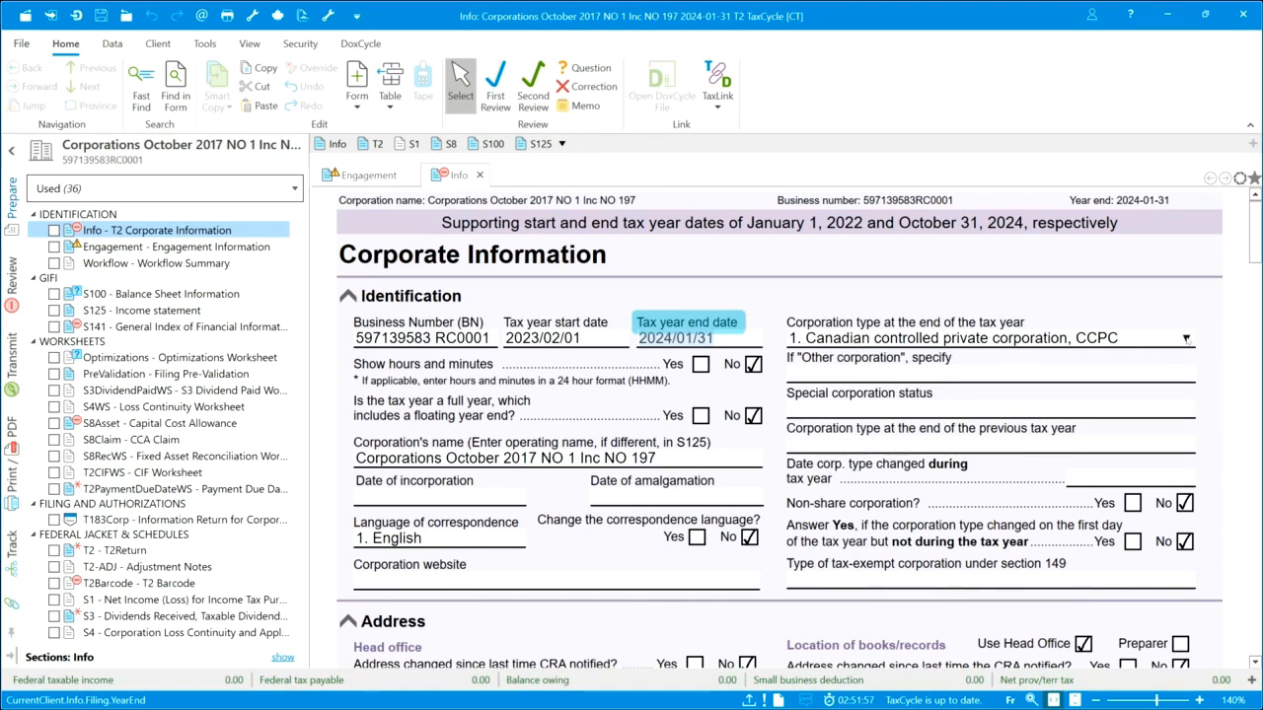
# Choose Canadian controlled private corporation, CCPC as the year-end corporation type and check the section 149 tax-exempt type choices
pyautogui.click(1187, 339)
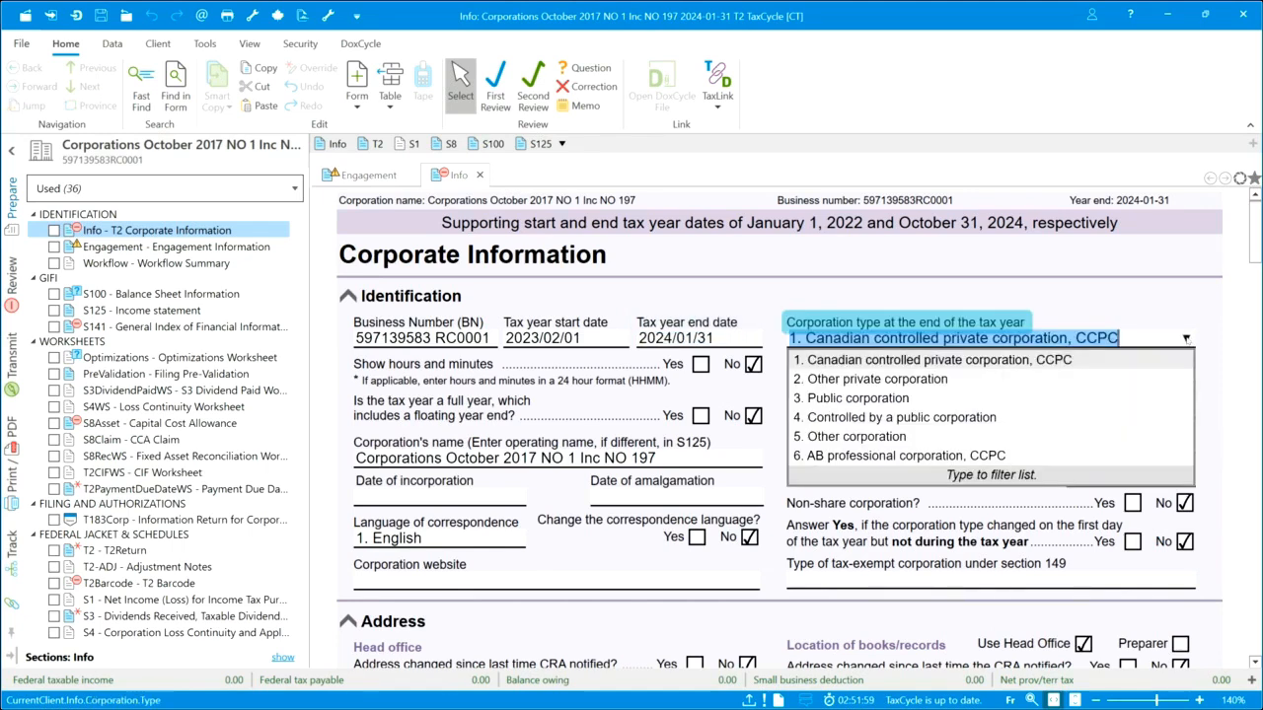
pyautogui.click(1049, 361)
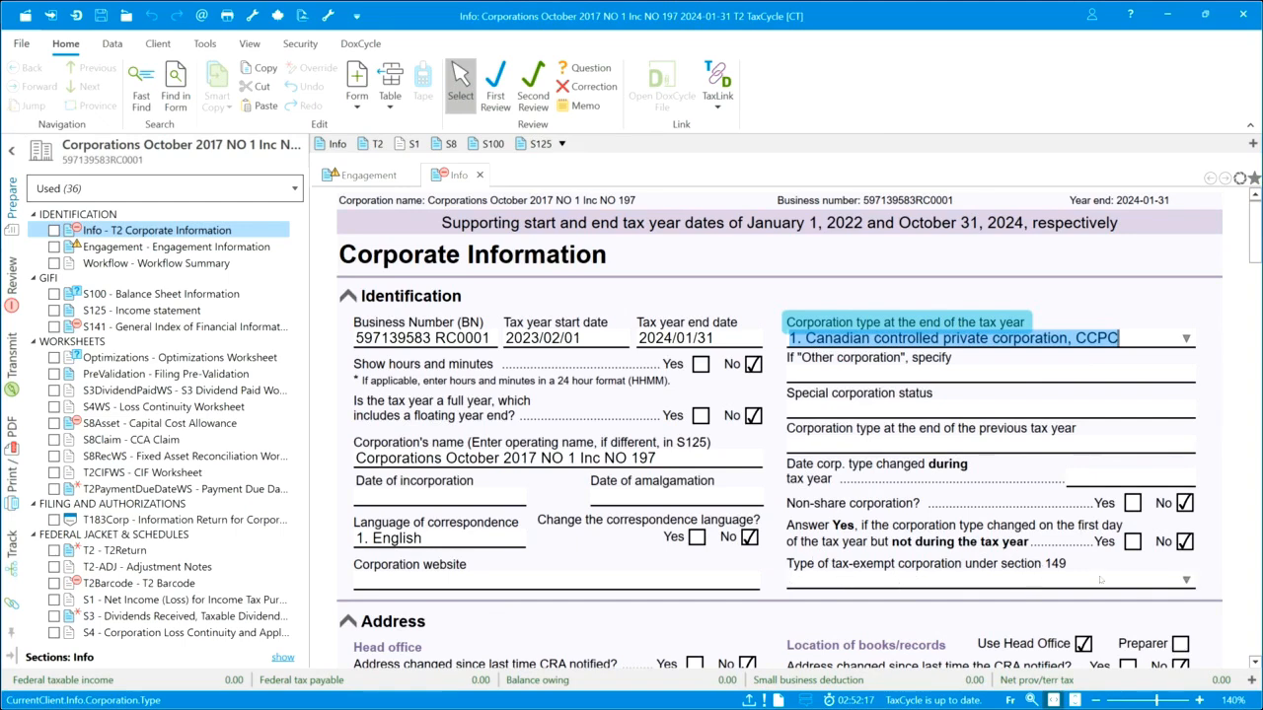
pyautogui.click(1186, 582)
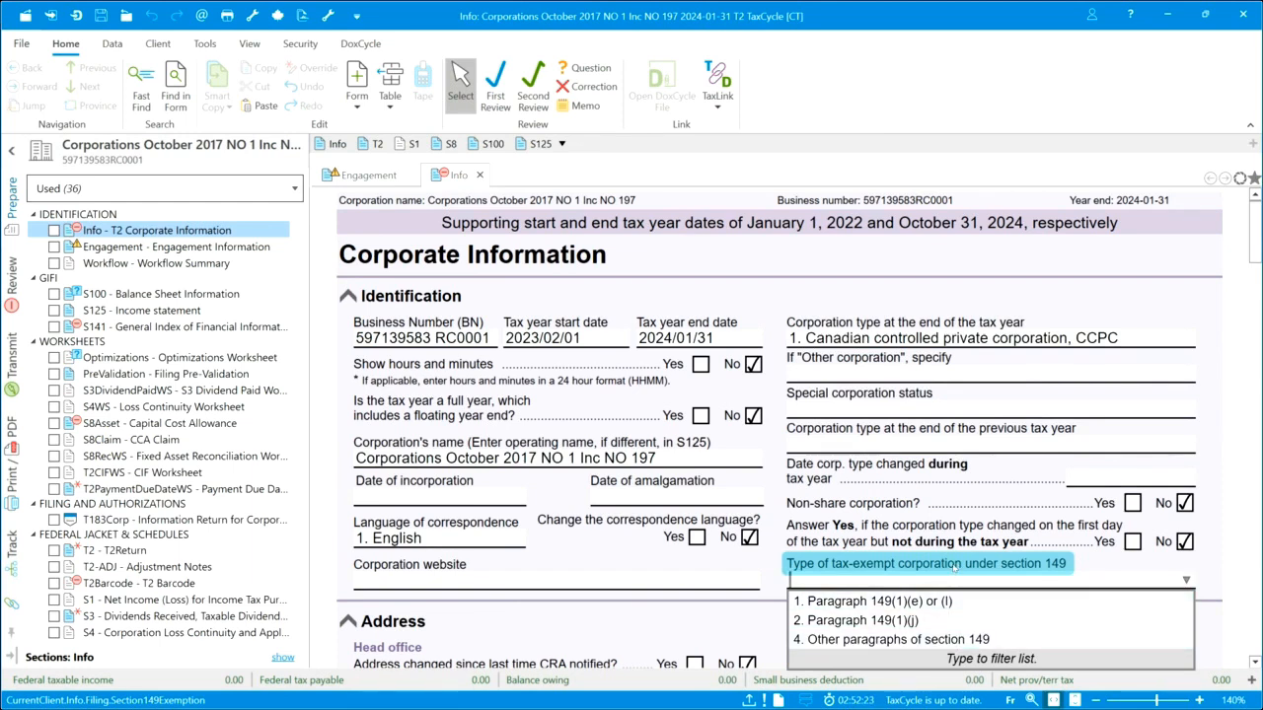
pyautogui.press('Escape')
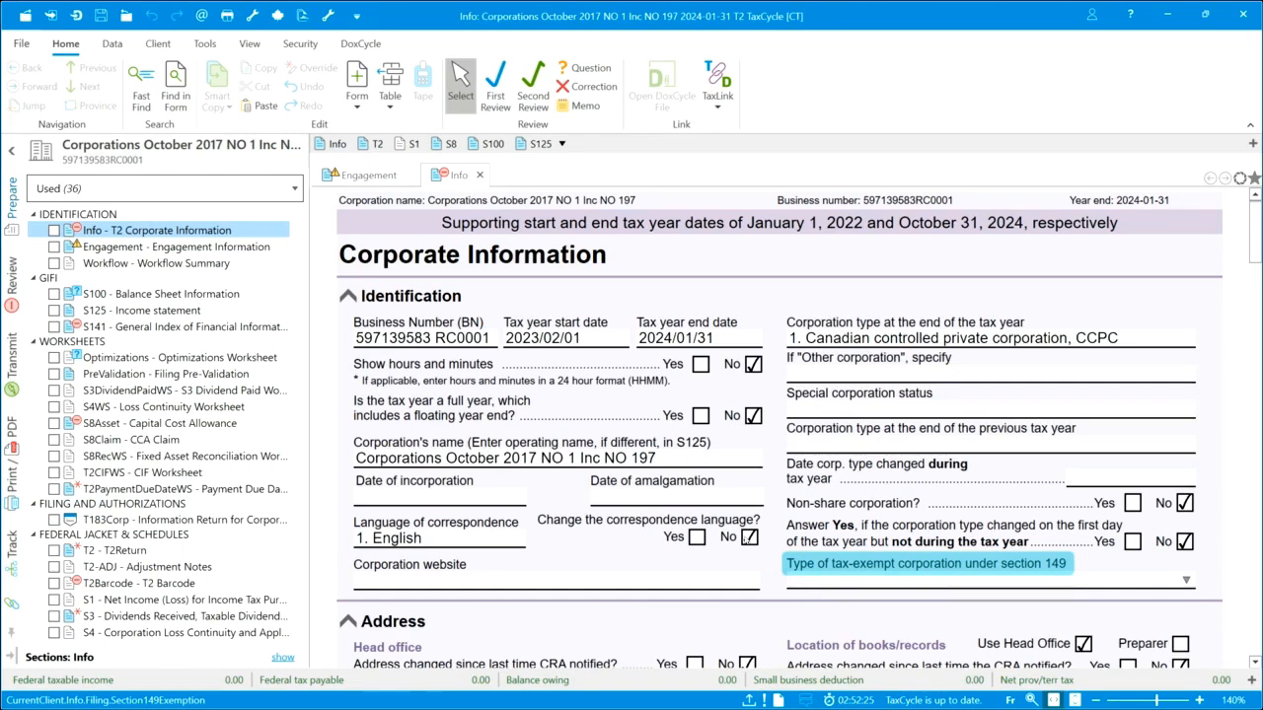
# Select Québec as an additional jurisdiction in the Residency section of the Corporate Information form
pyautogui.scroll(-5, 803, 557)
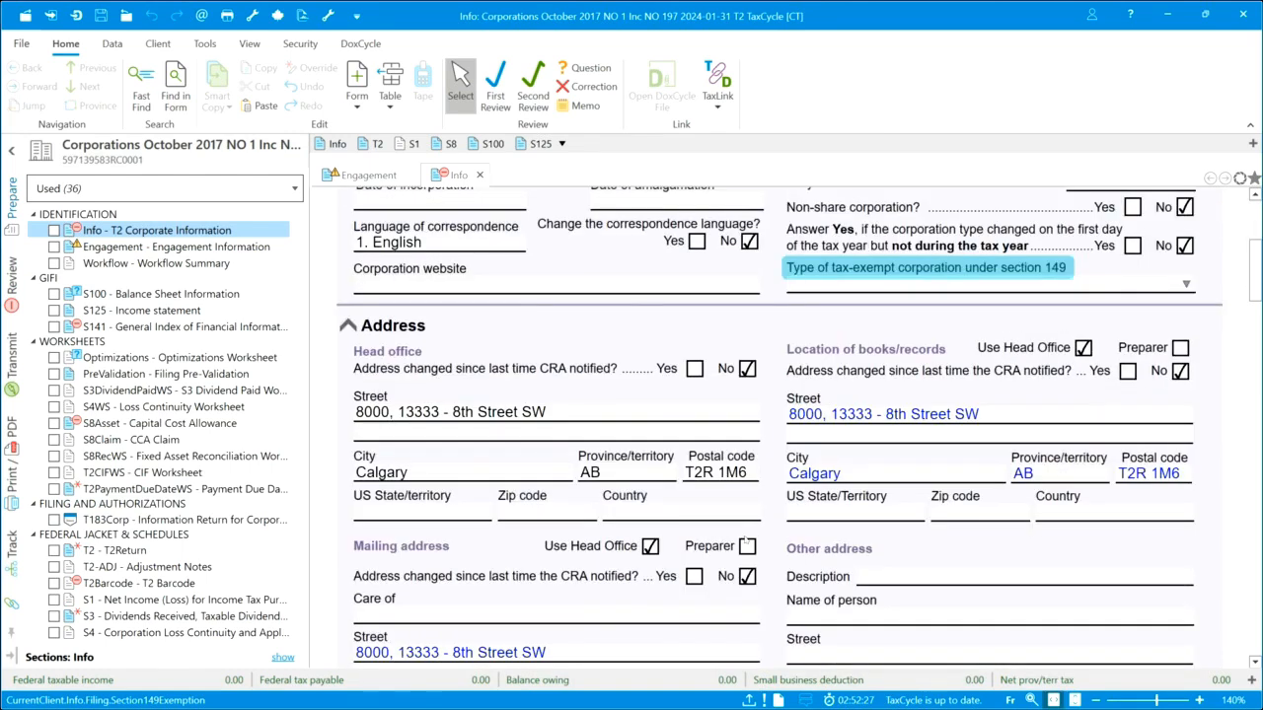
pyautogui.scroll(-5, 747, 542)
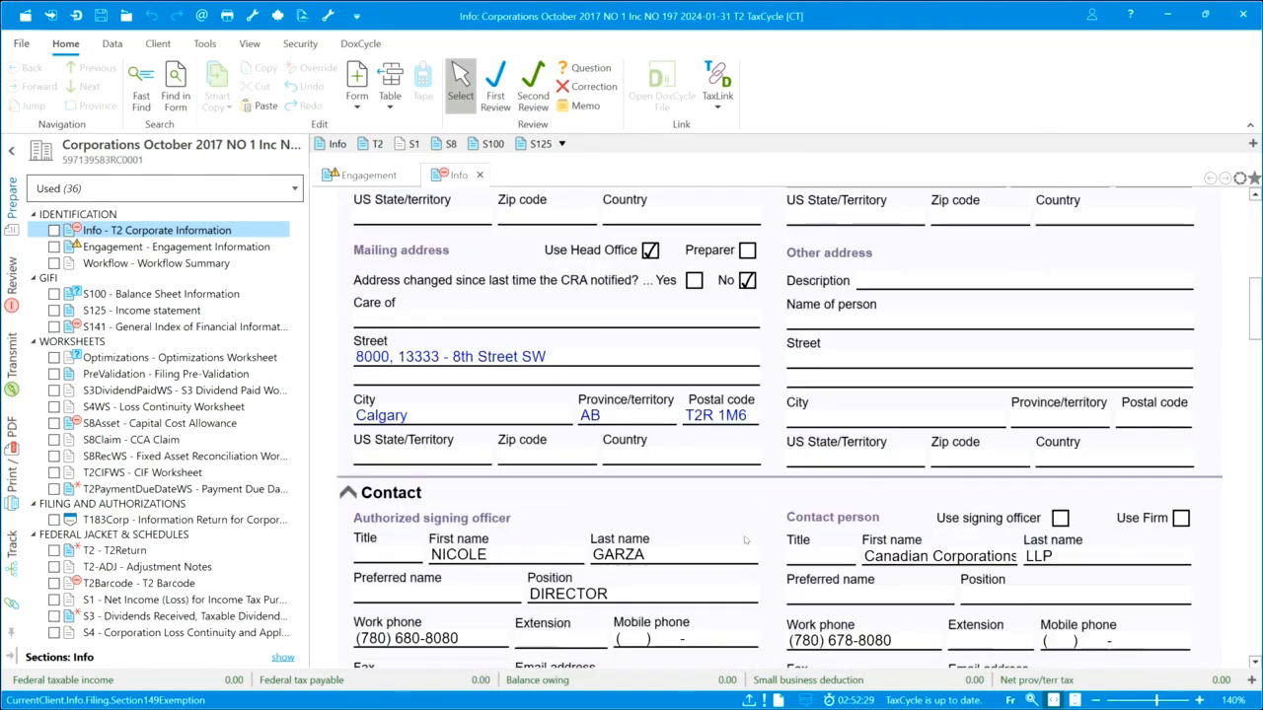
pyautogui.scroll(-2, 746, 540)
pyautogui.scroll(-2, 744, 538)
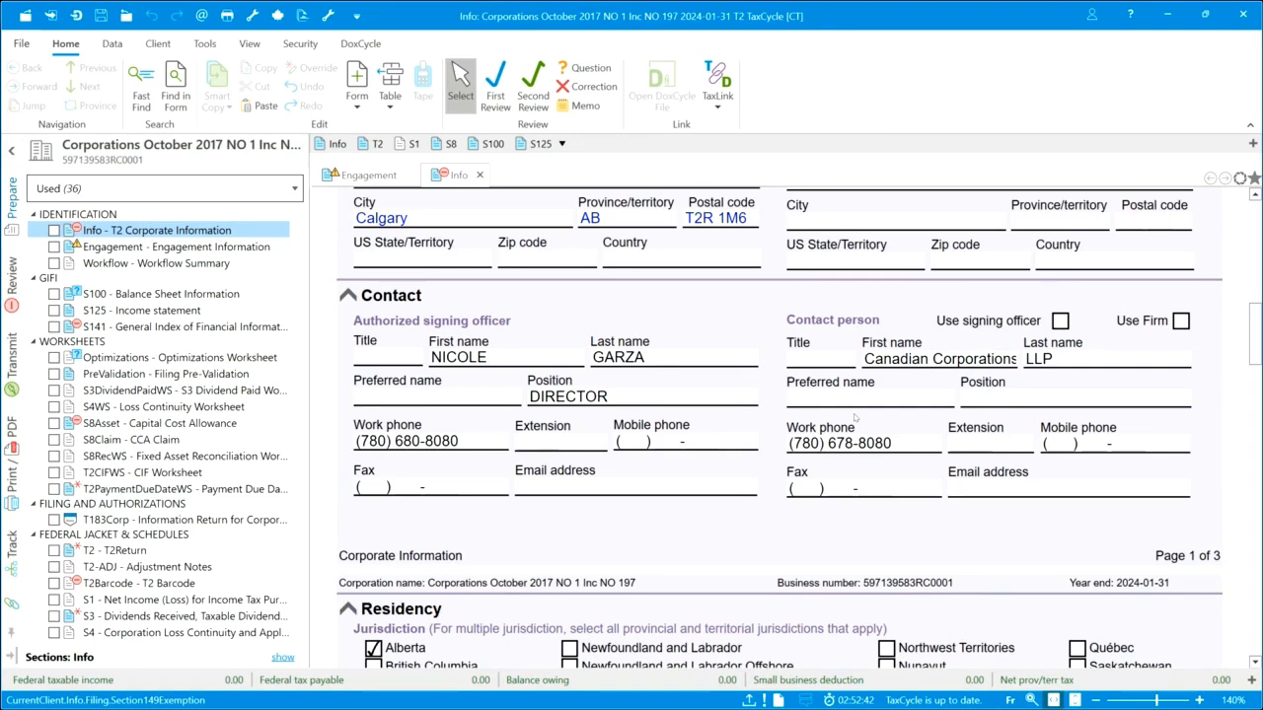
pyautogui.scroll(-1, 596, 510)
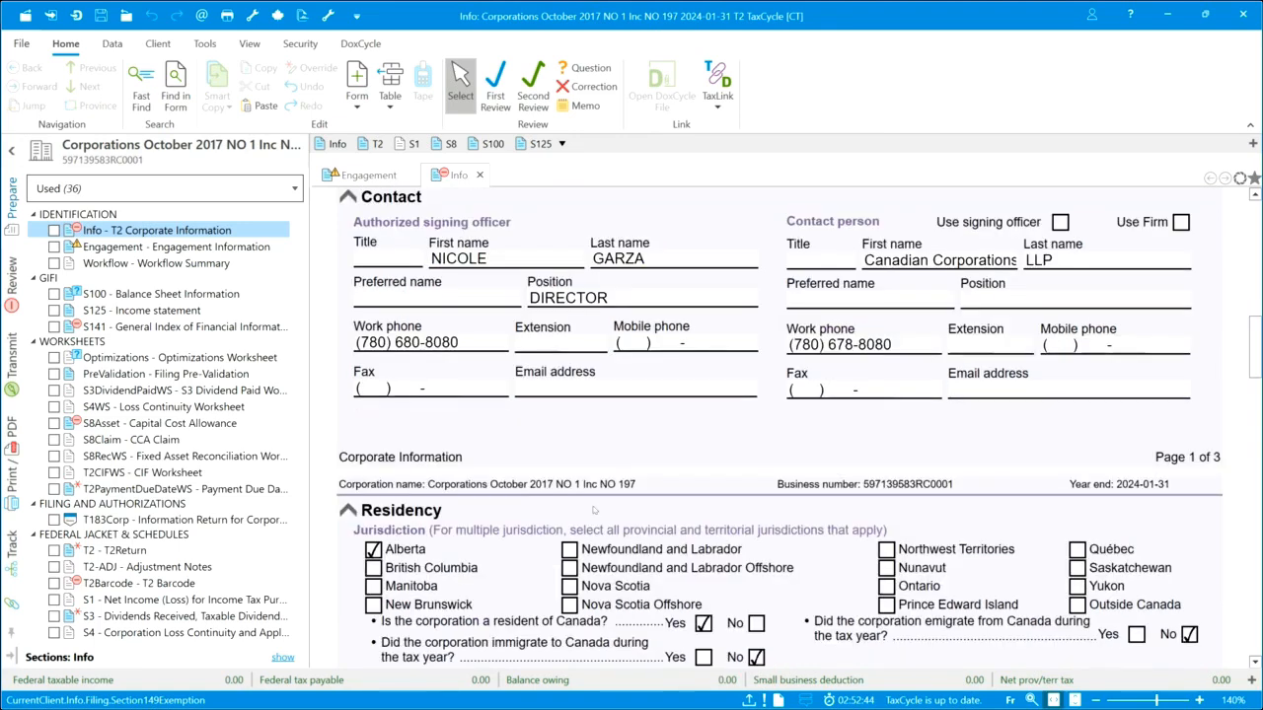
pyautogui.scroll(-2, 595, 510)
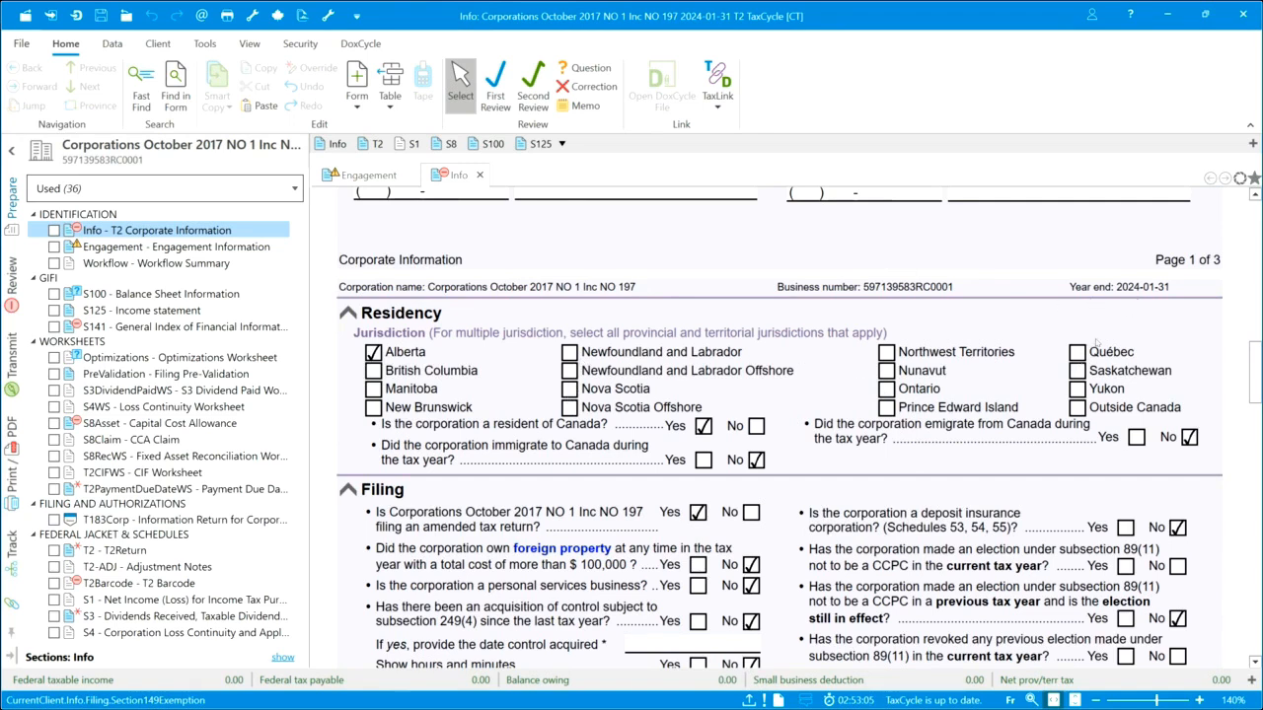
pyautogui.click(1076, 352)
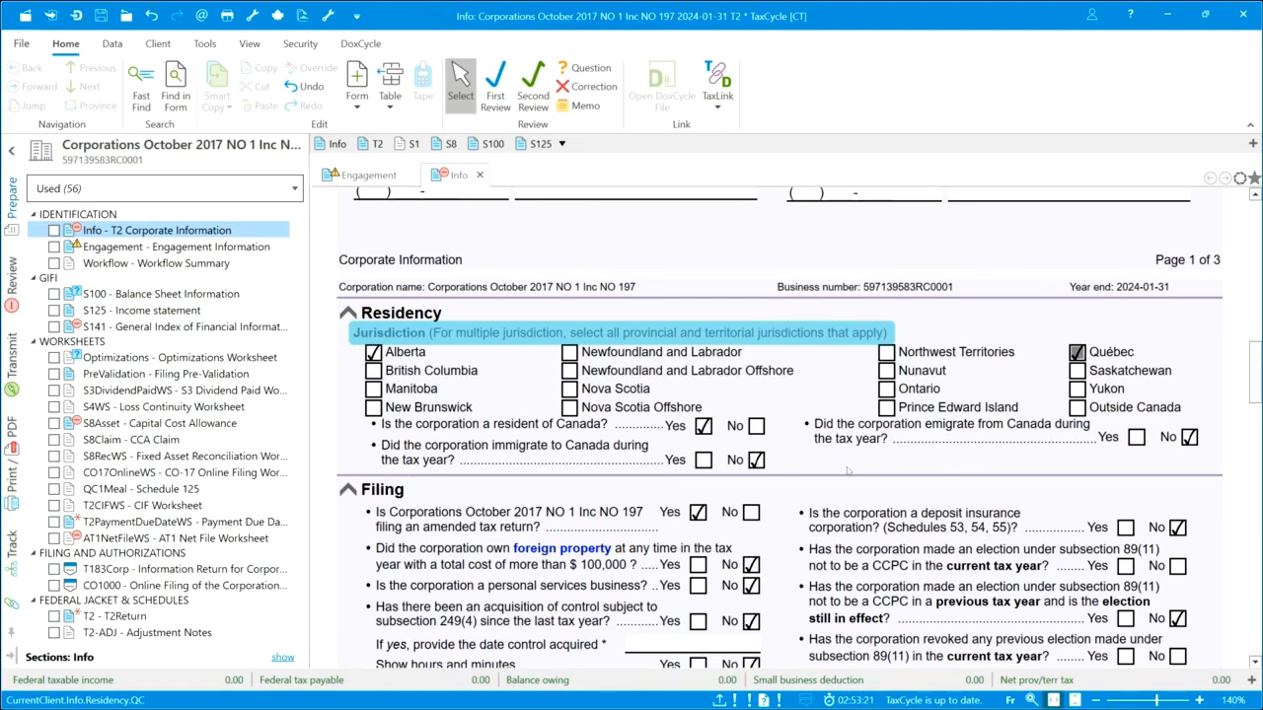
# Examine the Filing questions on the Corporate Information form
pyautogui.scroll(-2, 846, 468)
pyautogui.scroll(-2, 848, 470)
pyautogui.scroll(-2, 846, 471)
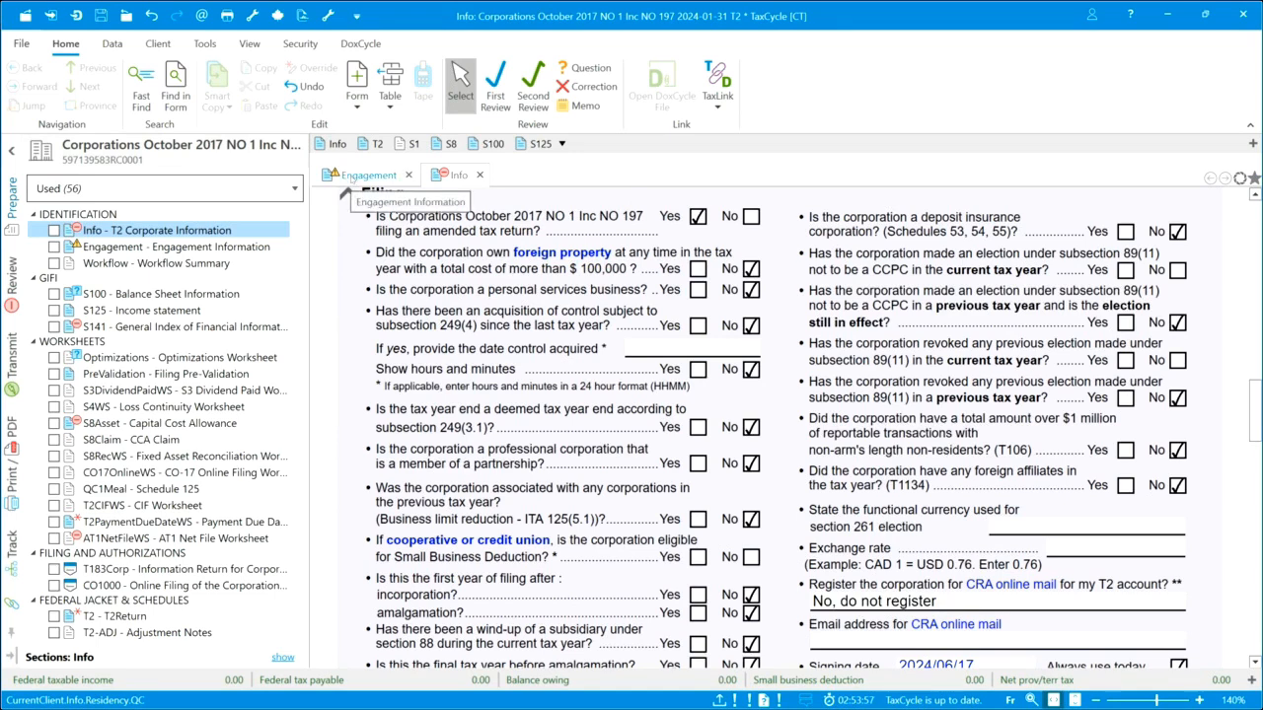
# Open the Engagement Information form and look through its preparer, dates, engagement and Other Engagements sections
pyautogui.click(345, 187)
pyautogui.scroll(-5, 591, 435)
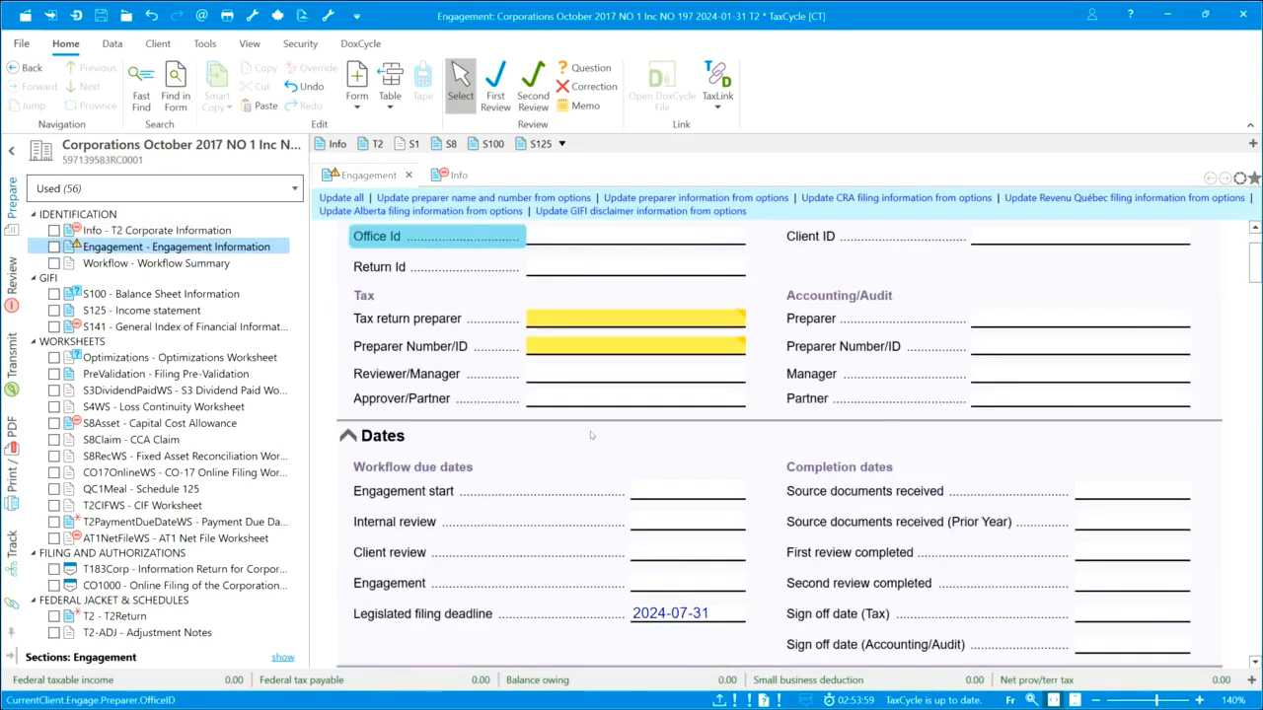
pyautogui.scroll(-4, 591, 435)
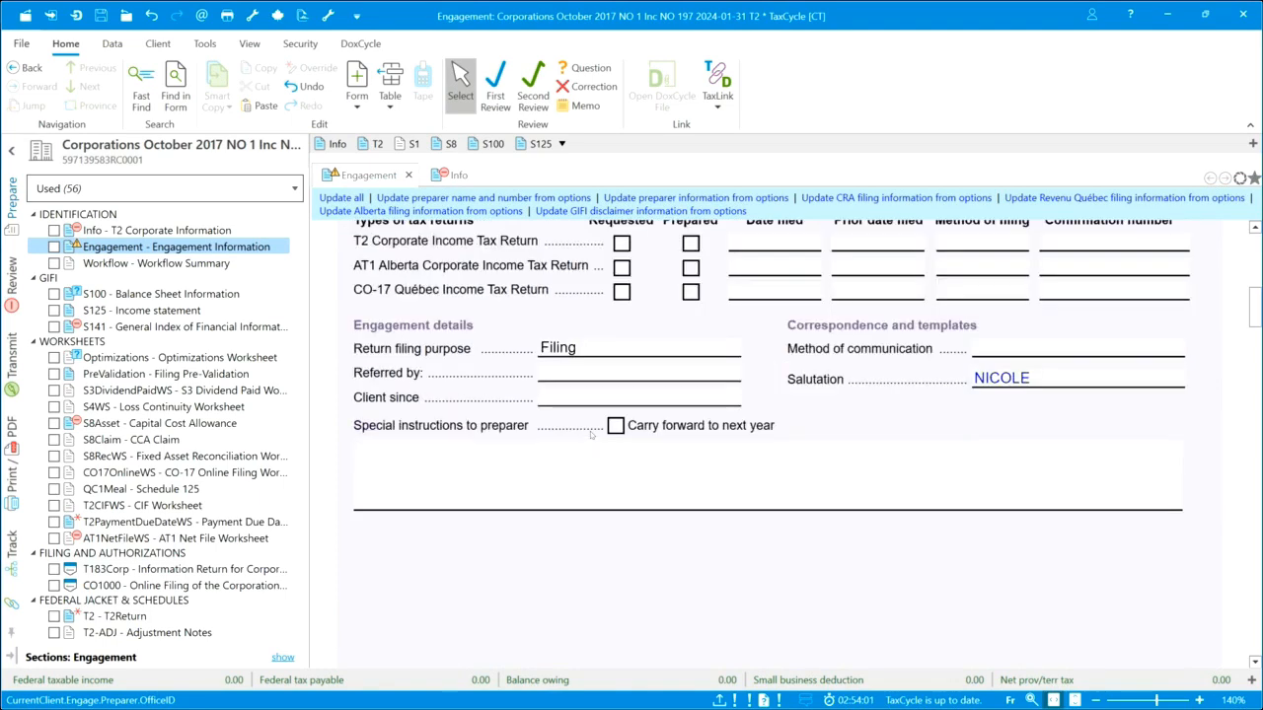
pyautogui.scroll(-5, 590, 431)
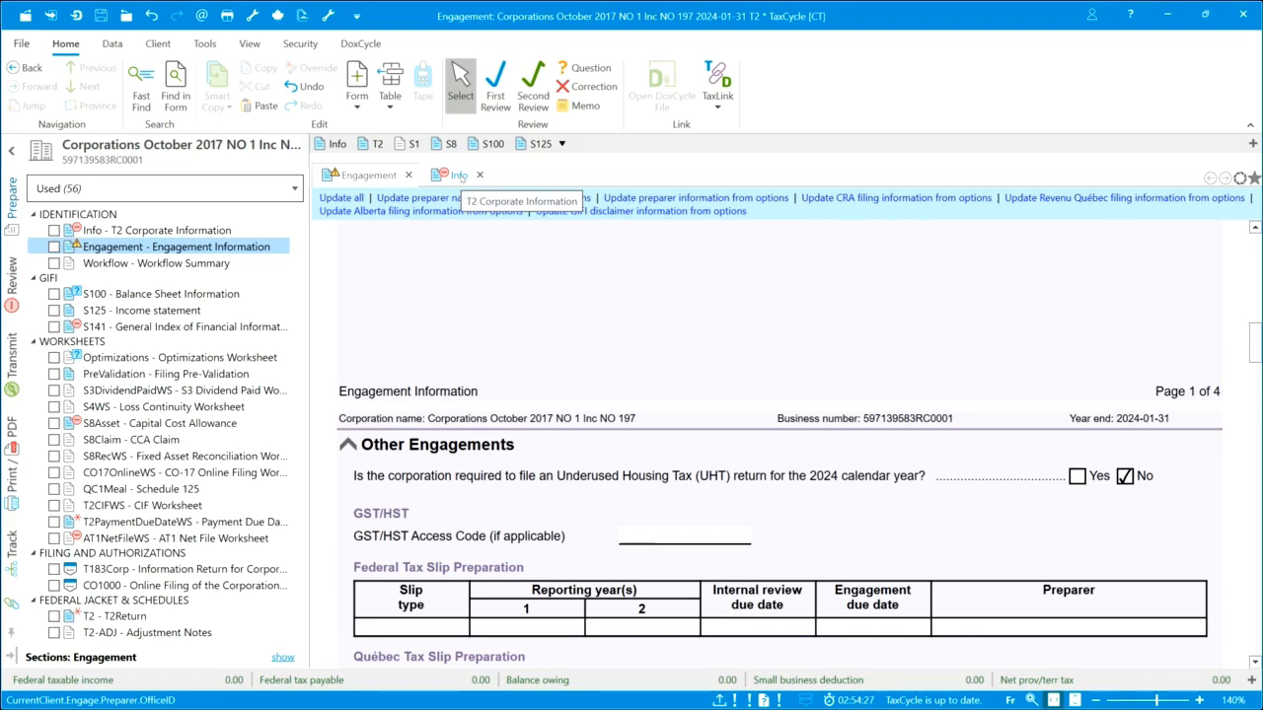
# Return to the Corporate Information form and review the Business Activity, Alberta AT1 and Québec CO-17 sections
pyautogui.click(458, 176)
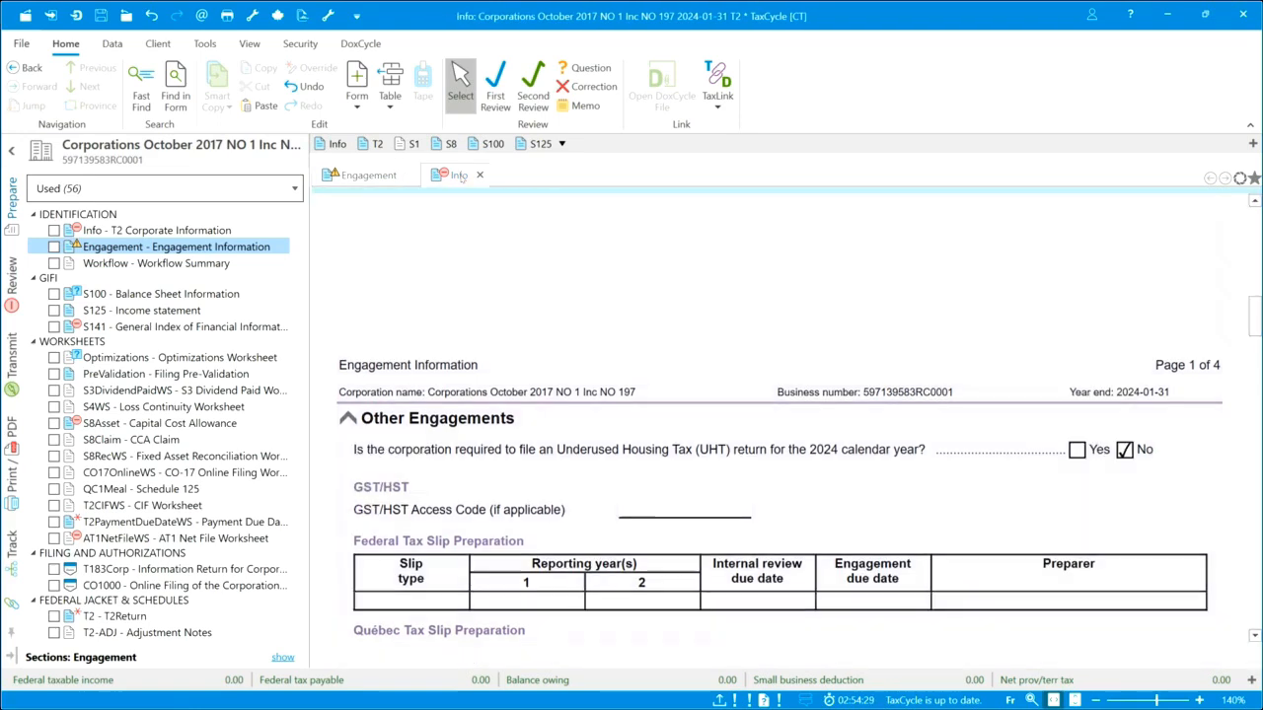
pyautogui.scroll(-8, 533, 441)
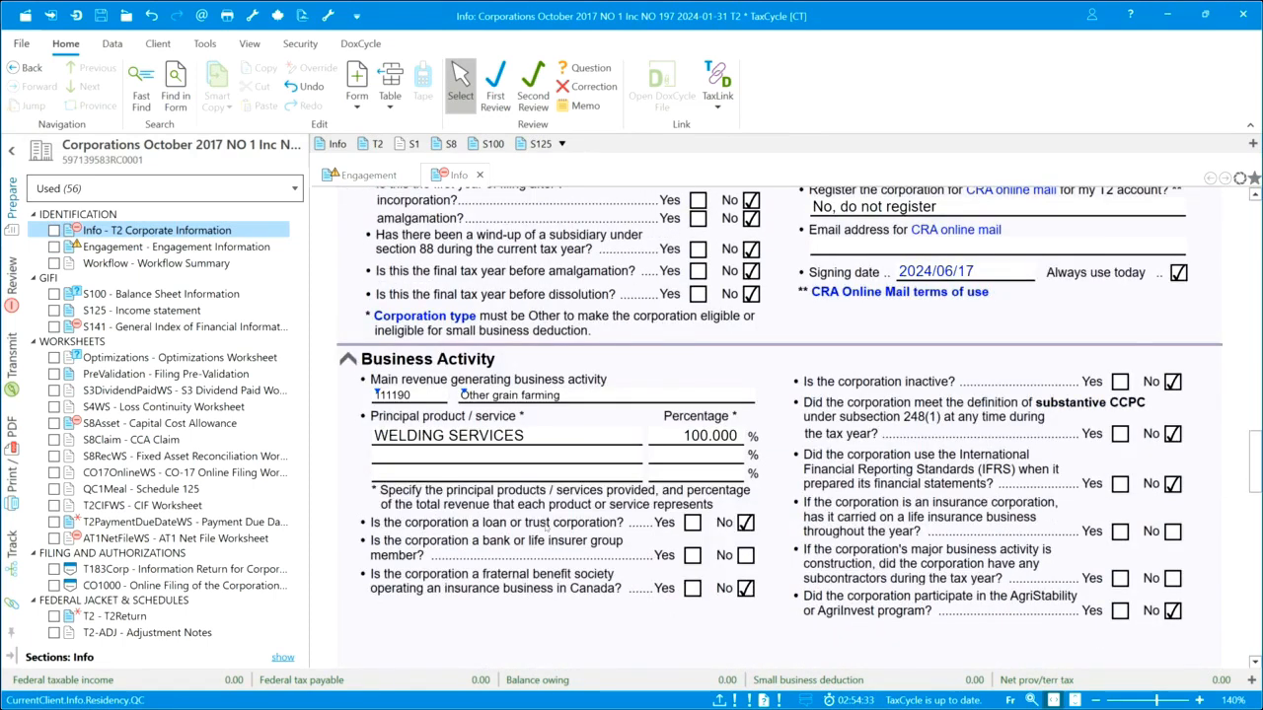
pyautogui.scroll(-2, 546, 528)
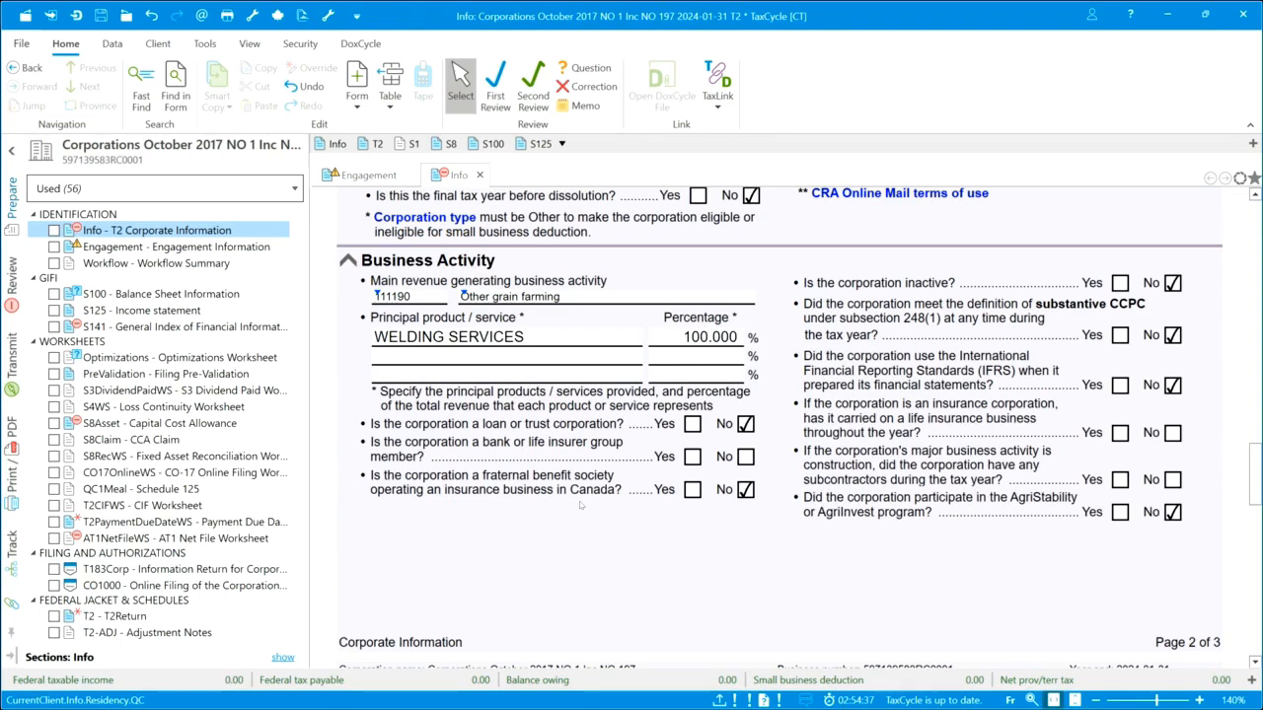
pyautogui.scroll(-2, 581, 505)
pyautogui.scroll(-4, 581, 505)
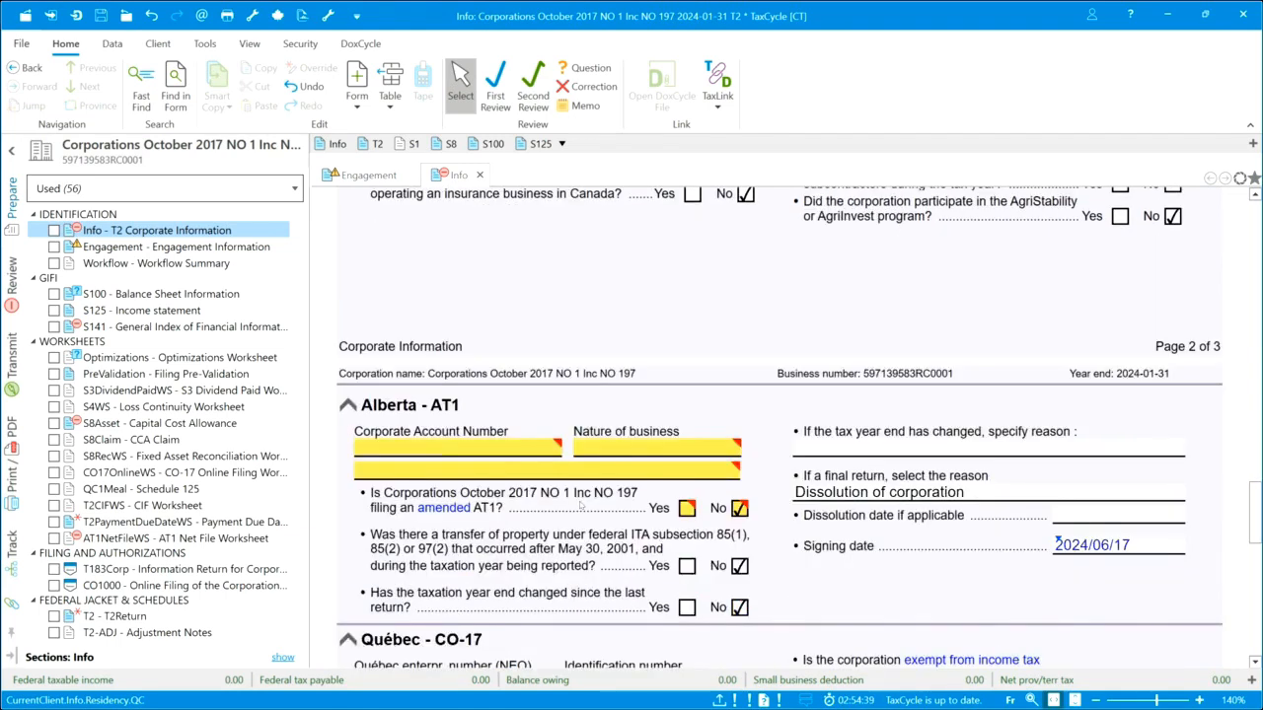
pyautogui.scroll(-2, 581, 505)
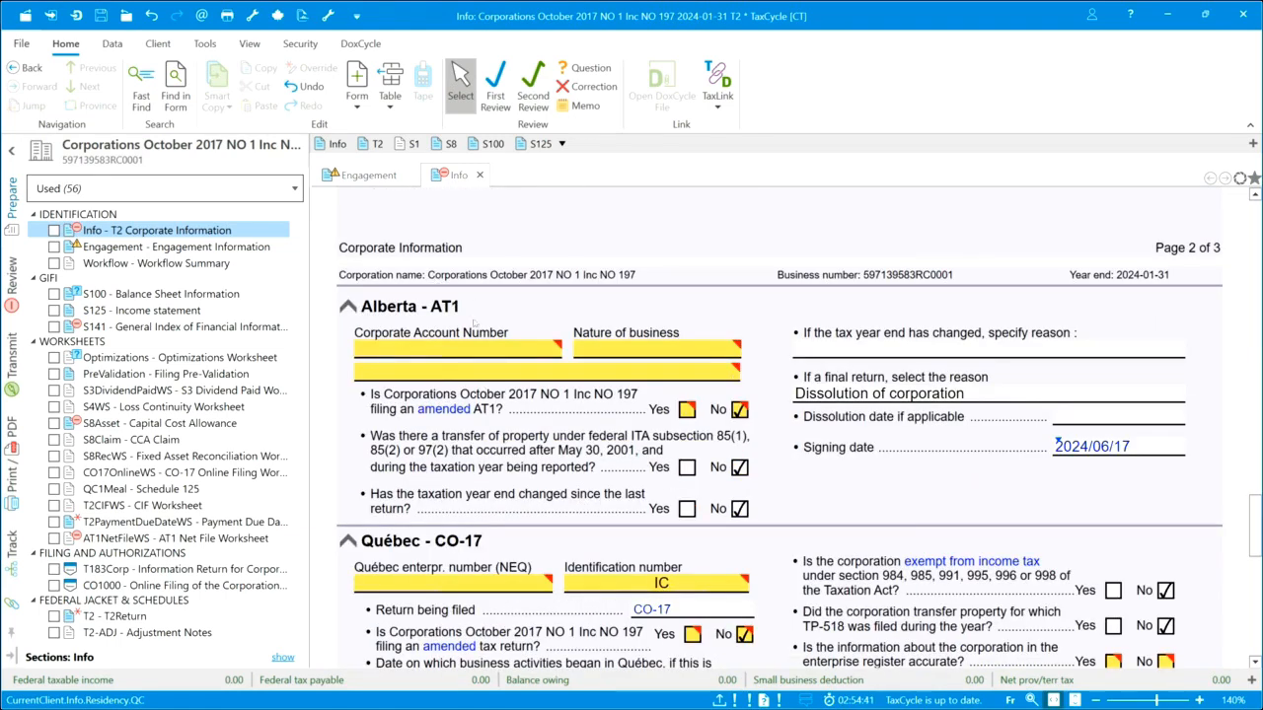
pyautogui.scroll(-4, 554, 503)
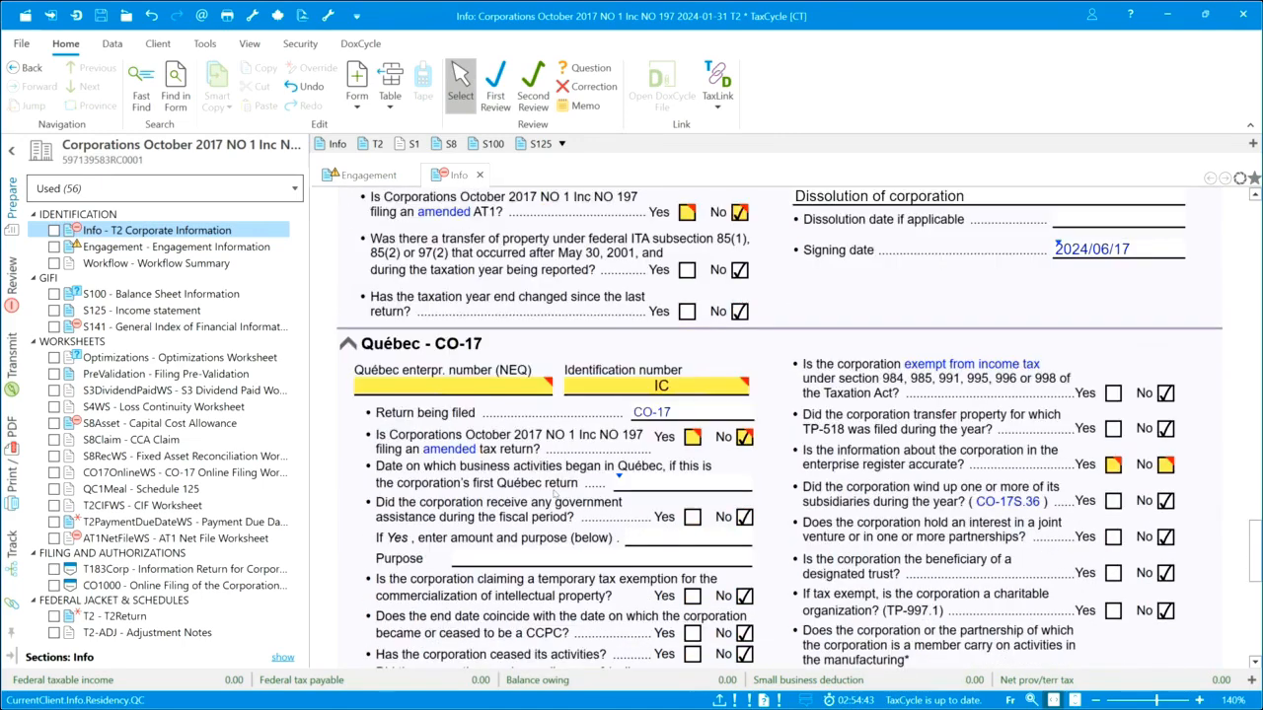
pyautogui.scroll(-8, 524, 491)
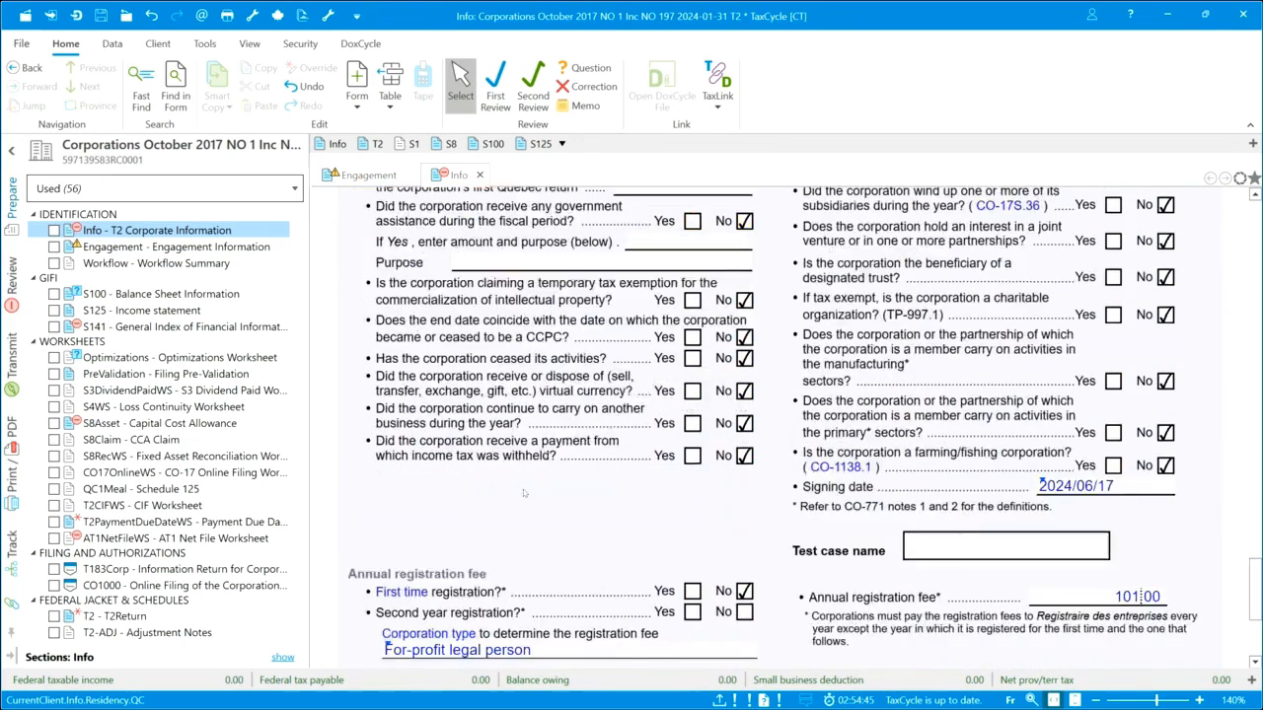
pyautogui.scroll(6, 523, 492)
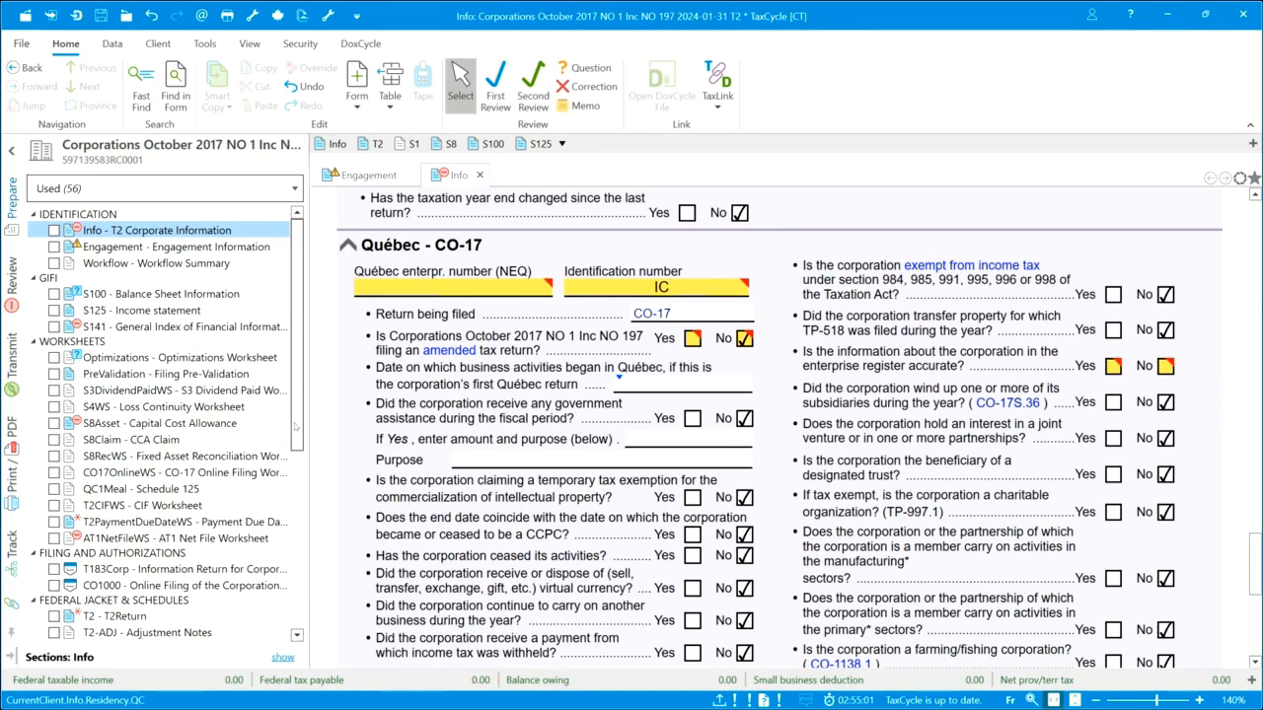
# Expand the Correspondence group in the form list and open the ELetter engagement letter
pyautogui.moveTo(295, 427); pyautogui.dragTo(293, 443)
pyautogui.moveTo(293, 442); pyautogui.dragTo(299, 634)
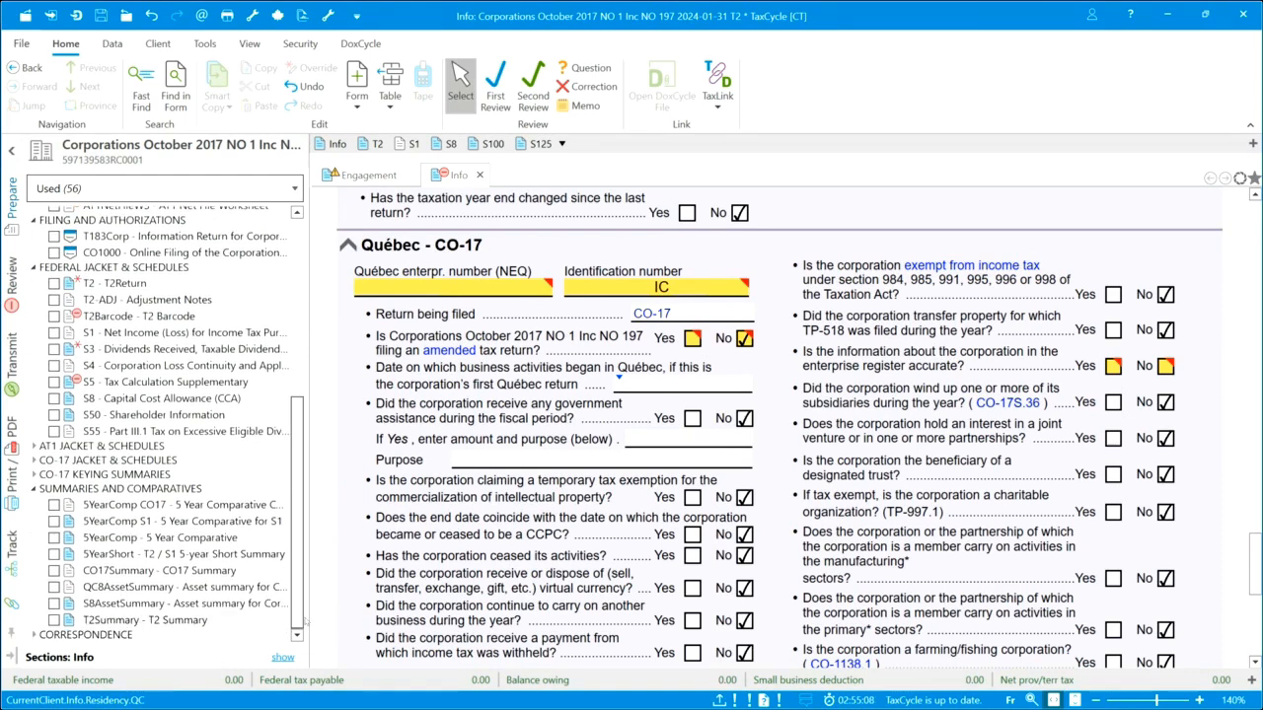
pyautogui.click(34, 634)
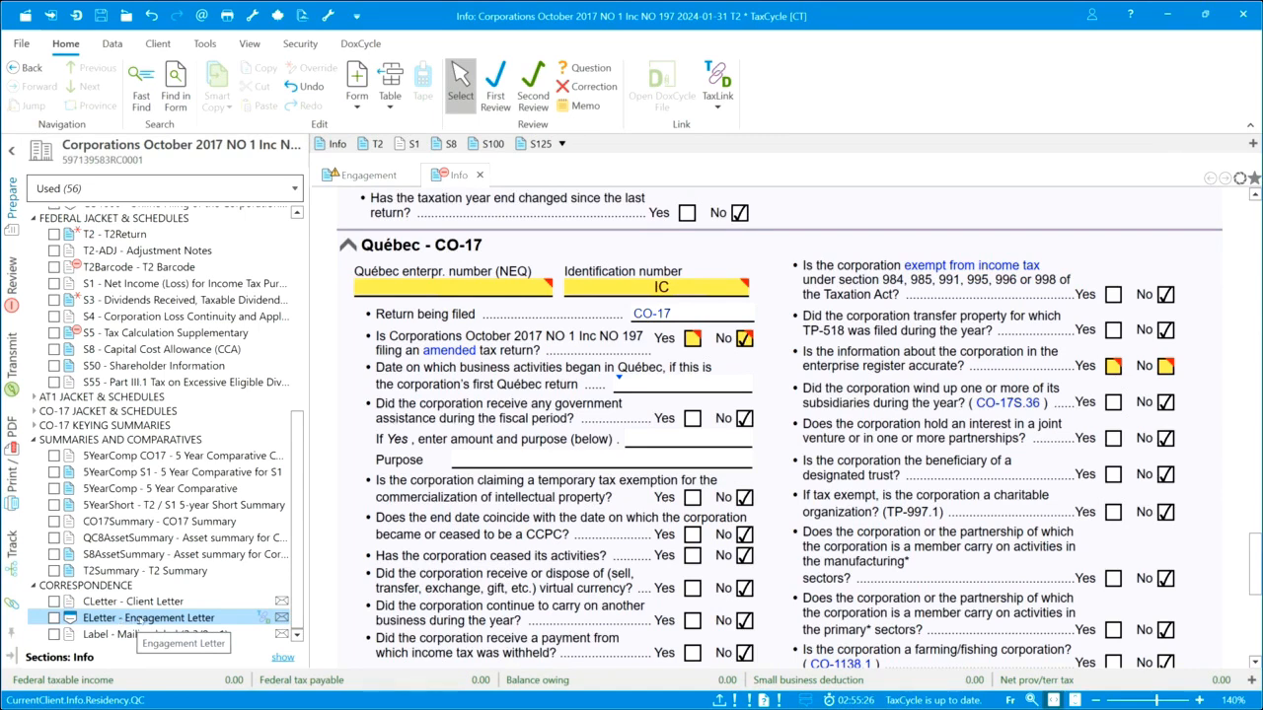
pyautogui.click(143, 619)
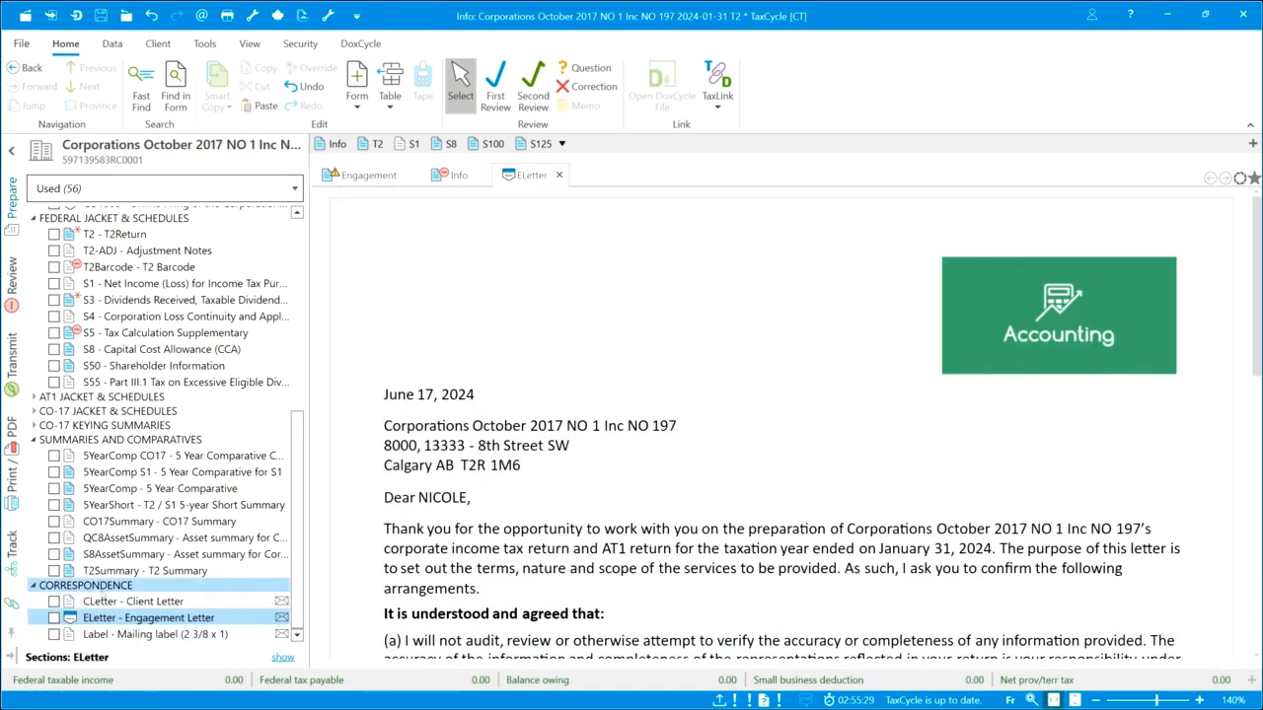
# Search the forms for "auth", open AuthRepBus and set the authorization to prepare to Online access by a firm
pyautogui.press('F4')
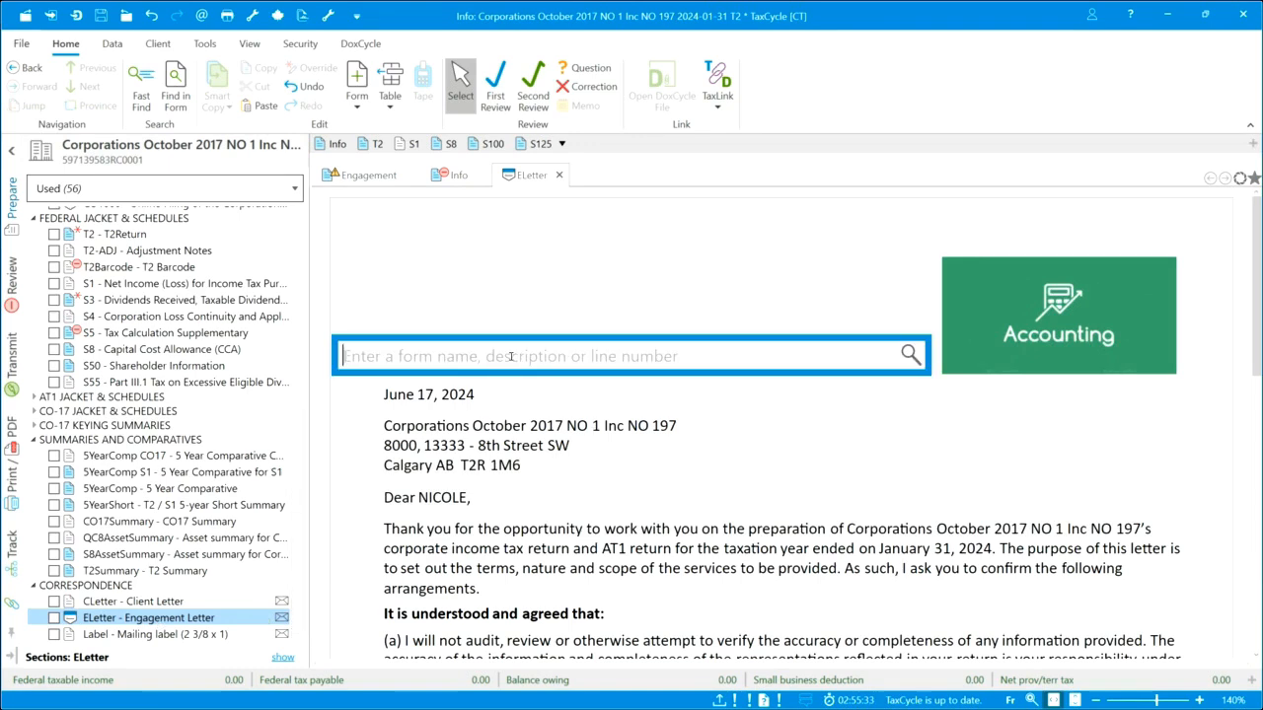
pyautogui.click(703, 418)
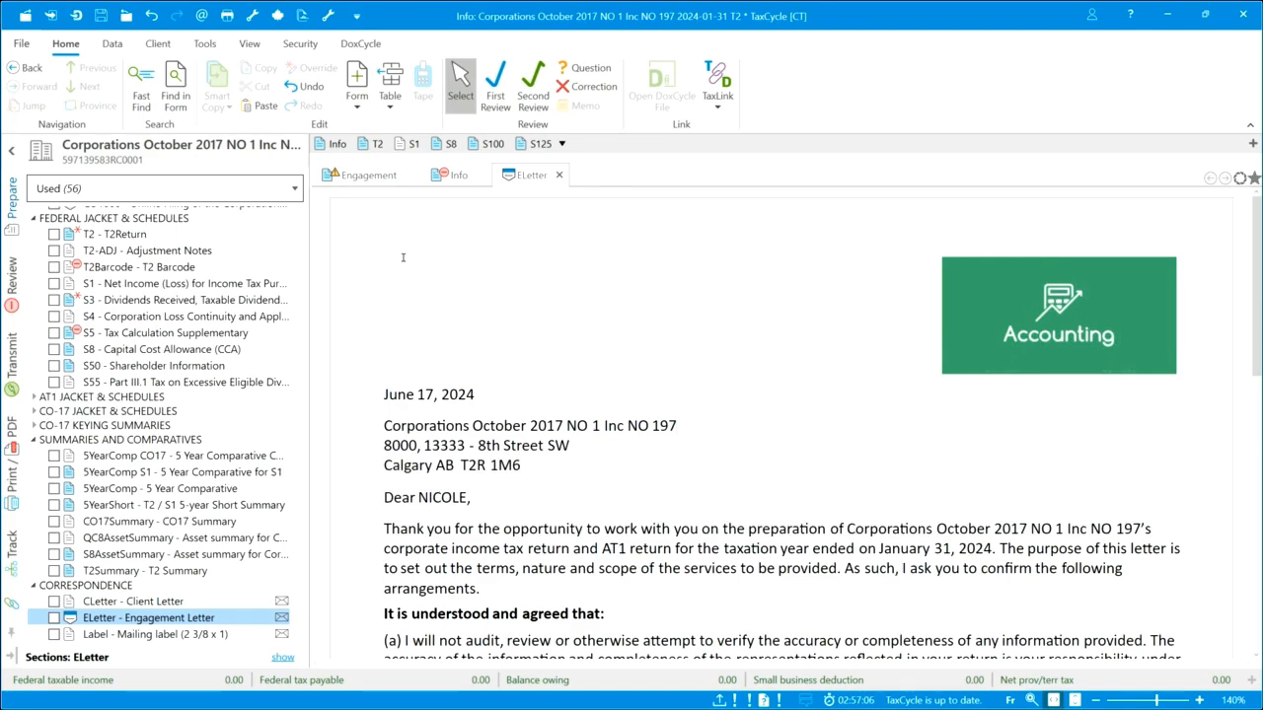
pyautogui.hotkey('ctrl', 'f')
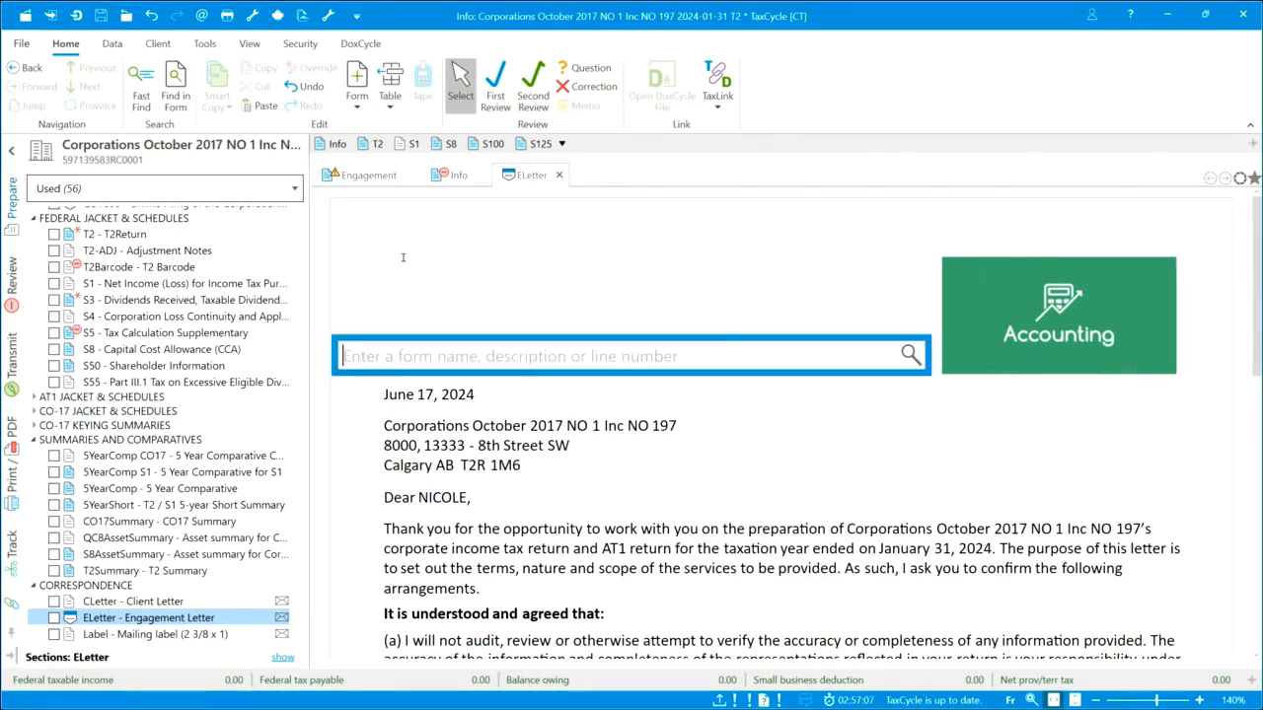
pyautogui.write('auth')
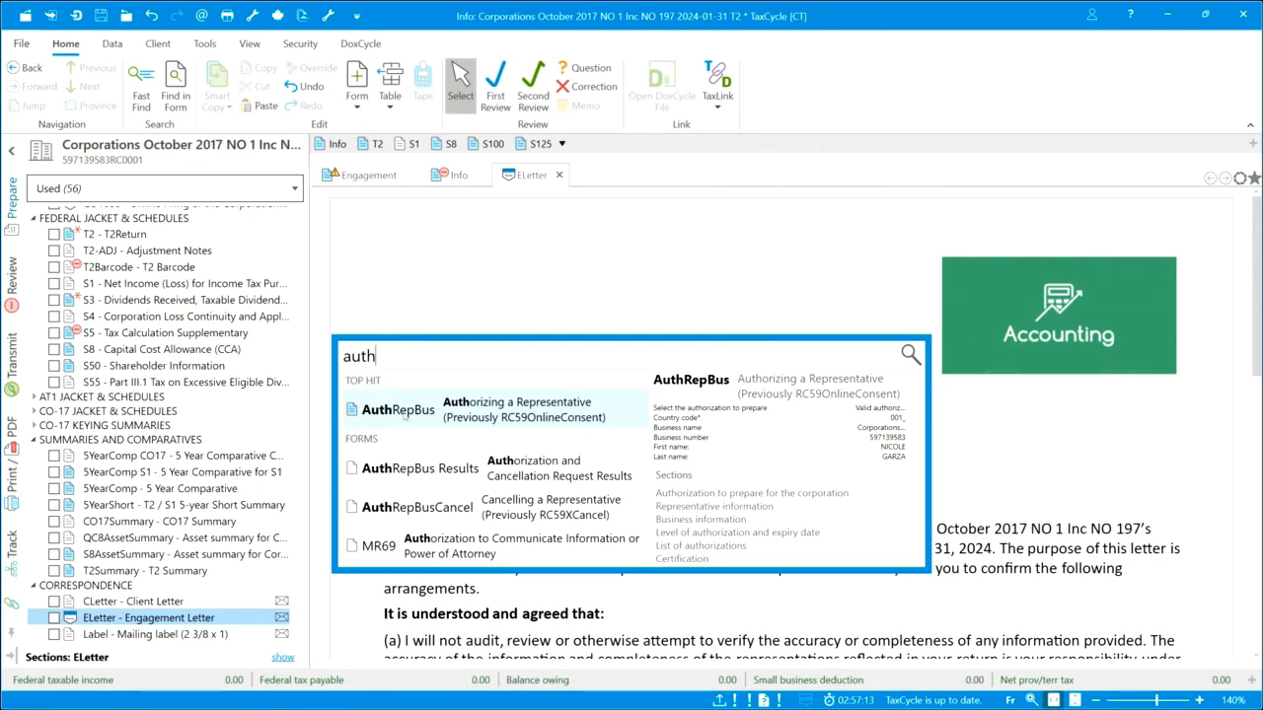
pyautogui.click(399, 411)
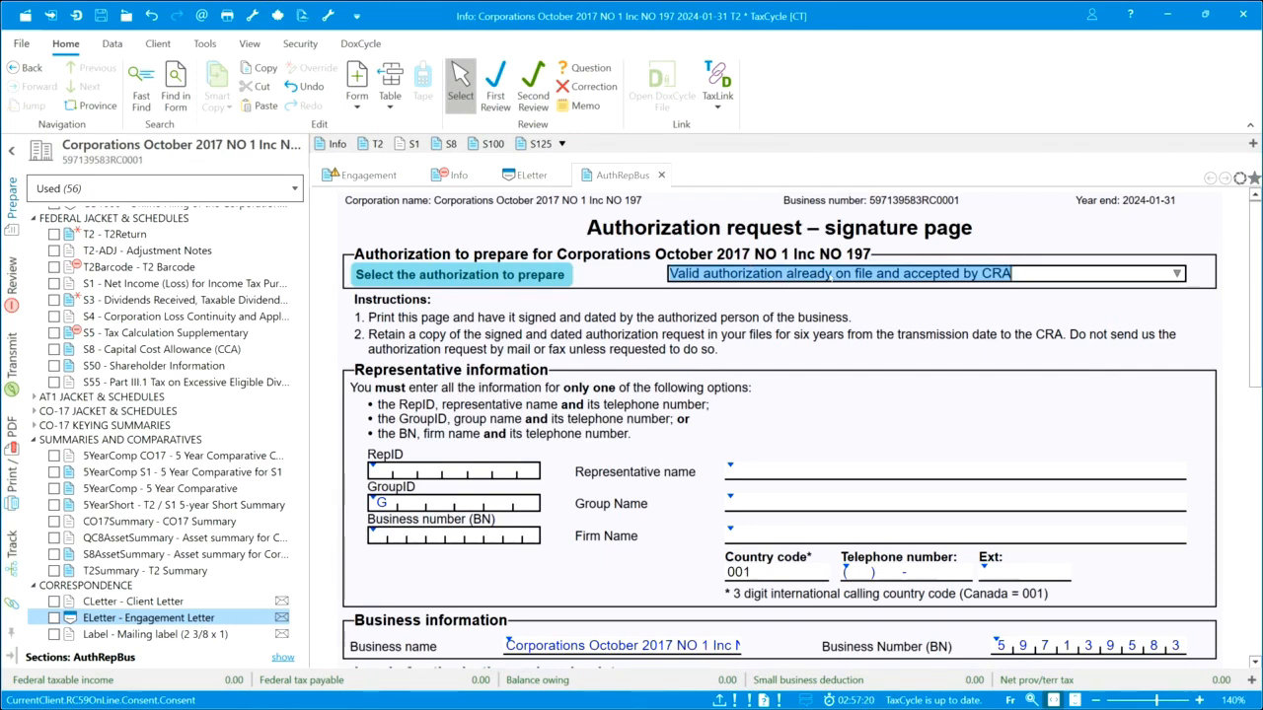
pyautogui.click(1179, 274)
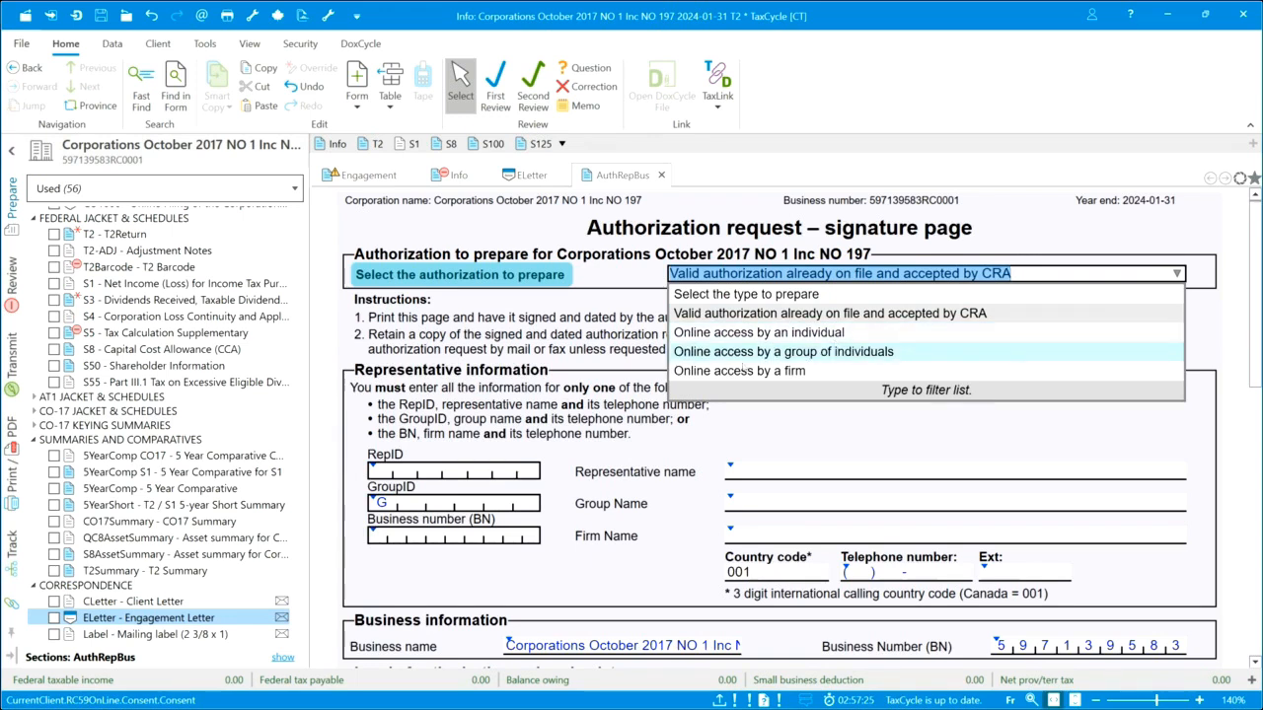
pyautogui.click(715, 373)
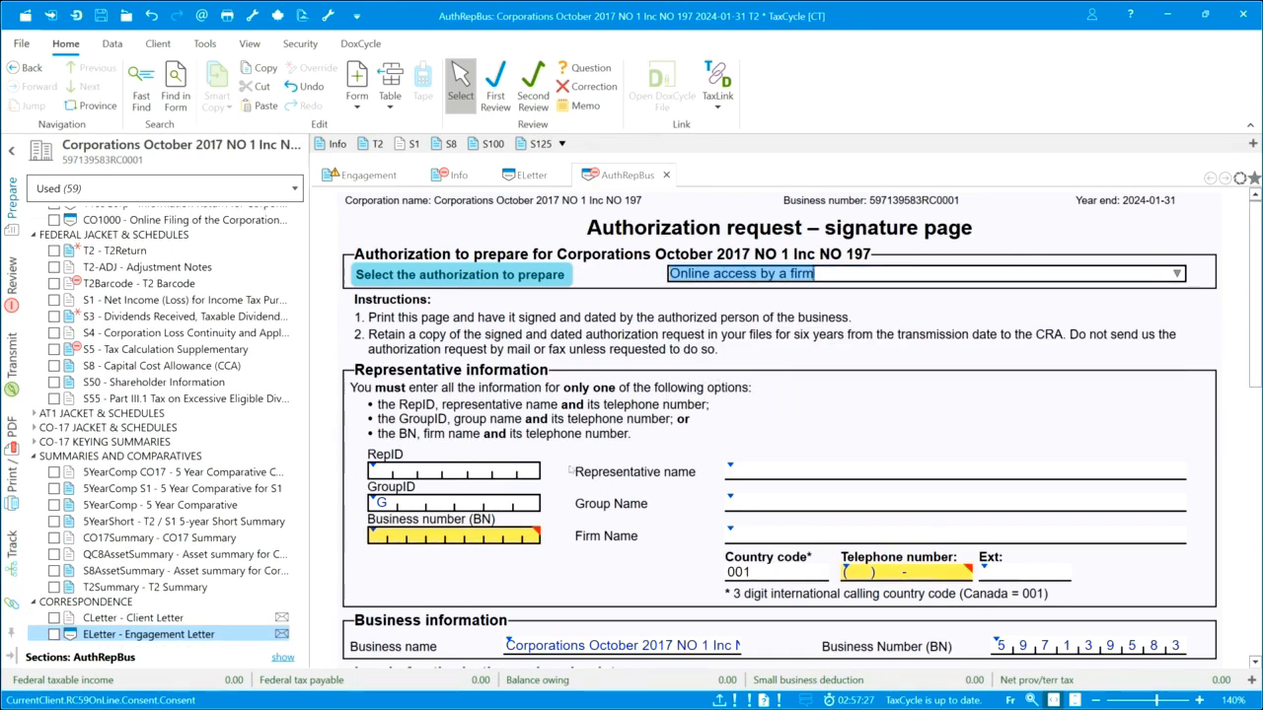
# Update all preparer and filing information on the Engagement form from the options and return to the AuthRepBus form
pyautogui.moveTo(498, 544)
pyautogui.click(368, 177)
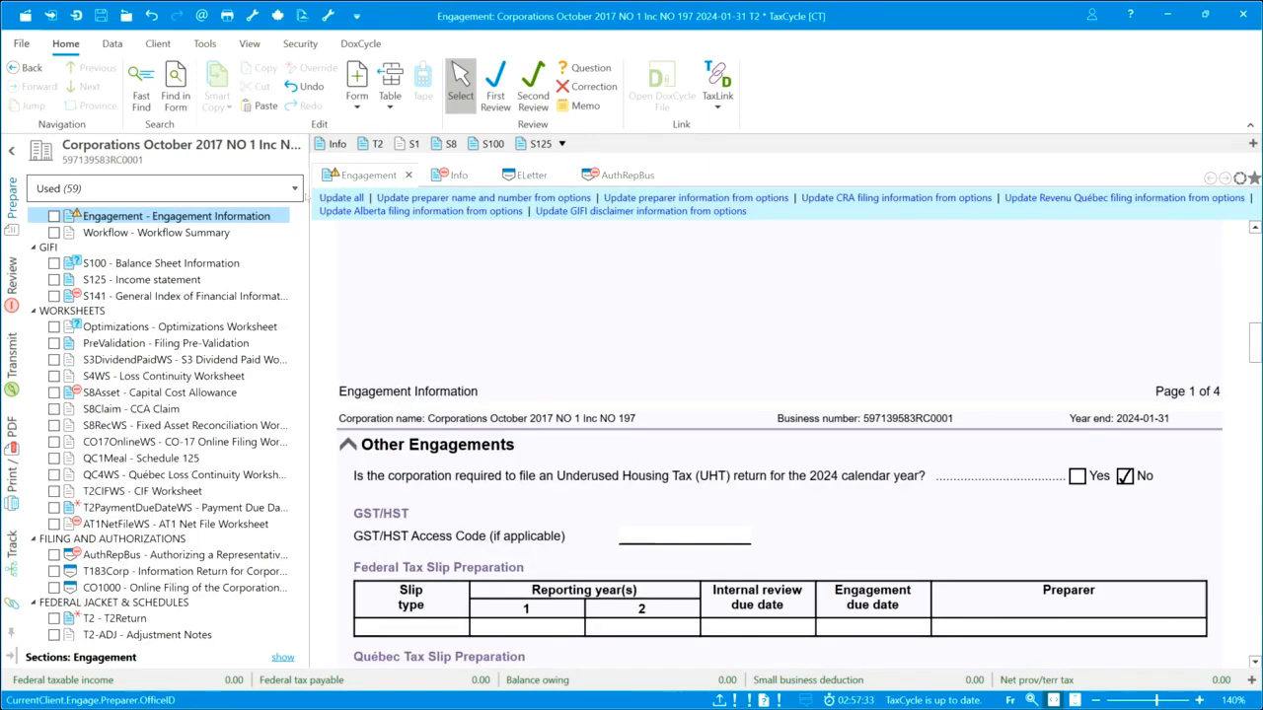
pyautogui.click(336, 197)
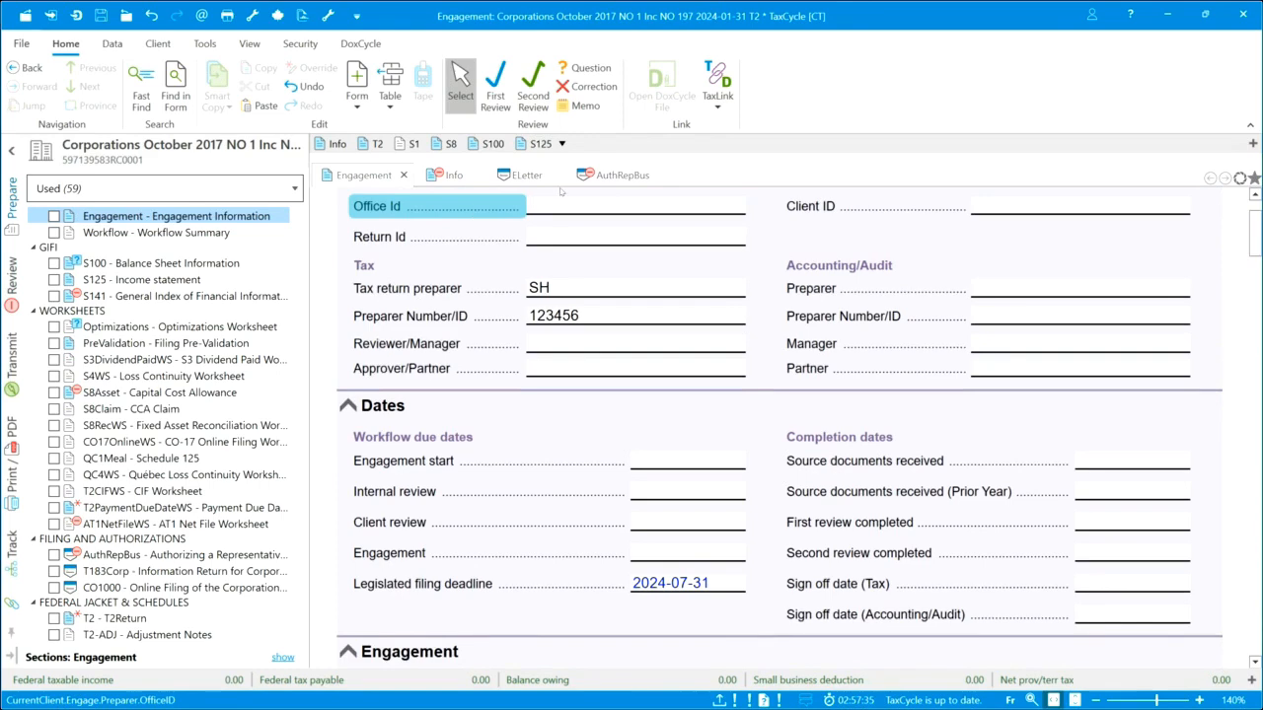
pyautogui.click(623, 176)
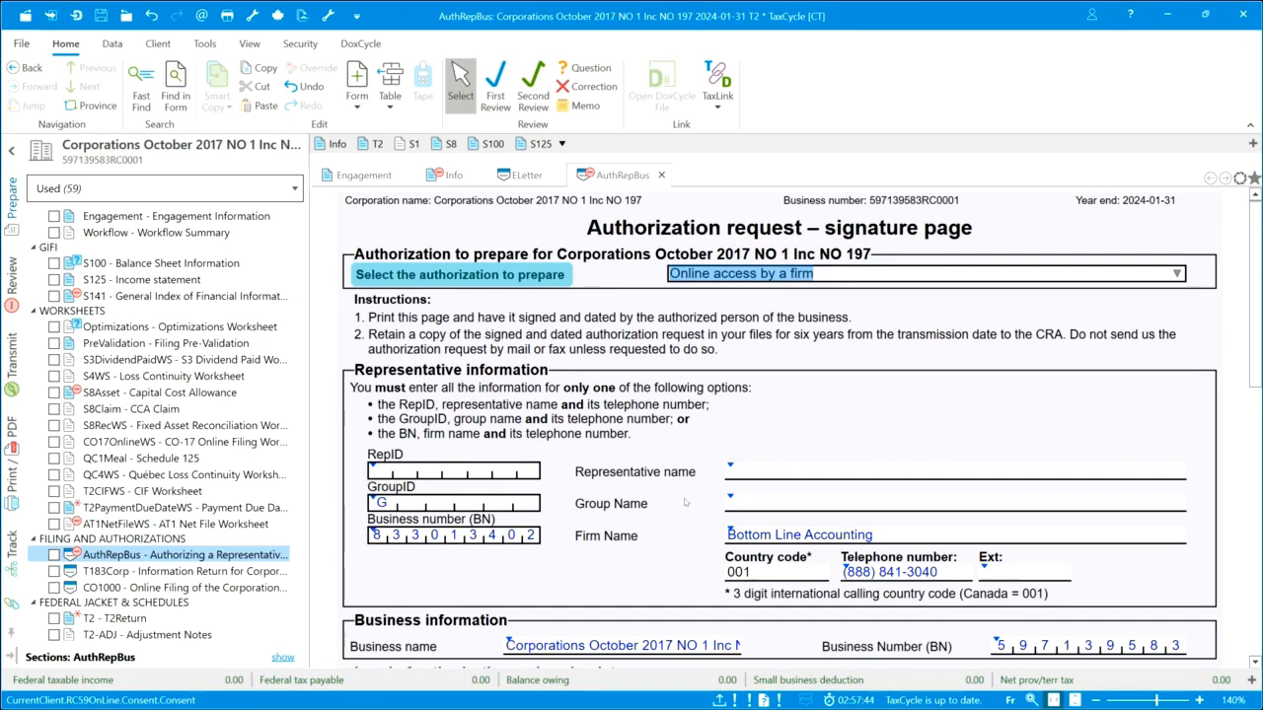
# Set the authorization to Level 2 and grant access to all program accounts and reference numbers
pyautogui.scroll(-2, 684, 503)
pyautogui.scroll(-2, 685, 503)
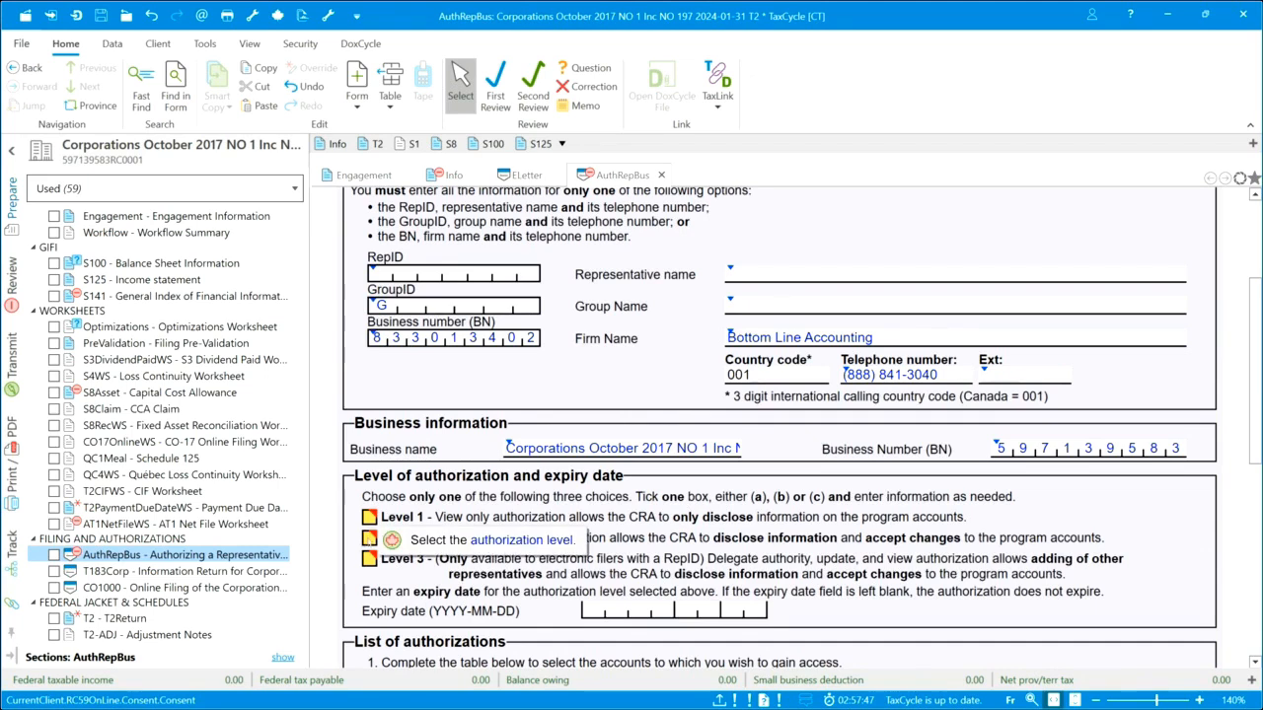
pyautogui.click(369, 538)
pyautogui.scroll(-6, 701, 503)
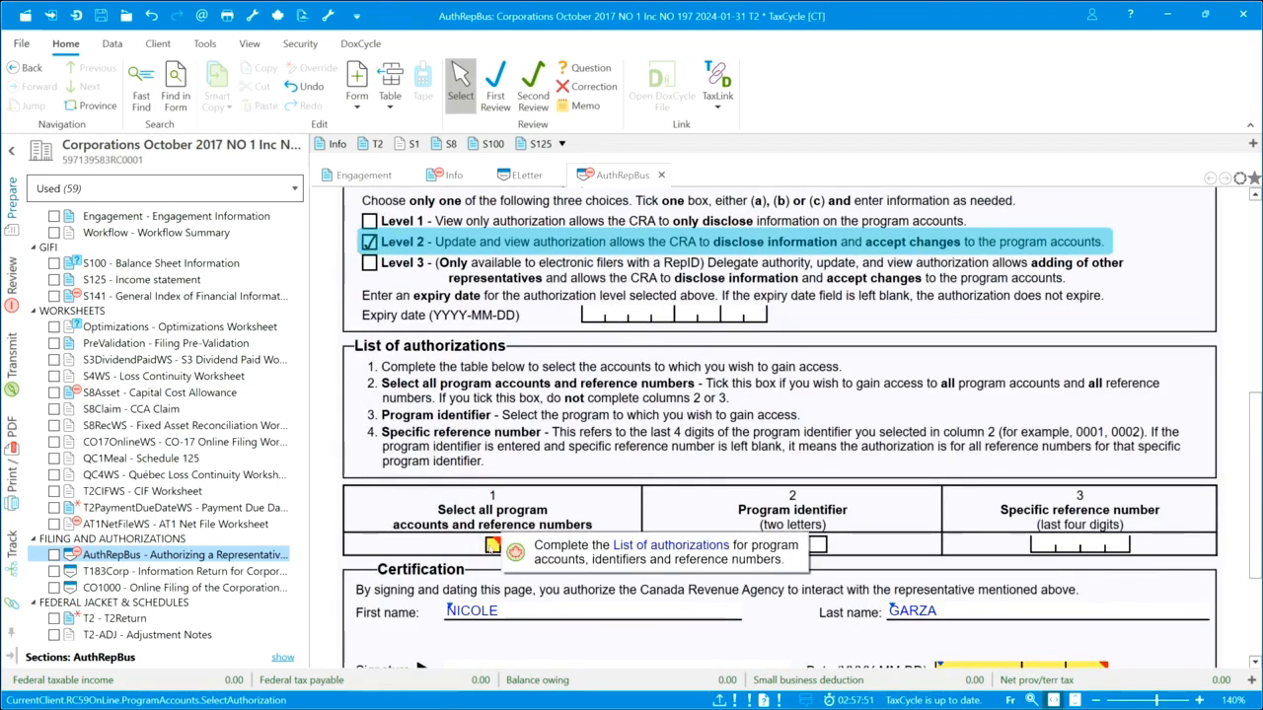
pyautogui.click(493, 544)
pyautogui.scroll(-3, 415, 481)
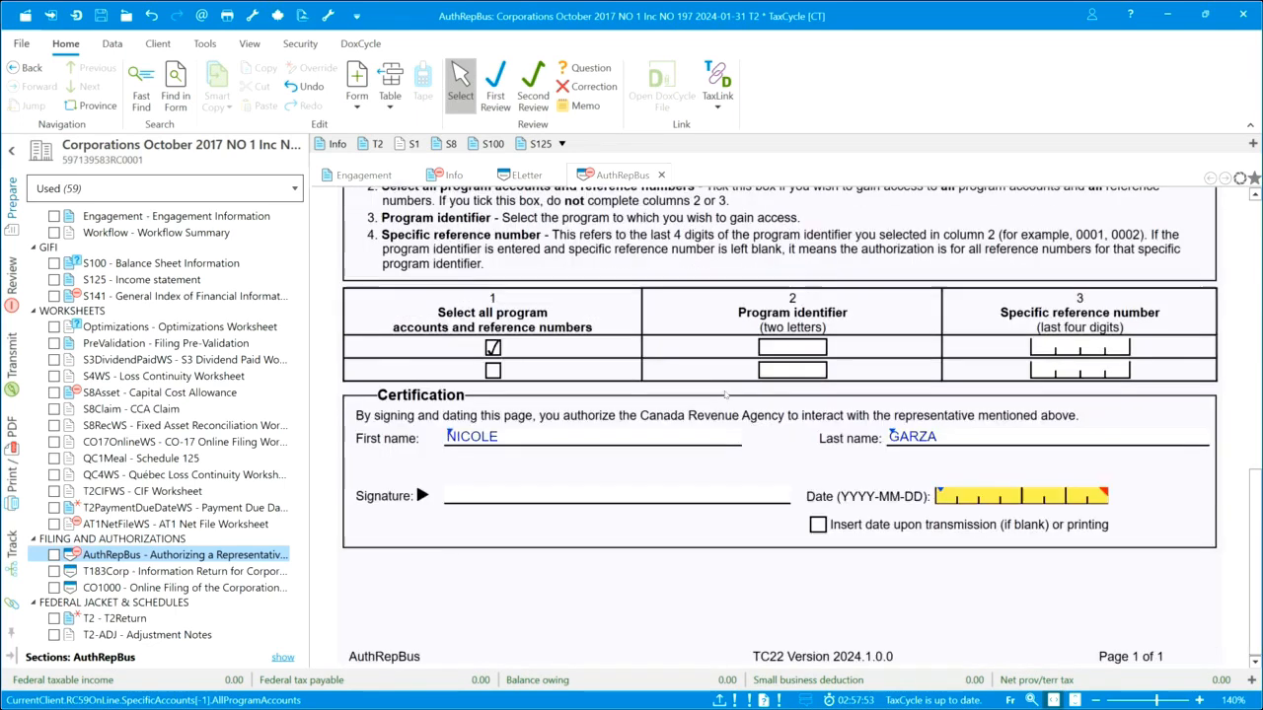
# Date the authorization's certification with today's date and confirm the AuthRepBus paper signature for transmission
pyautogui.moveTo(1104, 497)
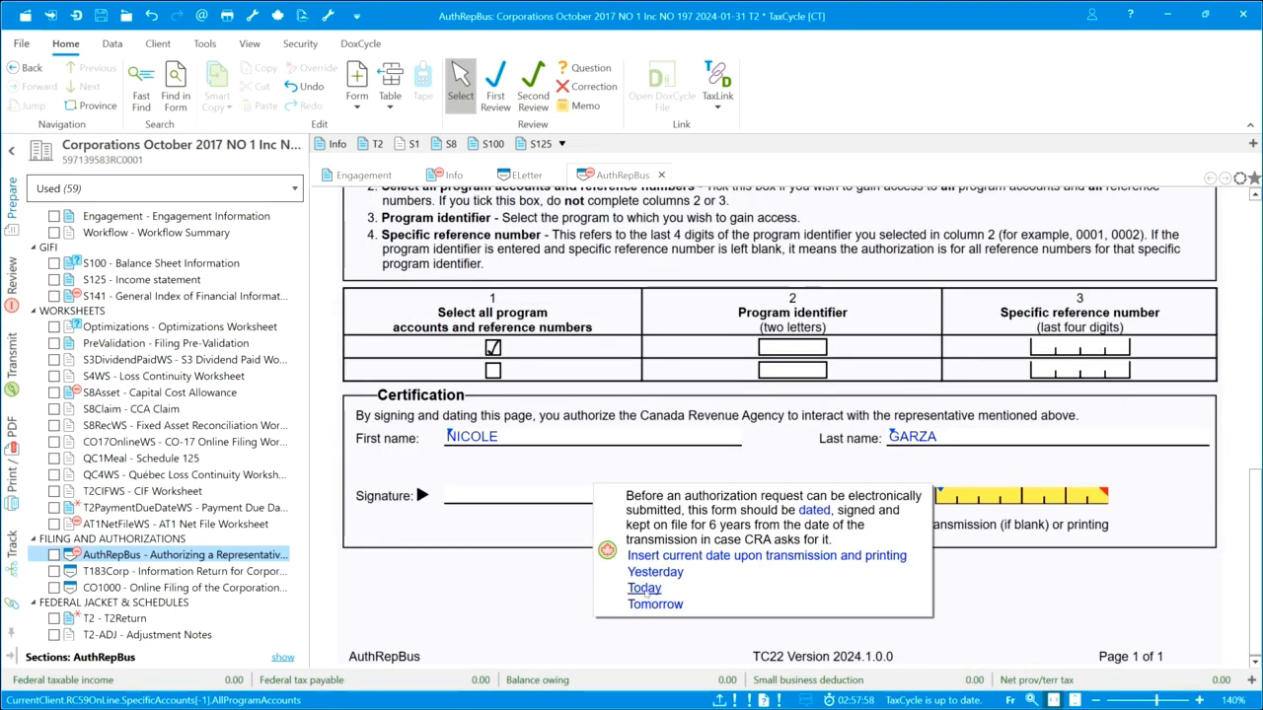
pyautogui.click(644, 588)
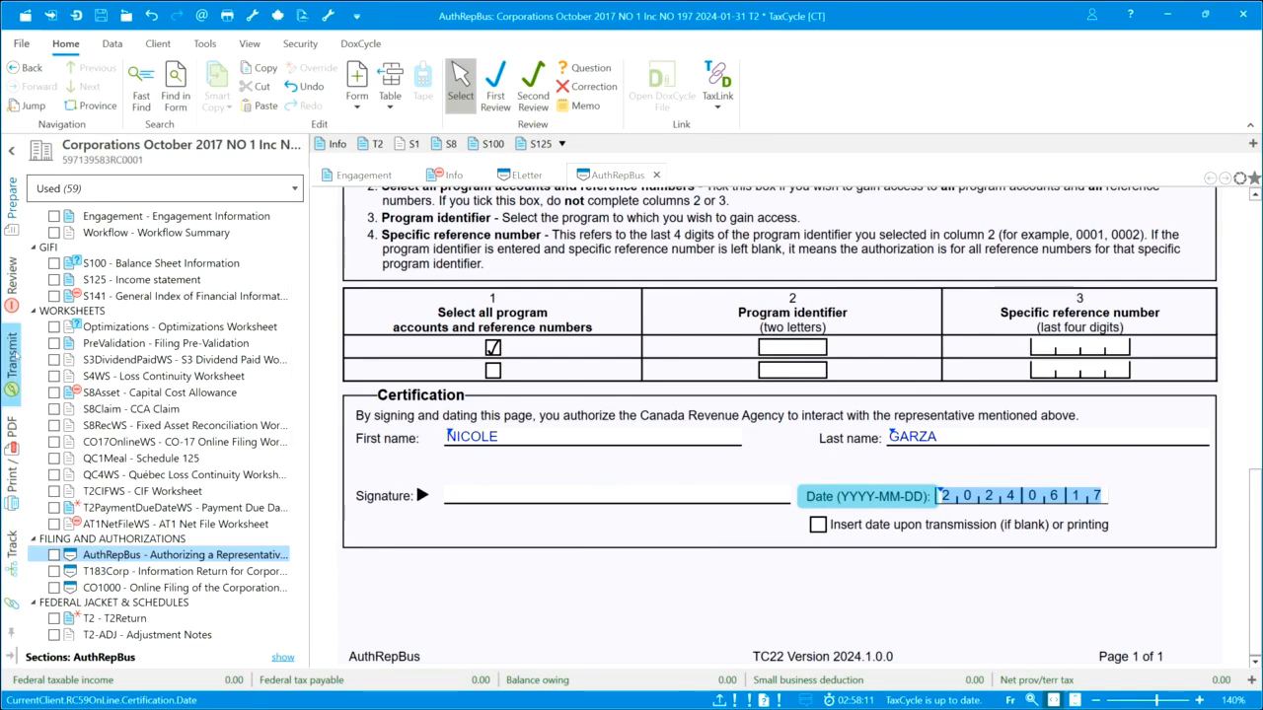
pyautogui.click(13, 357)
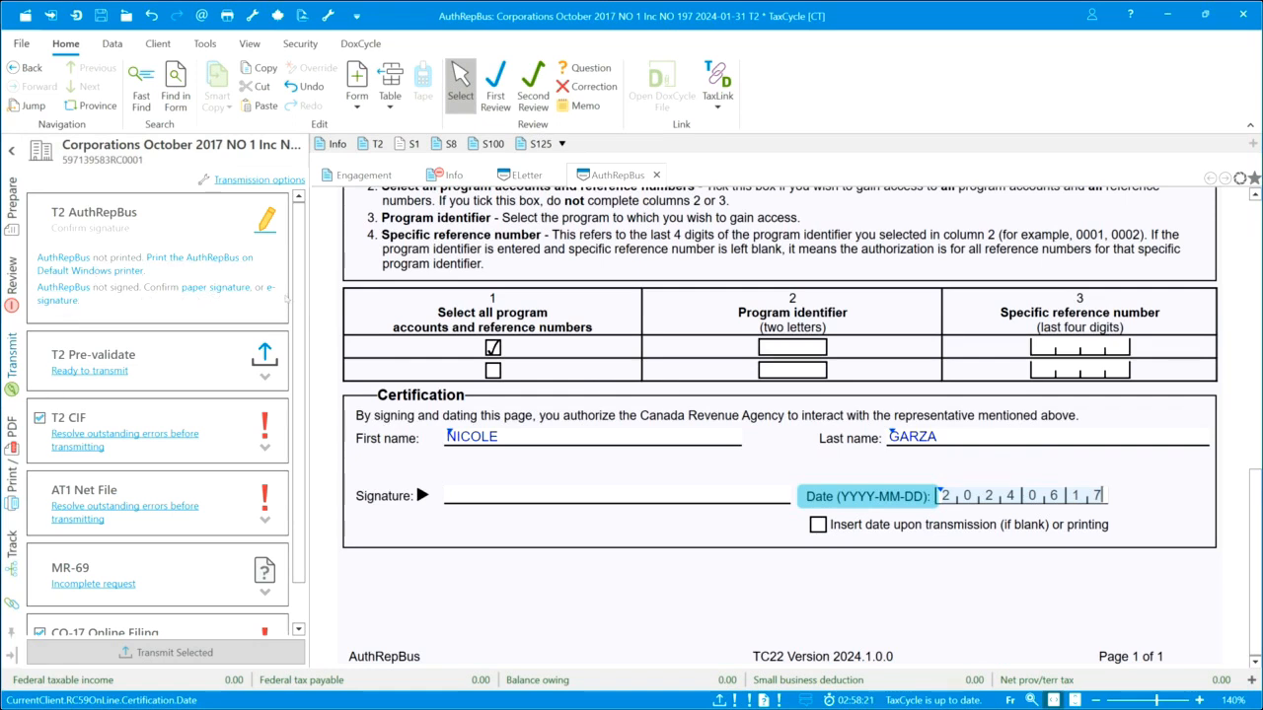
pyautogui.click(212, 291)
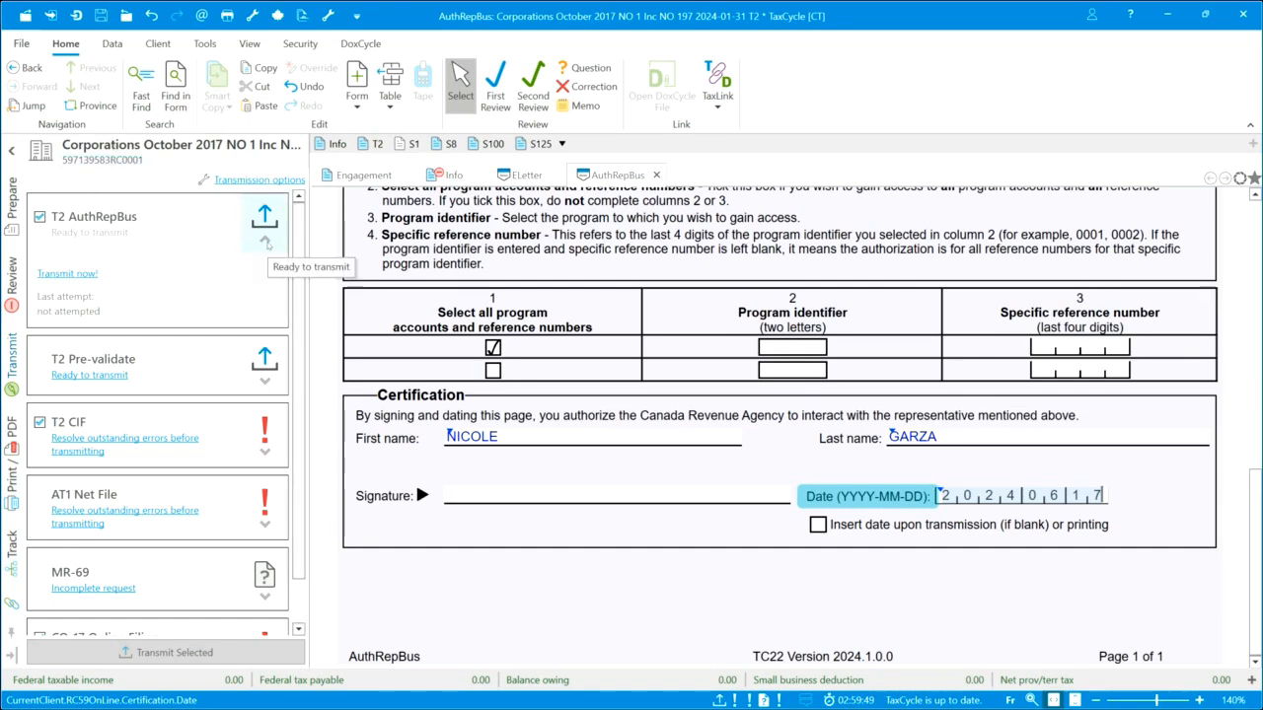
pyautogui.click(265, 242)
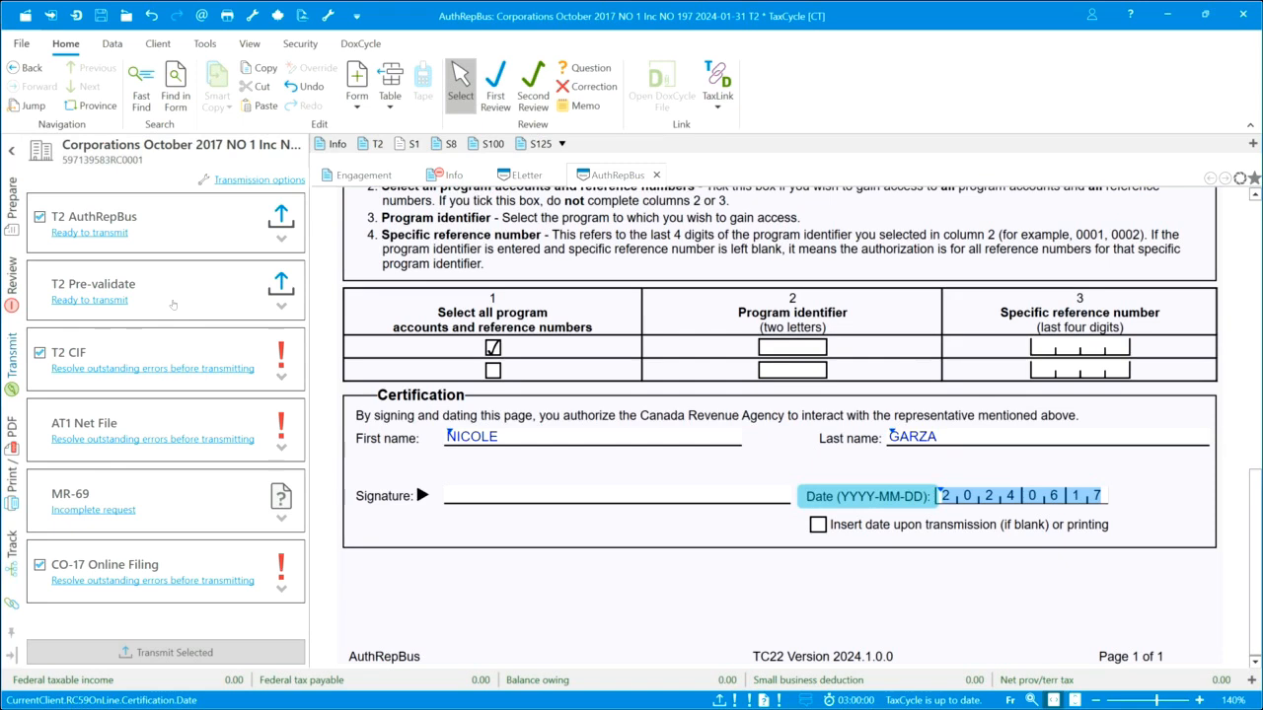
# Search the forms for "pre", open PreValidation and switch the pre-validation answer to No and back to Yes
pyautogui.click(281, 308)
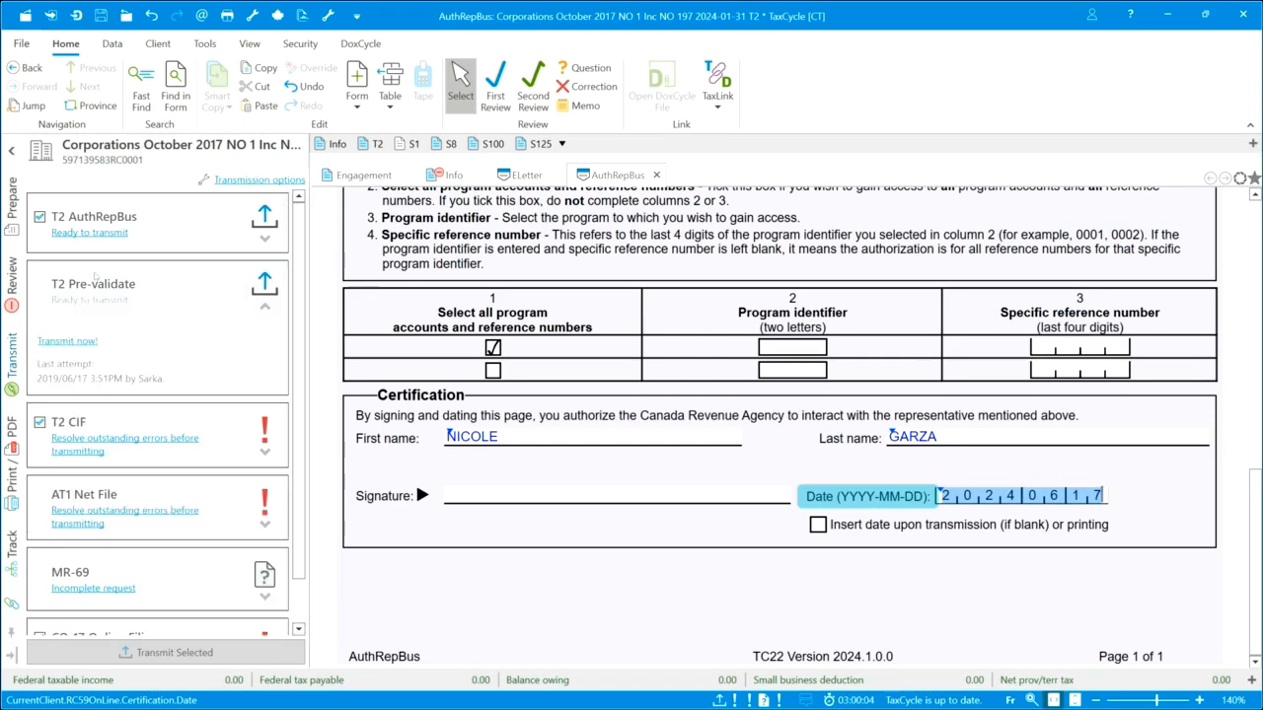
pyautogui.click(141, 95)
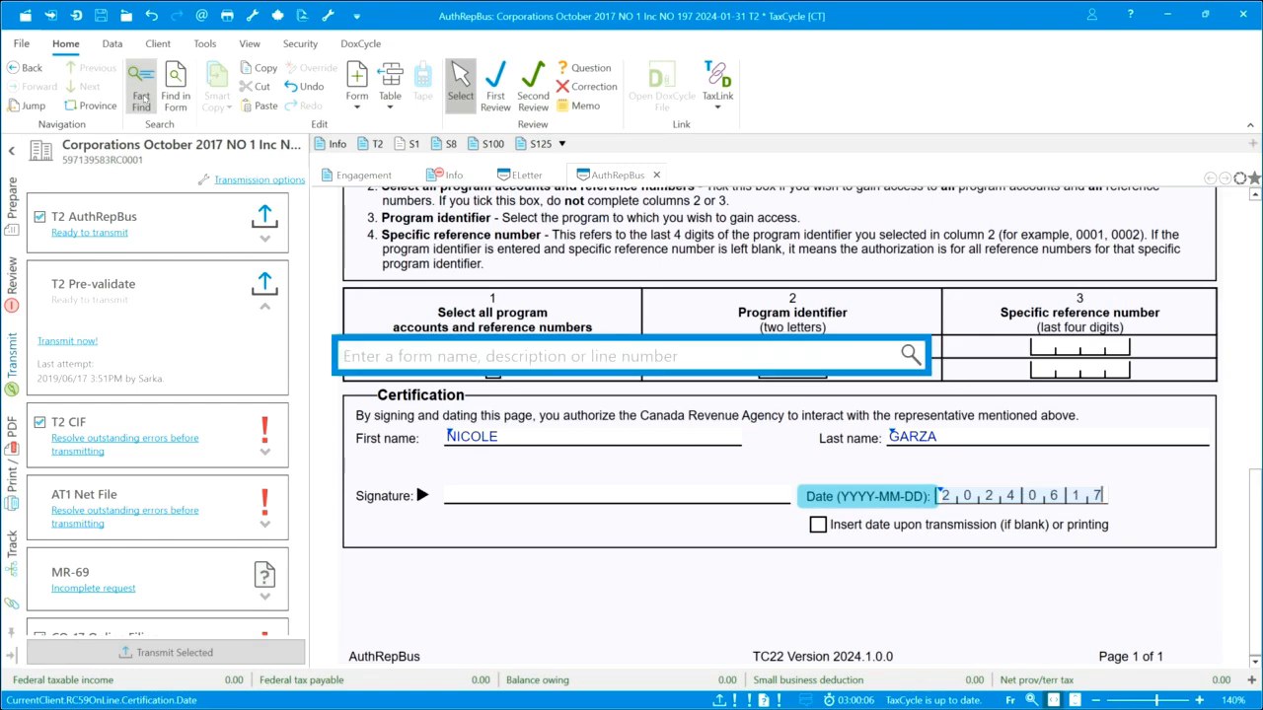
pyautogui.write('pre')
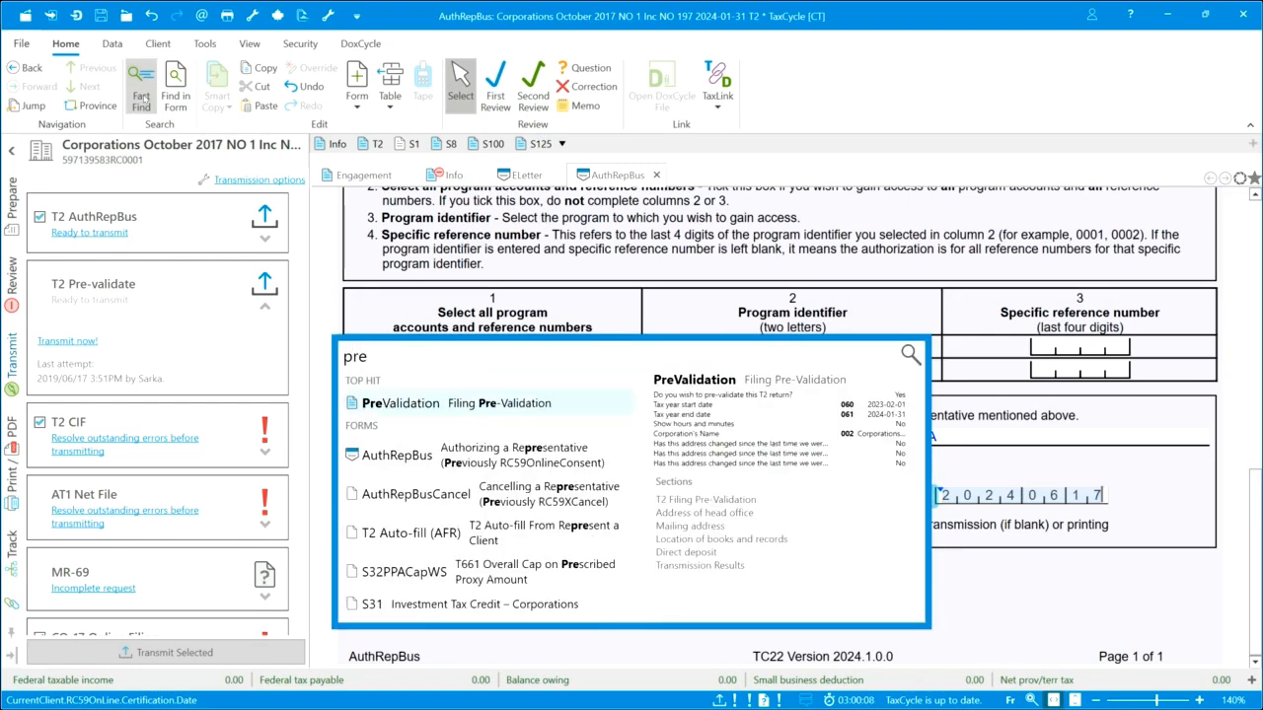
pyautogui.press('Return')
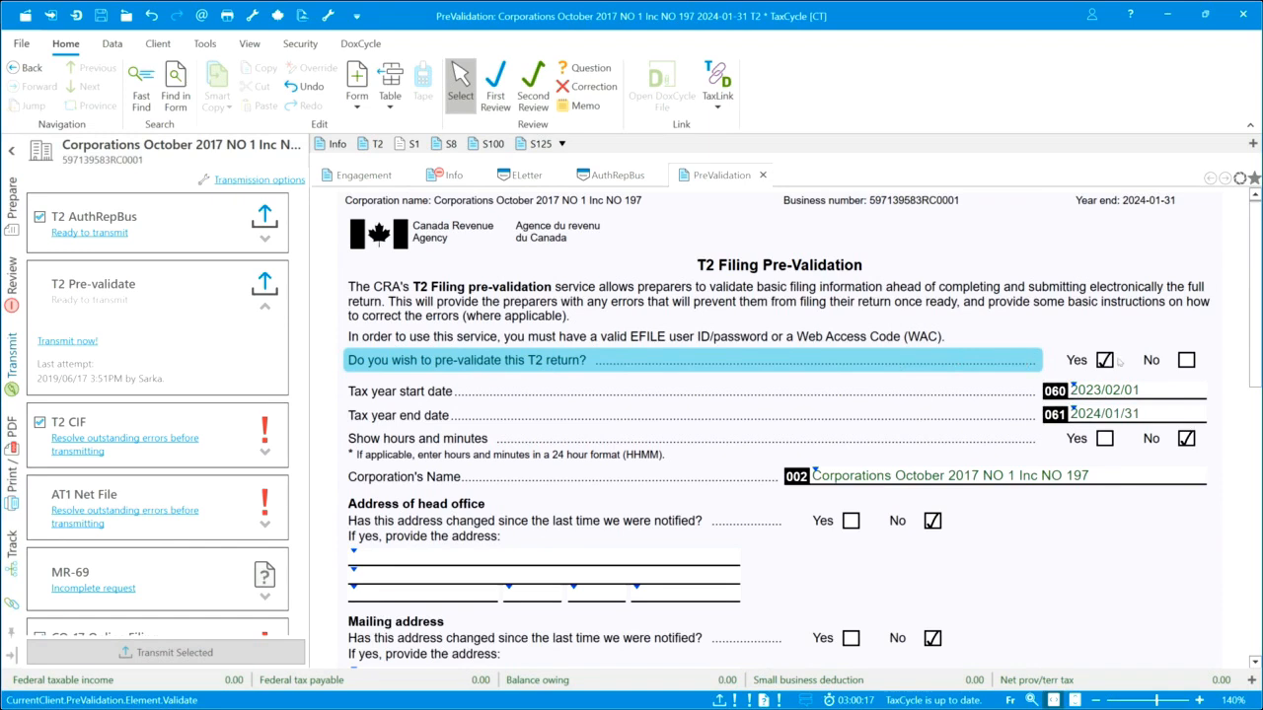
pyautogui.click(1186, 360)
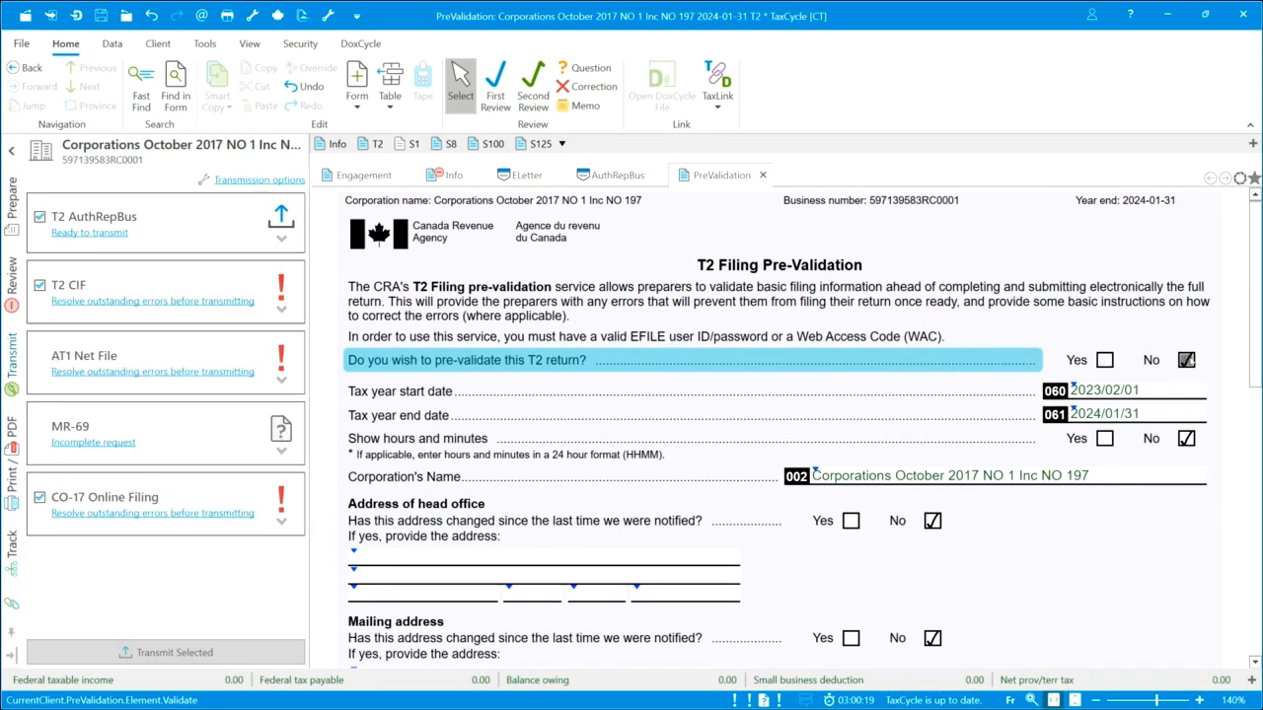
pyautogui.click(1105, 361)
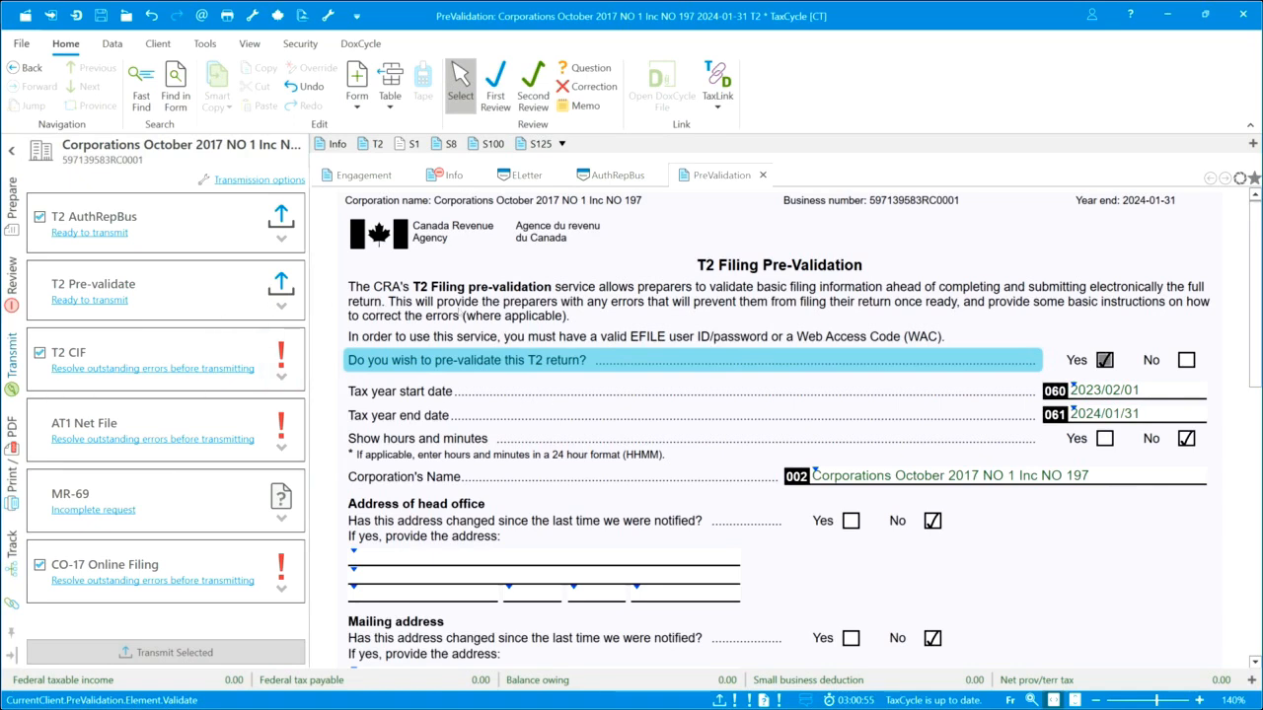
# Transmit the T2 pre-validation and review the PreValidation form down to its Transmission Results
pyautogui.click(83, 301)
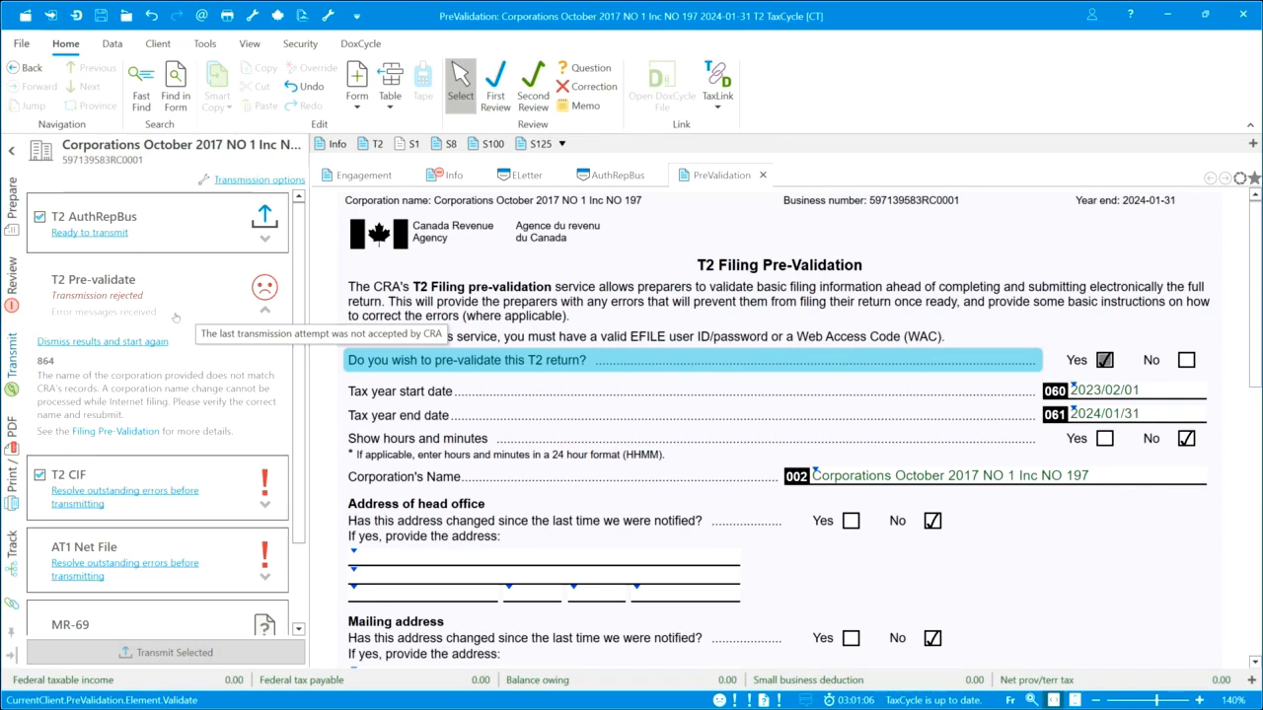
pyautogui.click(264, 310)
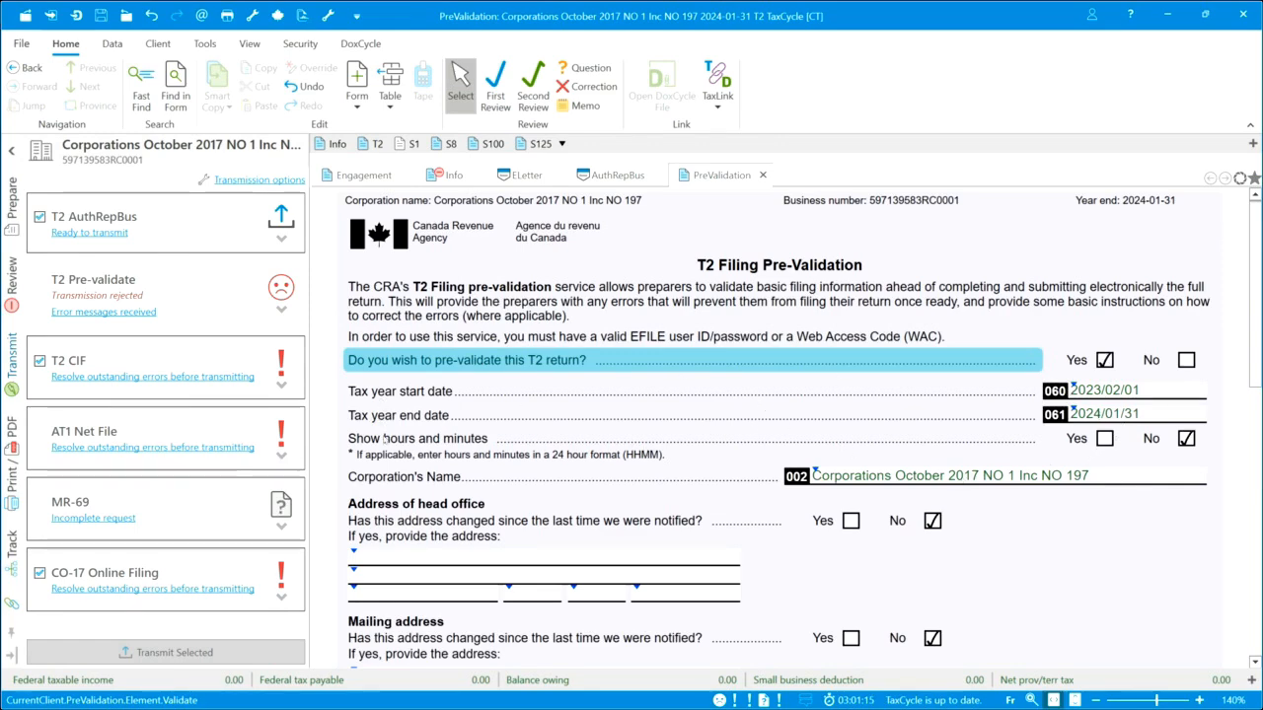
pyautogui.scroll(-2, 432, 449)
pyautogui.scroll(-2, 432, 449)
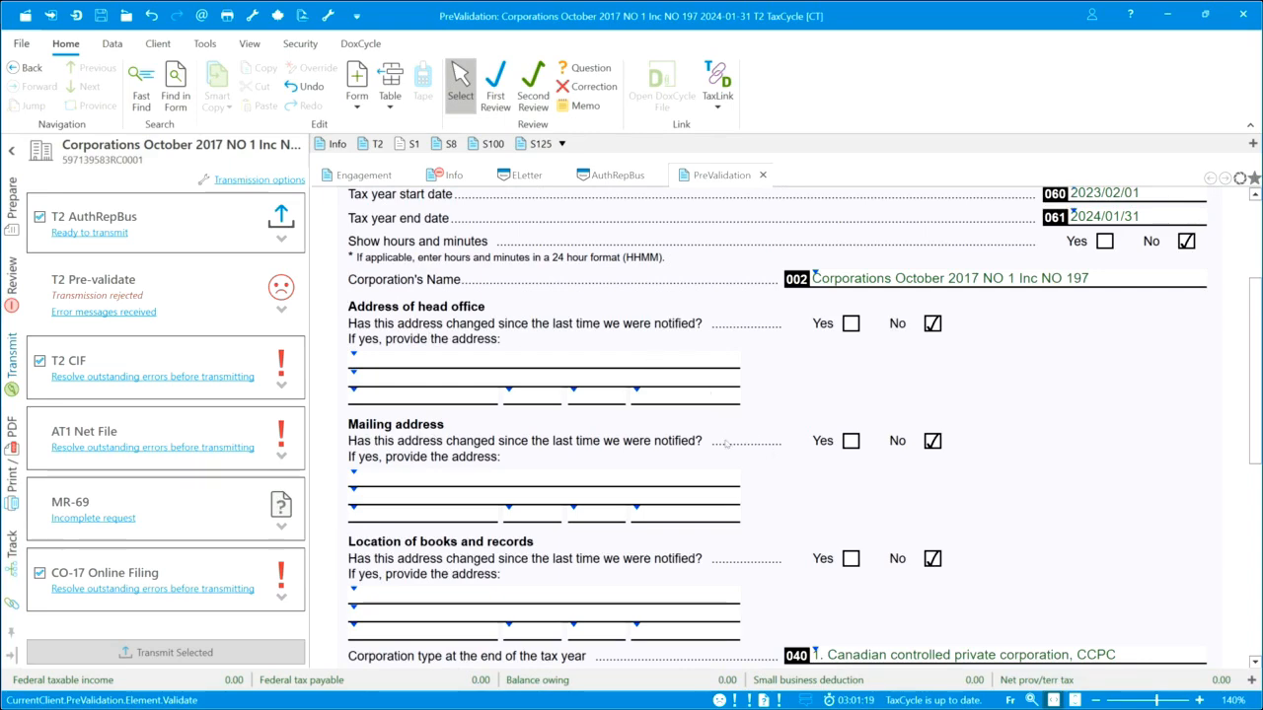
pyautogui.scroll(-4, 726, 444)
pyautogui.scroll(-2, 730, 454)
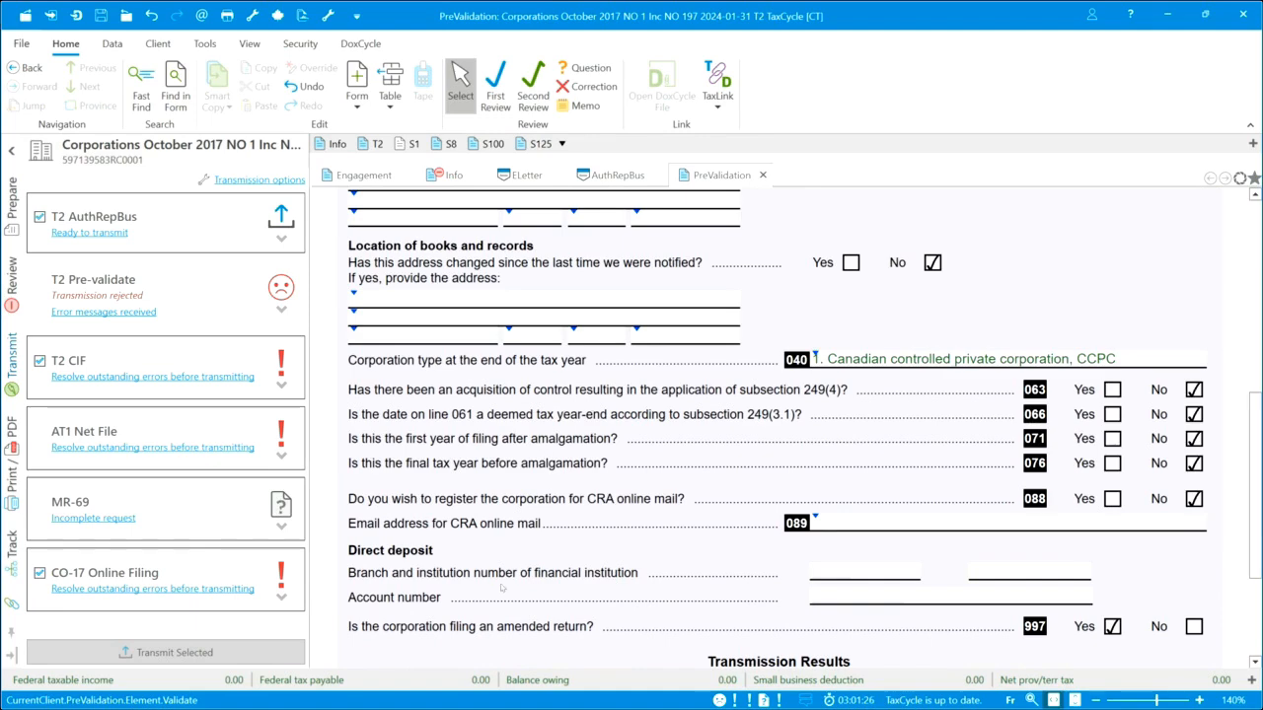
pyautogui.scroll(-2, 502, 587)
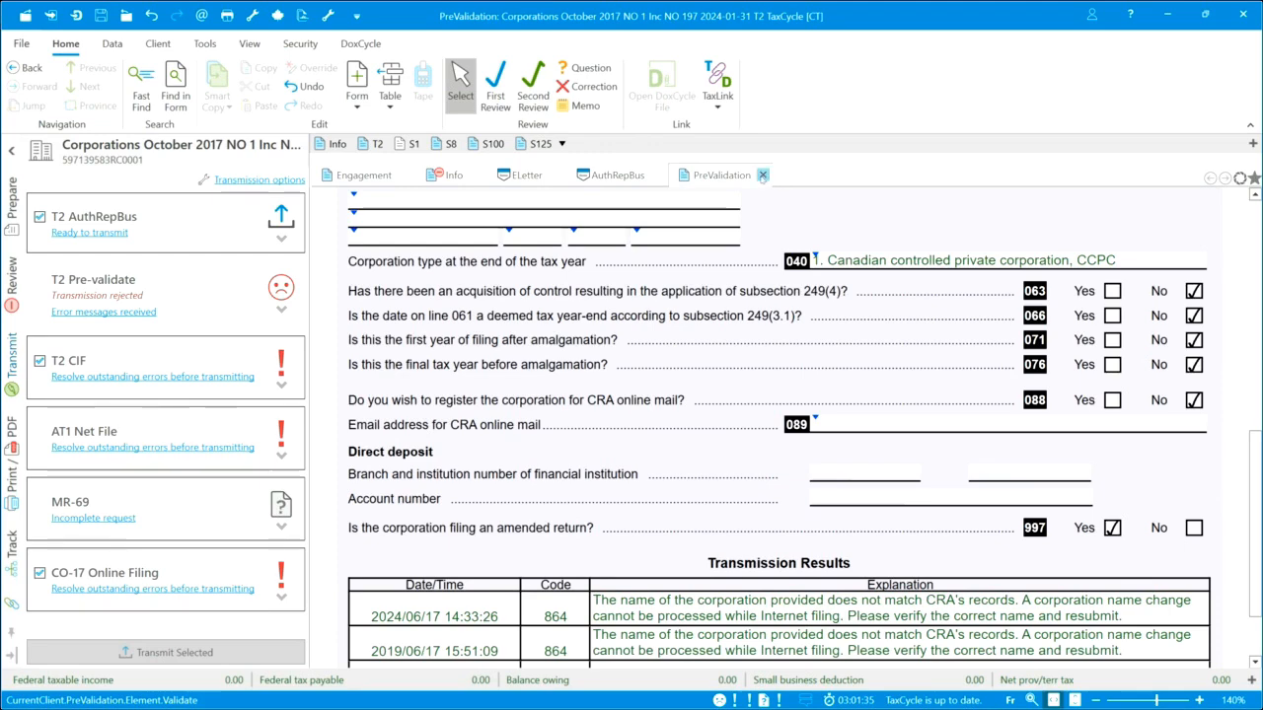
# Close the PreValidation form and check the file's Engagement and Planning workflow and the pre-validation transmission details
pyautogui.click(763, 175)
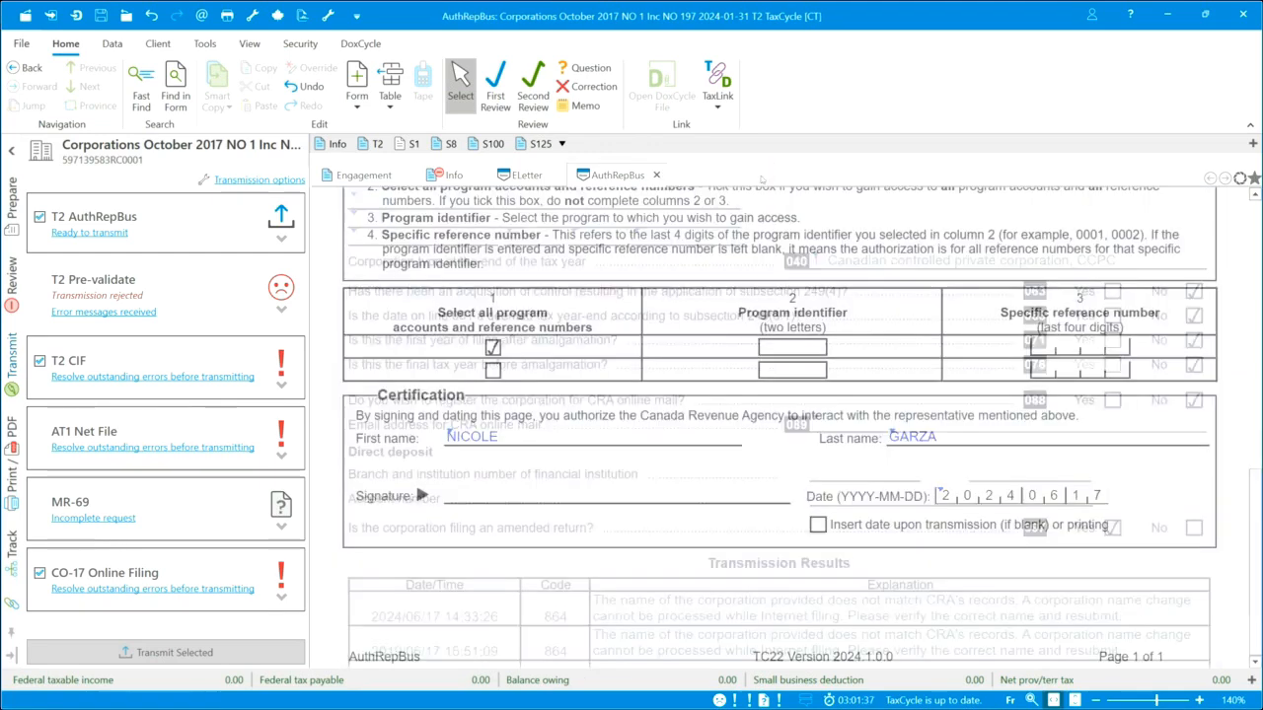
pyautogui.click(21, 43)
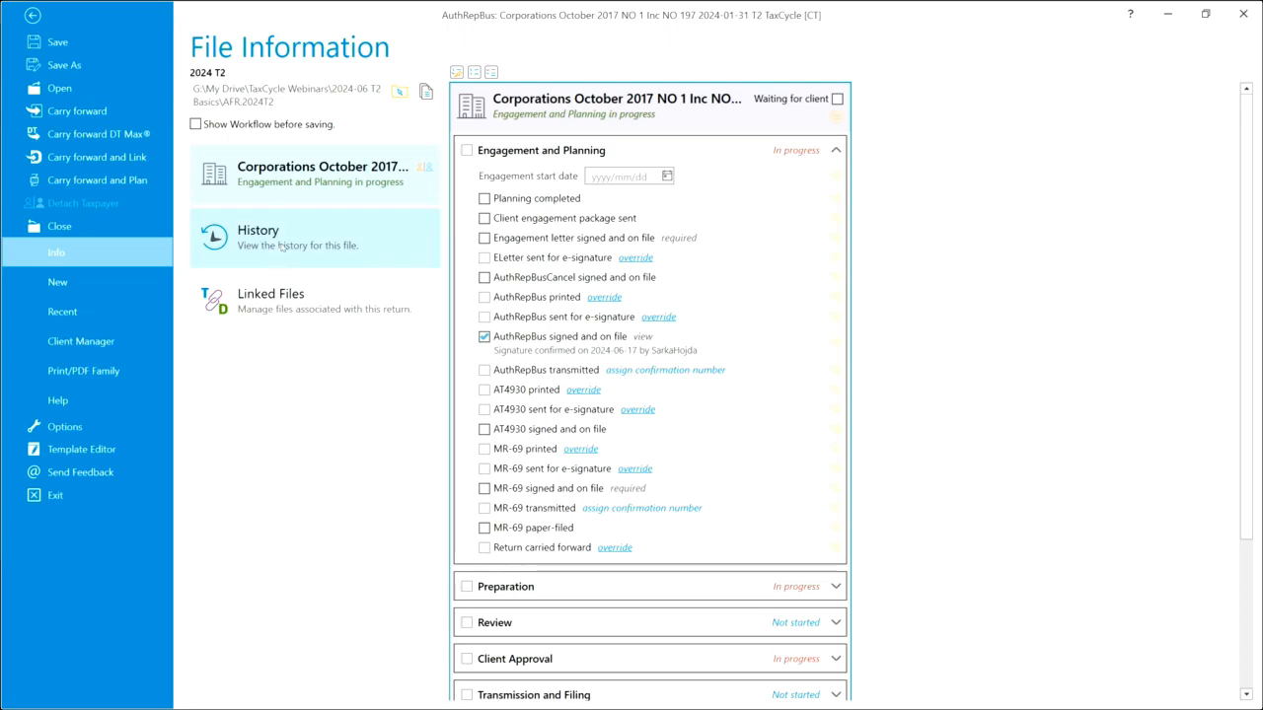
pyautogui.click(32, 18)
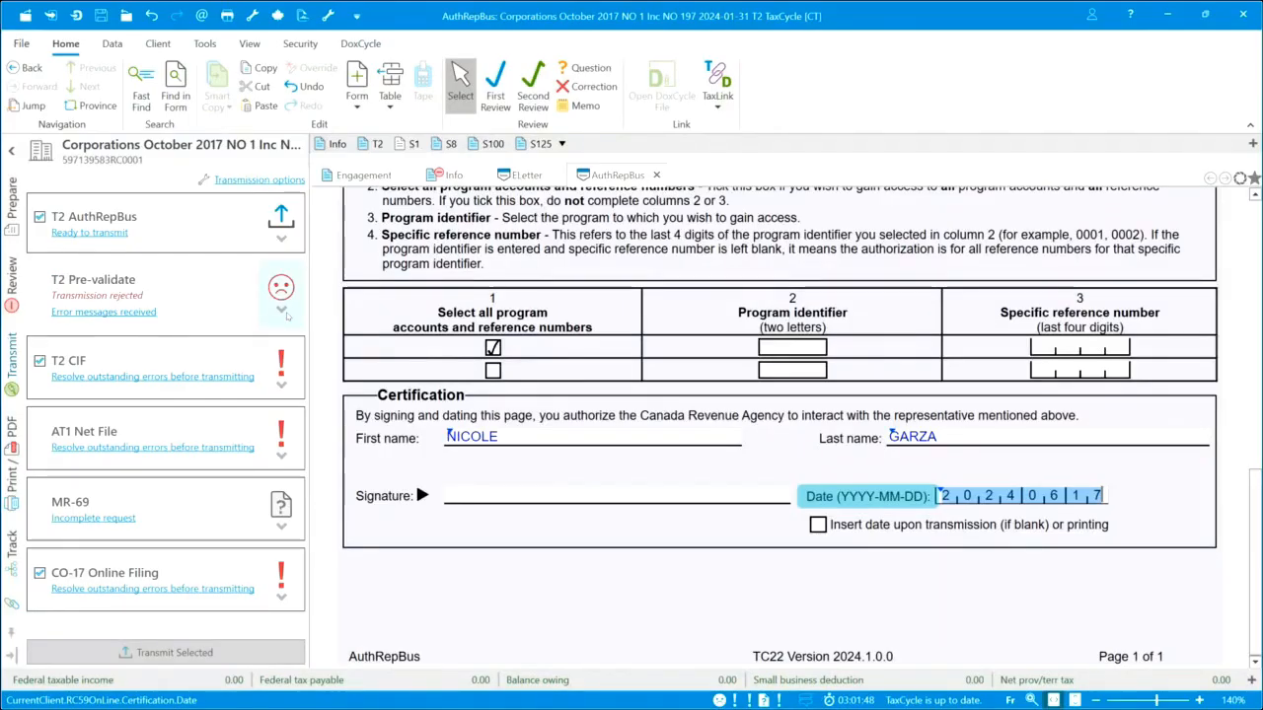
pyautogui.click(267, 309)
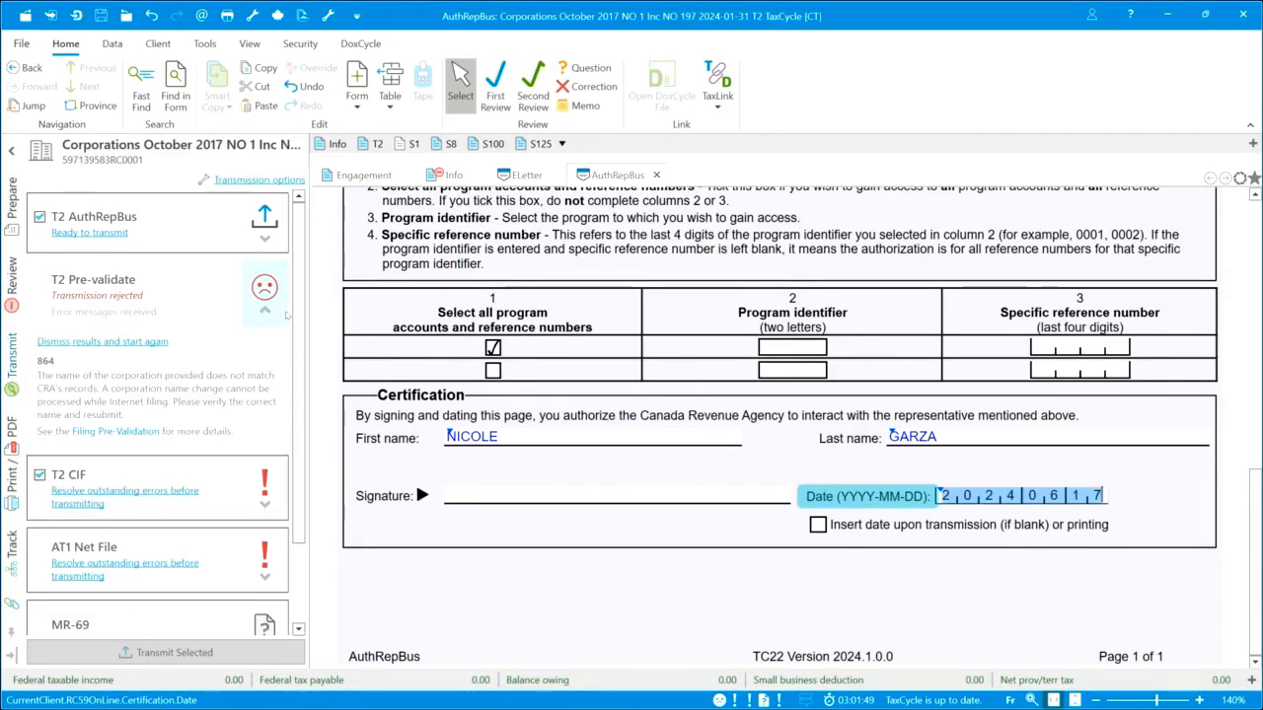
pyautogui.click(285, 315)
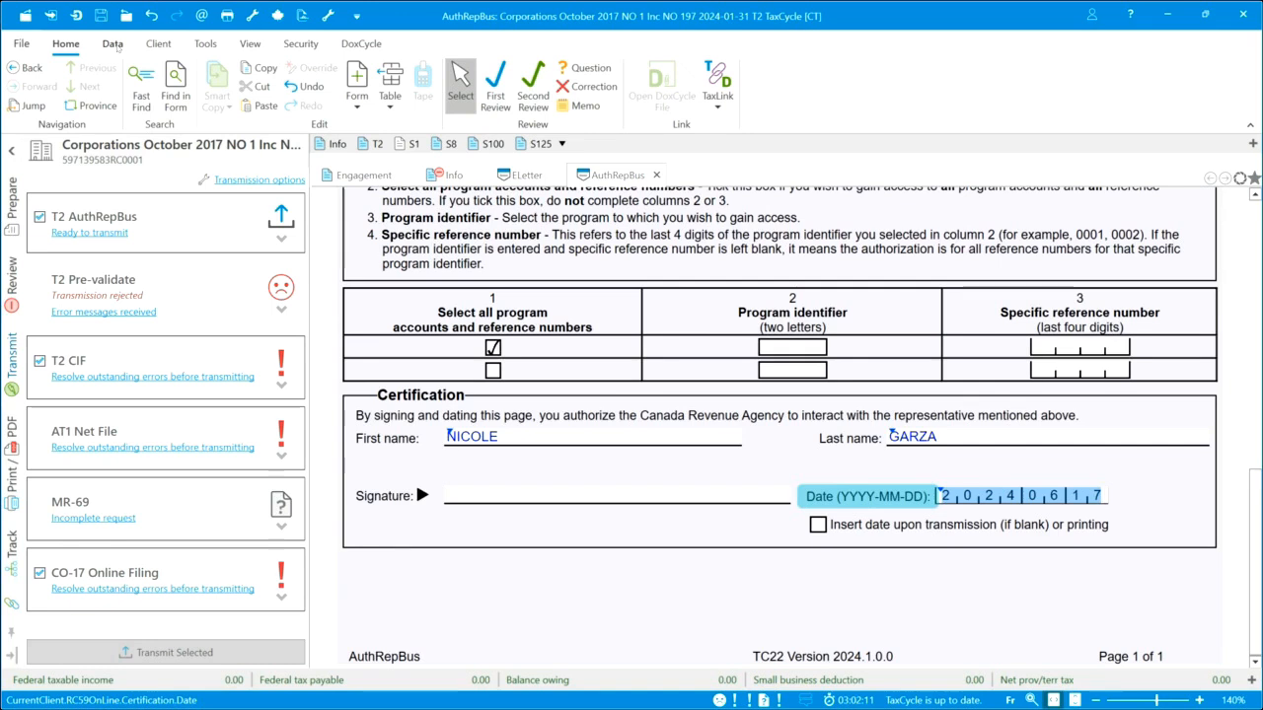
# Start T2 Auto-fill for the corporation and view the browser choices for its website, keeping Microsoft Edge
pyautogui.click(113, 43)
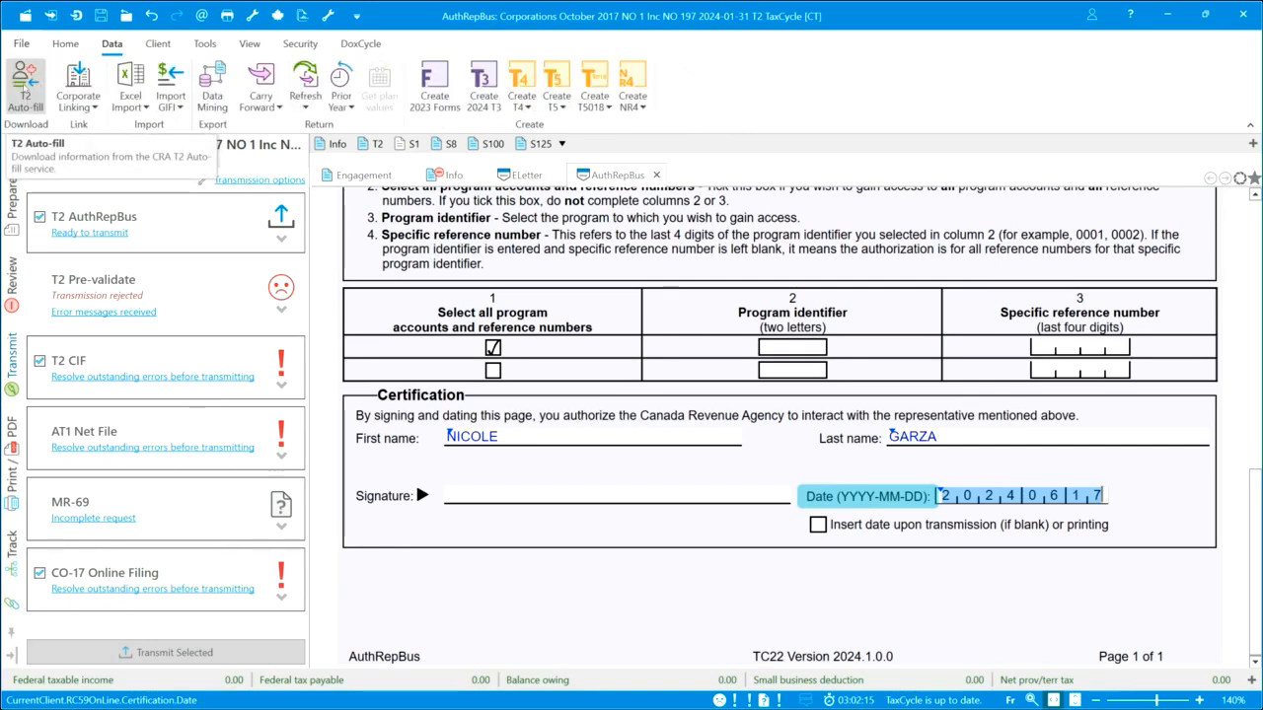
pyautogui.click(25, 84)
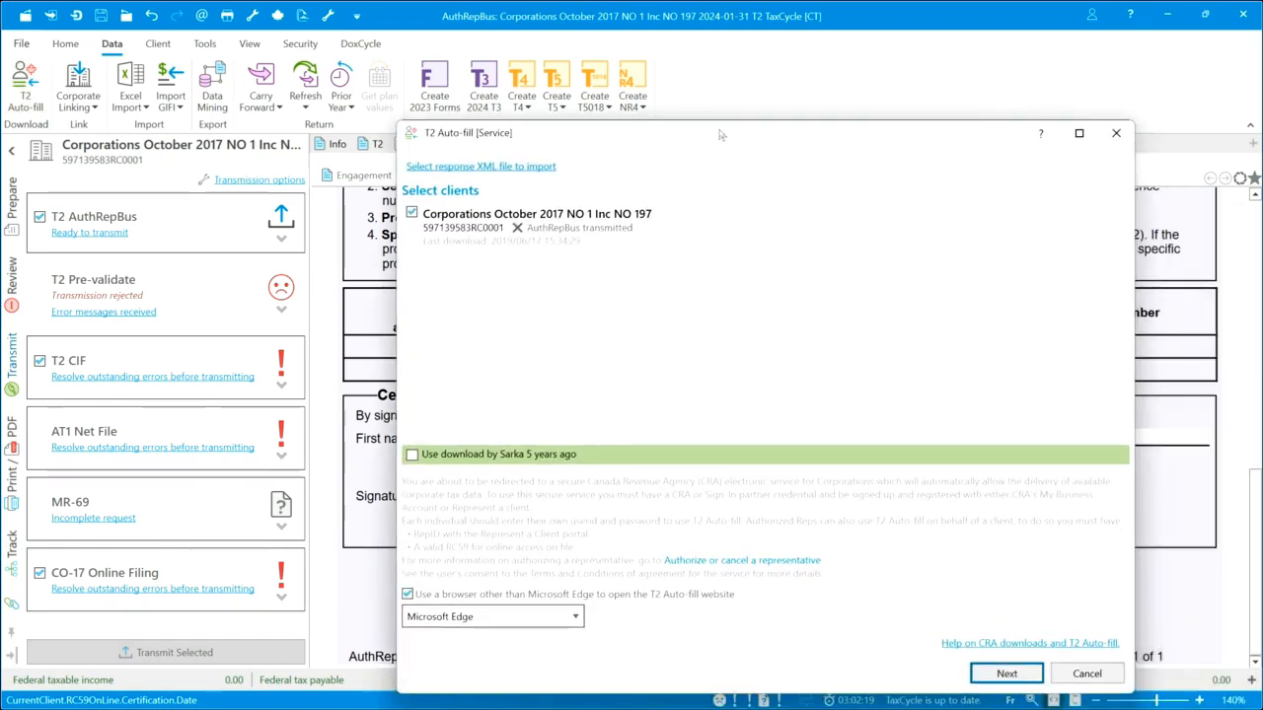
pyautogui.moveTo(612, 103); pyautogui.dragTo(577, 91)
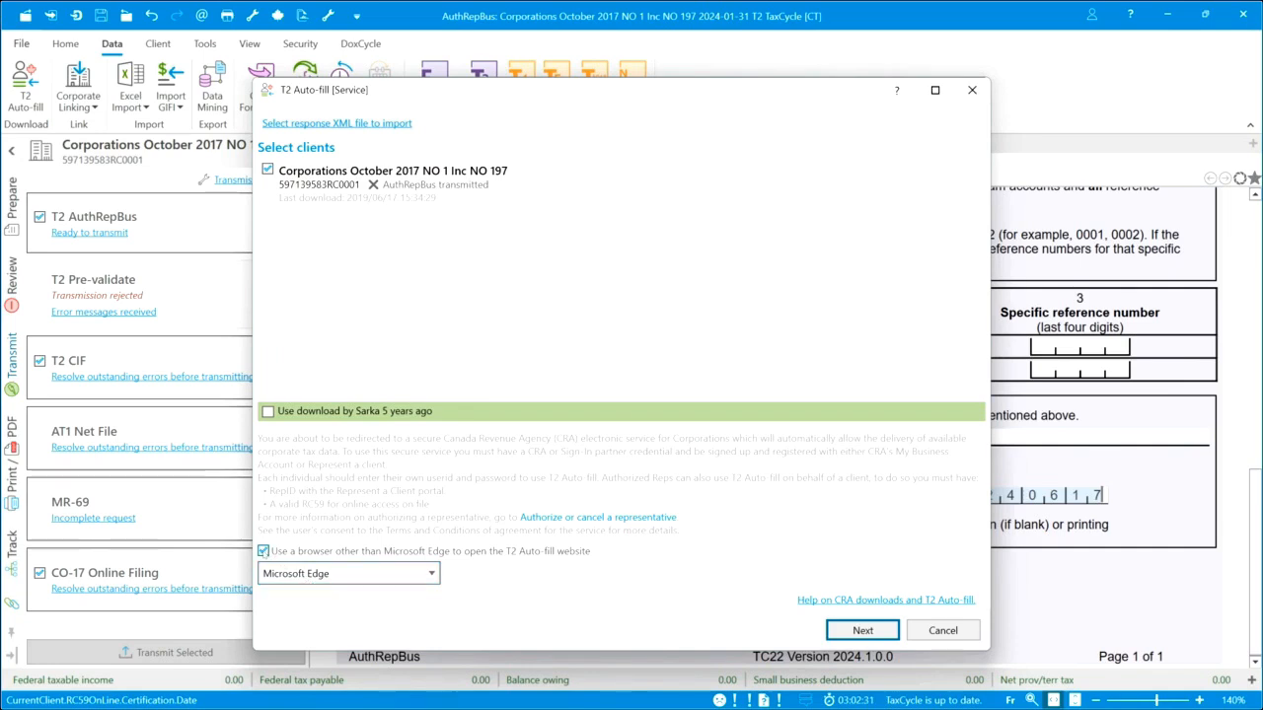
pyautogui.click(430, 576)
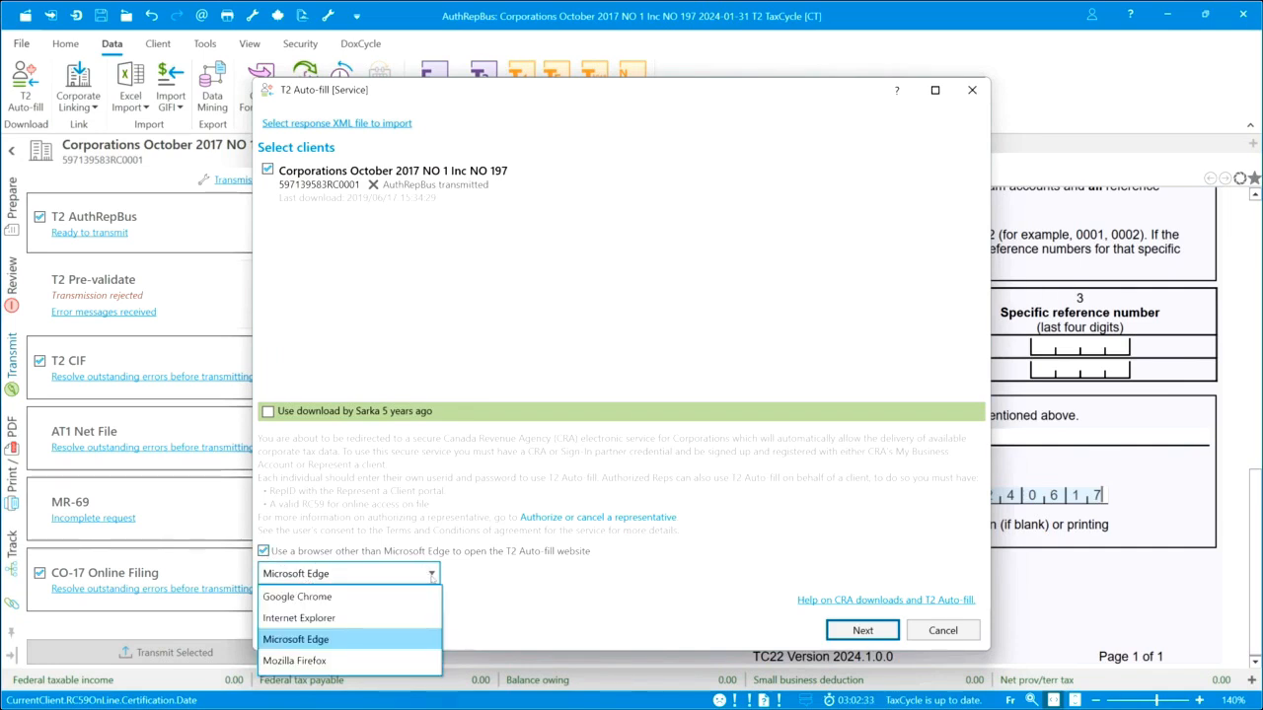
pyautogui.click(431, 576)
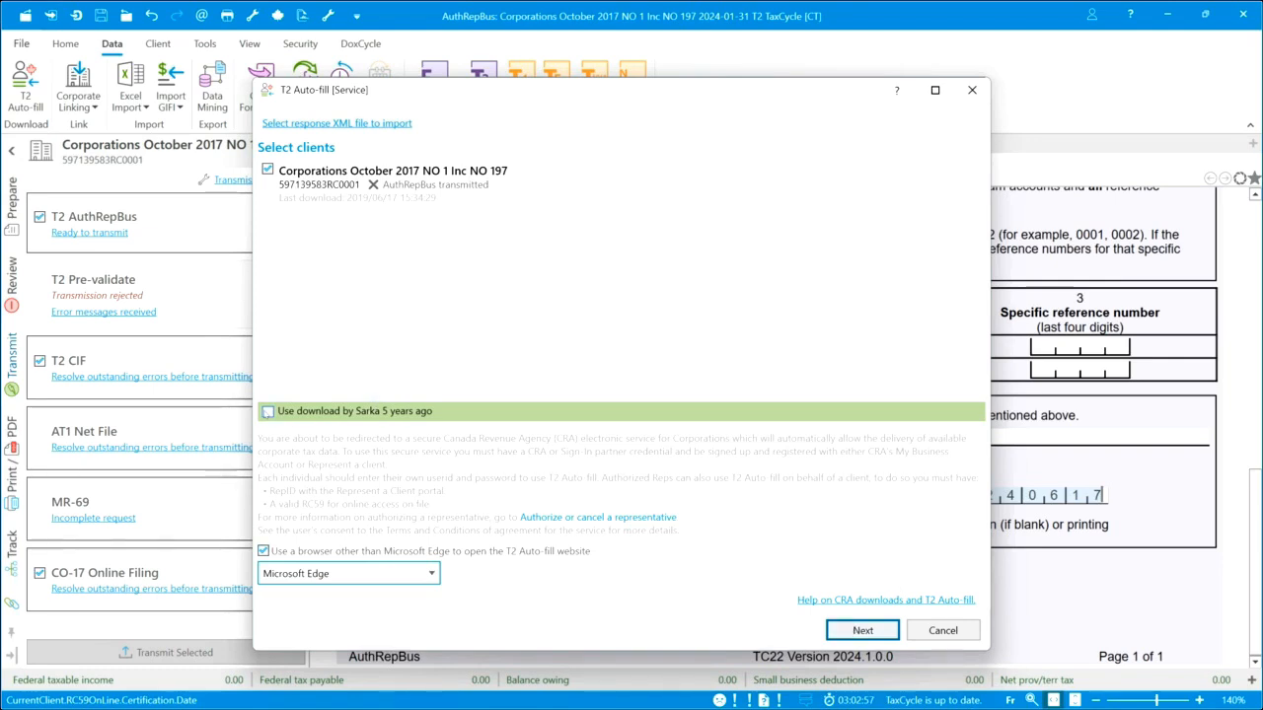
# Use the existing download from 5 years ago and import all its data into the T2 Auto-fill (AFR) worksheet
pyautogui.click(268, 413)
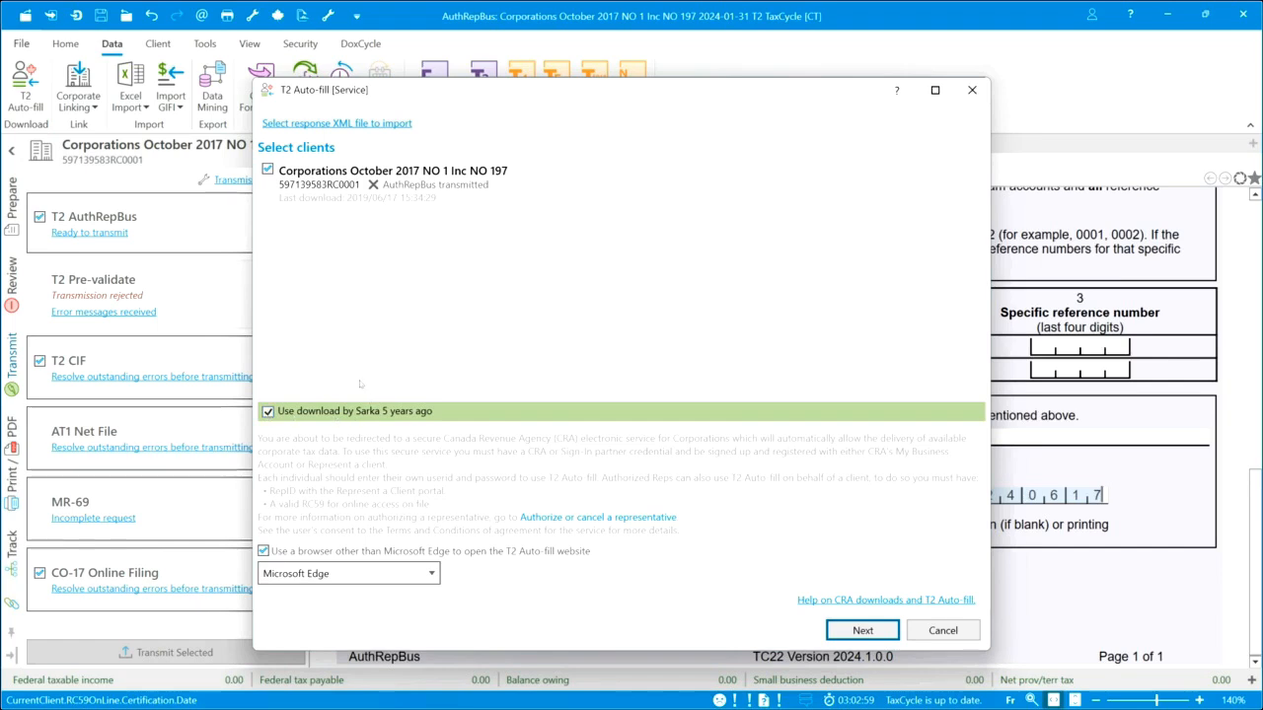
pyautogui.click(863, 631)
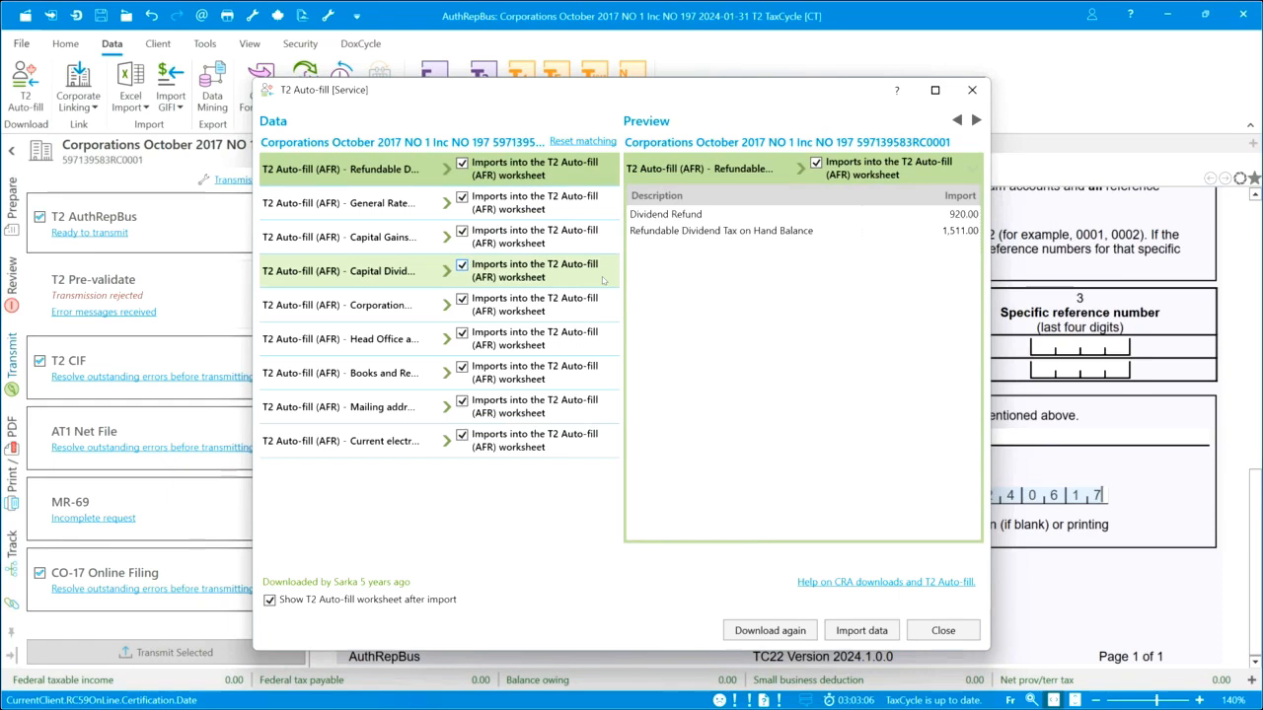
pyautogui.moveTo(602, 280)
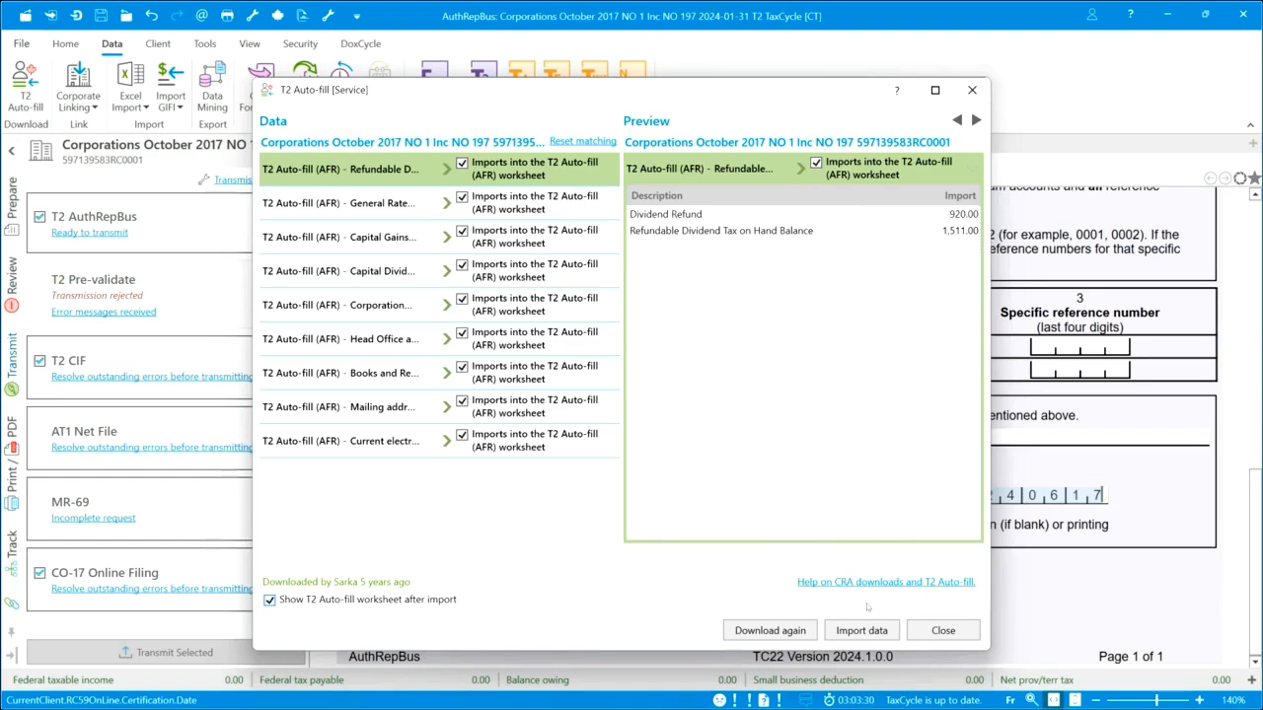
pyautogui.click(856, 638)
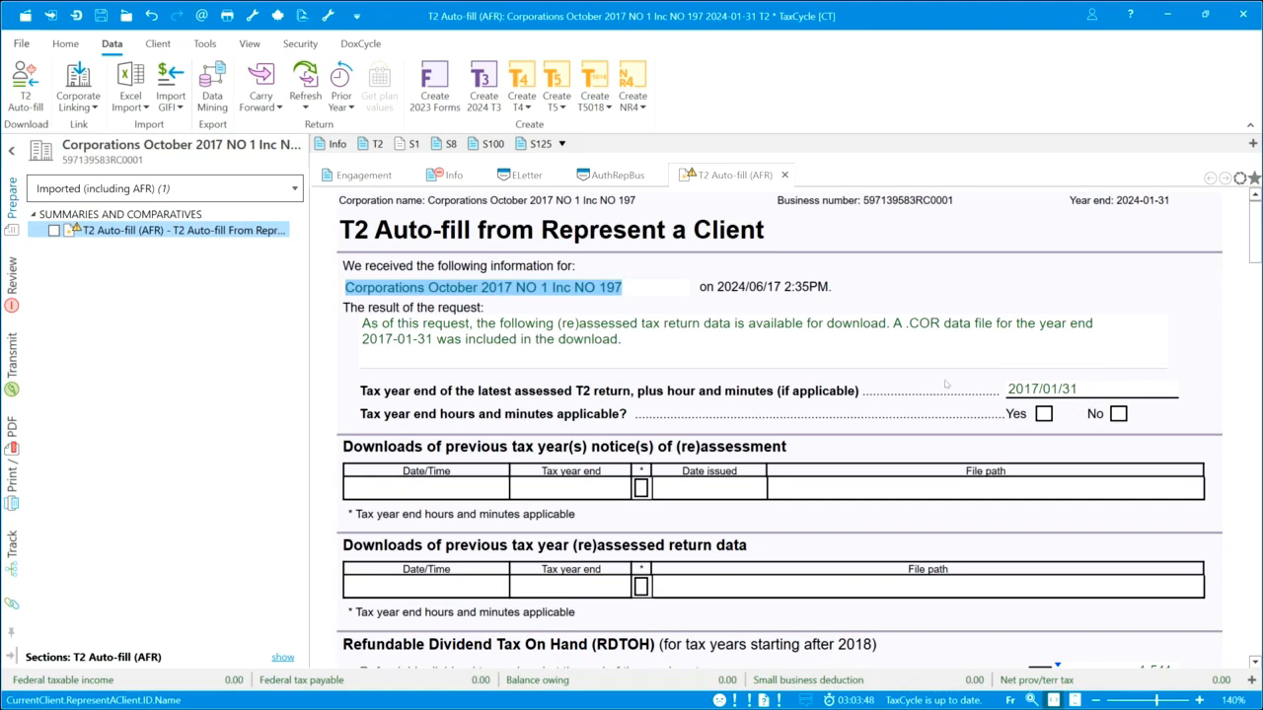
# Examine the T2 Auto-fill worksheet's download results, RDTOH, GRIP and non-capital loss balances from the previous tax year
pyautogui.scroll(-2, 663, 456)
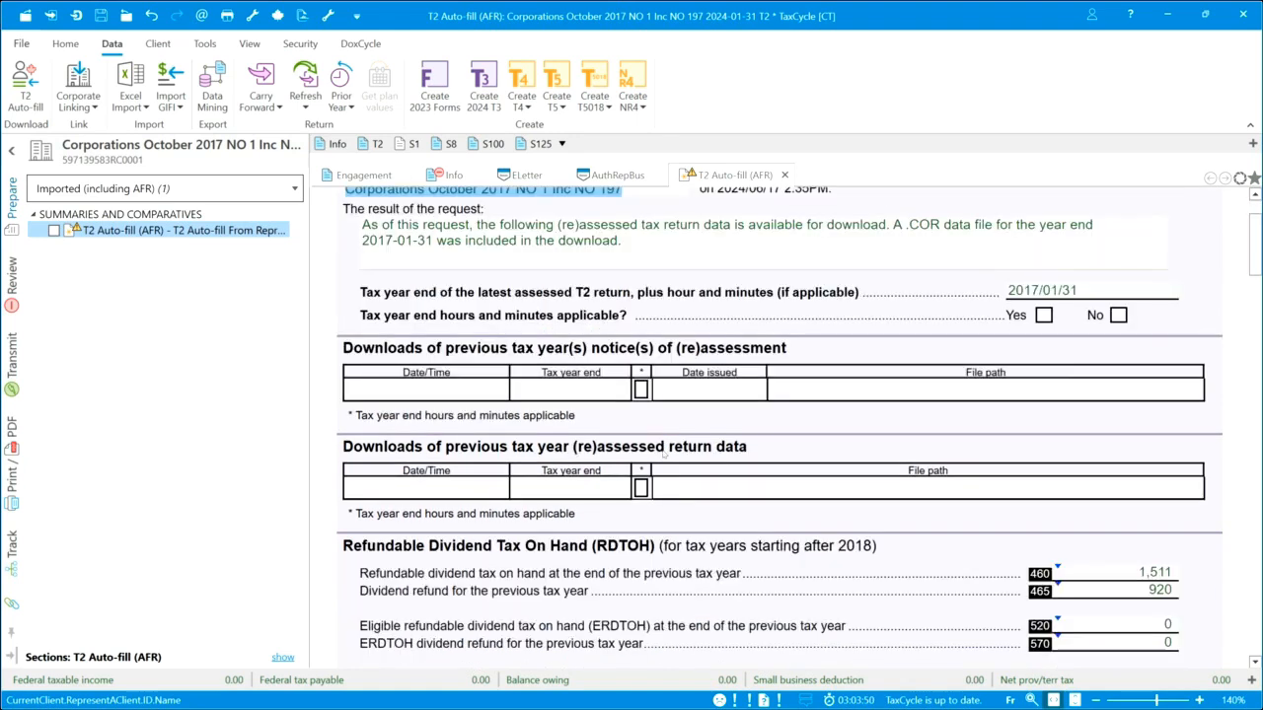
pyautogui.scroll(-2, 665, 452)
pyautogui.scroll(-2, 663, 456)
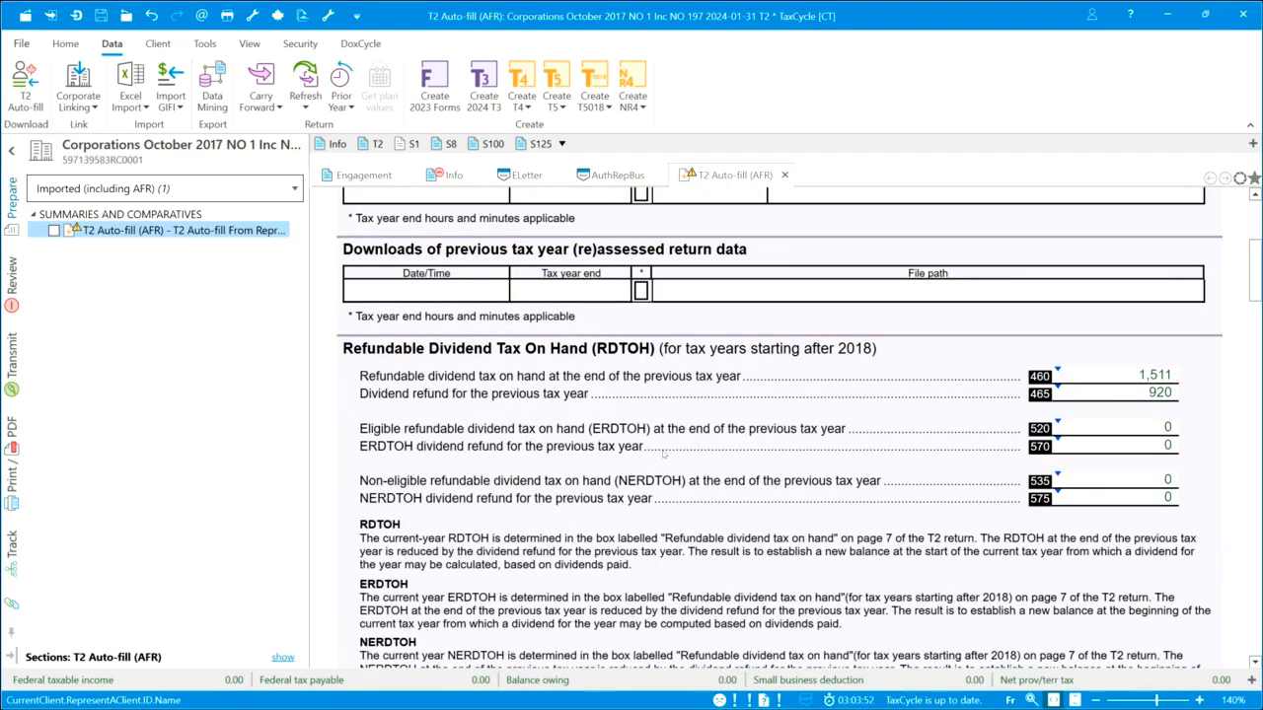
pyautogui.scroll(-2, 663, 454)
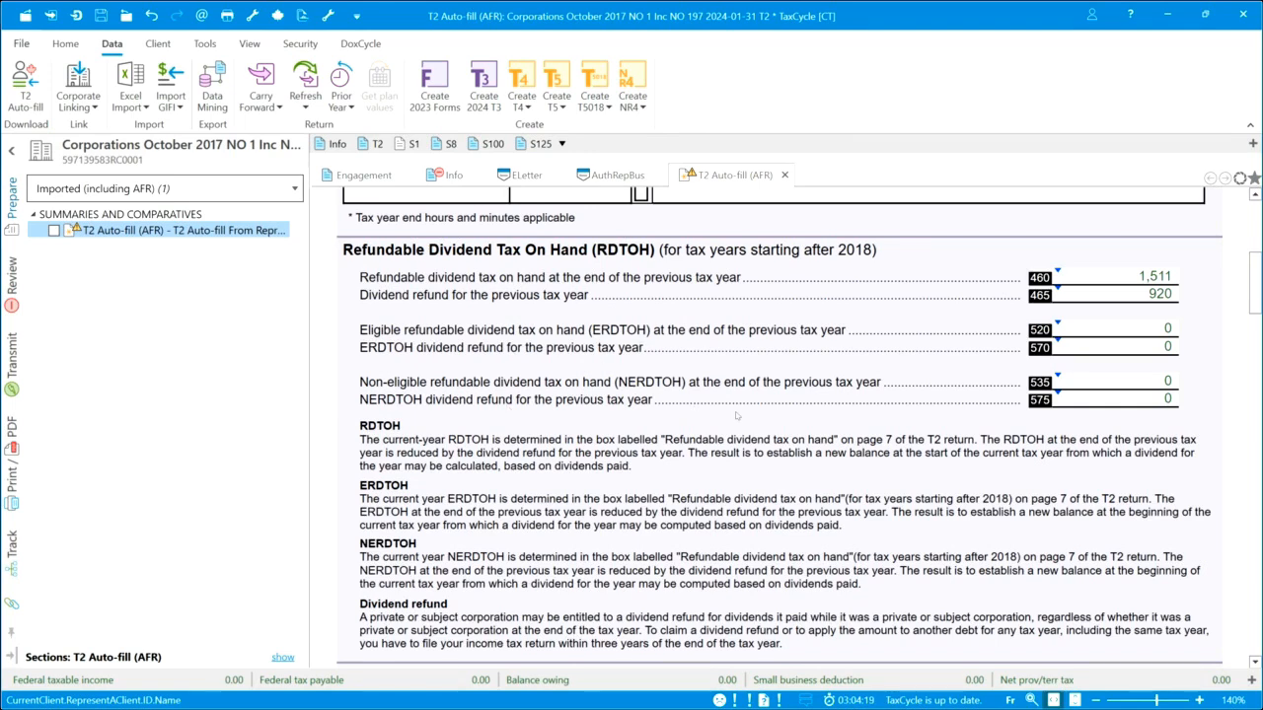
pyautogui.scroll(-2, 739, 415)
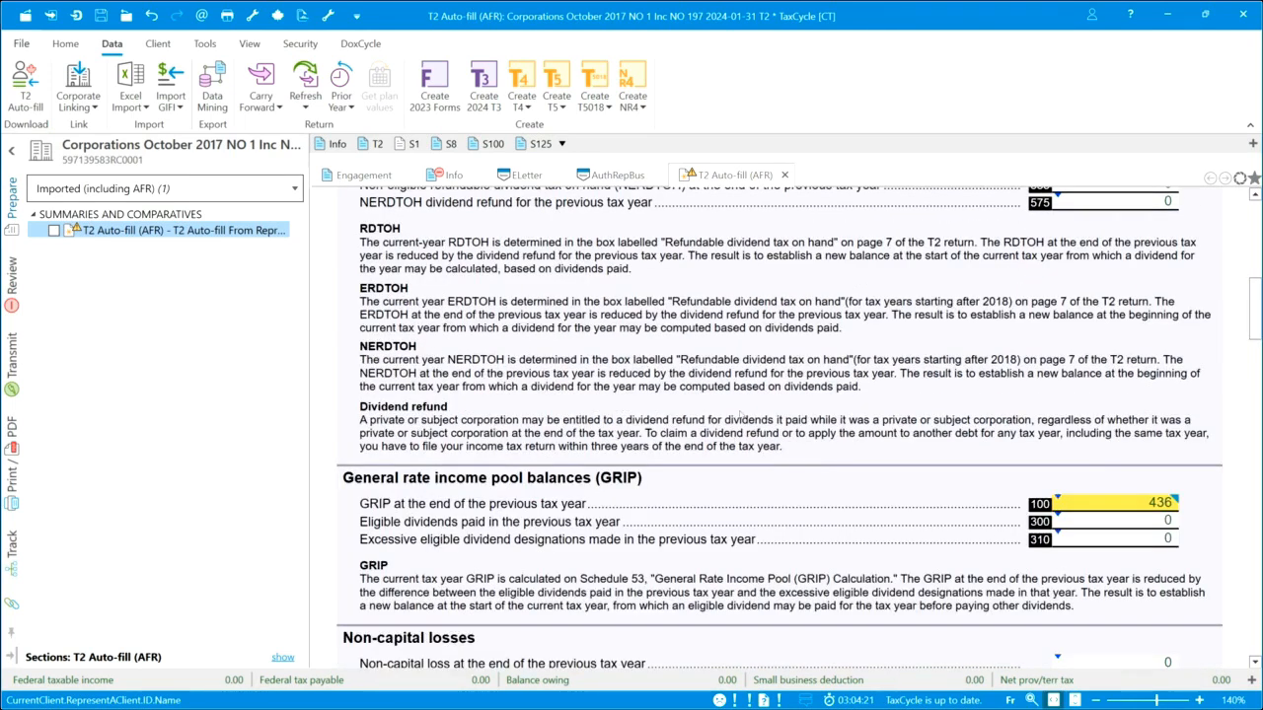
pyautogui.scroll(-1, 740, 414)
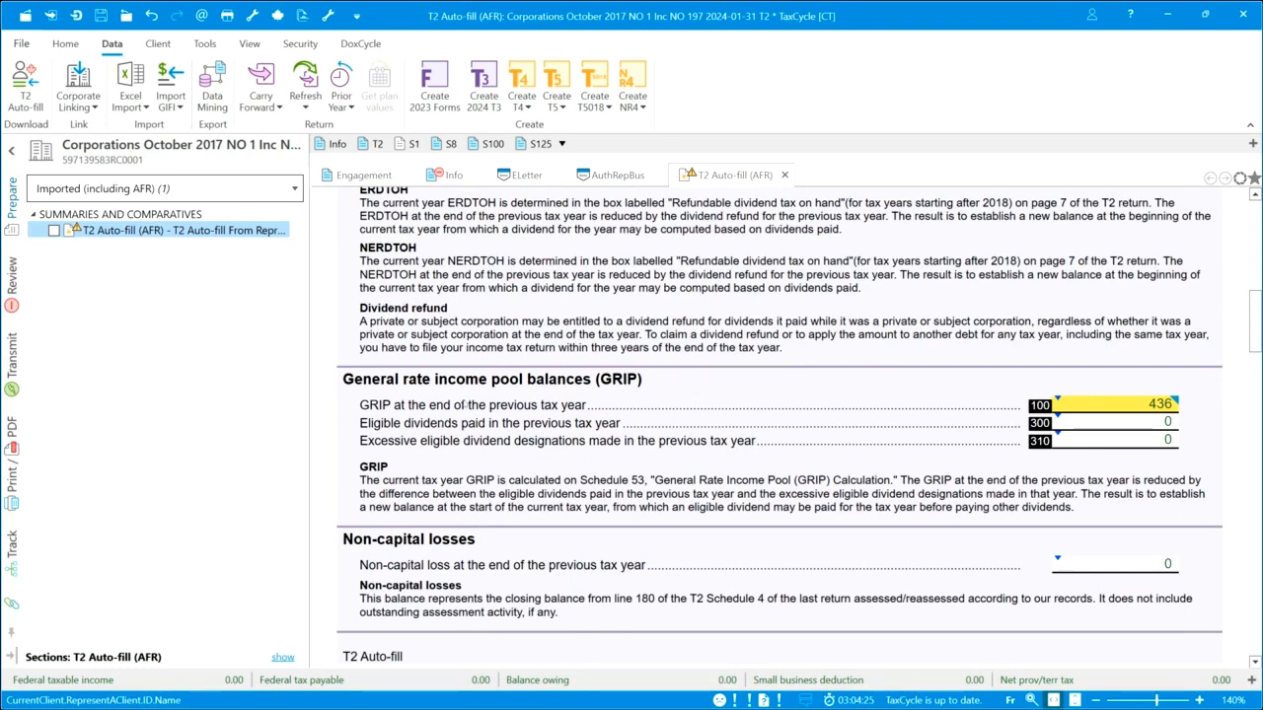
pyautogui.scroll(-1, 491, 351)
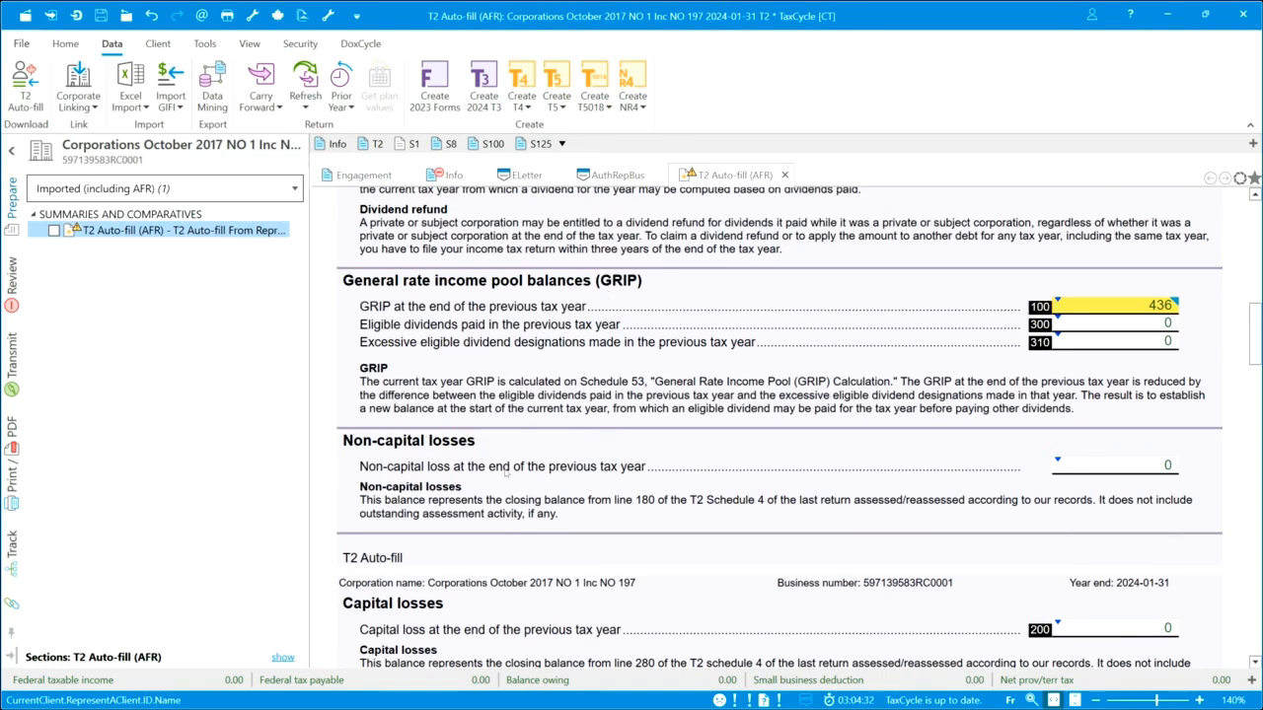
pyautogui.scroll(-1, 505, 474)
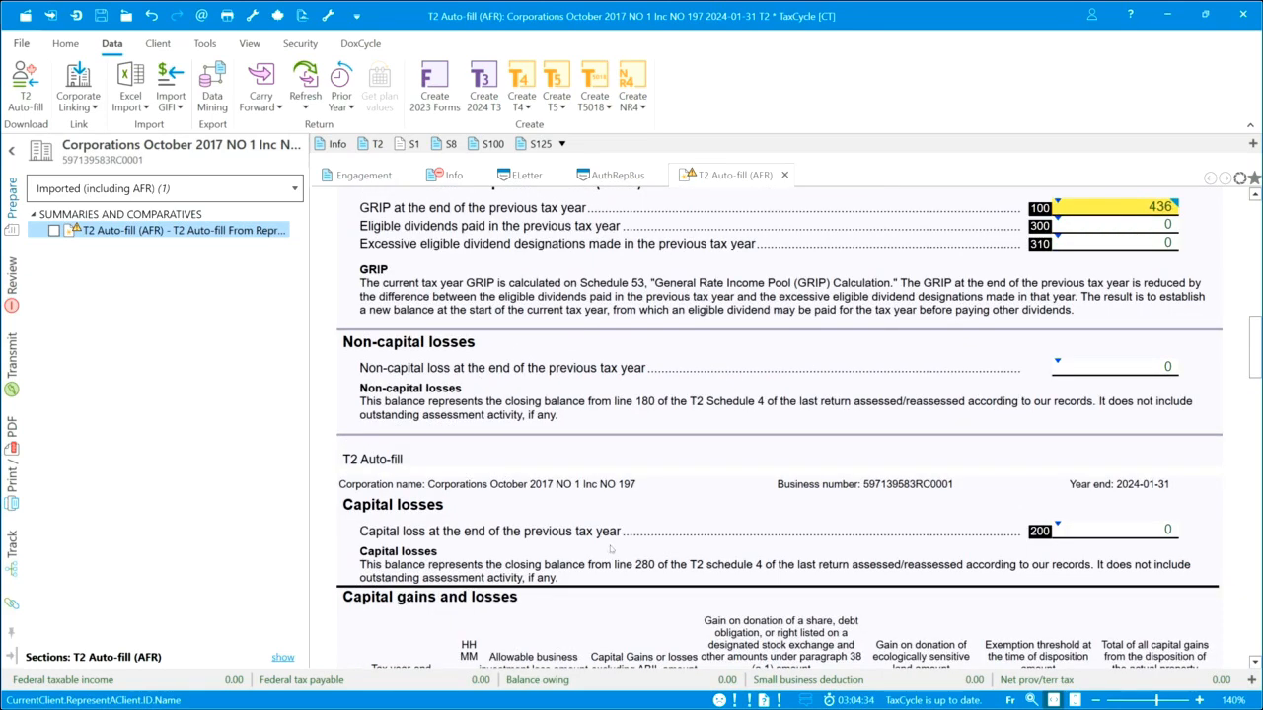
# Review the capital gains and losses, capital dividend account and corporation account balances on the T2 Auto-fill worksheet
pyautogui.scroll(-2, 611, 549)
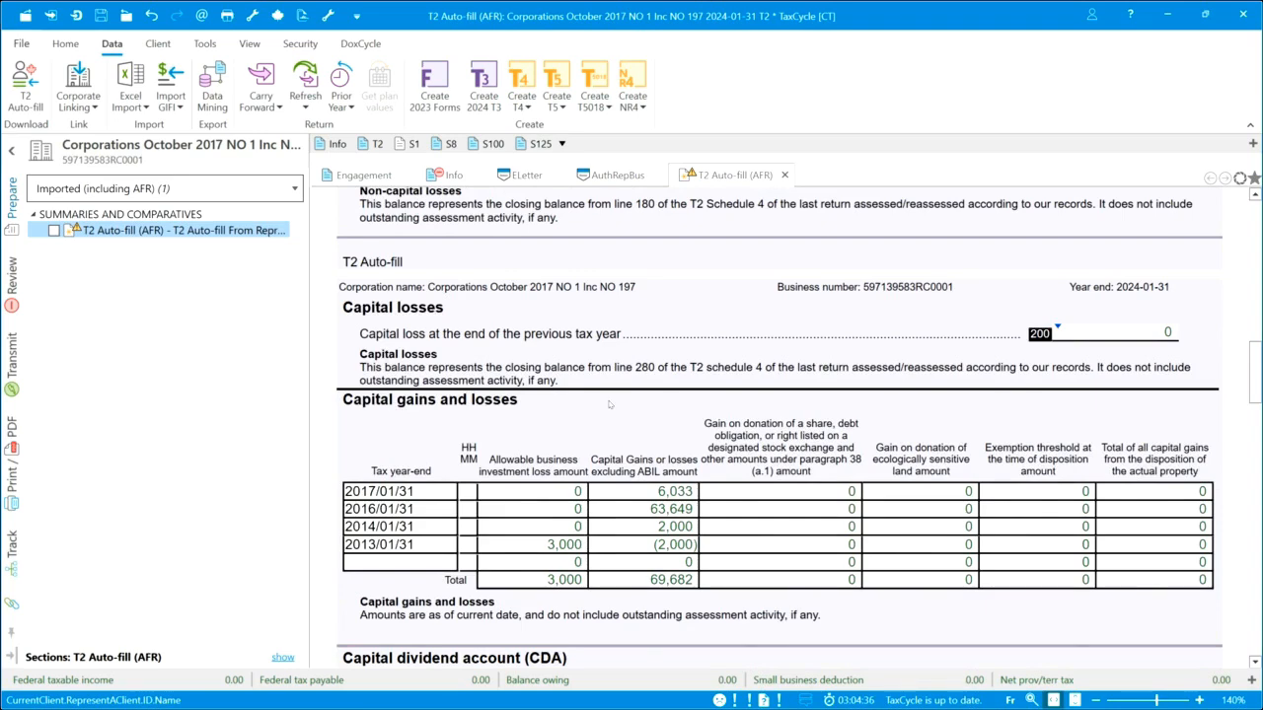
pyautogui.scroll(-1, 608, 404)
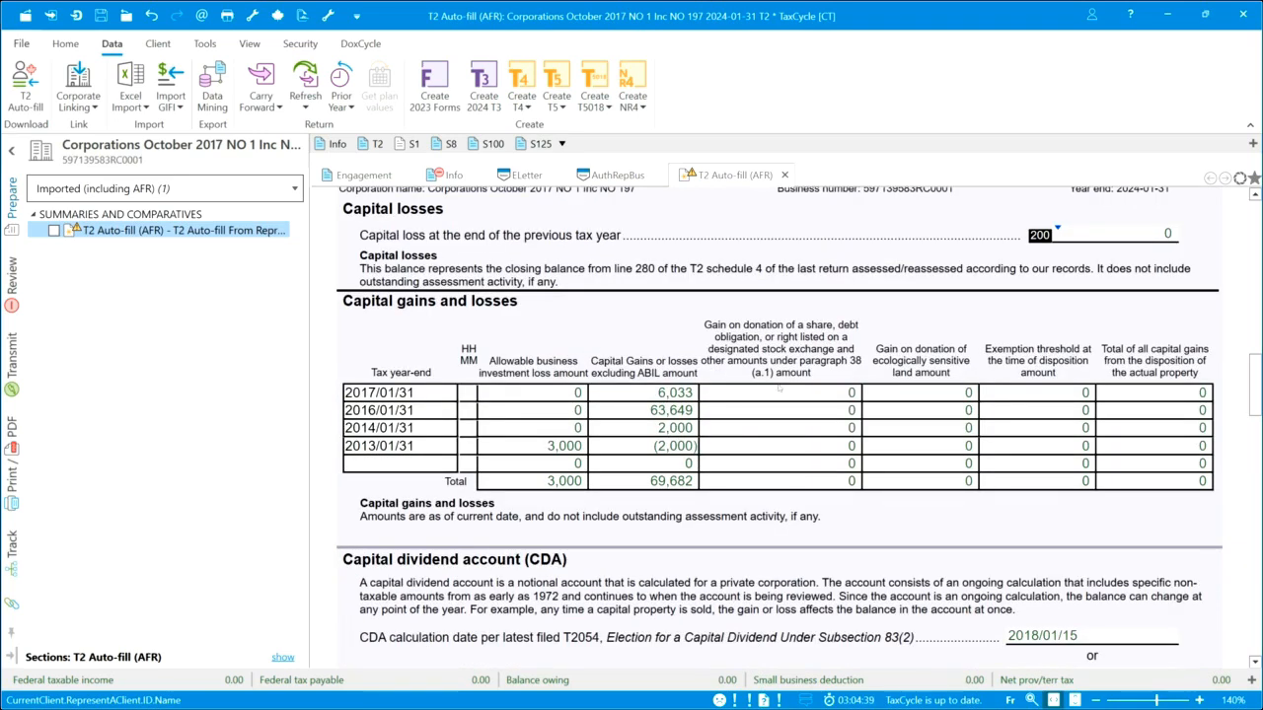
pyautogui.scroll(-3, 778, 390)
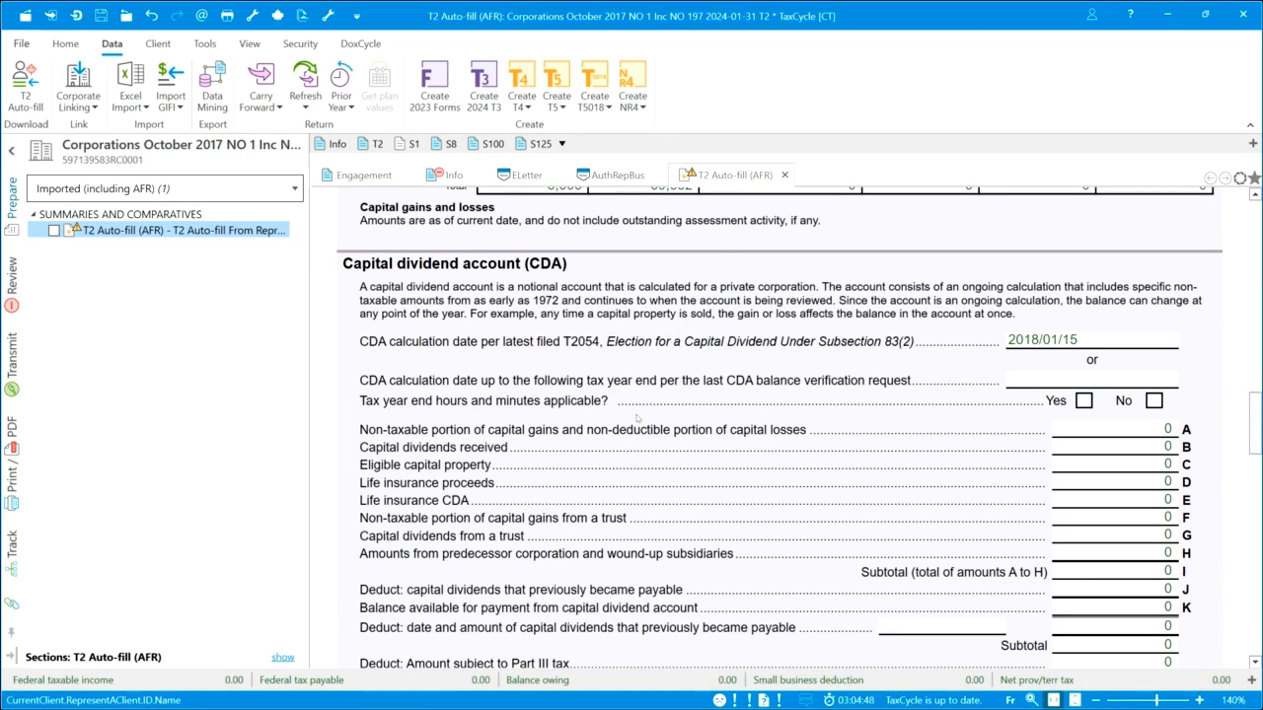
pyautogui.scroll(-1, 638, 418)
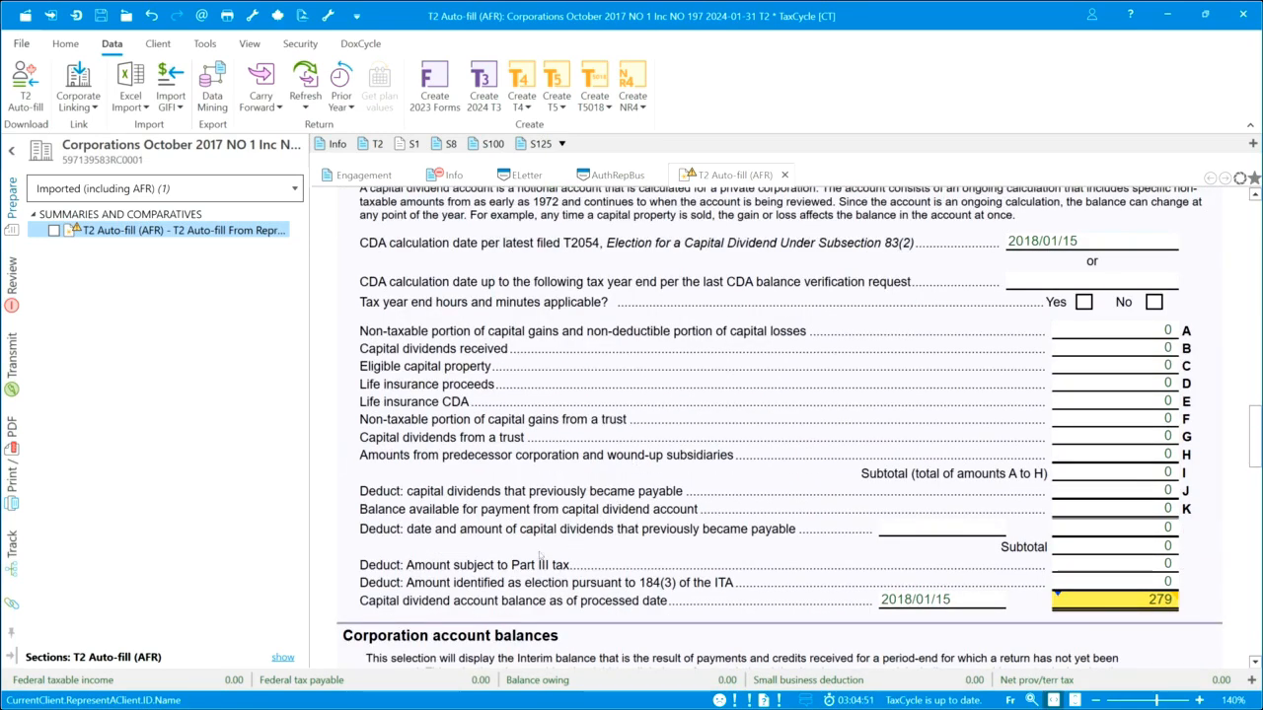
pyautogui.scroll(-4, 539, 554)
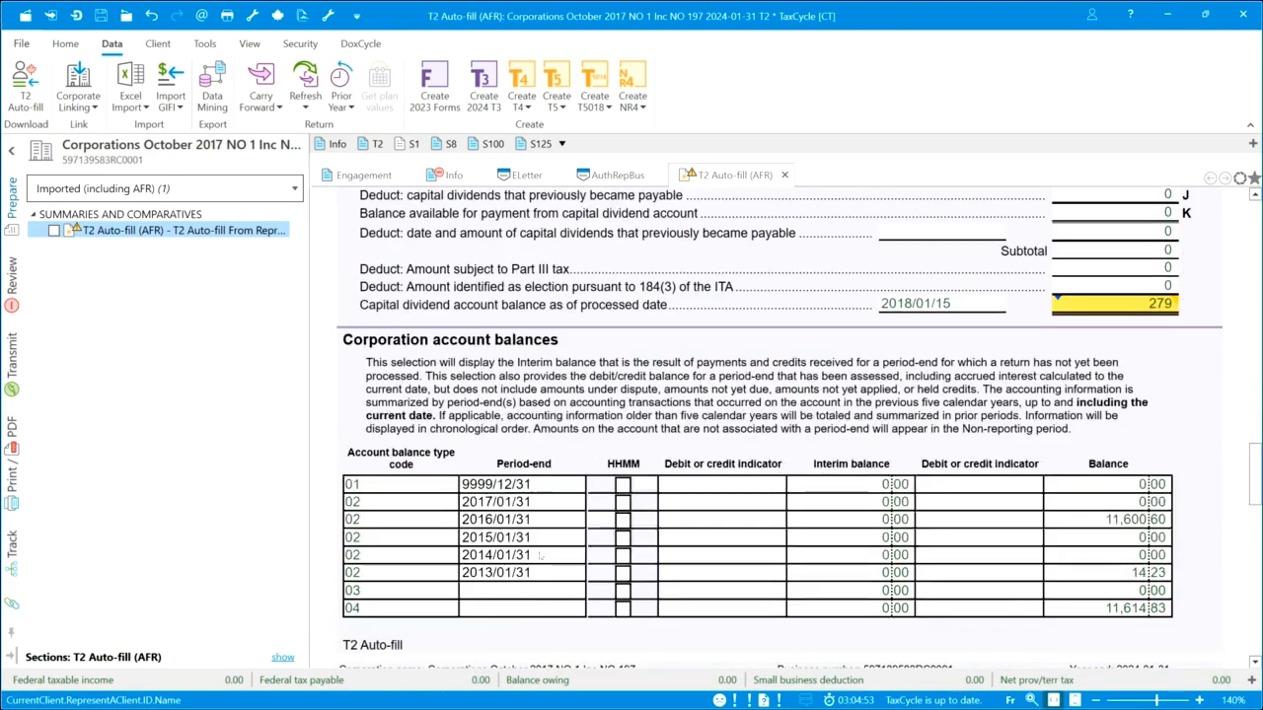
# Examine the Corporation BN data and the review messages on the mailing address's care-of and postal code fields
pyautogui.scroll(-3, 540, 555)
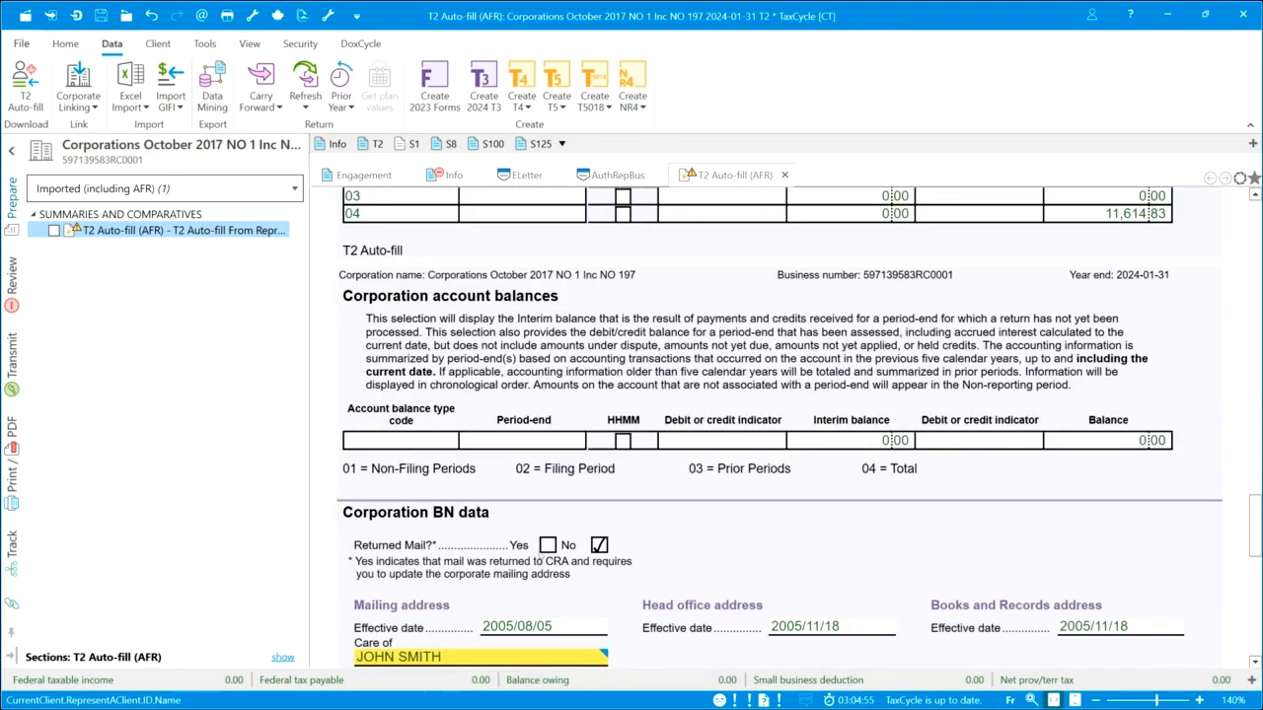
pyautogui.scroll(-3, 541, 555)
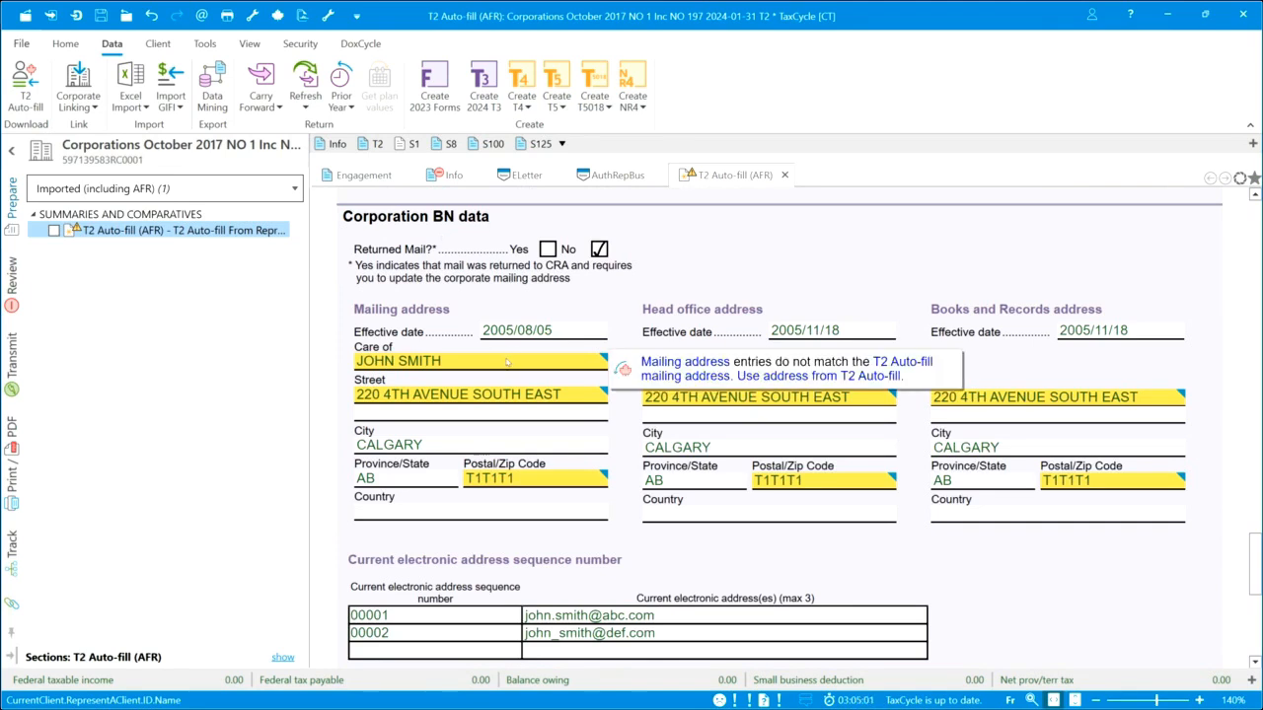
pyautogui.moveTo(502, 488)
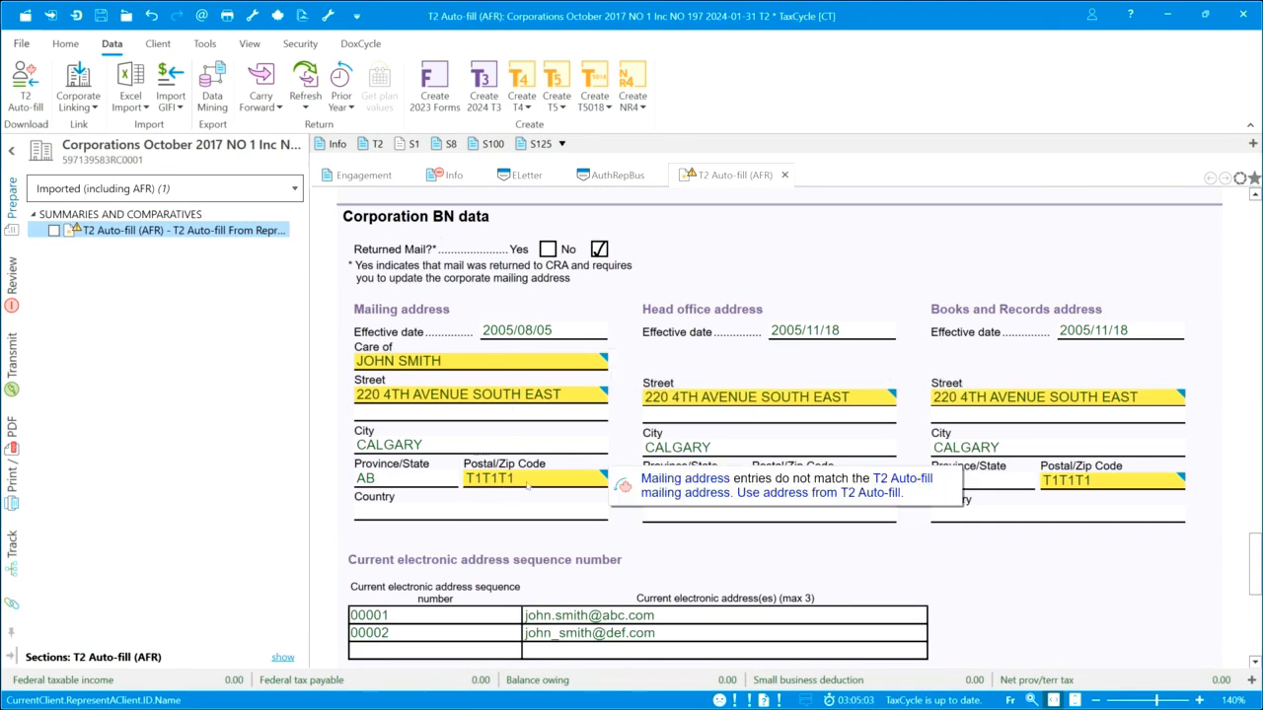
pyautogui.moveTo(588, 363)
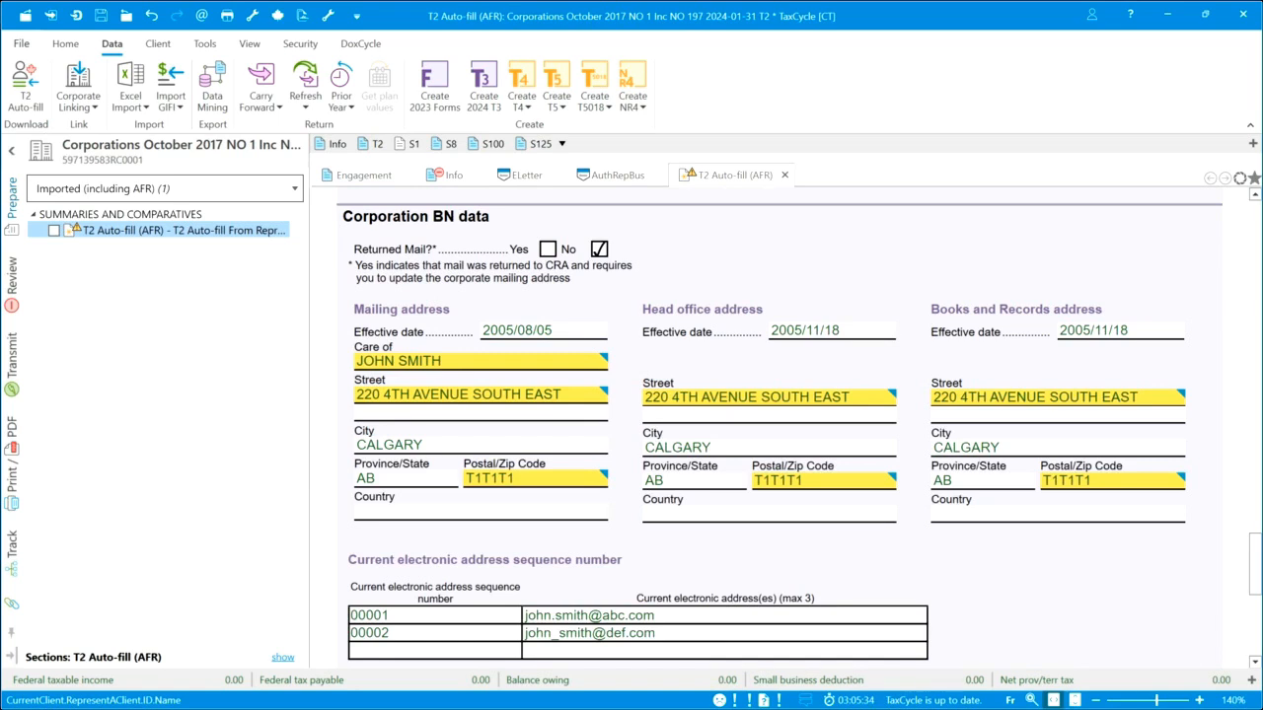
# Close the AFR.2024T2 return without saving and open the recent Chez Pierre T2 return
pyautogui.click(30, 48)
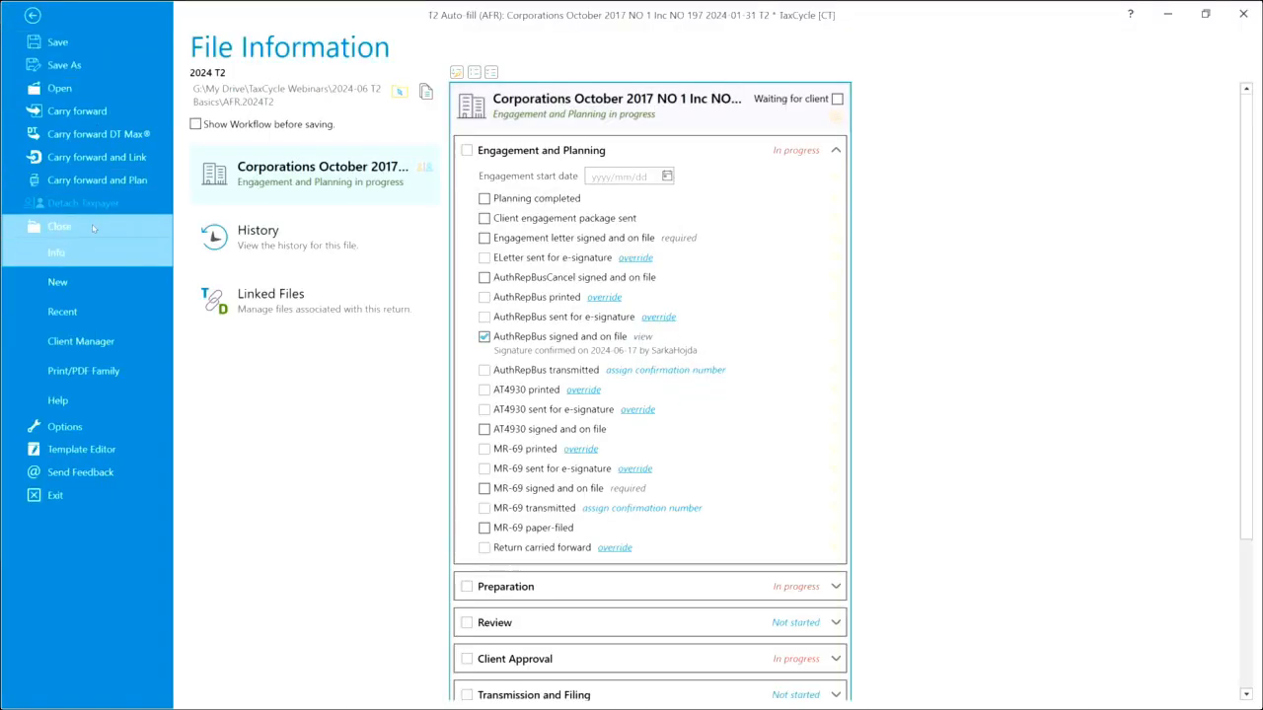
pyautogui.click(92, 228)
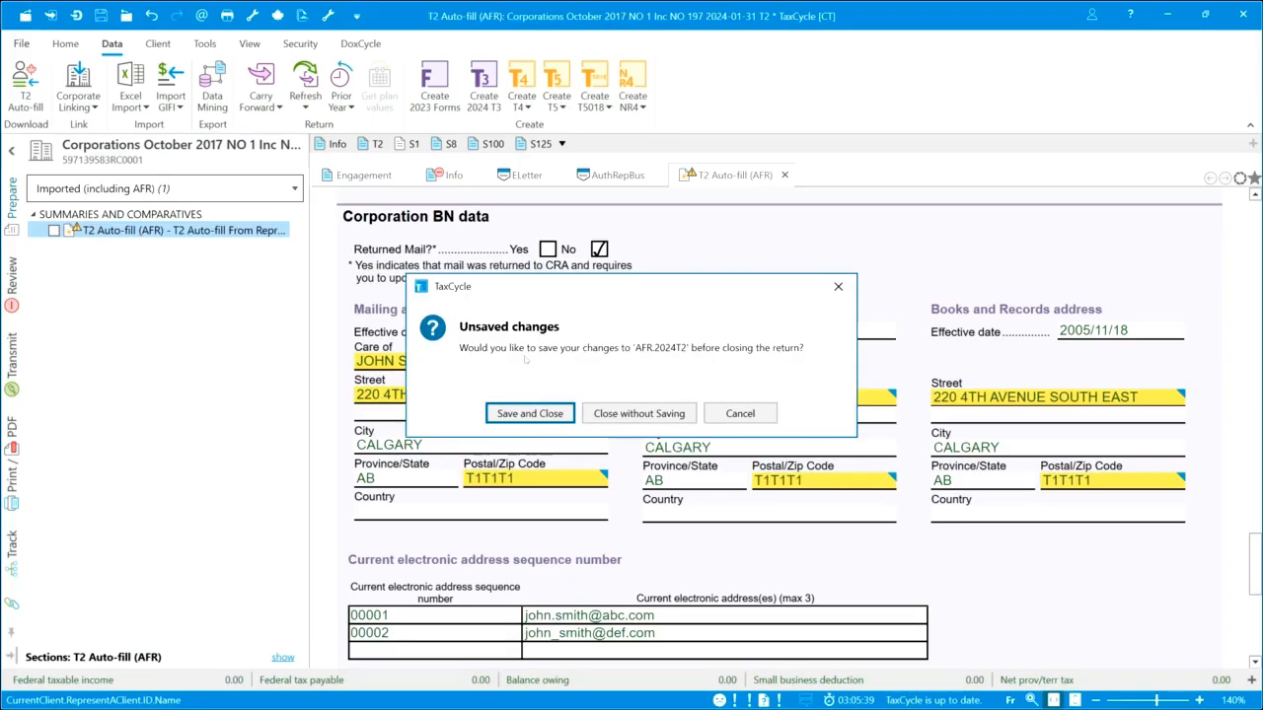
pyautogui.click(637, 414)
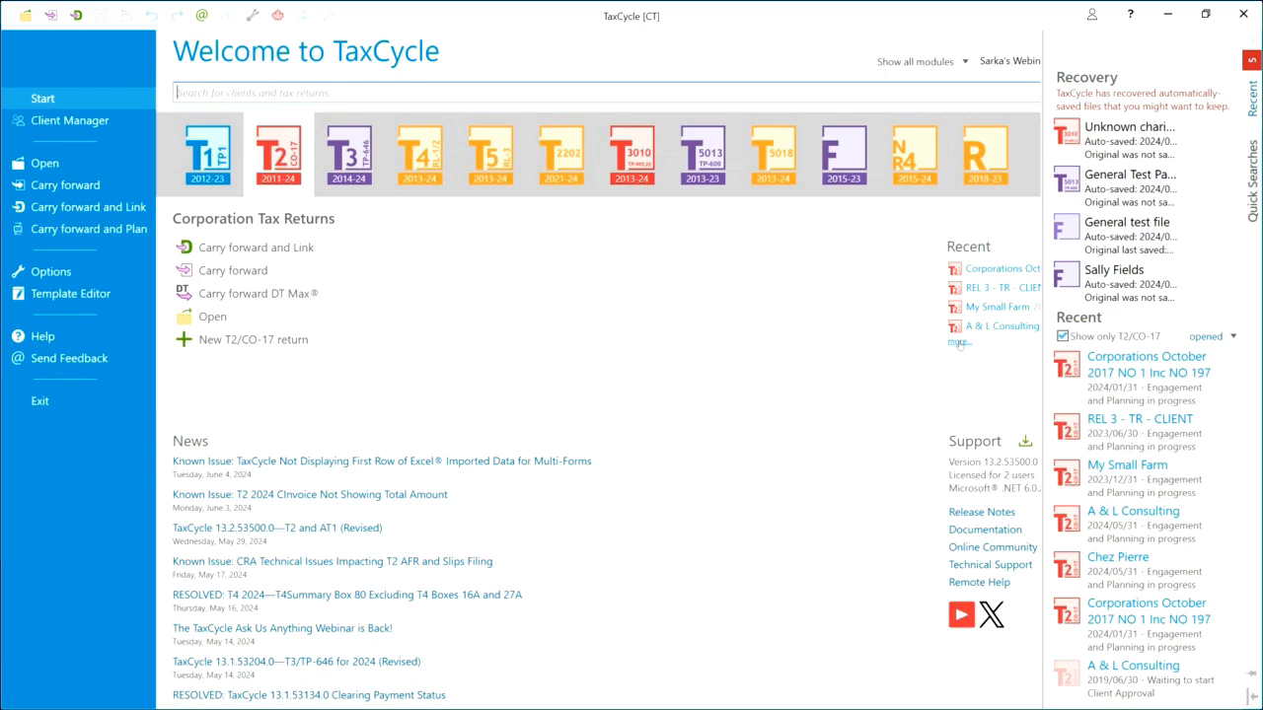
pyautogui.click(1117, 557)
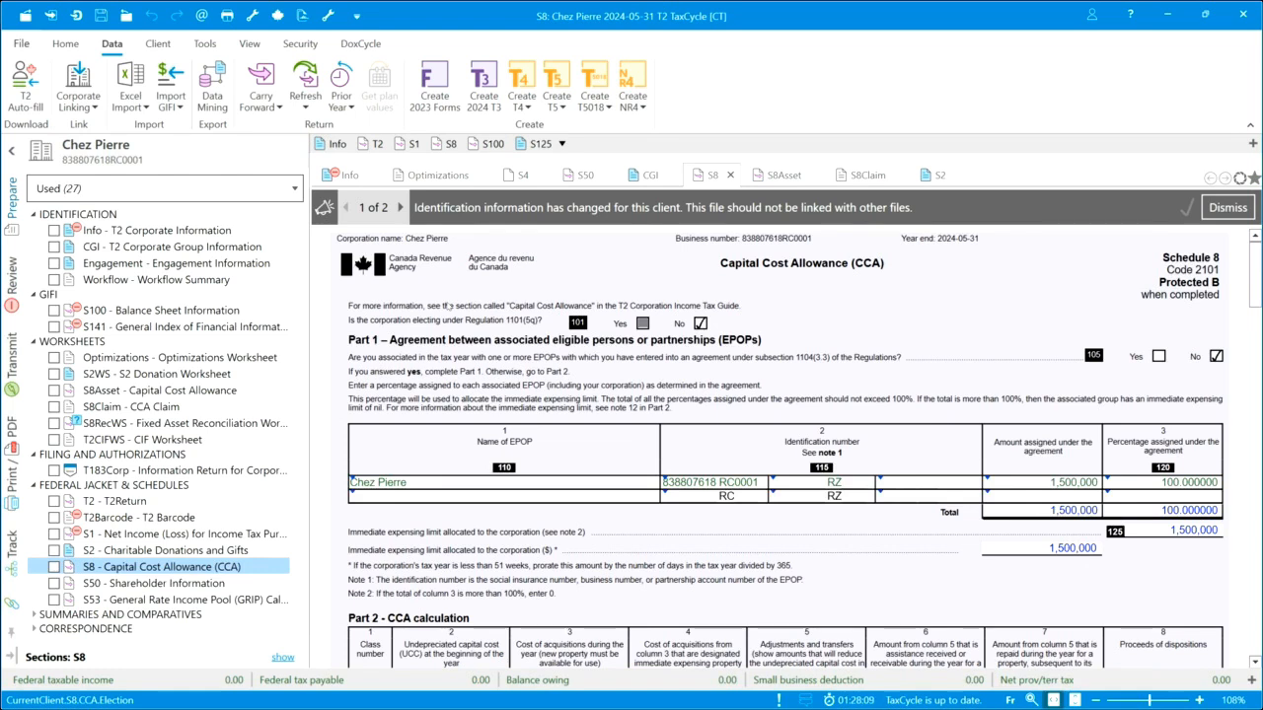
# Check the GIFI import choices and turn on showing Sage Accounting integration in menus in the service provider options
pyautogui.click(183, 103)
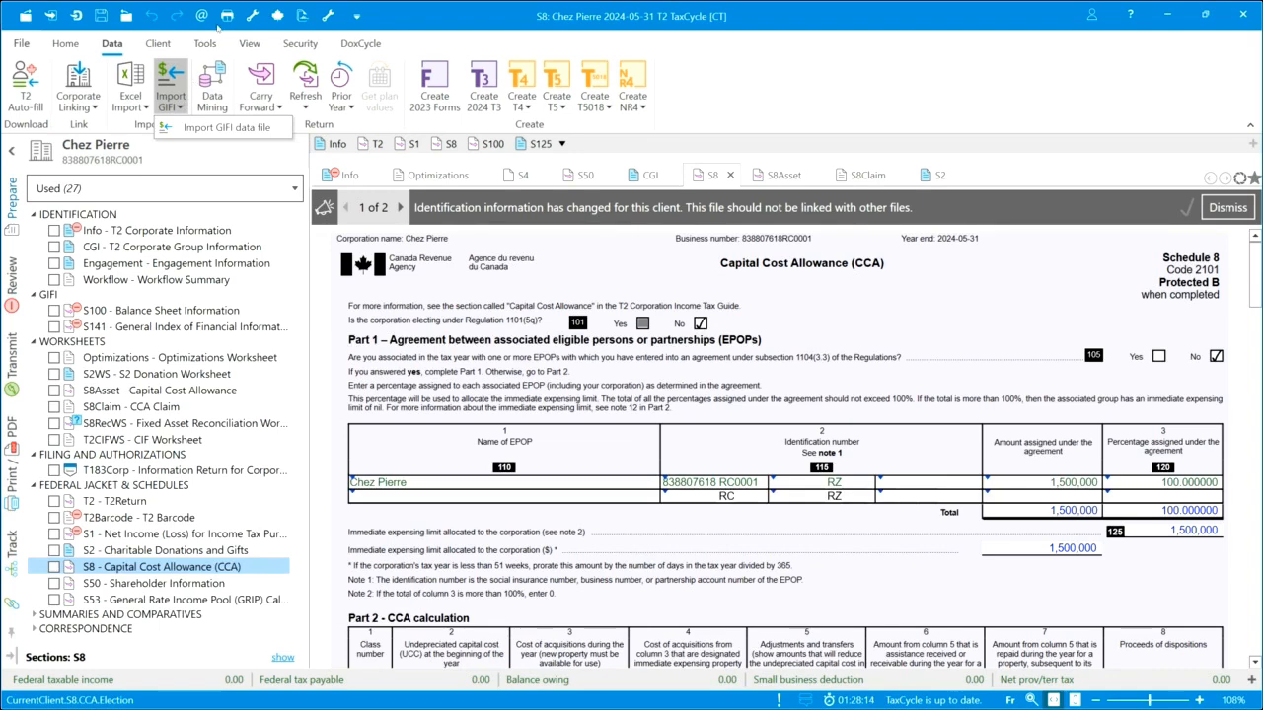
pyautogui.click(253, 16)
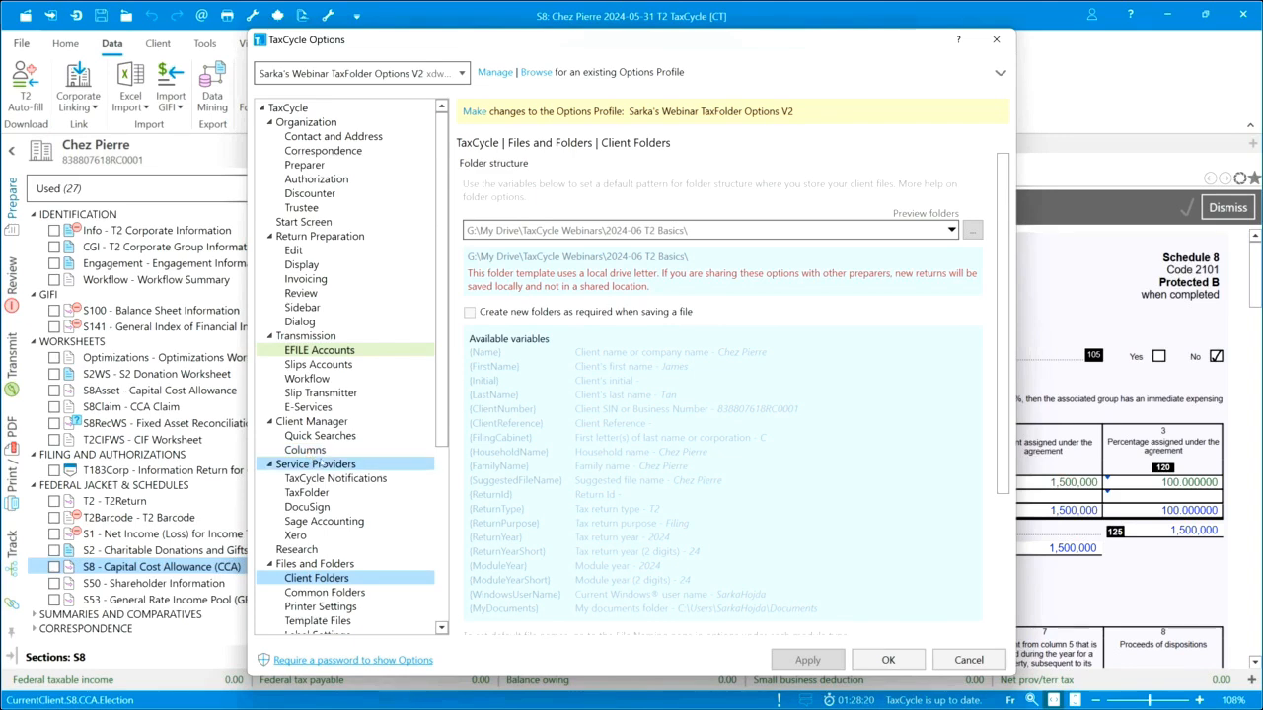
pyautogui.scroll(-1, 325, 461)
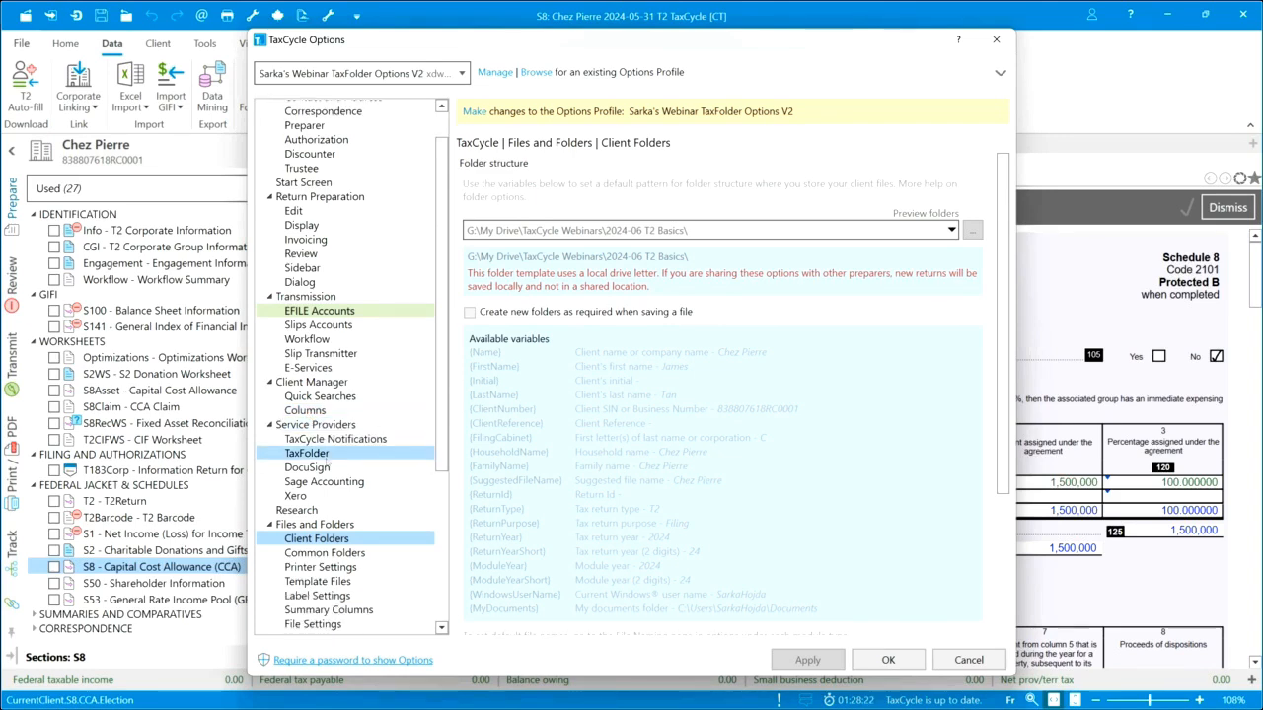
pyautogui.click(323, 483)
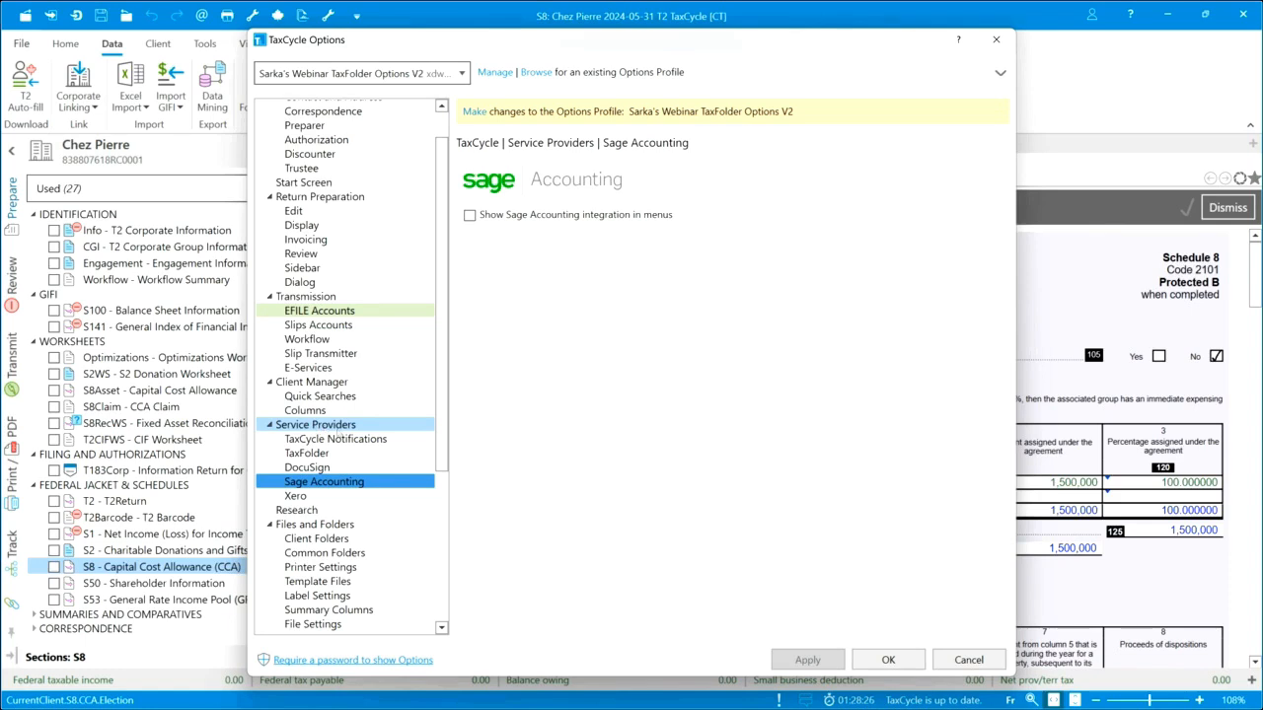
pyautogui.click(470, 216)
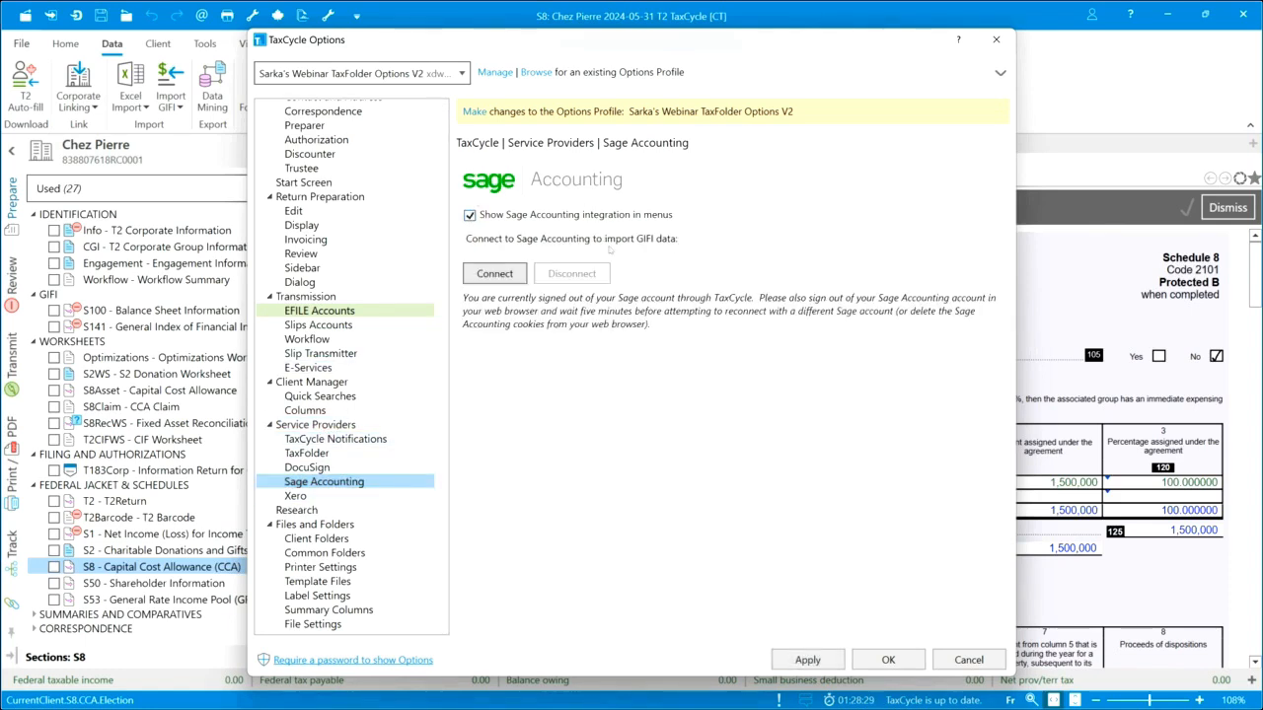
# Turn on showing Xero integration in menus, view the Invoicing options and apply the option changes
pyautogui.click(296, 495)
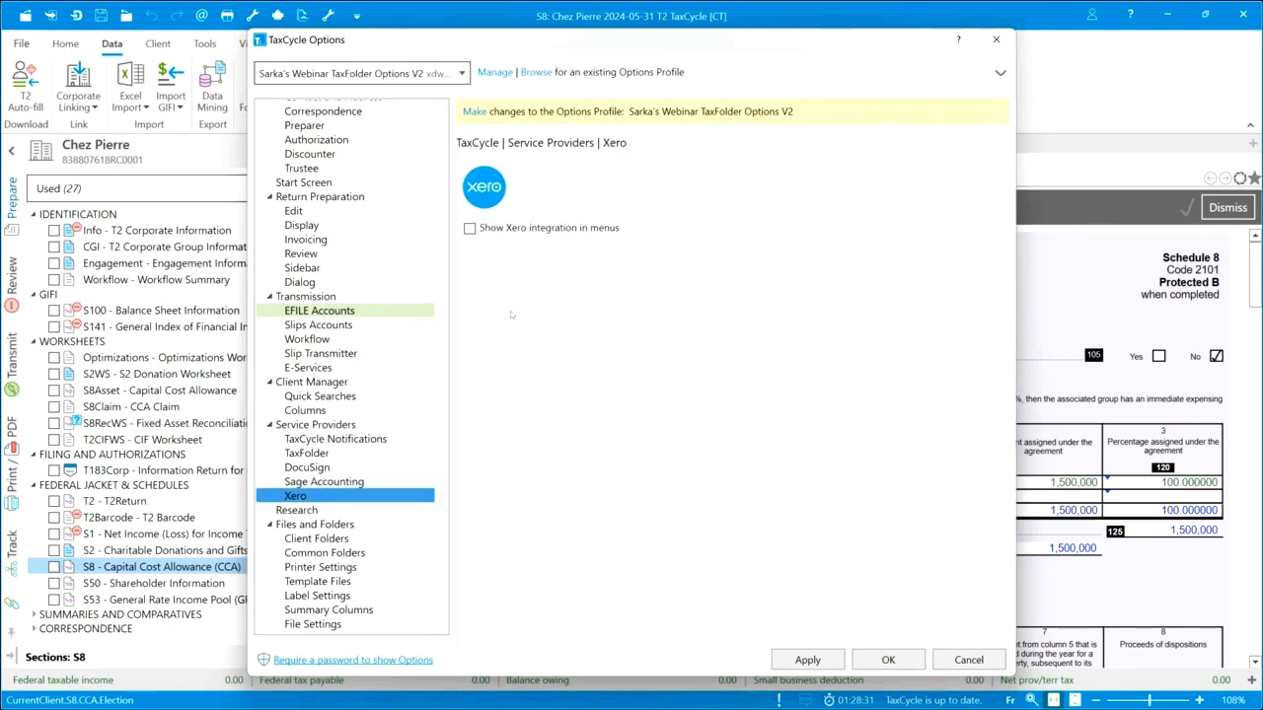
pyautogui.click(470, 227)
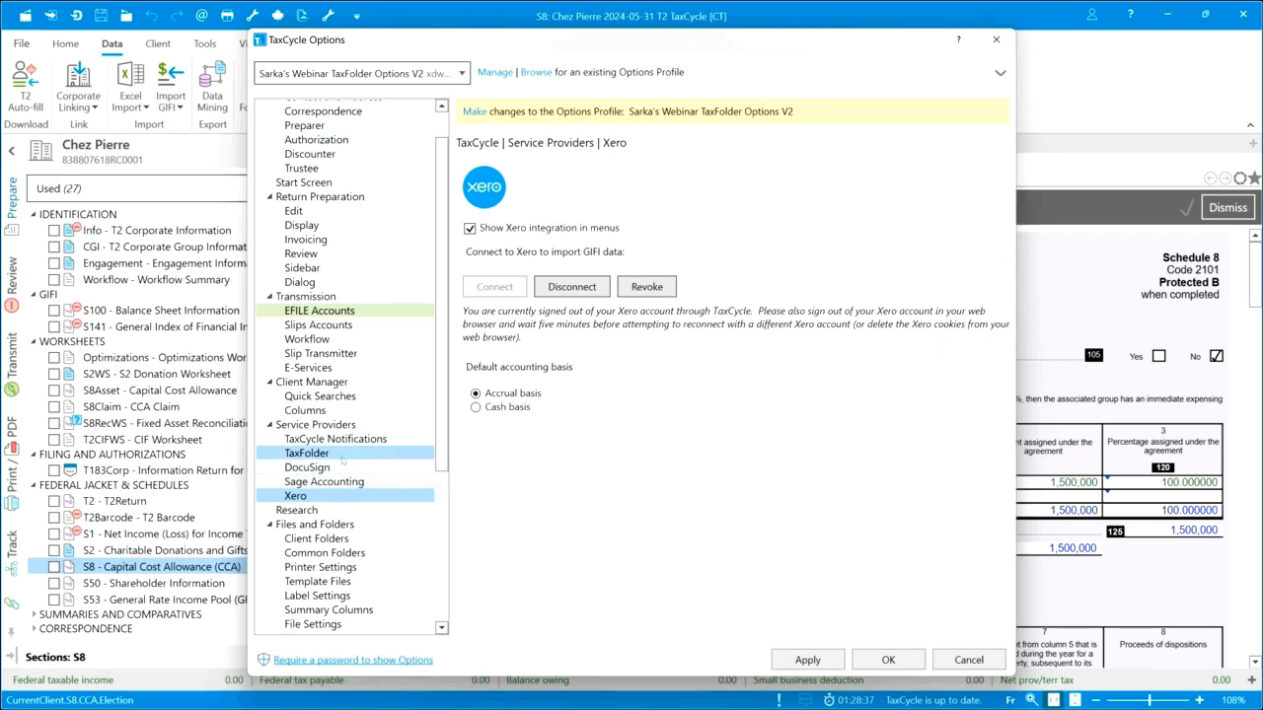
pyautogui.click(336, 240)
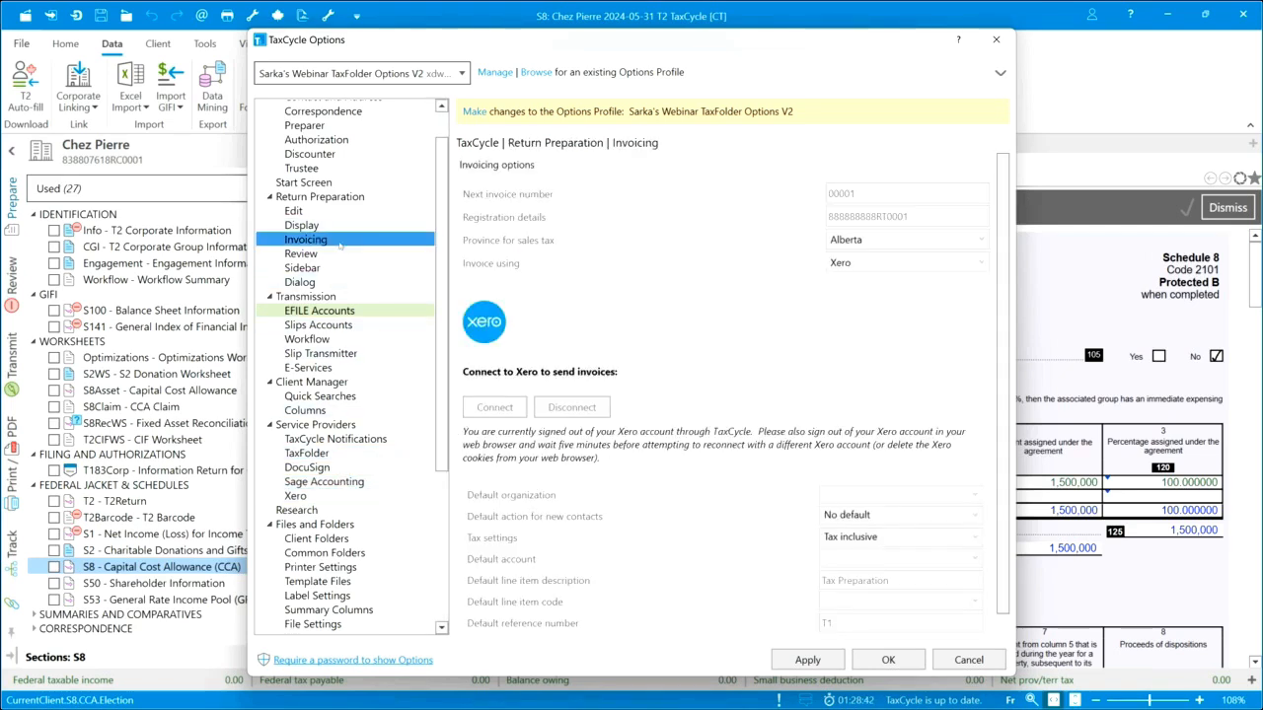
pyautogui.click(807, 659)
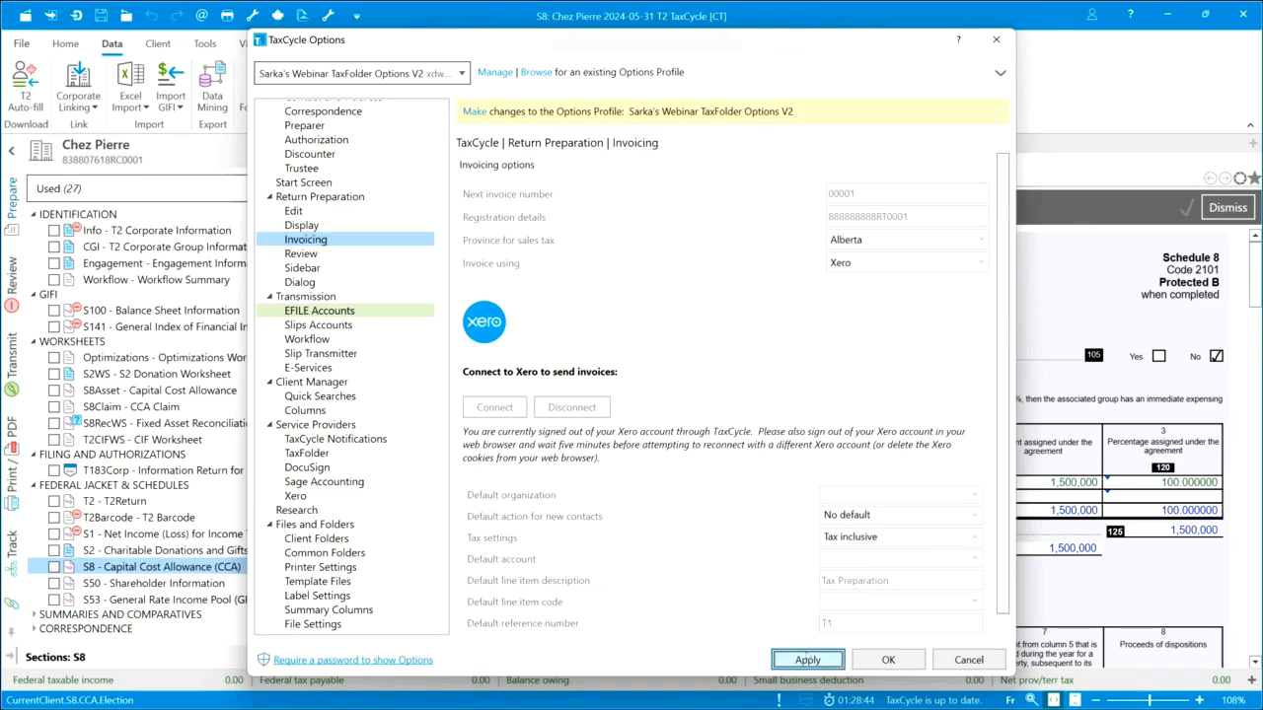
pyautogui.click(887, 660)
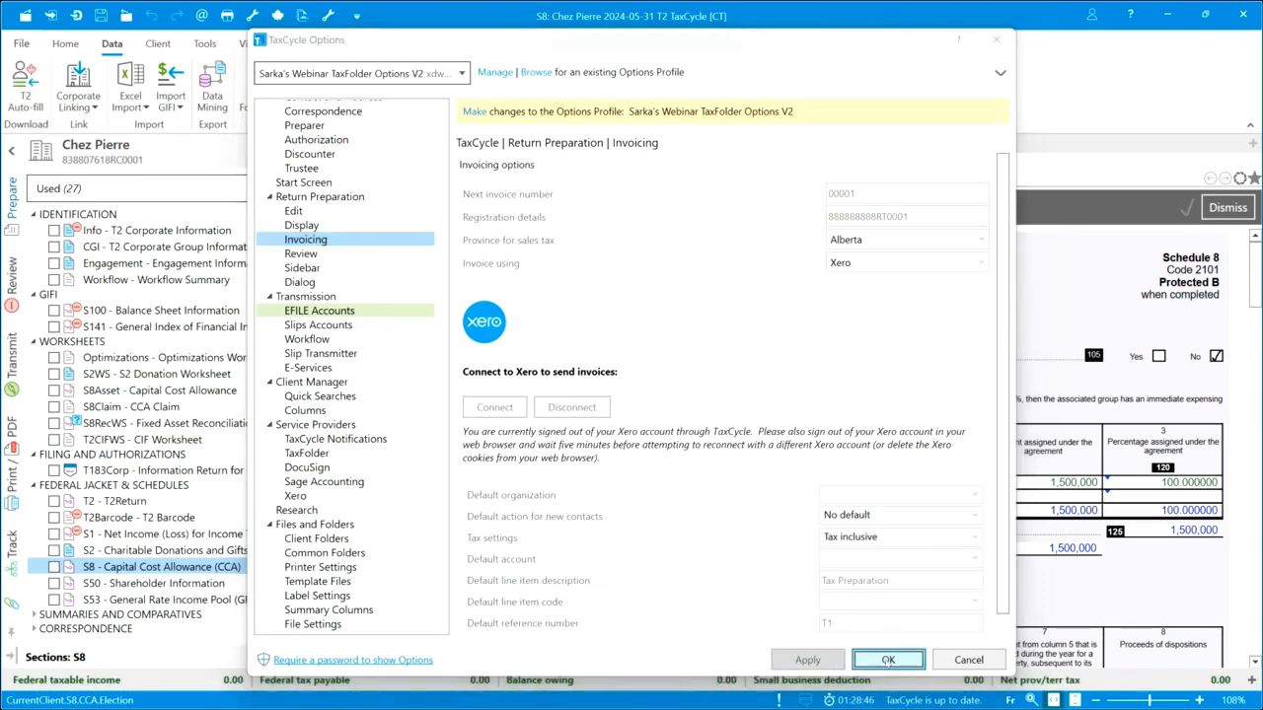
# View the GIFI import sources and open the S100 Balance Sheet Information with a collapsed ribbon to examine its asset lines
pyautogui.click(177, 106)
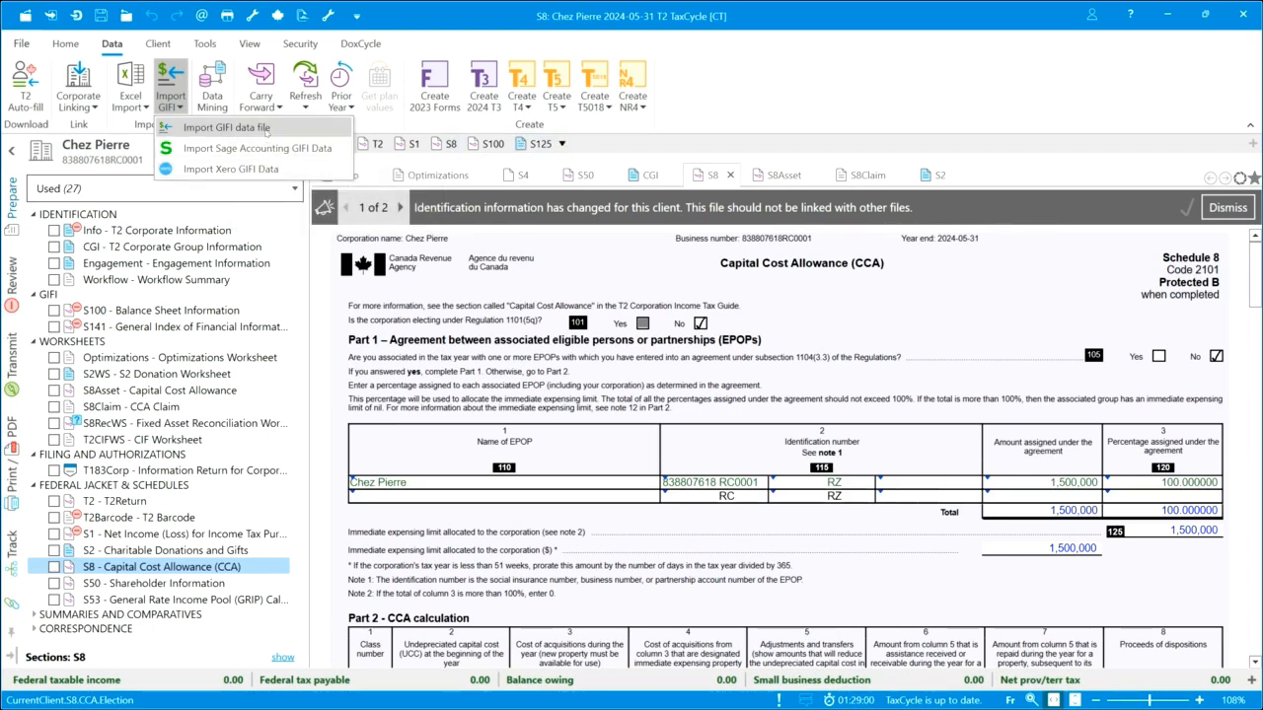
pyautogui.click(501, 240)
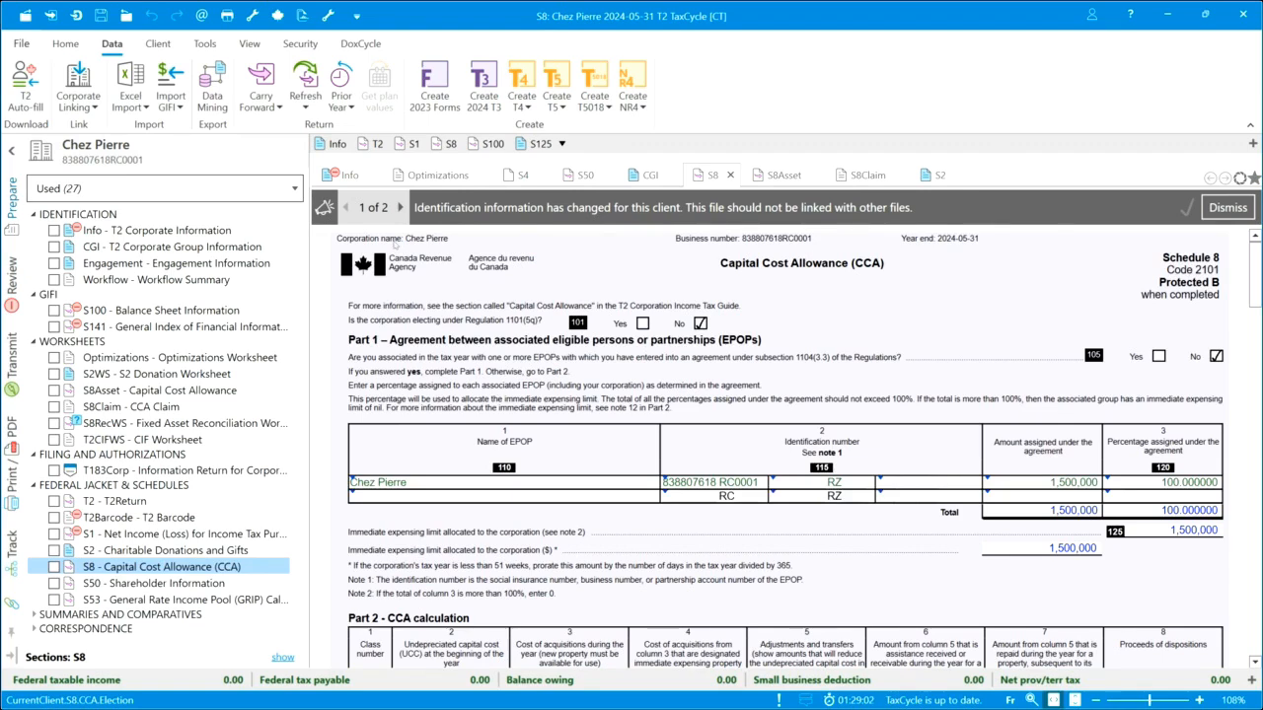
pyautogui.click(188, 312)
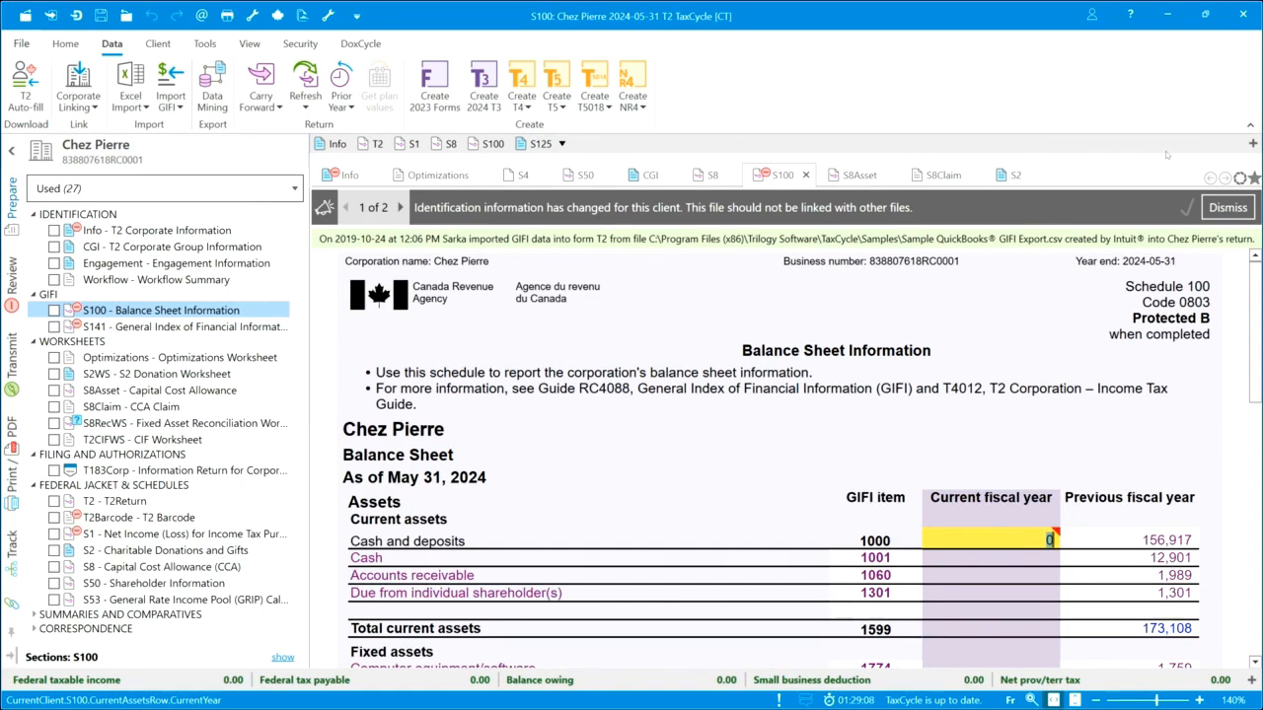
pyautogui.click(1250, 124)
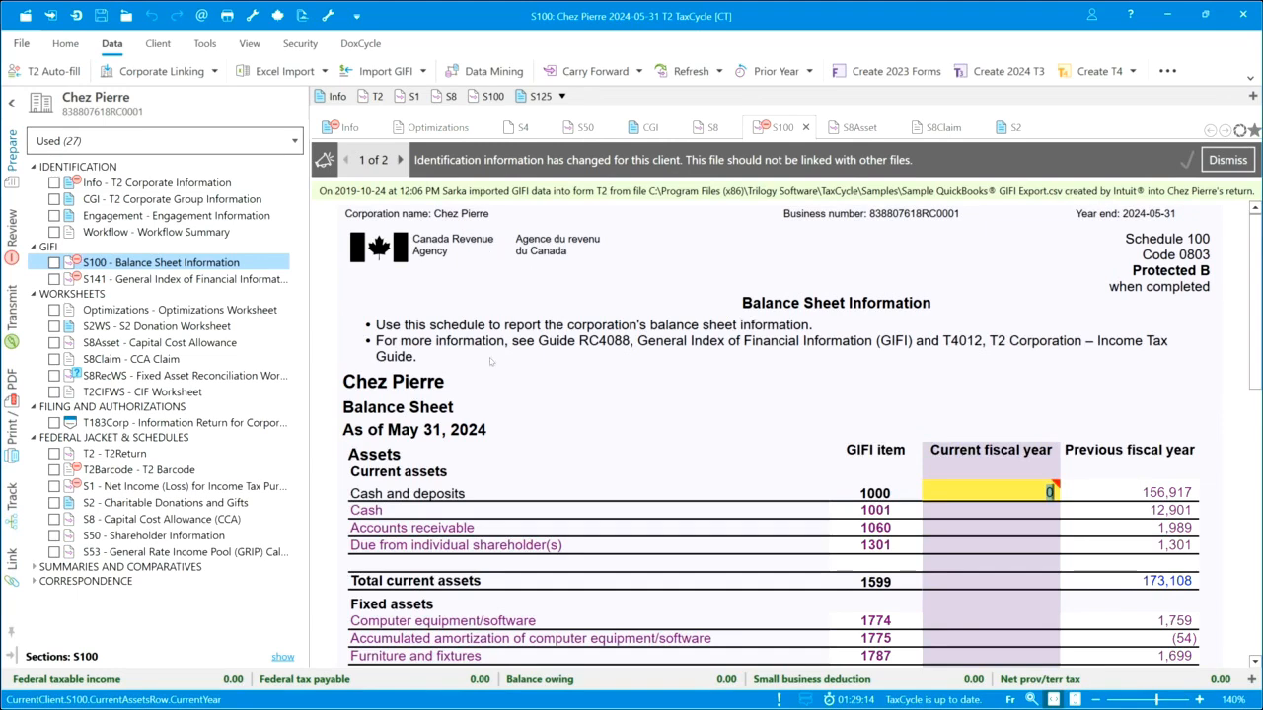
pyautogui.scroll(-2, 497, 376)
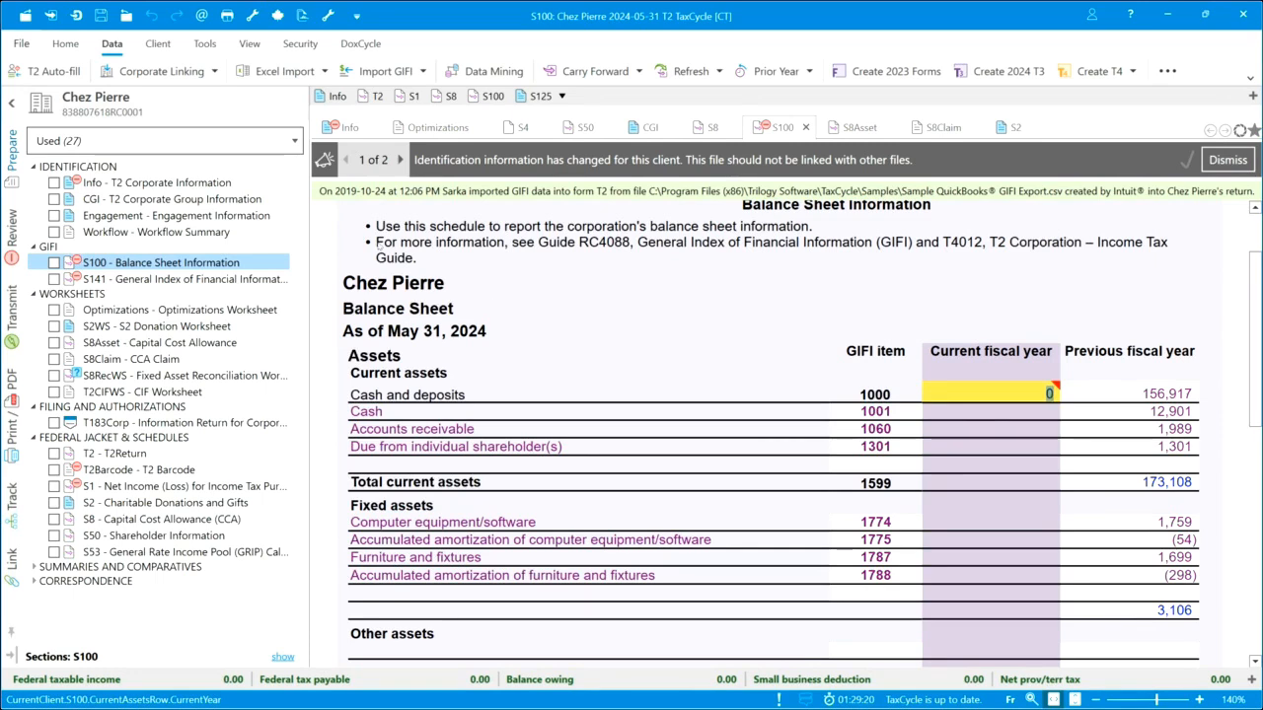
# Import the GIFI data file GIFI T2.gfi.txt from My Drive > TaxCycle Webinars > 2024-06 T2 Basics on the Google Drive
pyautogui.click(381, 74)
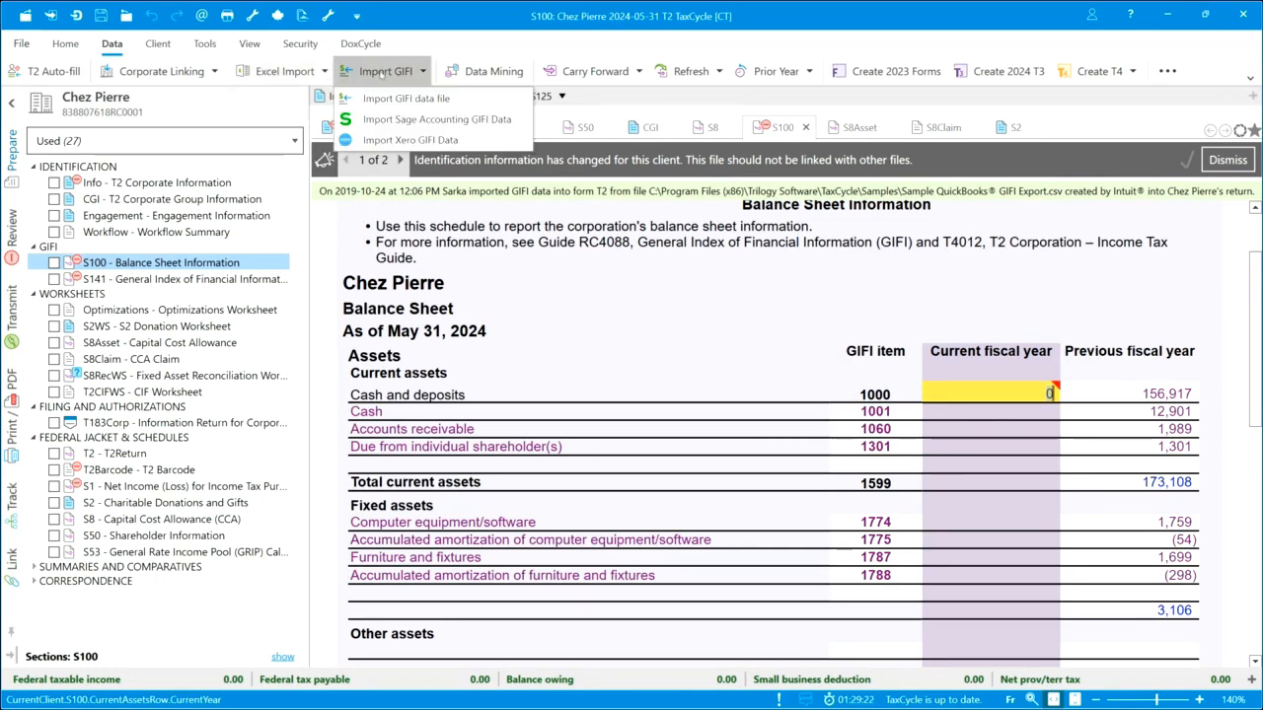
pyautogui.click(405, 99)
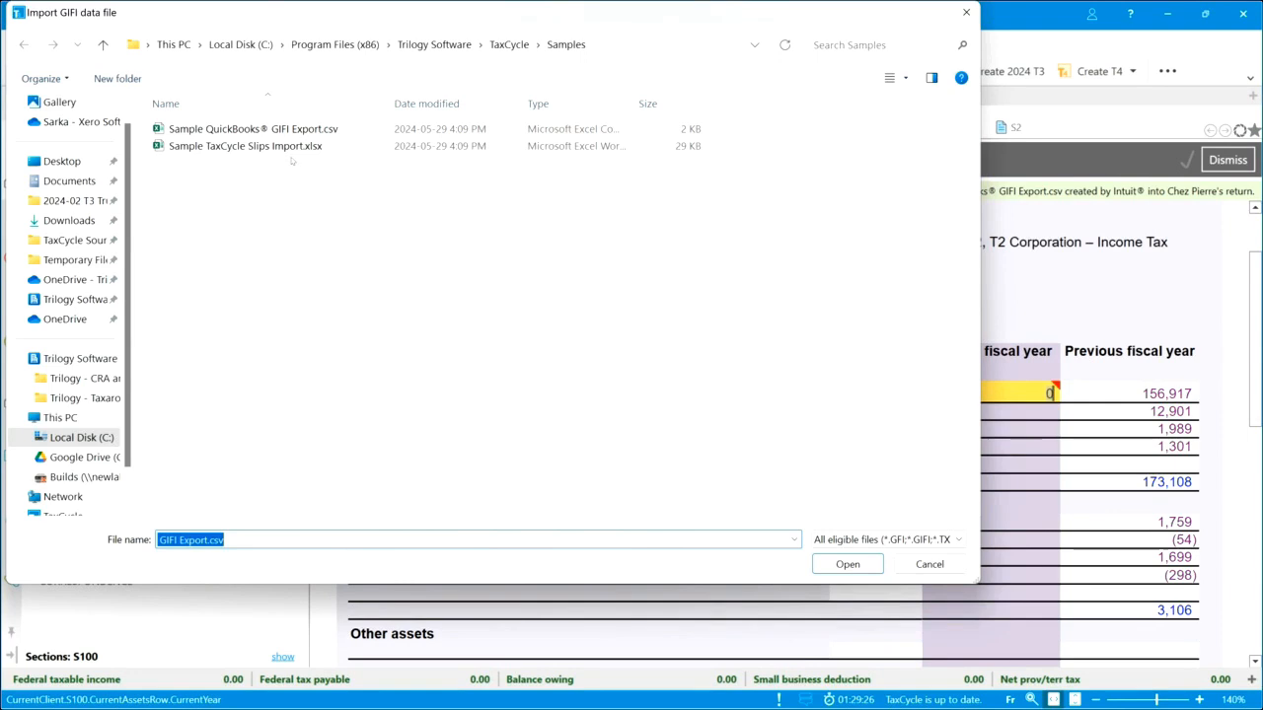
pyautogui.click(79, 457)
pyautogui.doubleClick(187, 129)
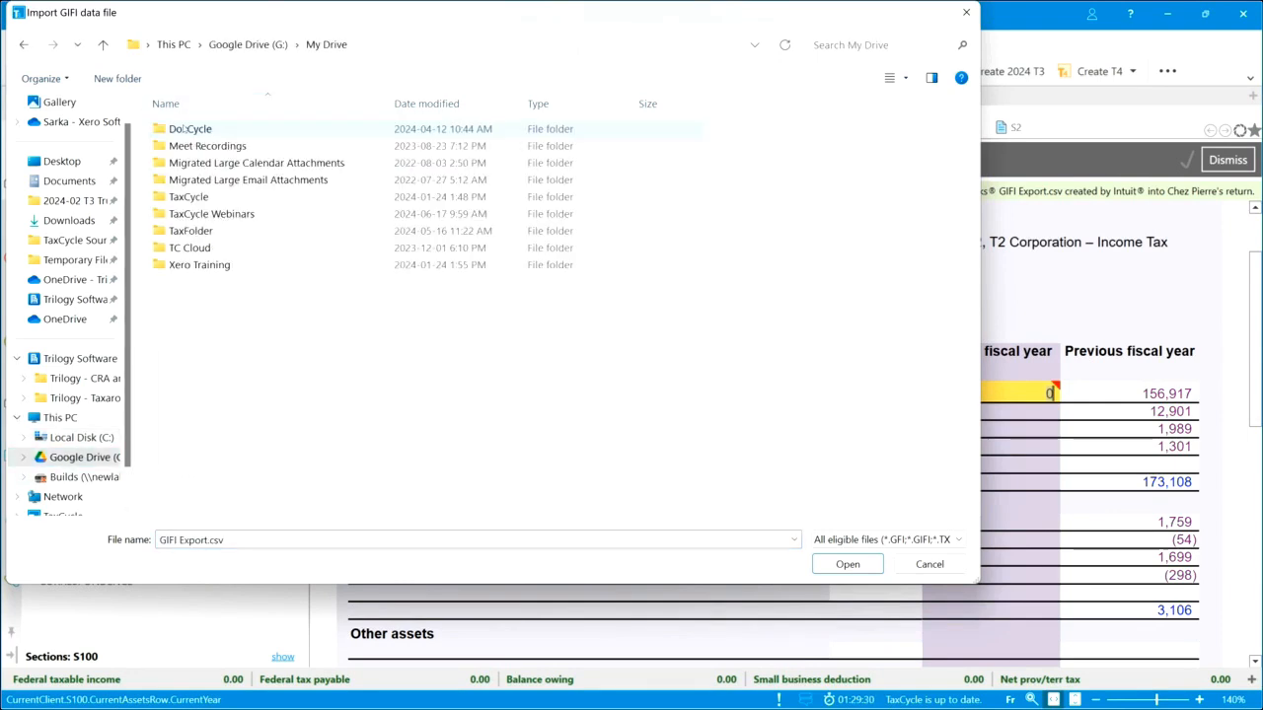
pyautogui.doubleClick(207, 213)
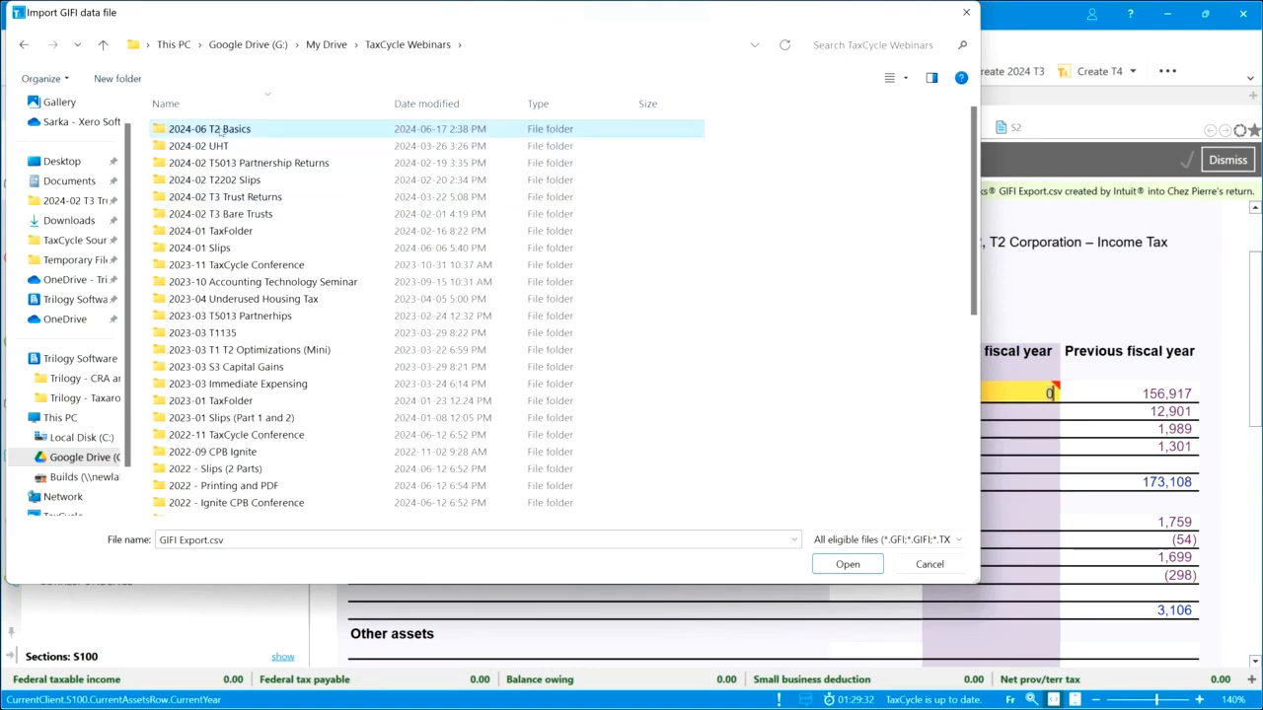
pyautogui.doubleClick(193, 129)
pyautogui.click(204, 131)
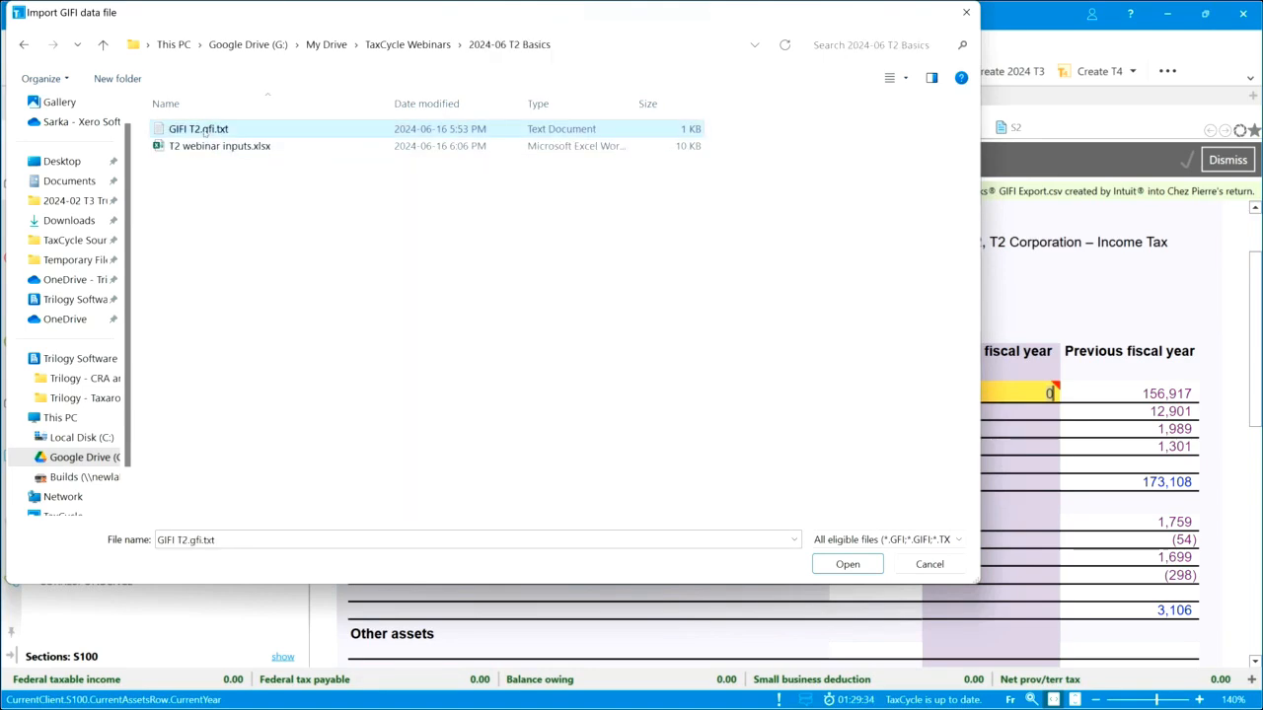
pyautogui.doubleClick(204, 129)
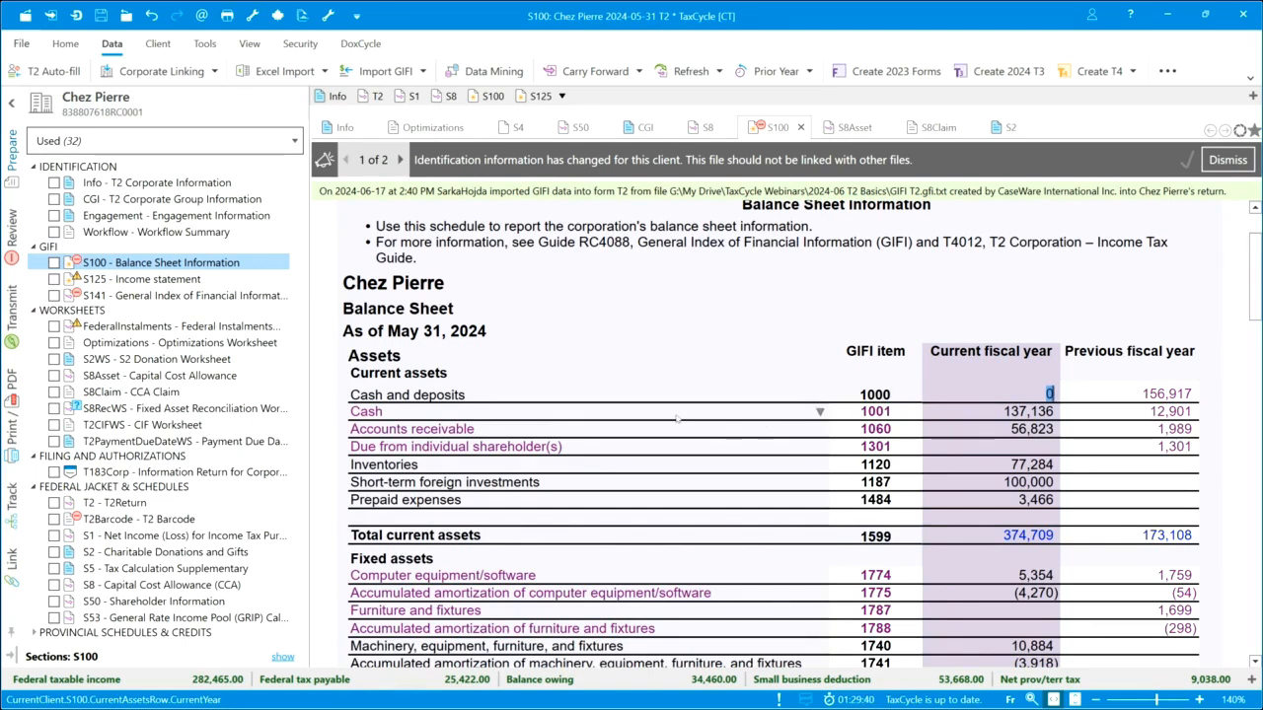
# Review the imported balance sheet and set the current-year opening balance of retained earnings (GIFI item 3660) to 7,589
pyautogui.scroll(-2, 666, 416)
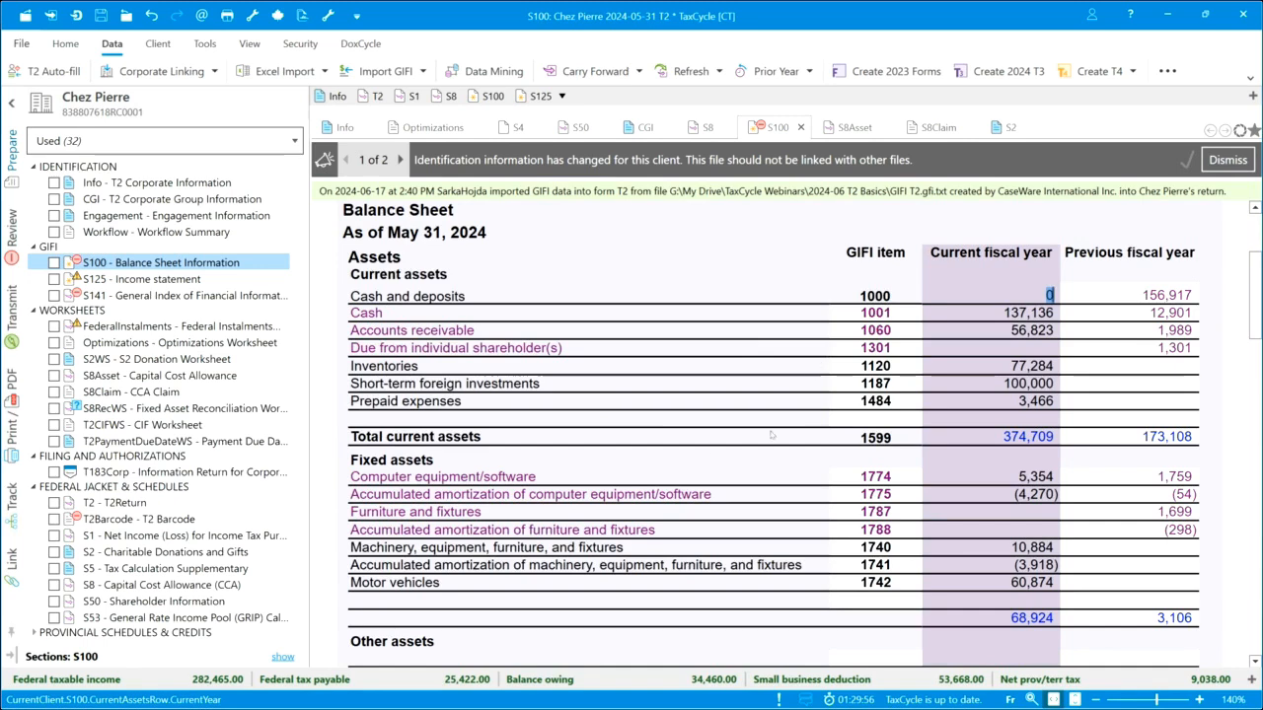
pyautogui.scroll(-2, 646, 483)
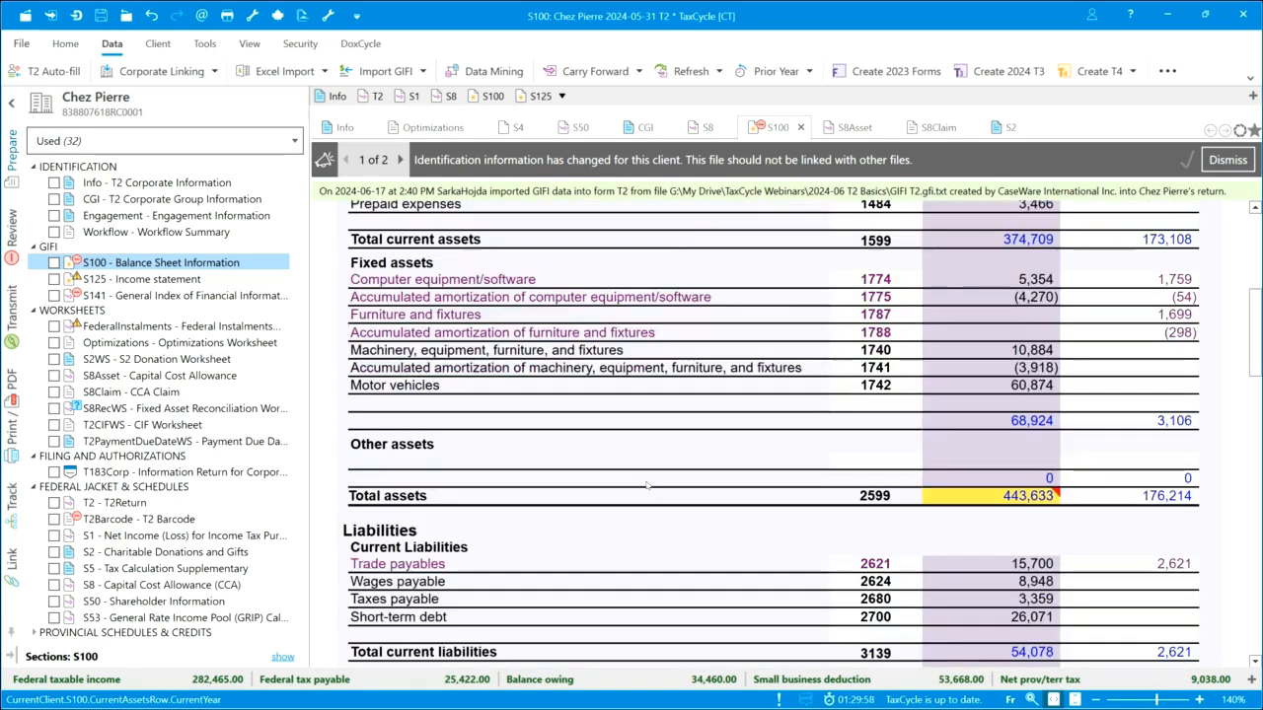
pyautogui.scroll(-2, 646, 483)
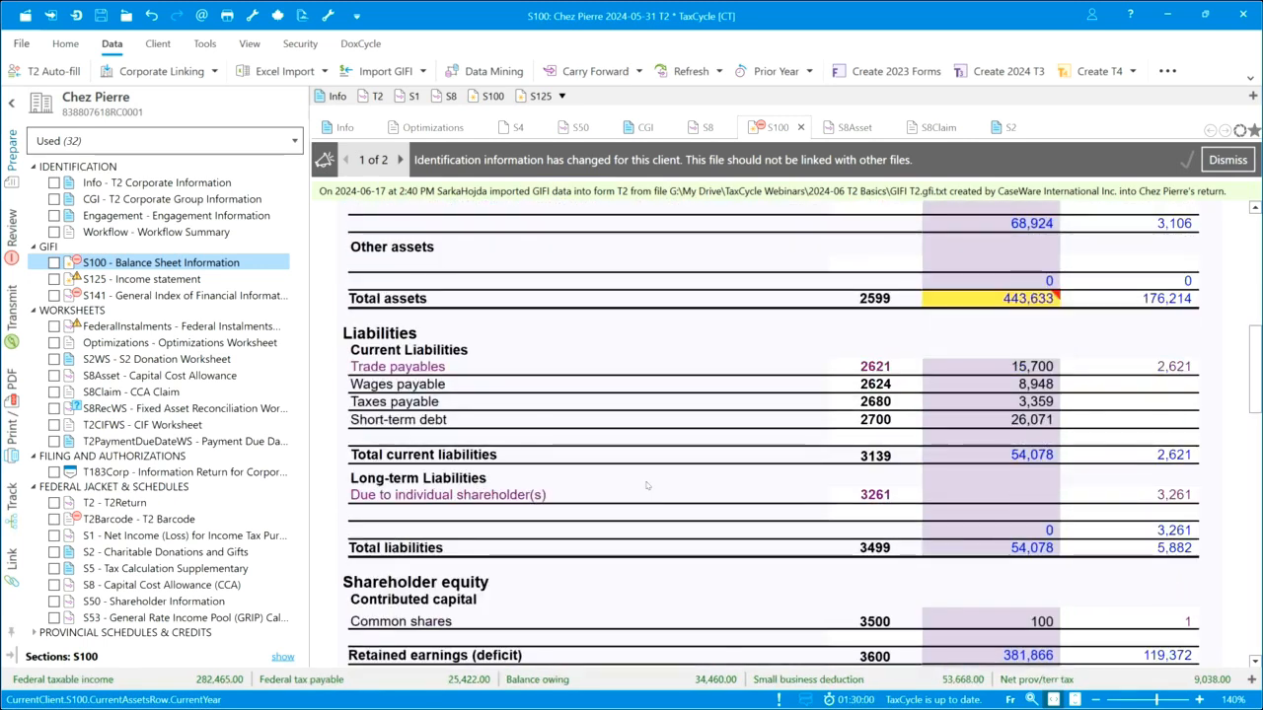
pyautogui.scroll(-1, 646, 484)
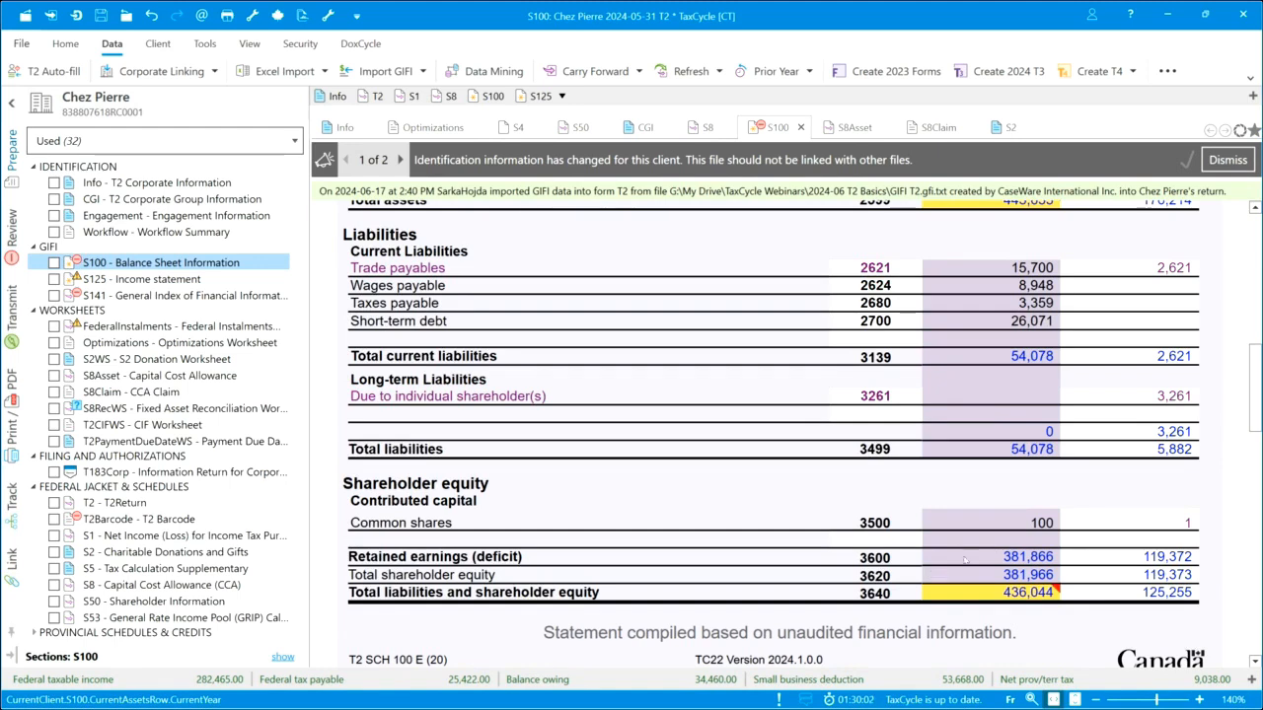
pyautogui.scroll(-2, 789, 508)
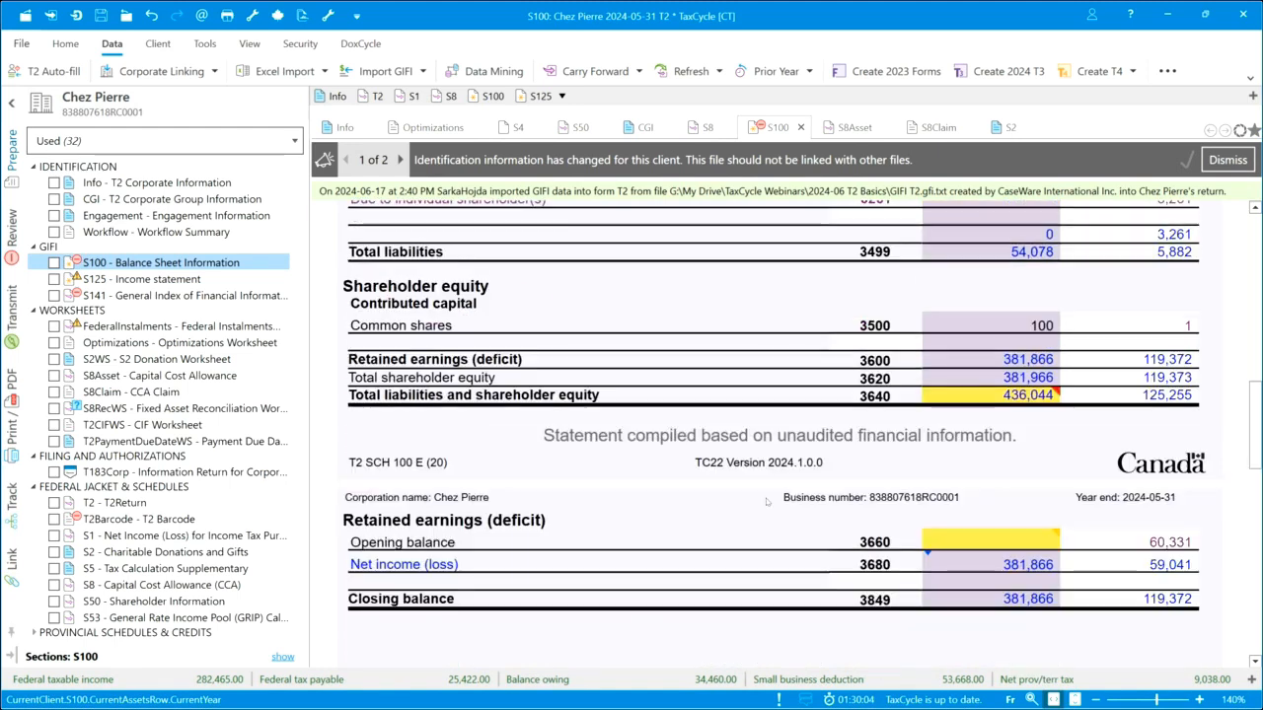
pyautogui.click(971, 540)
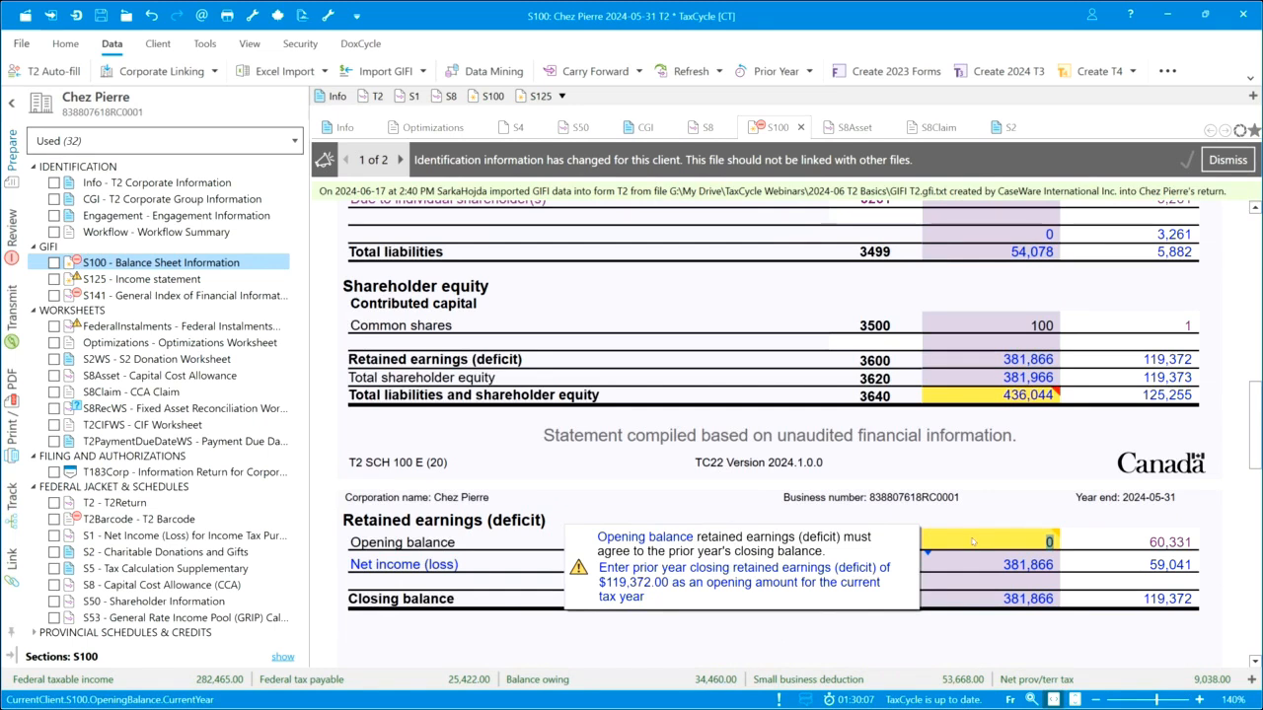
pyautogui.moveTo(988, 544)
pyautogui.write('7589')
pyautogui.press('Return')
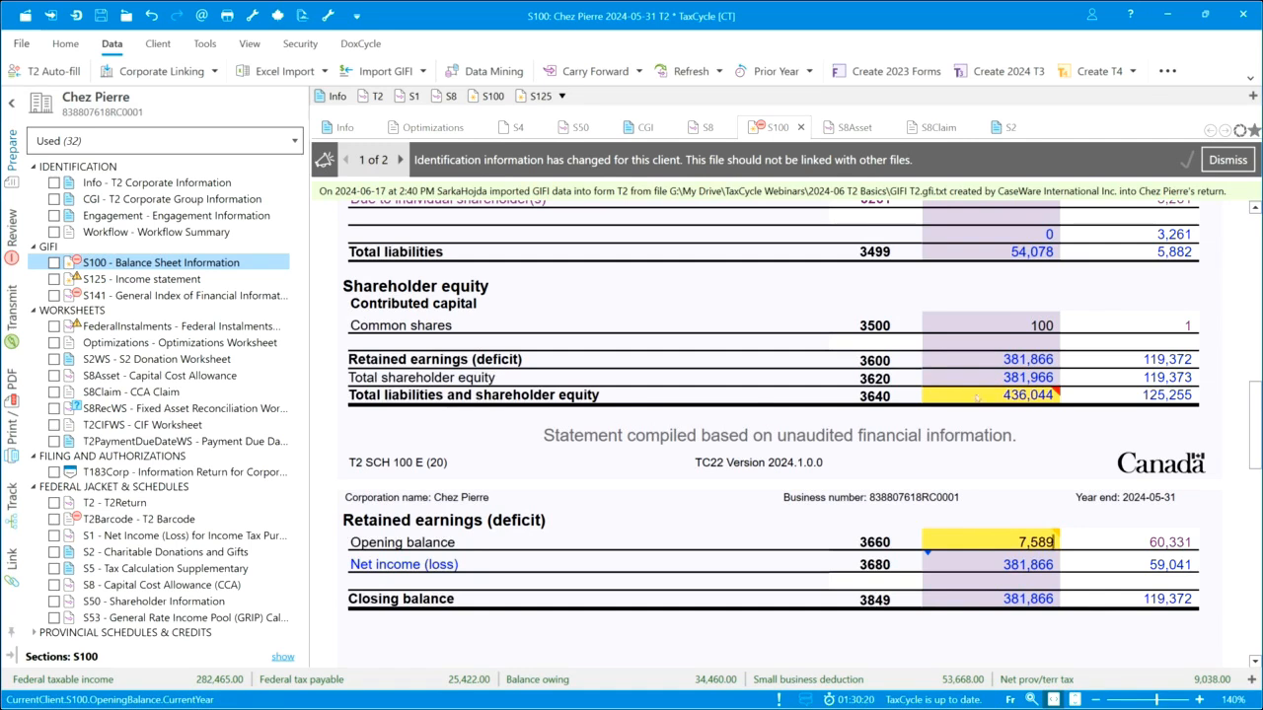
pyautogui.click(1042, 378)
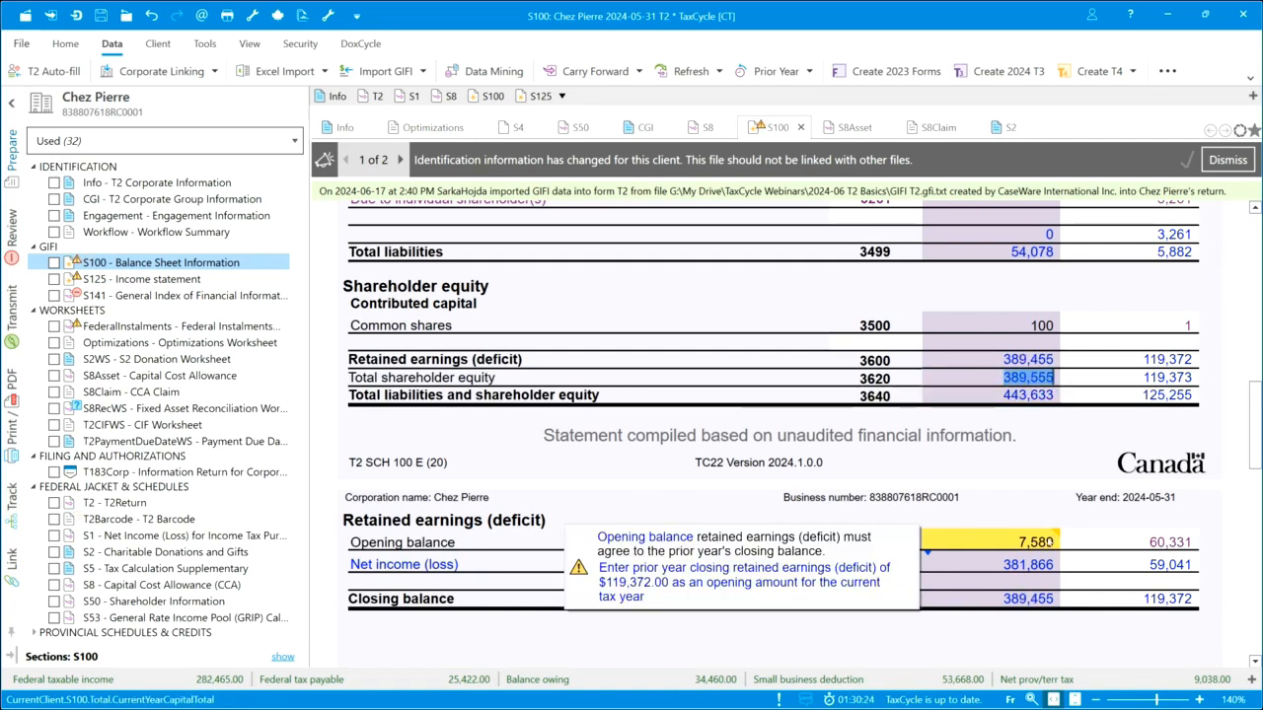
pyautogui.click(942, 540)
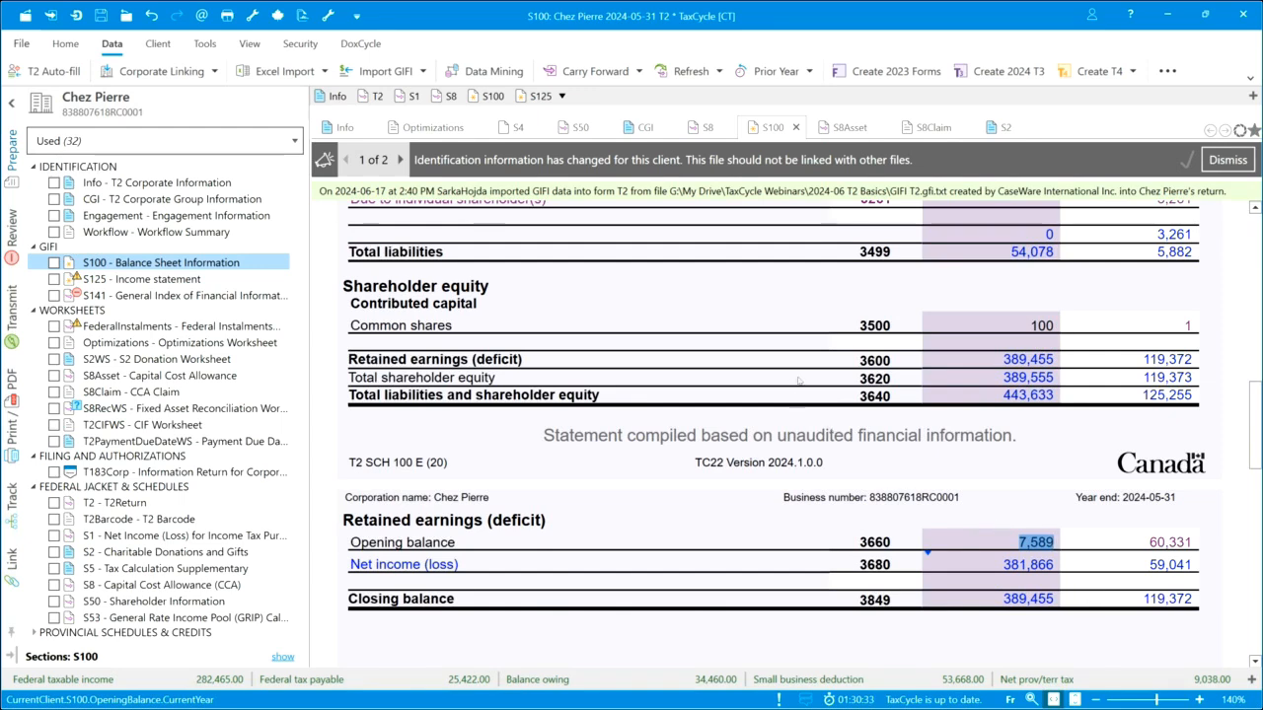
# Recheck the S100 asset and liability lines, and examine the income, cost of goods sold and expense lines on the S125 Income statement
pyautogui.scroll(5, 799, 381)
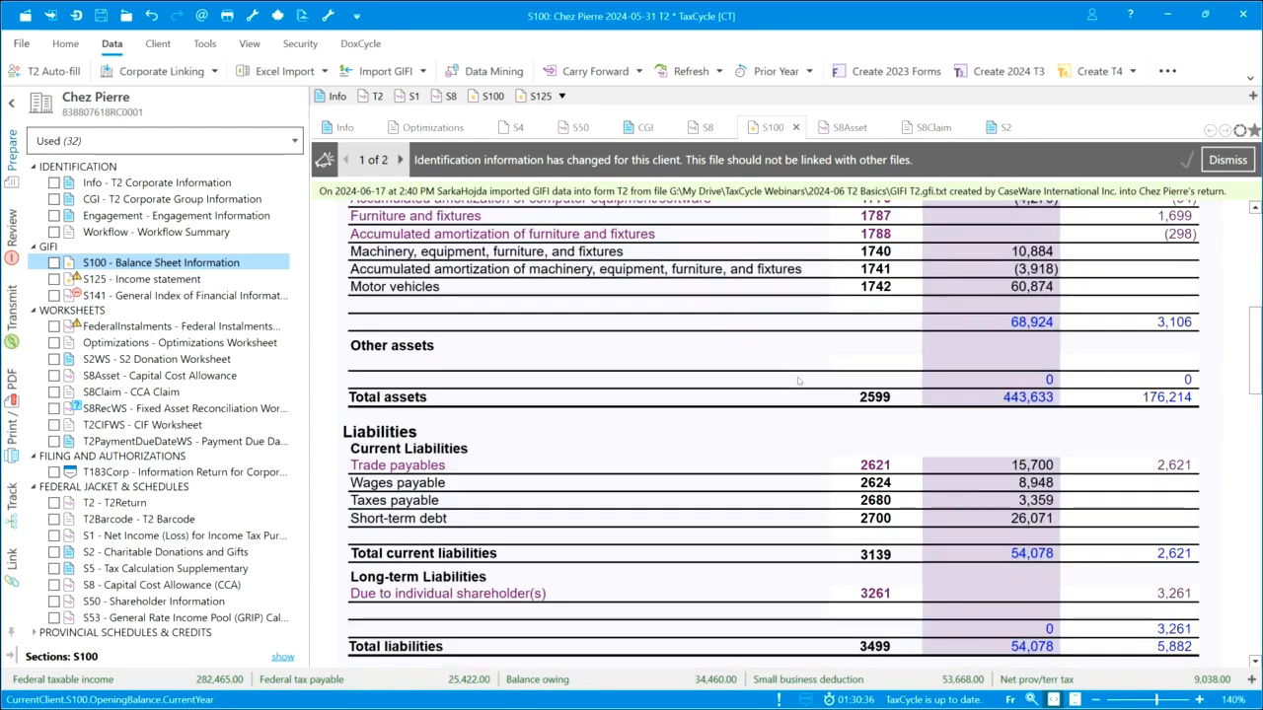
pyautogui.scroll(3, 799, 381)
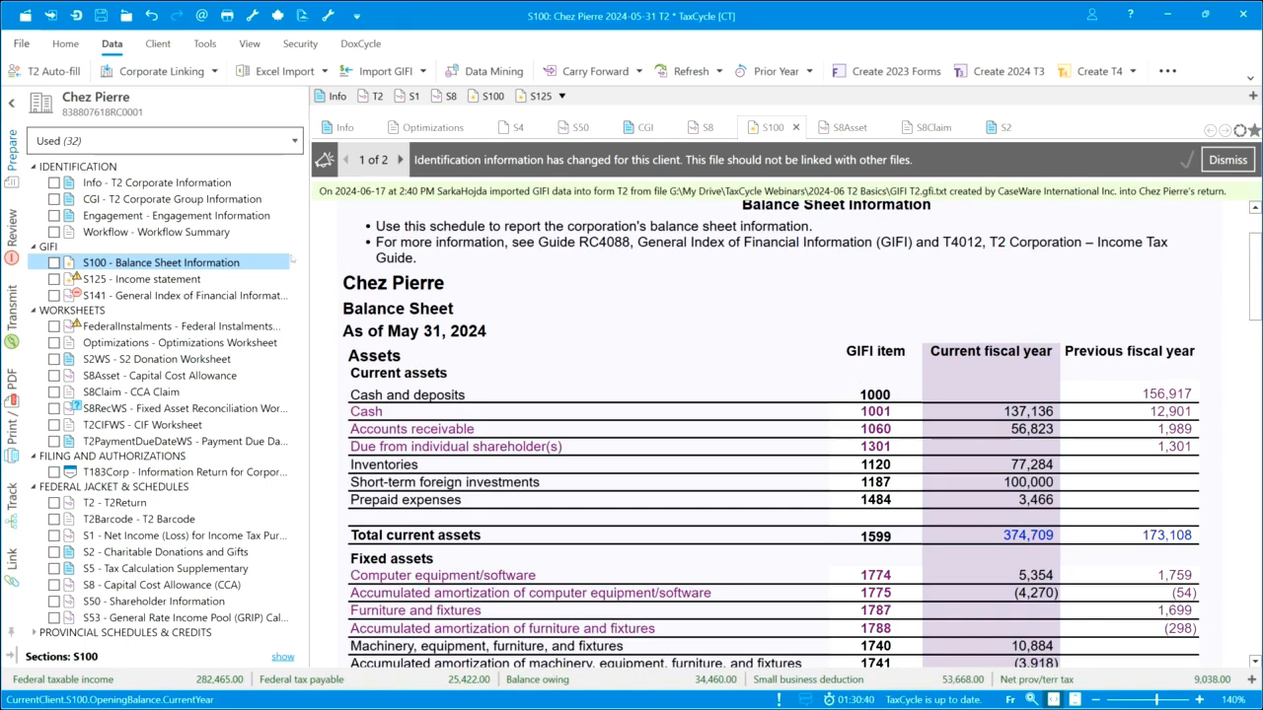
pyautogui.click(155, 283)
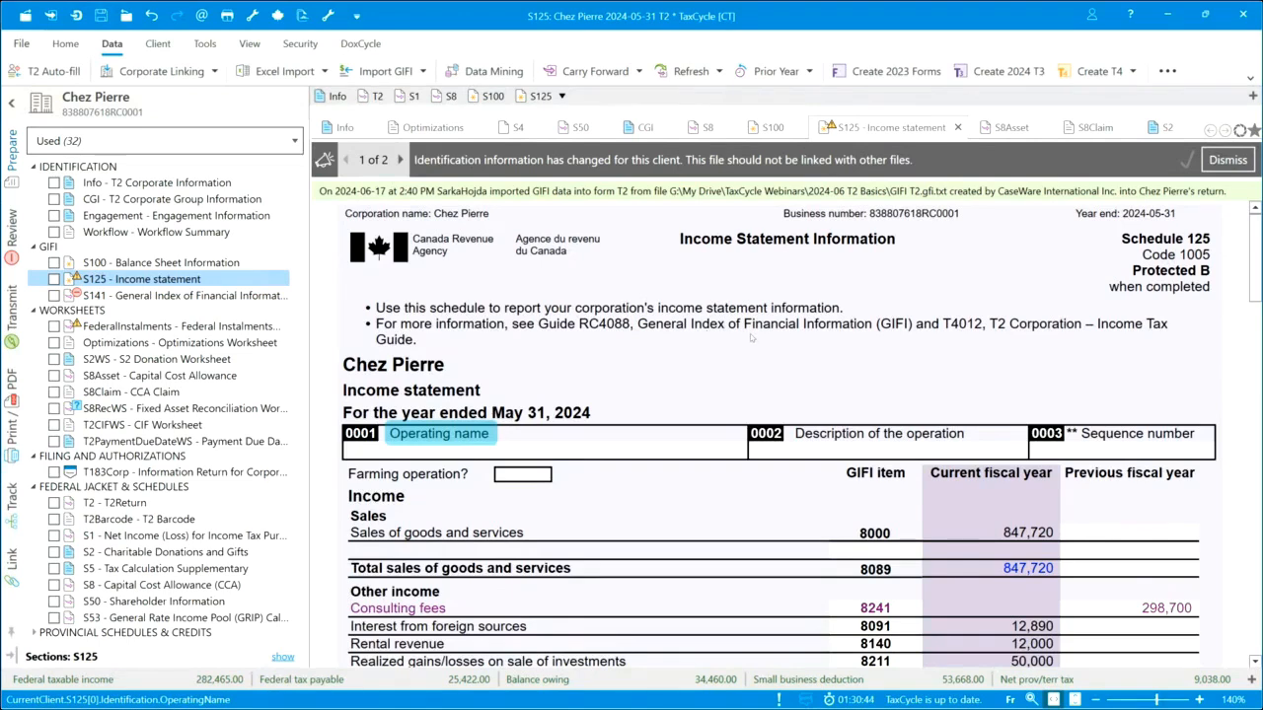
pyautogui.scroll(-4, 749, 338)
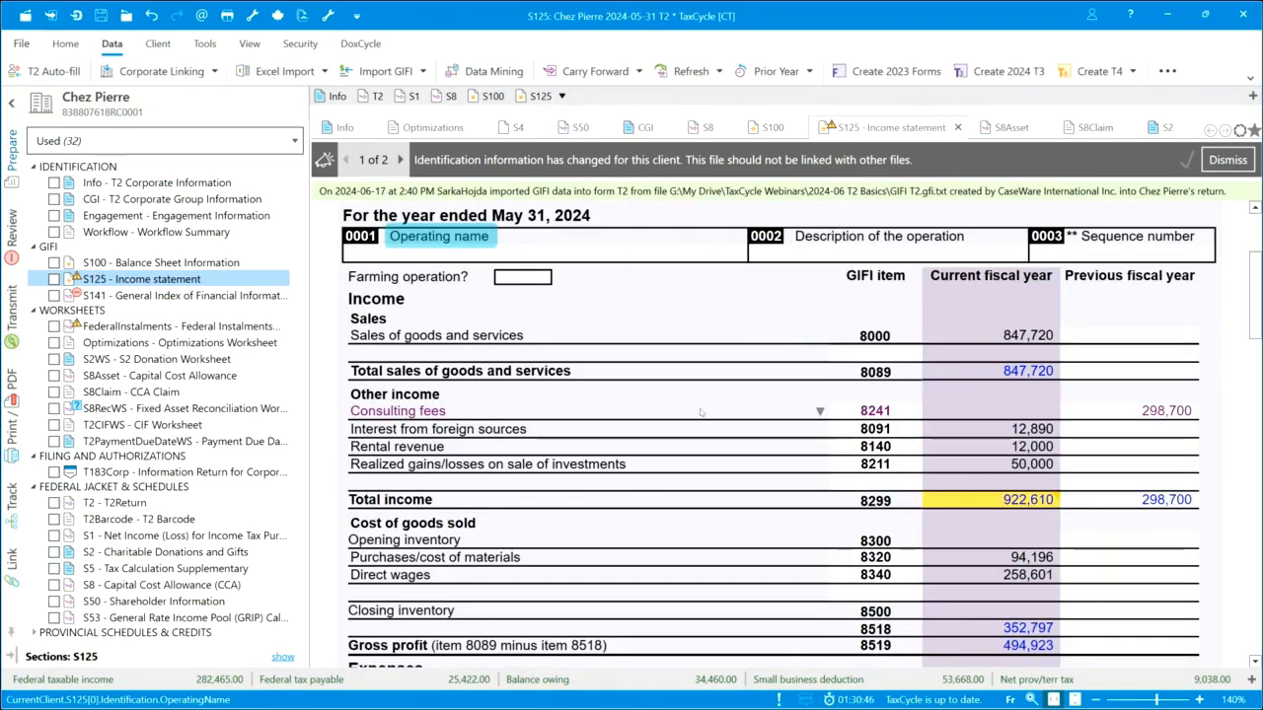
pyautogui.scroll(-8, 586, 435)
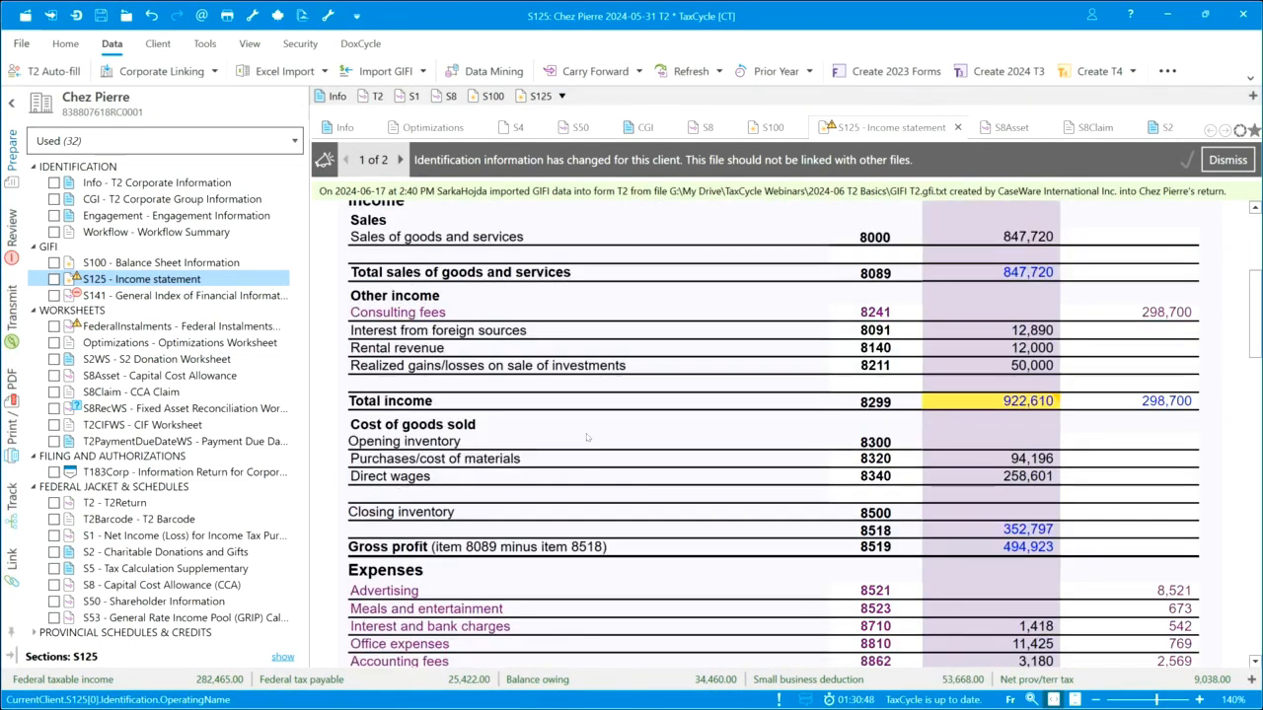
pyautogui.scroll(-2, 586, 435)
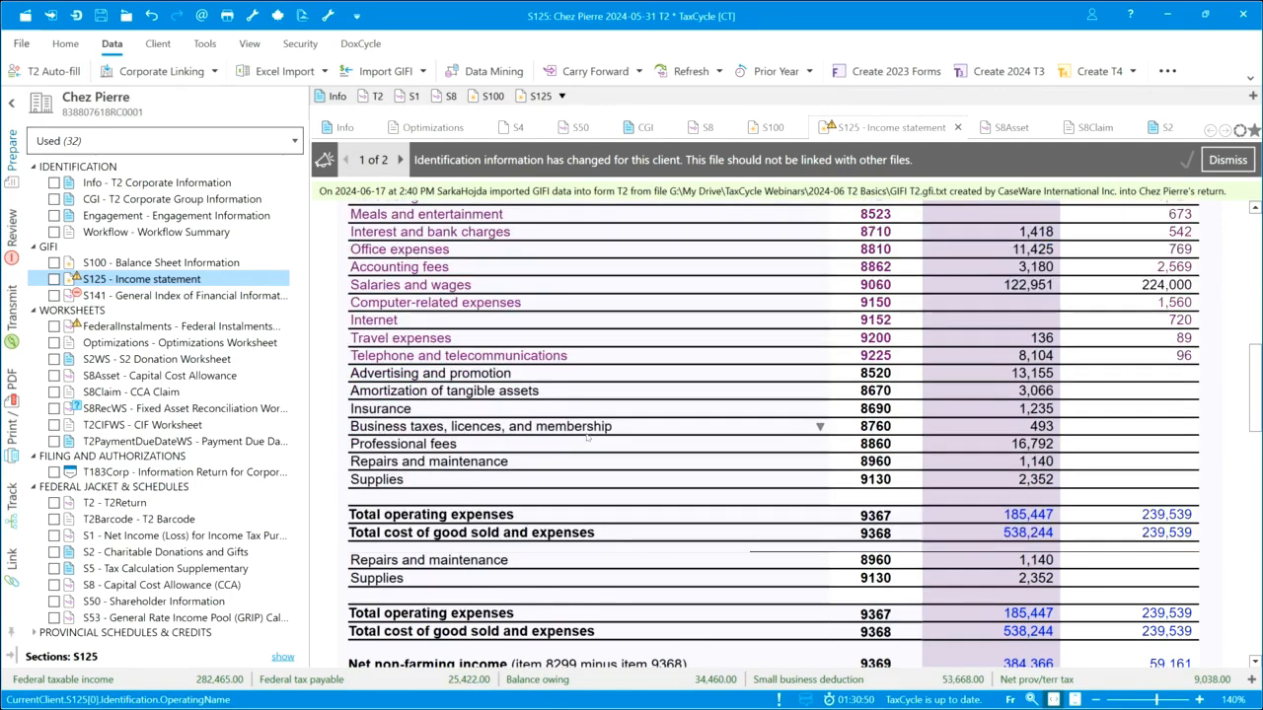
pyautogui.scroll(8, 586, 435)
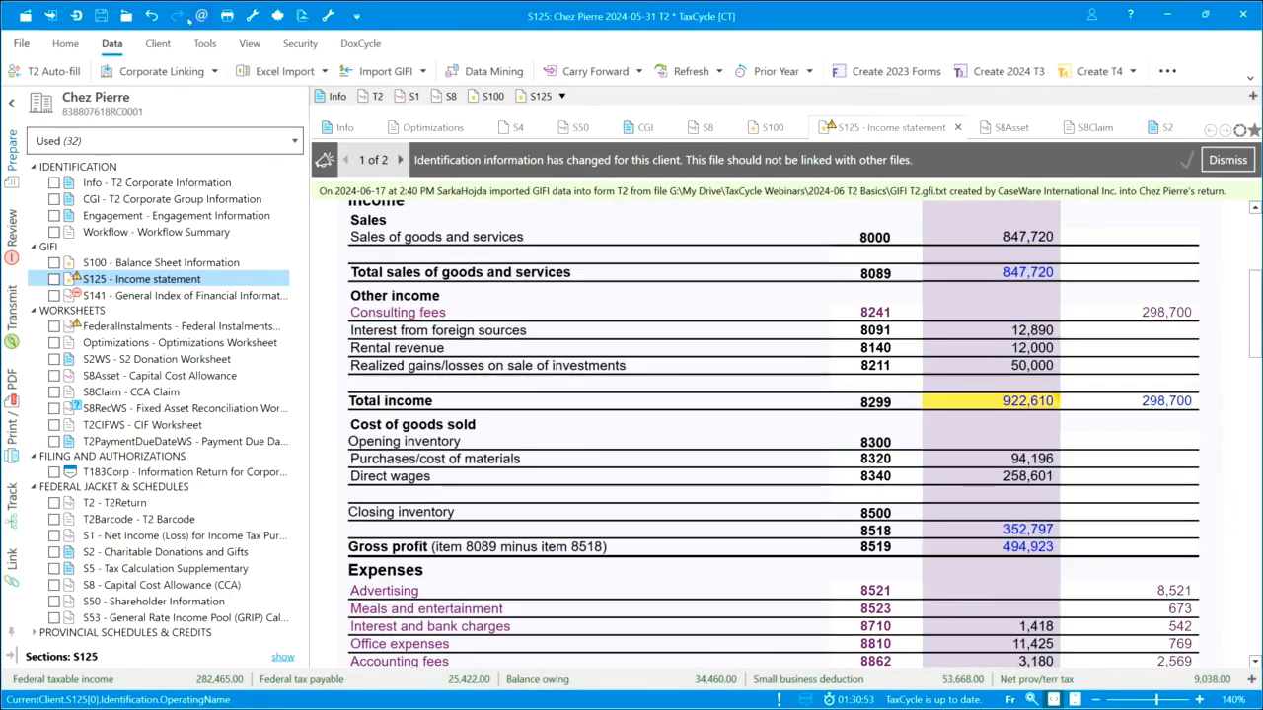
# Undo the last change to the return and redo it
pyautogui.click(148, 18)
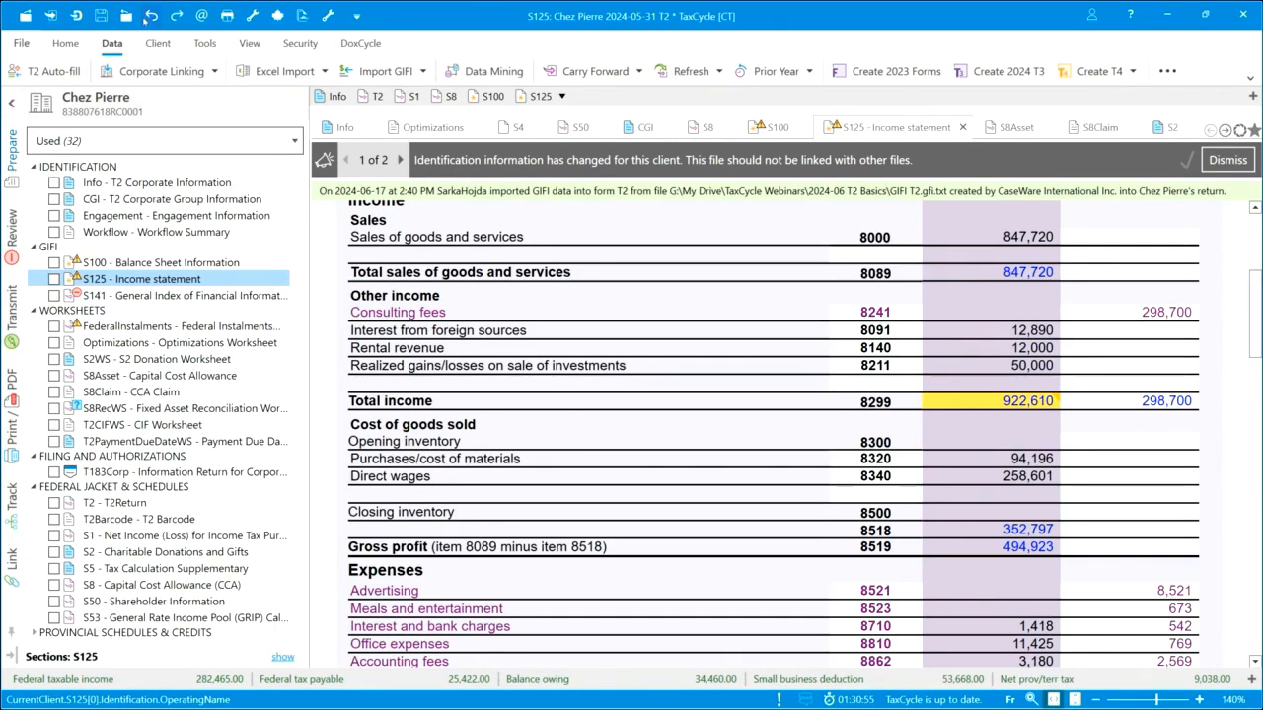
pyautogui.click(175, 17)
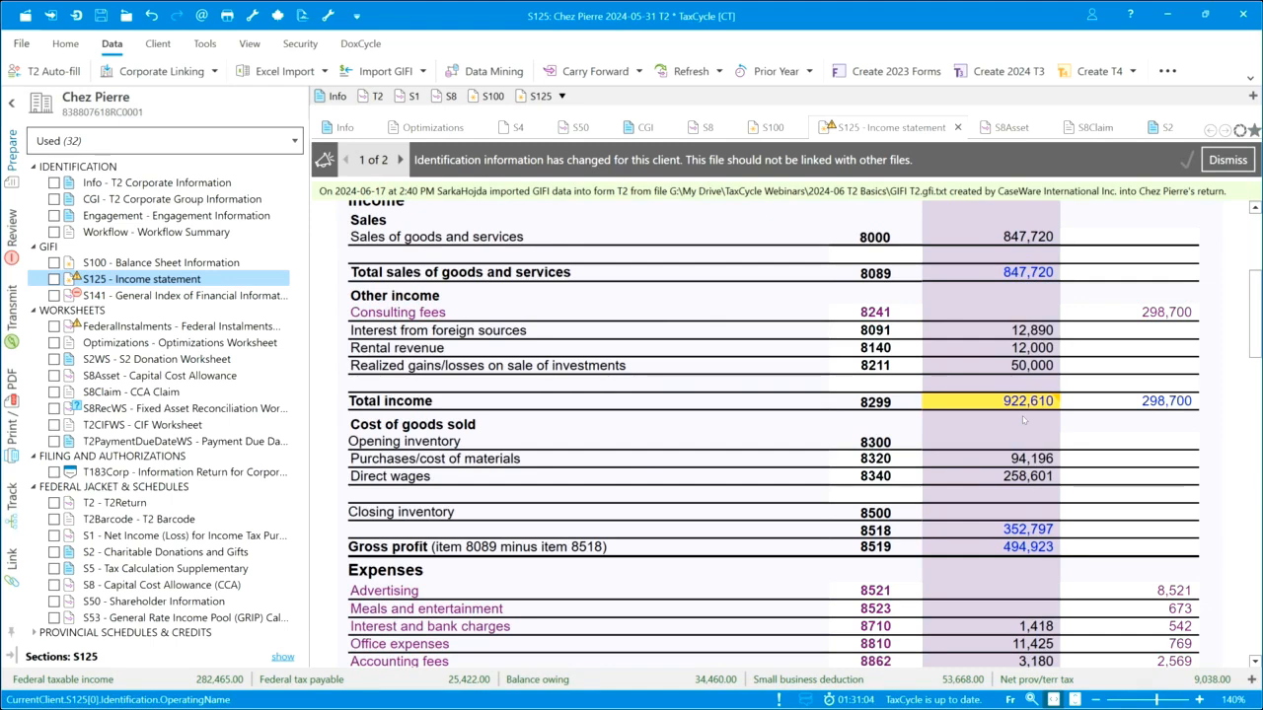
# Search for form S6M and open the Capital Property Disposition Manager
pyautogui.moveTo(974, 413)
pyautogui.moveTo(948, 404)
pyautogui.press('F4')
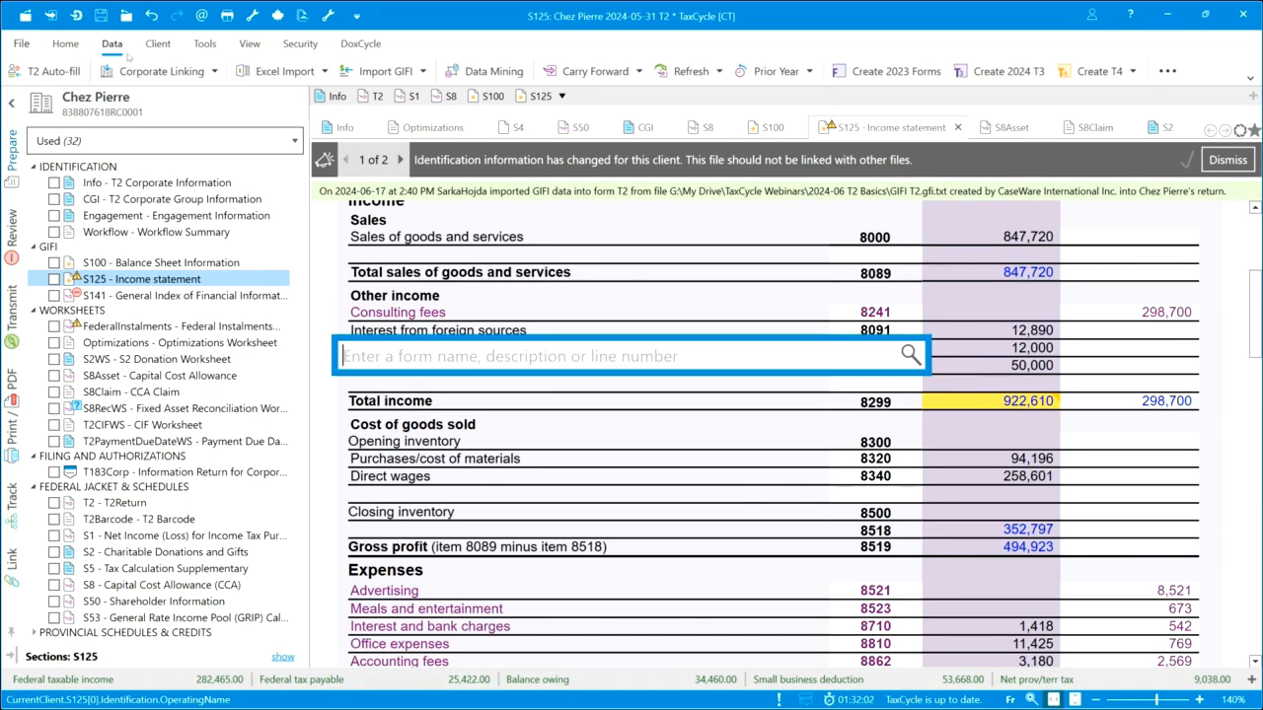
pyautogui.write('s')
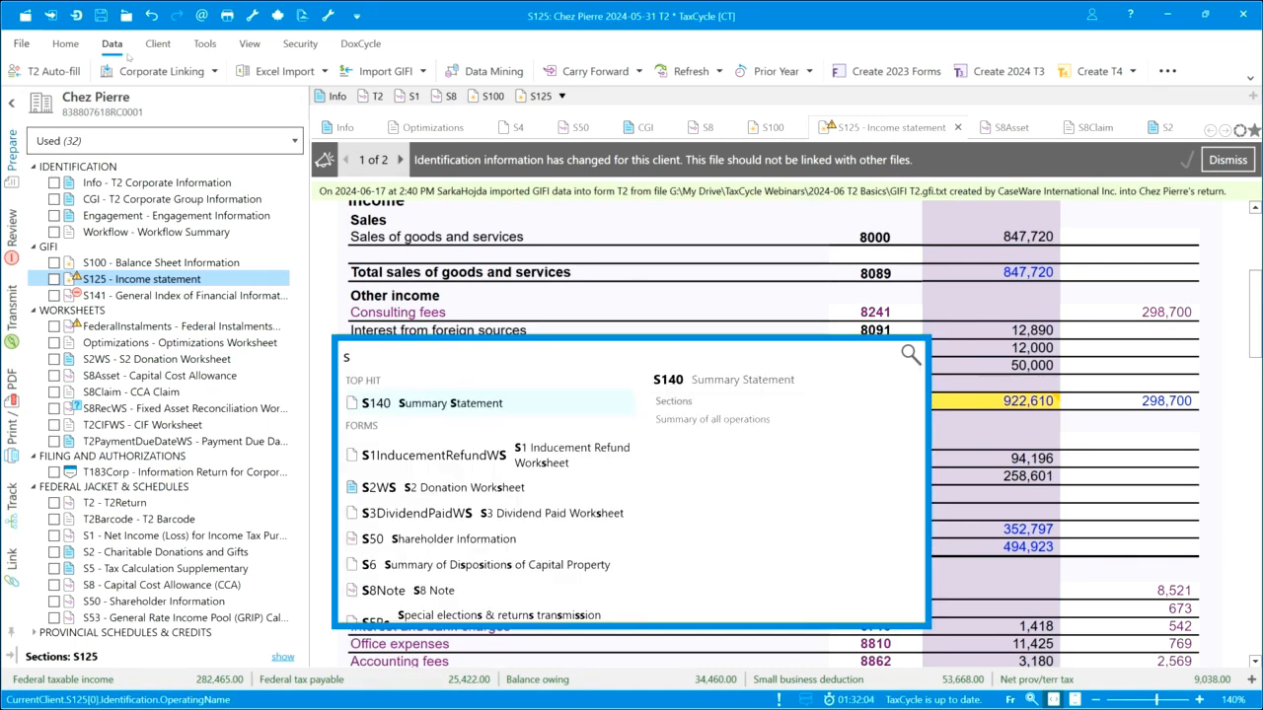
pyautogui.write('6')
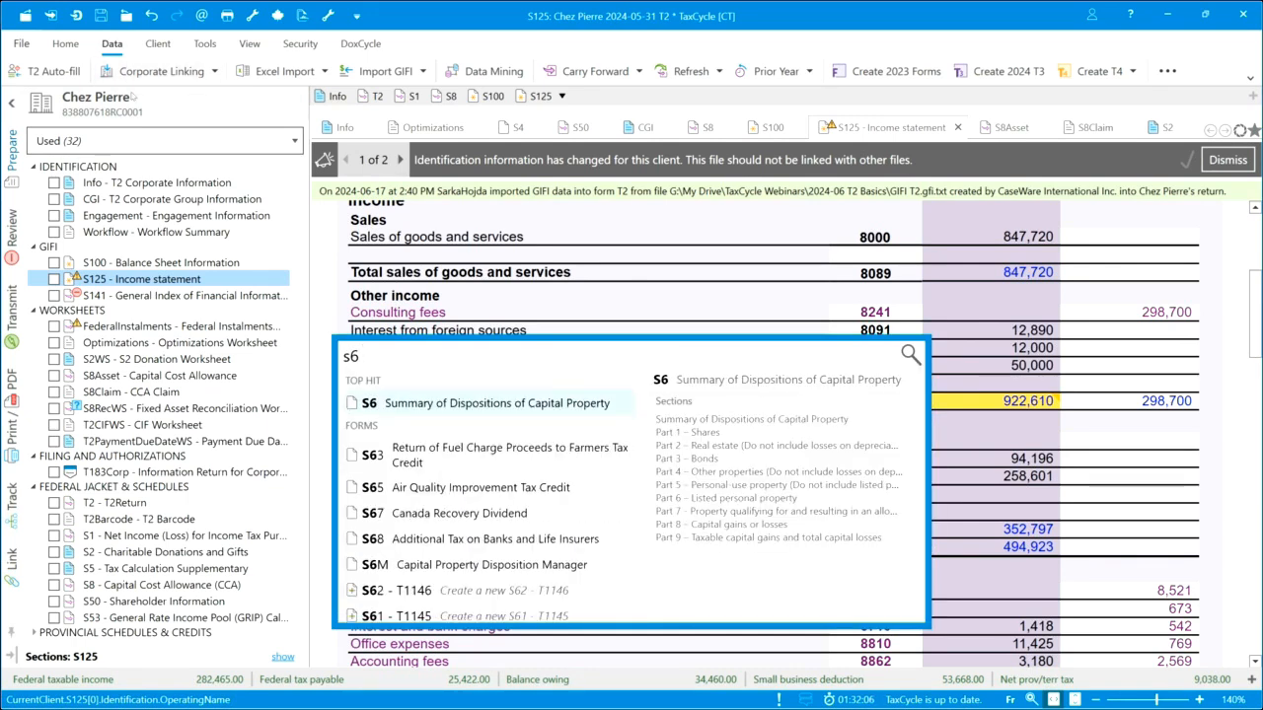
pyautogui.write('m')
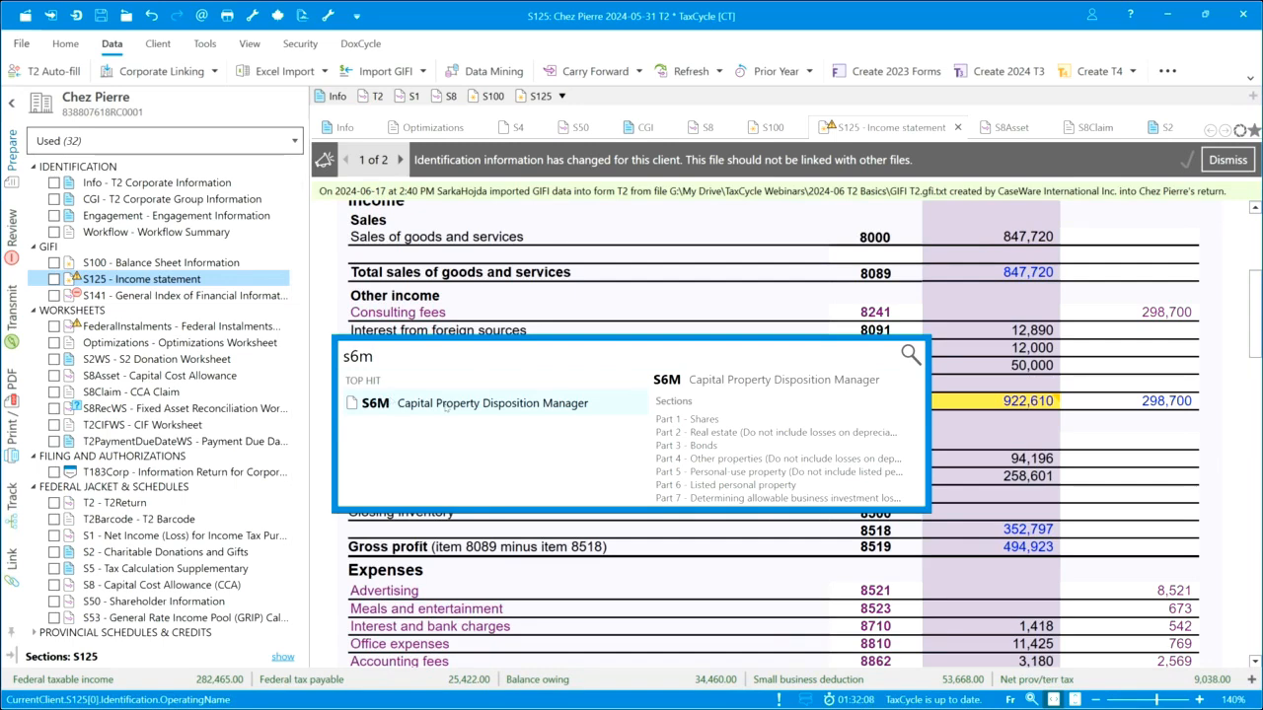
pyautogui.click(441, 405)
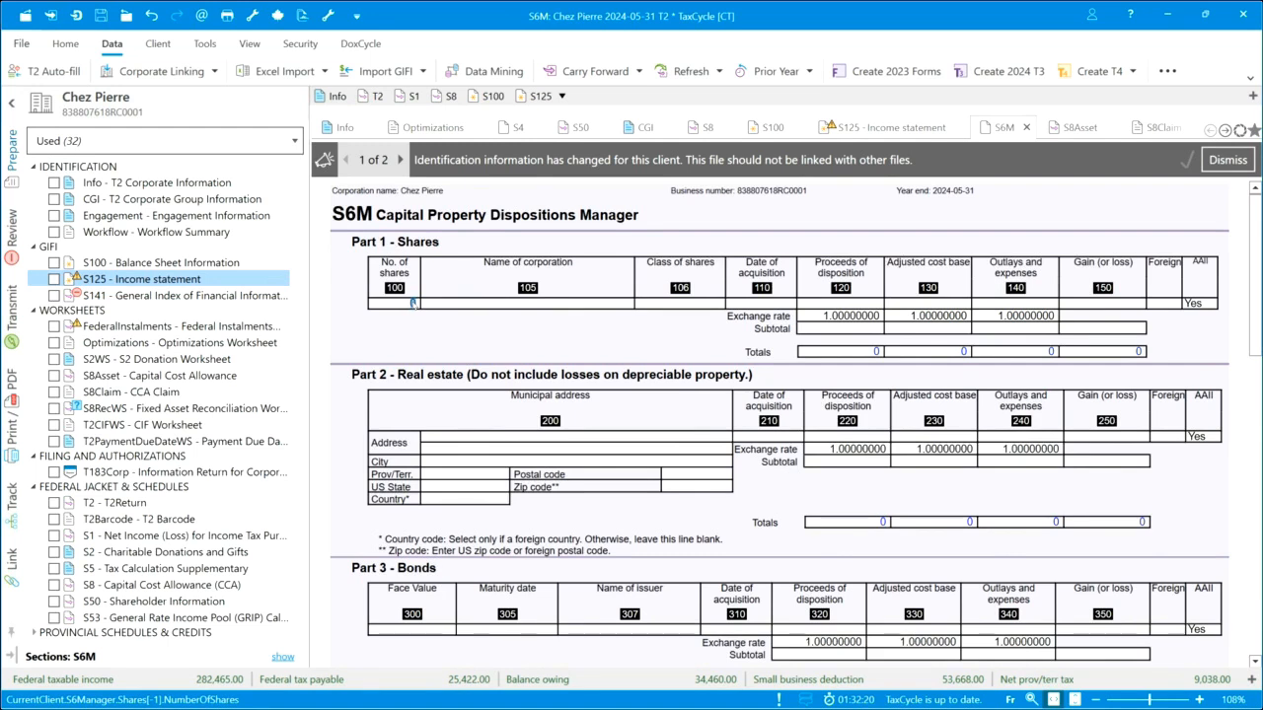
# Record a Part 1 disposition of 100 Investmentco shares acquired 2023/08/01, with proceeds of 100,000 and an adjusted cost base of 50,000
pyautogui.write('100')
pyautogui.press('Tab')
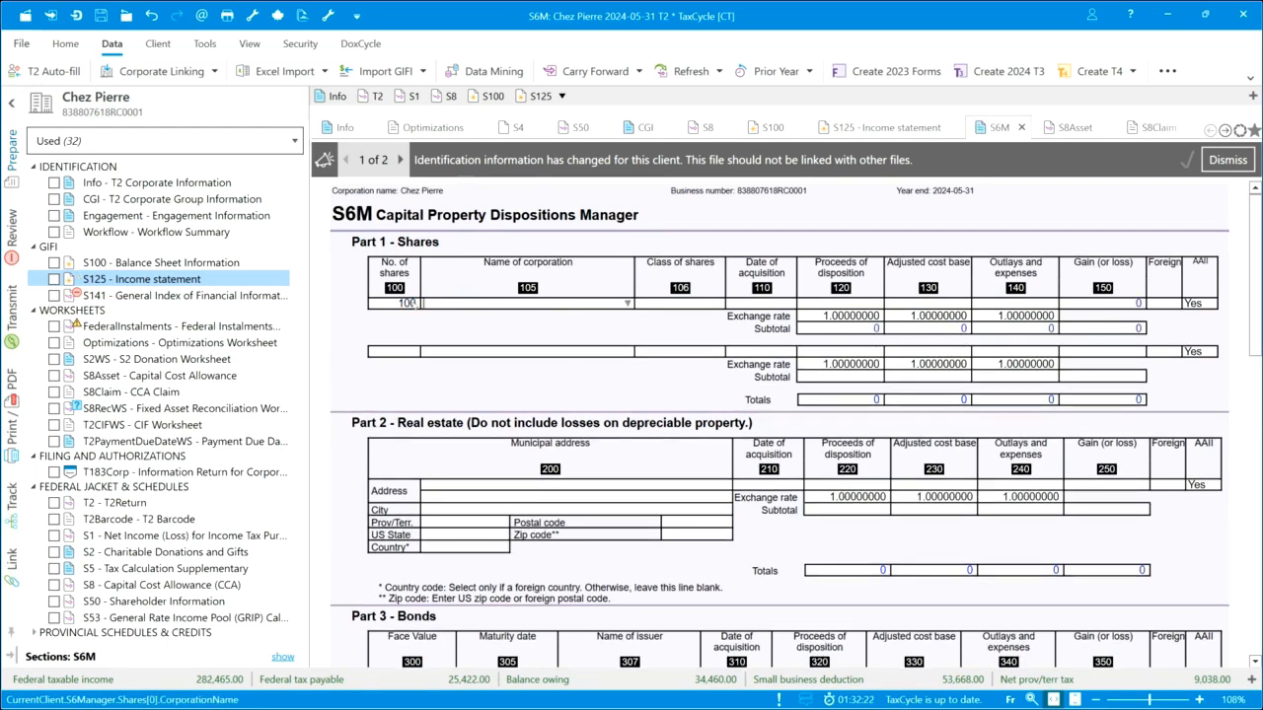
pyautogui.write('Investmentco')
pyautogui.press('Tab')
pyautogui.press('Tab')
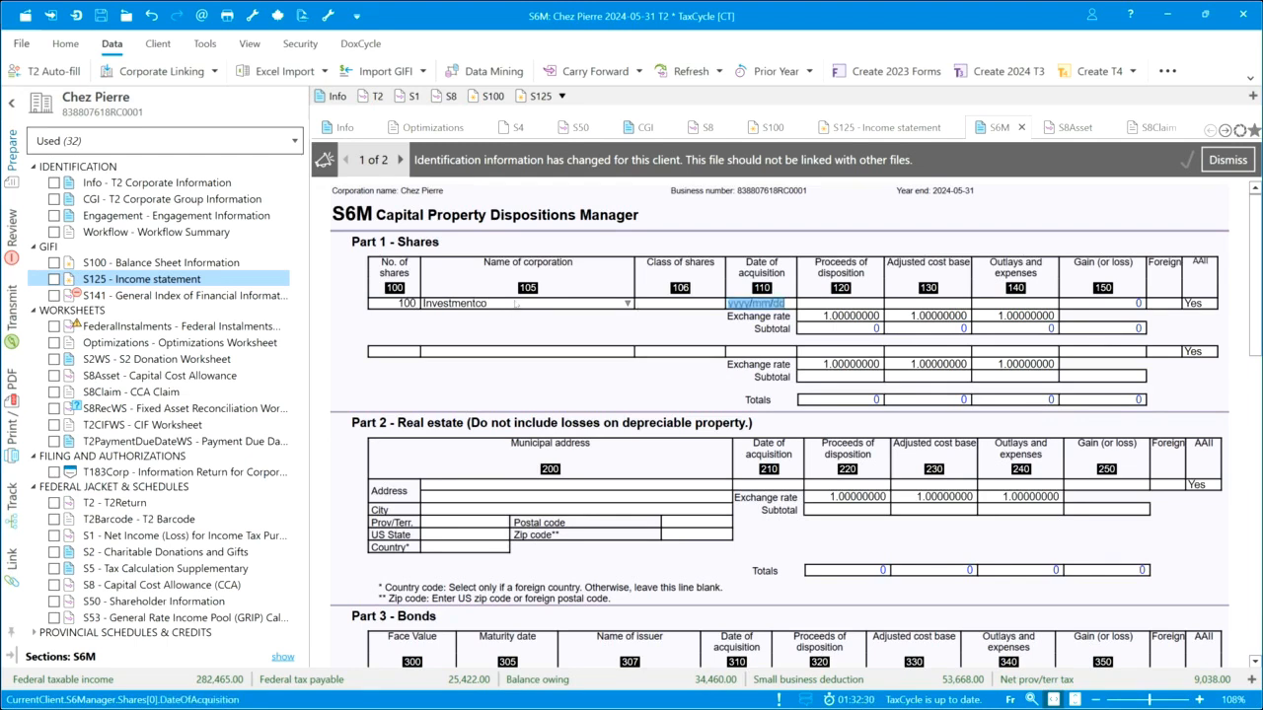
pyautogui.write('2023/08/01')
pyautogui.press('Tab')
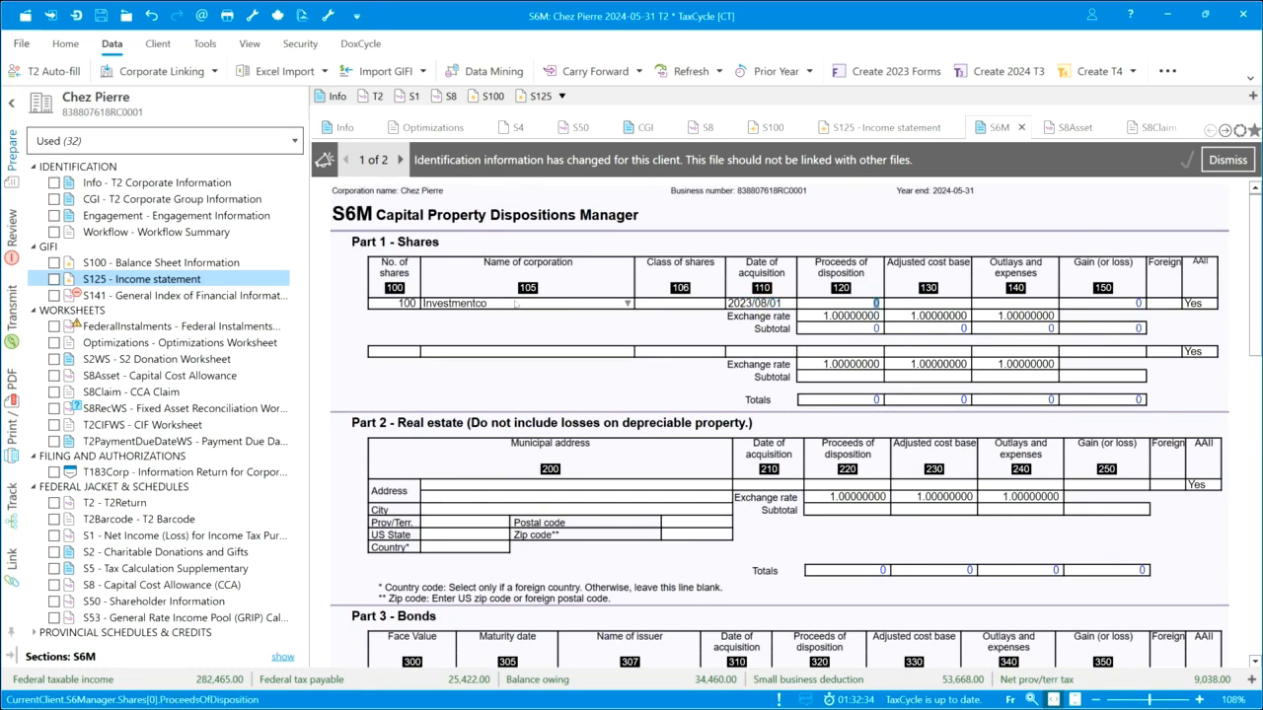
pyautogui.write('100,000')
pyautogui.press('Tab')
pyautogui.write('50000')
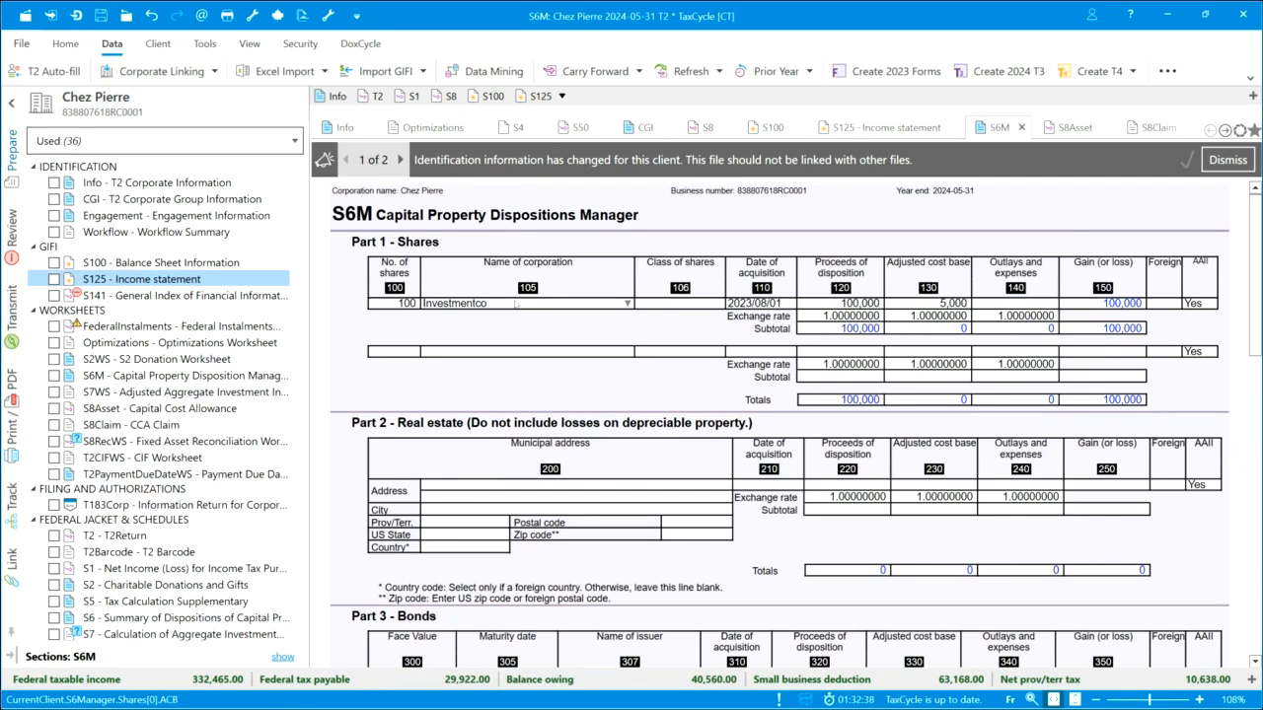
pyautogui.press('Tab')
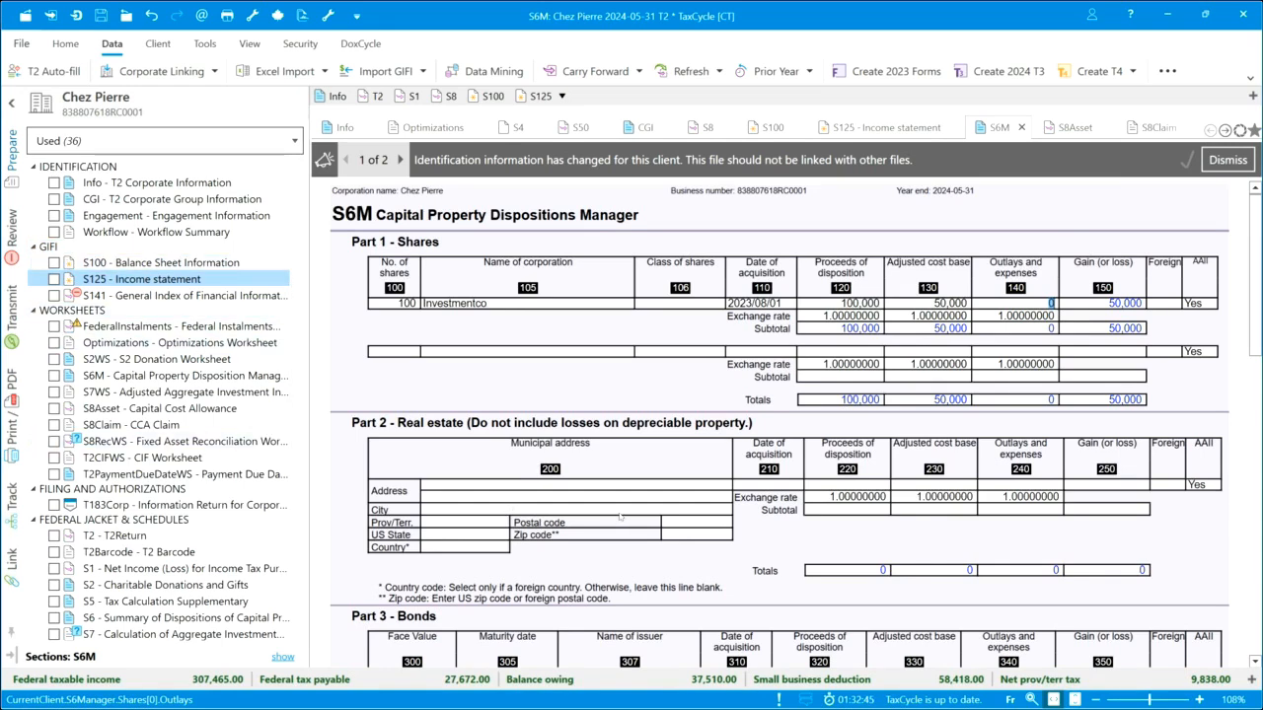
# On Schedule 141, answer Yes at line 111 in Part 1 and select line 302, Conducted a compilation engagement, in Part 2
pyautogui.click(183, 296)
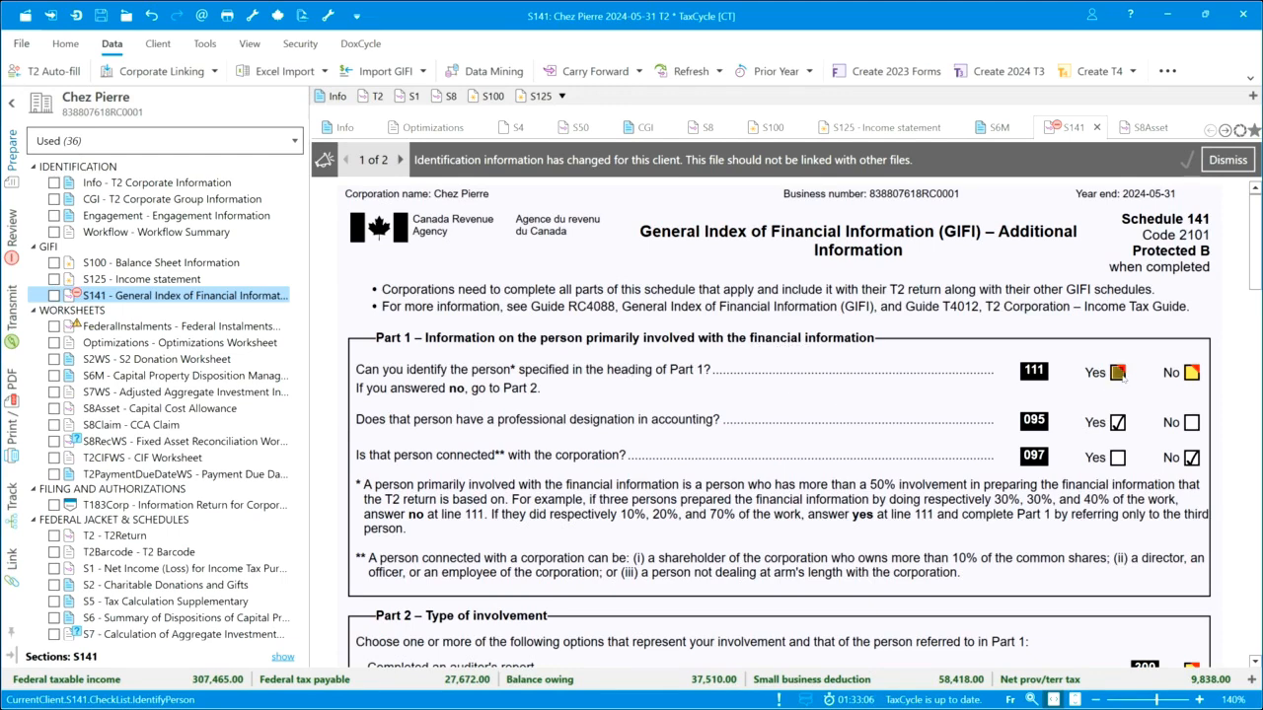
pyautogui.moveTo(1122, 376)
pyautogui.click(821, 404)
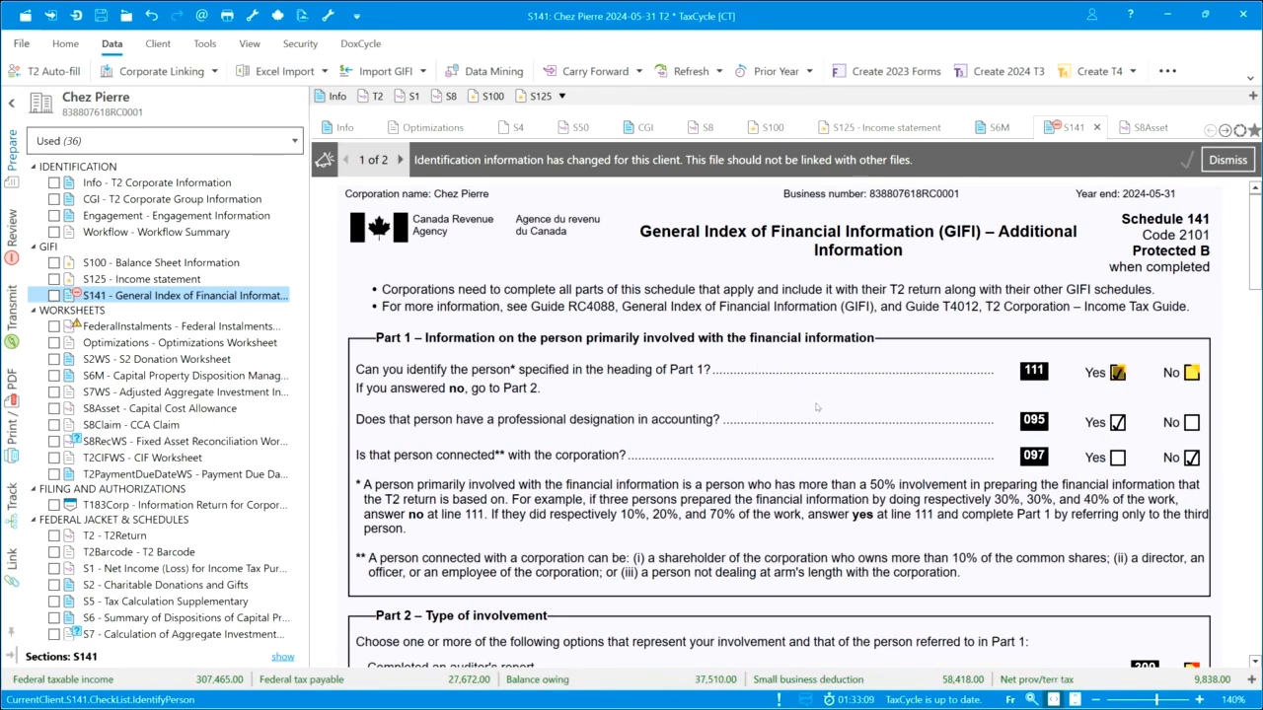
pyautogui.scroll(-2, 815, 407)
pyautogui.scroll(-4, 815, 406)
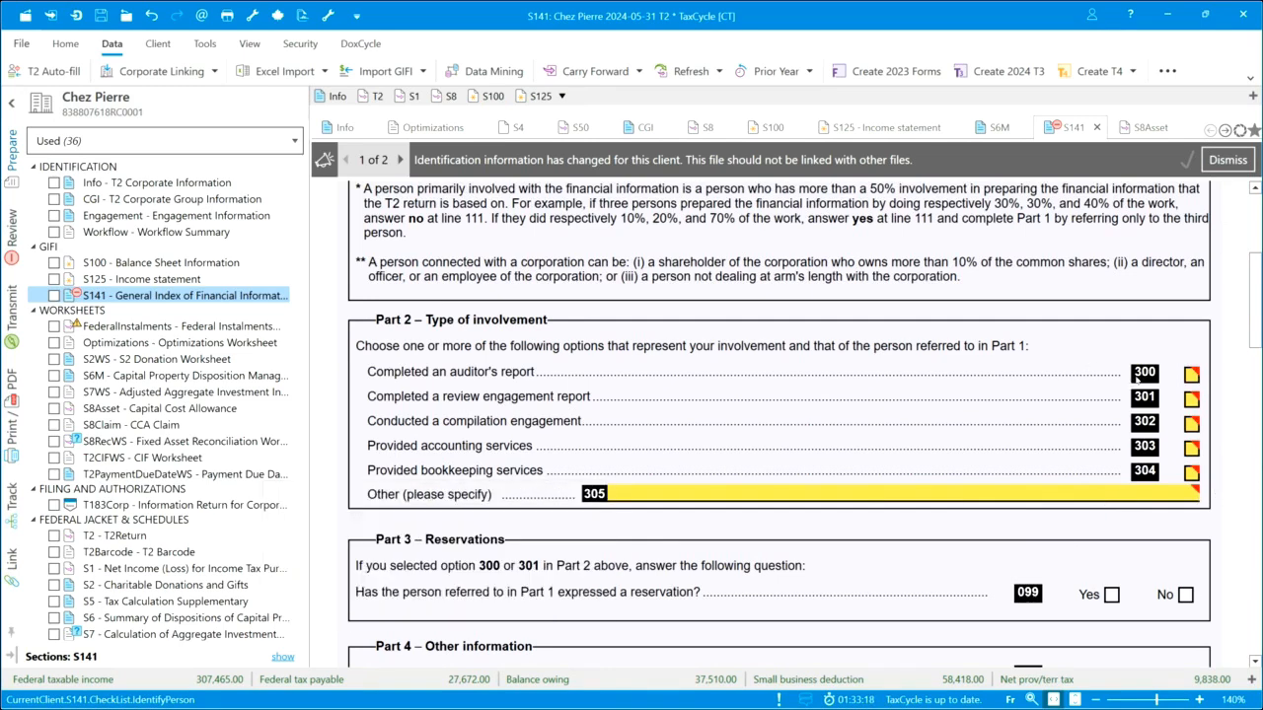
pyautogui.click(1190, 423)
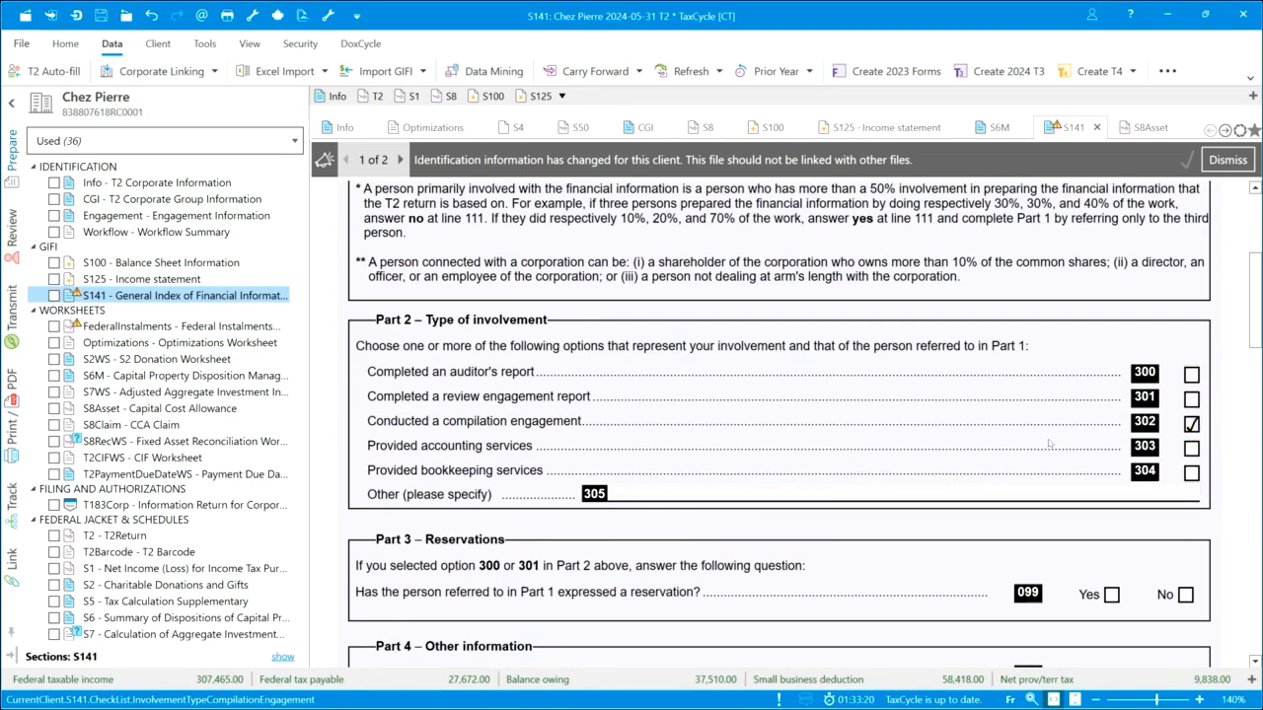
# In Part 5 of Schedule 141, select line 310, Prepared the T2 return and the financial information contained therein
pyautogui.scroll(-10, 861, 449)
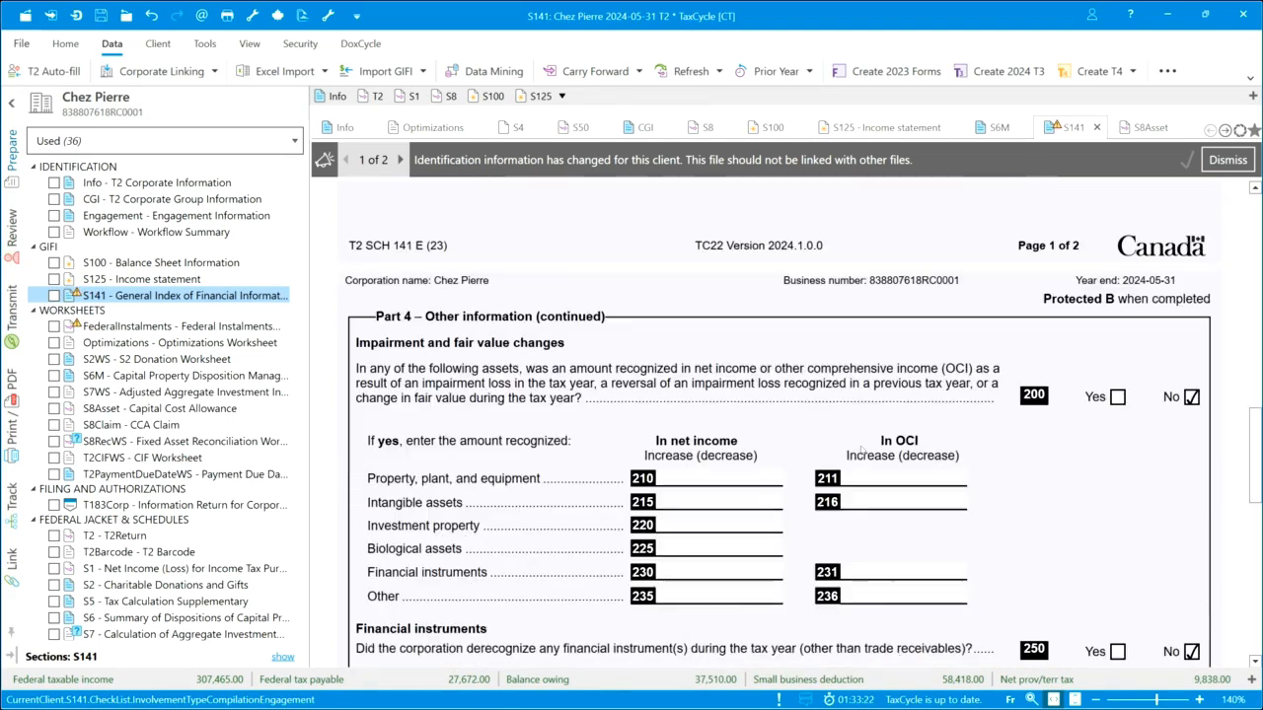
pyautogui.scroll(-5, 861, 450)
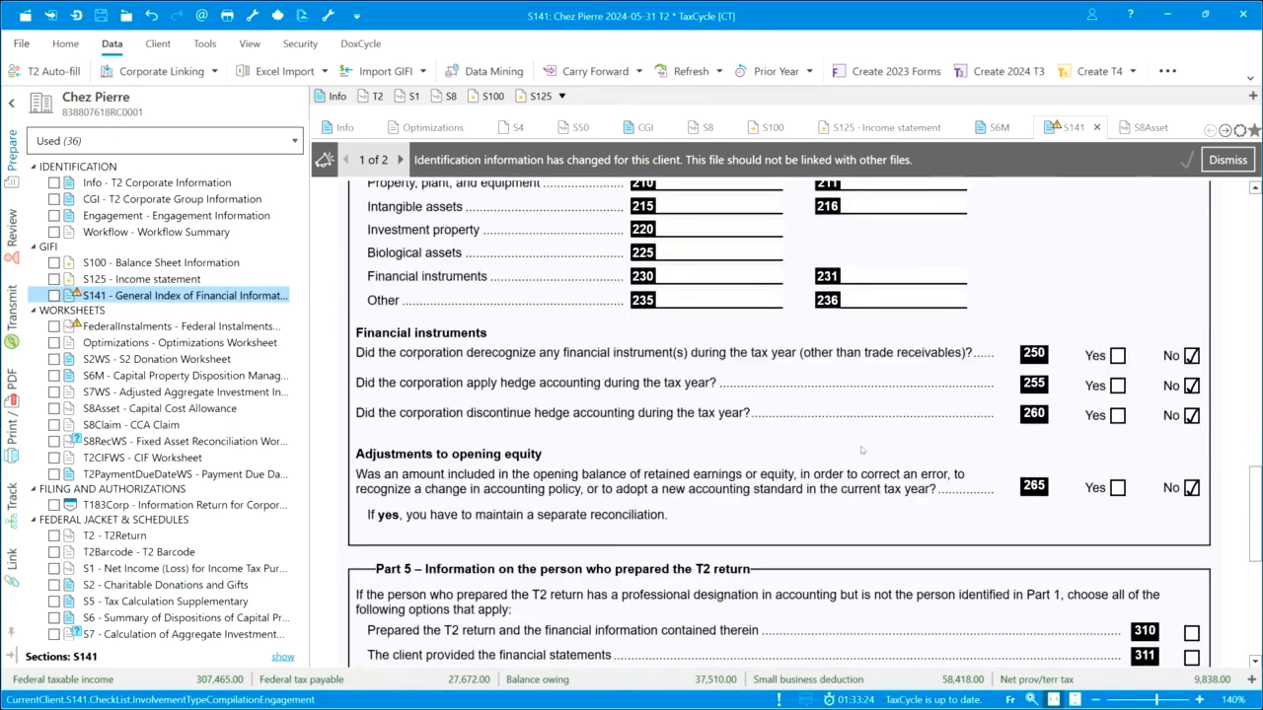
pyautogui.scroll(-2, 861, 450)
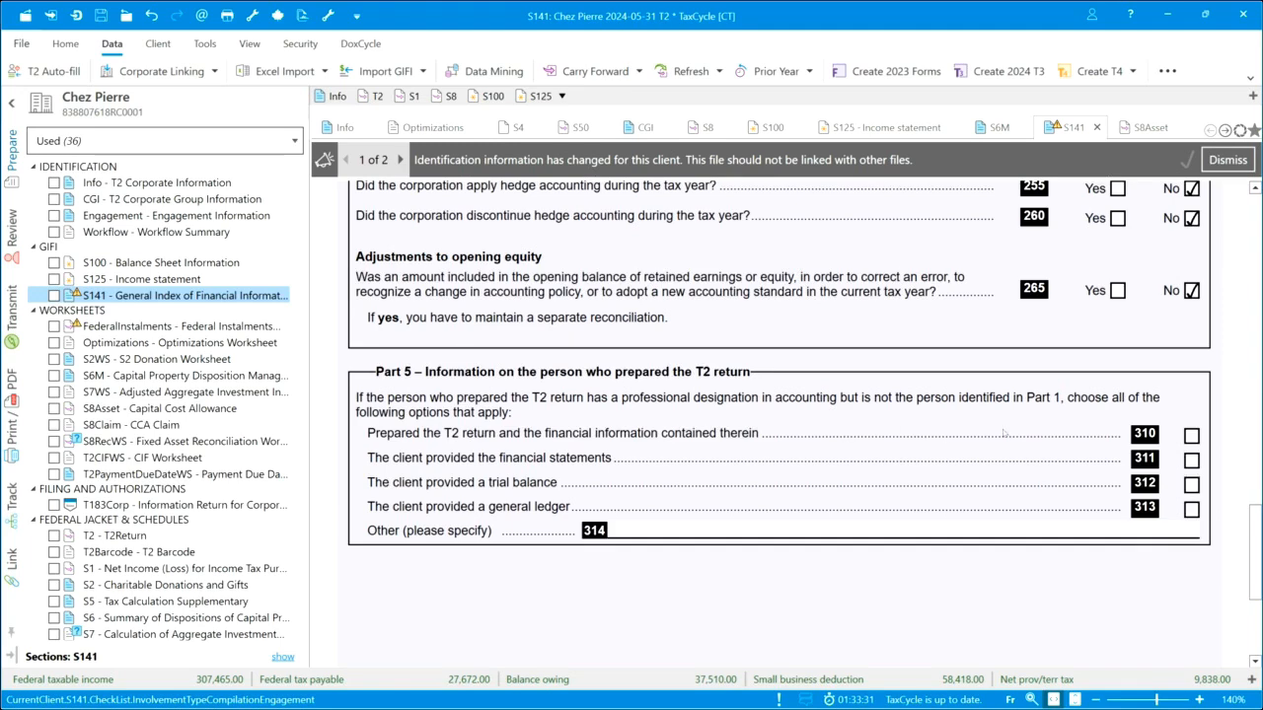
pyautogui.click(1191, 435)
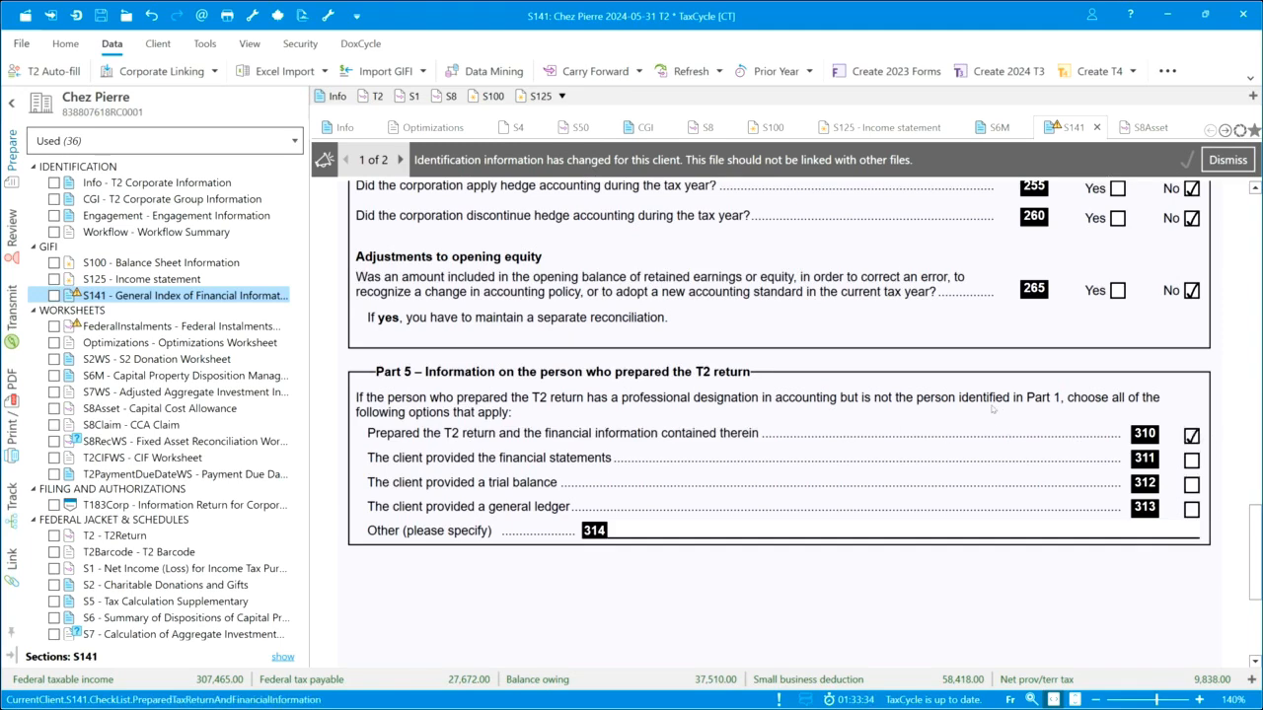
# Sign off the carried-forward review message at line 111 of Schedule 141 and recheck the remaining answers
pyautogui.scroll(-3, 671, 367)
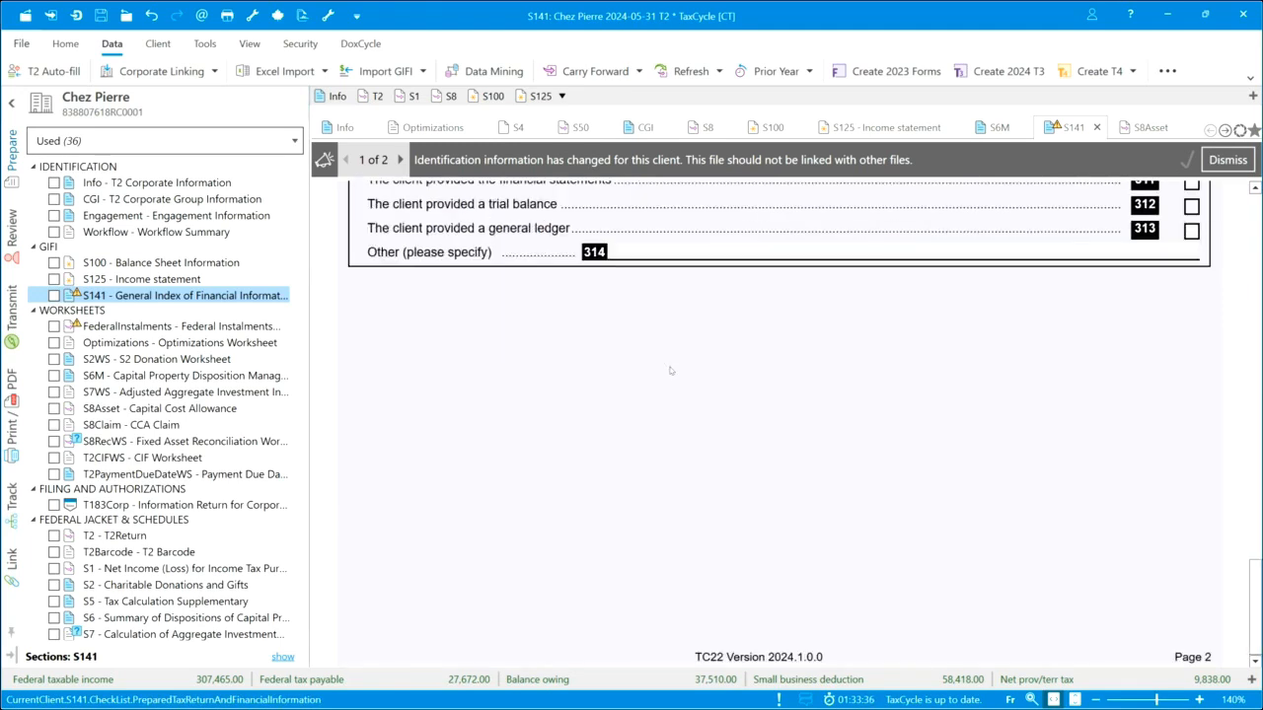
pyautogui.scroll(5, 671, 367)
pyautogui.scroll(10, 670, 370)
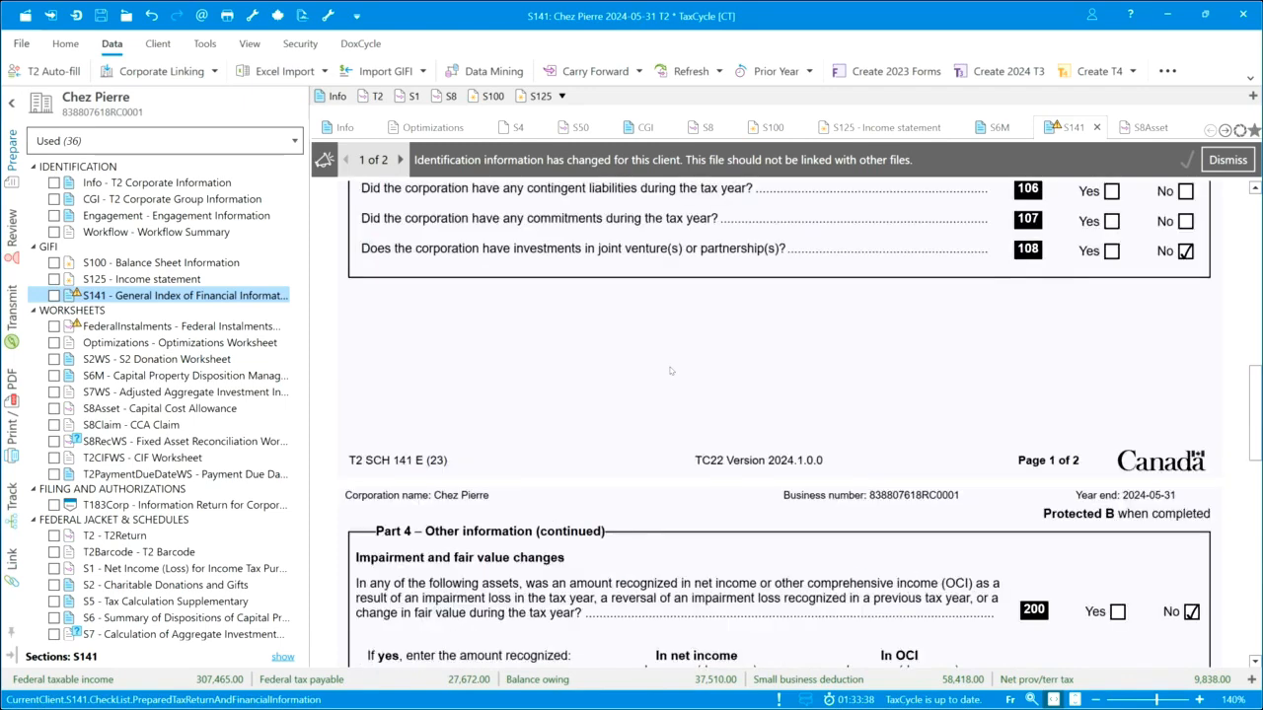
pyautogui.scroll(5, 671, 369)
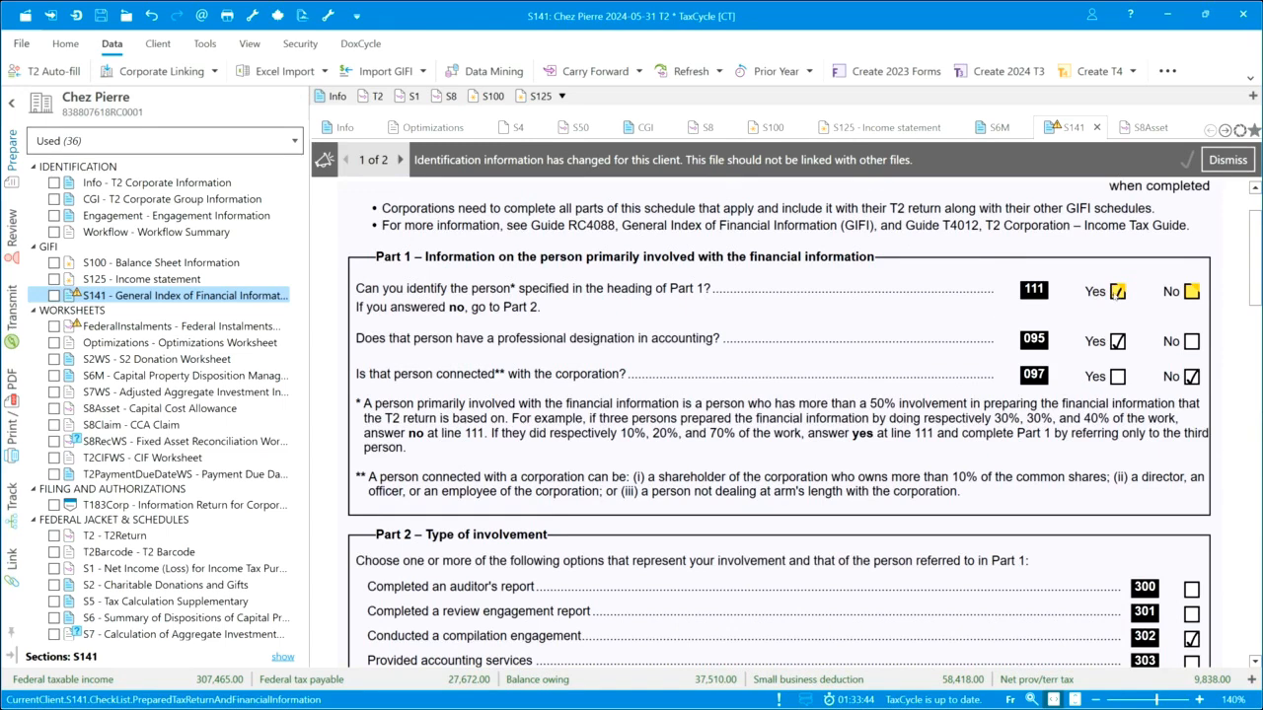
pyautogui.moveTo(1116, 293)
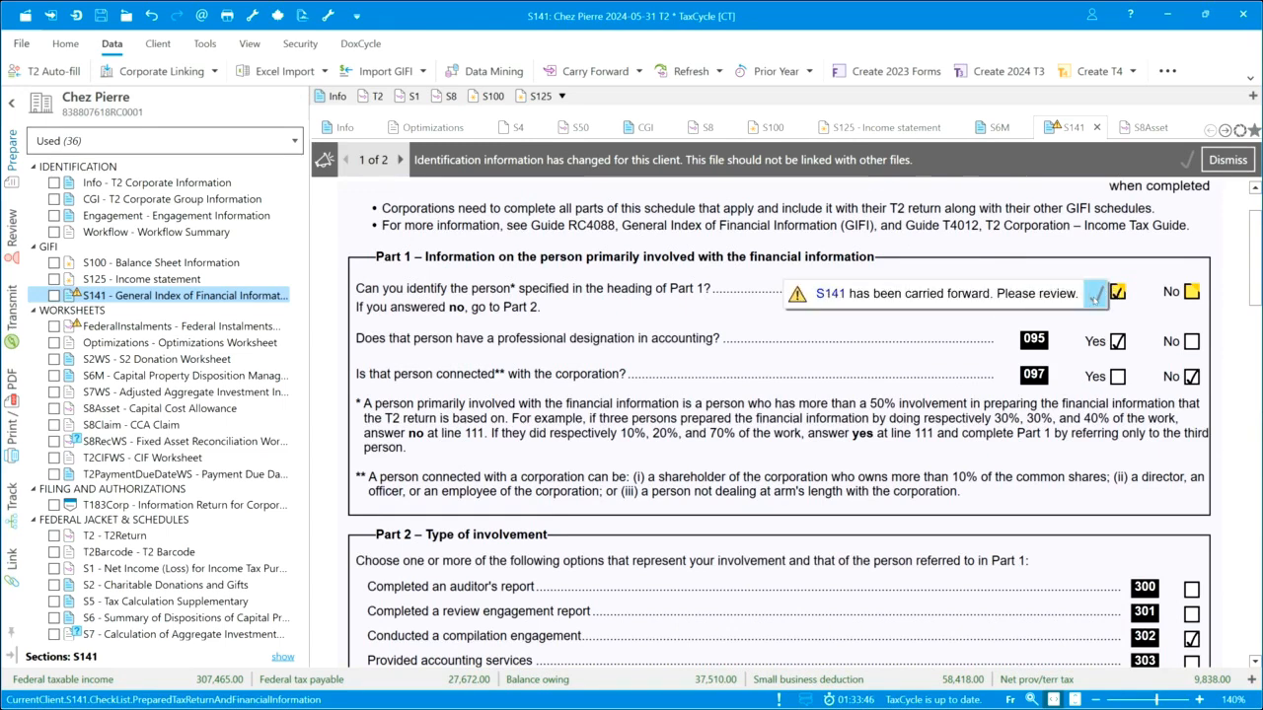
pyautogui.scroll(-8, 875, 231)
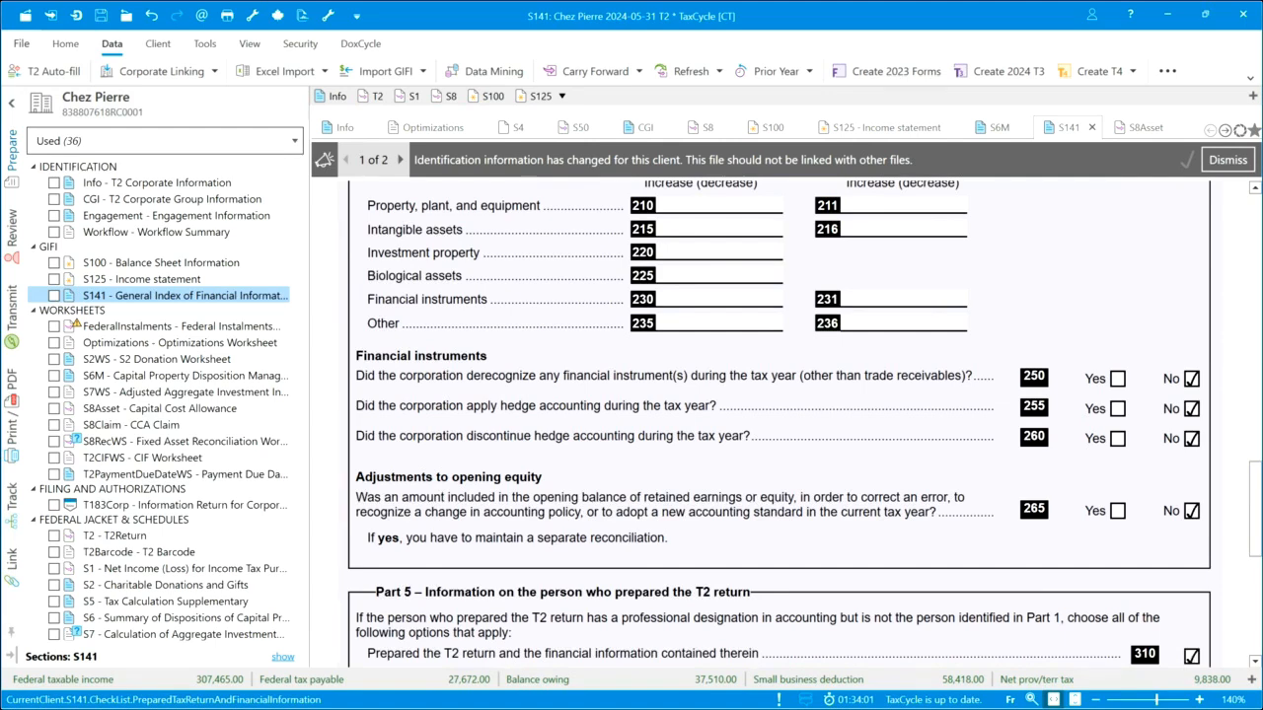
# Reopen the S100 Balance Sheet and change the form list filter to All forms
pyautogui.click(148, 263)
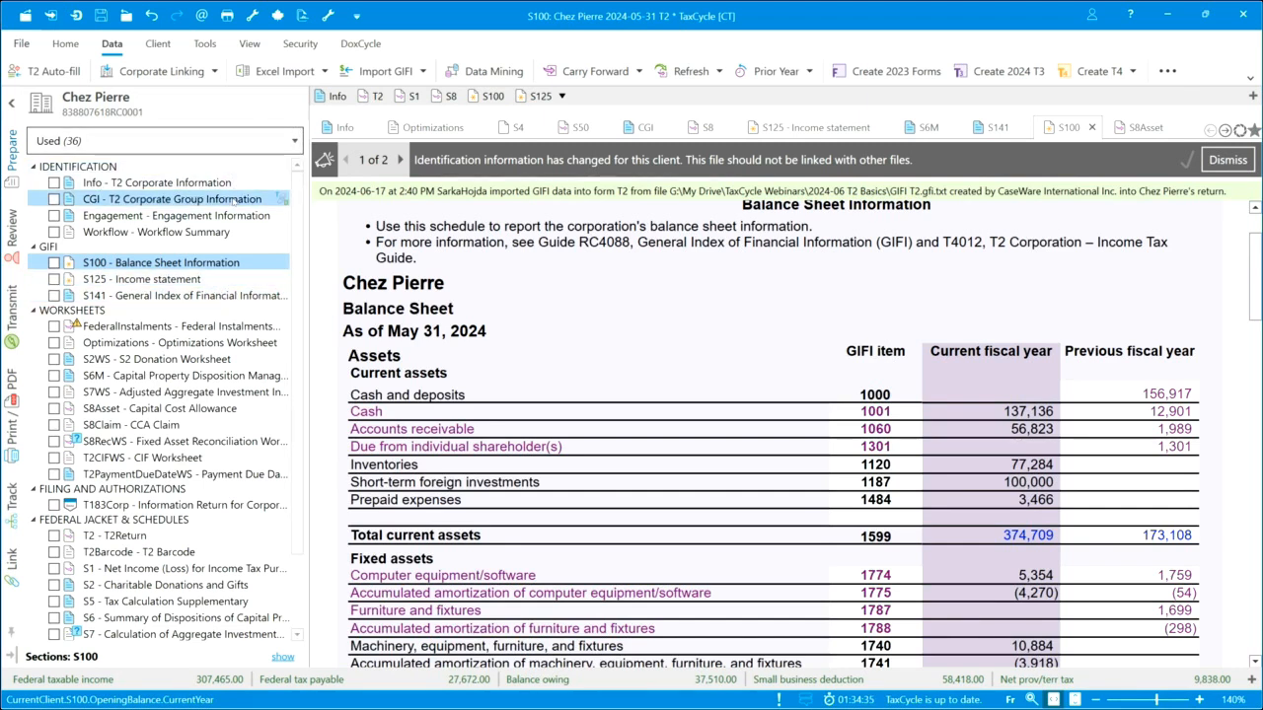
pyautogui.click(293, 144)
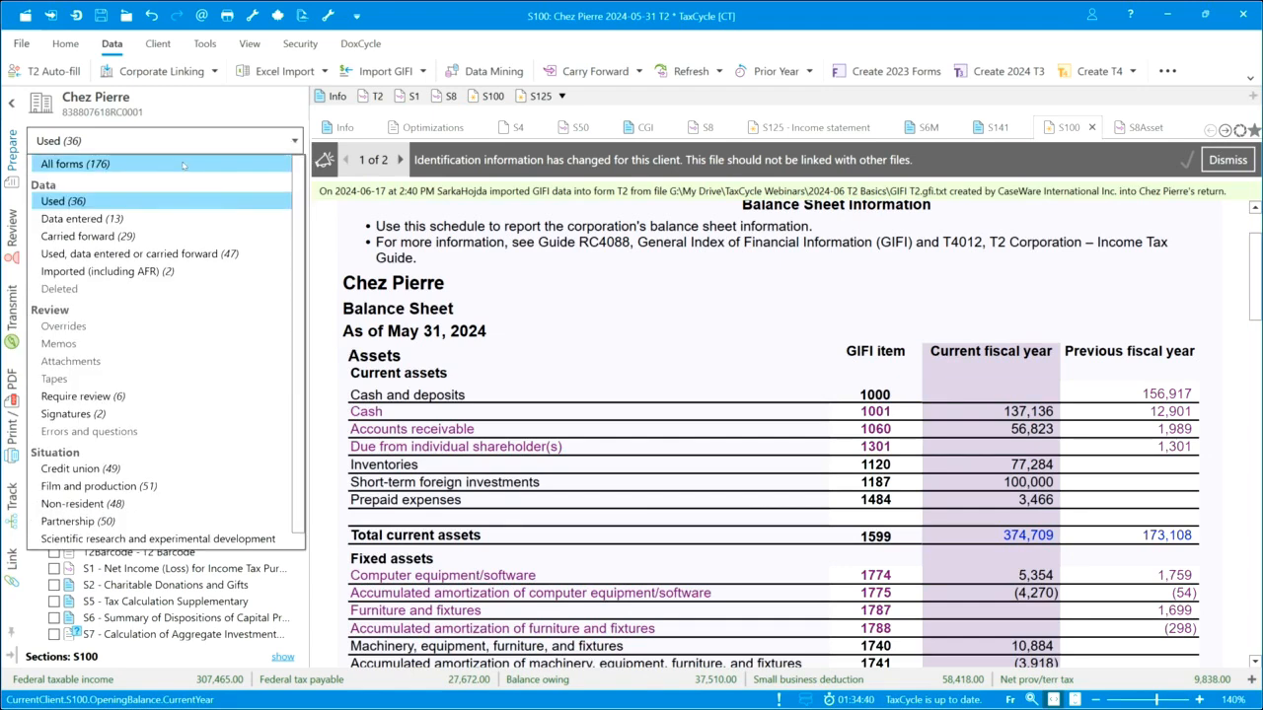
pyautogui.click(182, 165)
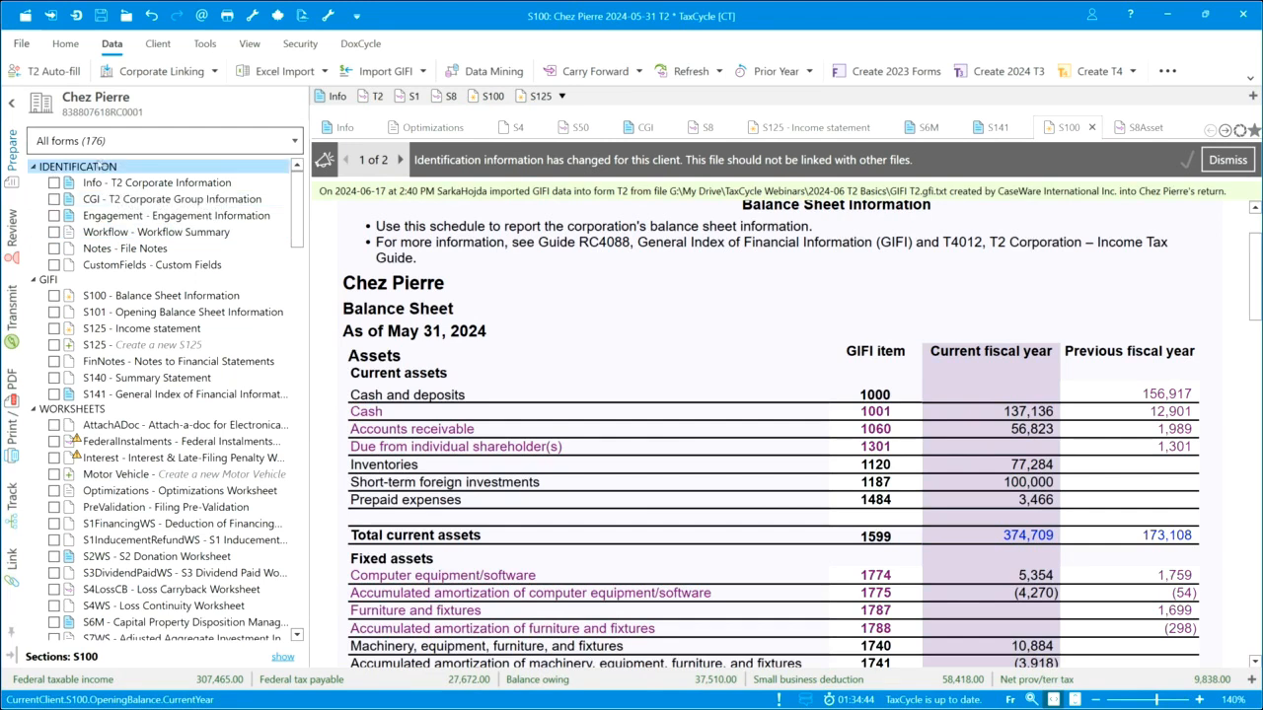
# View the File Notes page, and enter the basis-of-accounting note with its bulleted historical cost additions on the Notes to Financial Statements form
pyautogui.click(102, 249)
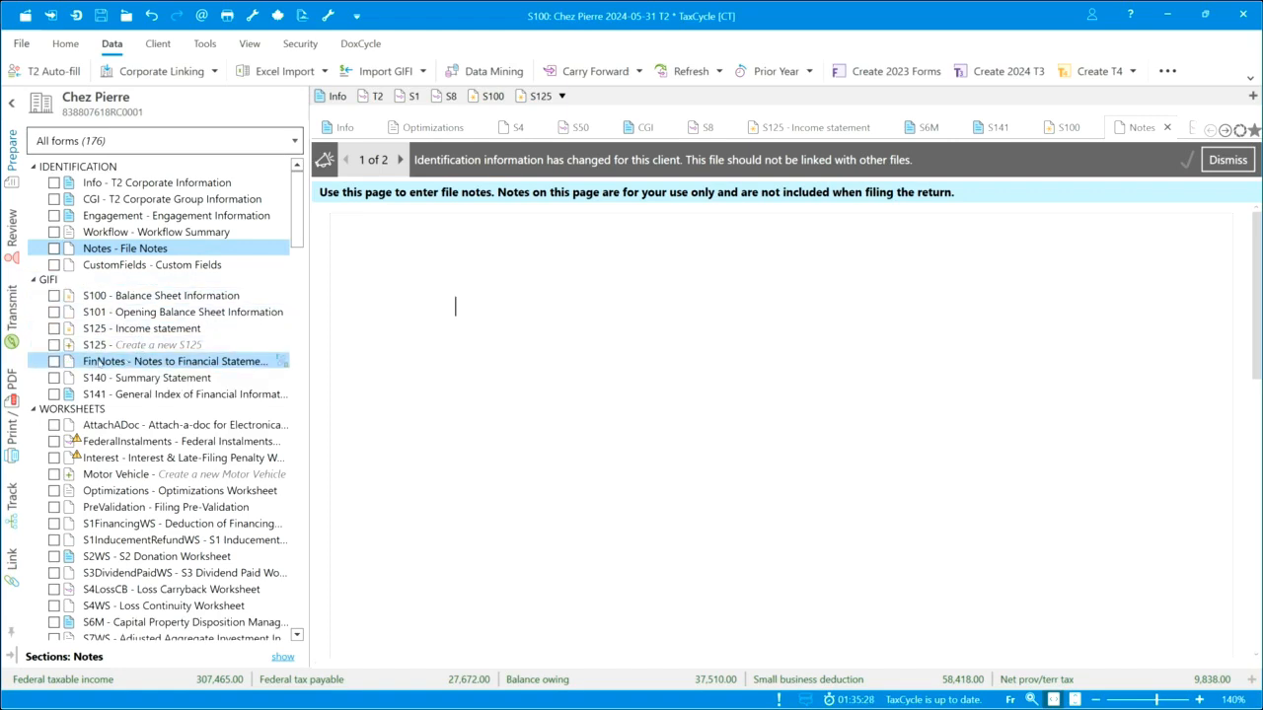
pyautogui.click(98, 362)
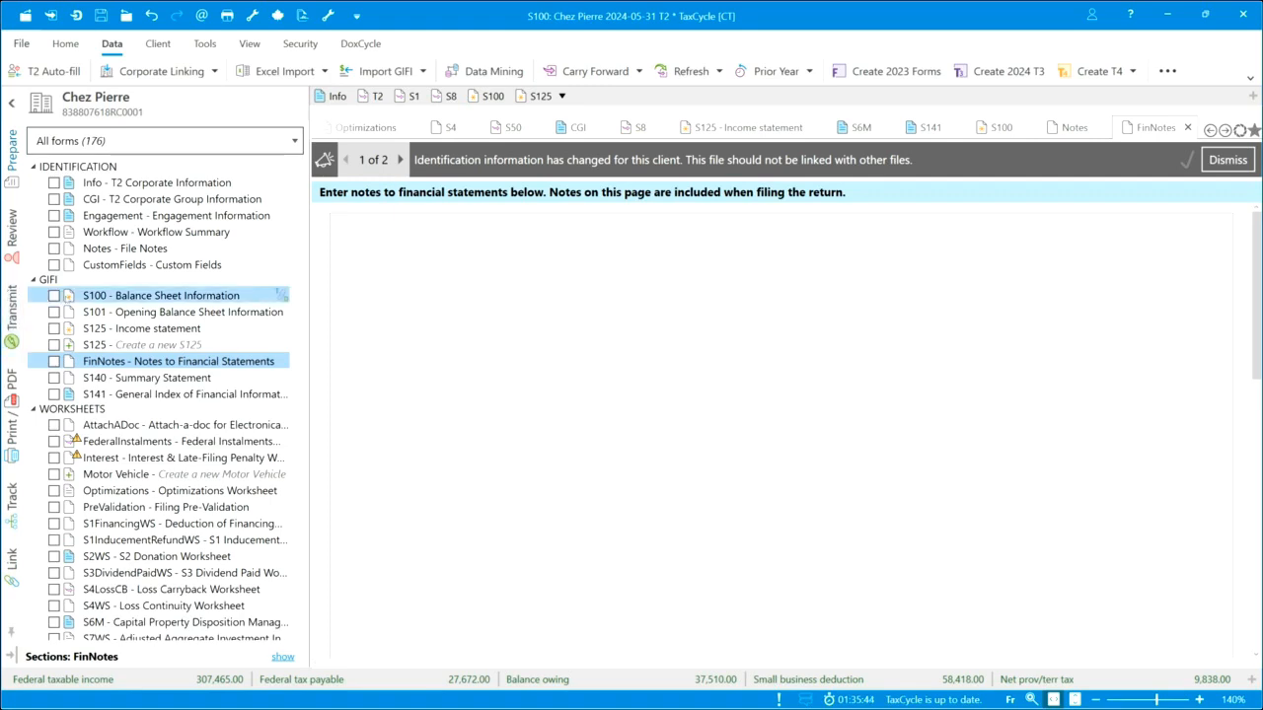
pyautogui.click(397, 280)
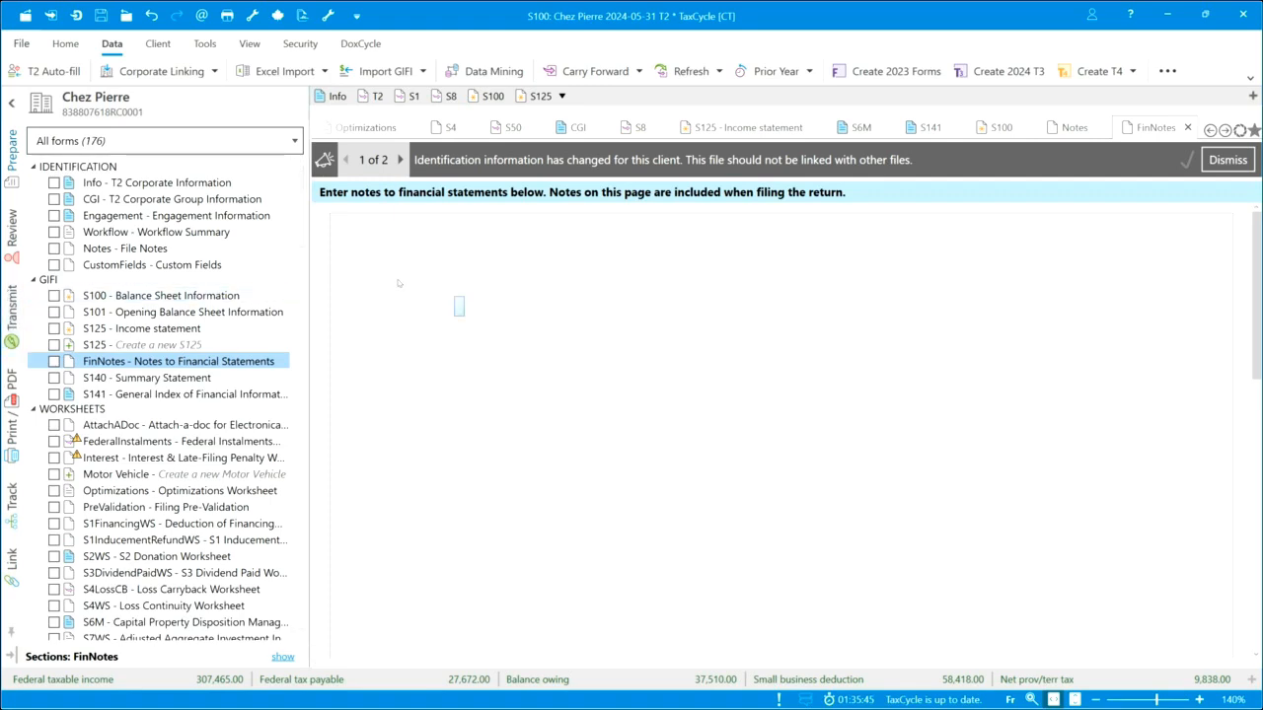
pyautogui.click(463, 312)
pyautogui.write('The basis of accounting applied in the preparation of the financial information is on the historical cost basis, reflecting cash transactions with the addition of: • accounts receivable less an allowance for doubtful accounts • work-in-progress accounted for on a net realizable value basis • property, plant and equipment amortized on the same basis as for income tax • accounts payable and accrued liabilities • current income taxes payable as at the reporting date')
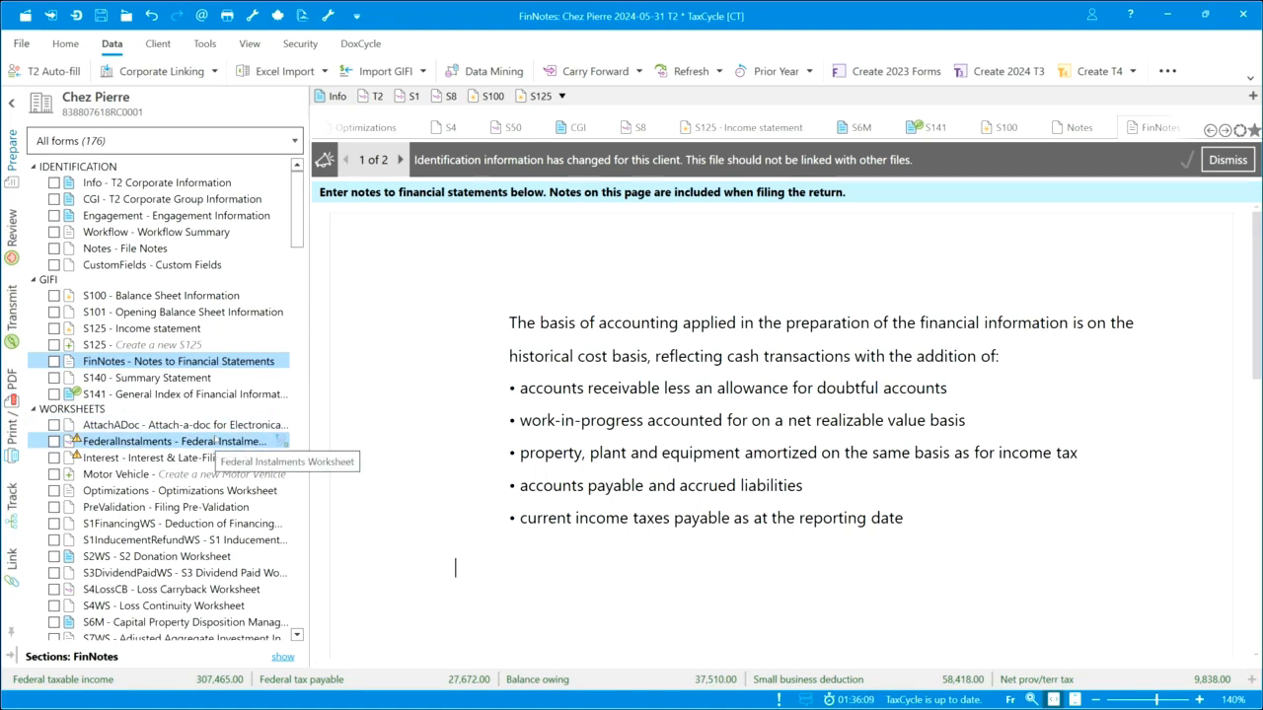
# Search for form S8Asset and open the class 8-a Meubles asset record
pyautogui.scroll(-1, 216, 441)
pyautogui.scroll(-1, 216, 444)
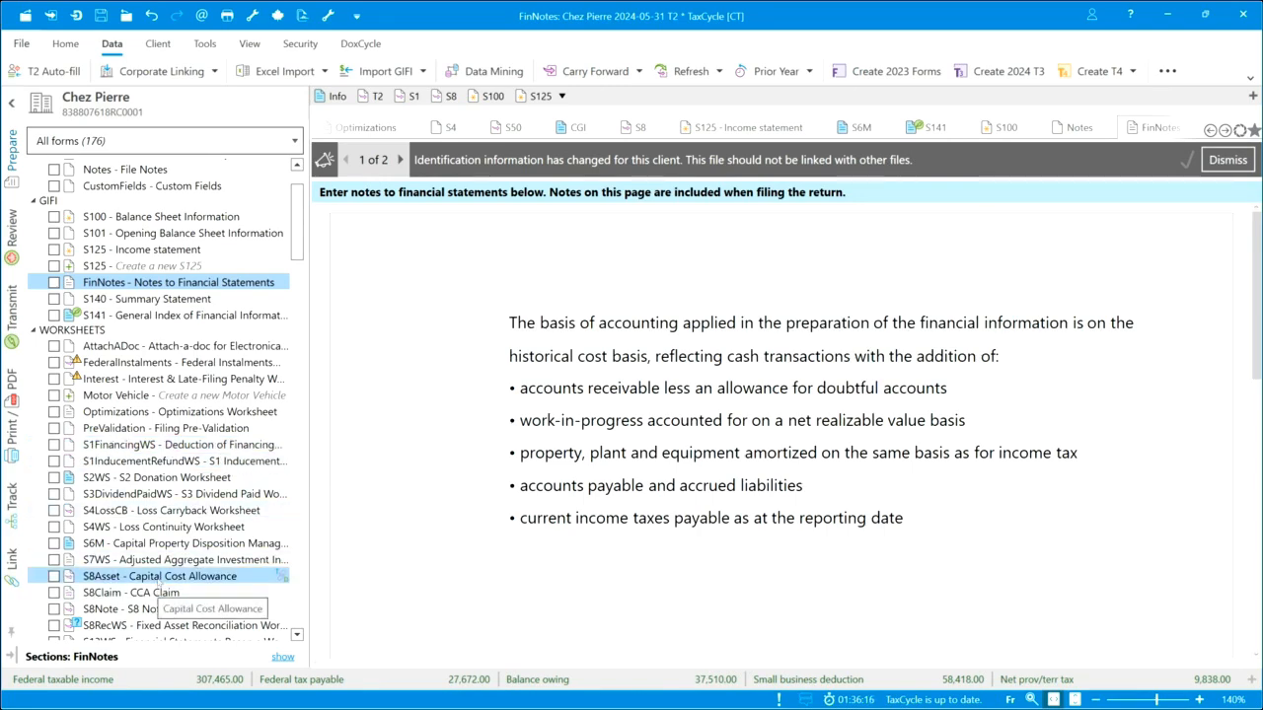
pyautogui.press('F4')
pyautogui.write('s')
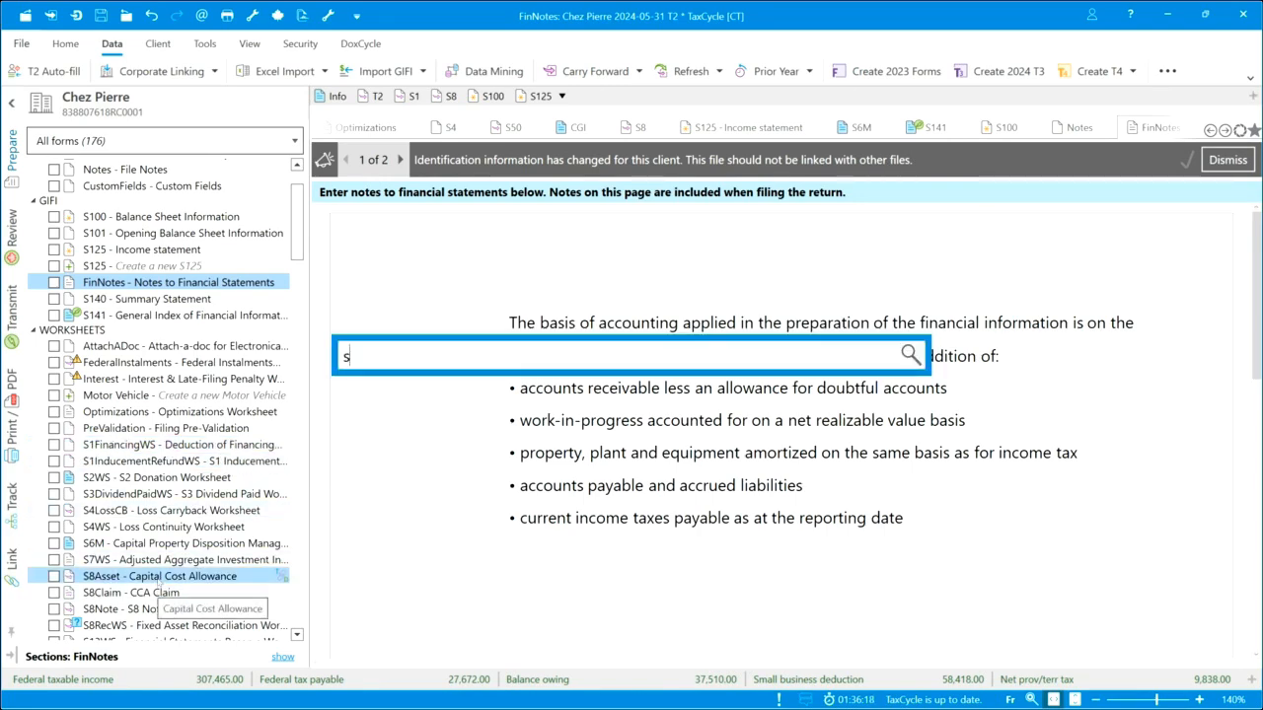
pyautogui.write('8a')
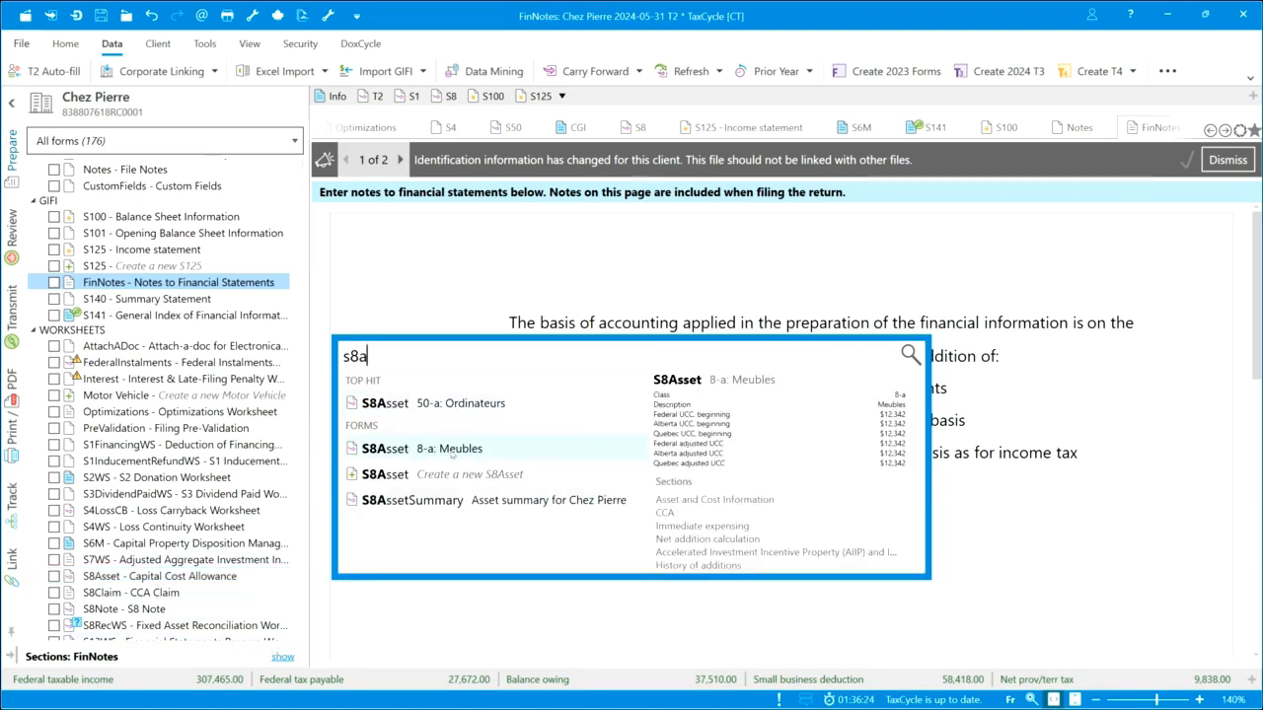
pyautogui.press('Escape')
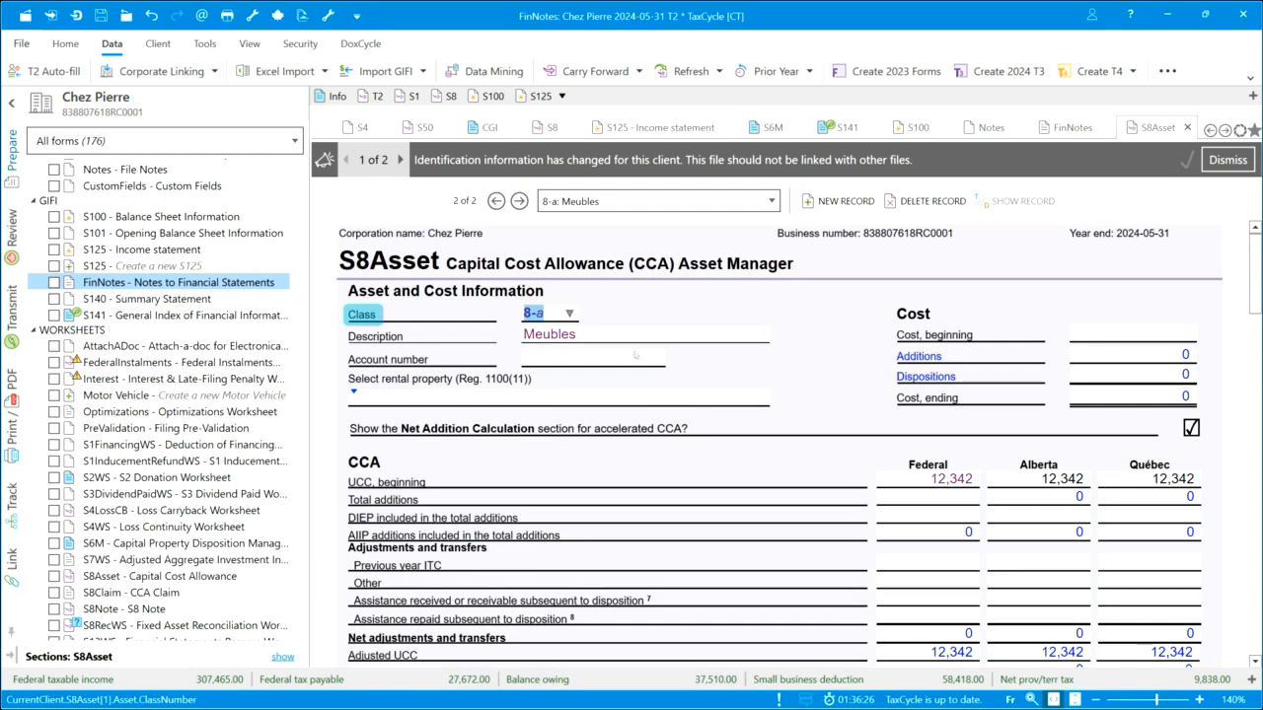
# Browse the asset records and replace the class 8-a asset's description with "Description"
pyautogui.click(592, 339)
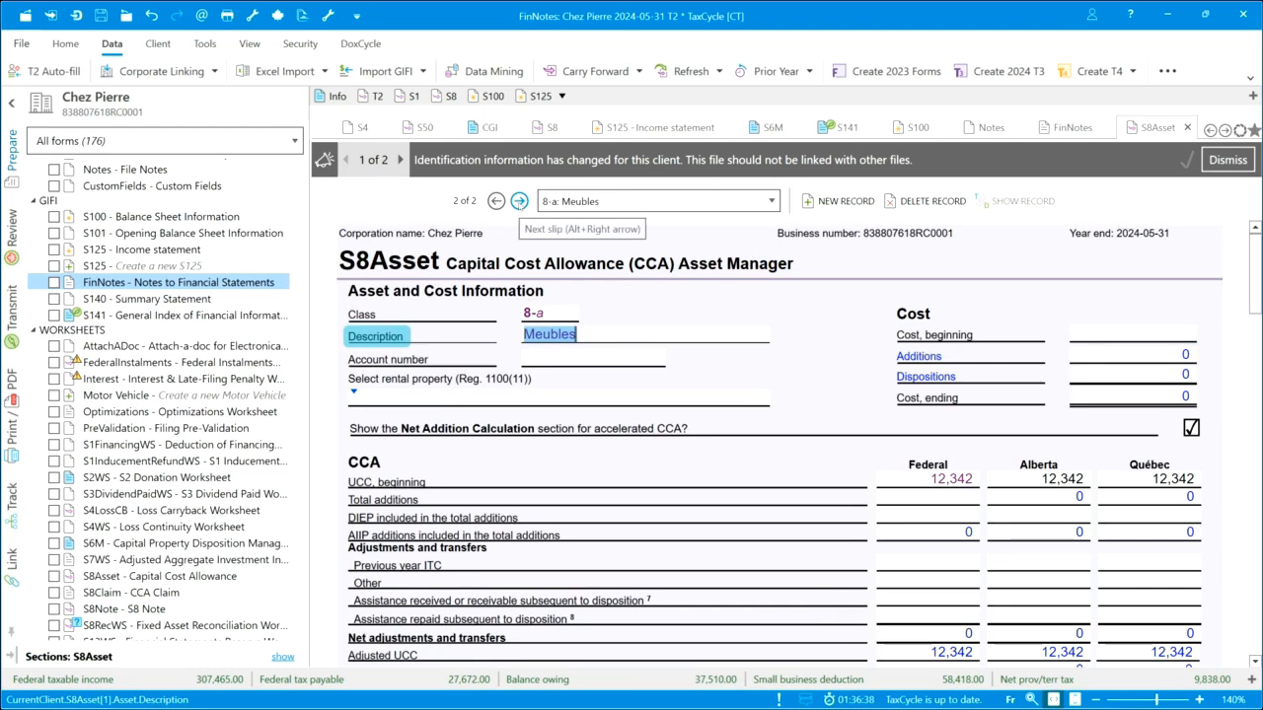
pyautogui.click(519, 201)
pyautogui.click(496, 201)
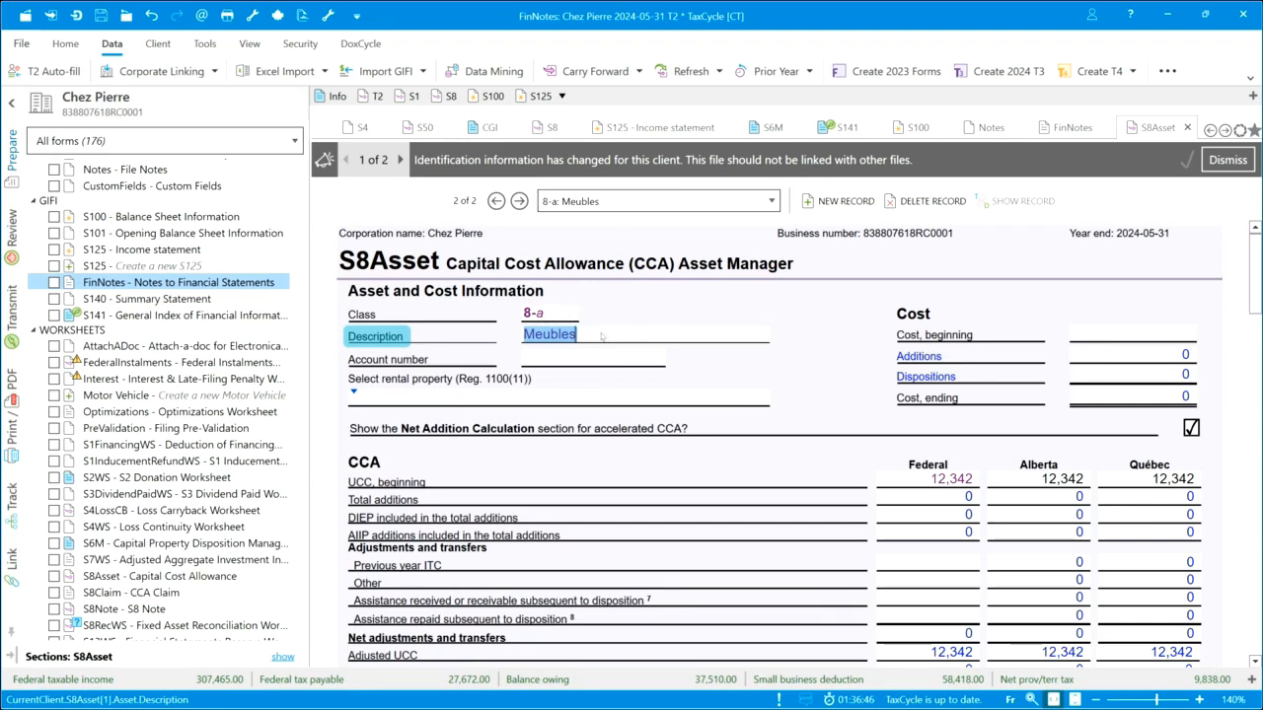
pyautogui.click(601, 336)
pyautogui.moveTo(602, 336); pyautogui.dragTo(478, 337)
pyautogui.write('Description')
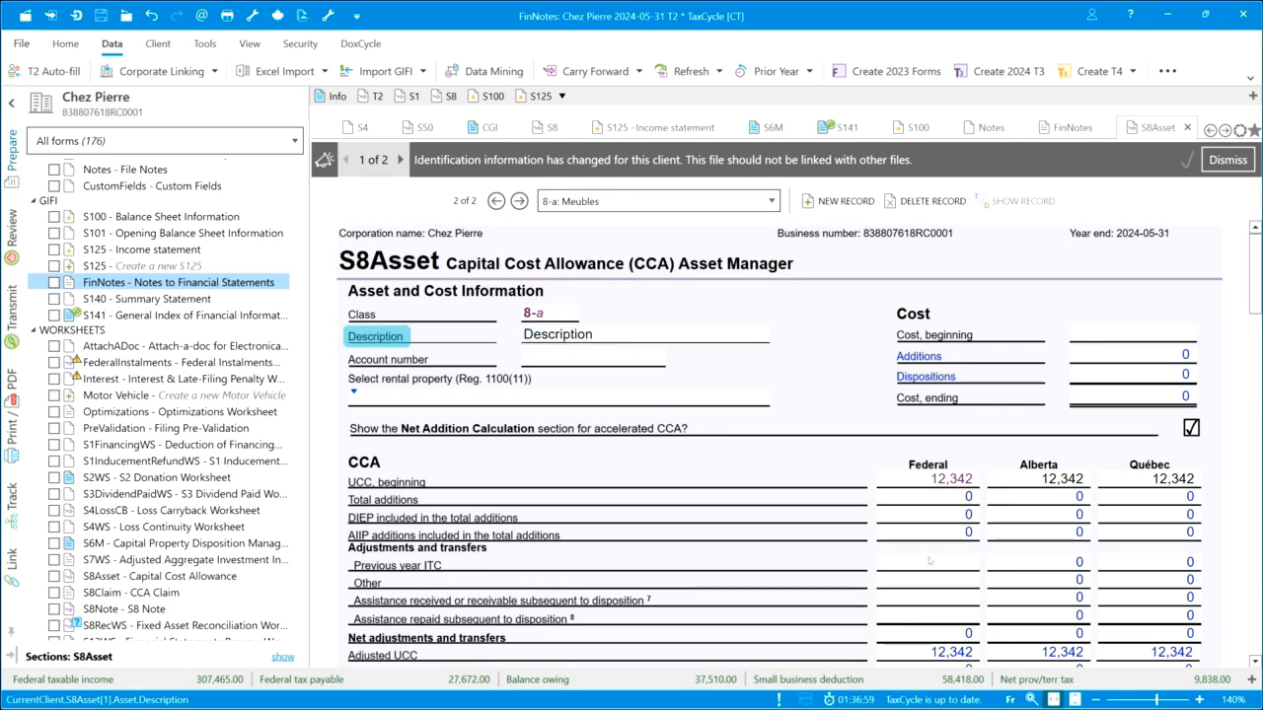
# Set the class 8-a asset's beginning UCC to 8,707 for Federal, Alberta and Québec
pyautogui.click(928, 480)
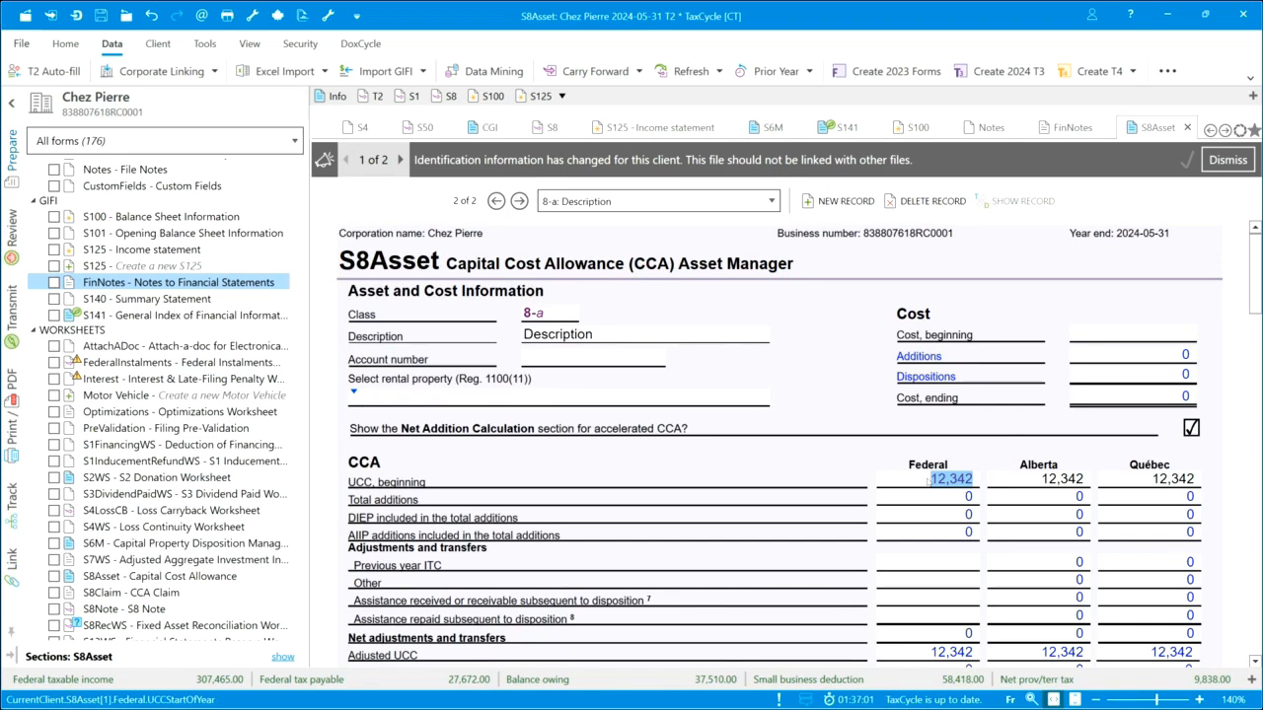
pyautogui.write('10,884')
pyautogui.moveTo(928, 480); pyautogui.dragTo(995, 483)
pyautogui.write('8,707')
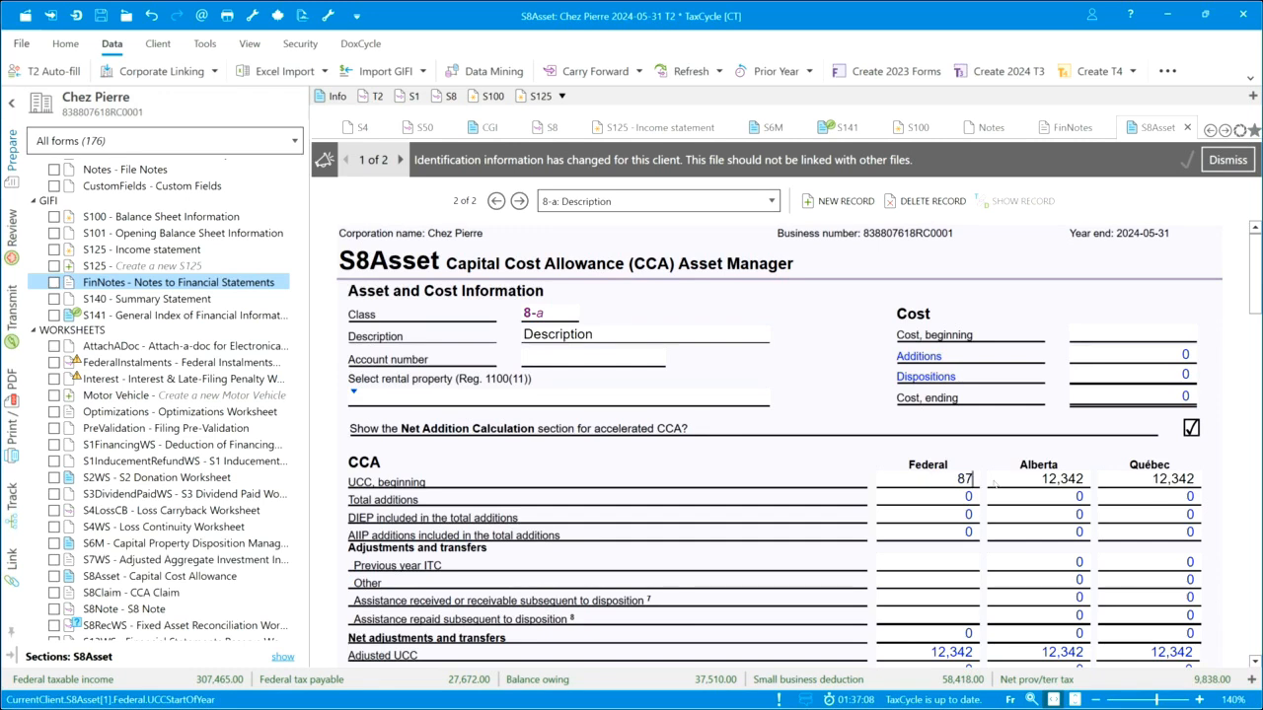
pyautogui.press('Tab')
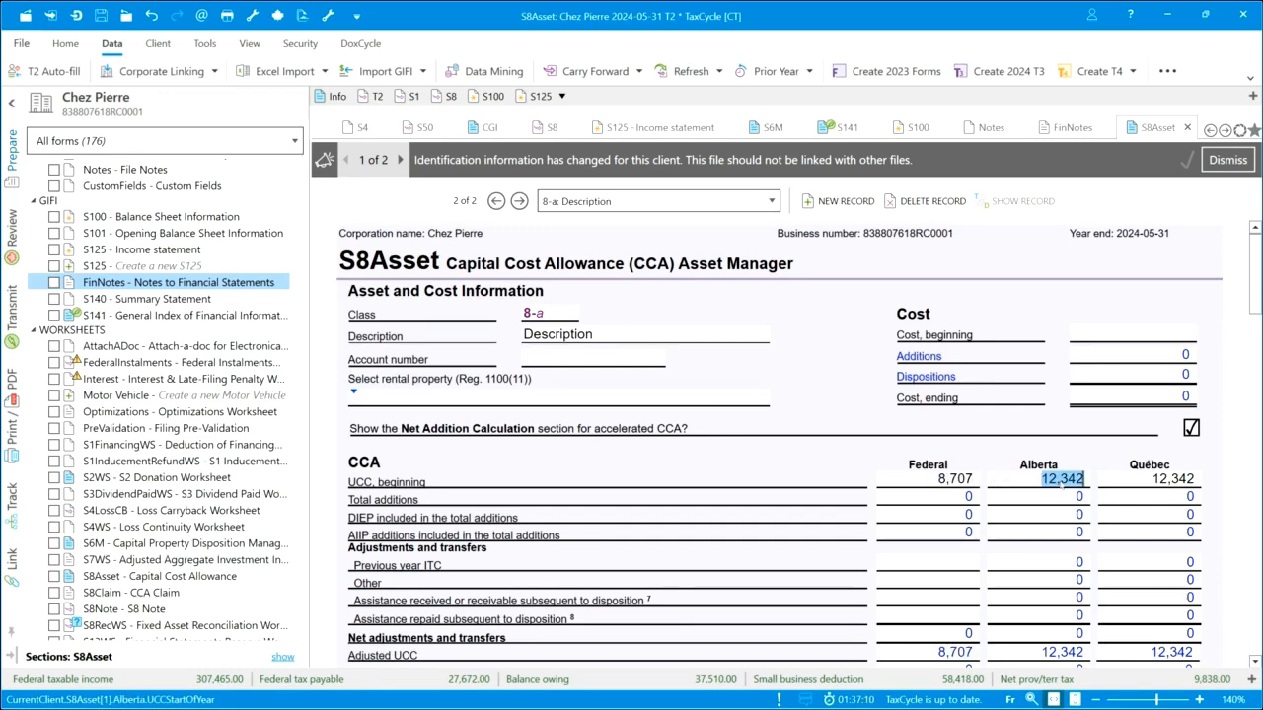
pyautogui.hotkey('shift', 'Tab')
pyautogui.click(1041, 481)
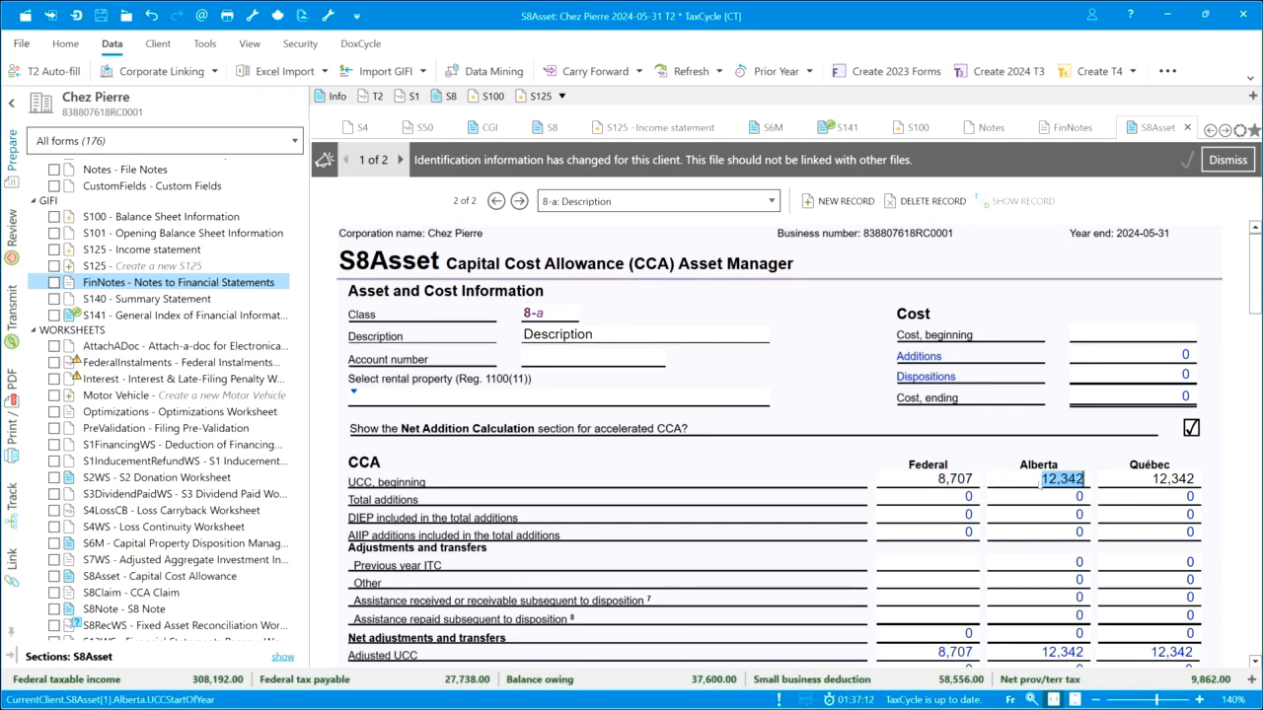
pyautogui.write('8,707')
pyautogui.press('Tab')
pyautogui.write('8,707')
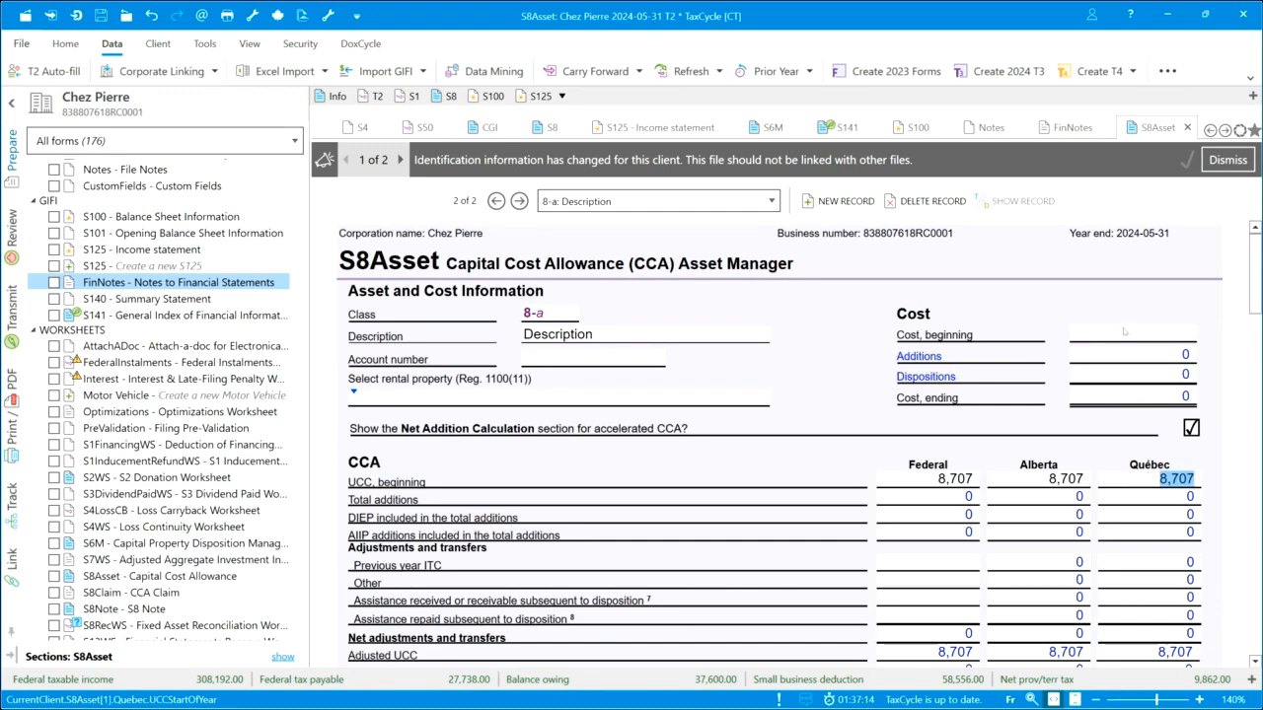
# Set the class 8-a asset's beginning cost to 10,884 and switch to the class 50-a Ordinateurs record
pyautogui.click(1119, 337)
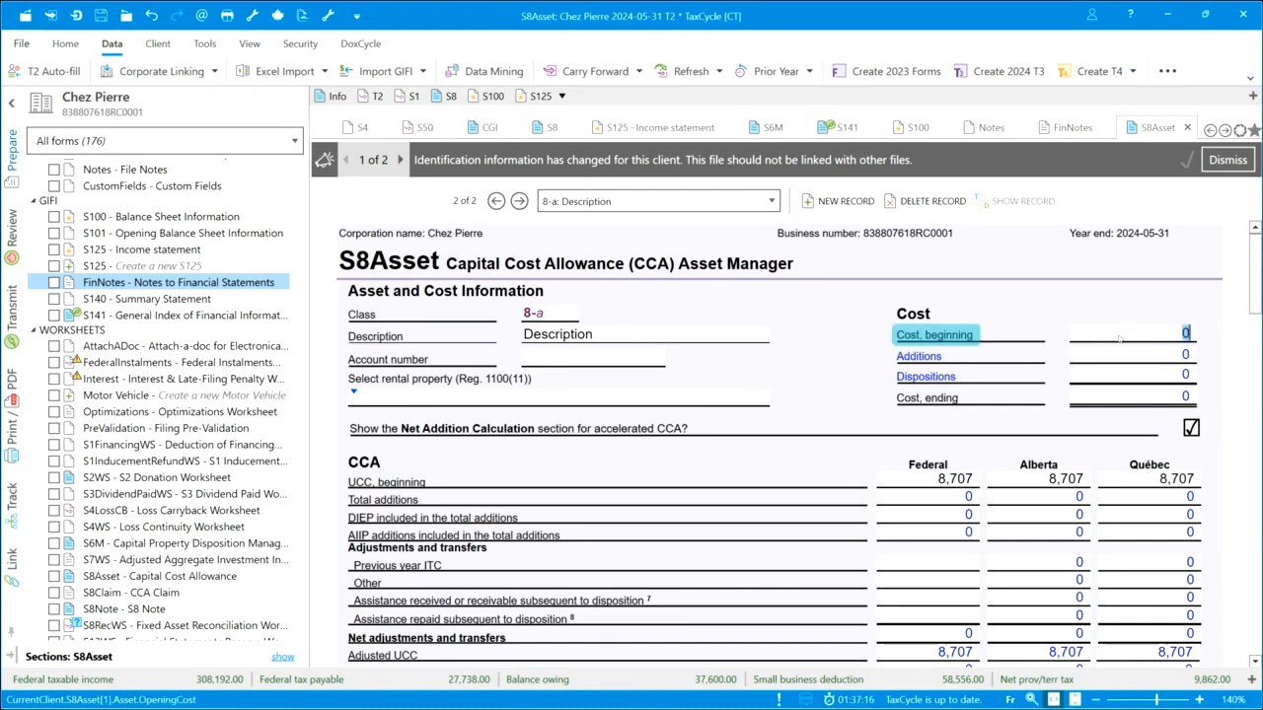
pyautogui.write('10,884')
pyautogui.click(1082, 373)
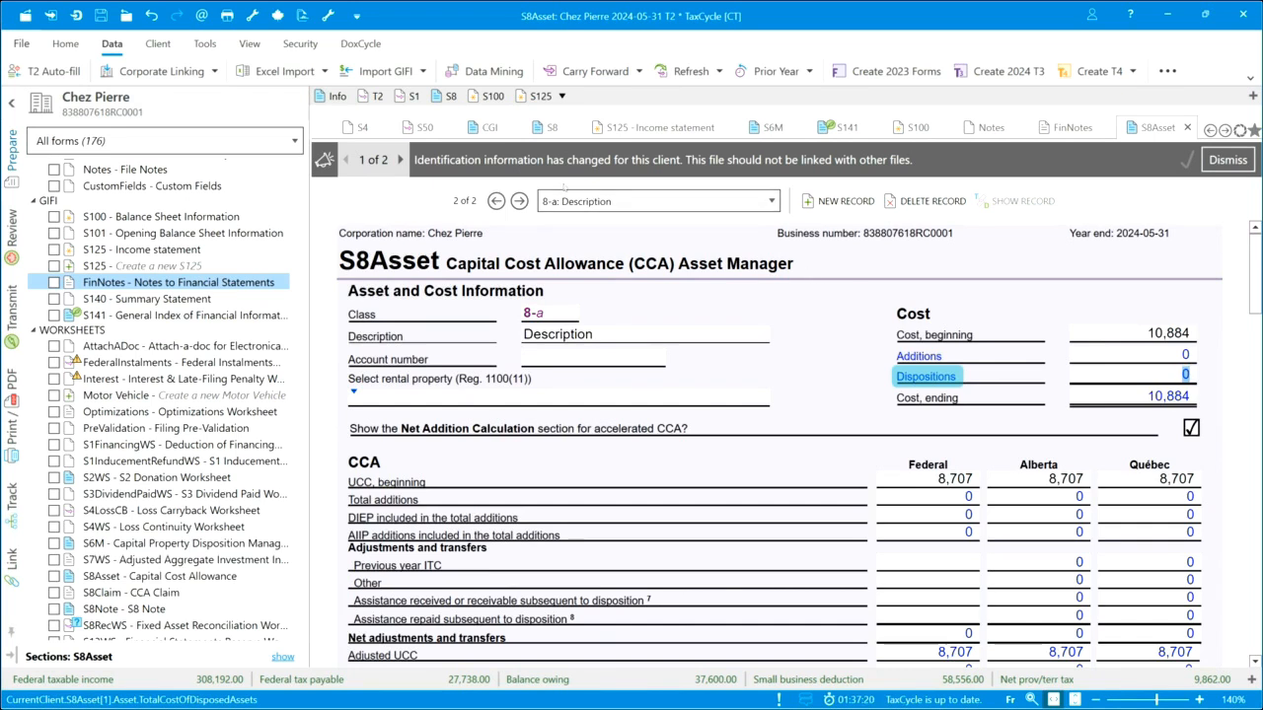
pyautogui.click(495, 201)
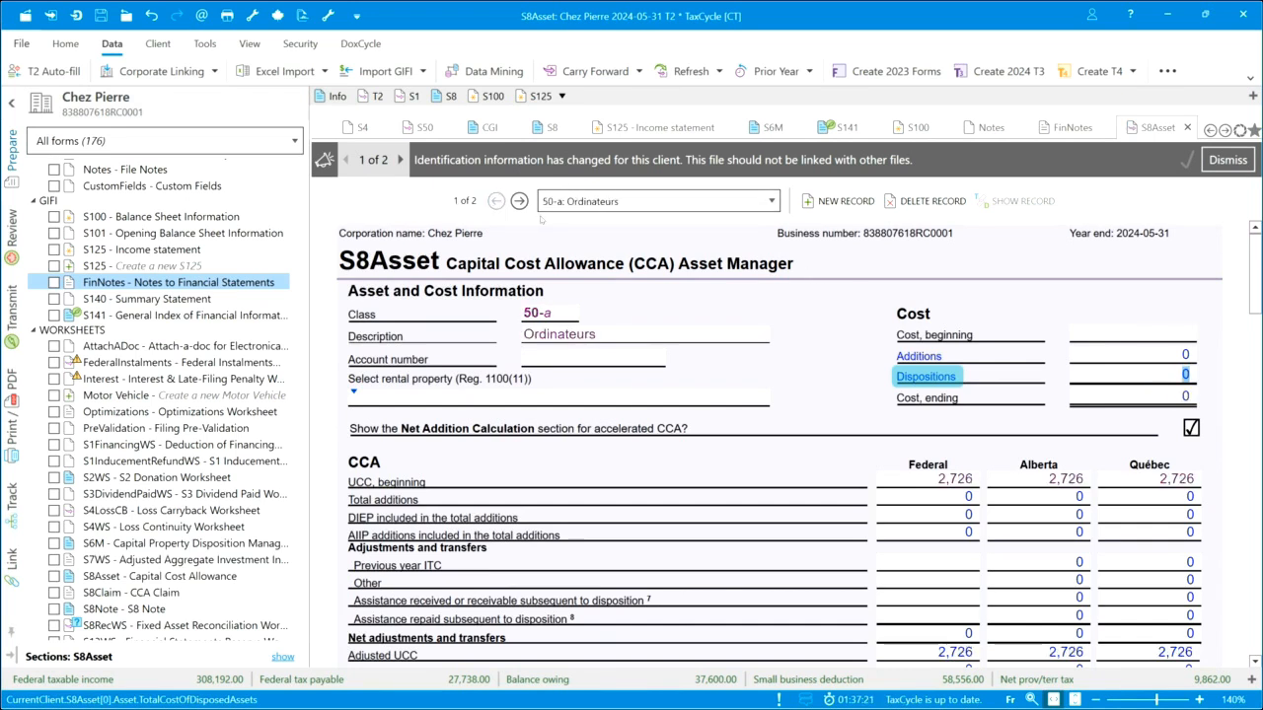
# Change the class 50-a asset's description to "Computers" and set its beginning UCC to 2,409 for Federal, Alberta and Québec
pyautogui.click(614, 337)
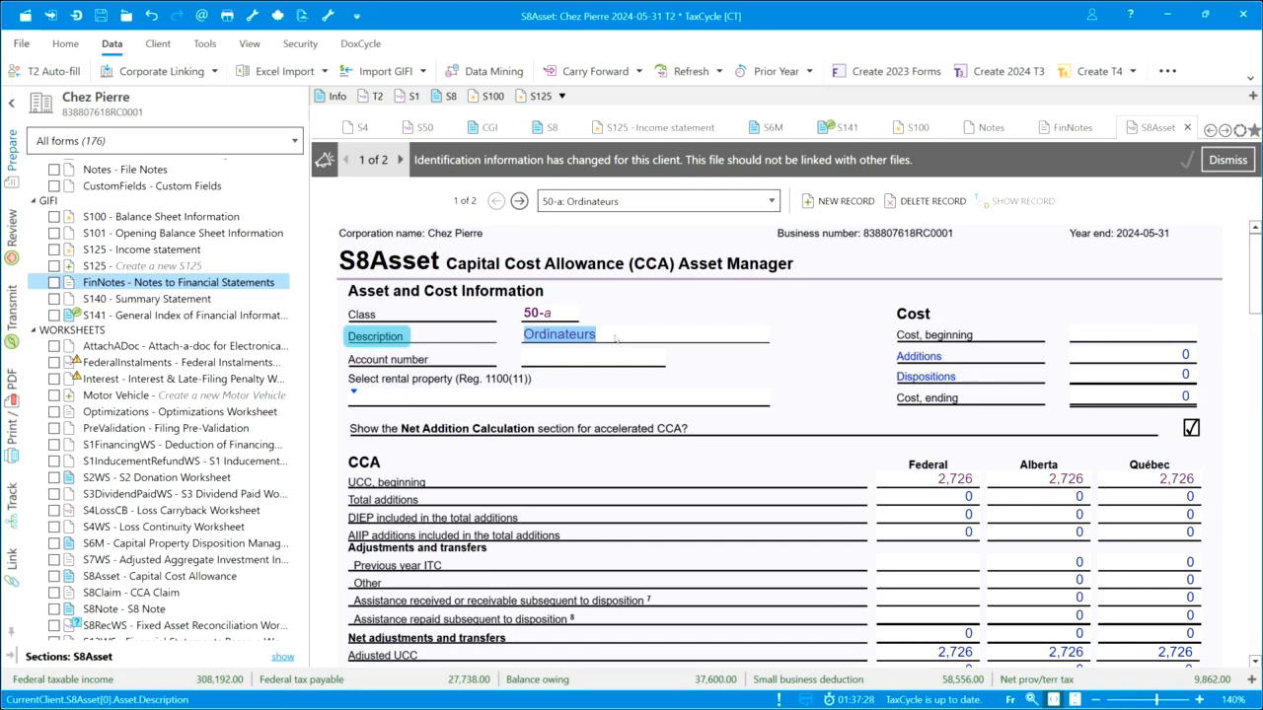
pyautogui.write('Computers')
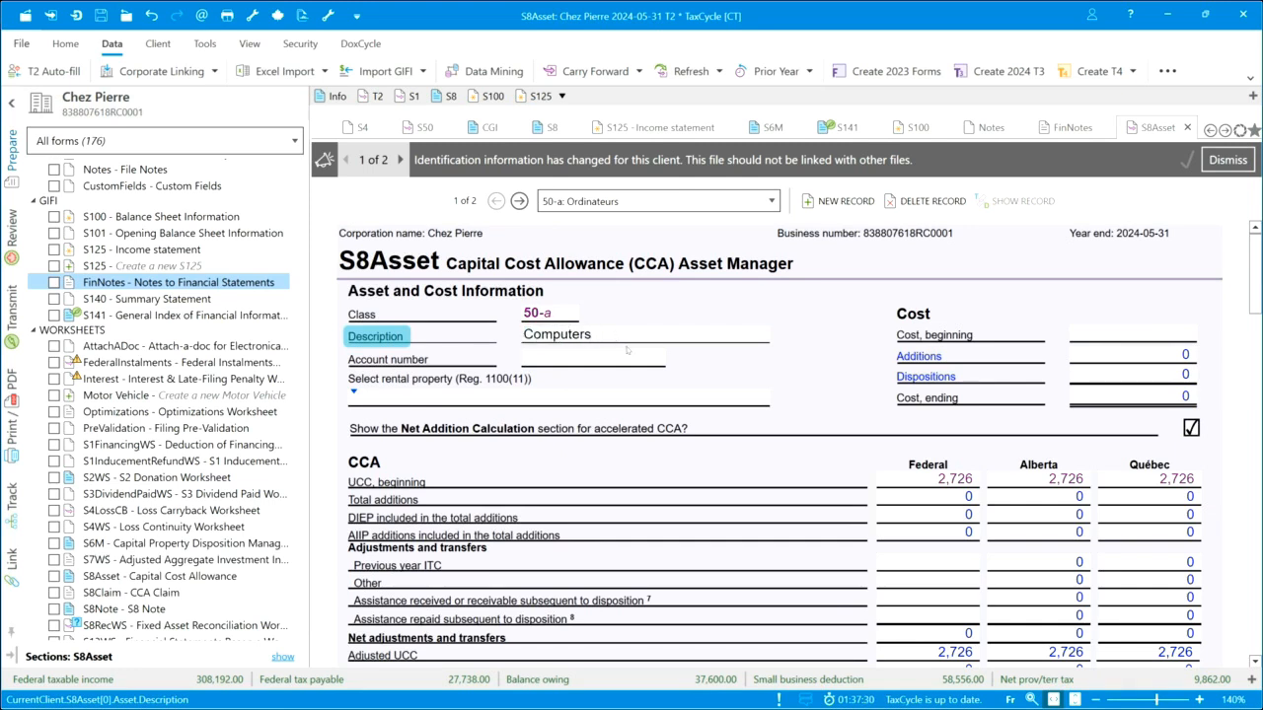
pyautogui.click(931, 479)
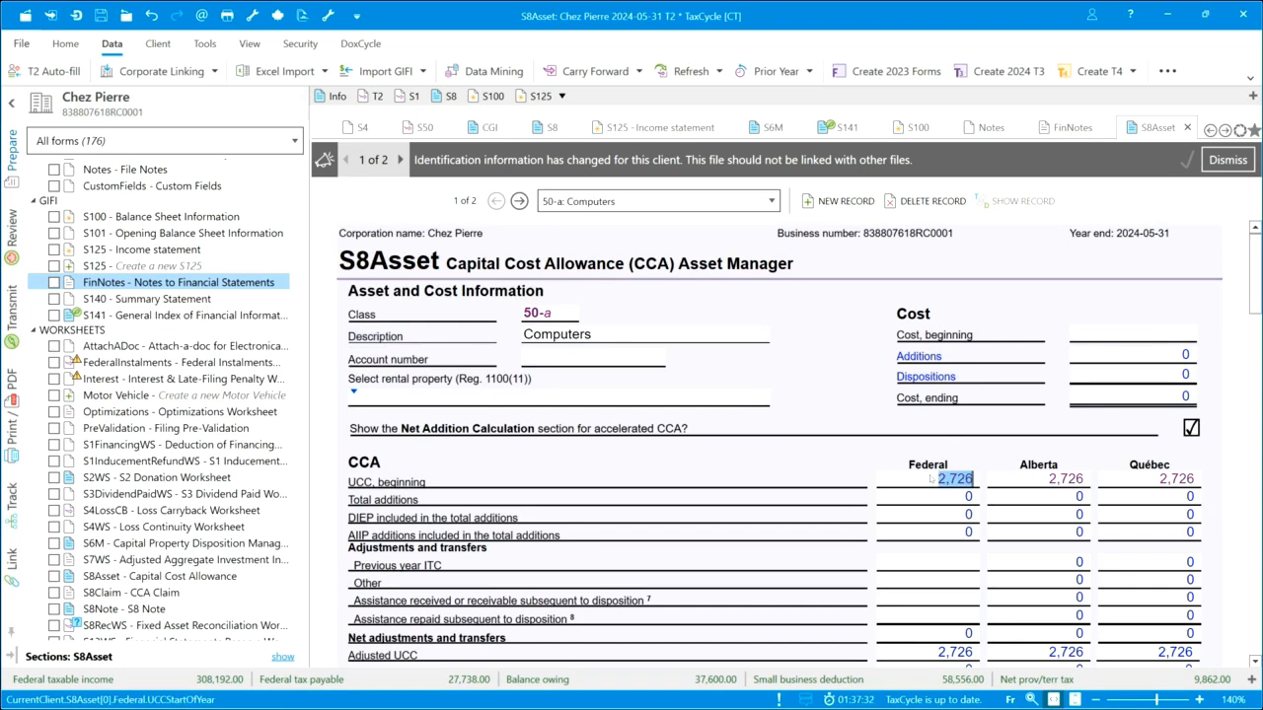
pyautogui.write('2409')
pyautogui.press('Tab')
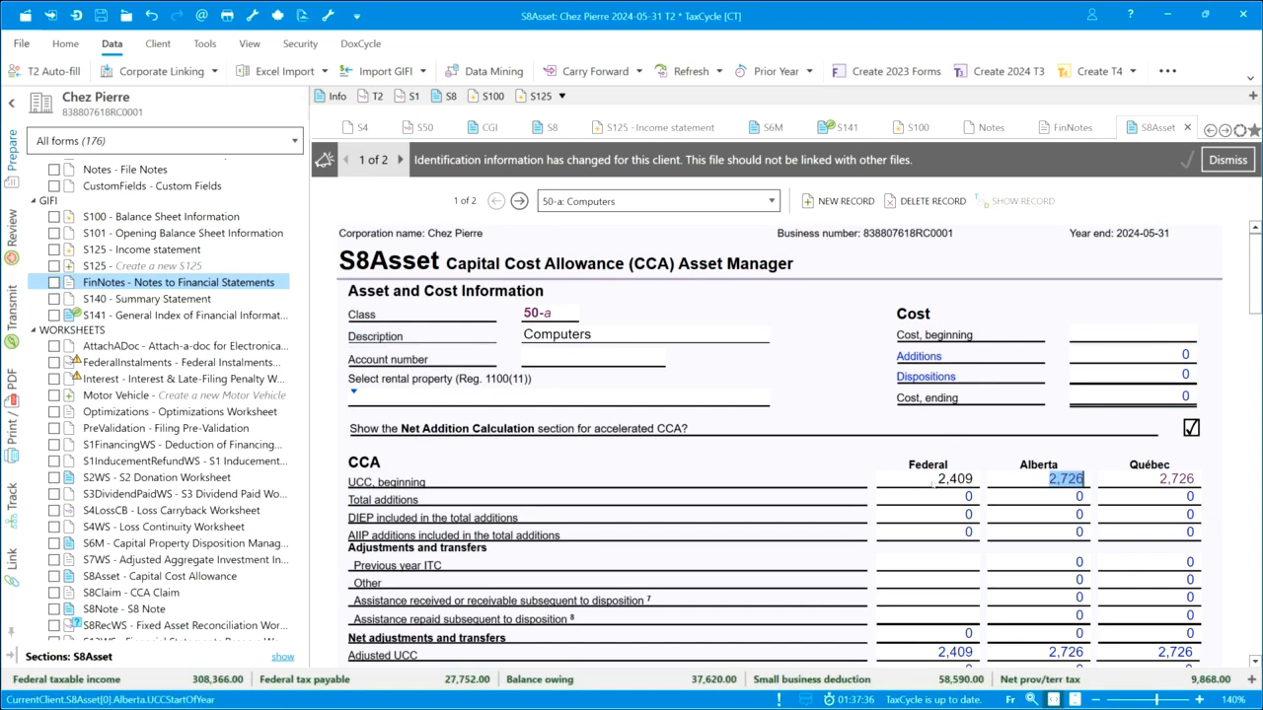
pyautogui.click(925, 485)
pyautogui.hotkey('ctrl', 'c')
pyautogui.click(1006, 483)
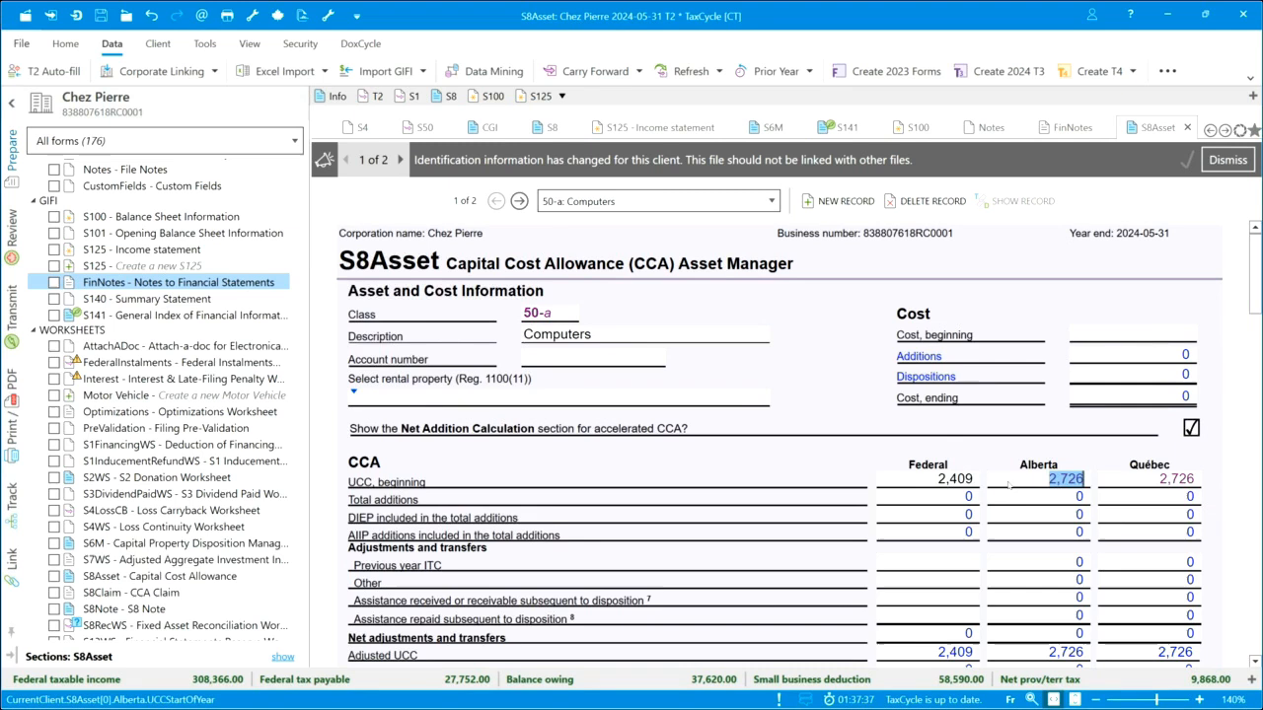
pyautogui.hotkey('ctrl', 'v')
pyautogui.click(1113, 484)
pyautogui.hotkey('ctrl', 'v')
# Set the class 50-a asset's beginning cost to 5,354
pyautogui.click(1130, 339)
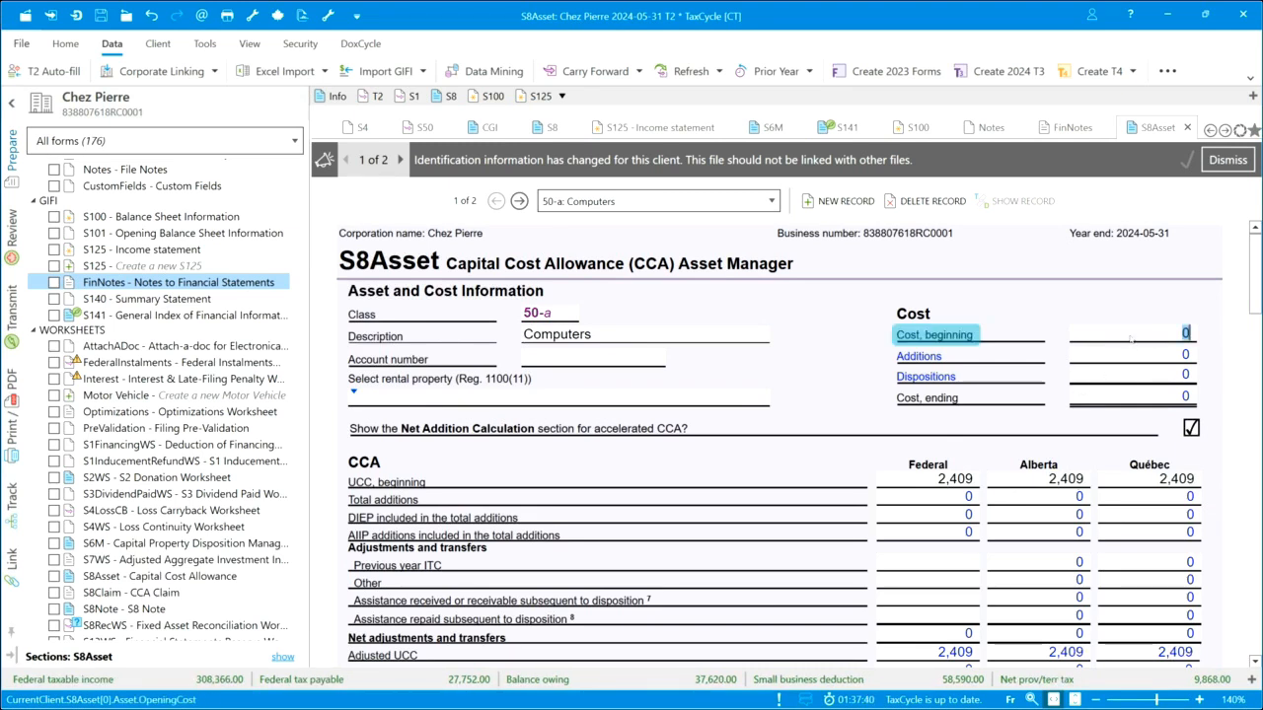
pyautogui.write('5354')
pyautogui.press('Tab')
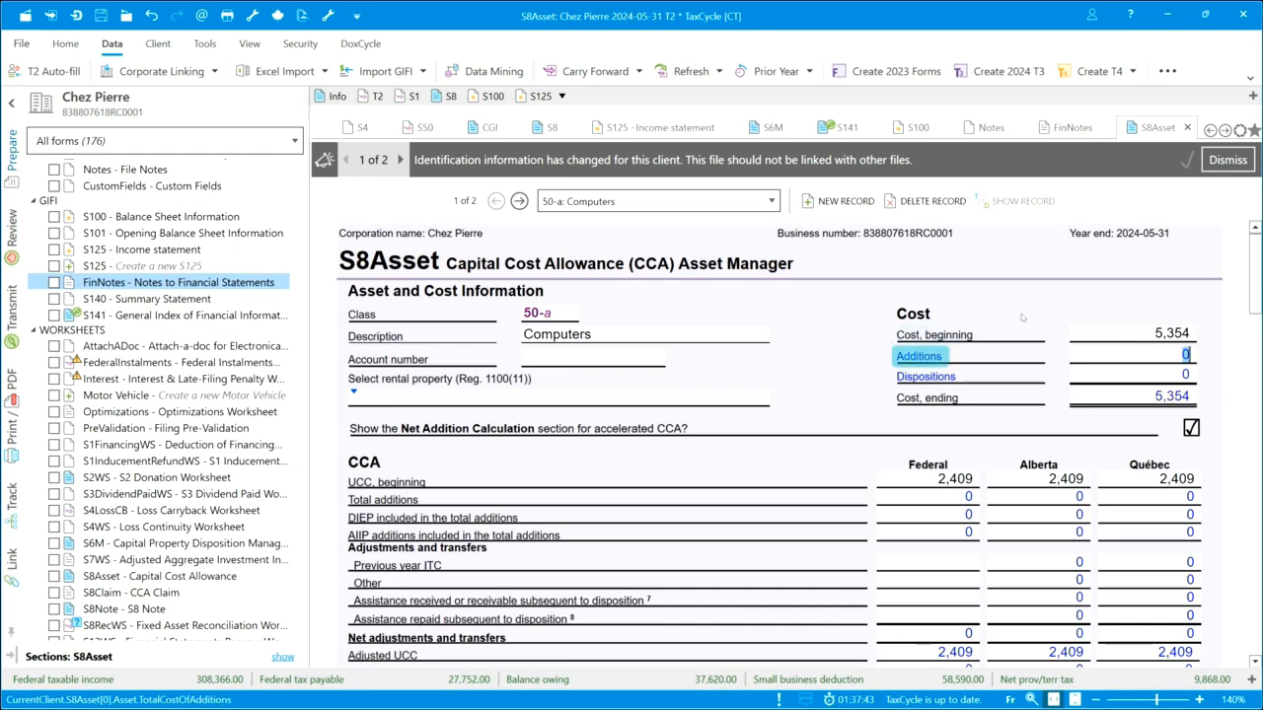
# Create a new S8Asset record with class 53-a and the description "Equipment"
pyautogui.click(844, 203)
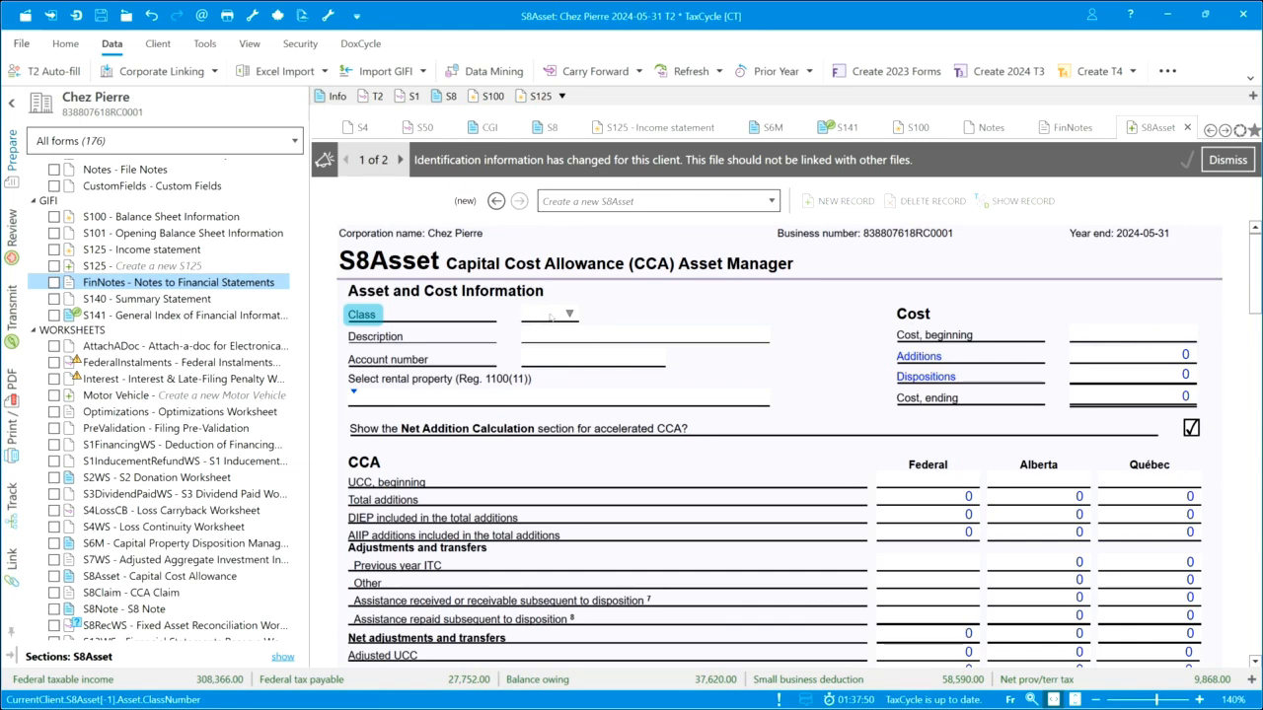
pyautogui.write('53-a')
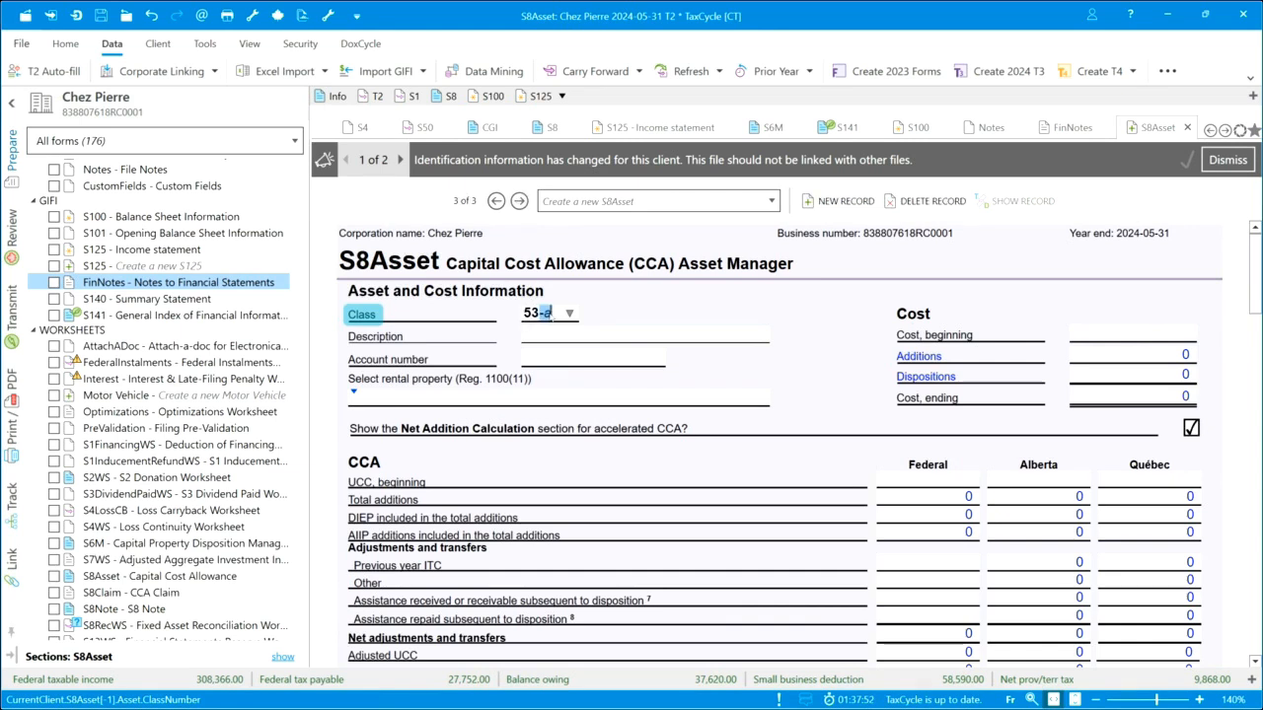
pyautogui.press('Tab')
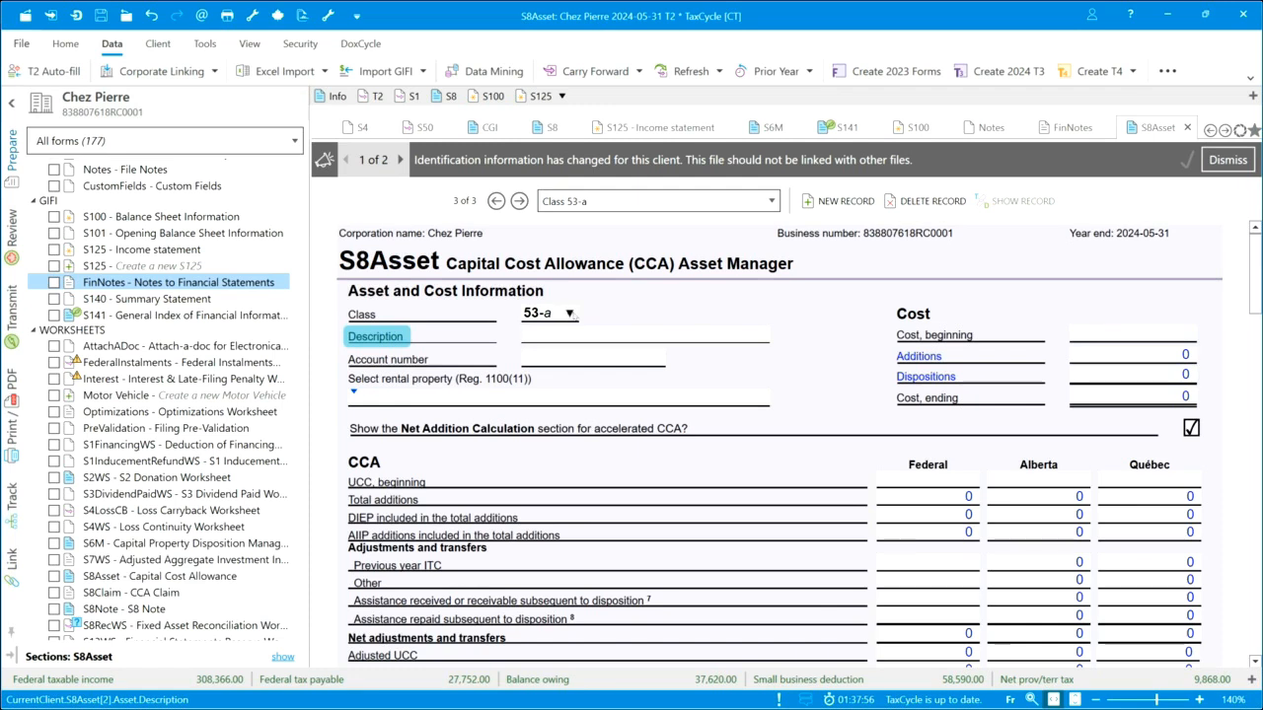
pyautogui.write('ipment')
# Record a current-year addition on the class 53-a asset described as "Equipment", with a cost of 60,874 and transaction date 2023/11/01
pyautogui.scroll(-10, 664, 449)
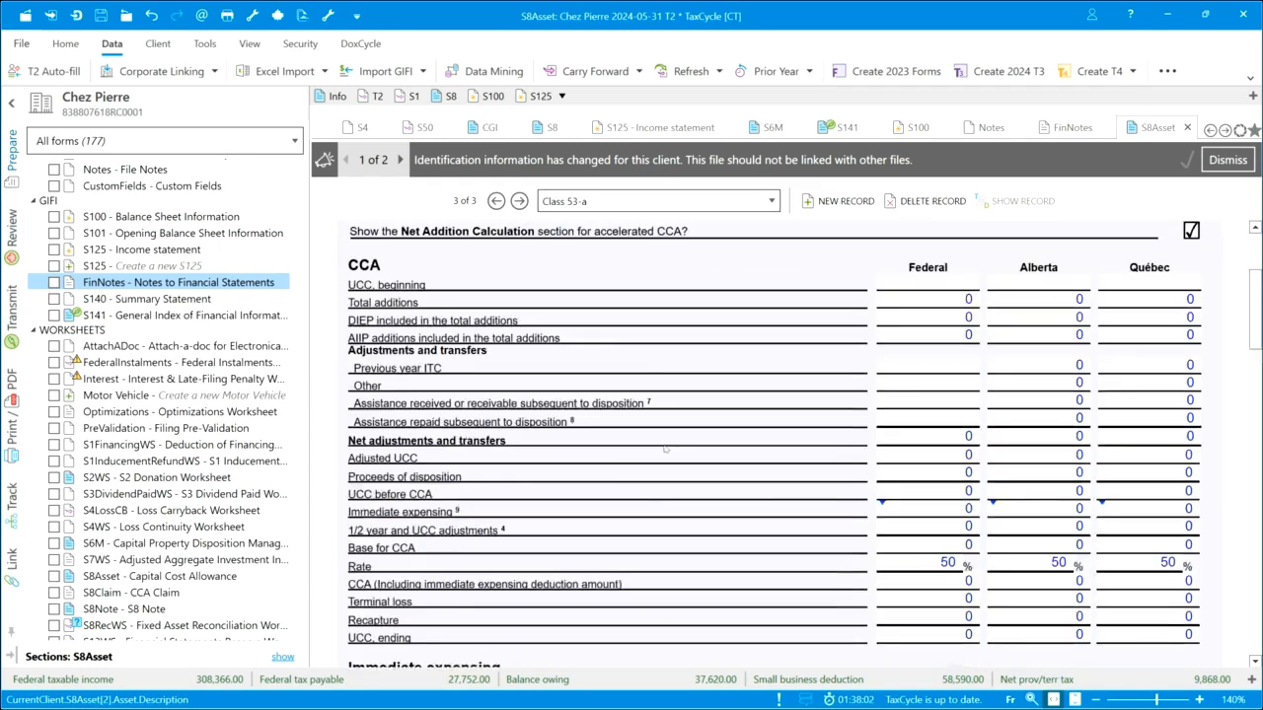
pyautogui.scroll(-10, 663, 449)
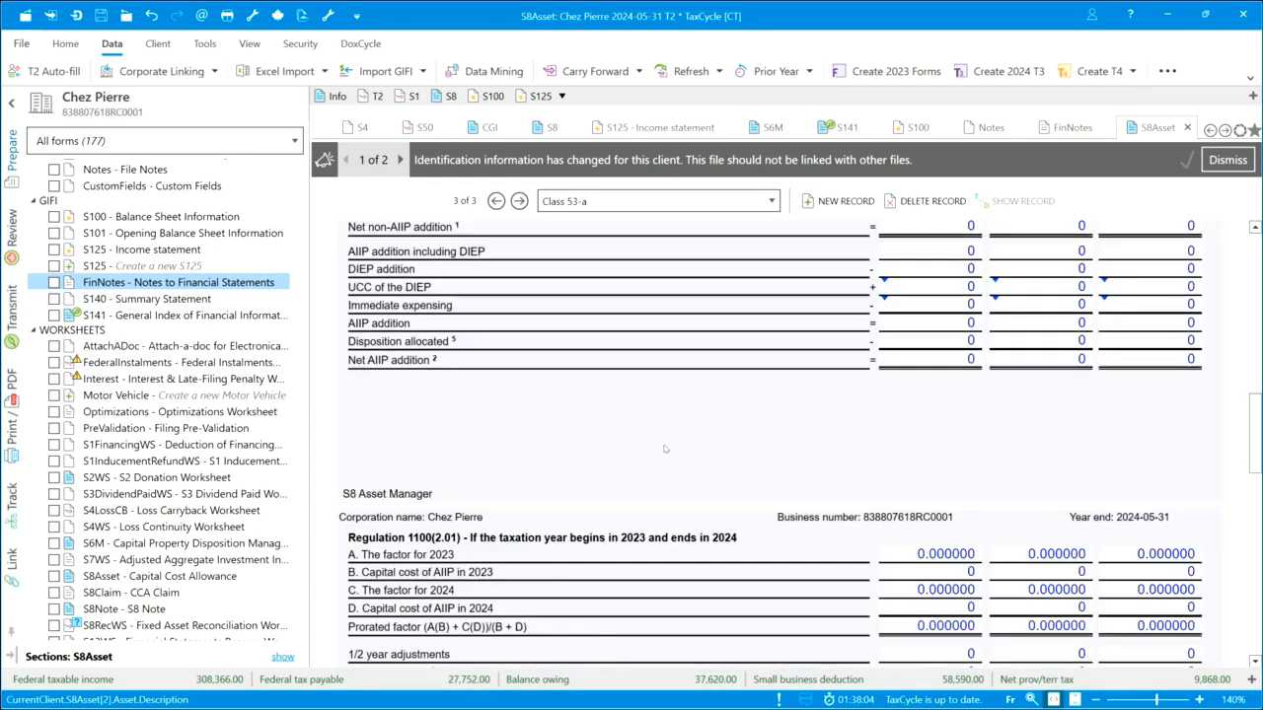
pyautogui.scroll(-5, 664, 449)
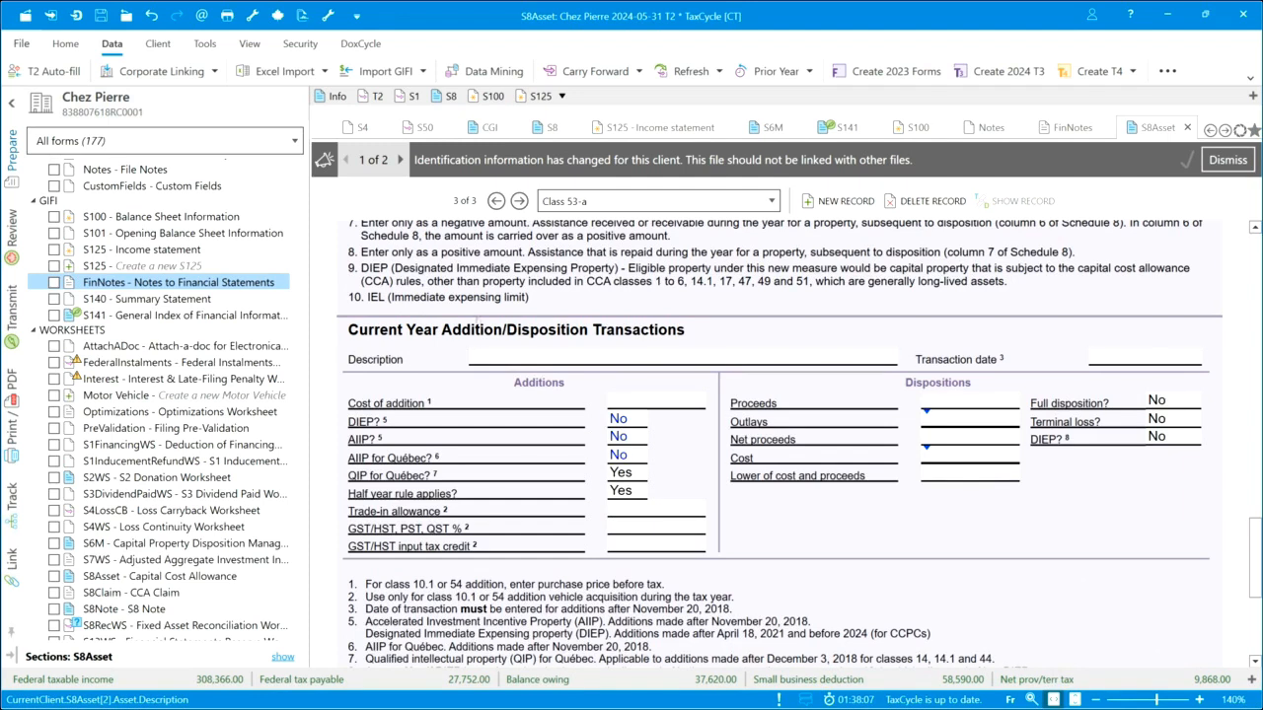
pyautogui.click(516, 359)
pyautogui.write('Equipment')
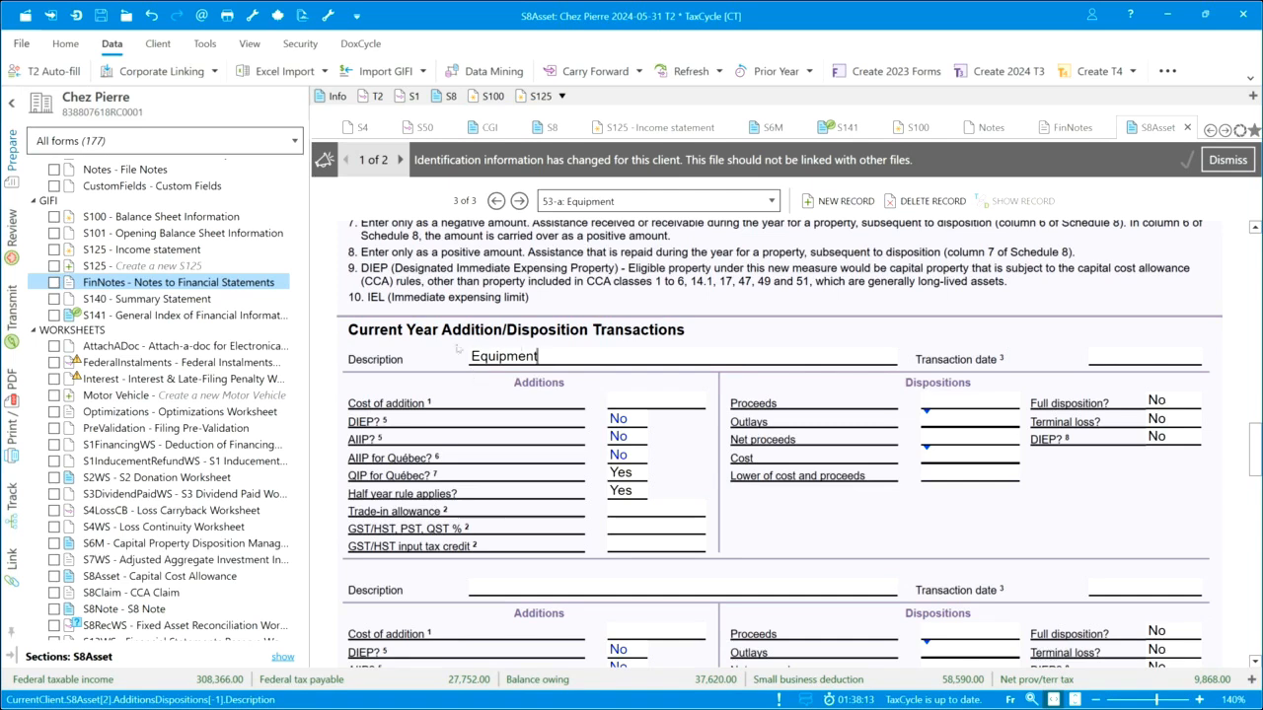
pyautogui.click(679, 402)
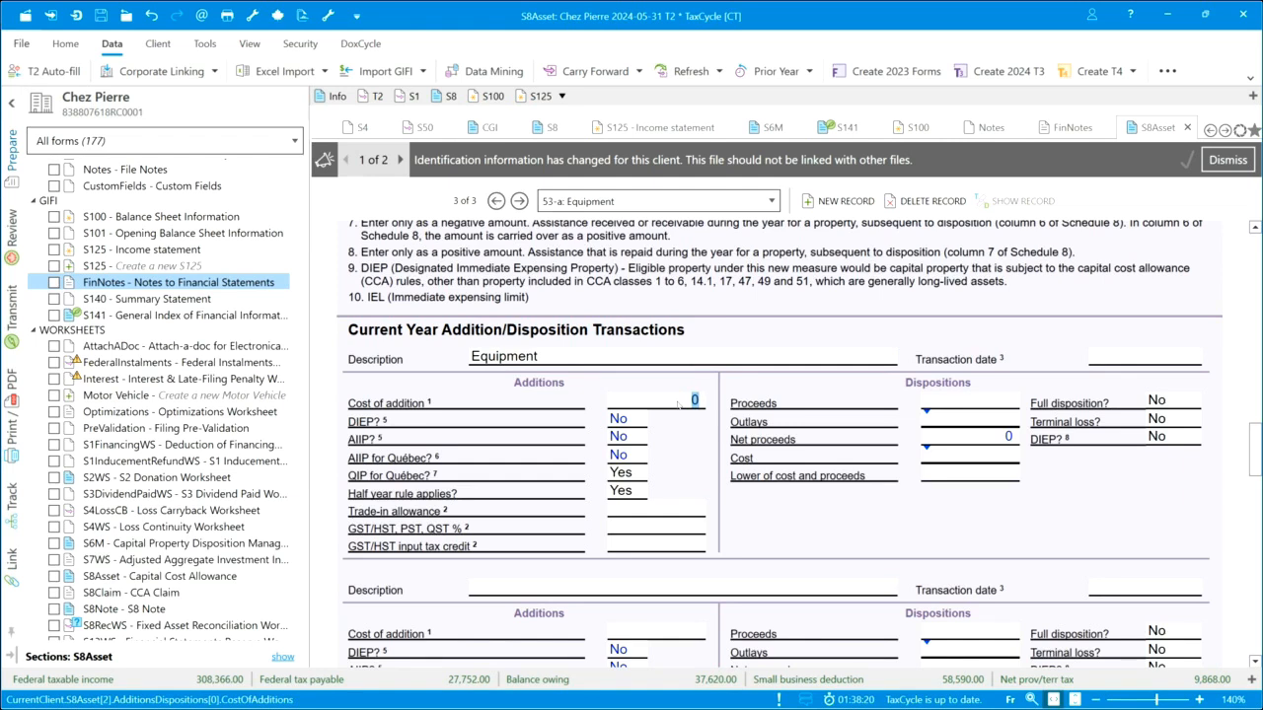
pyautogui.write('60874')
pyautogui.click(1135, 359)
pyautogui.write('20')
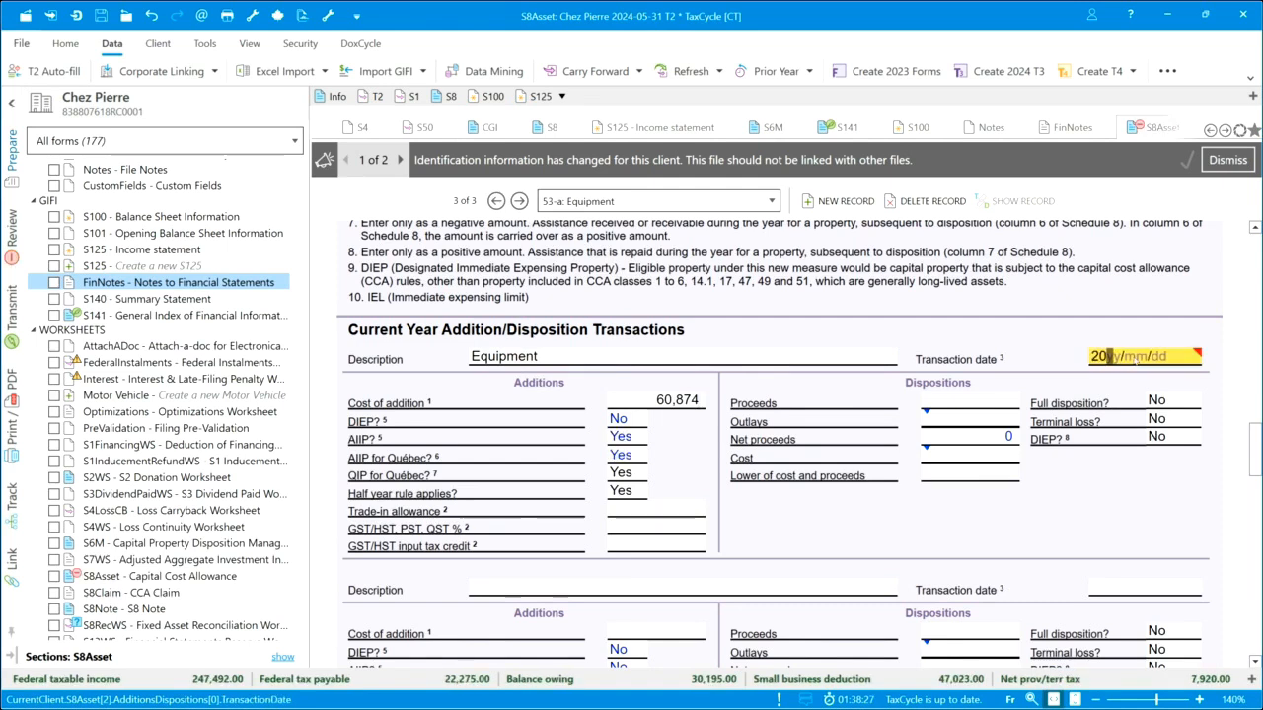
pyautogui.write('23/11/01')
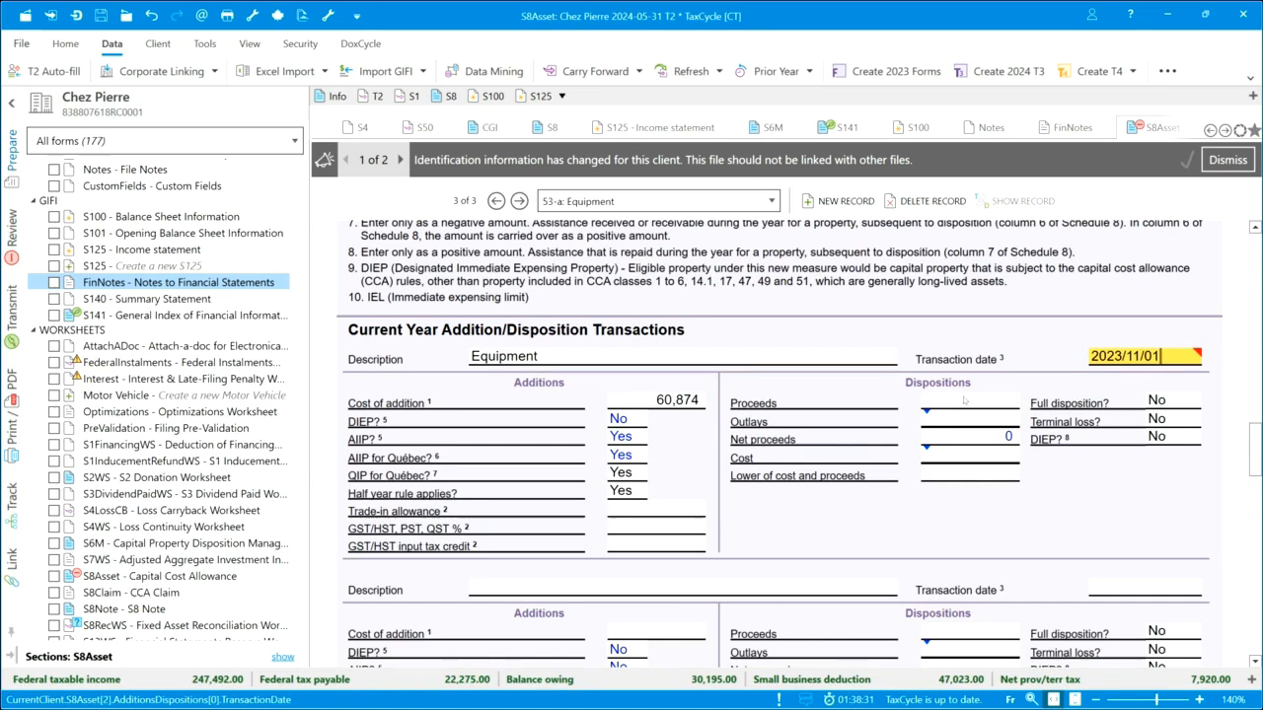
pyautogui.press('Tab')
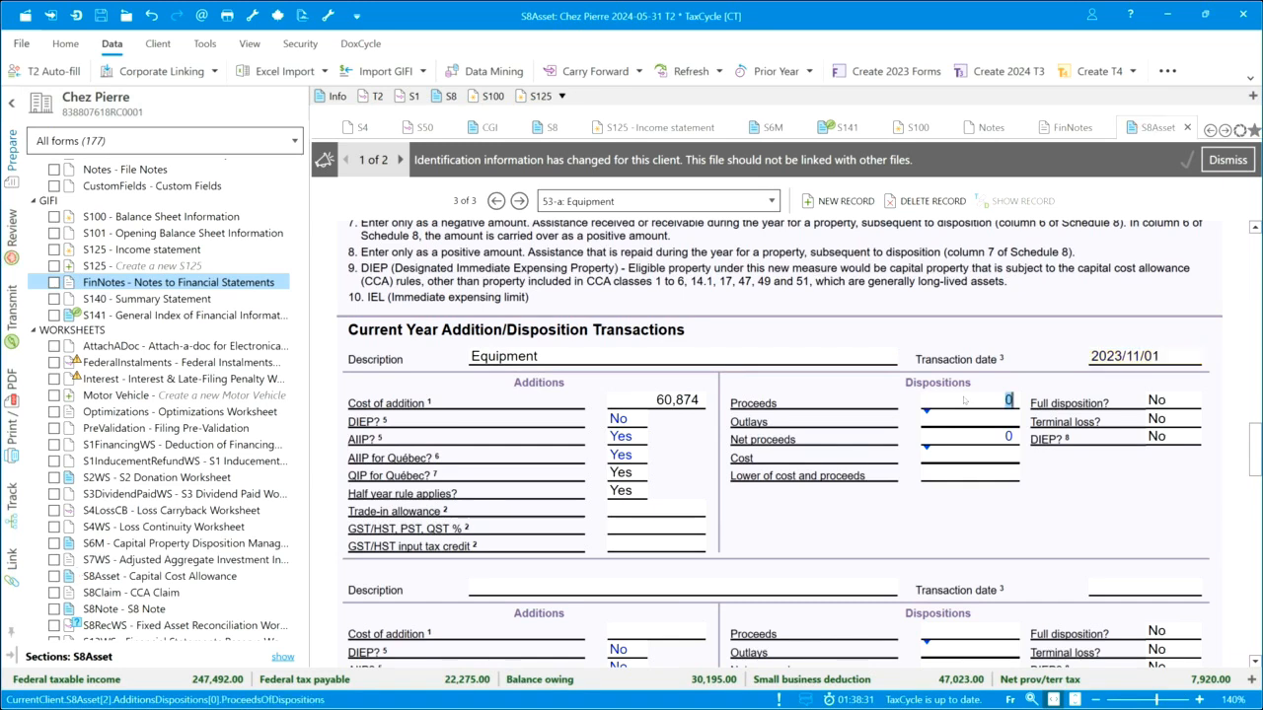
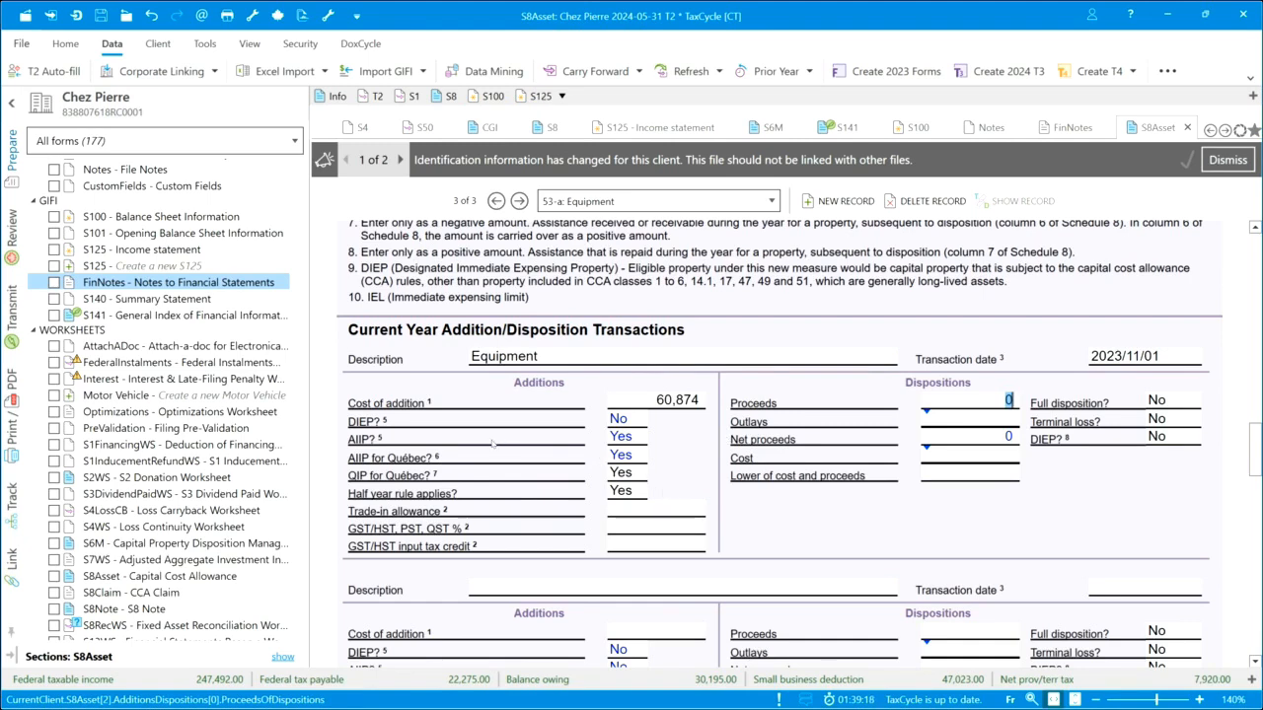
# Filter the forms list to used forms and open the S8RecWS Fixed Asset Reconciliation Worksheet
pyautogui.scroll(10, 492, 443)
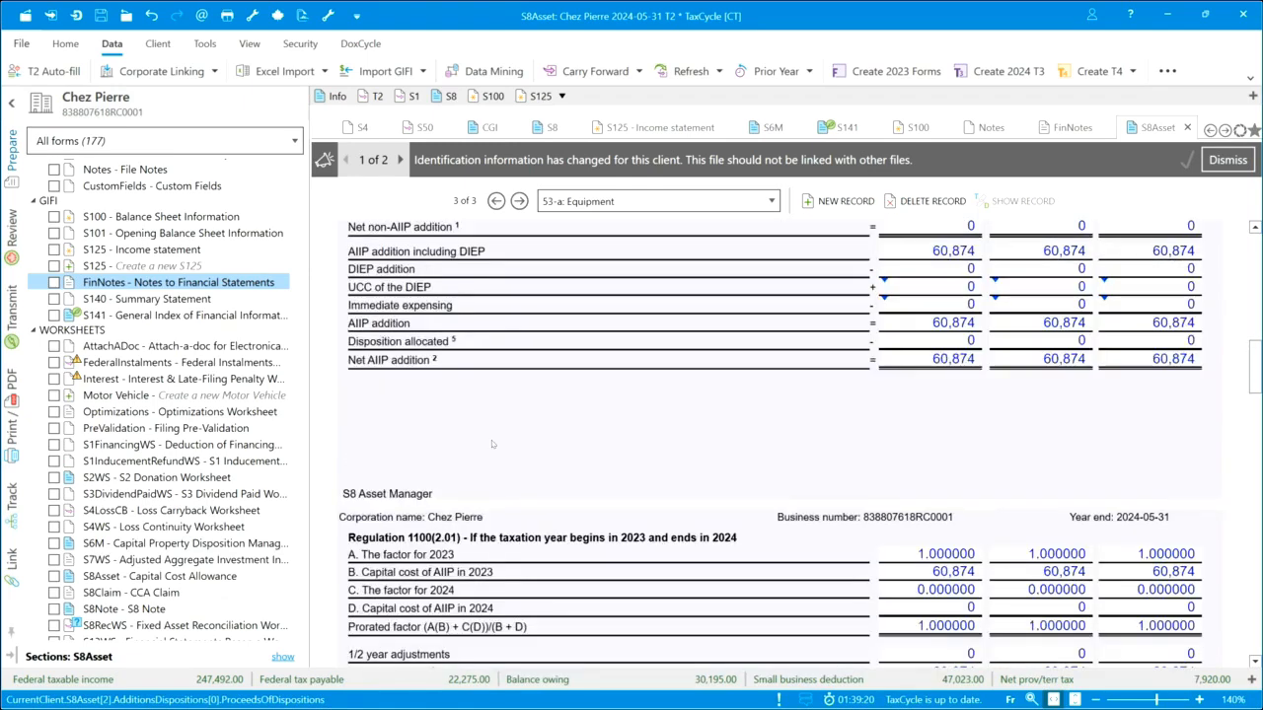
pyautogui.scroll(10, 492, 444)
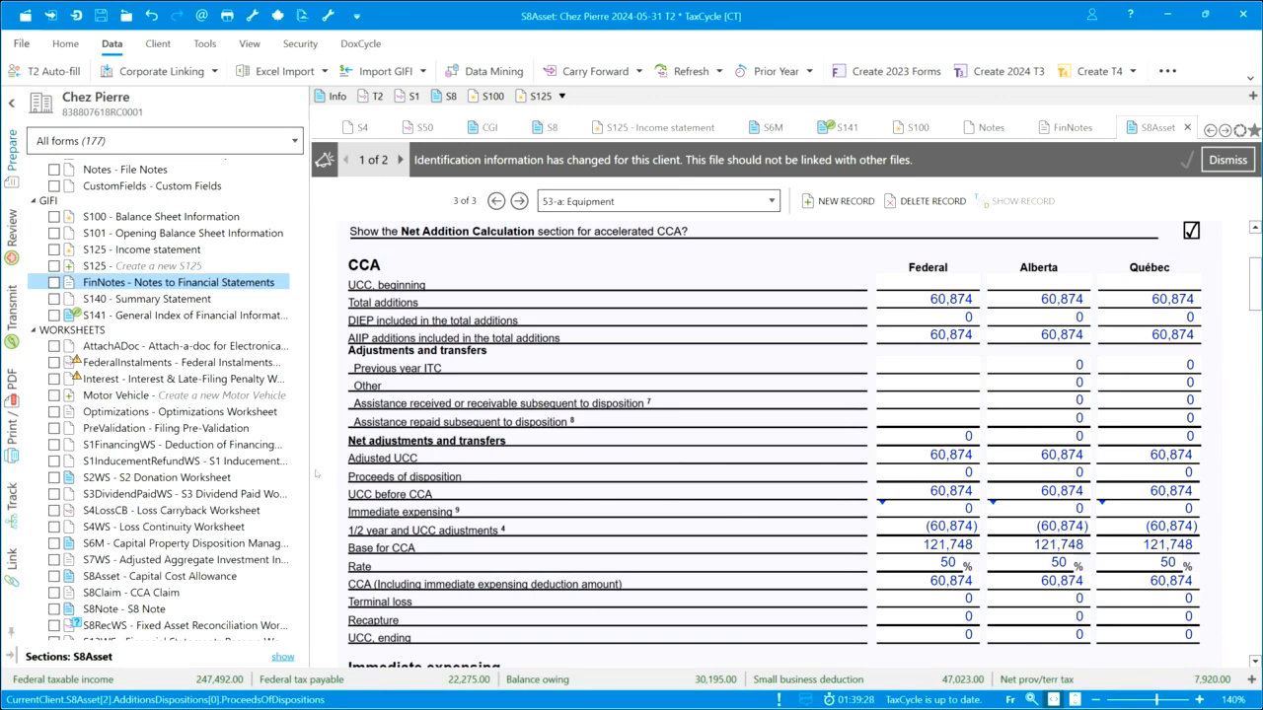
pyautogui.click(283, 144)
pyautogui.click(155, 202)
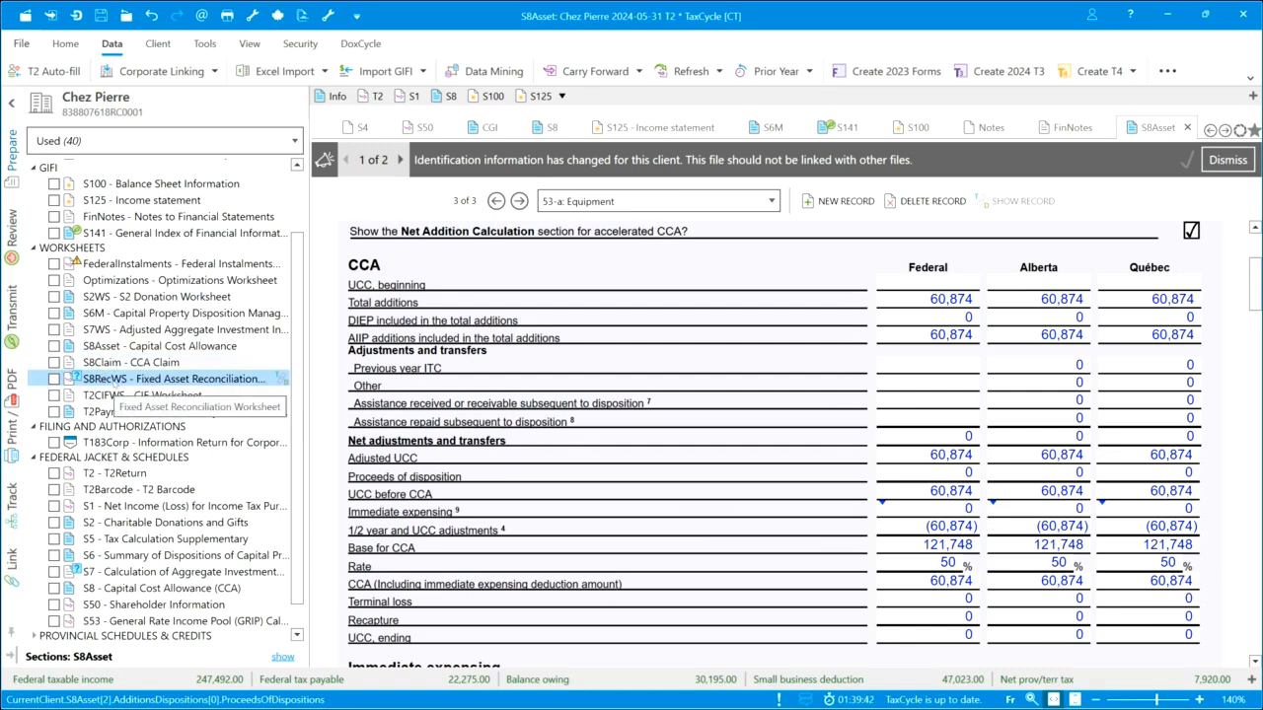
pyautogui.click(113, 382)
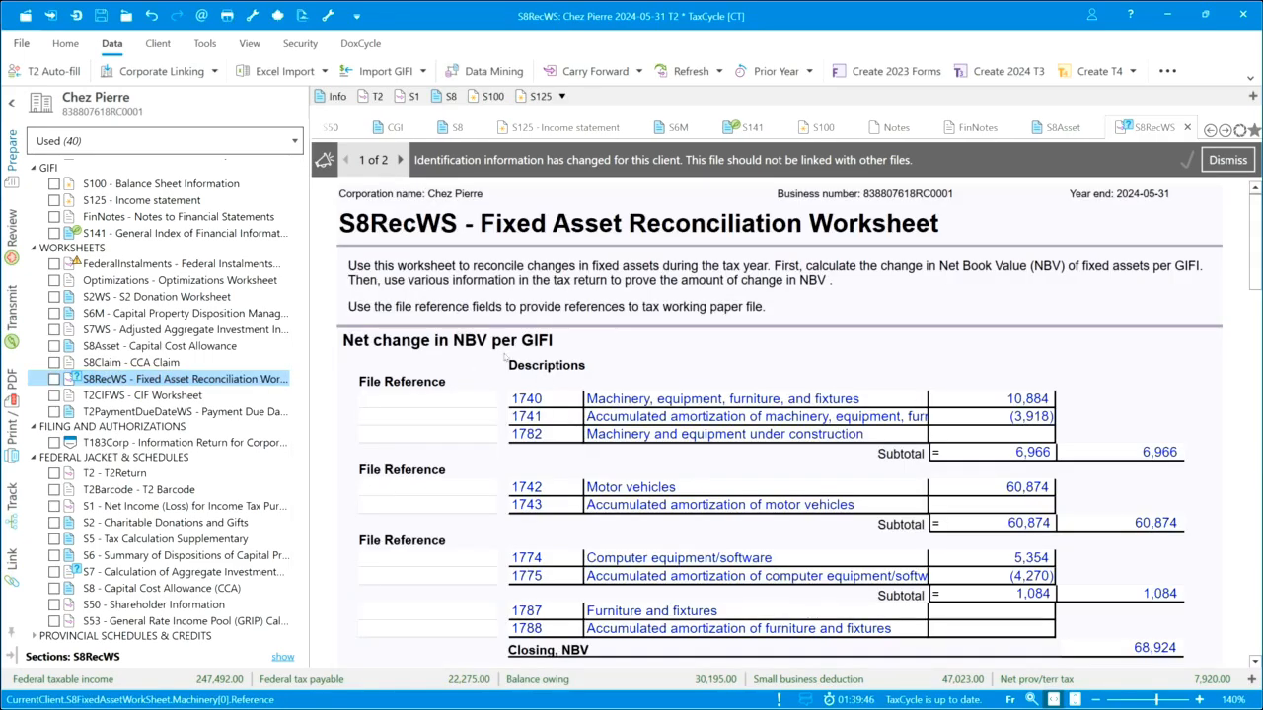
# Review the reconciliation worksheet's net book value changes, opening NBV, additions, adjustments and the difference between A and B
pyautogui.scroll(-2, 831, 443)
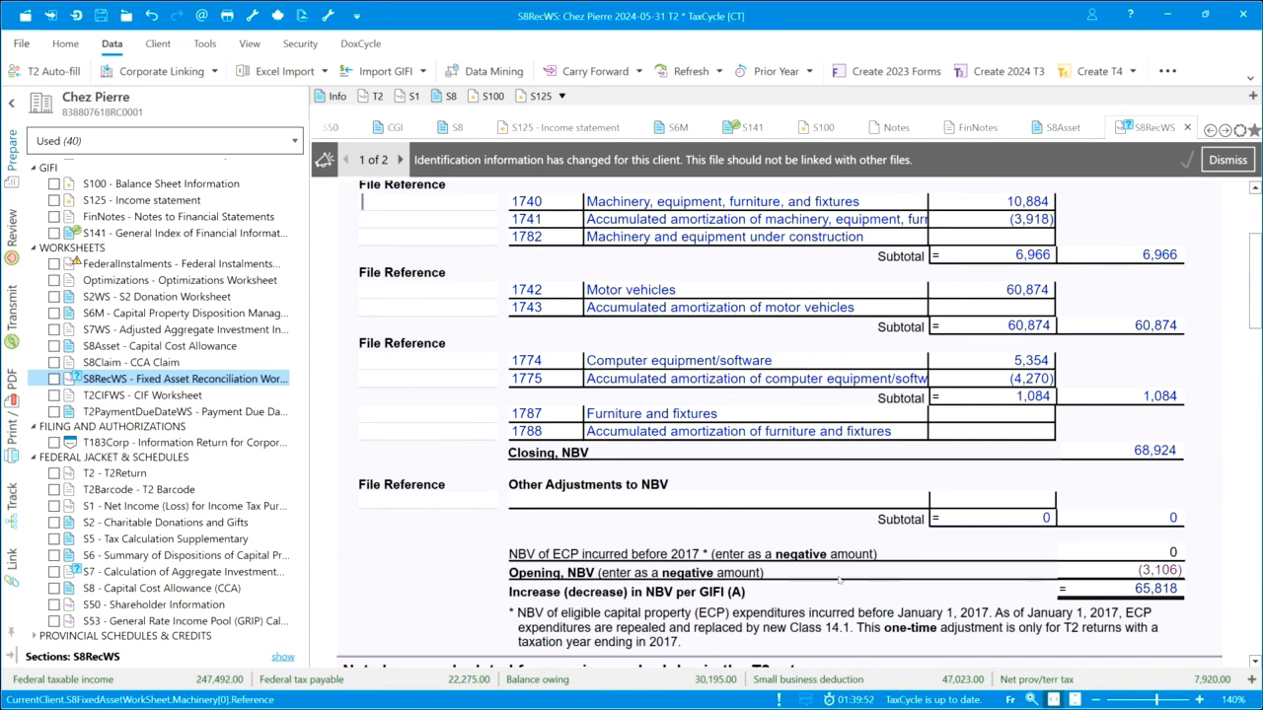
pyautogui.scroll(-3, 1036, 584)
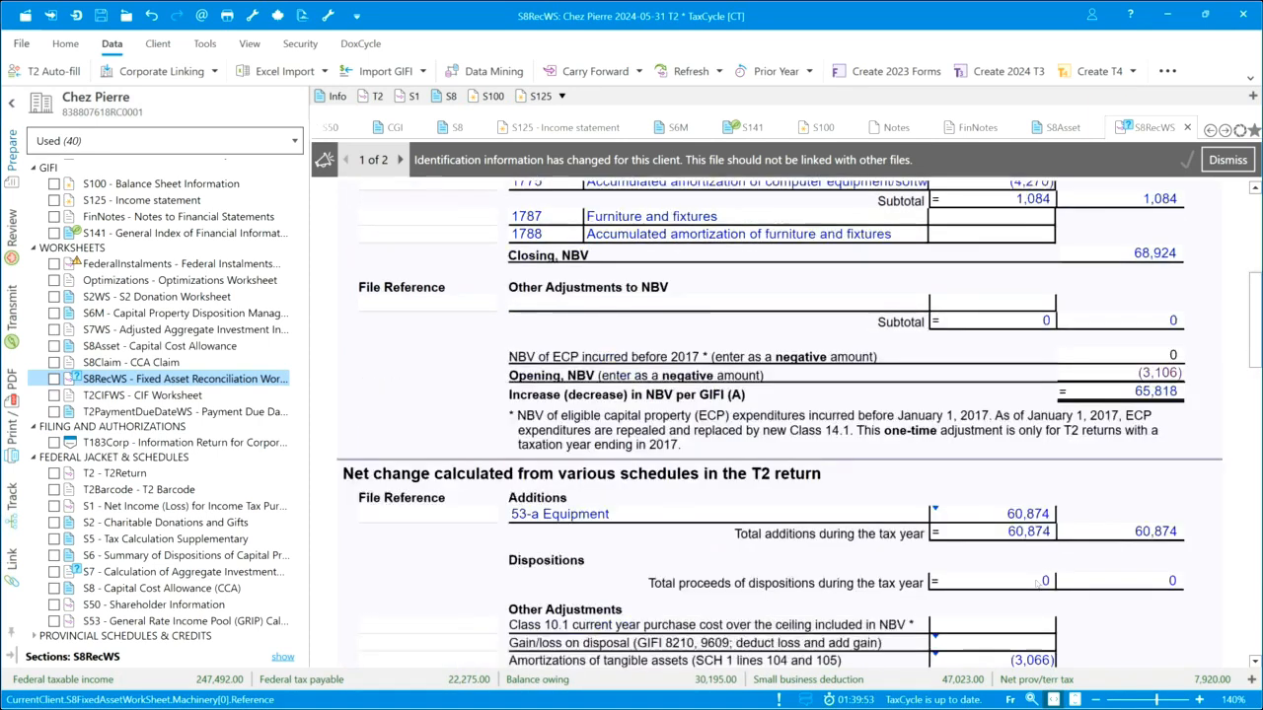
pyautogui.scroll(-2, 883, 520)
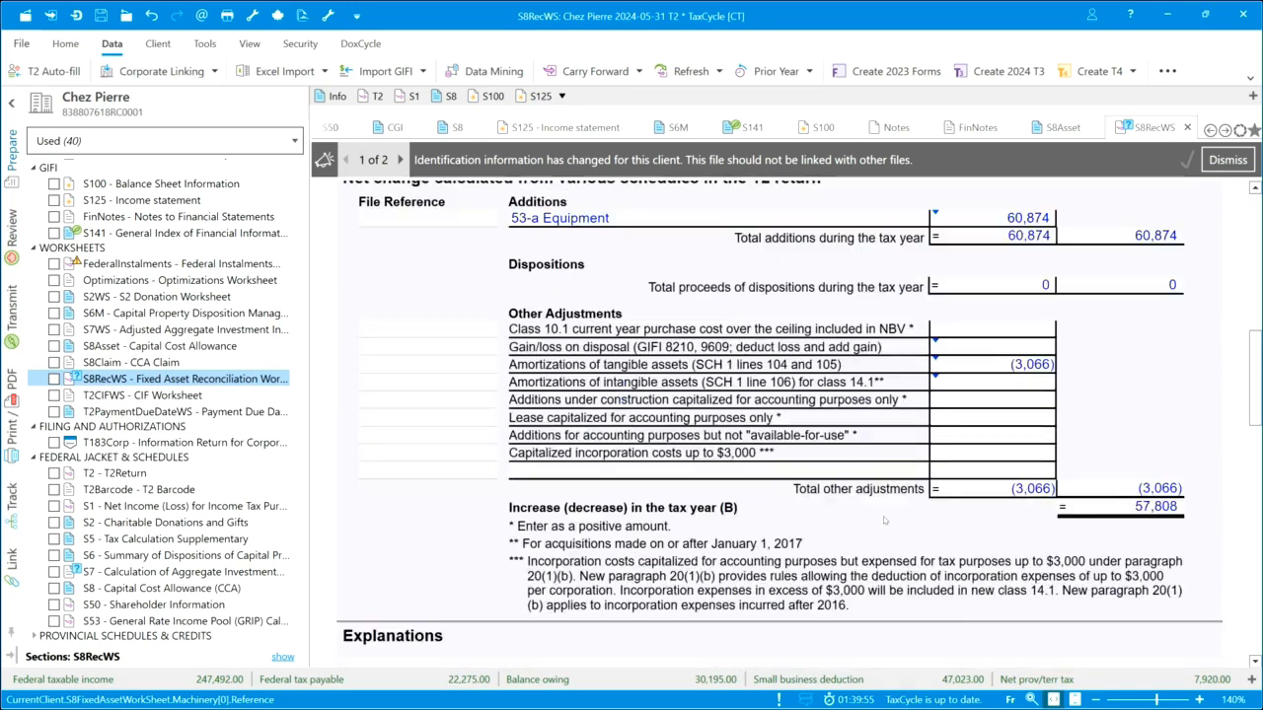
pyautogui.scroll(-2, 883, 520)
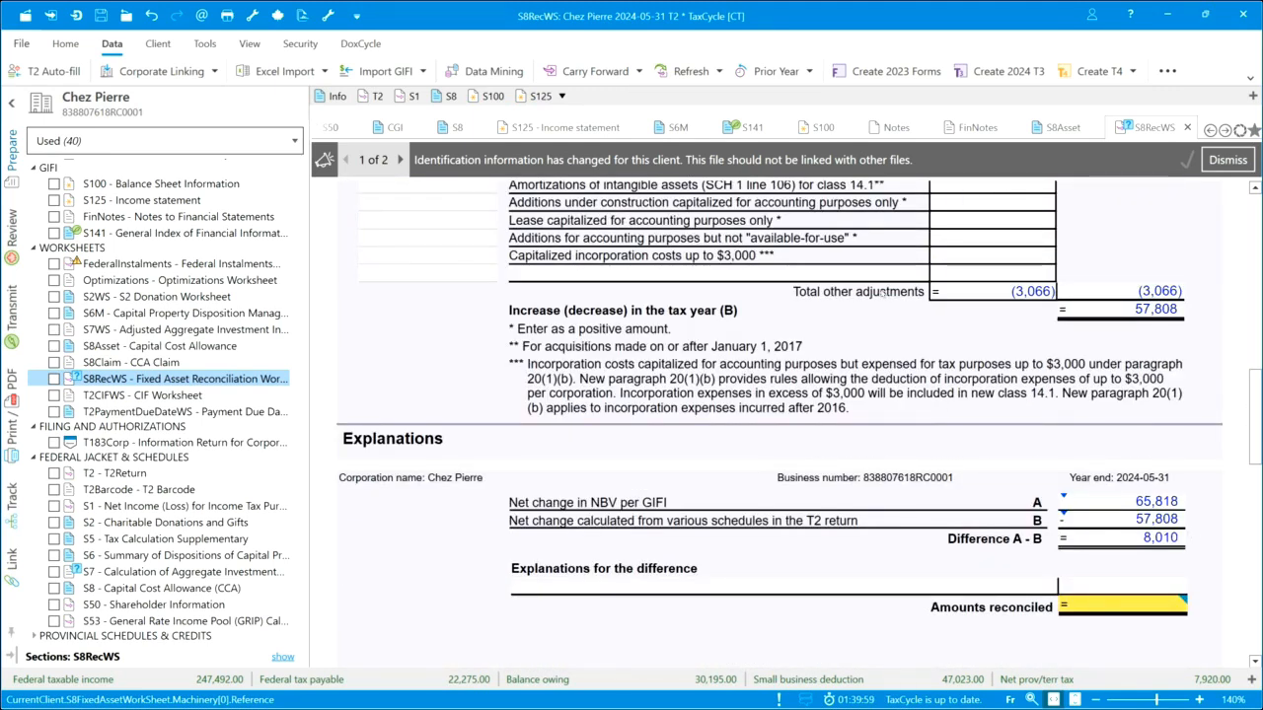
pyautogui.scroll(3, 933, 358)
pyautogui.scroll(1, 933, 357)
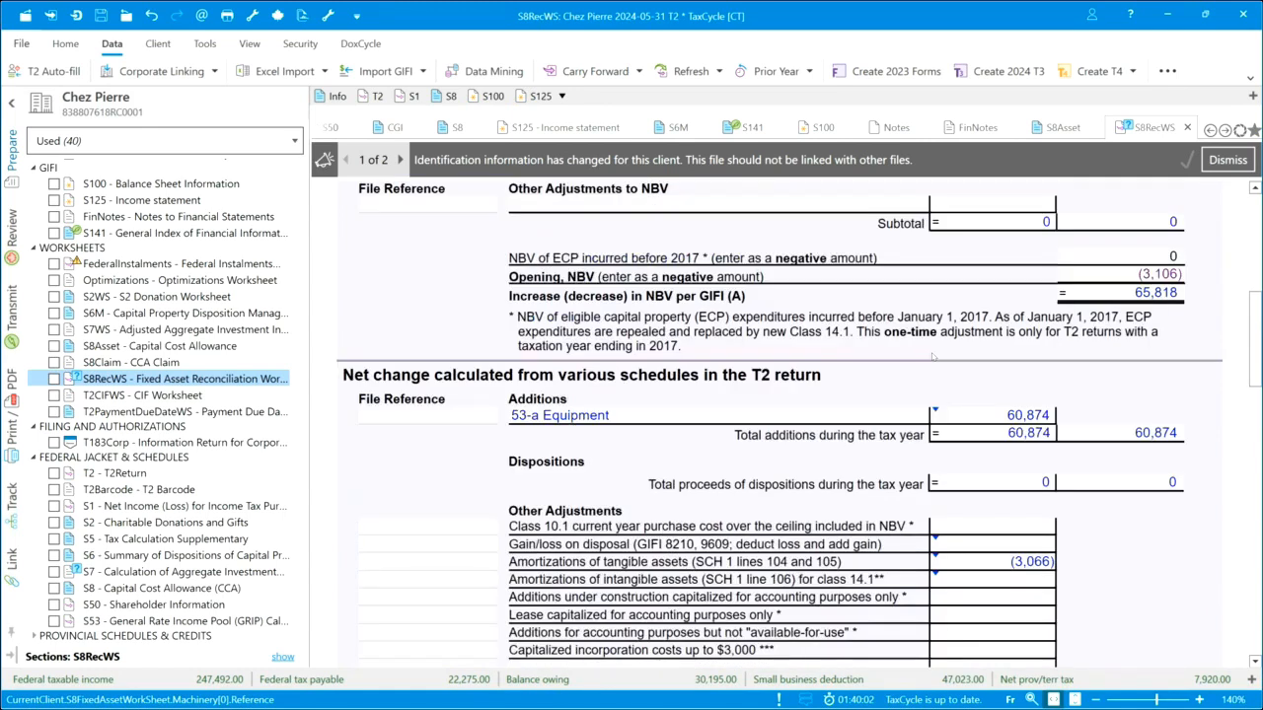
pyautogui.click(1069, 277)
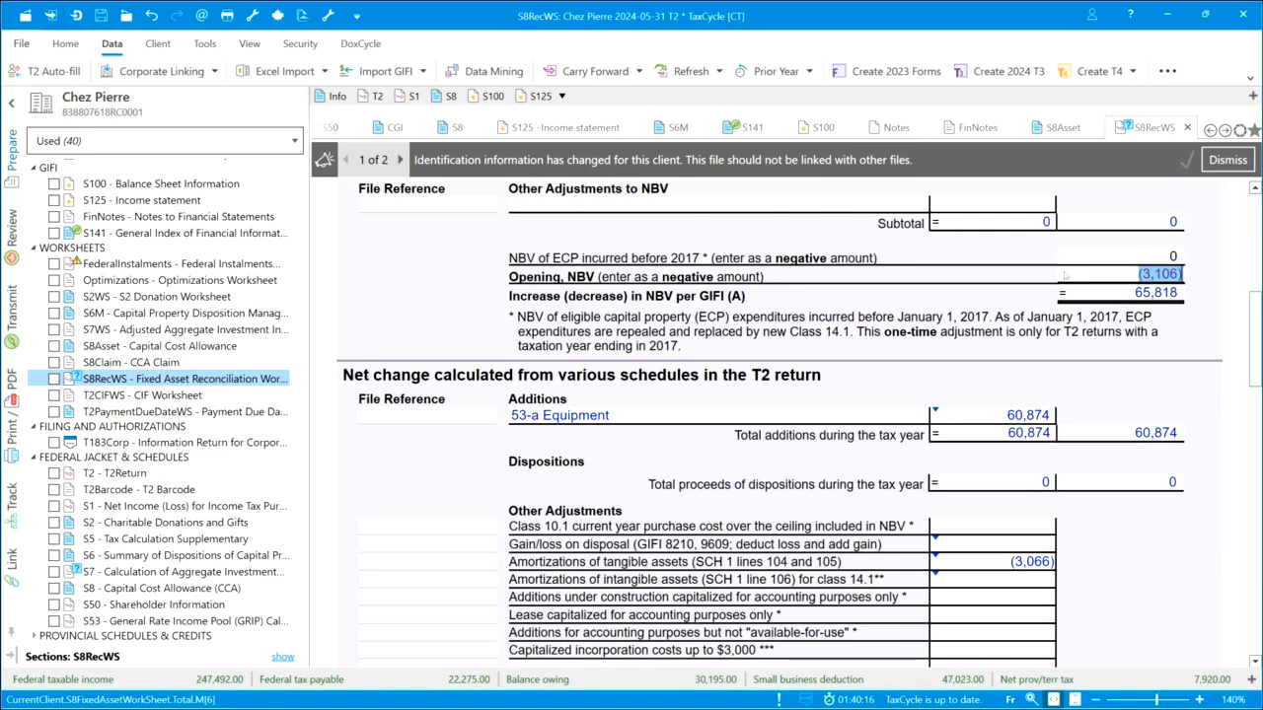
pyautogui.scroll(-3, 950, 340)
pyautogui.scroll(-4, 950, 340)
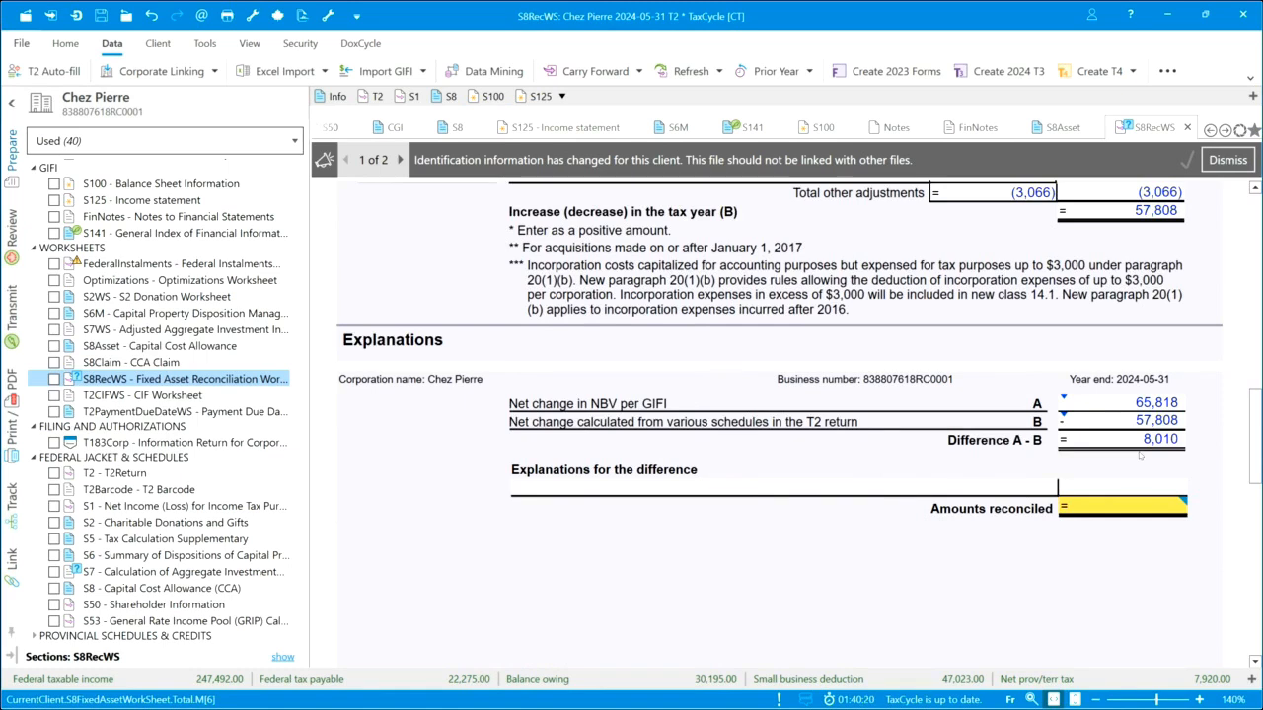
# Add a "Rounding" explanation for the difference with an amount of -8,010, and correct that amount to 8,010
pyautogui.click(939, 490)
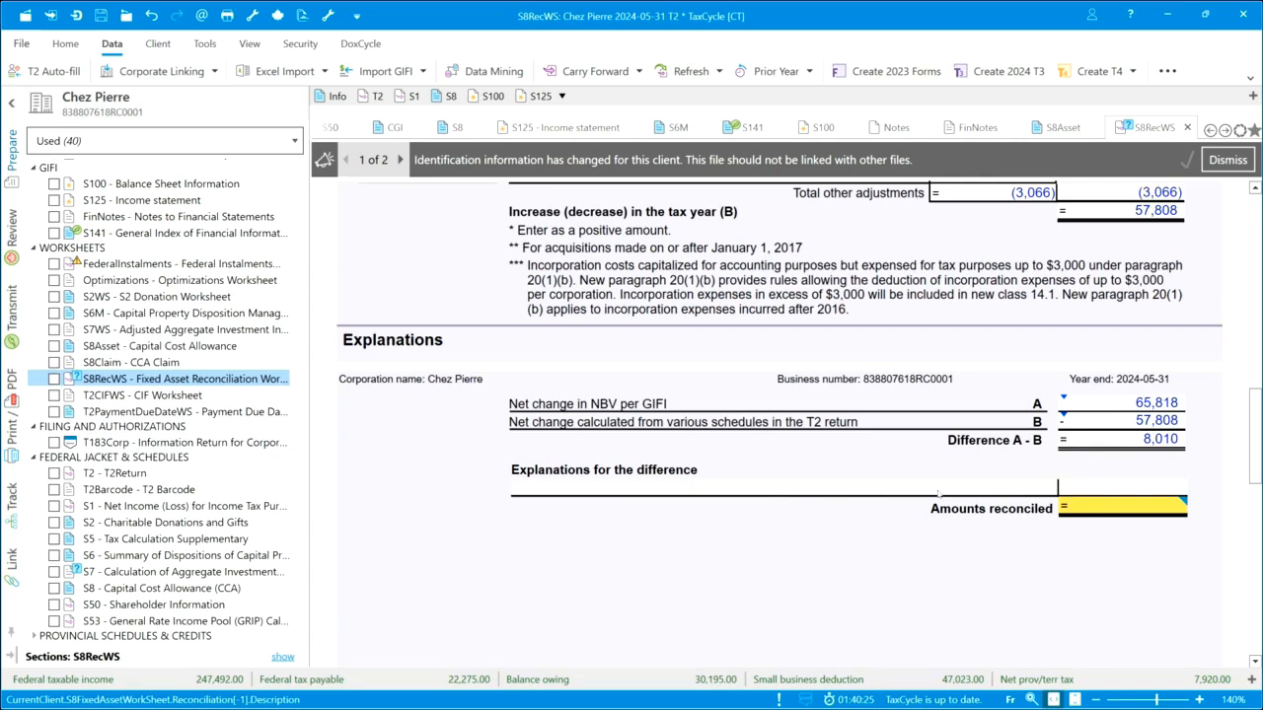
pyautogui.write('Rounding')
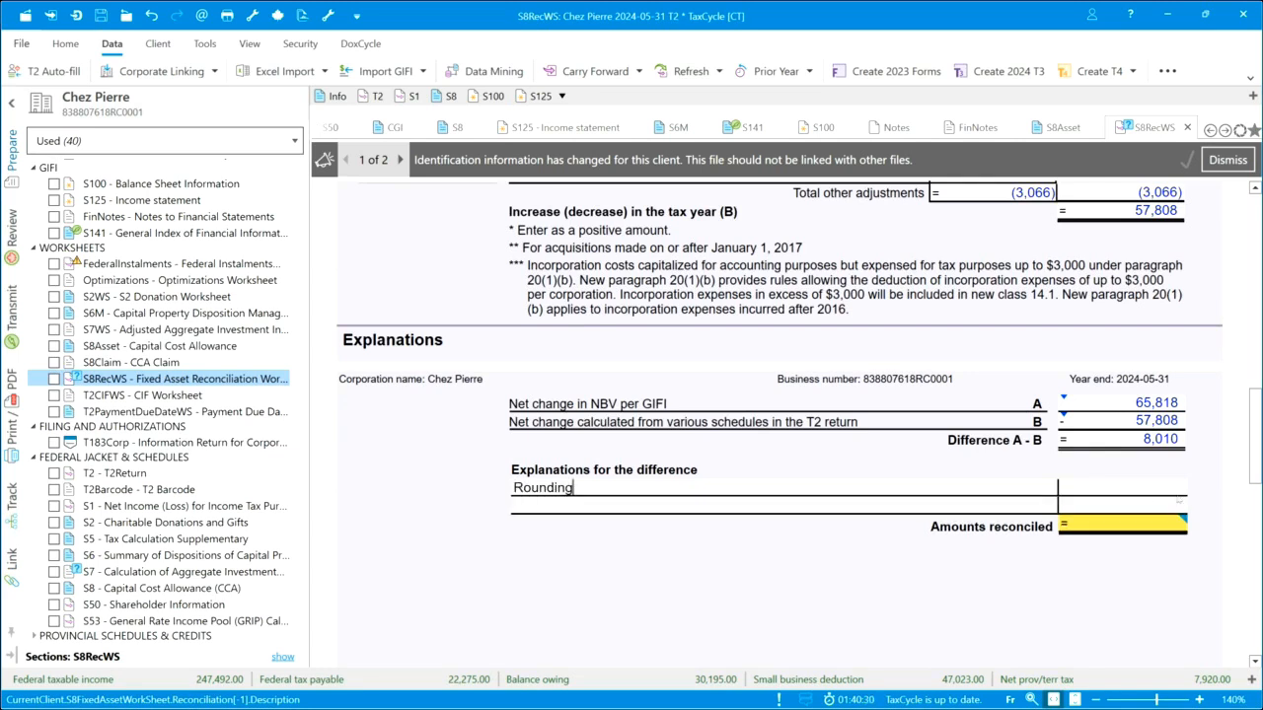
pyautogui.press('Tab')
pyautogui.write('-8010')
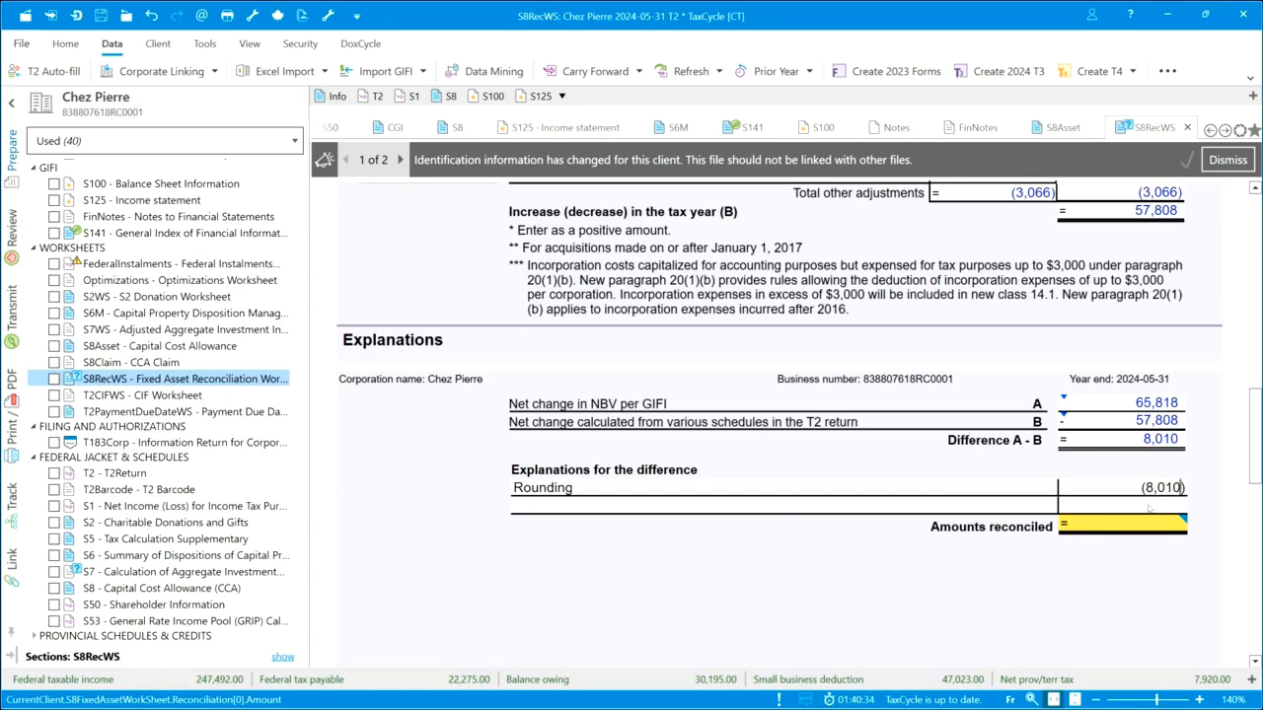
pyautogui.press('Return')
pyautogui.scroll(-2, 1048, 540)
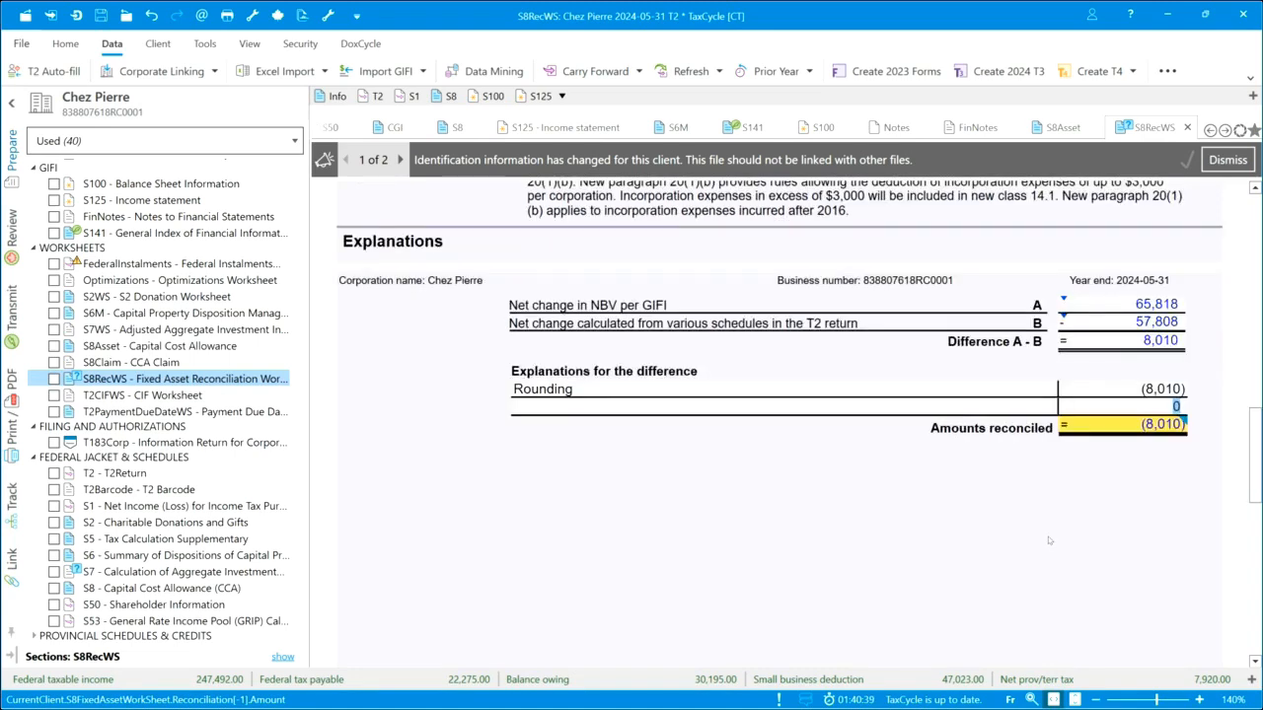
pyautogui.click(1075, 388)
pyautogui.write('8010')
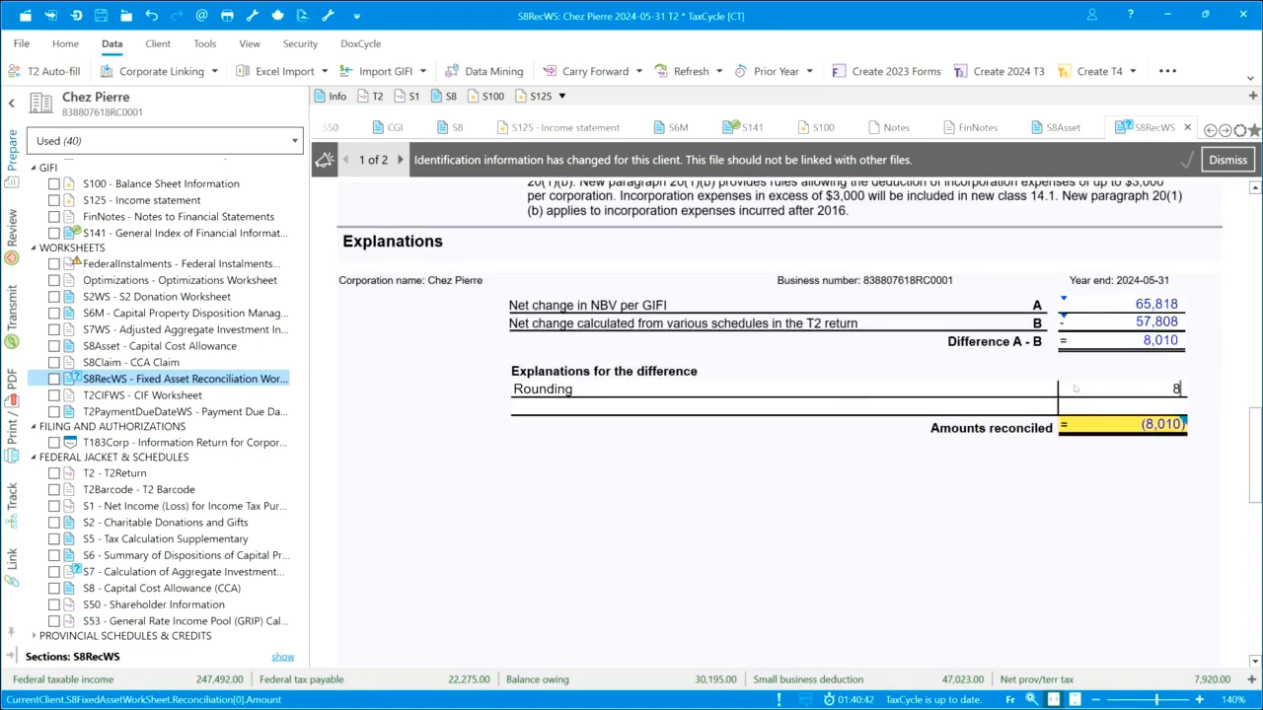
# Complete the 8,010 Rounding amount and review the CCA calculation on the S8 Capital Cost Allowance schedule
pyautogui.press('Return')
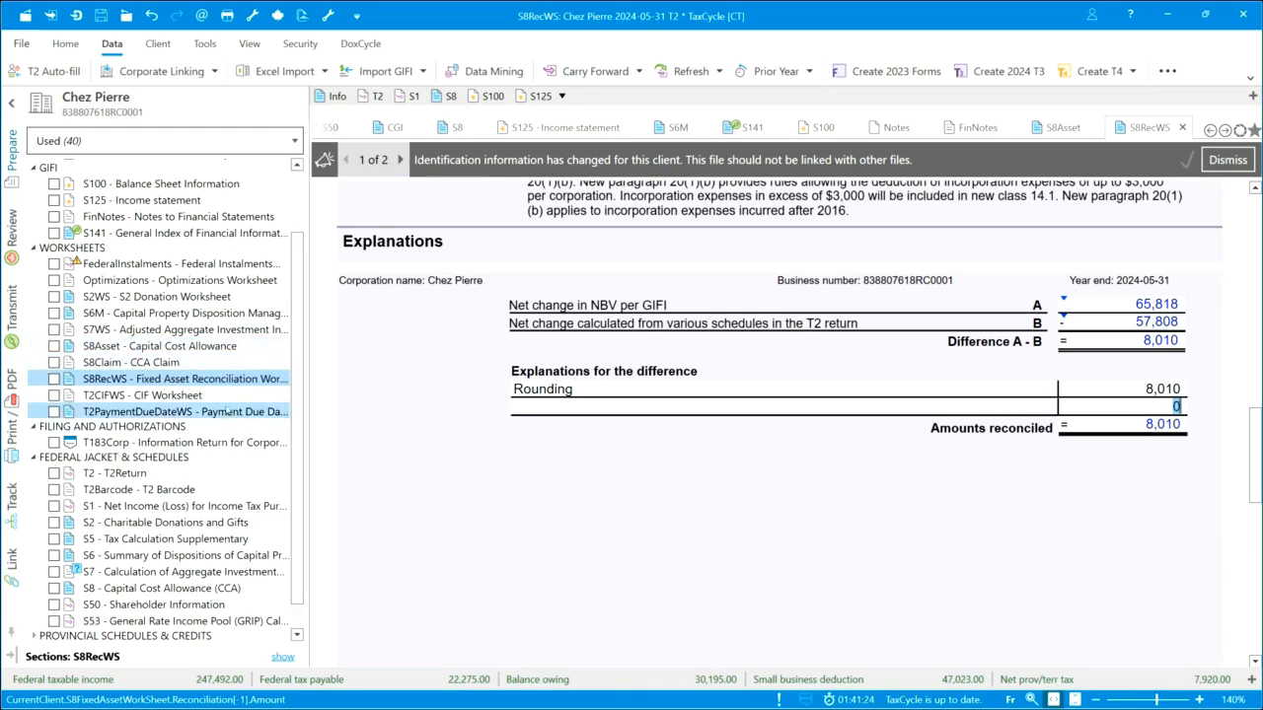
pyautogui.click(164, 587)
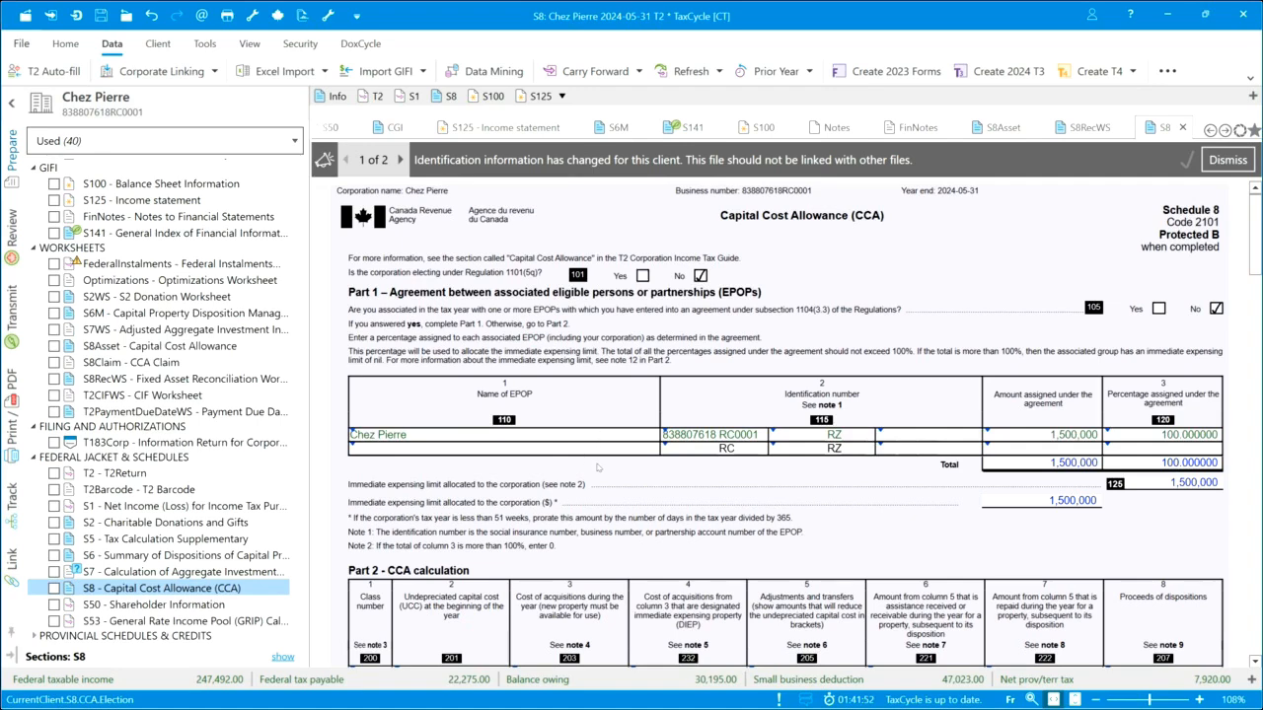
pyautogui.scroll(-3, 595, 461)
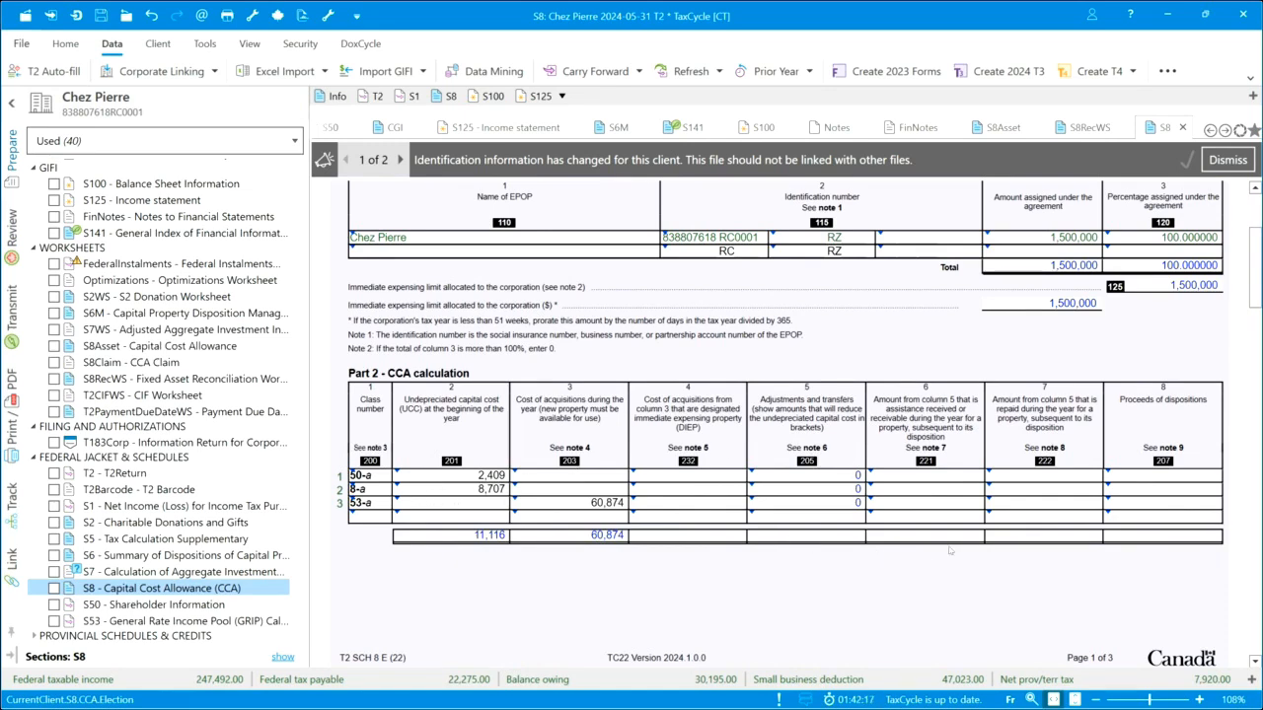
pyautogui.scroll(-1, 902, 524)
pyautogui.scroll(-4, 902, 524)
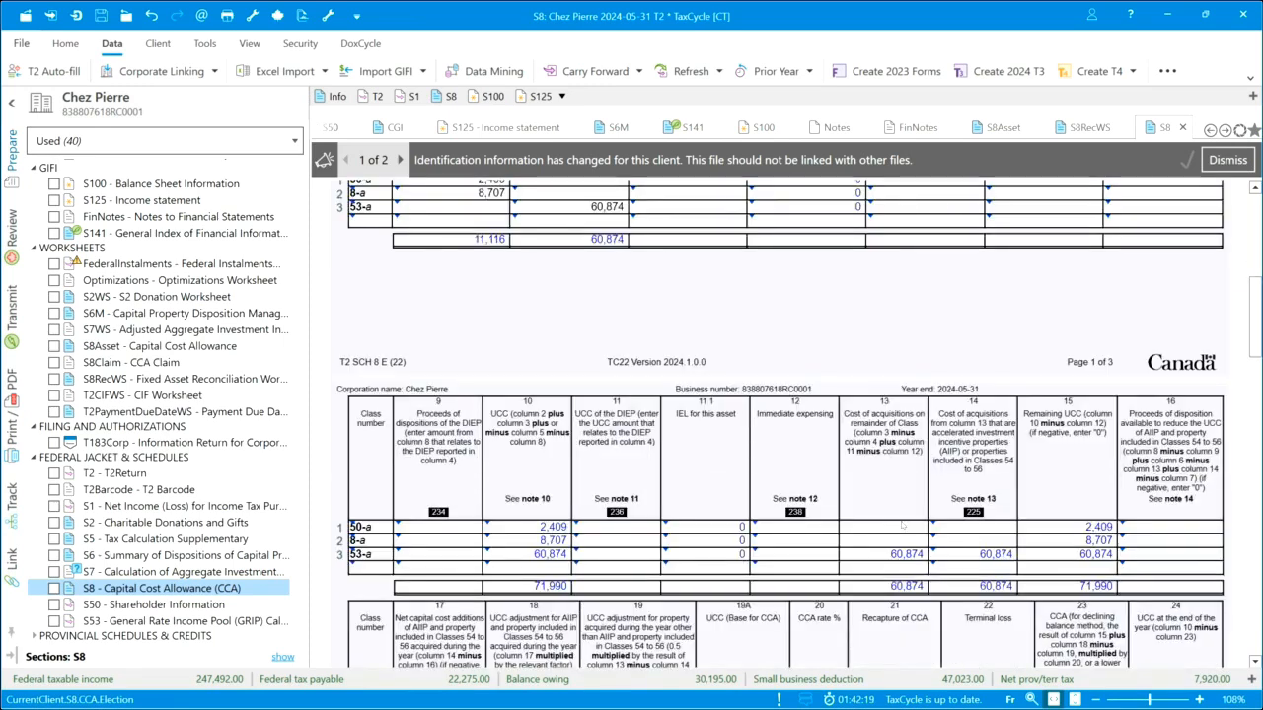
pyautogui.scroll(-1, 900, 524)
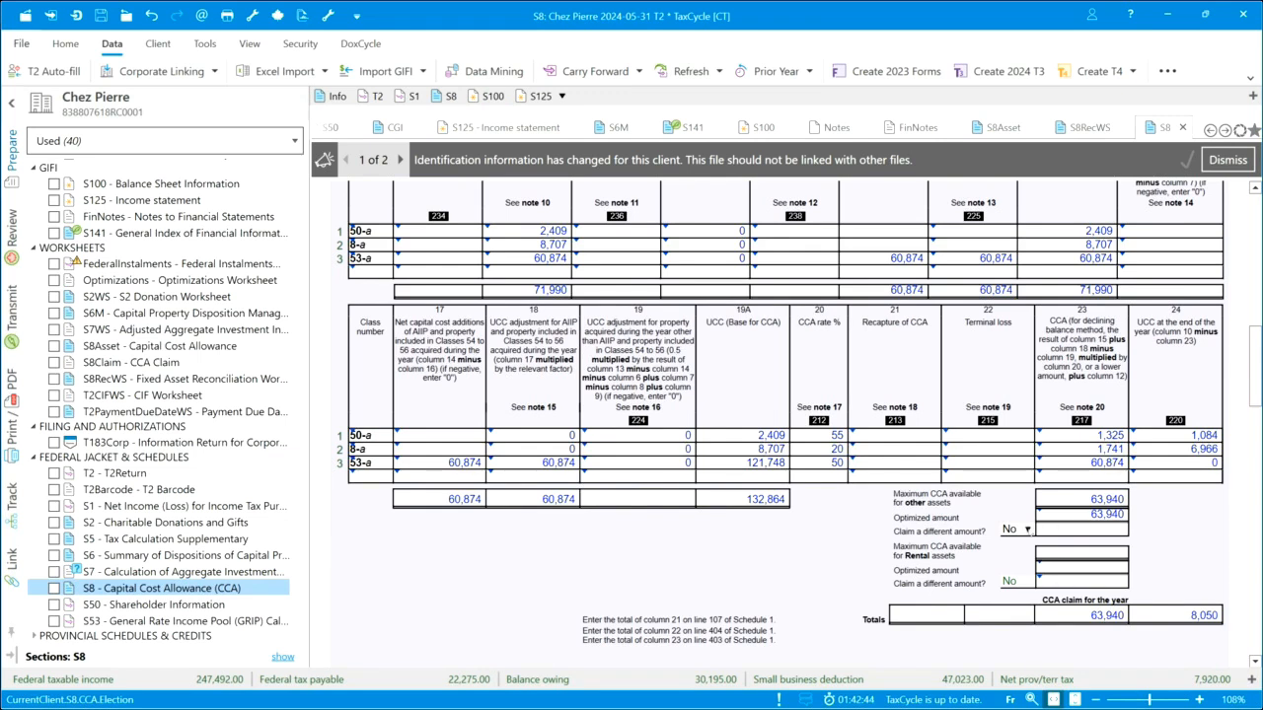
# Try answering Yes to claiming a different CCA amount for other assets on S8, and set the answer back to No
pyautogui.click(1027, 530)
pyautogui.click(1014, 546)
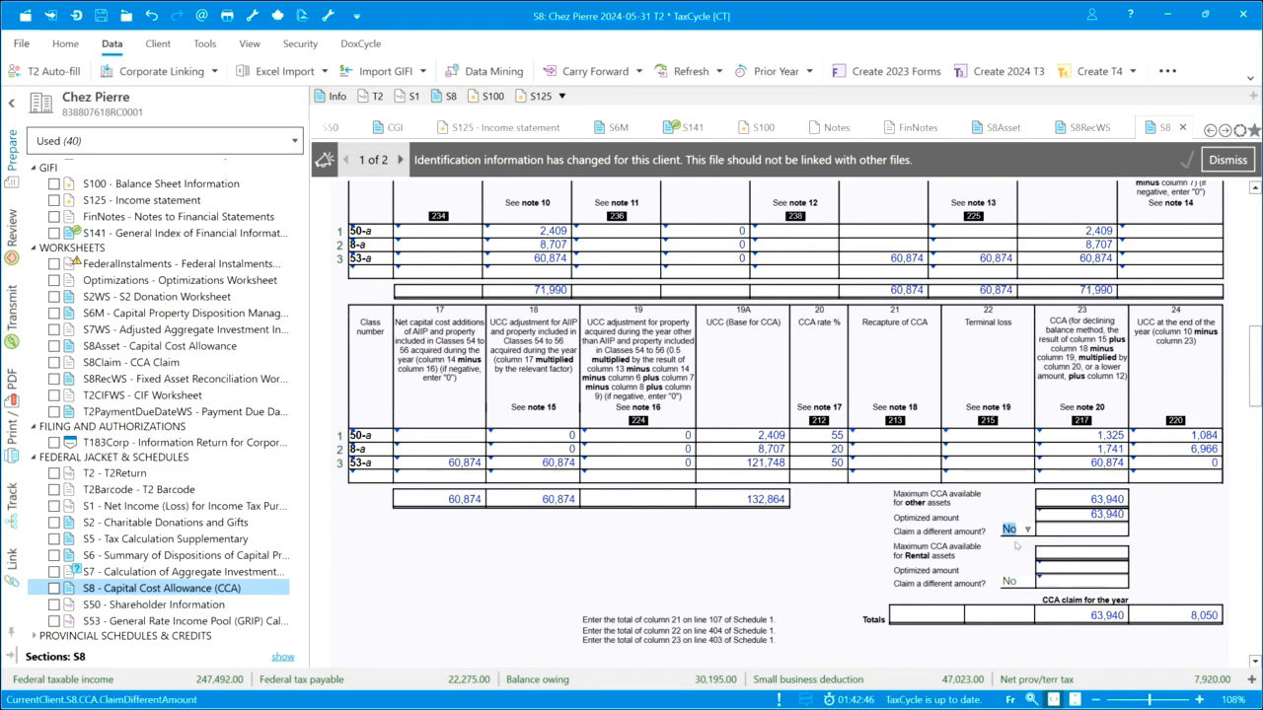
pyautogui.click(1065, 532)
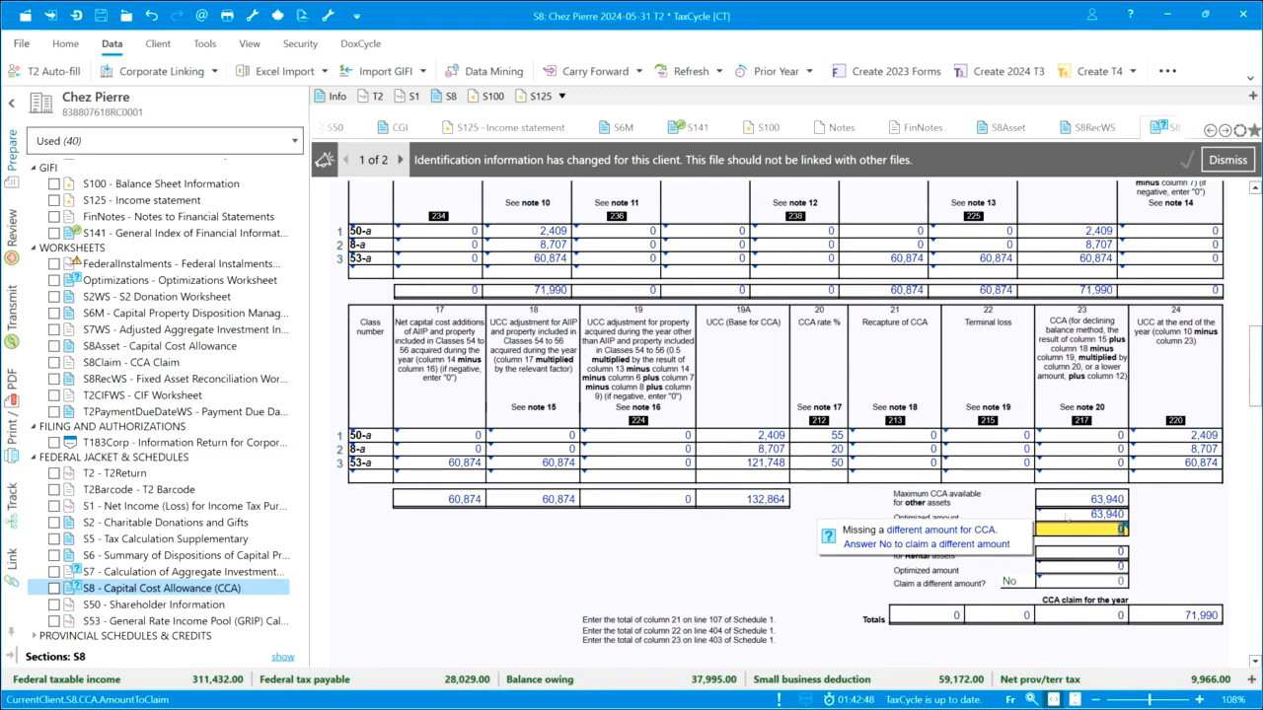
pyautogui.click(1027, 529)
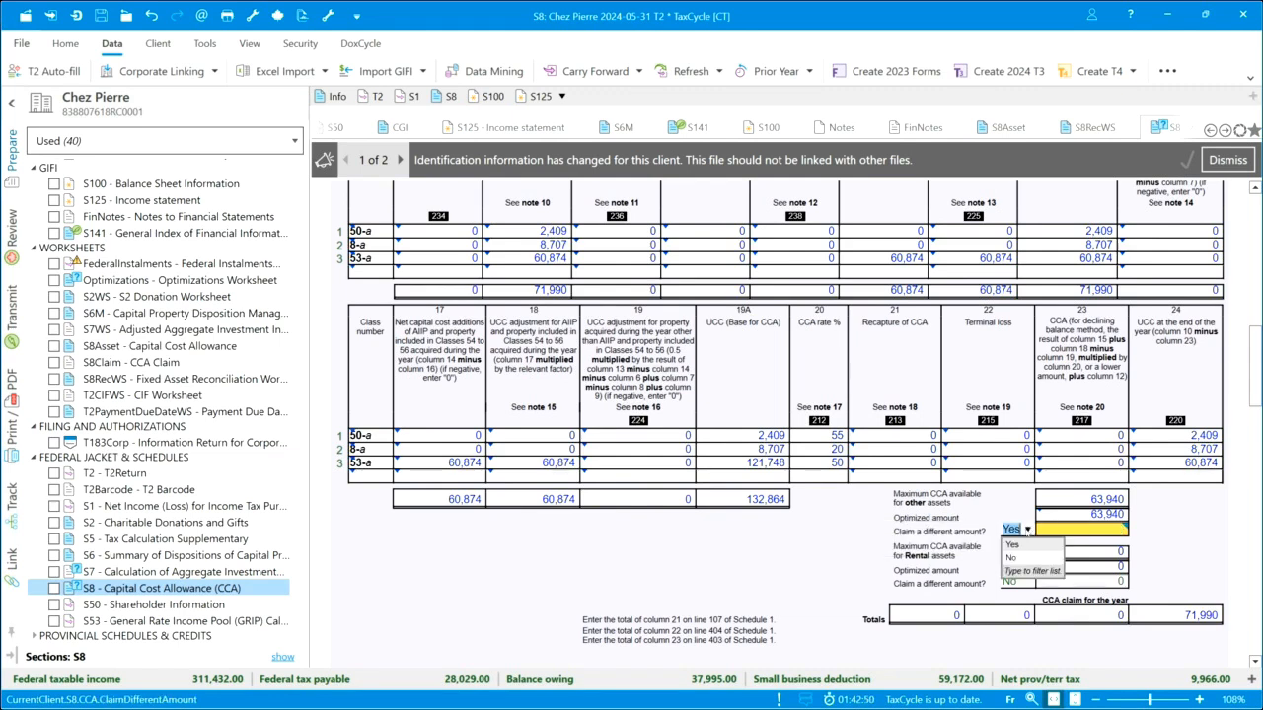
pyautogui.click(1012, 562)
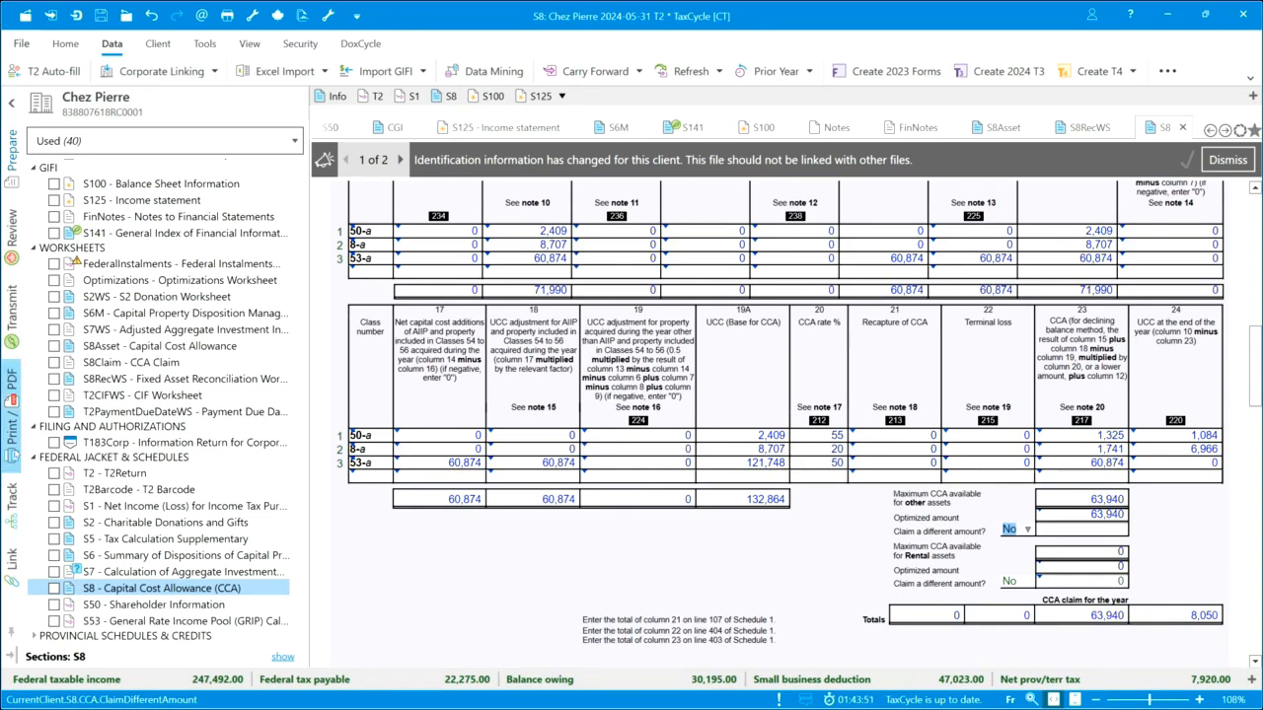
# Search the forms for "op" and open the Optimizations Worksheet
pyautogui.scroll(5, 608, 403)
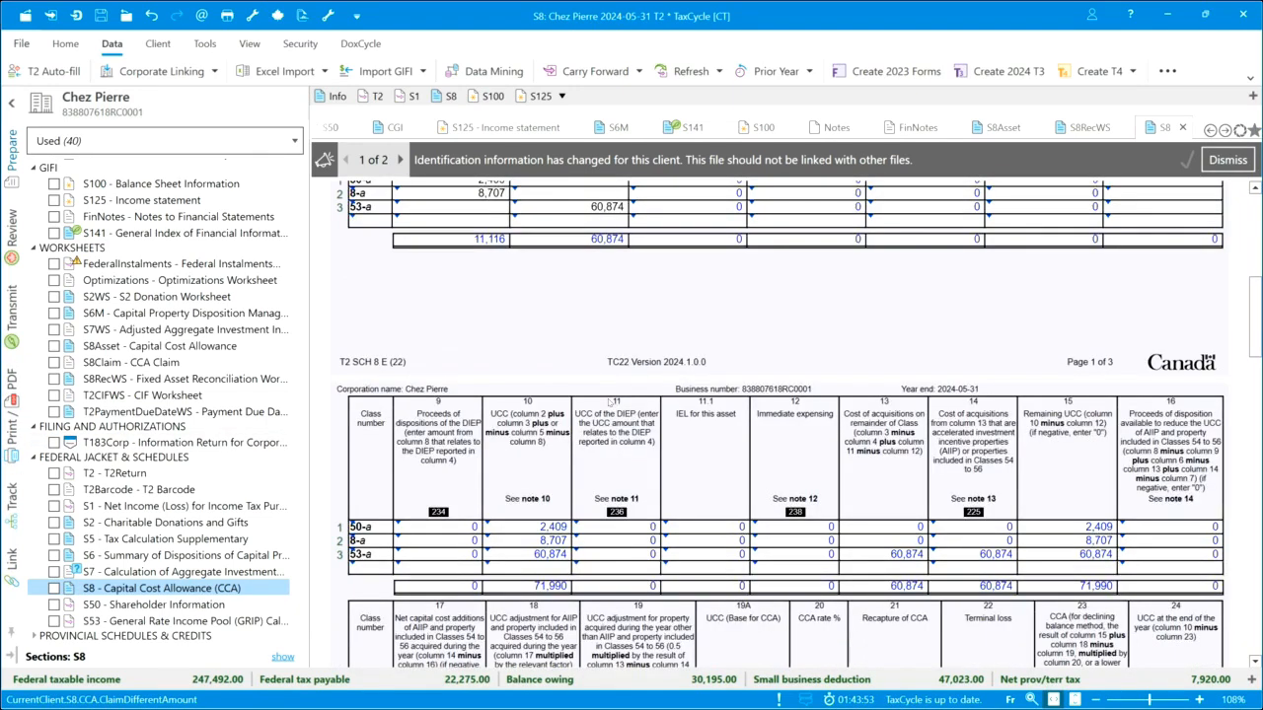
pyautogui.scroll(10, 609, 402)
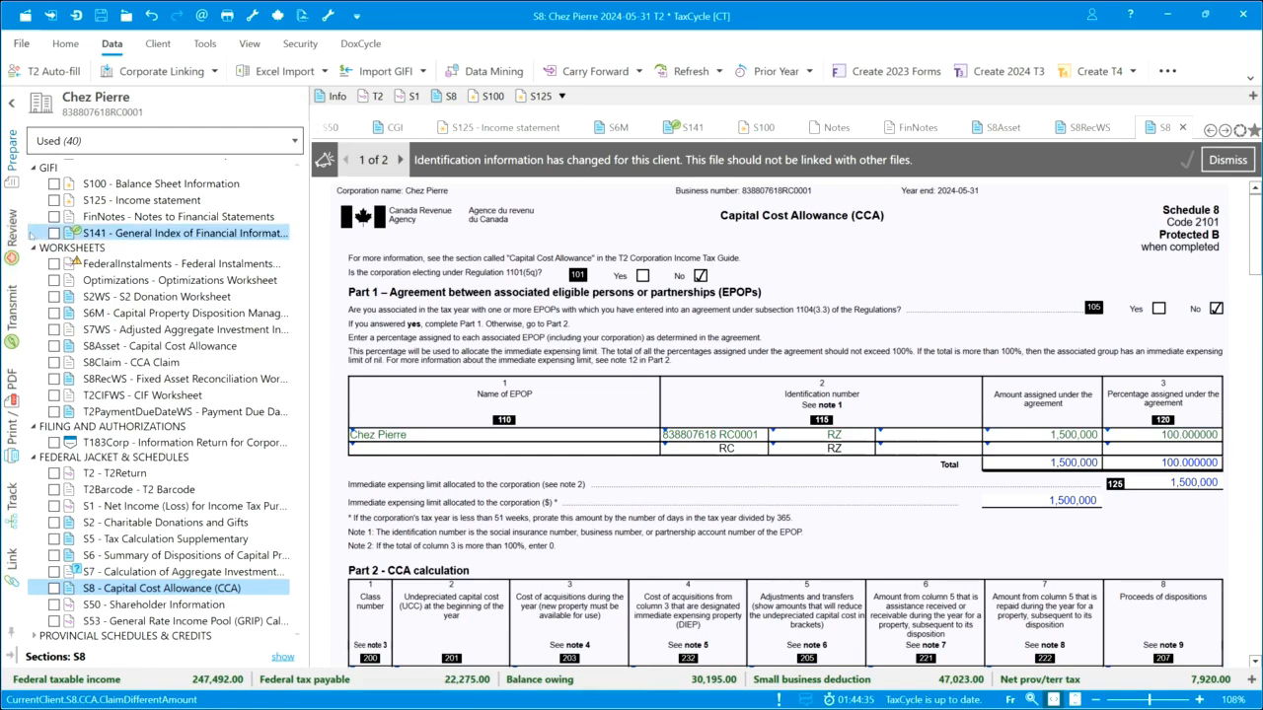
pyautogui.press('F4')
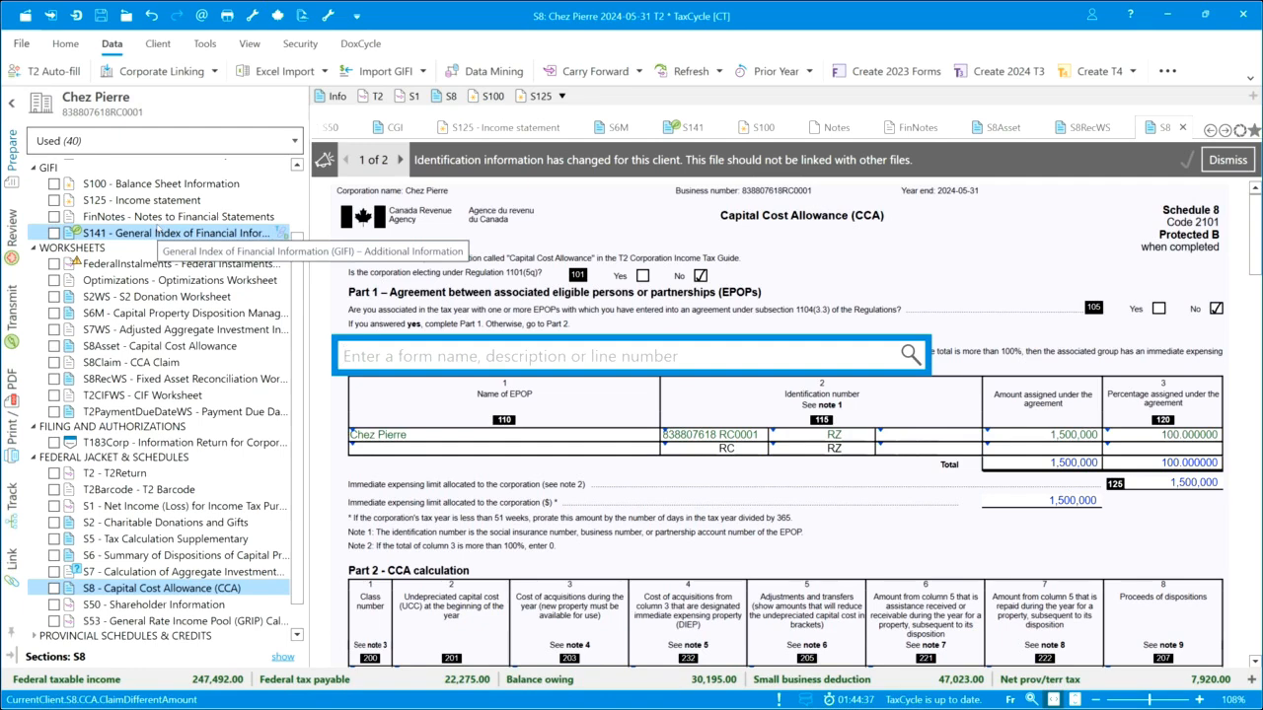
pyautogui.write('op')
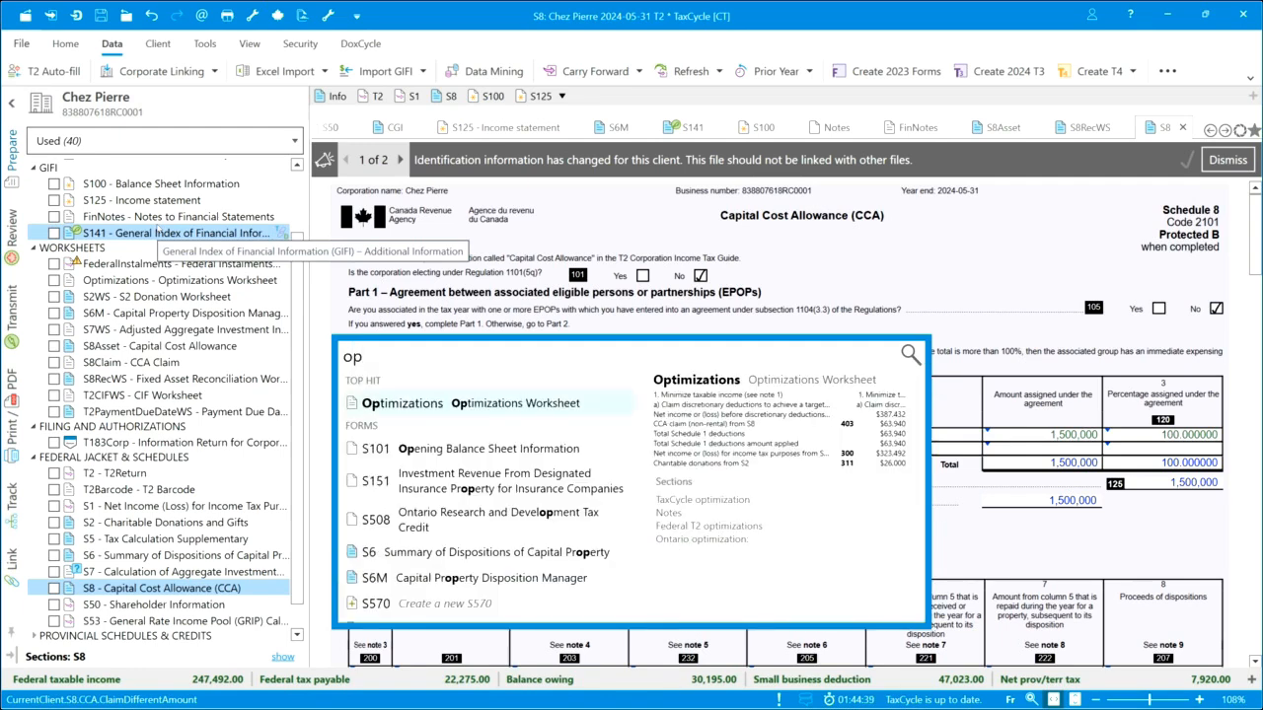
pyautogui.press('Return')
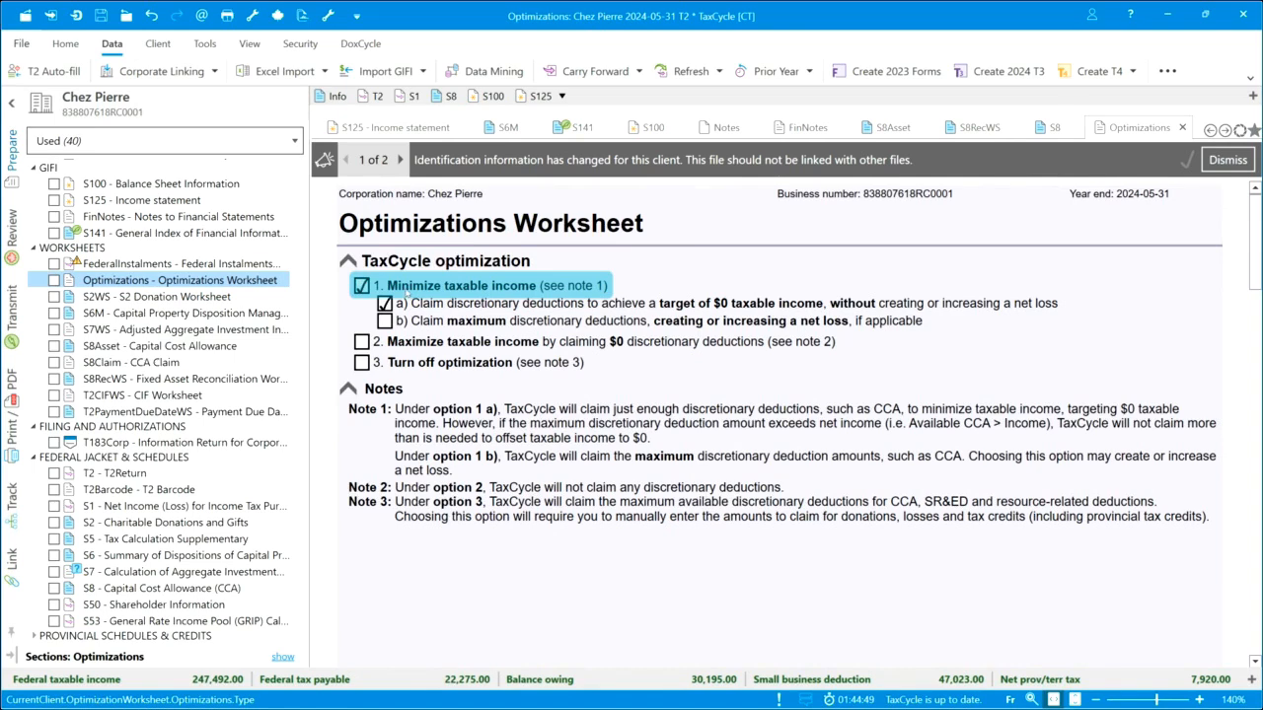
# Review the T2/CO-17 new file options for 2024, including the carry forward settings and default optimization choice, and close the options
pyautogui.click(254, 18)
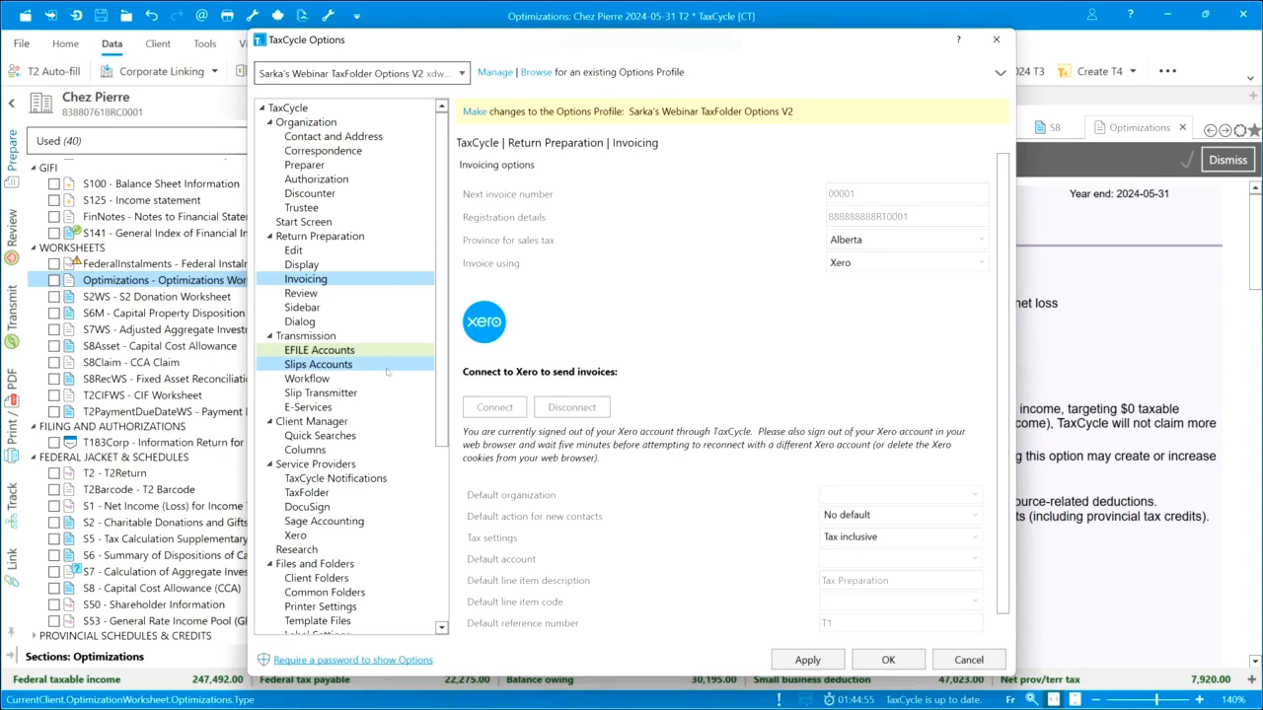
pyautogui.rightClick(375, 367)
pyautogui.click(429, 401)
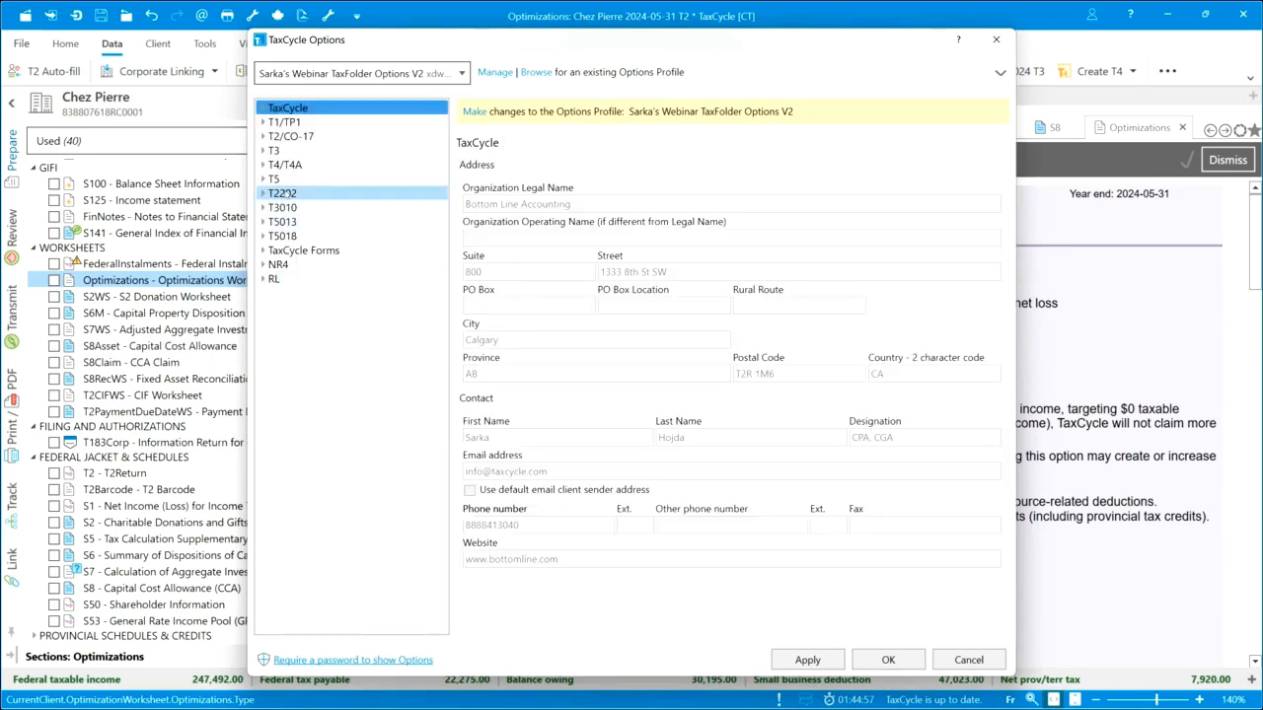
pyautogui.click(263, 137)
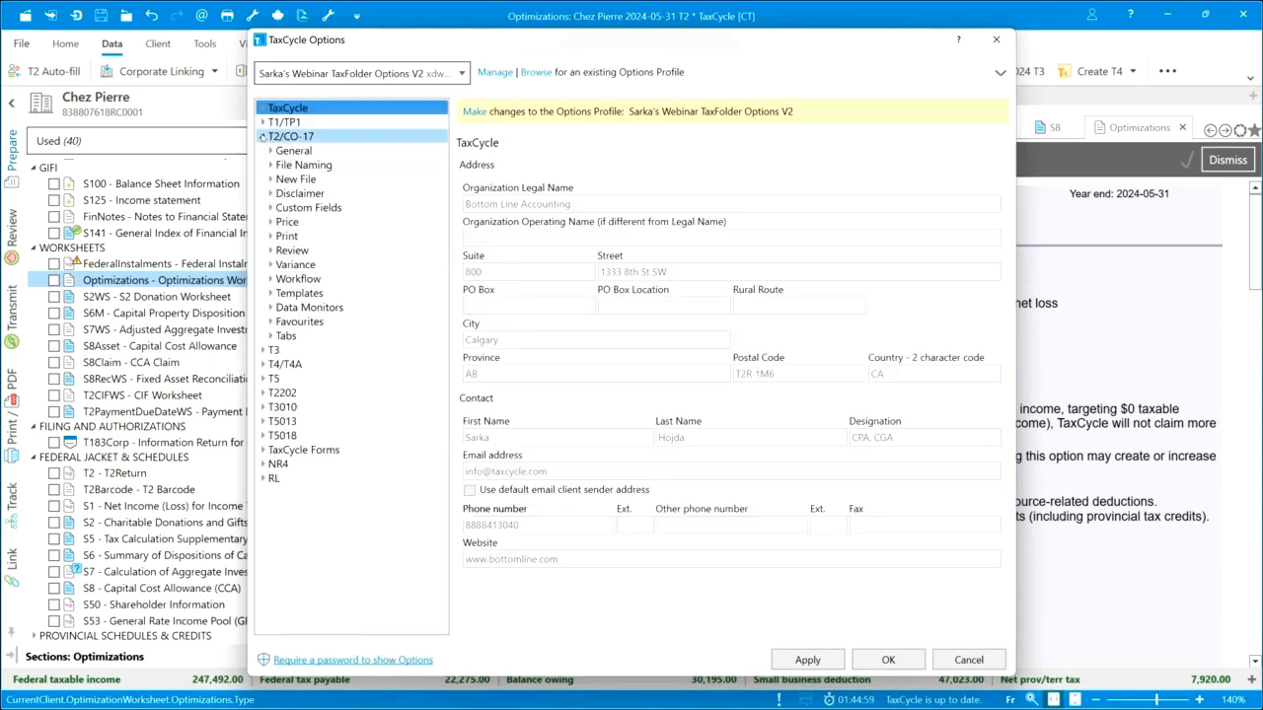
pyautogui.click(270, 179)
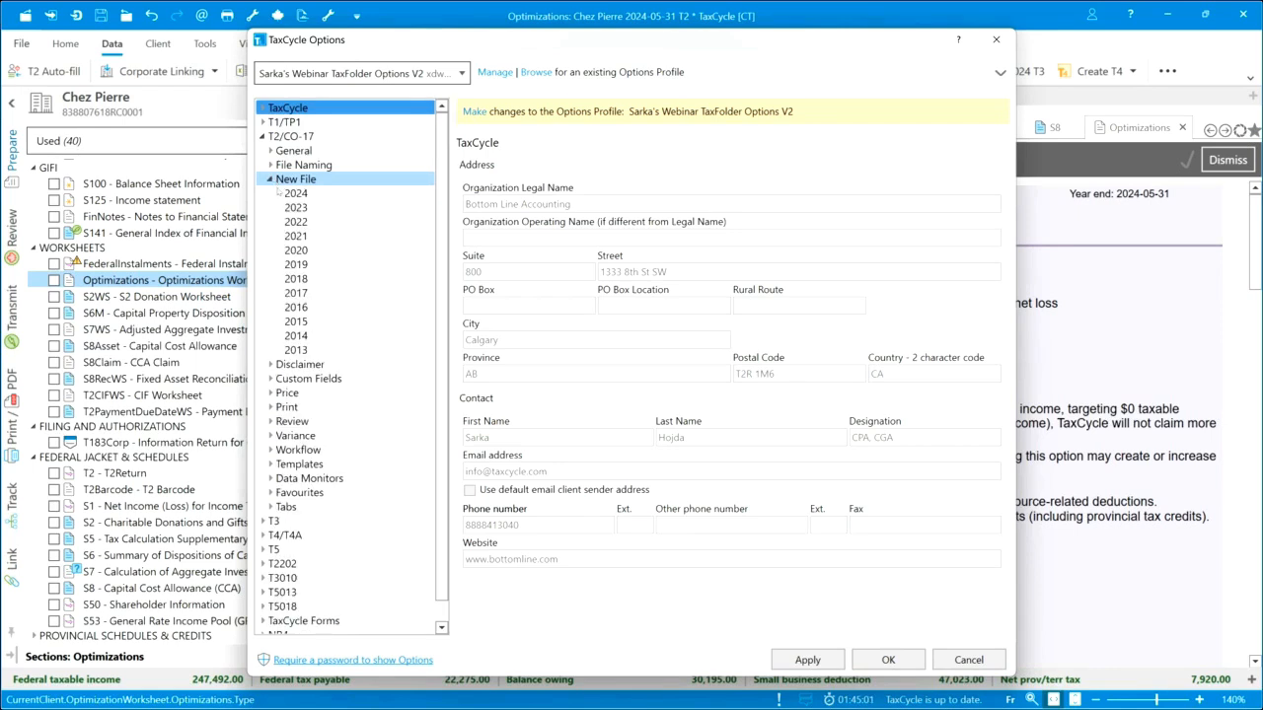
pyautogui.click(287, 194)
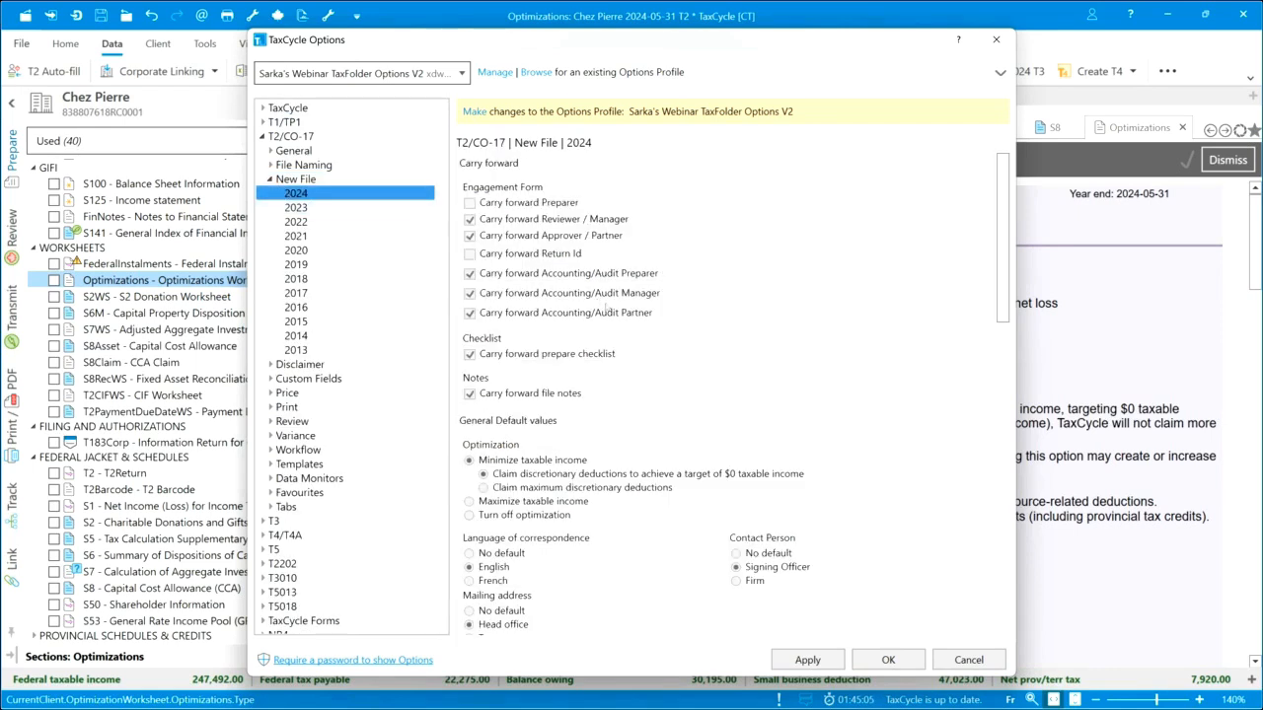
pyautogui.scroll(-4, 604, 311)
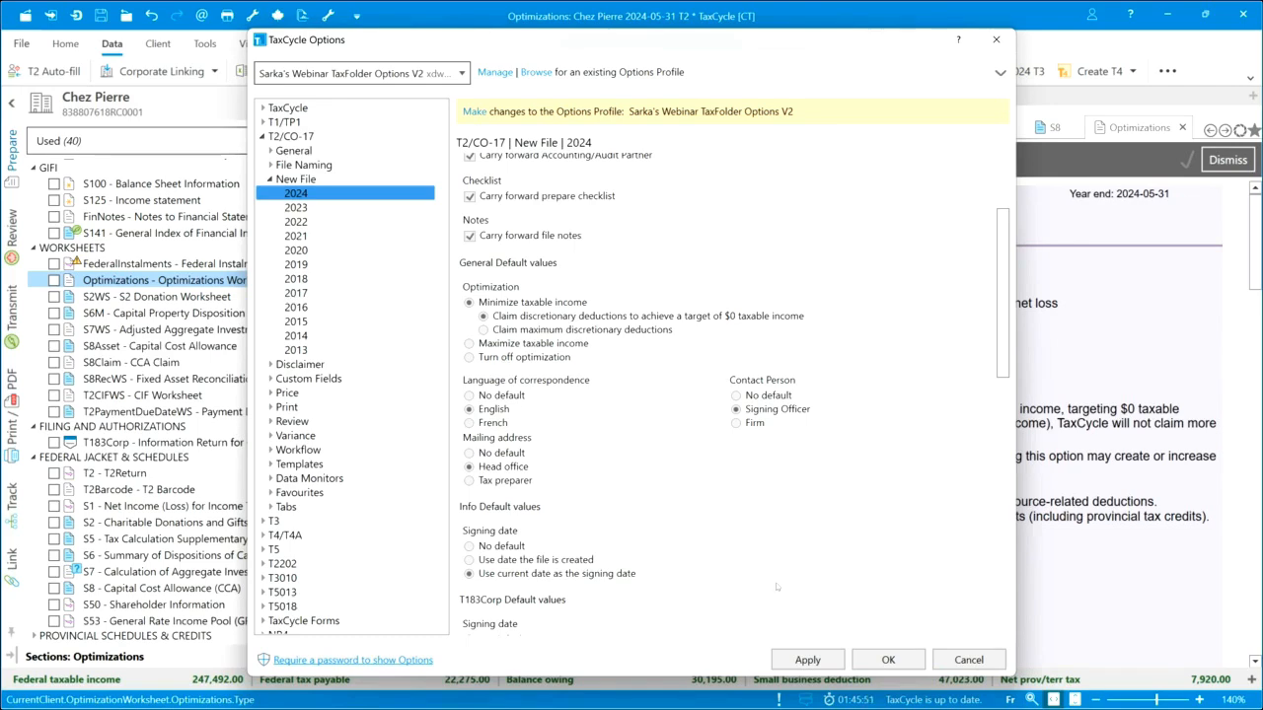
pyautogui.click(888, 659)
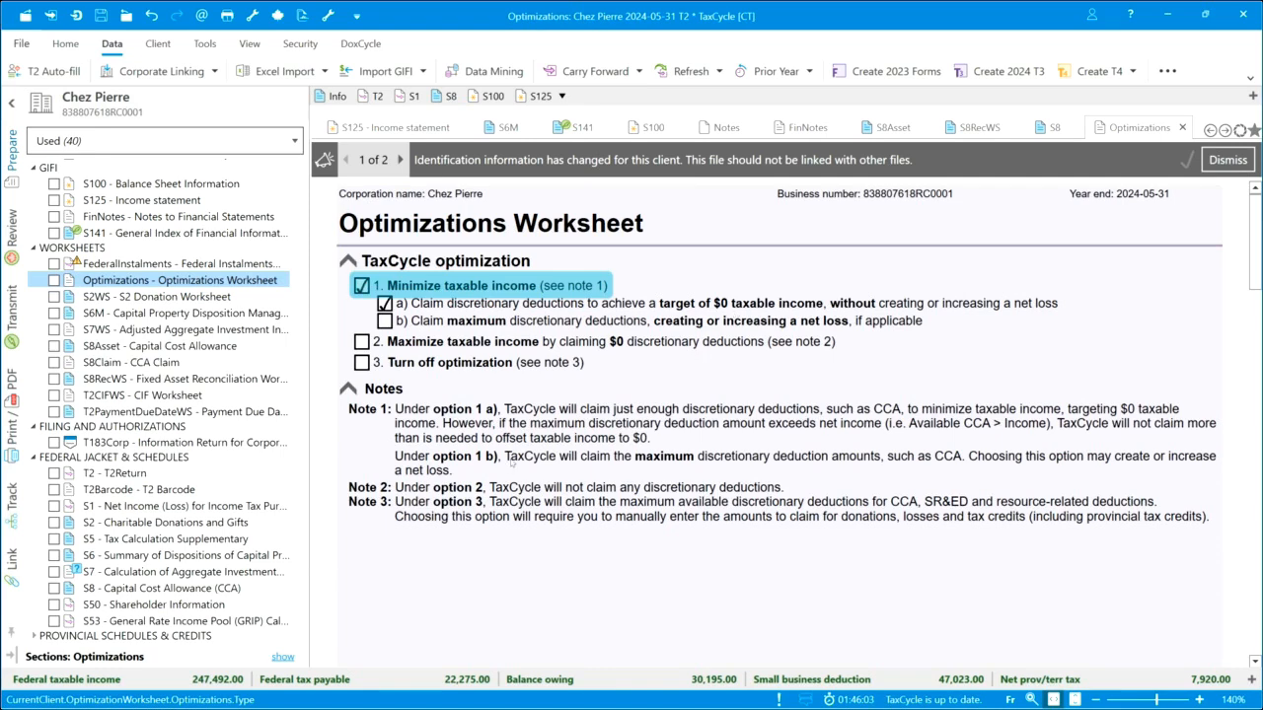
# In the Federal T2 optimizations, choose Yes to claim a different amount for charitable donations from S2
pyautogui.scroll(-5, 511, 463)
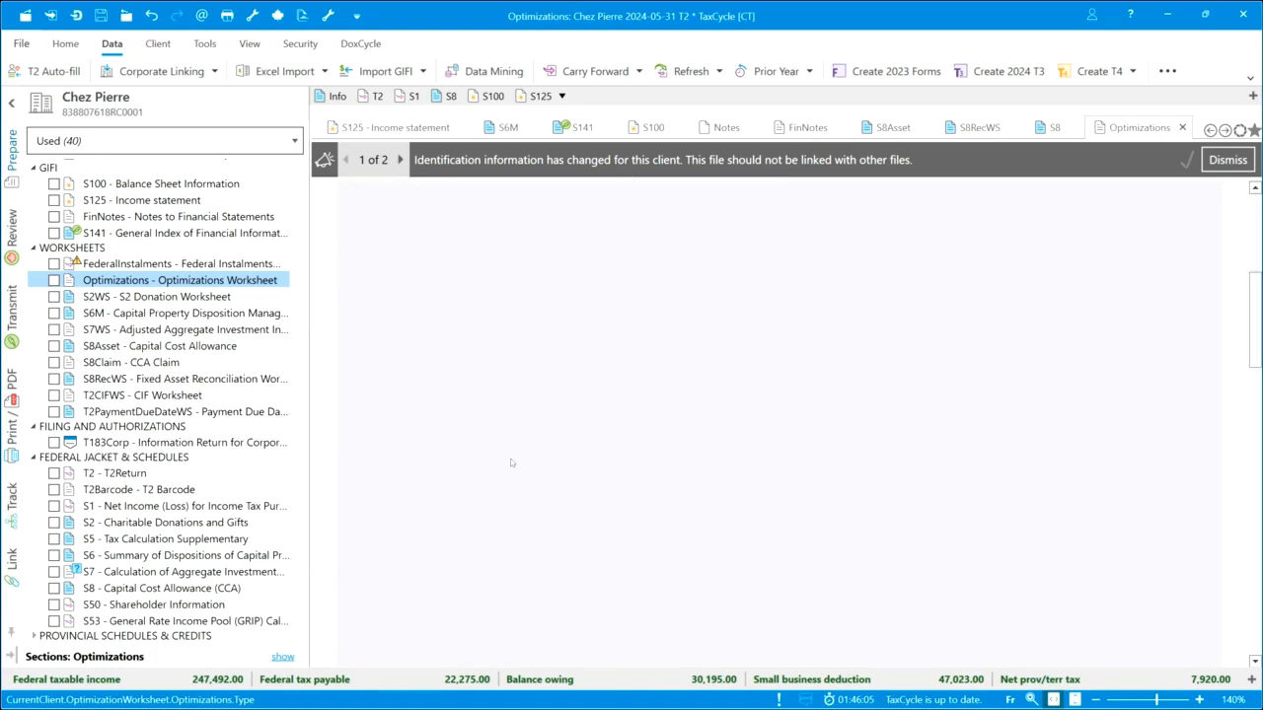
pyautogui.scroll(-5, 511, 463)
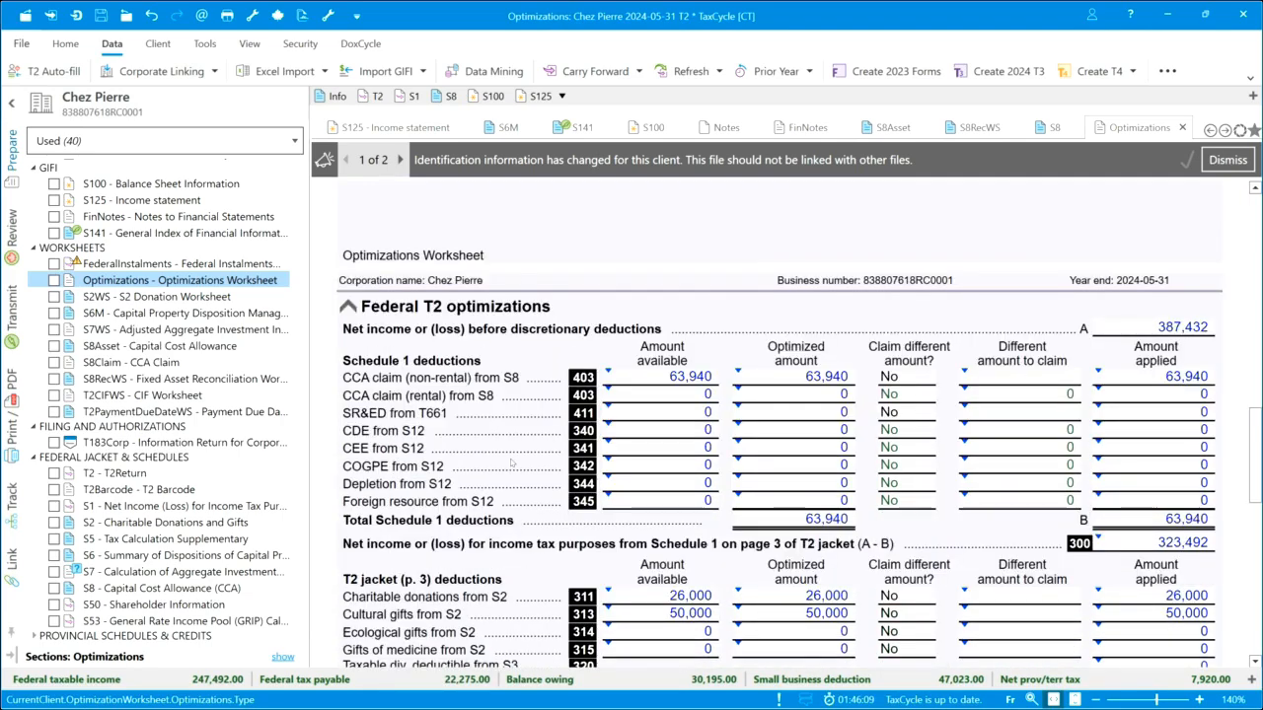
pyautogui.scroll(-2, 511, 462)
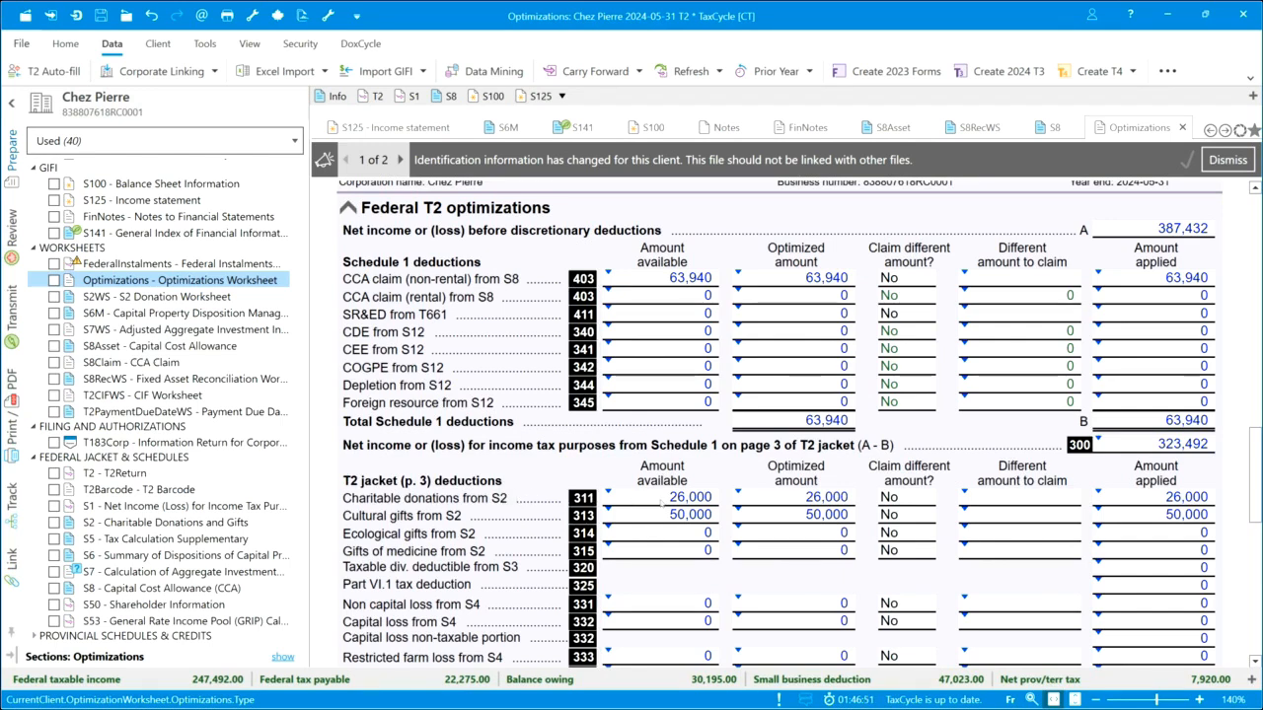
pyautogui.click(925, 497)
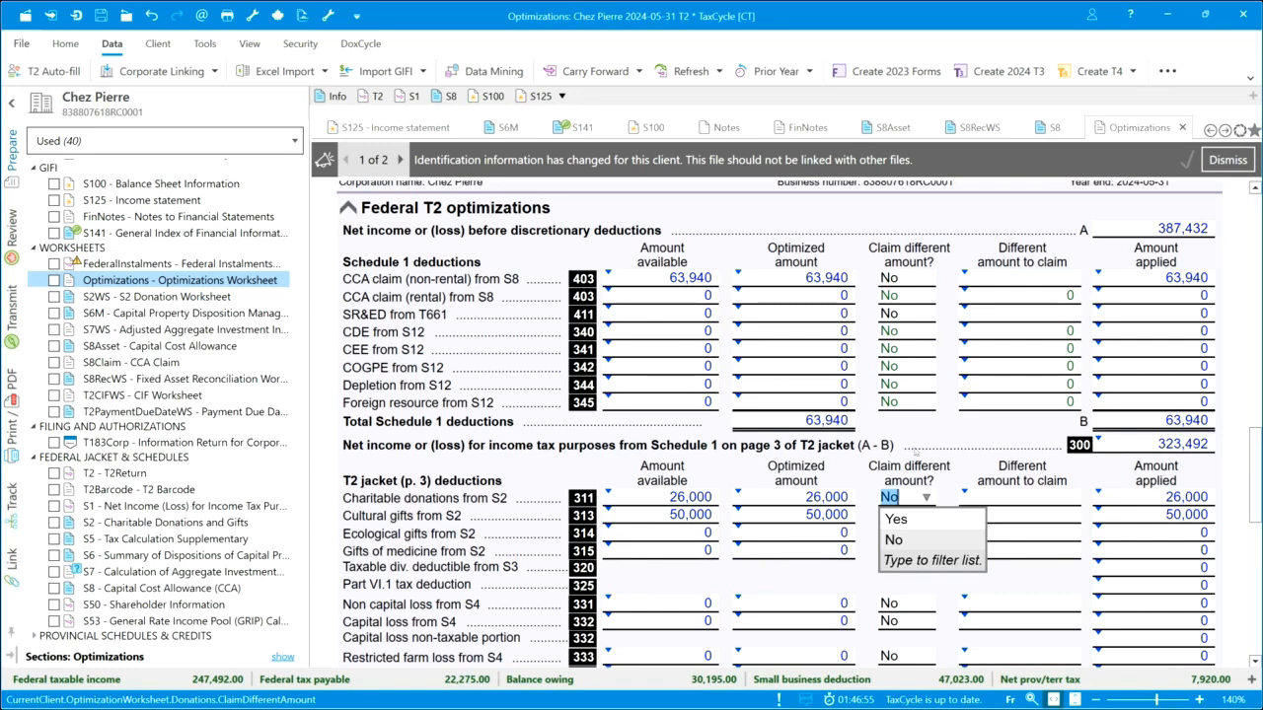
pyautogui.click(897, 518)
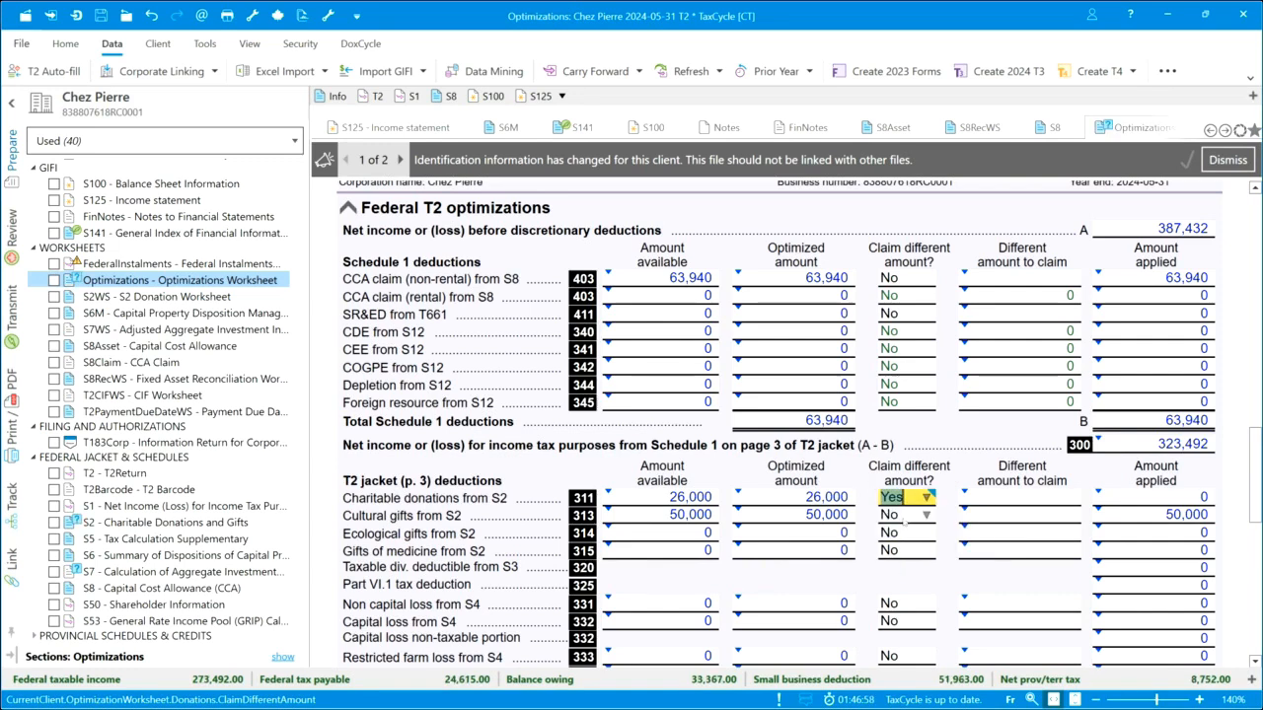
pyautogui.click(999, 500)
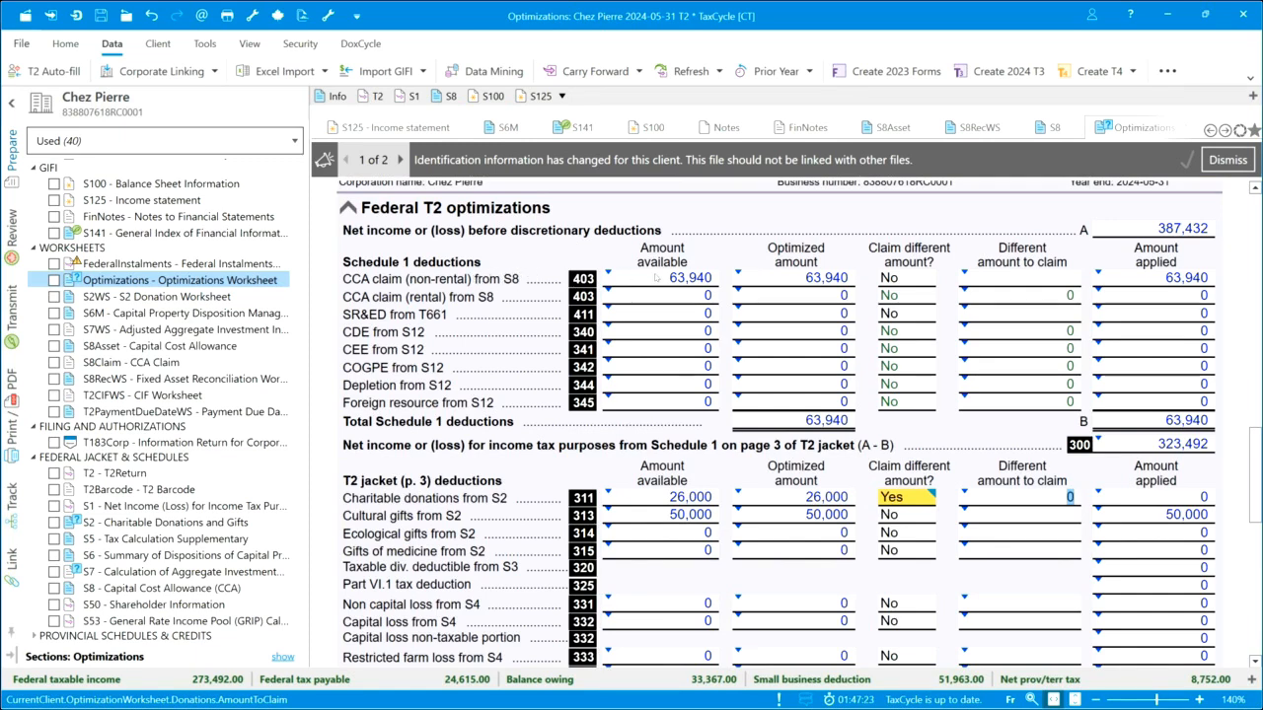
# Try choosing Yes to claim a different amount for the non-rental CCA claim from S8, and return it to No
pyautogui.click(919, 279)
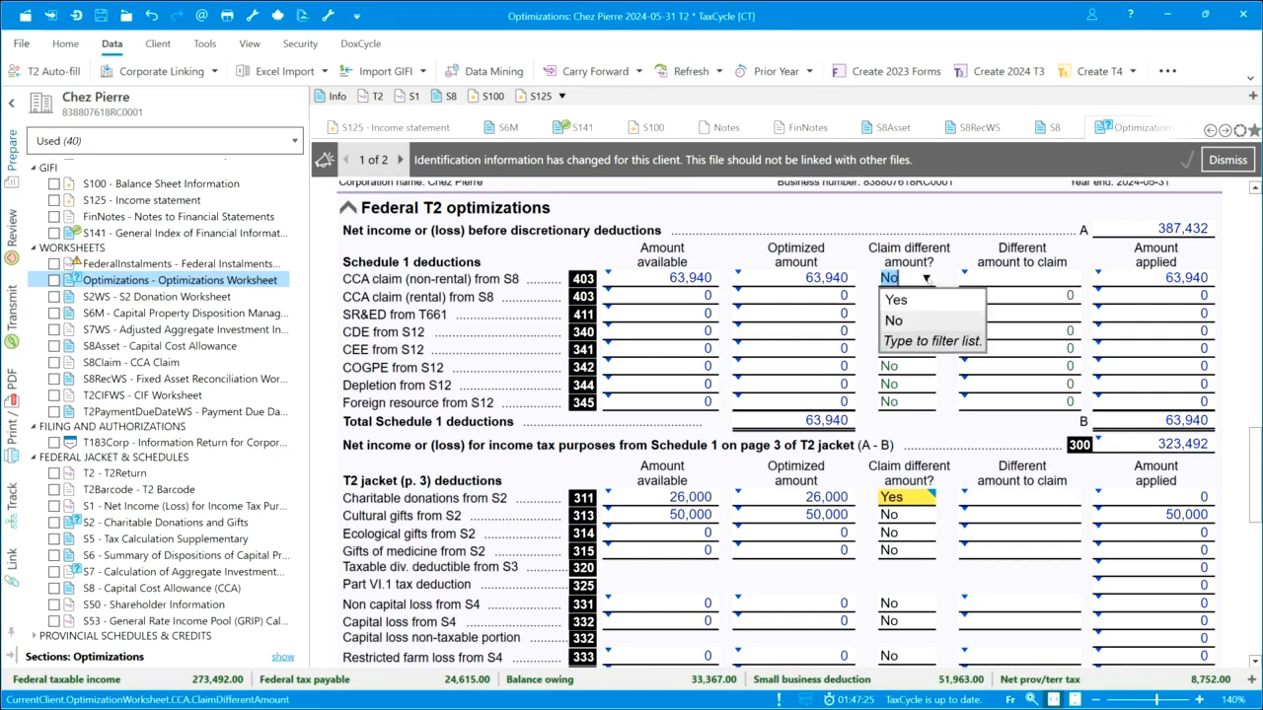
pyautogui.click(921, 301)
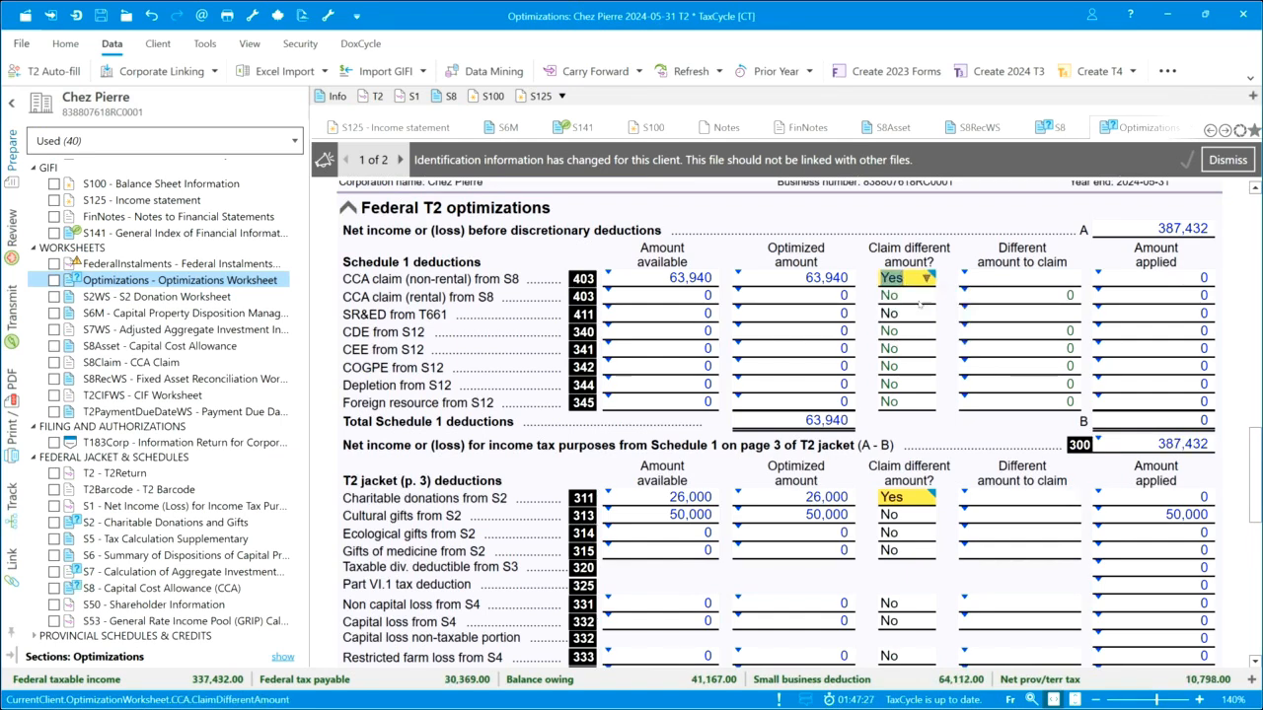
pyautogui.click(928, 279)
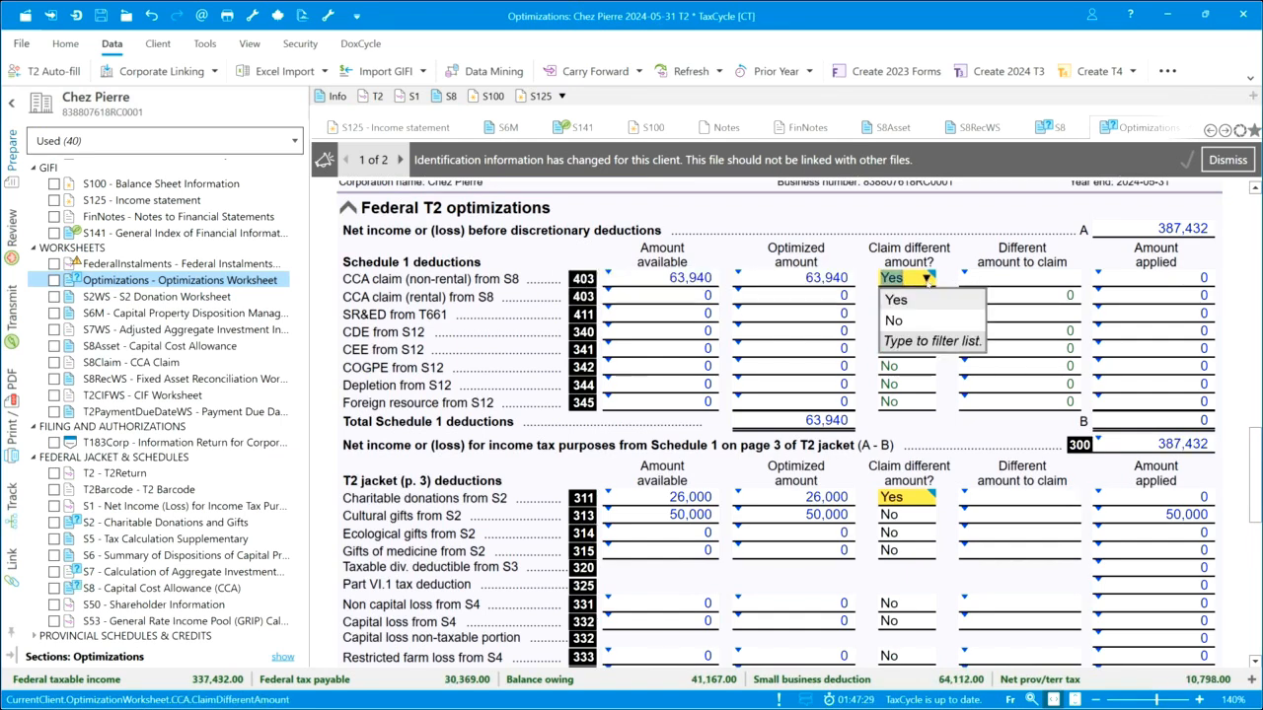
pyautogui.click(914, 322)
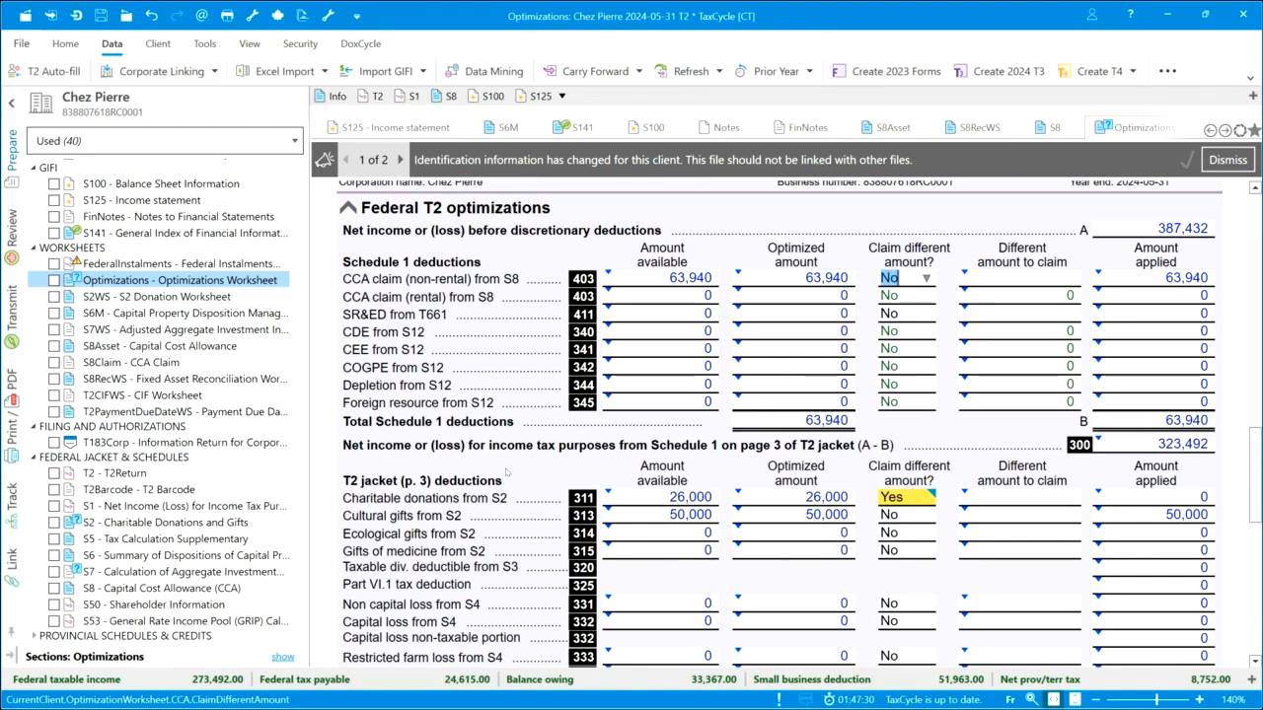
# Examine the remaining T2 jacket deductions, investment tax credits and Ontario optimization sections of the Optimizations Worksheet
pyautogui.click(427, 391)
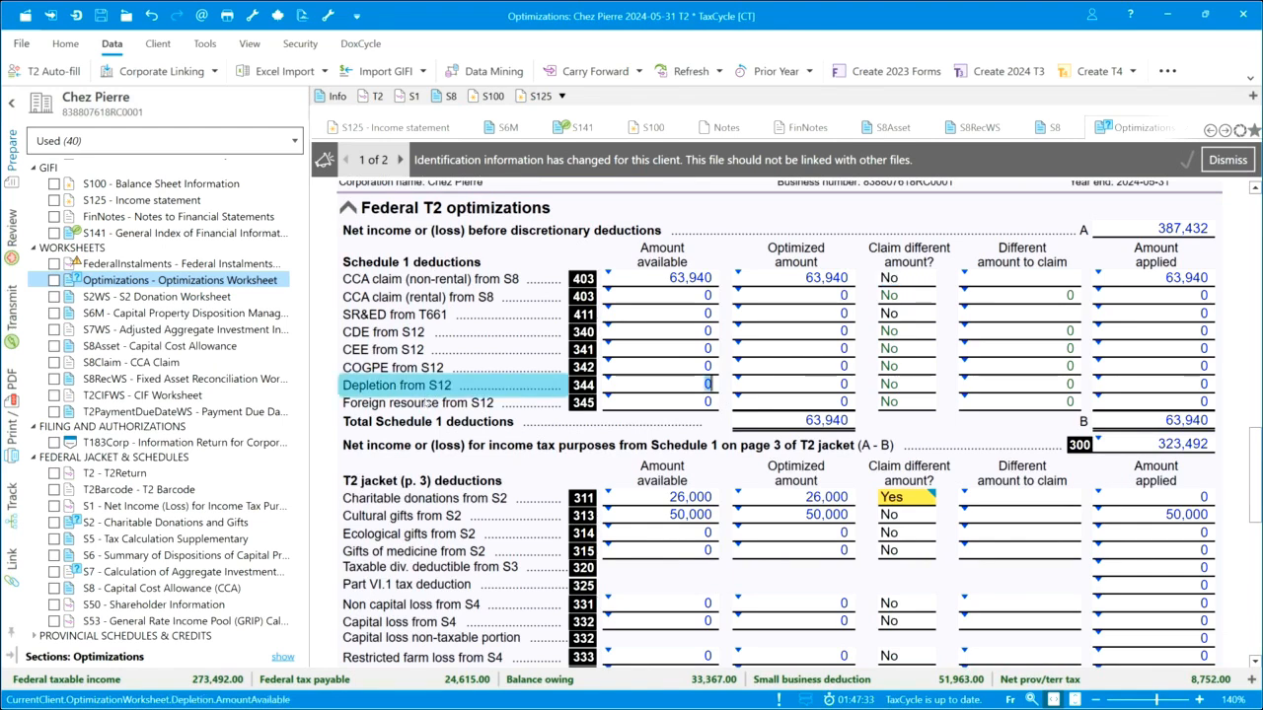
pyautogui.scroll(-4, 427, 403)
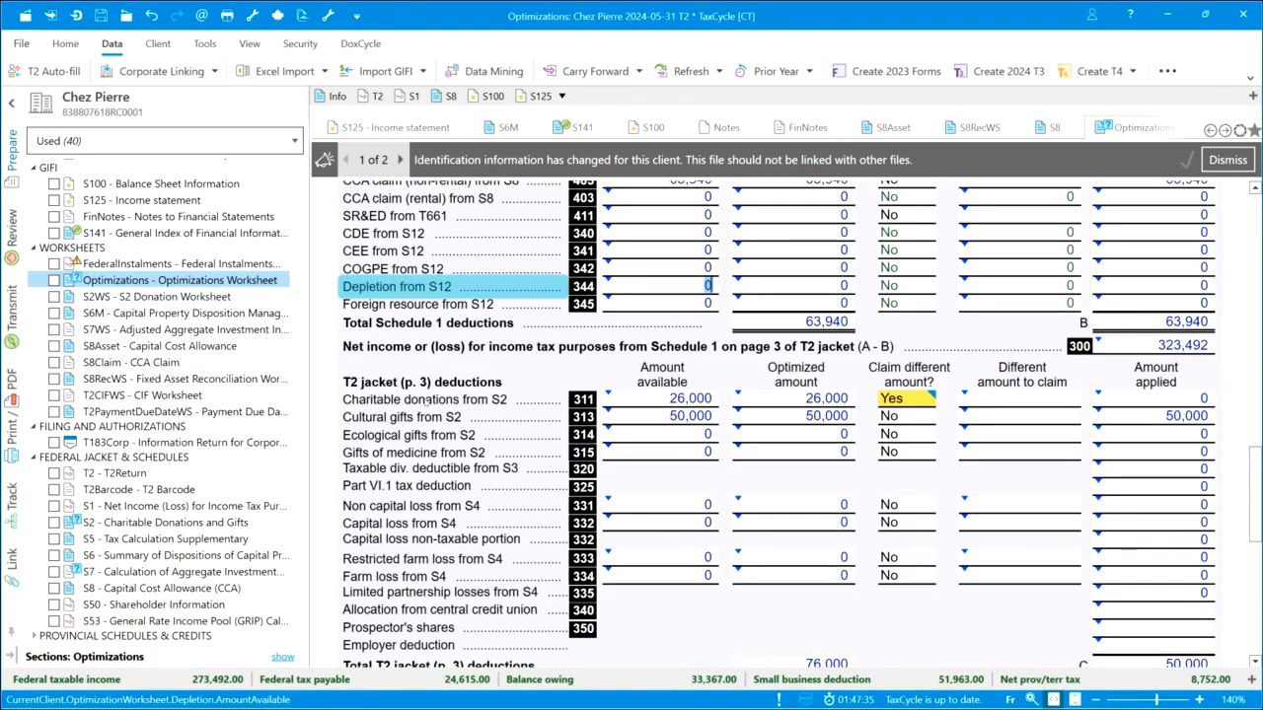
pyautogui.scroll(-4, 427, 404)
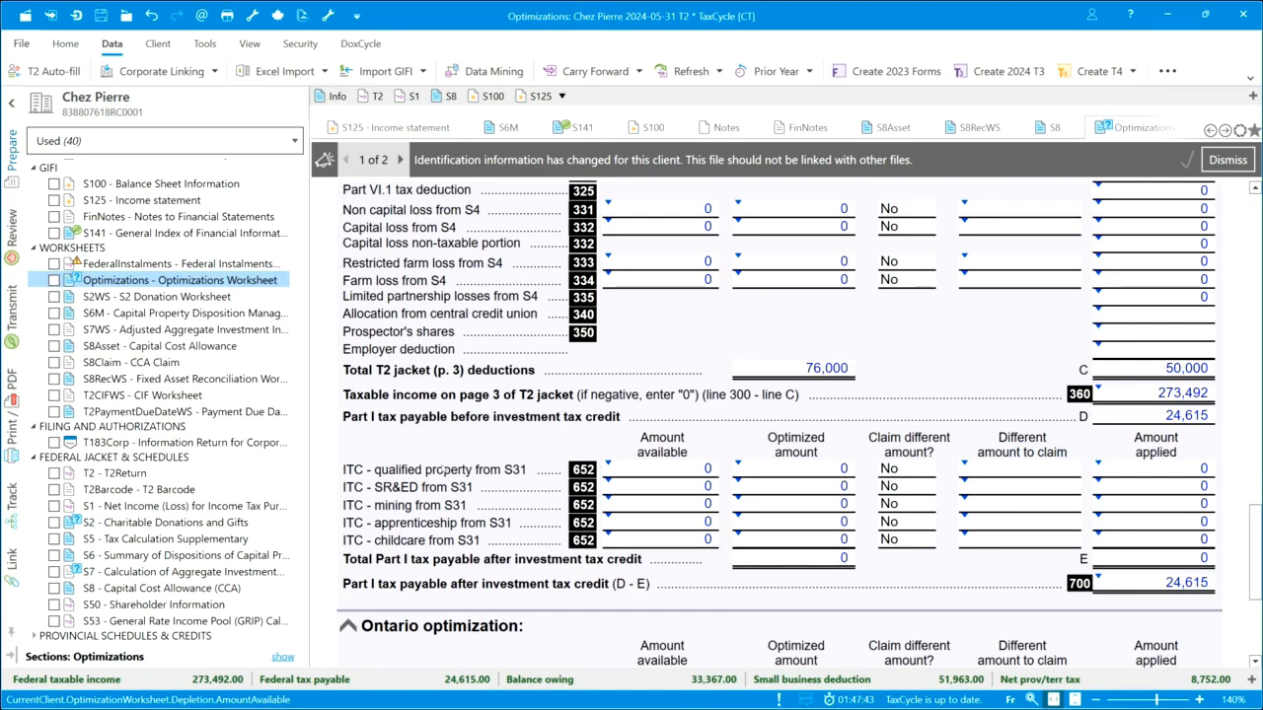
pyautogui.scroll(-2, 443, 471)
pyautogui.scroll(-4, 443, 472)
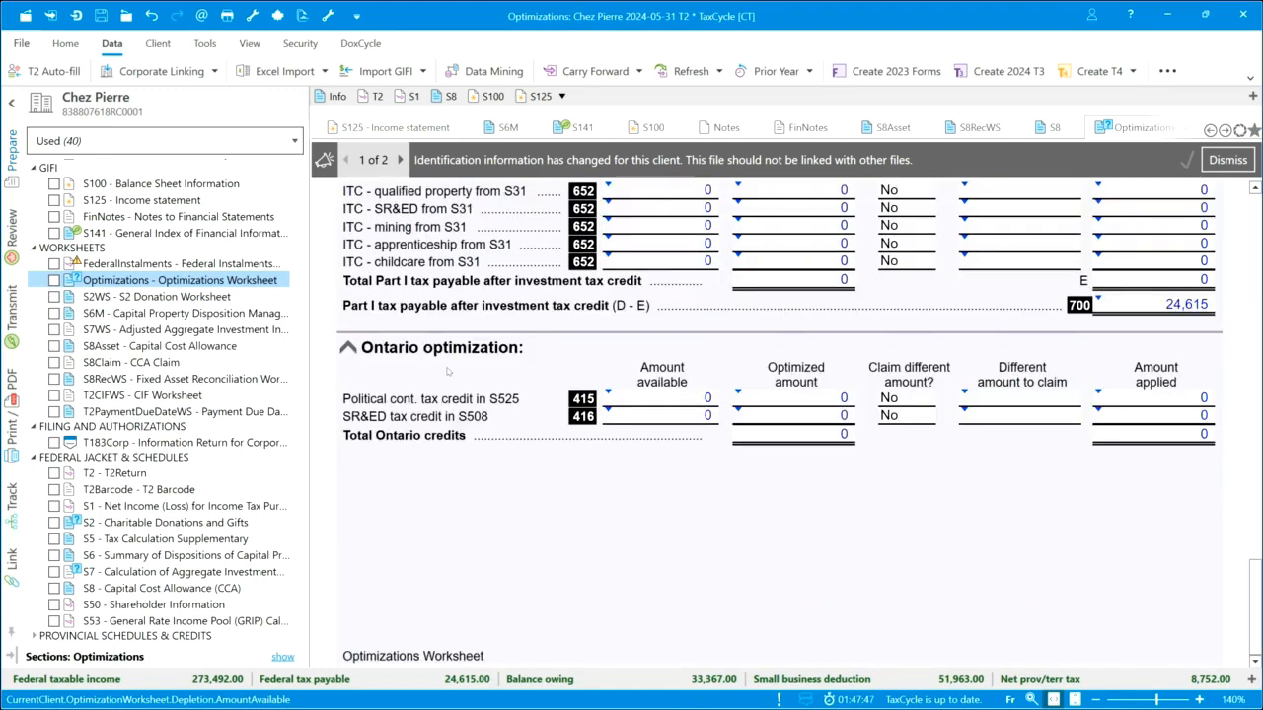
# Look back over the Federal T2 optimizations and open the T2 Corporate Group Information form of the Chez Pierre return
pyautogui.scroll(2, 472, 252)
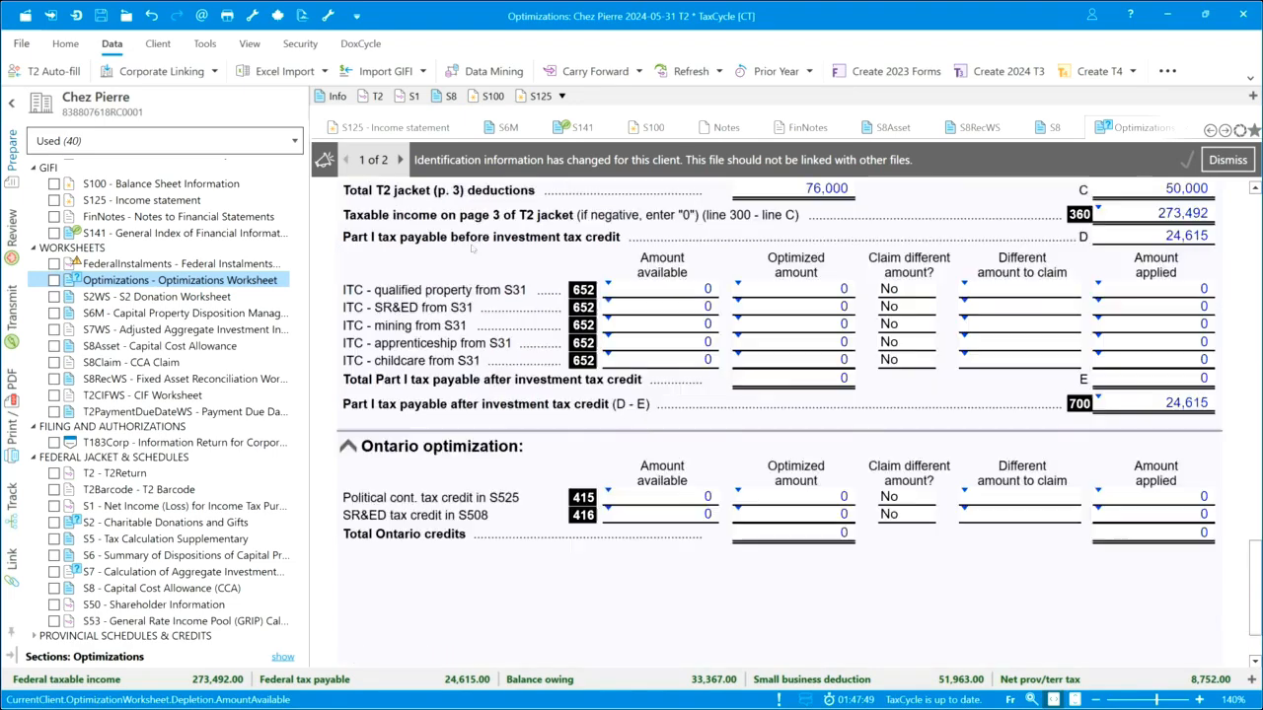
pyautogui.scroll(8, 472, 252)
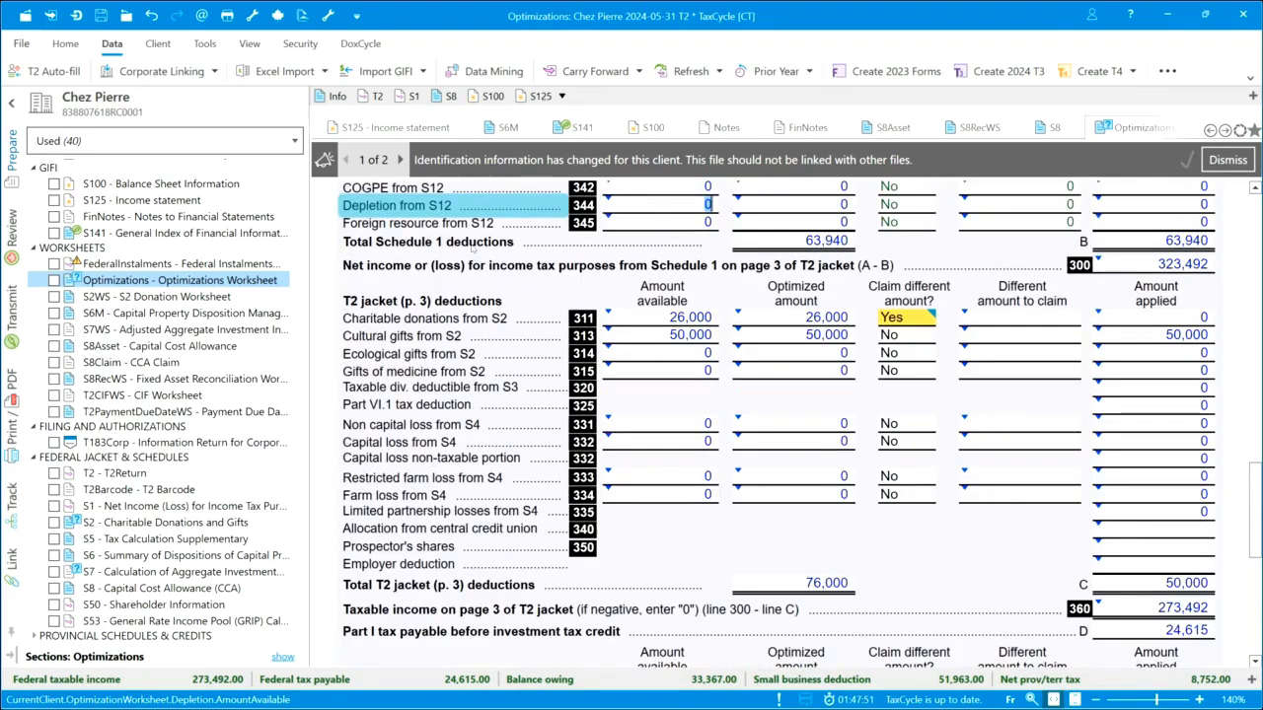
pyautogui.scroll(6, 471, 249)
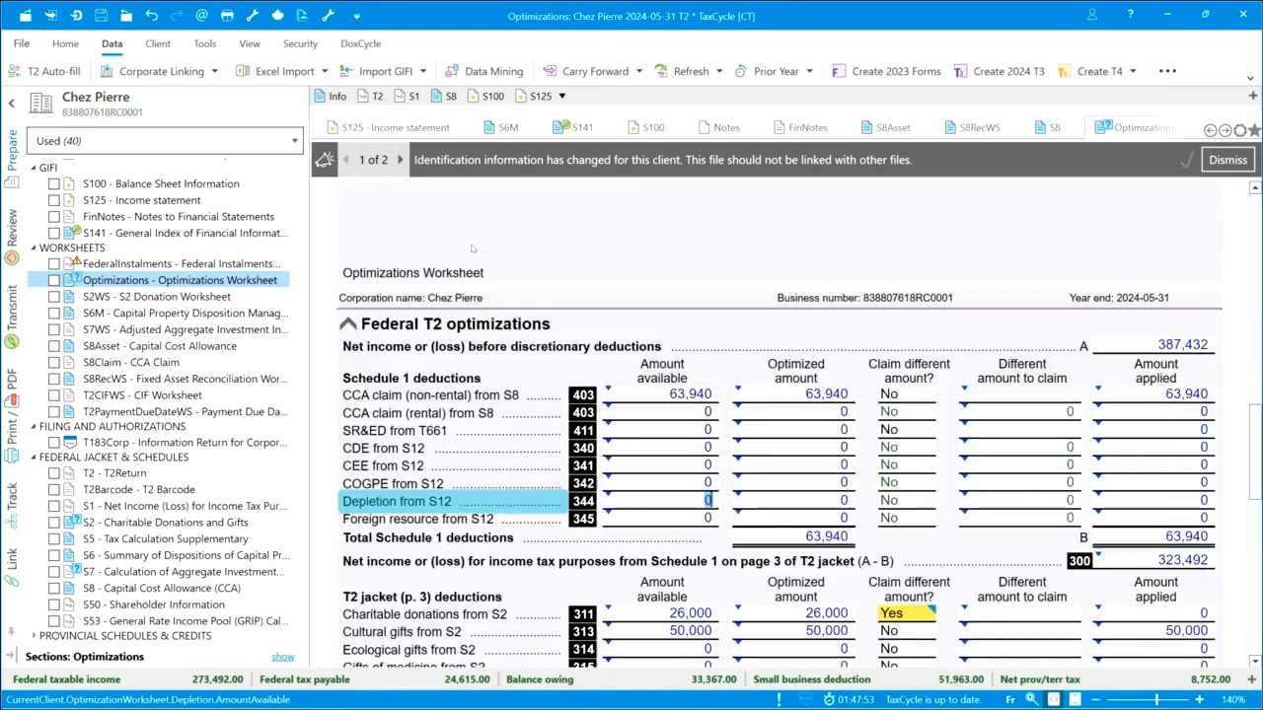
pyautogui.scroll(4, 472, 249)
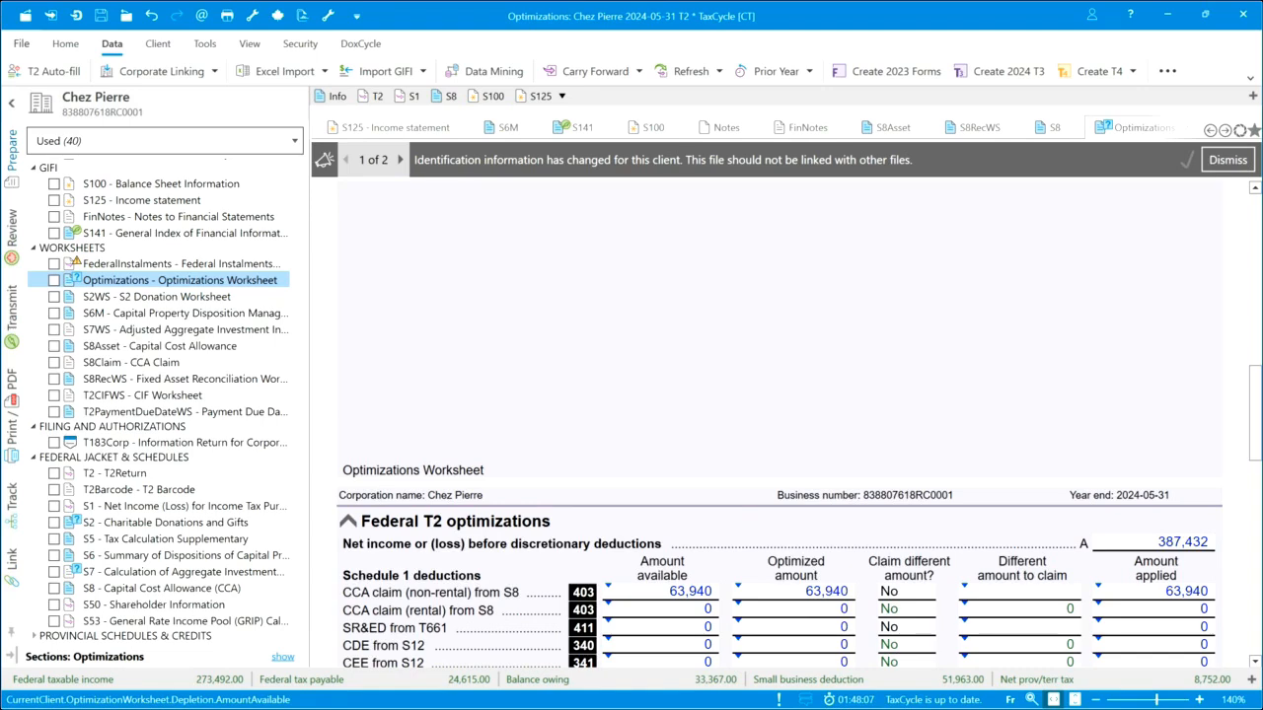
pyautogui.scroll(4, 525, 317)
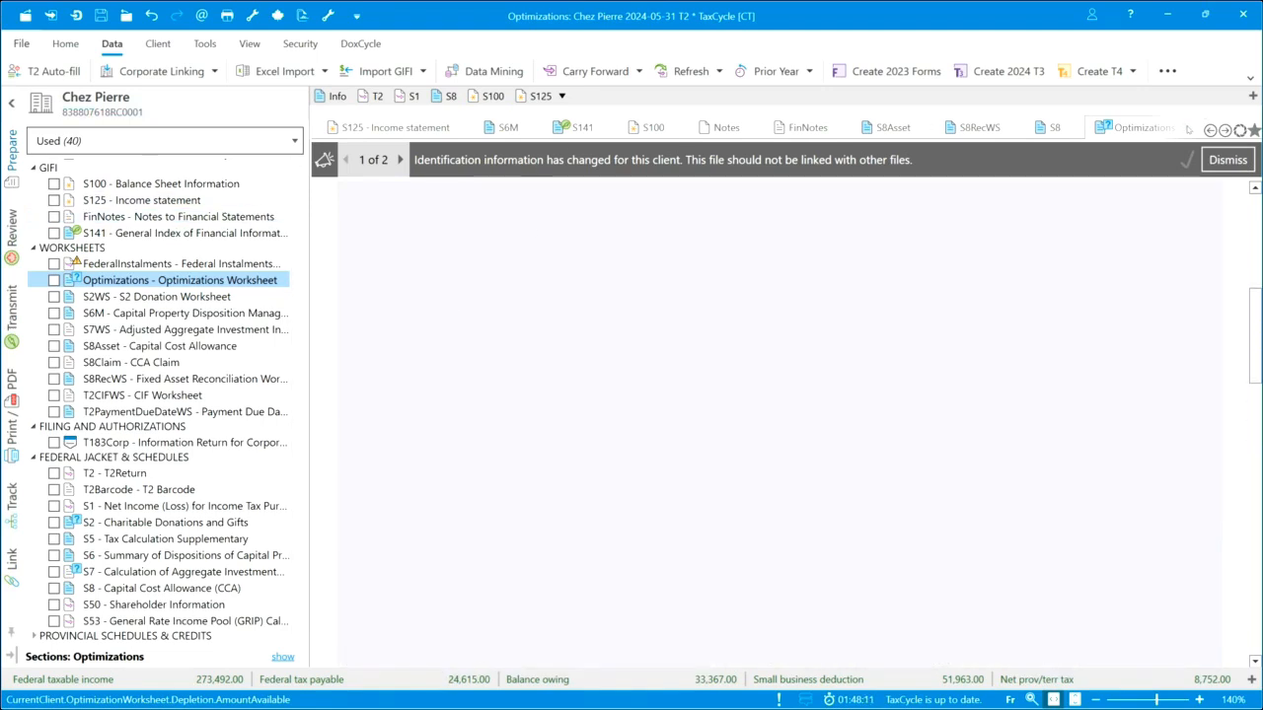
pyautogui.click(1054, 127)
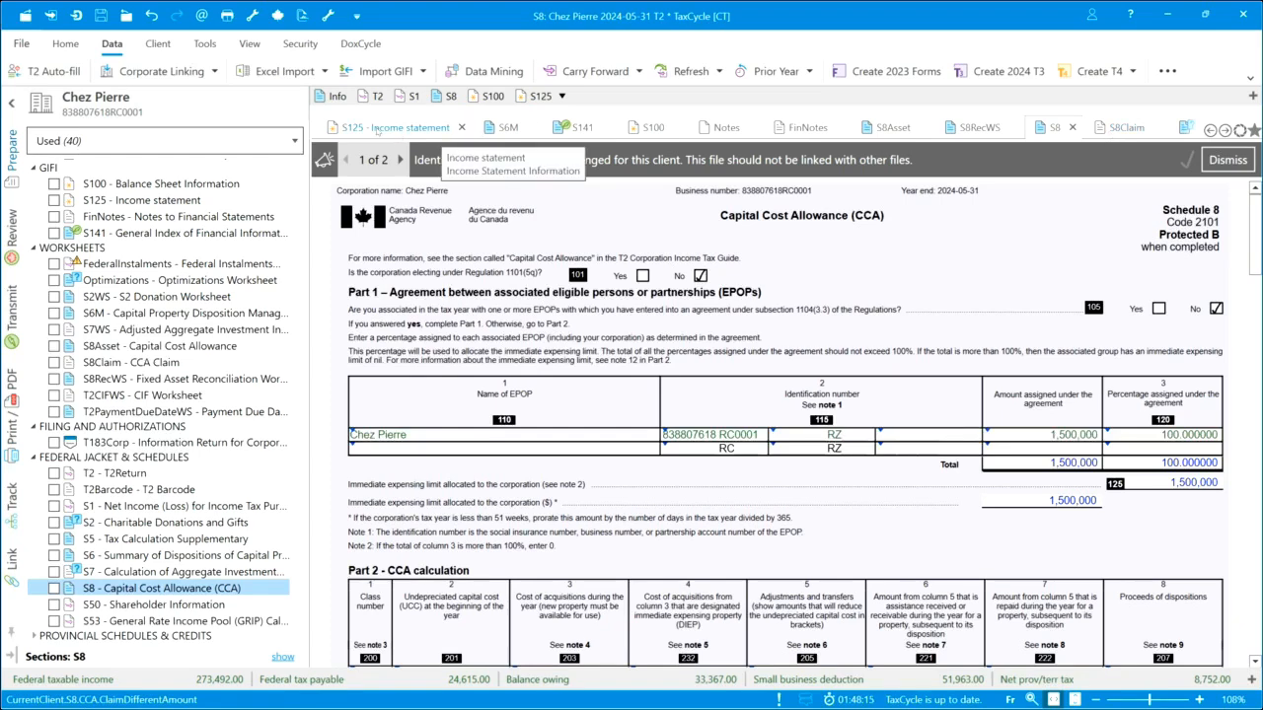
pyautogui.scroll(2, 143, 225)
pyautogui.click(173, 199)
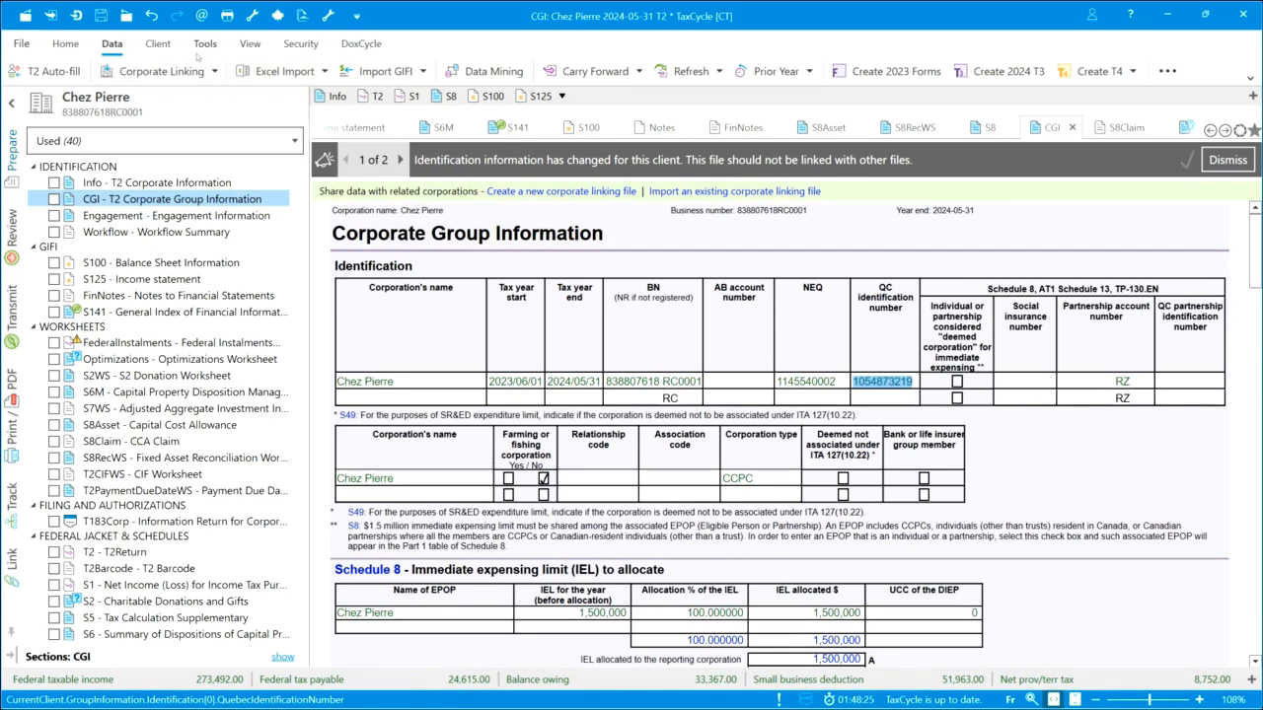
# Open the A & L Consulting.2024T2 return and display the Identification tables of its Corporate Group Information form
pyautogui.click(21, 45)
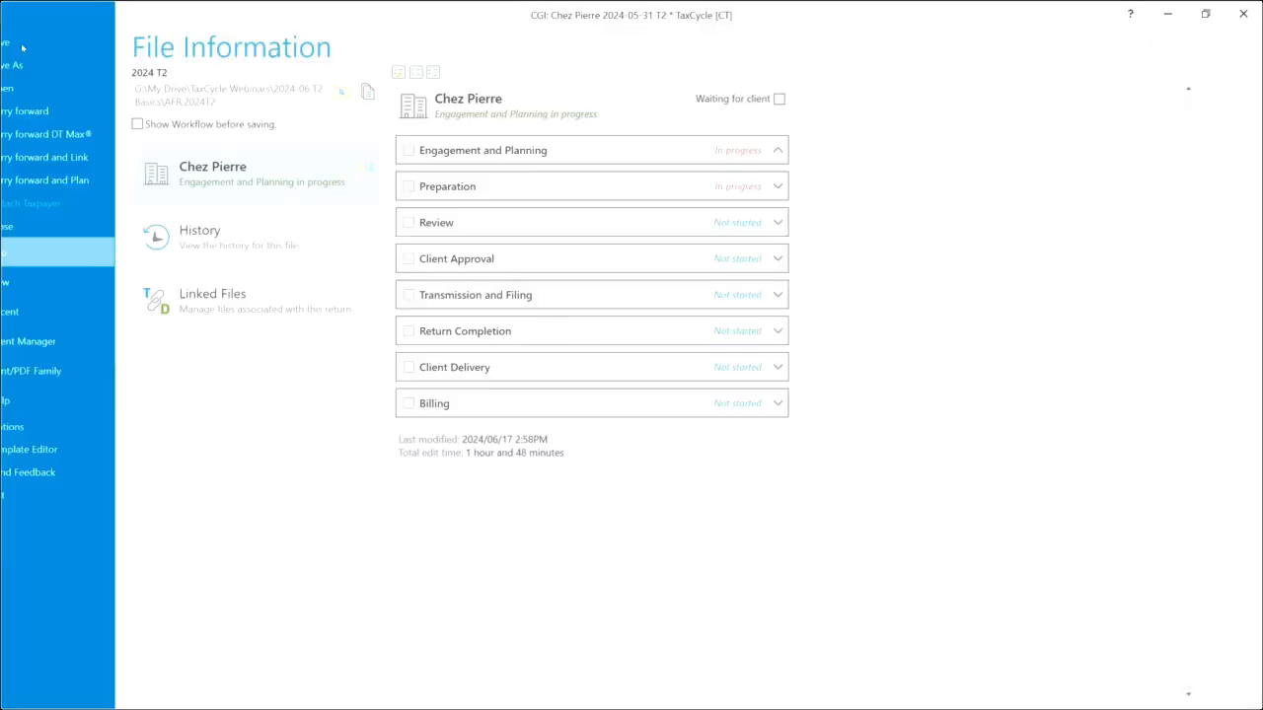
pyautogui.click(80, 89)
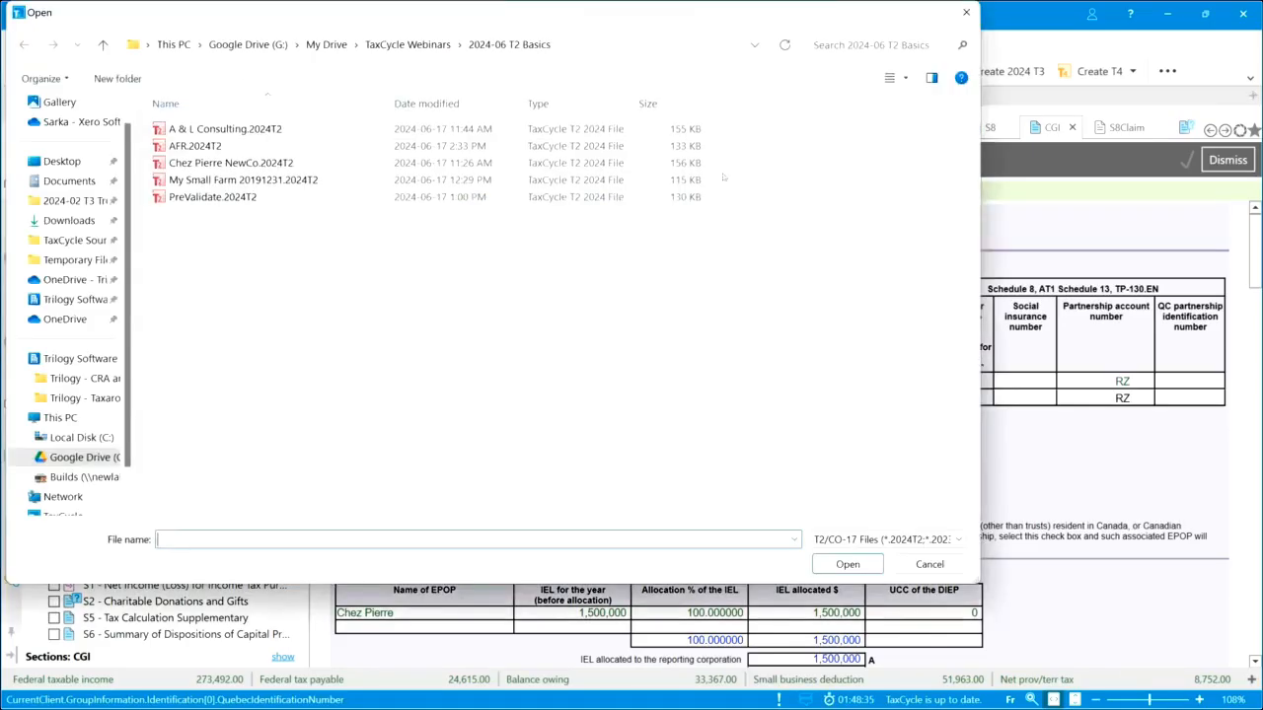
pyautogui.doubleClick(224, 129)
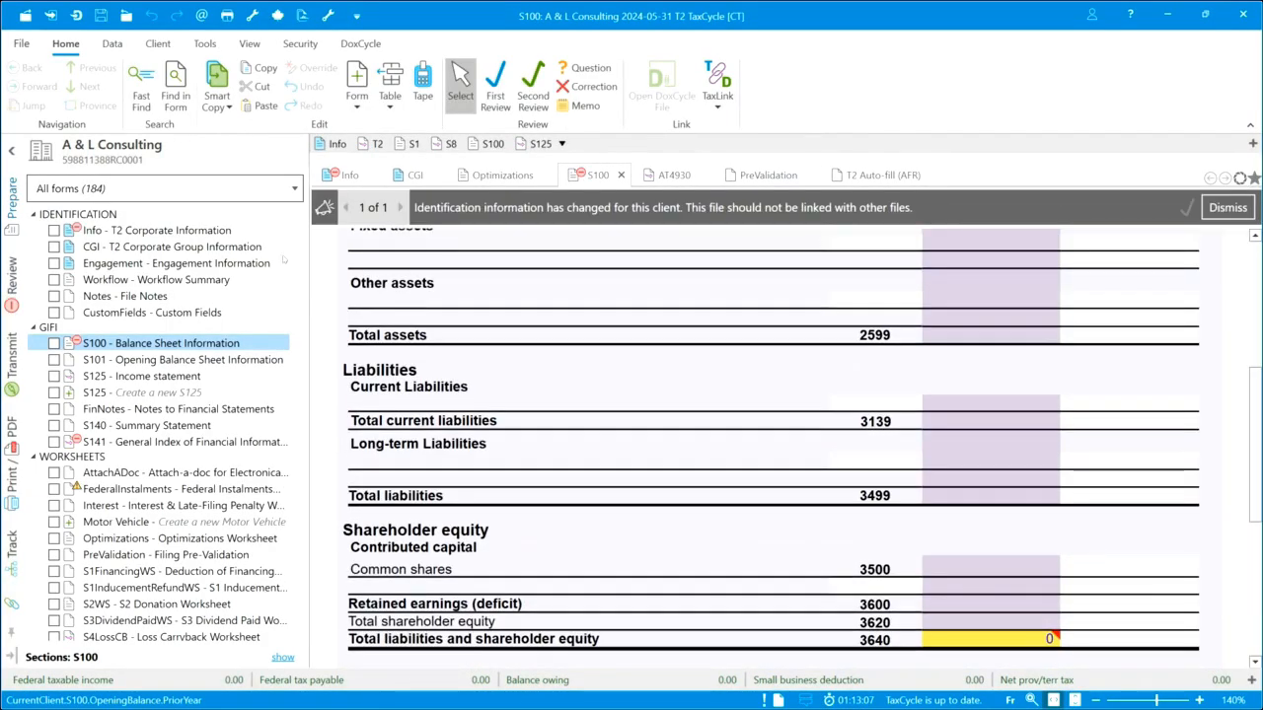
pyautogui.click(210, 247)
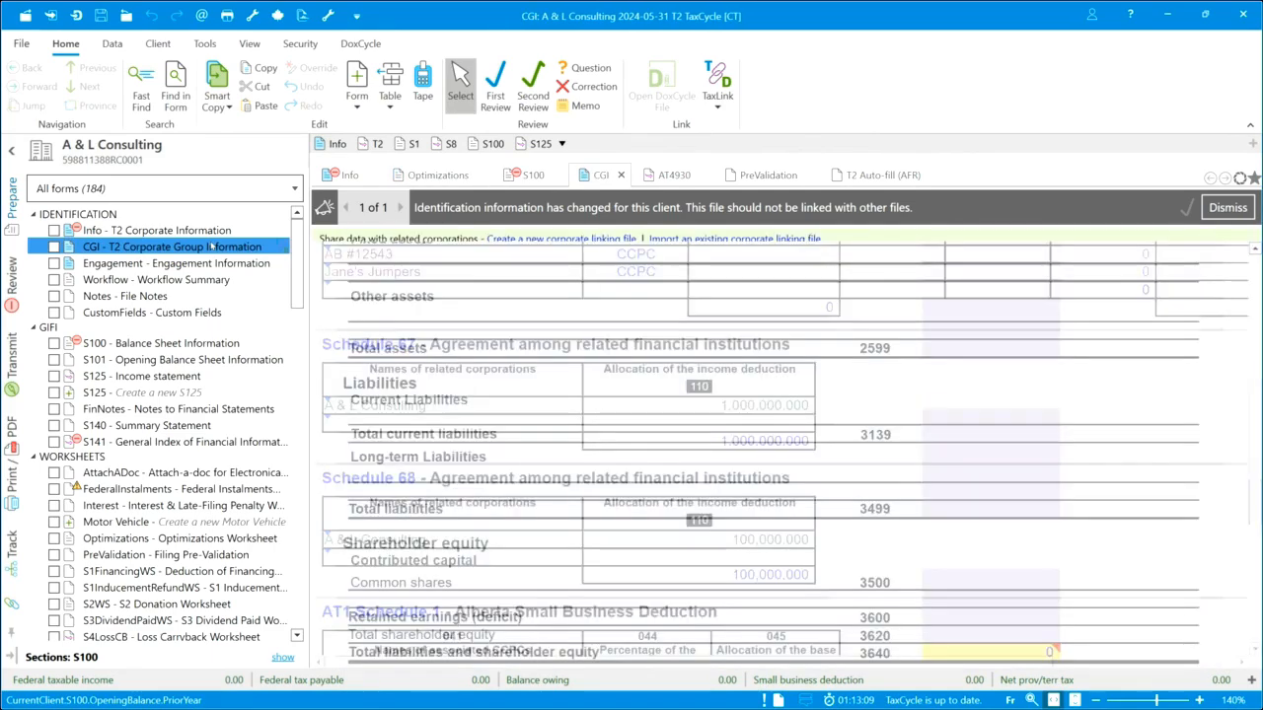
pyautogui.scroll(10, 525, 322)
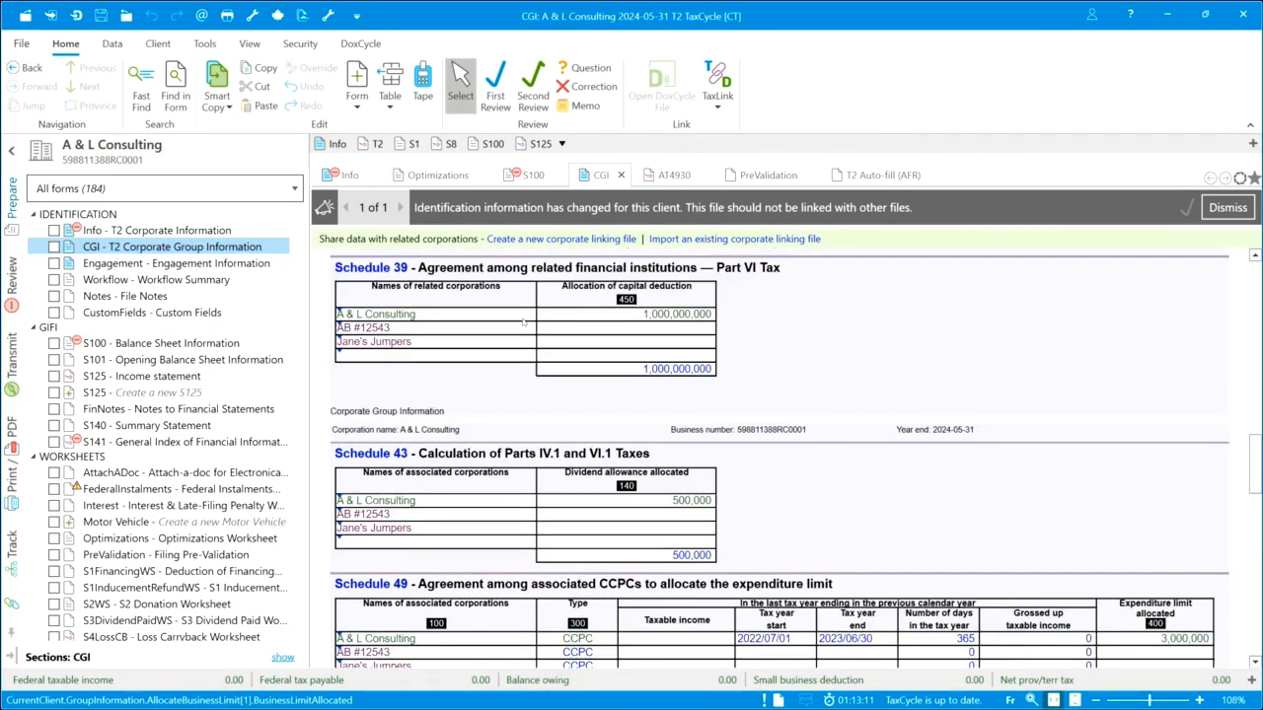
pyautogui.scroll(15, 525, 322)
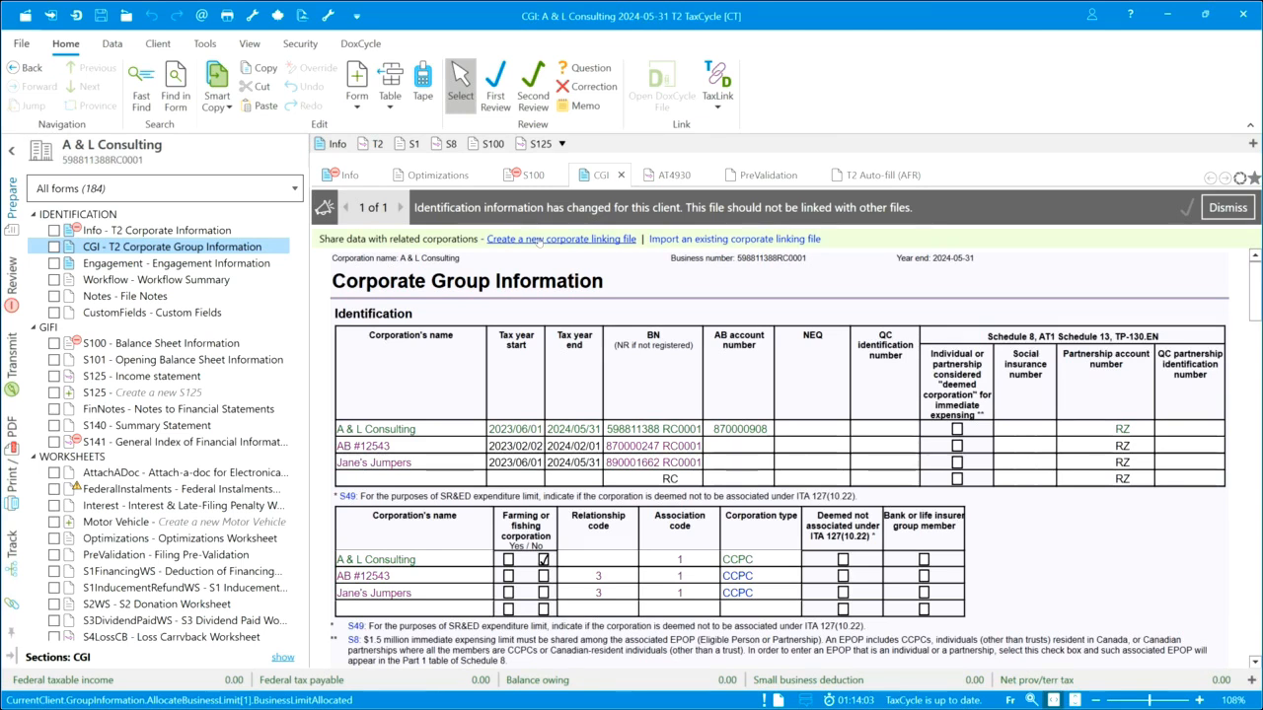
# Create a new corporate linking file for A & L Consulting, saved as A & L Consulting 20240531 Group.CGILink
pyautogui.click(111, 43)
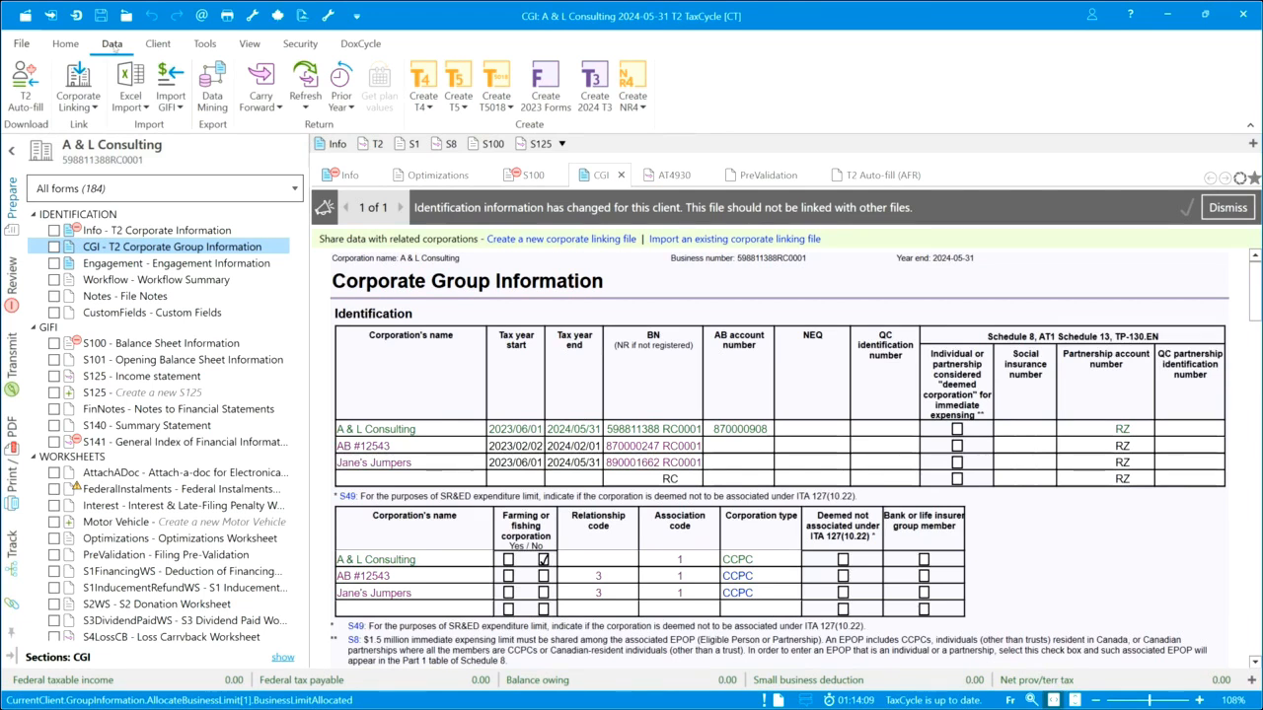
pyautogui.click(93, 109)
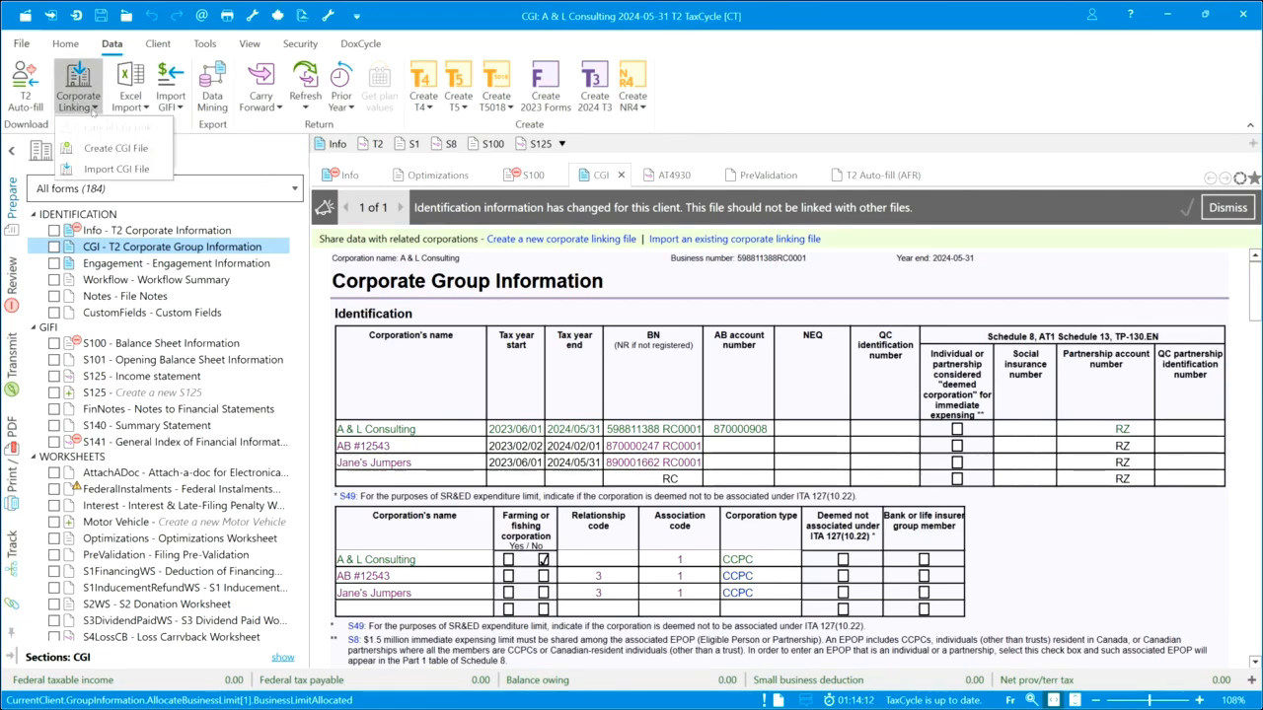
pyautogui.click(547, 239)
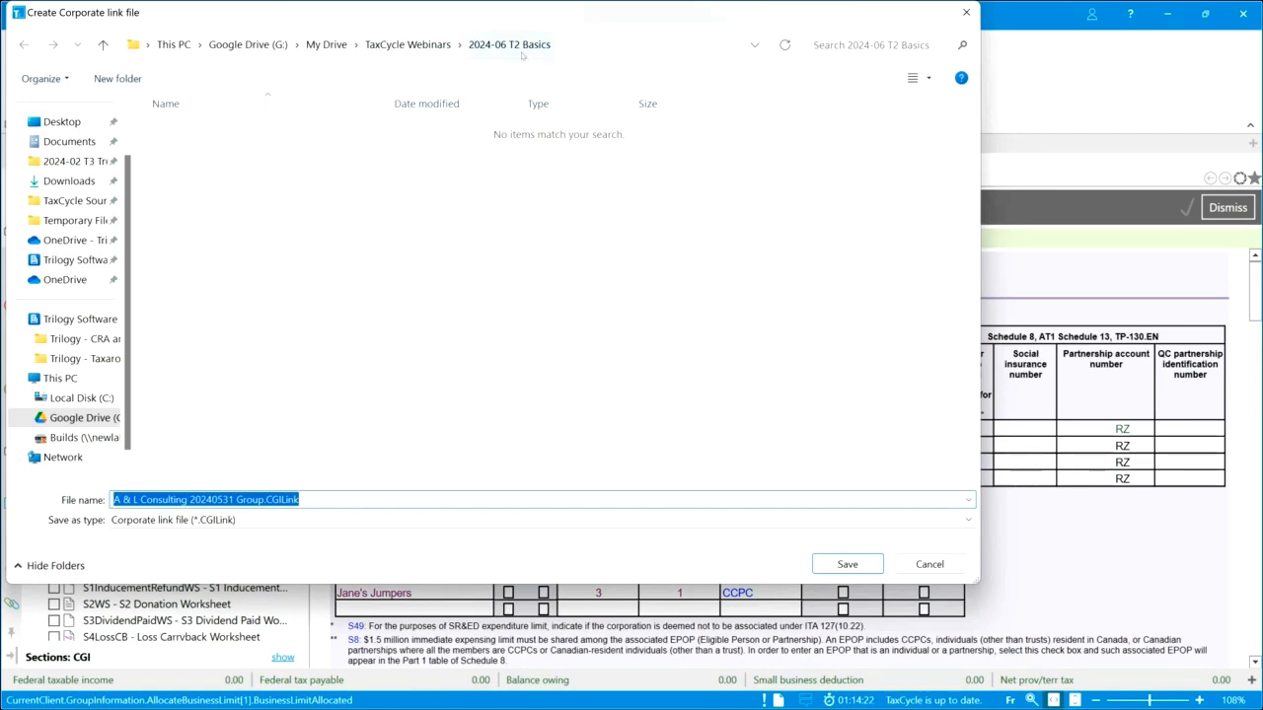
pyautogui.click(846, 565)
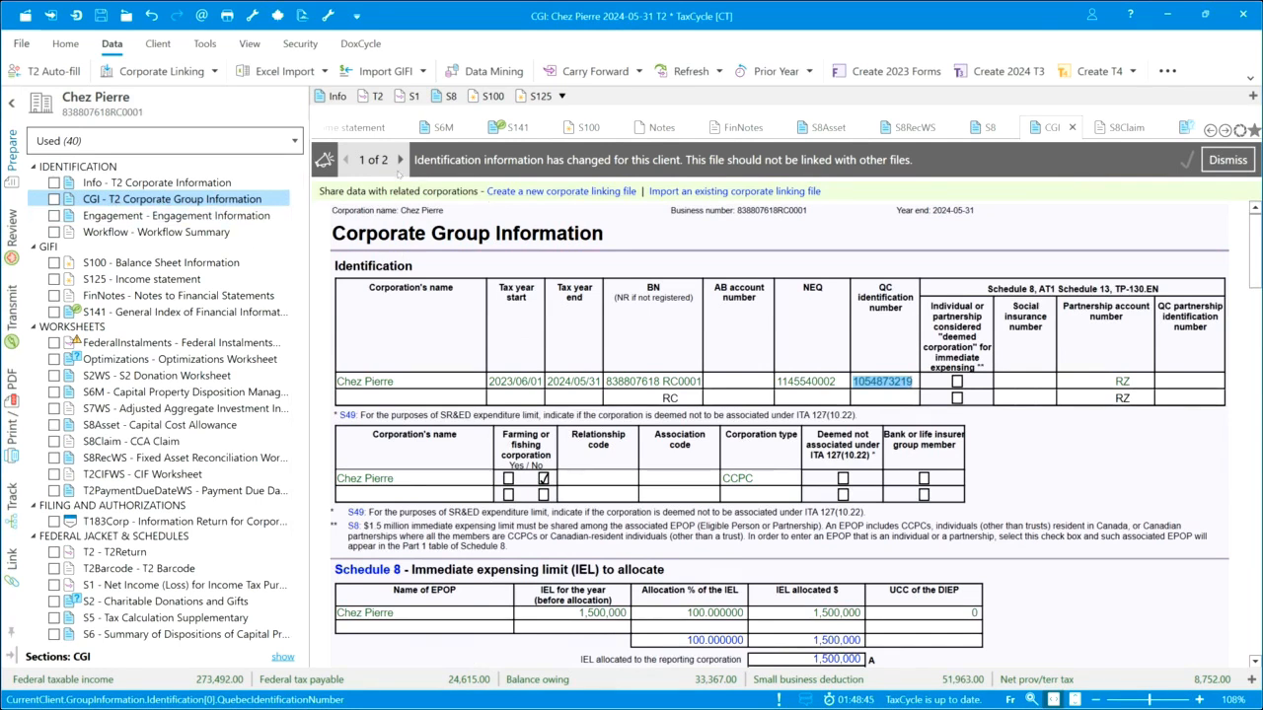
# In the Chez Pierre return, import A & L Consulting 20240531 Group.CGILink and add Chez Pierre - 2024-05-31 to the corporate linking file
pyautogui.click(775, 194)
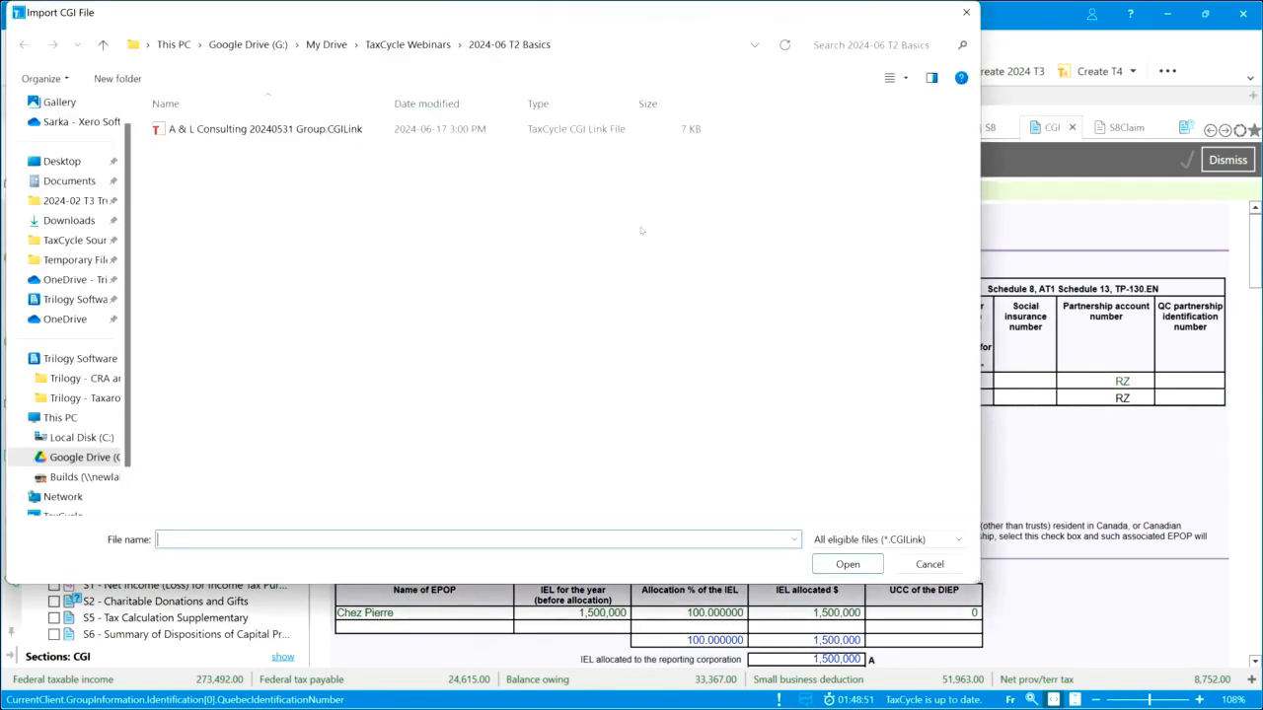
pyautogui.click(239, 129)
pyautogui.doubleClick(239, 129)
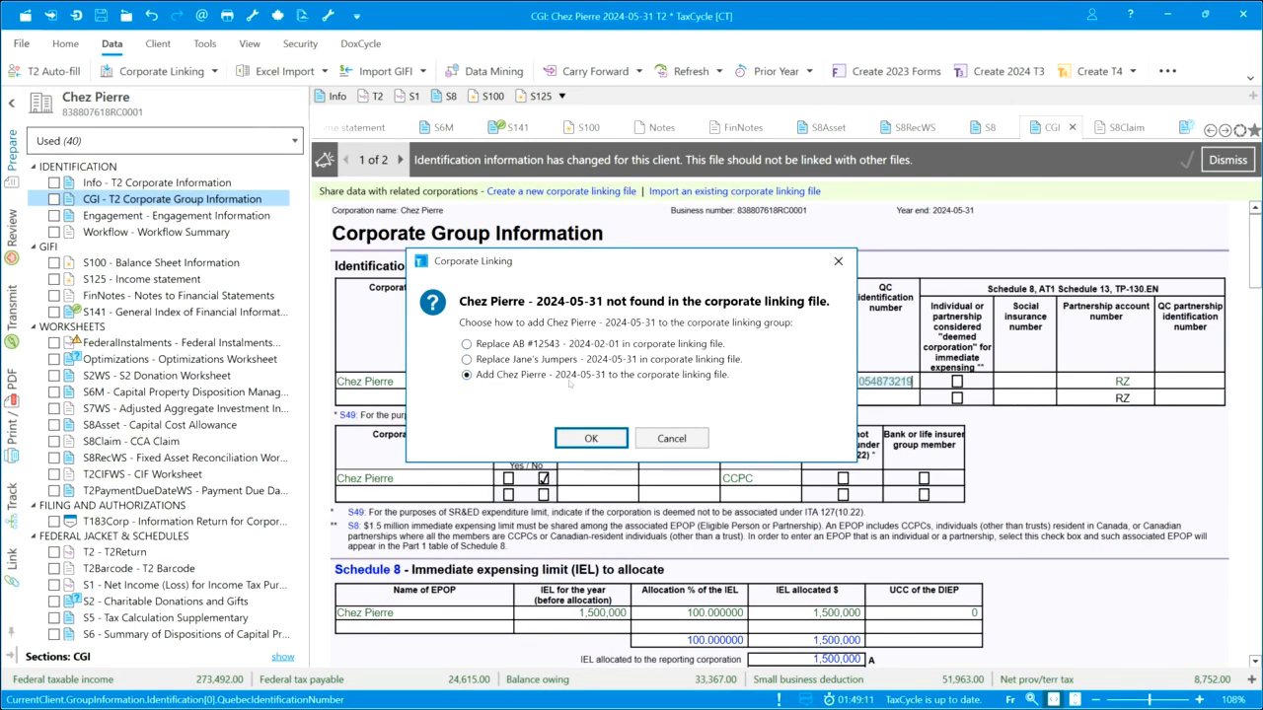
pyautogui.click(591, 439)
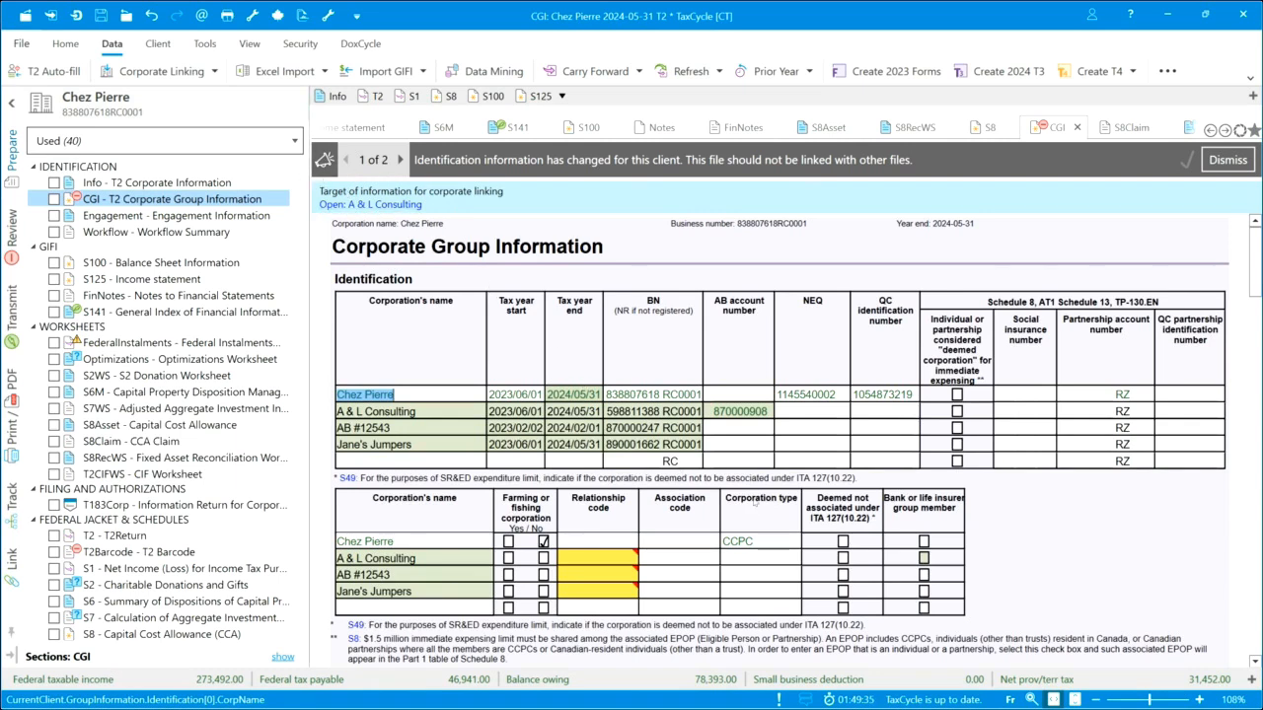
# In A & L Consulting's Corporate Group Information, allocate 250,000 of the Schedule 8 immediate expensing limit to Chez Pierre
pyautogui.scroll(-2, 802, 490)
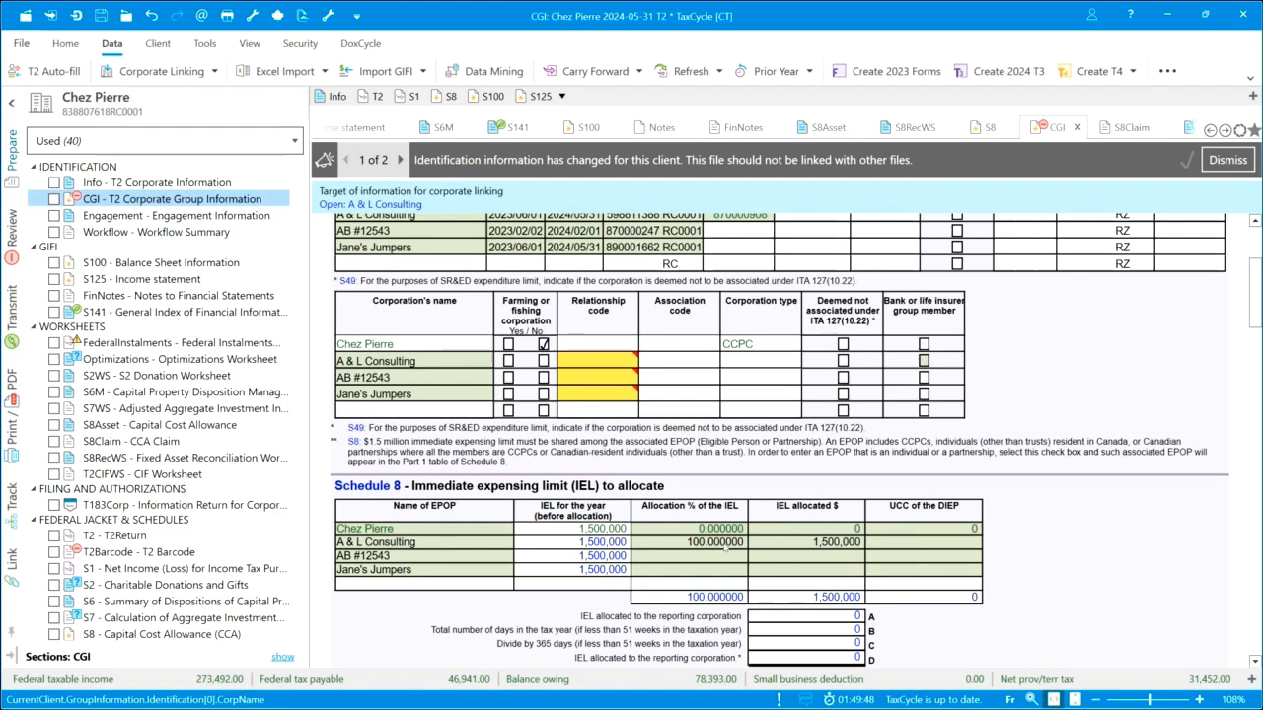
pyautogui.scroll(-1, 725, 549)
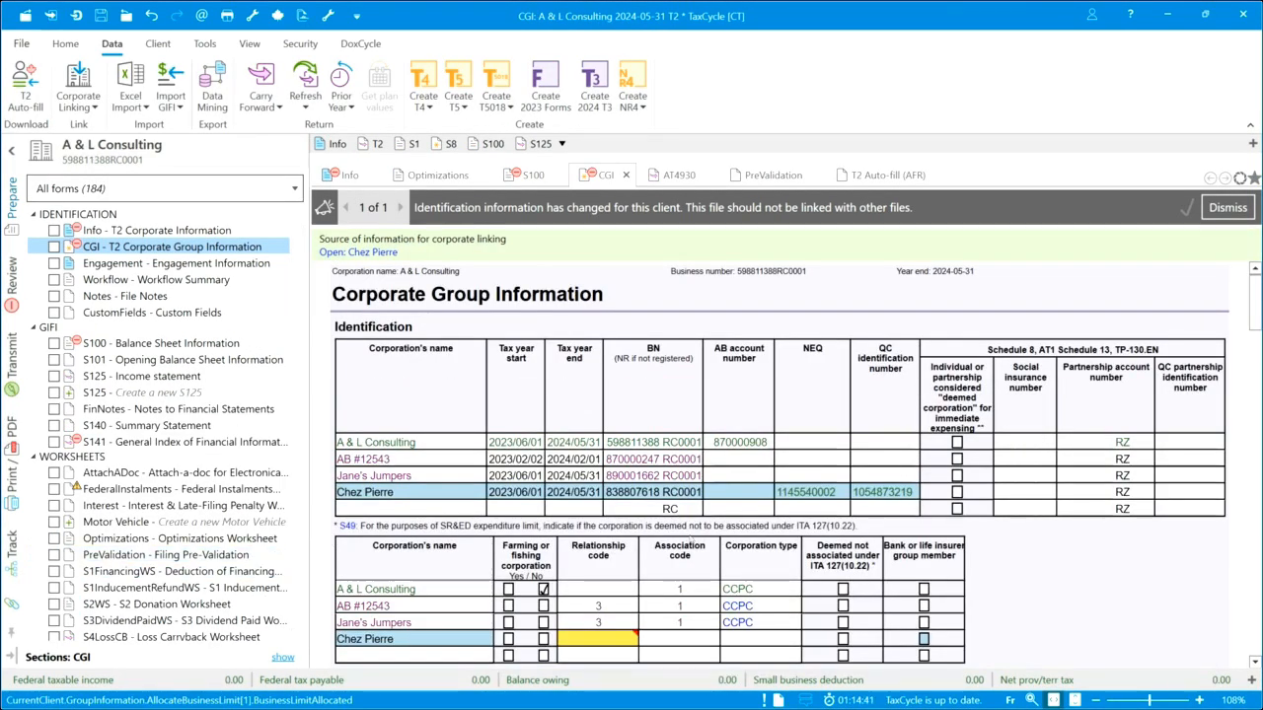
pyautogui.scroll(-2, 690, 538)
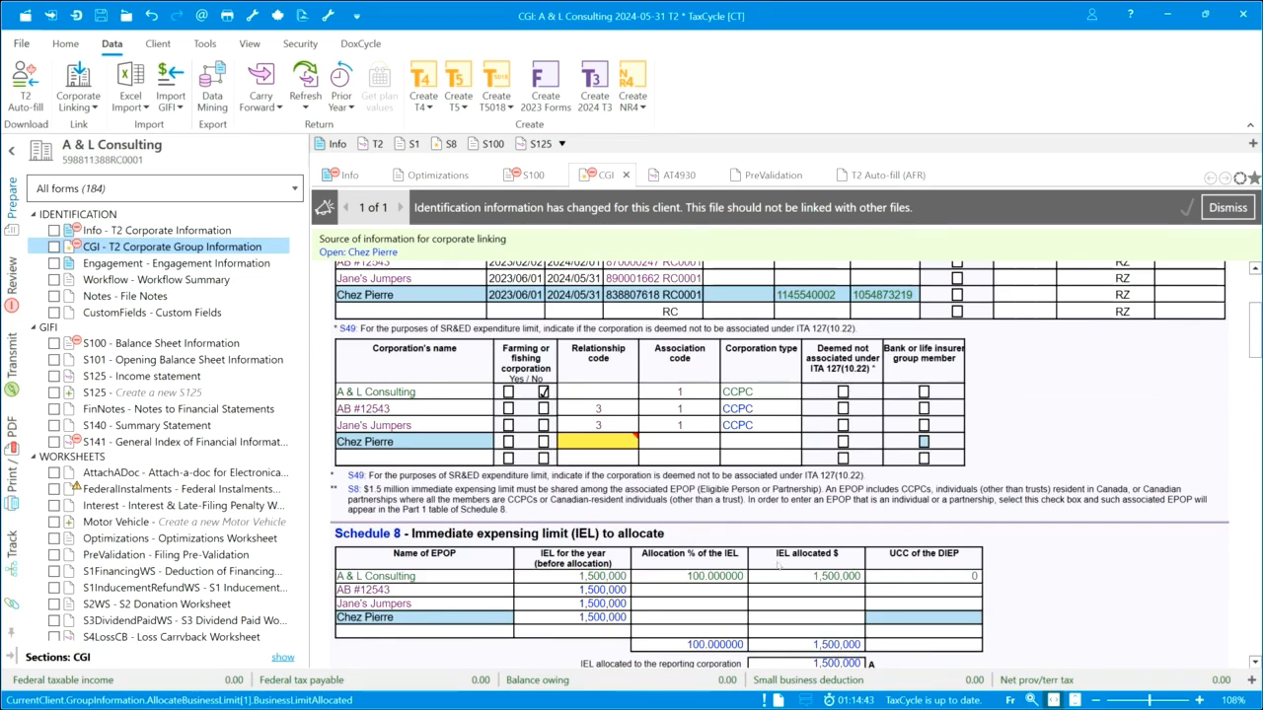
pyautogui.click(786, 617)
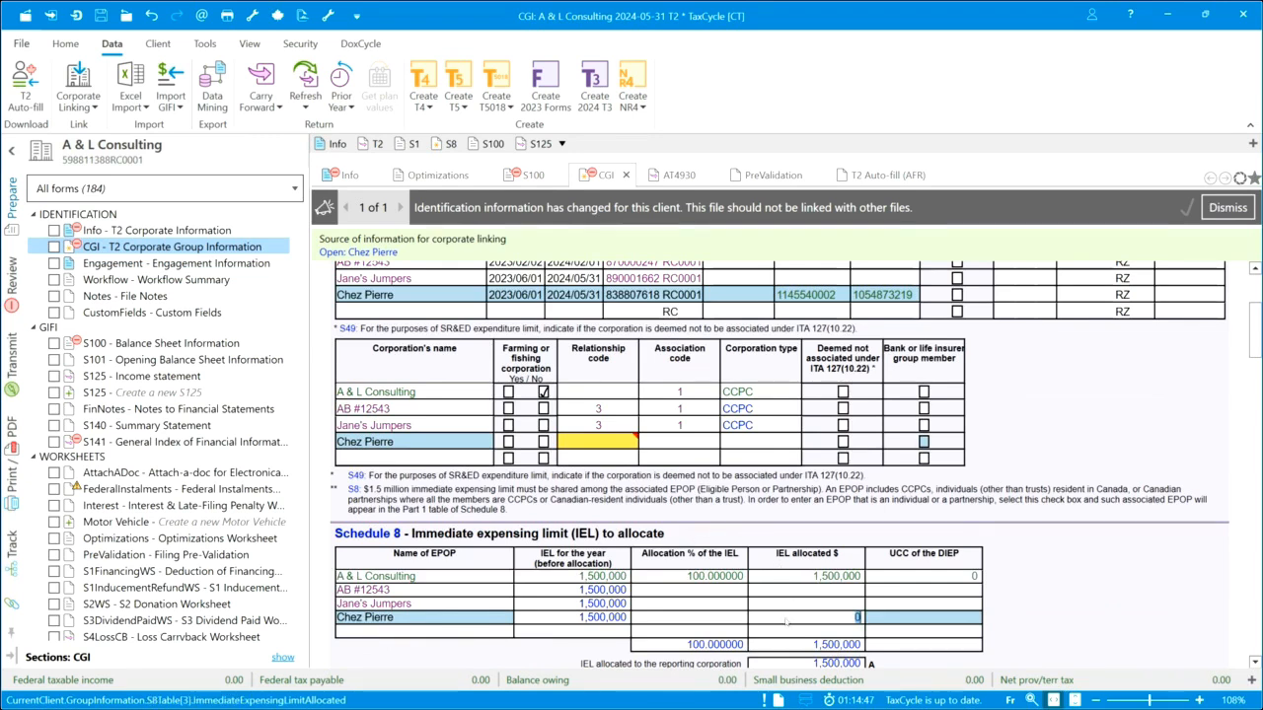
pyautogui.write('2500000')
pyautogui.click(769, 601)
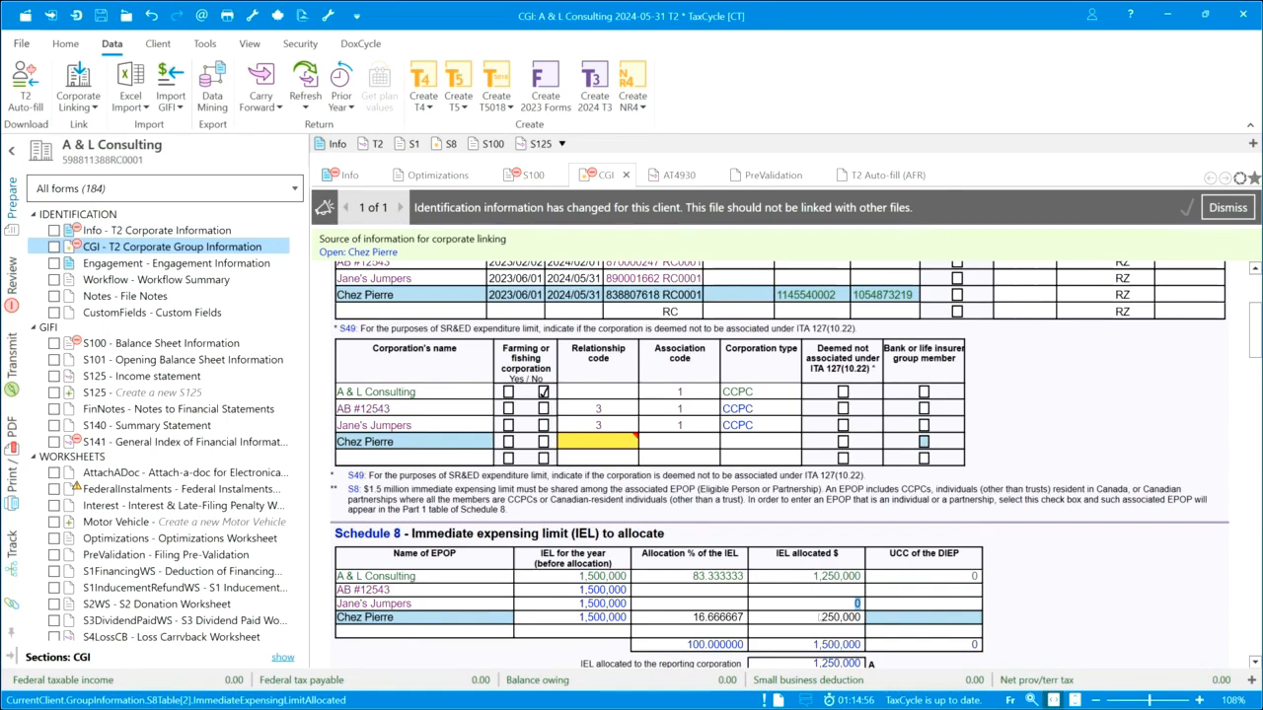
# In the Schedule 23 agreement among CCPCs, allocate 50,000 of the business limit to Chez Pierre
pyautogui.scroll(-5, 776, 557)
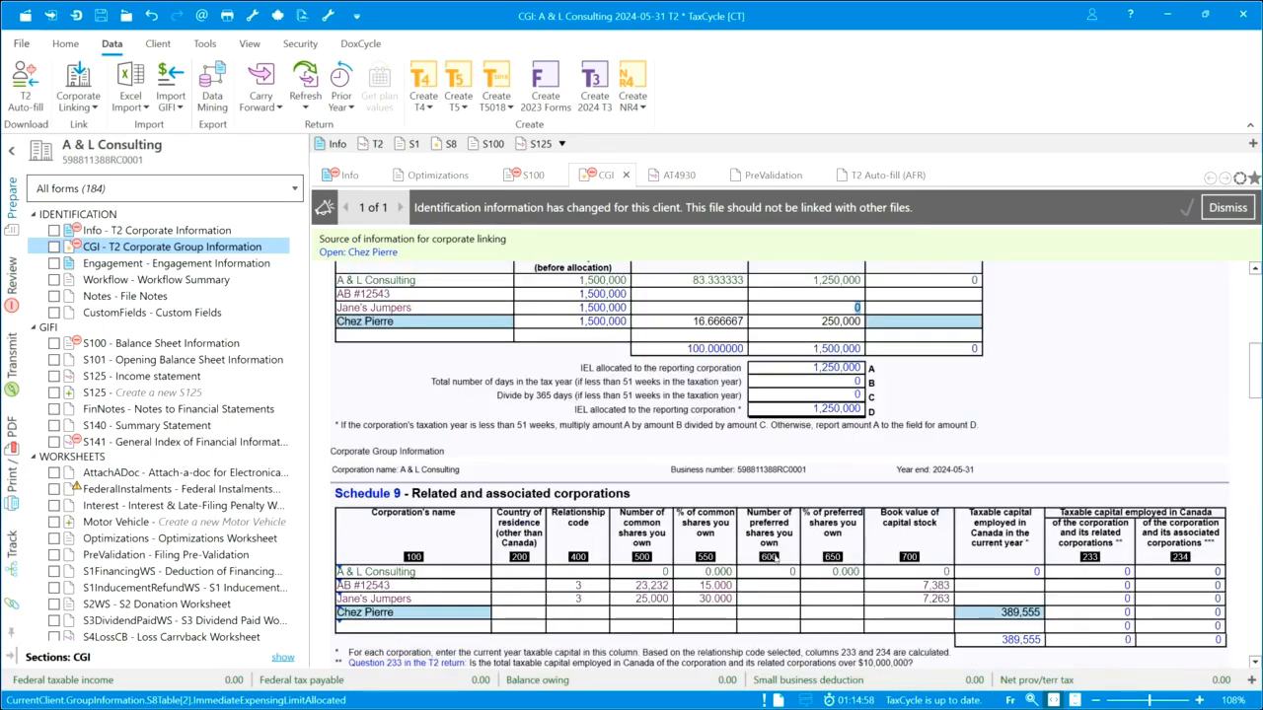
pyautogui.scroll(1, 776, 557)
pyautogui.scroll(-1, 776, 557)
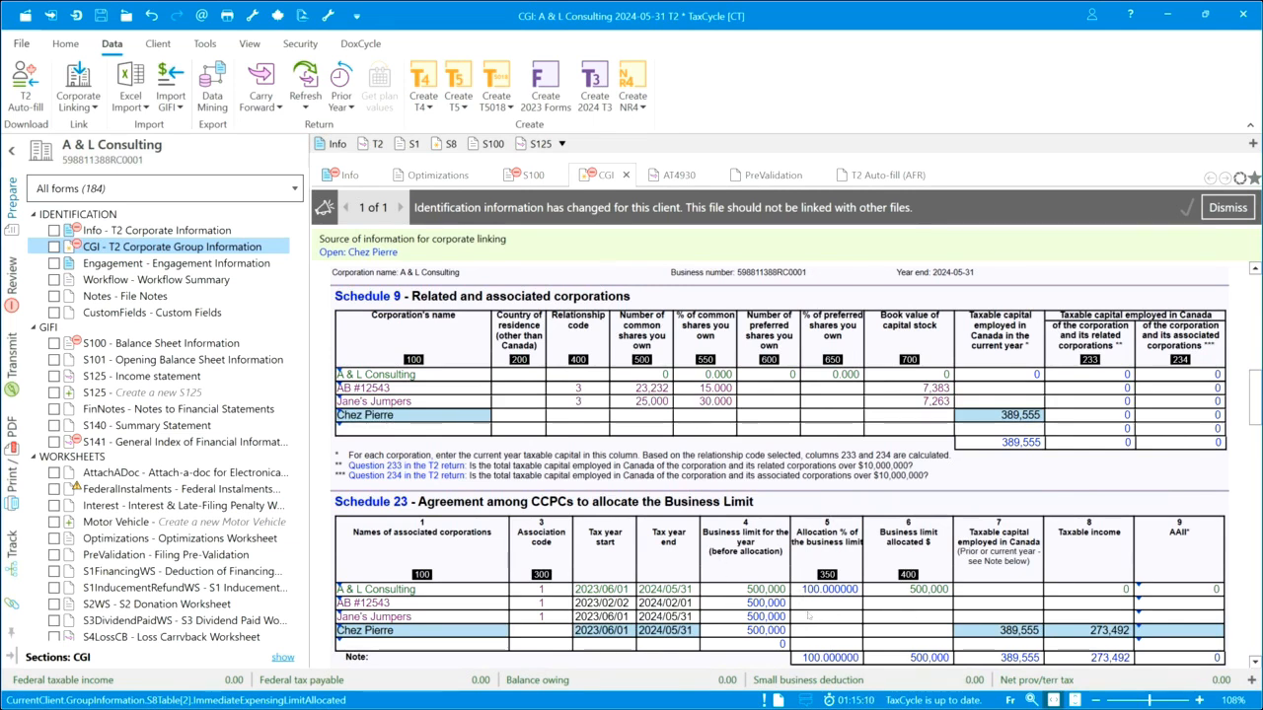
pyautogui.click(912, 631)
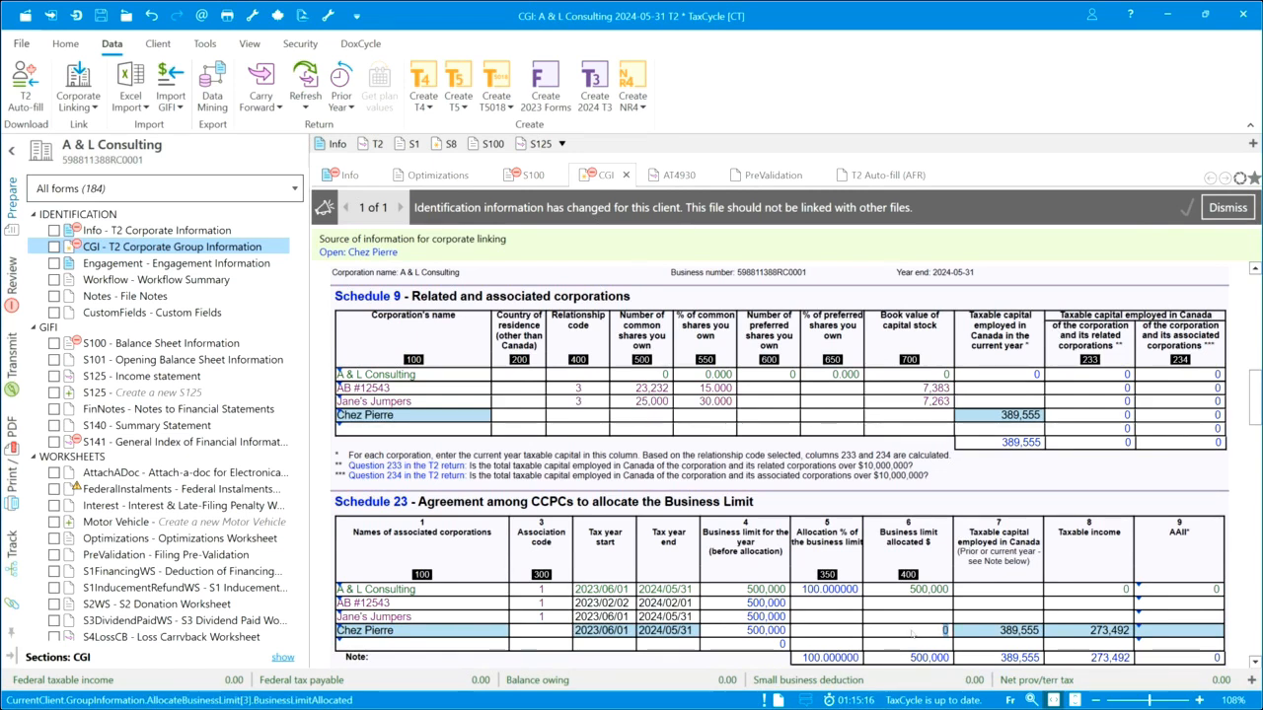
pyautogui.write('500000')
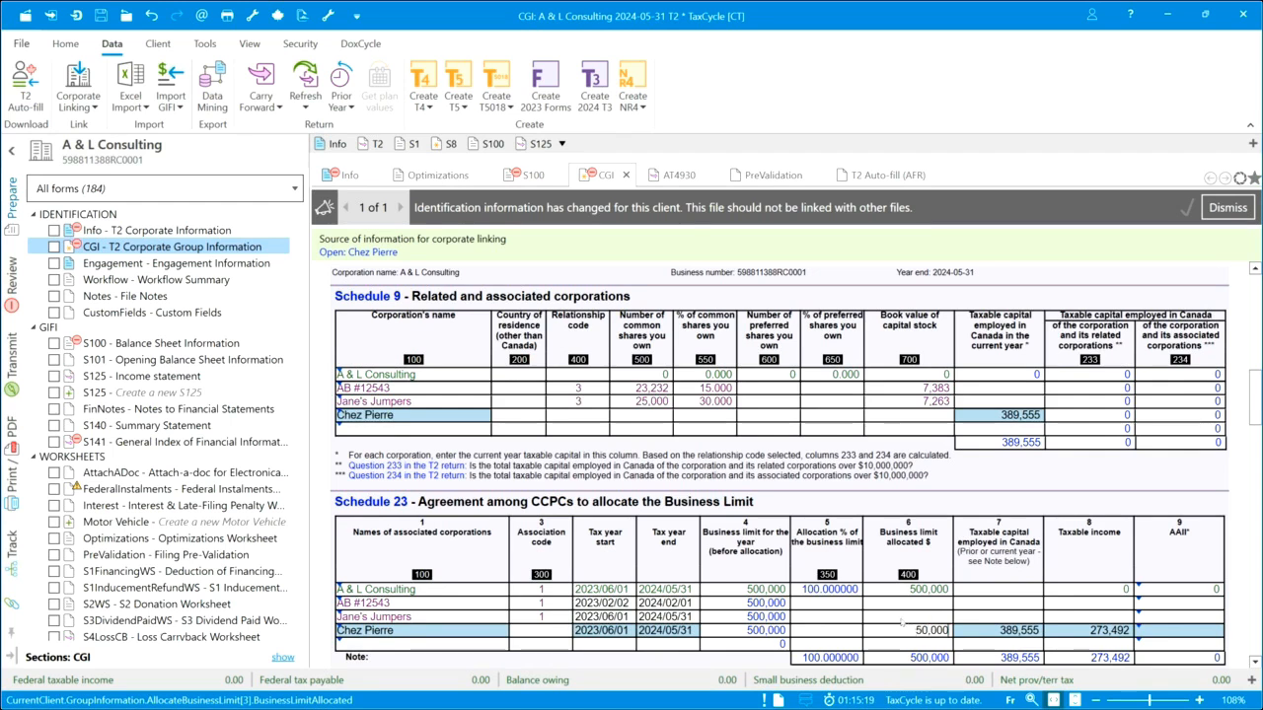
pyautogui.click(904, 617)
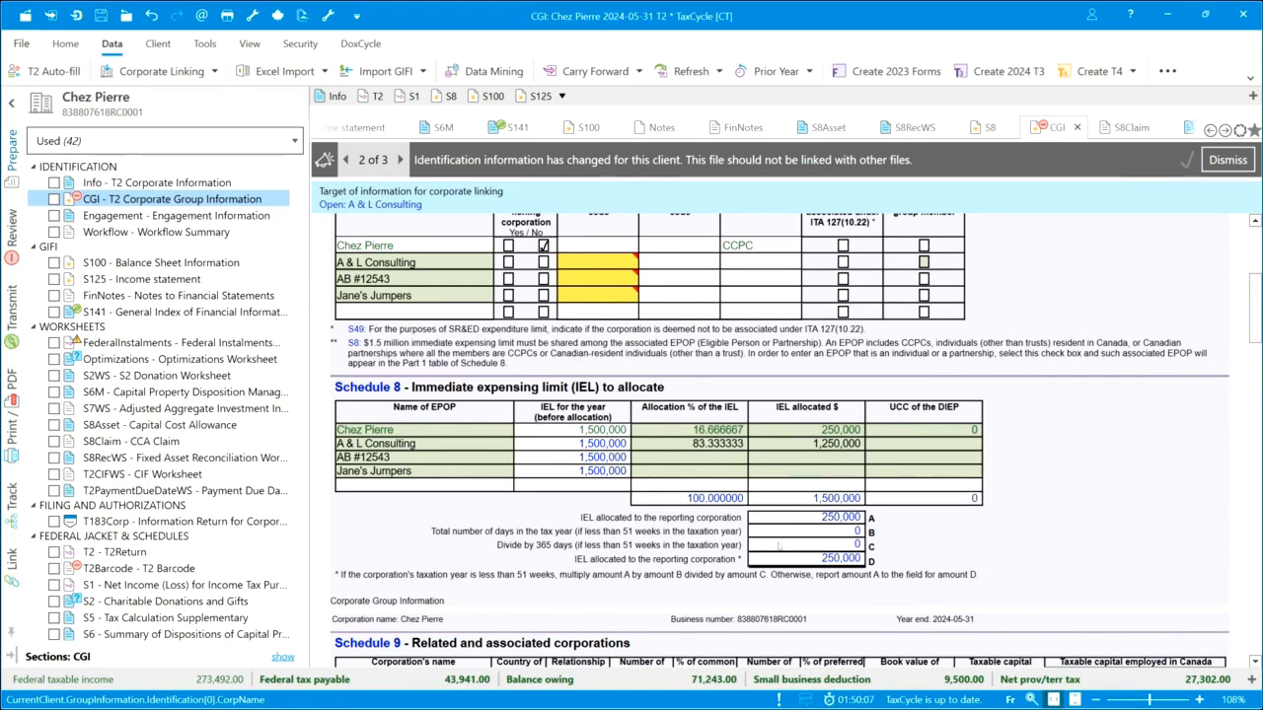
# Examine the linked Schedule 8, 9, 23, 39 and 43 allocations in Chez Pierre's Corporate Group Information form
pyautogui.scroll(-2, 780, 546)
pyautogui.scroll(-2, 780, 545)
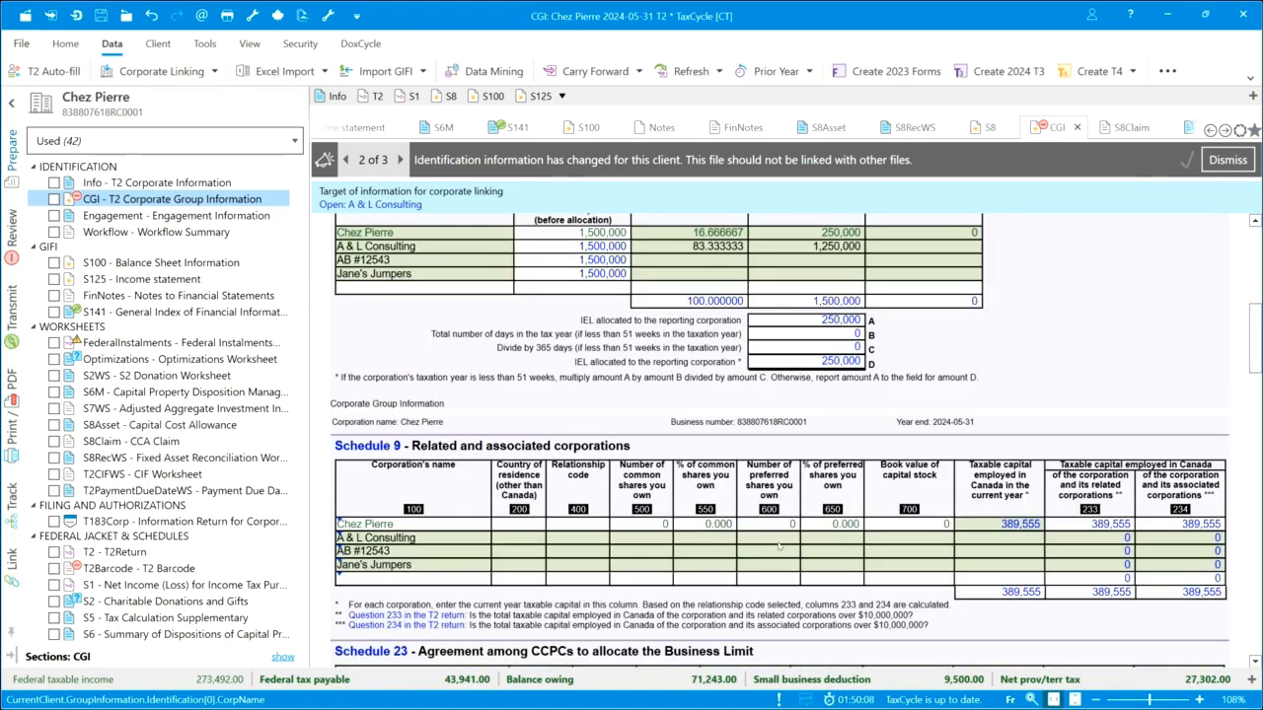
pyautogui.scroll(-2, 780, 546)
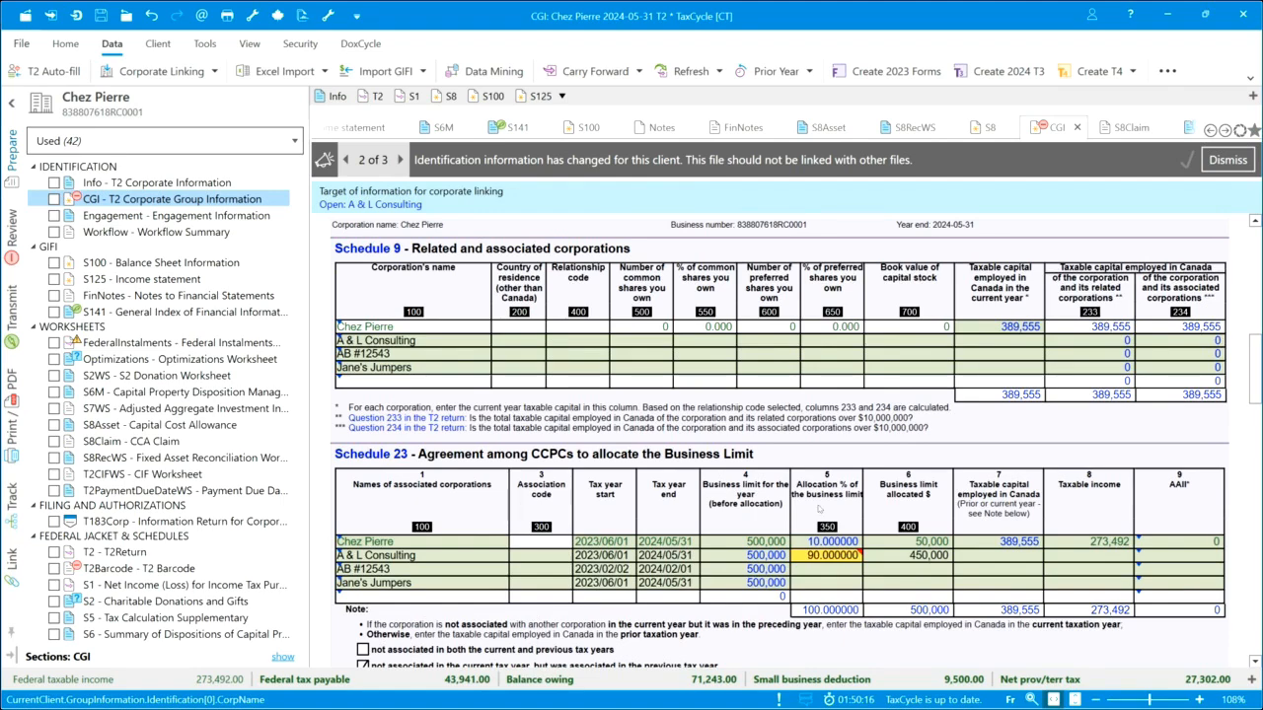
pyautogui.scroll(-8, 714, 451)
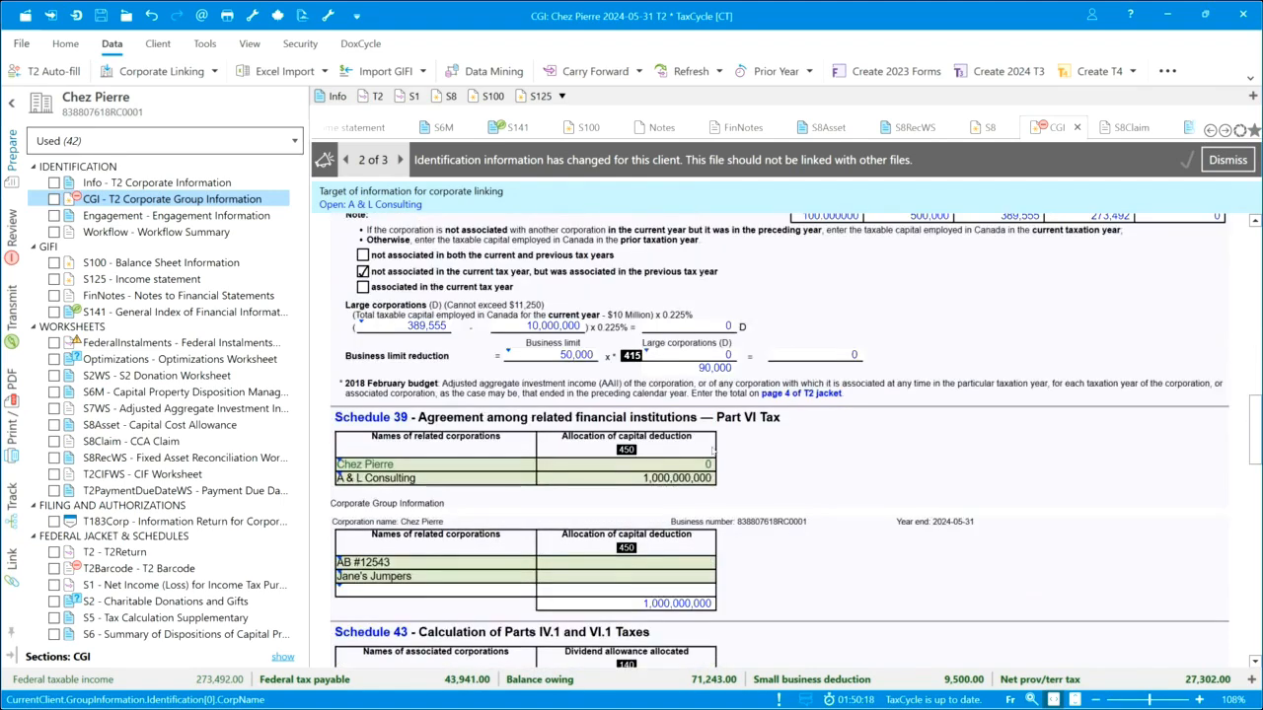
pyautogui.scroll(-2, 713, 451)
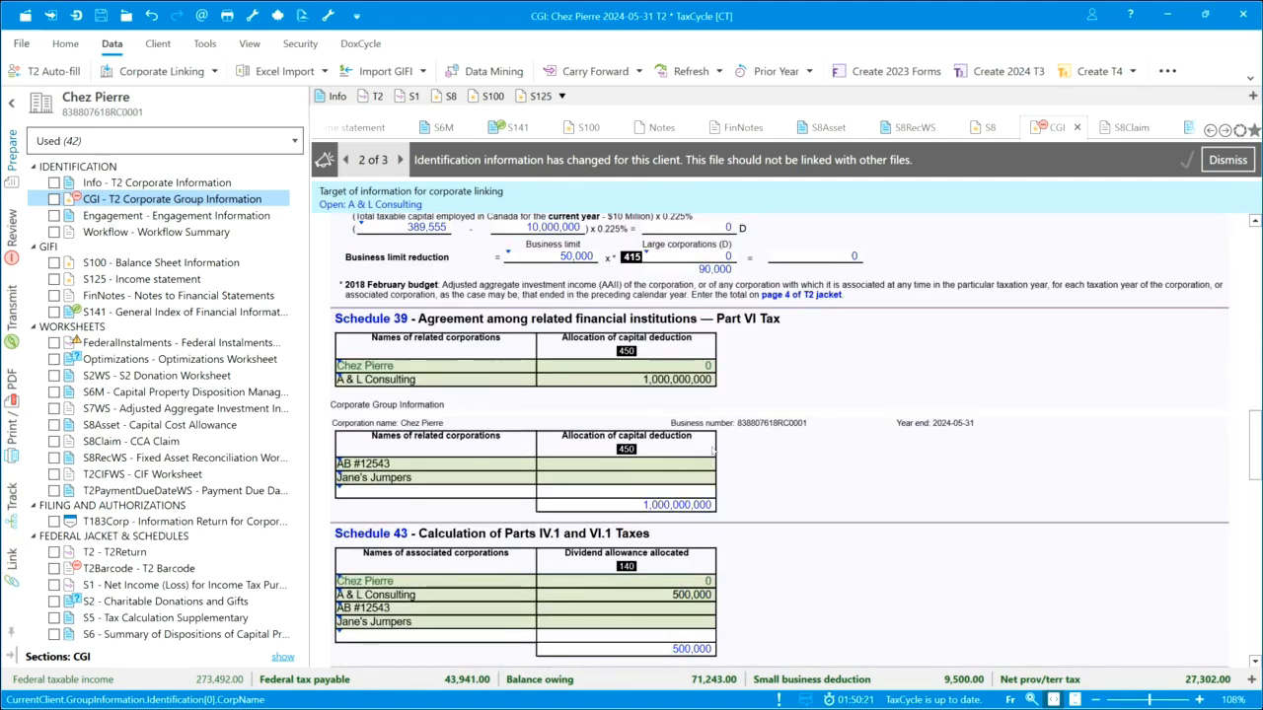
pyautogui.scroll(10, 712, 451)
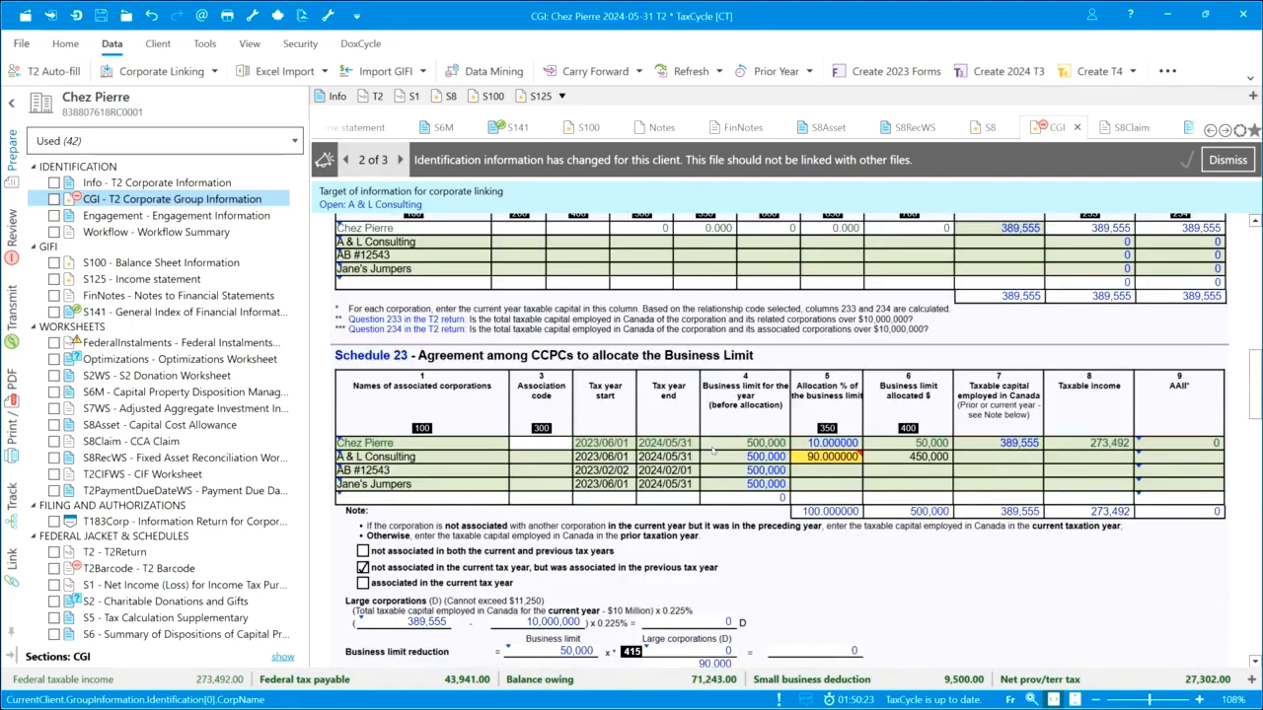
pyautogui.scroll(4, 714, 450)
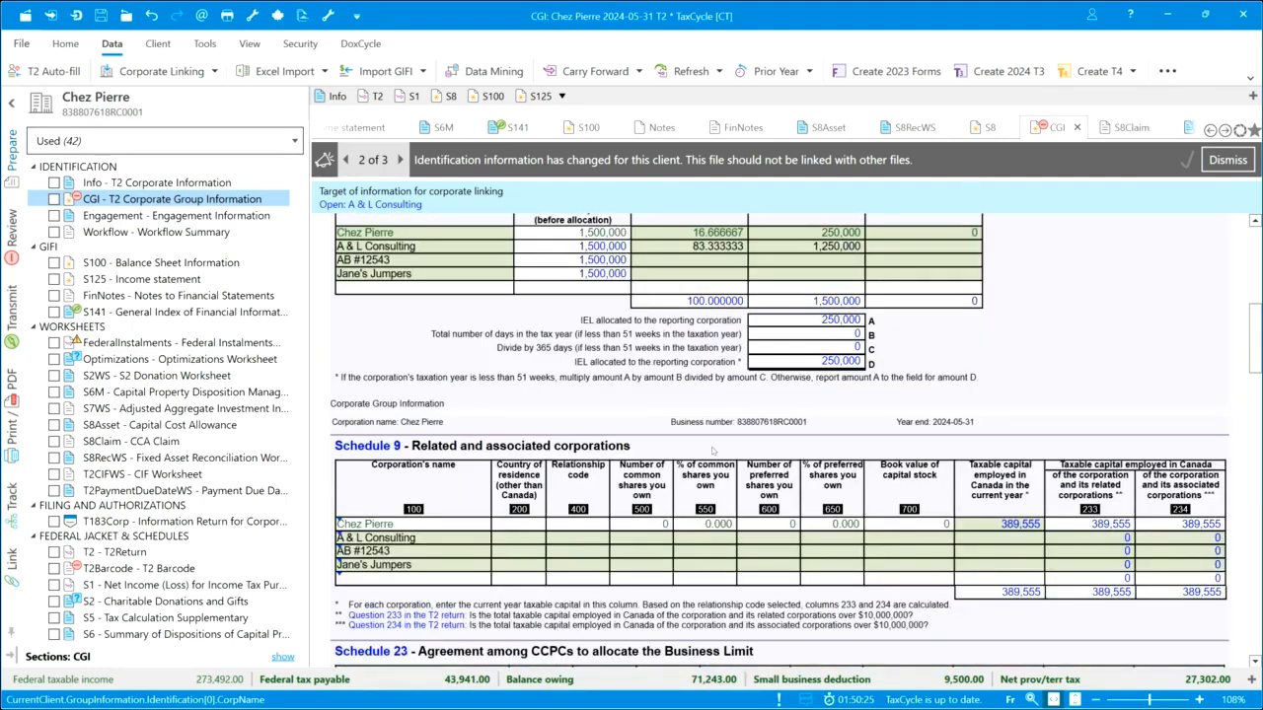
pyautogui.scroll(12, 712, 450)
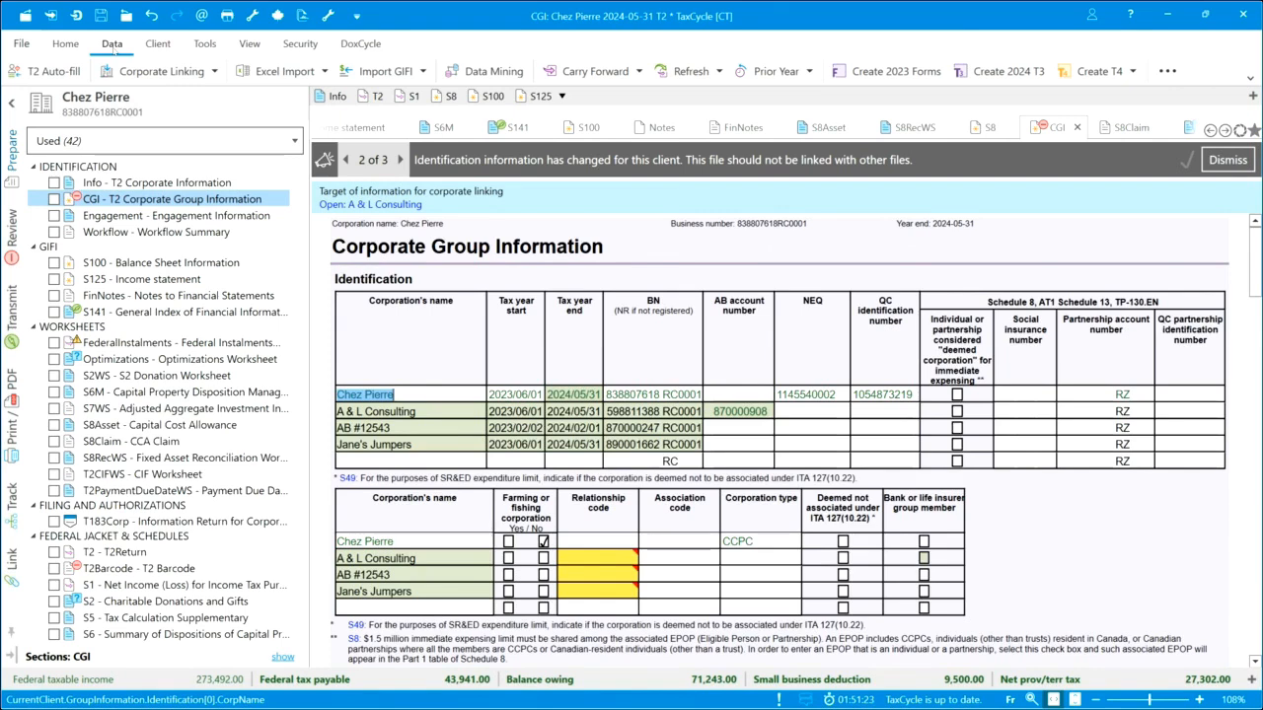
# Find and open Schedule 89, Request for Capital Dividend Account Balance Verification, and review its contact information and CDA questions
pyautogui.press('F4')
pyautogui.write('s89')
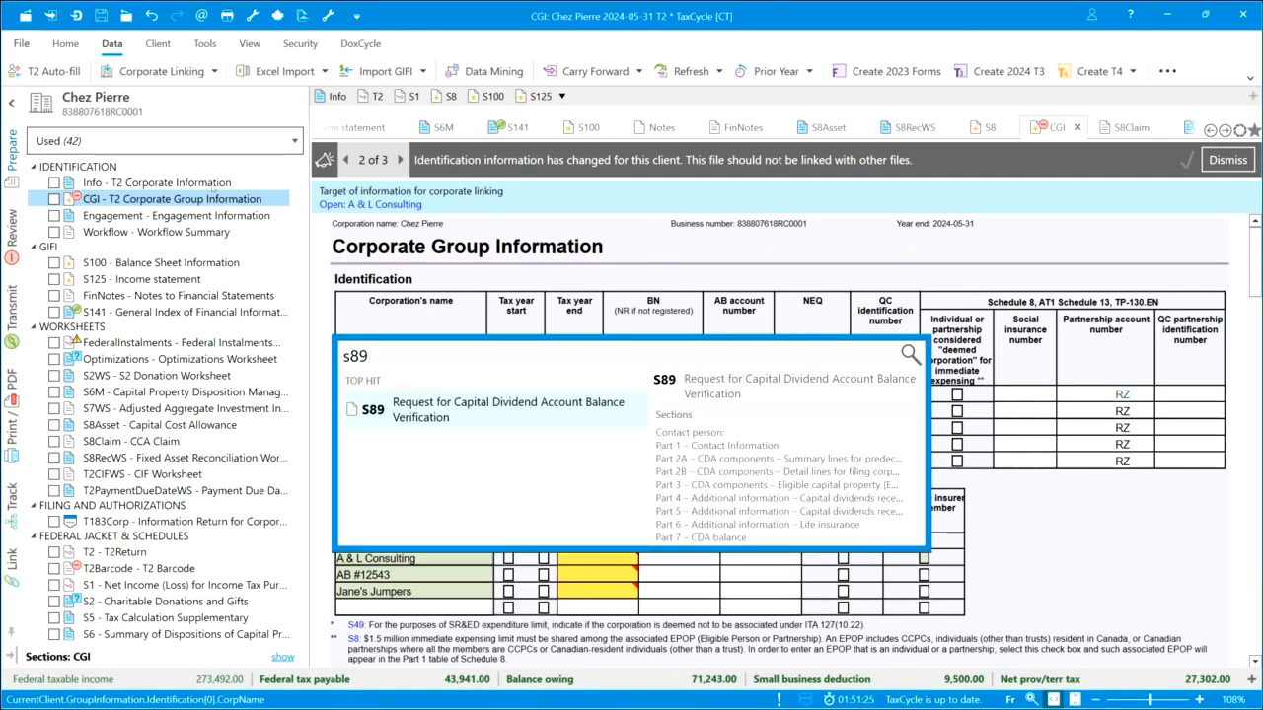
pyautogui.click(449, 413)
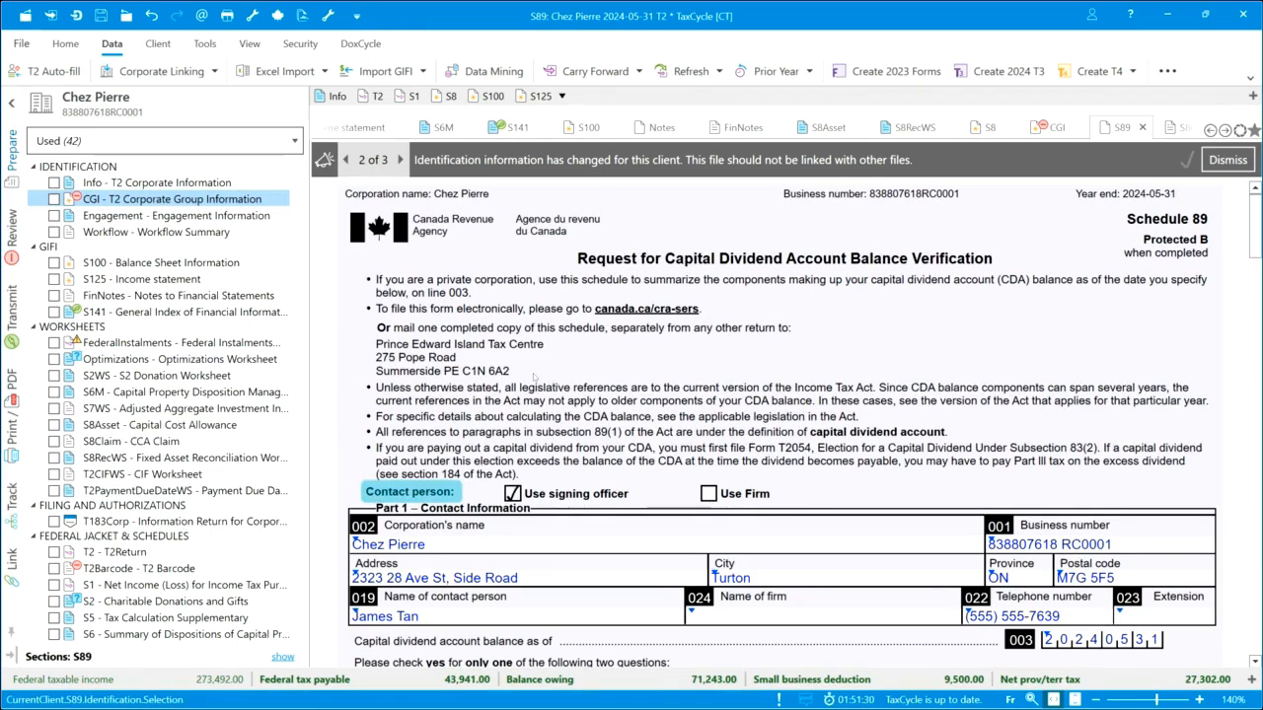
pyautogui.scroll(-3, 540, 376)
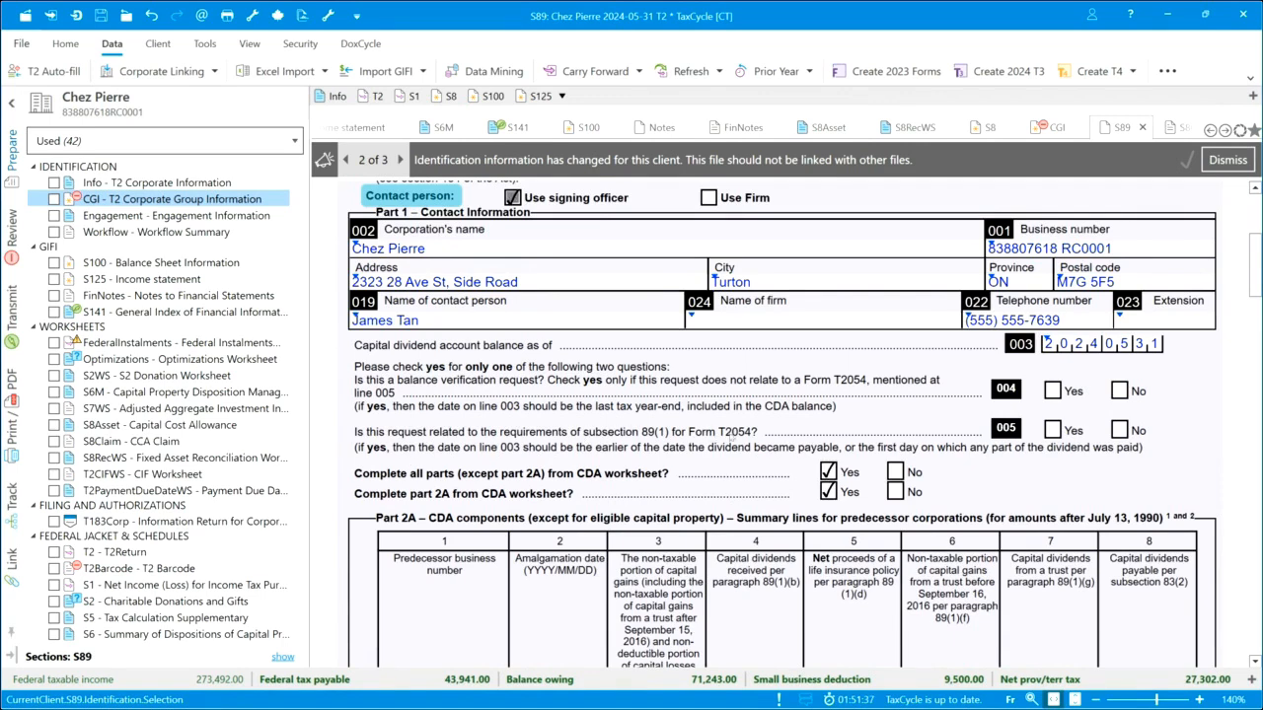
# Answer Yes on Schedule 89 line 005 (request relates to Form T2054) and No on line 004 (balance verification request)
pyautogui.click(1053, 430)
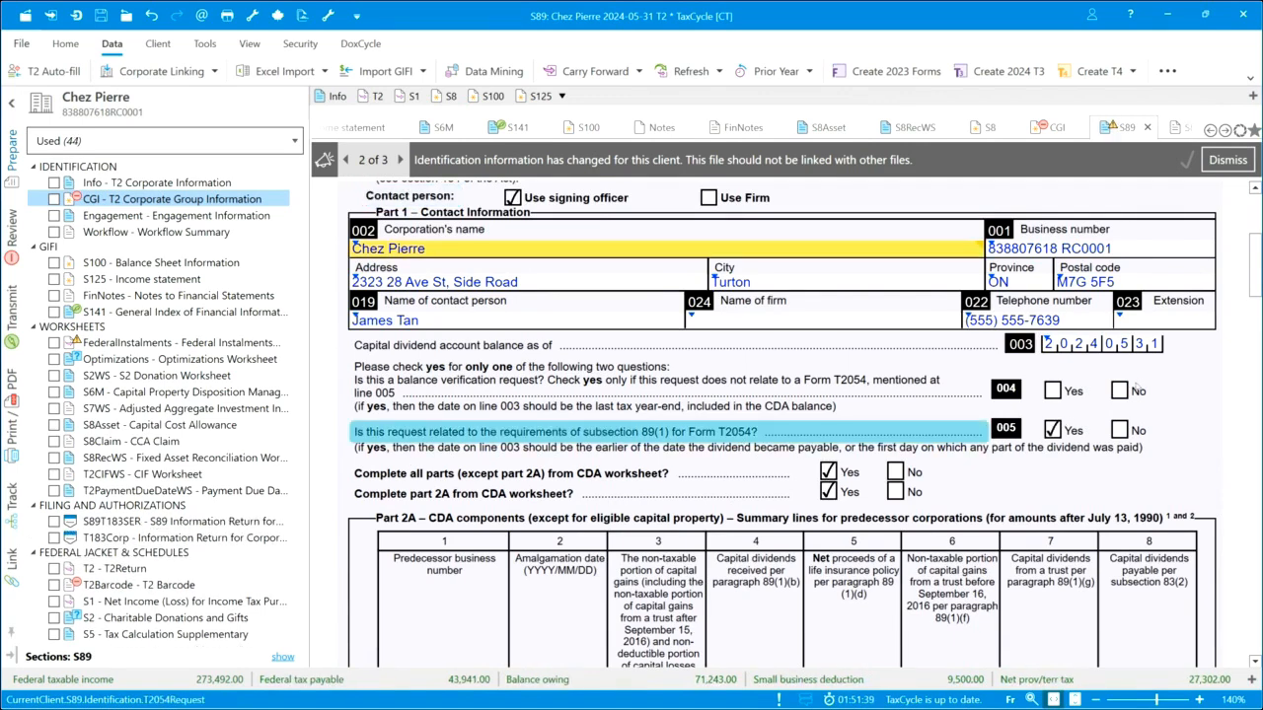
pyautogui.click(1118, 391)
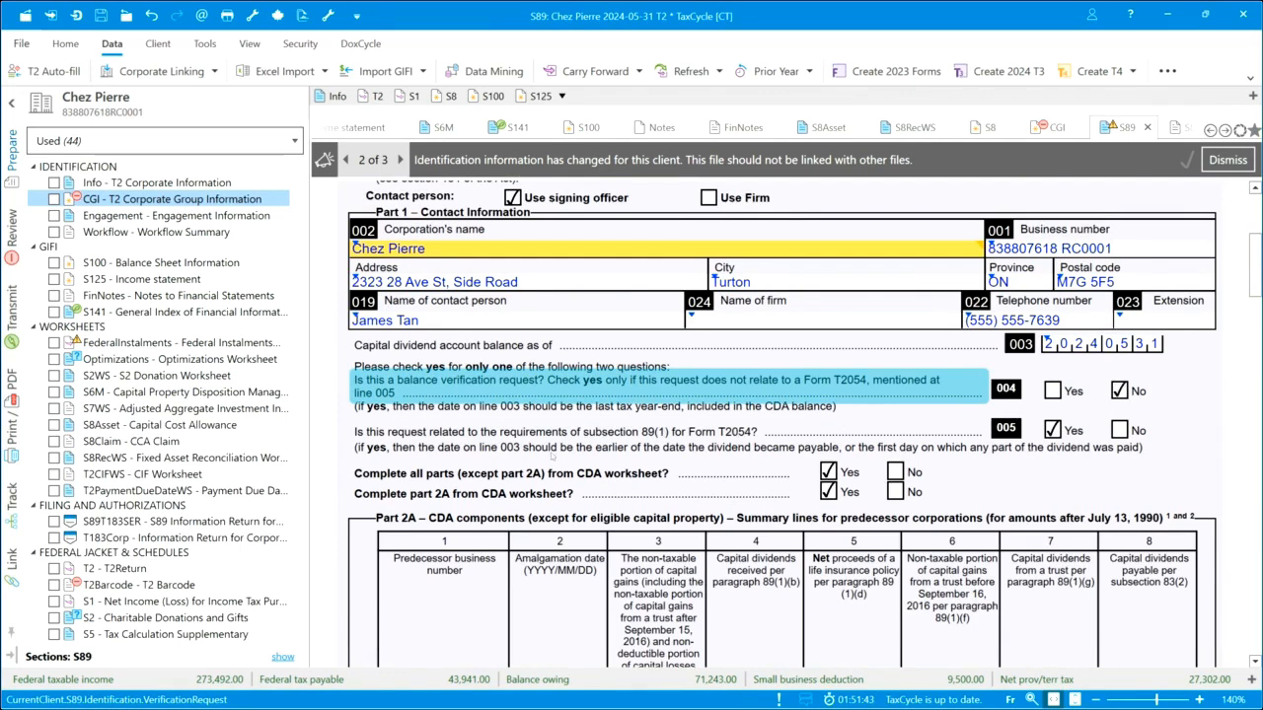
# Review the CDA component tables in Parts 2A, 2B and 3 of Schedule 89, returning to Part 1
pyautogui.scroll(-3, 572, 449)
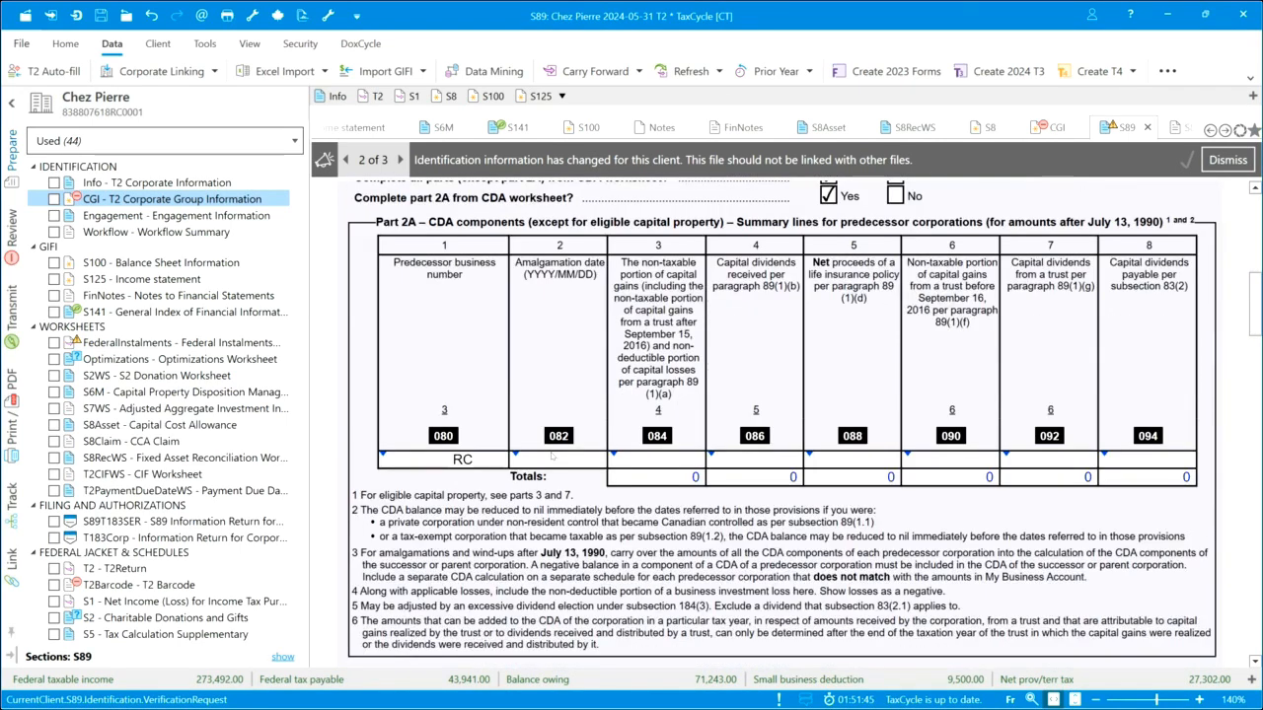
pyautogui.scroll(-4, 552, 456)
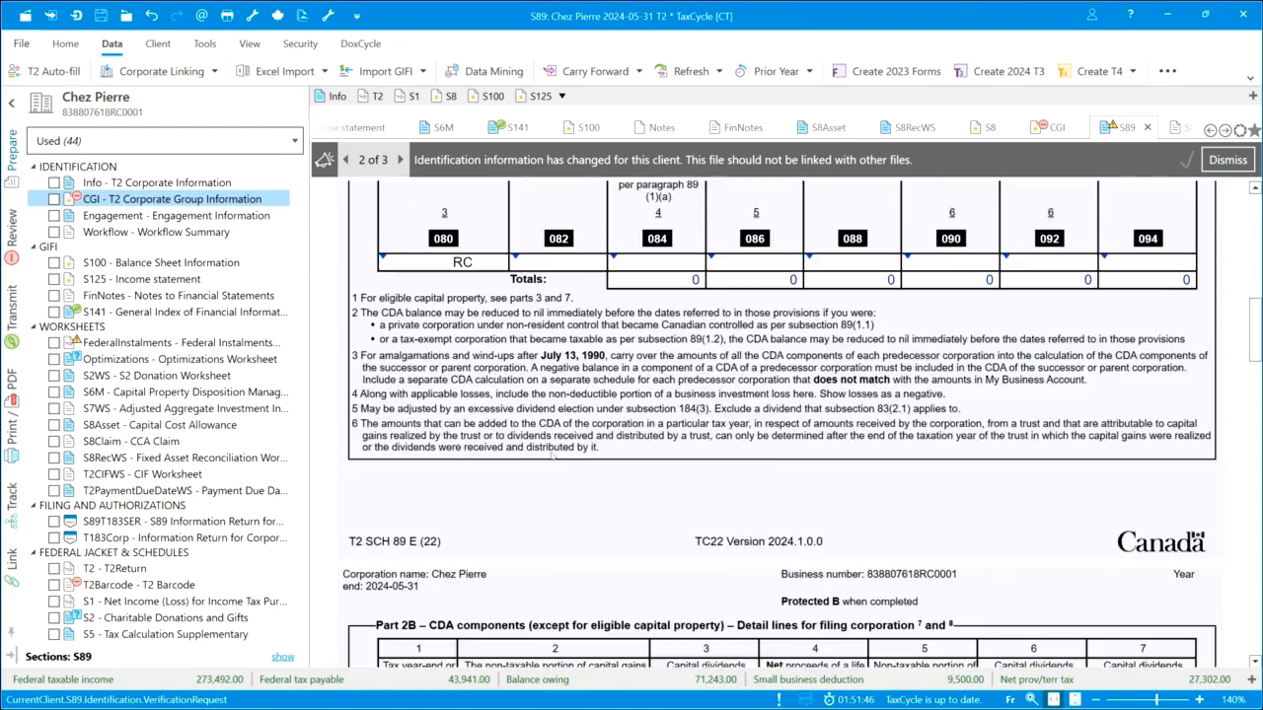
pyautogui.scroll(-1, 554, 452)
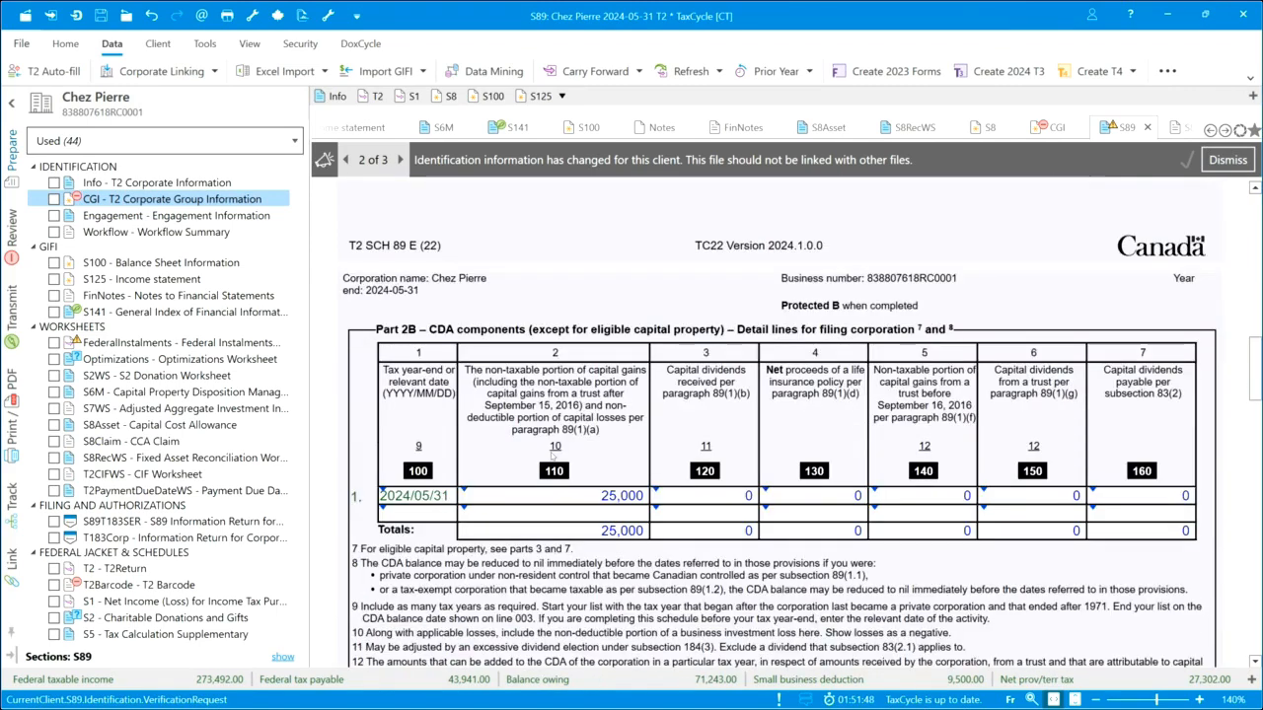
pyautogui.scroll(-1, 554, 451)
pyautogui.scroll(-1, 555, 454)
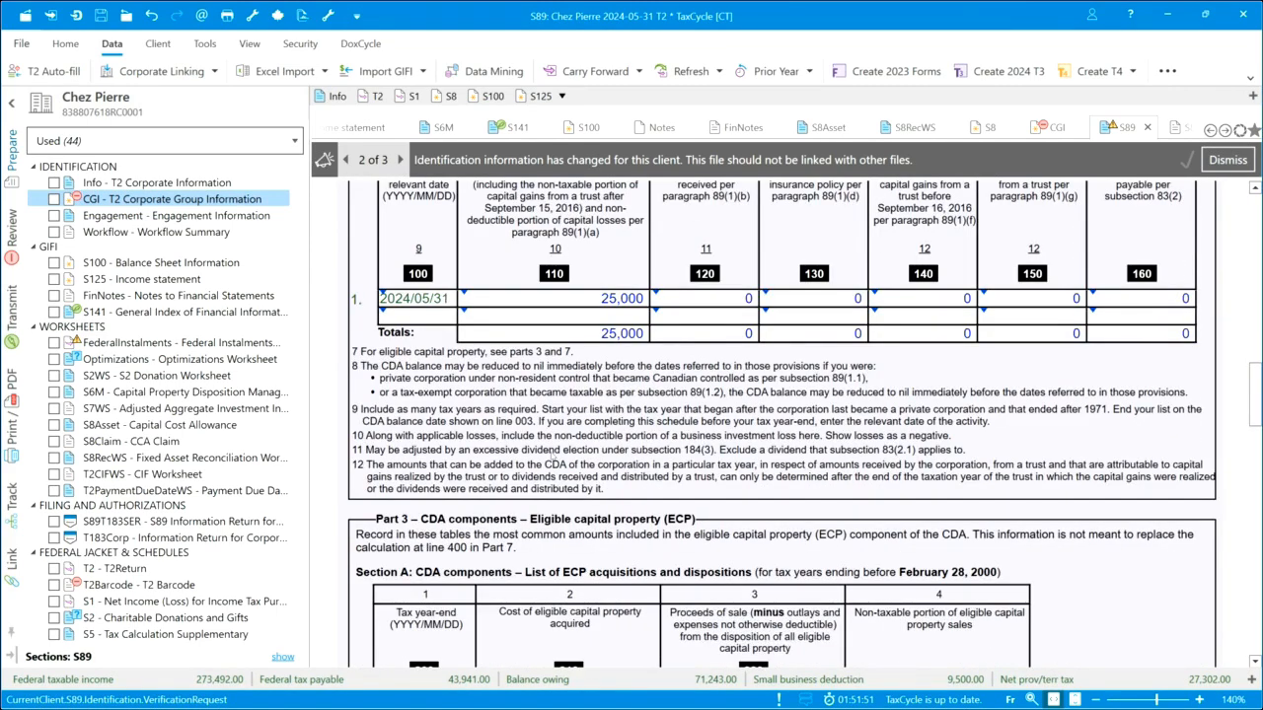
pyautogui.scroll(-1, 554, 456)
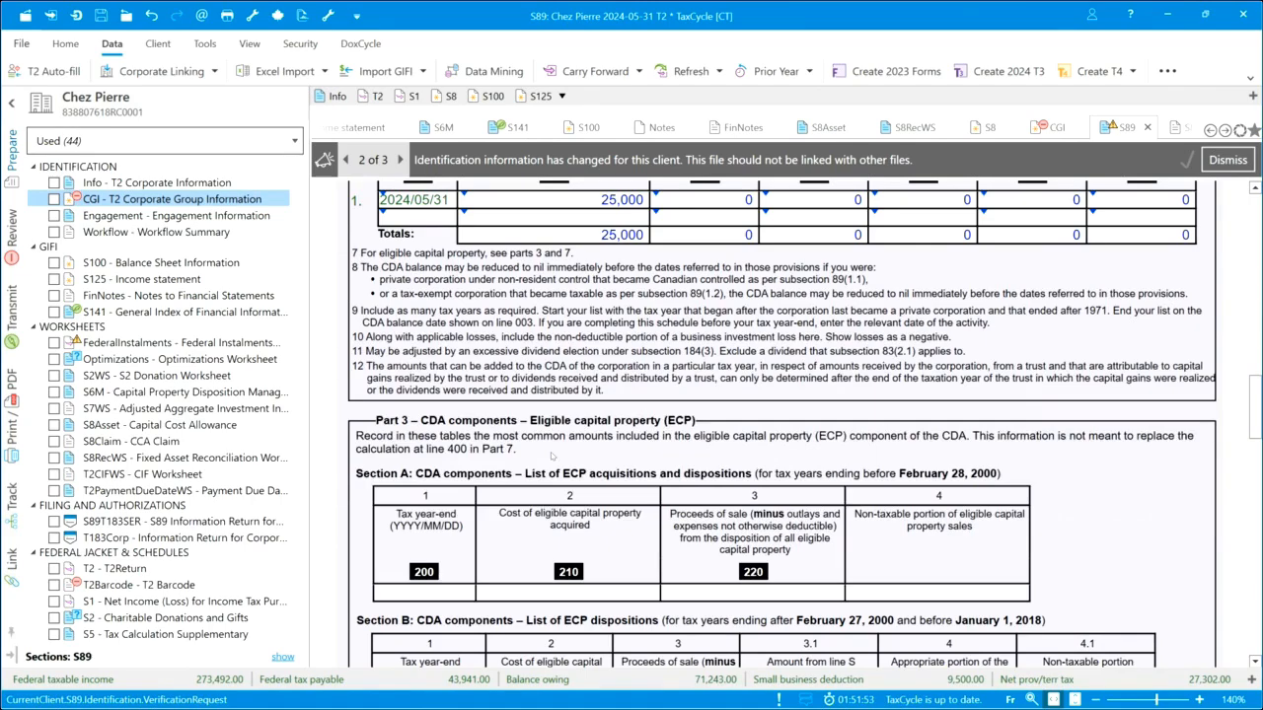
pyautogui.scroll(4, 553, 455)
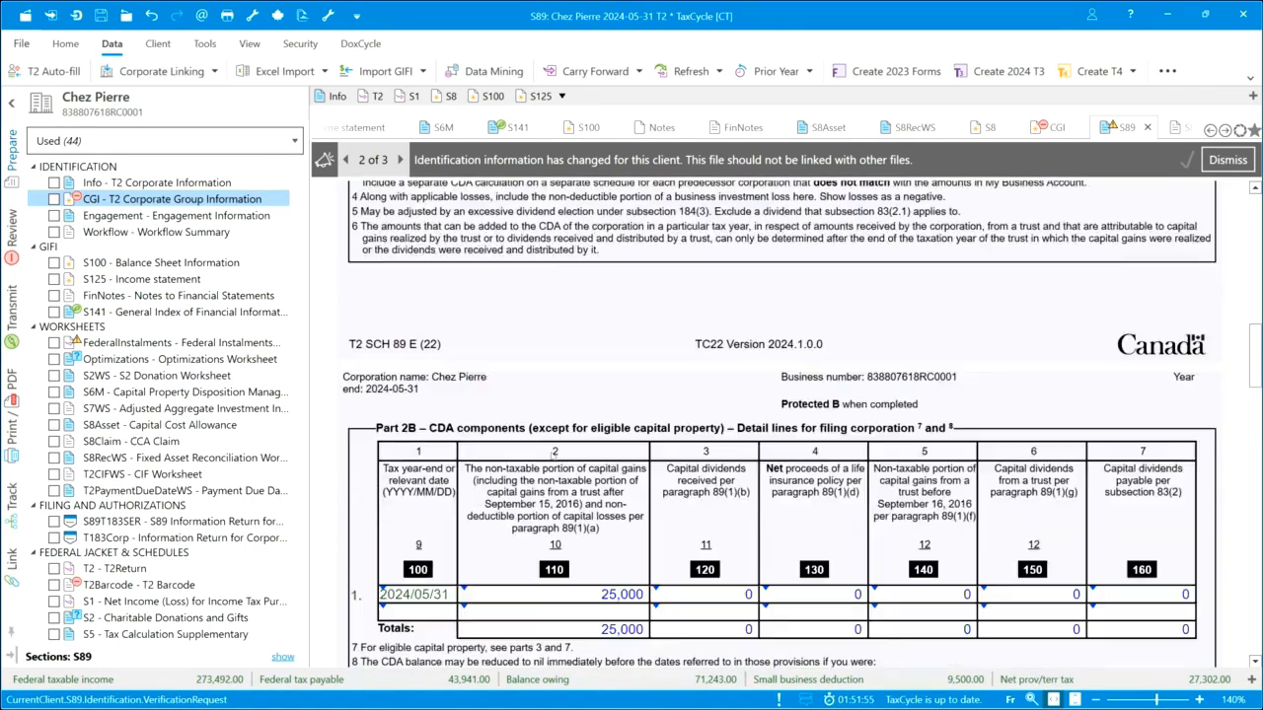
pyautogui.scroll(3, 553, 456)
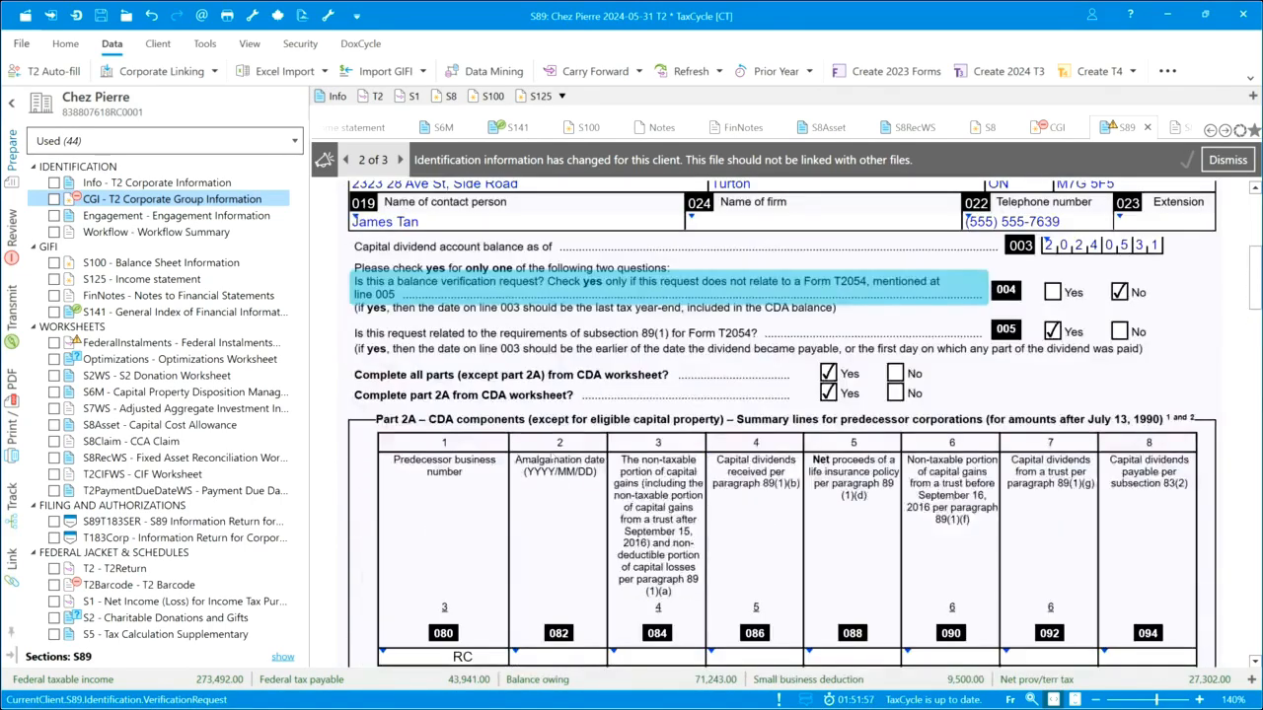
pyautogui.scroll(1, 553, 456)
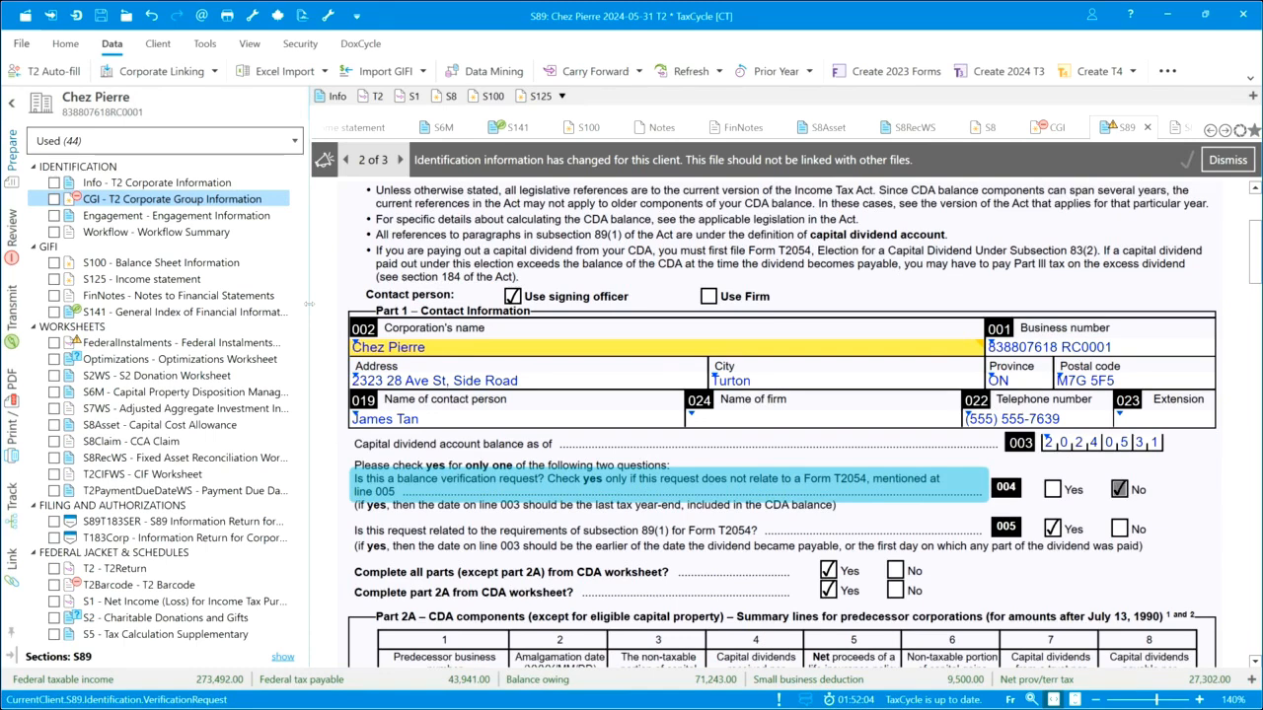
# Search the forms for T2054, open the CDA Current Year WS and look over its capital dividend account calculation
pyautogui.press('F4')
pyautogui.write('t2054')
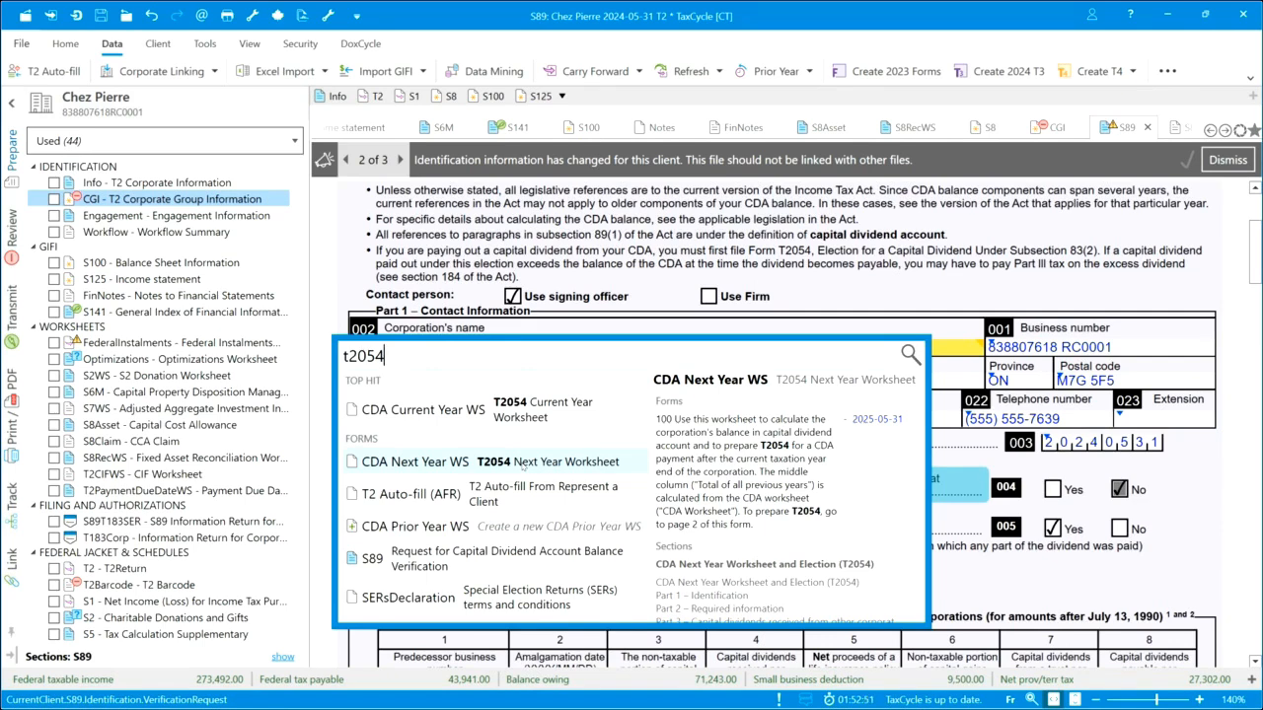
pyautogui.click(513, 417)
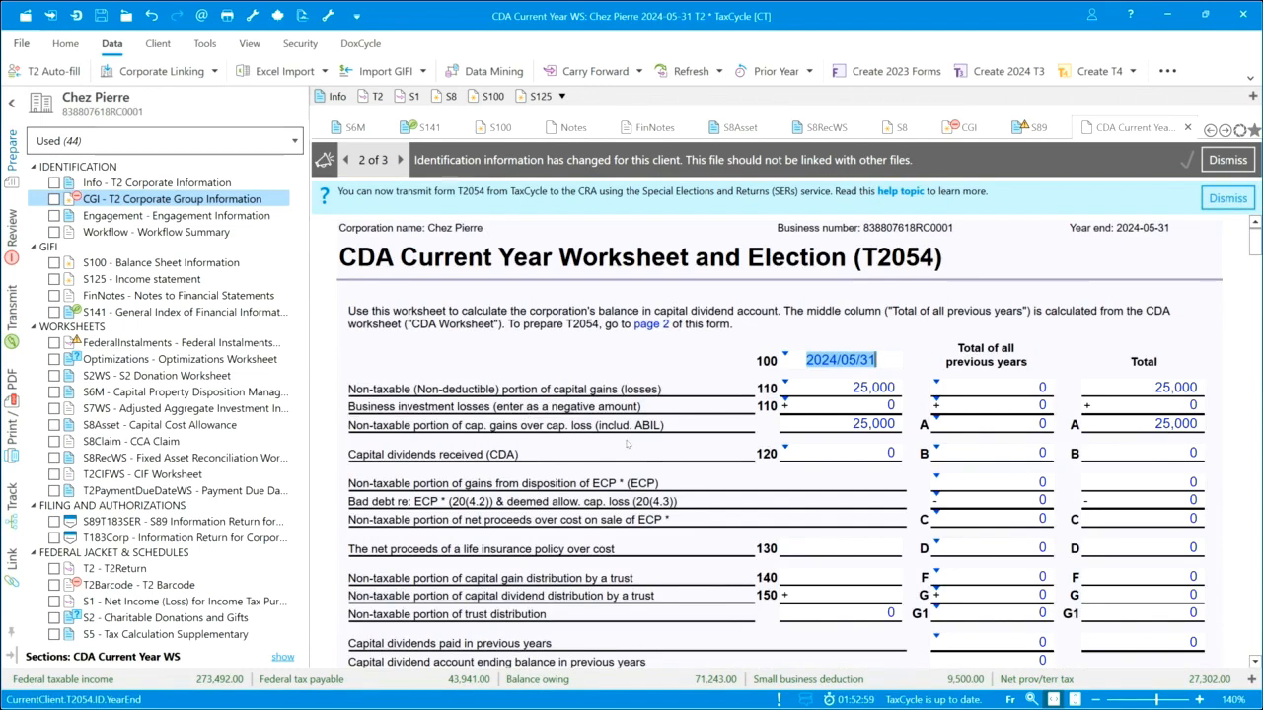
pyautogui.scroll(-5, 625, 535)
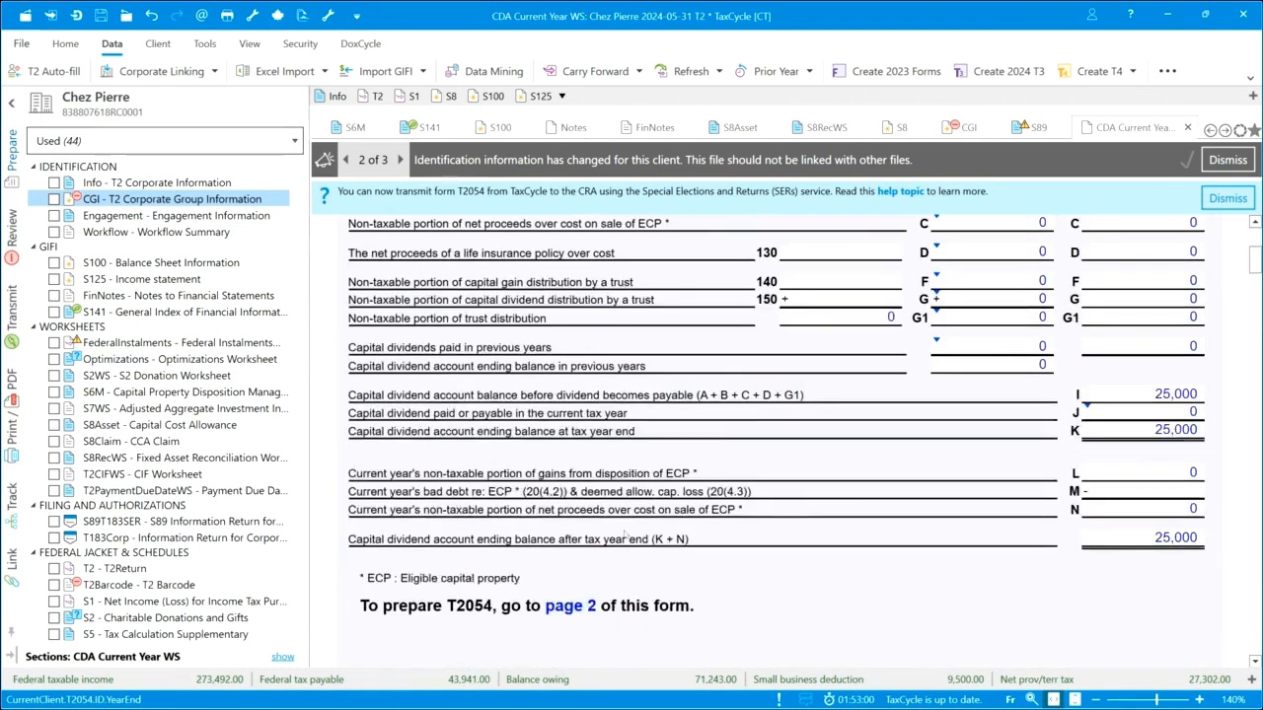
pyautogui.scroll(-10, 625, 535)
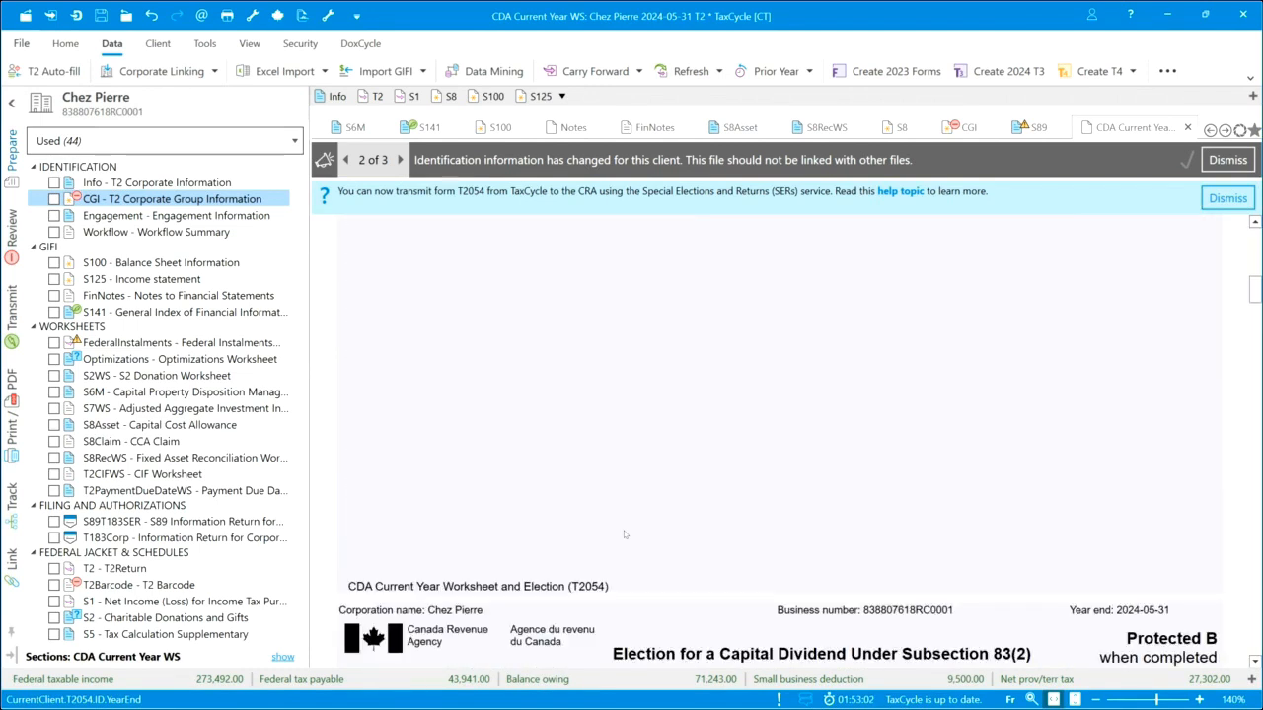
pyautogui.scroll(-3, 623, 535)
pyautogui.scroll(10, 626, 533)
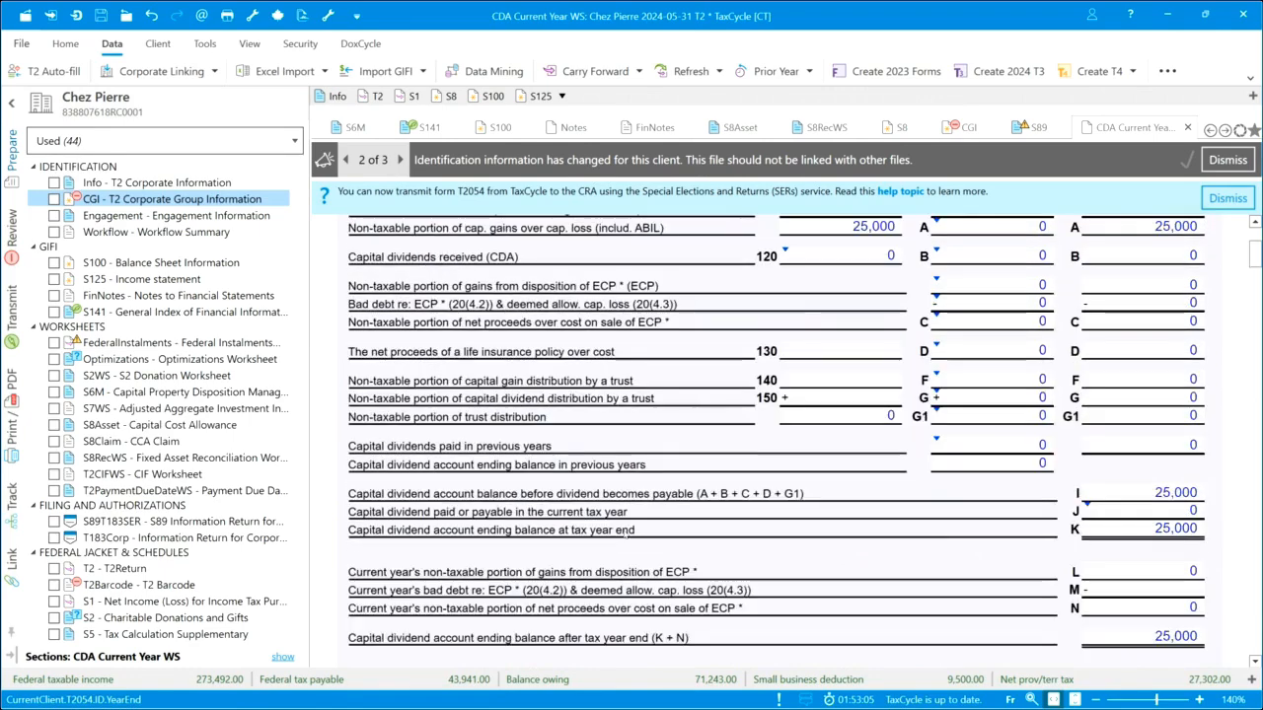
pyautogui.scroll(3, 626, 534)
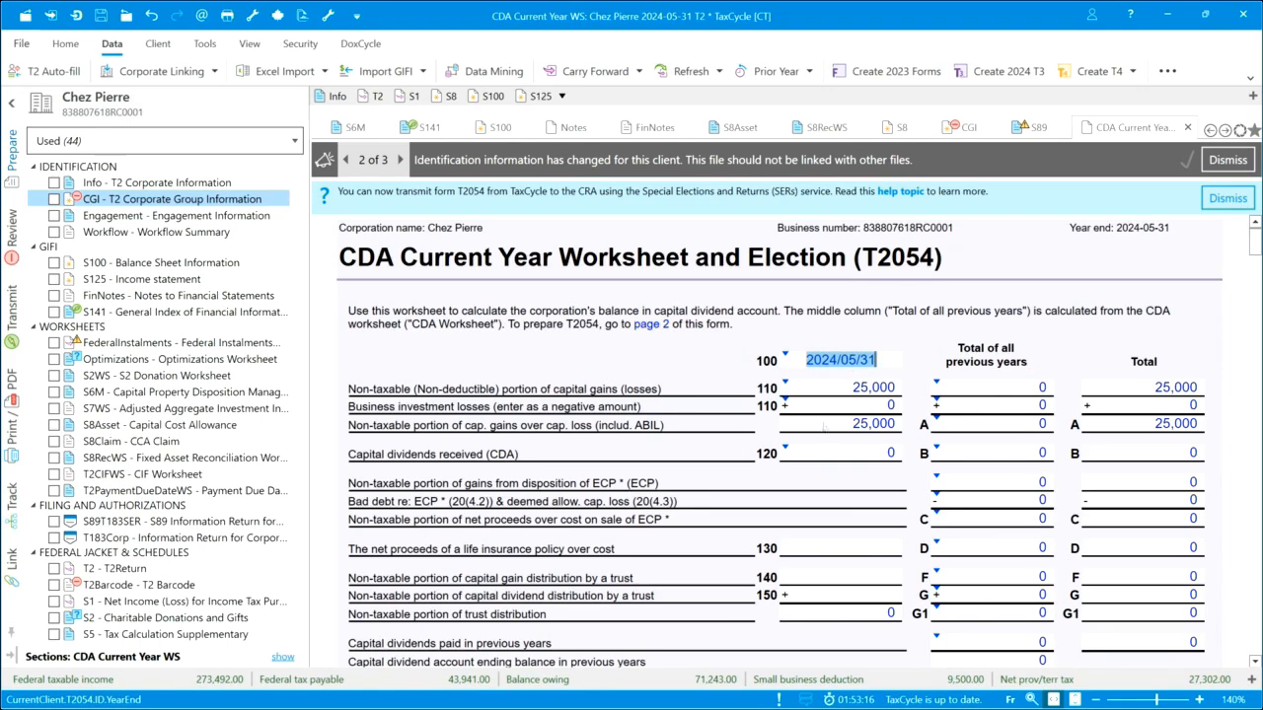
# In Part 2 of the T2054 election, answer No to election already filed and No to calculating Line 100 from Schedule 3
pyautogui.scroll(-2, 683, 442)
pyautogui.scroll(-3, 684, 442)
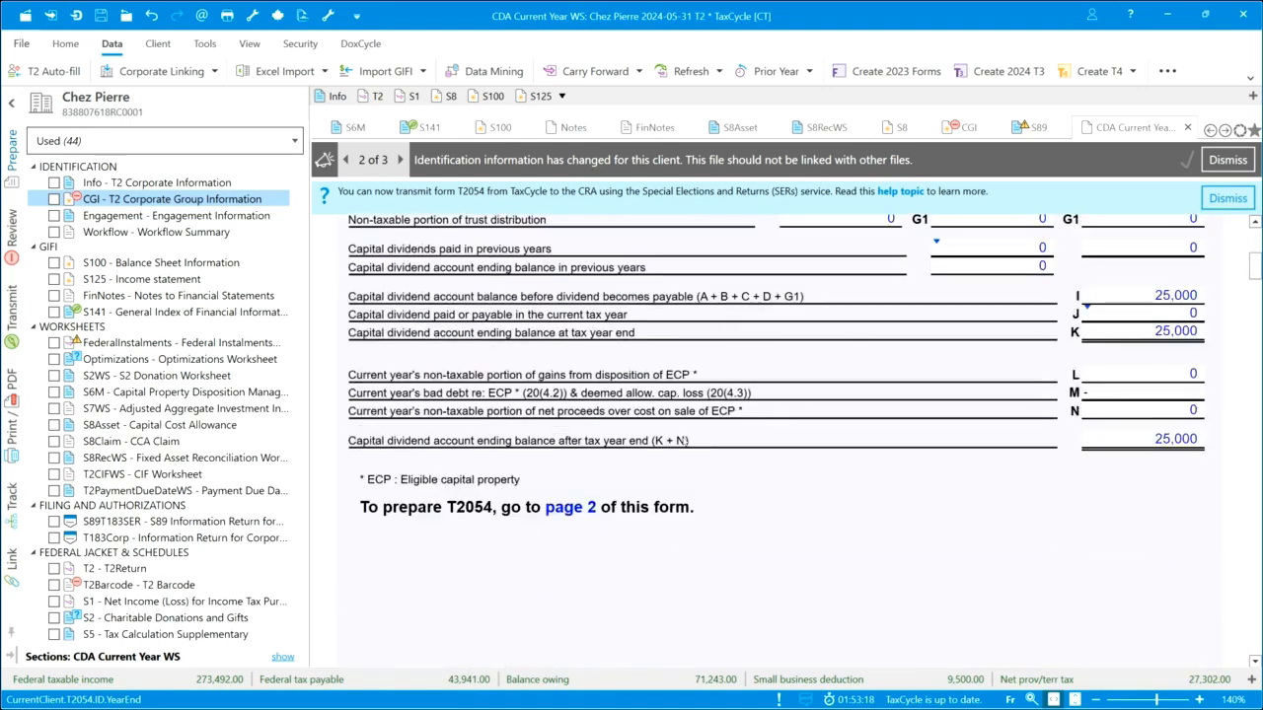
pyautogui.scroll(-6, 683, 441)
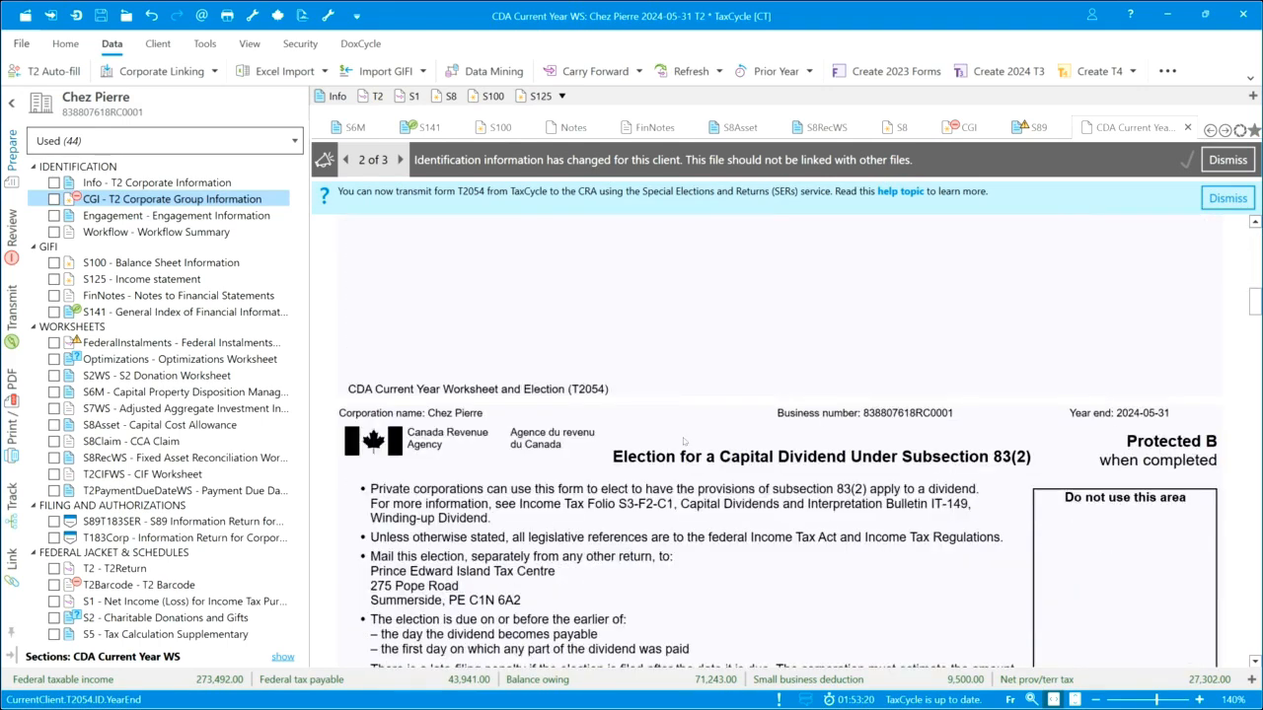
pyautogui.scroll(-2, 684, 441)
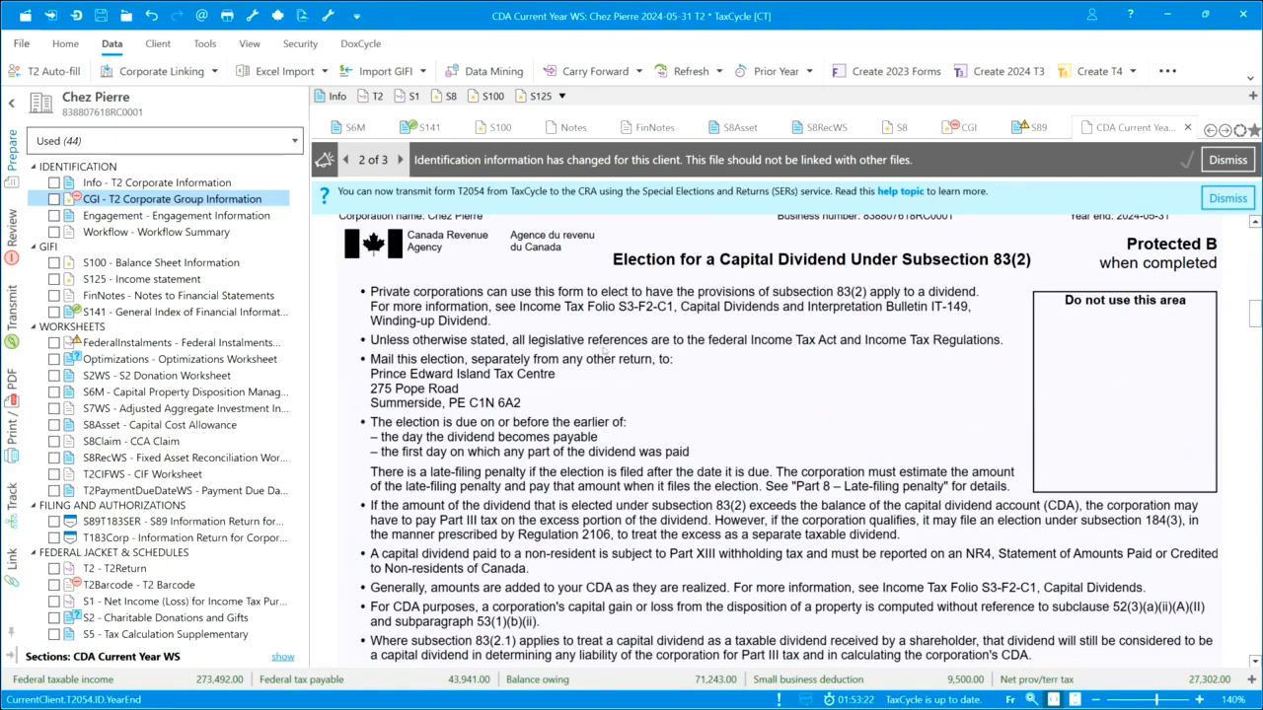
pyautogui.scroll(-4, 688, 517)
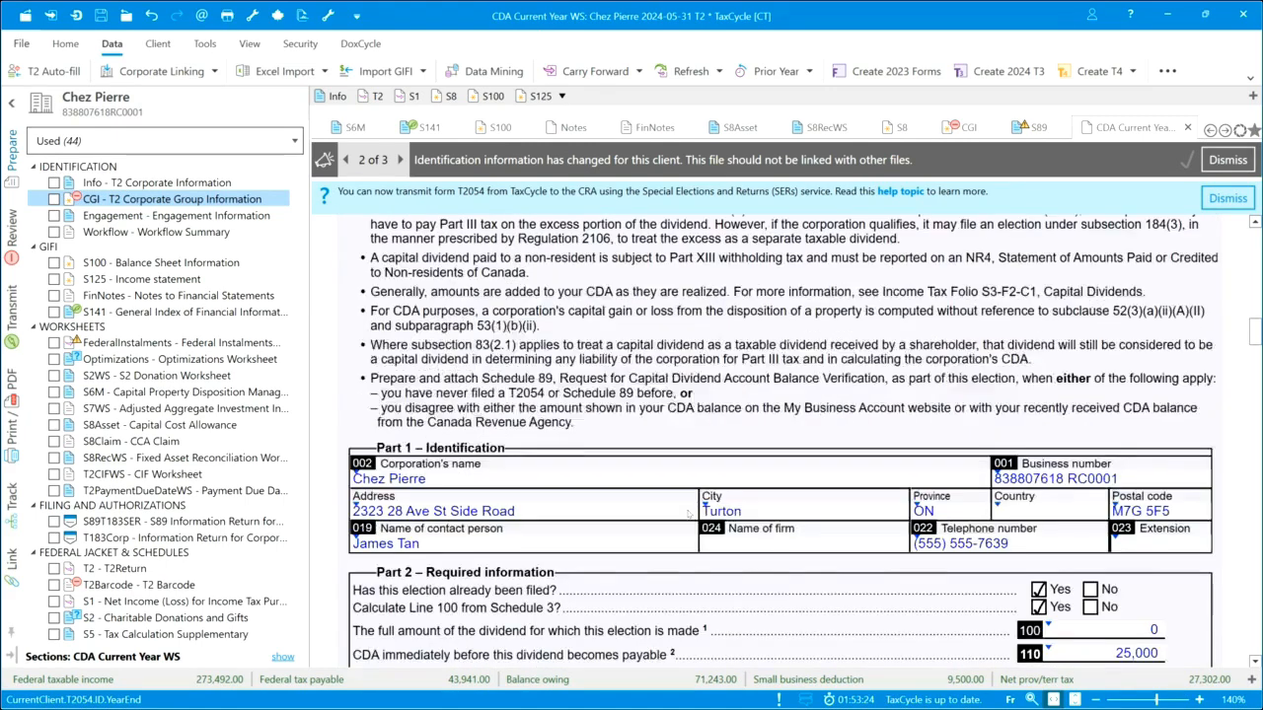
pyautogui.scroll(-1, 687, 513)
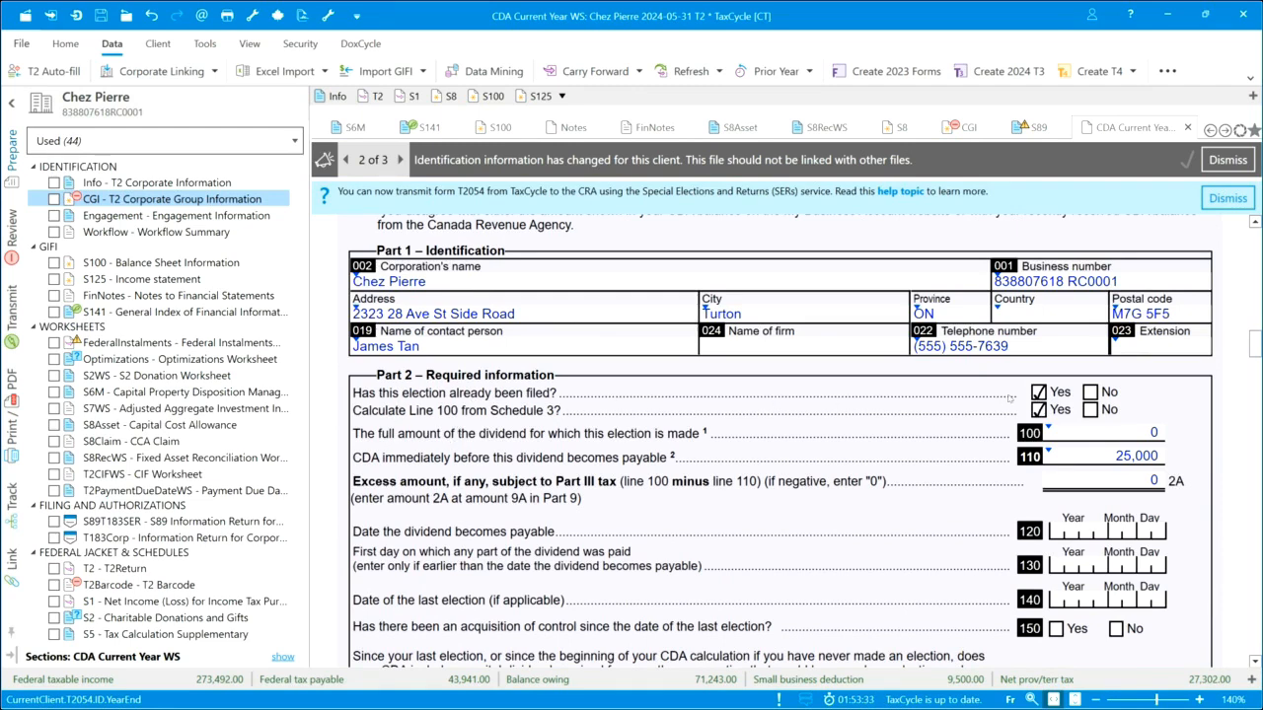
pyautogui.click(1110, 391)
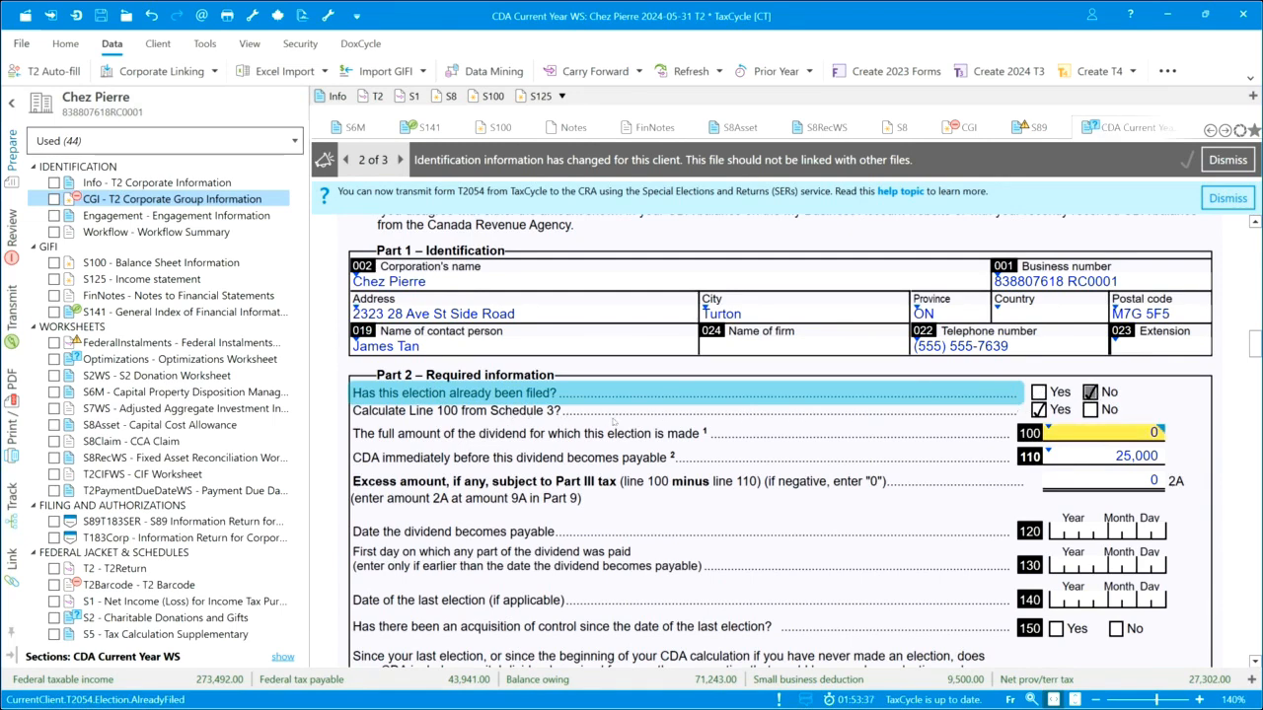
pyautogui.press('Down')
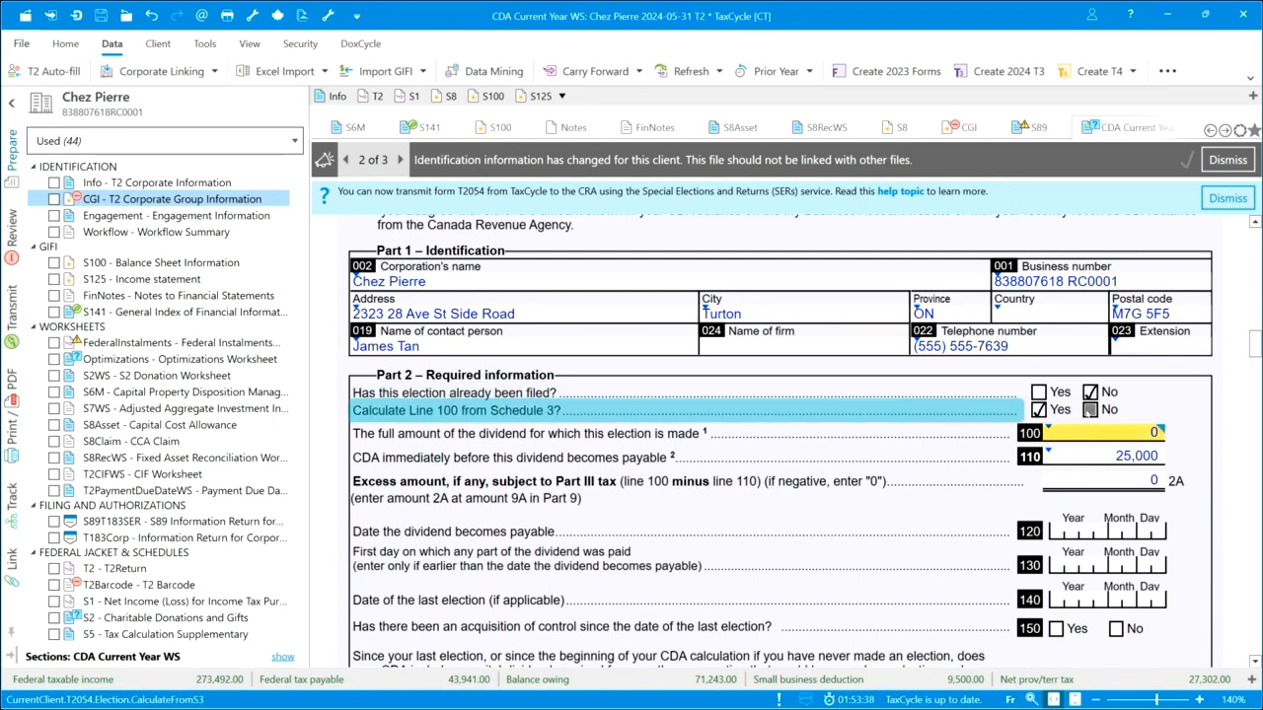
pyautogui.press('space')
# Enter 25,000 on line 100 as the full amount of the dividend for which the election is made
pyautogui.click(1075, 434)
pyautogui.write('250000')
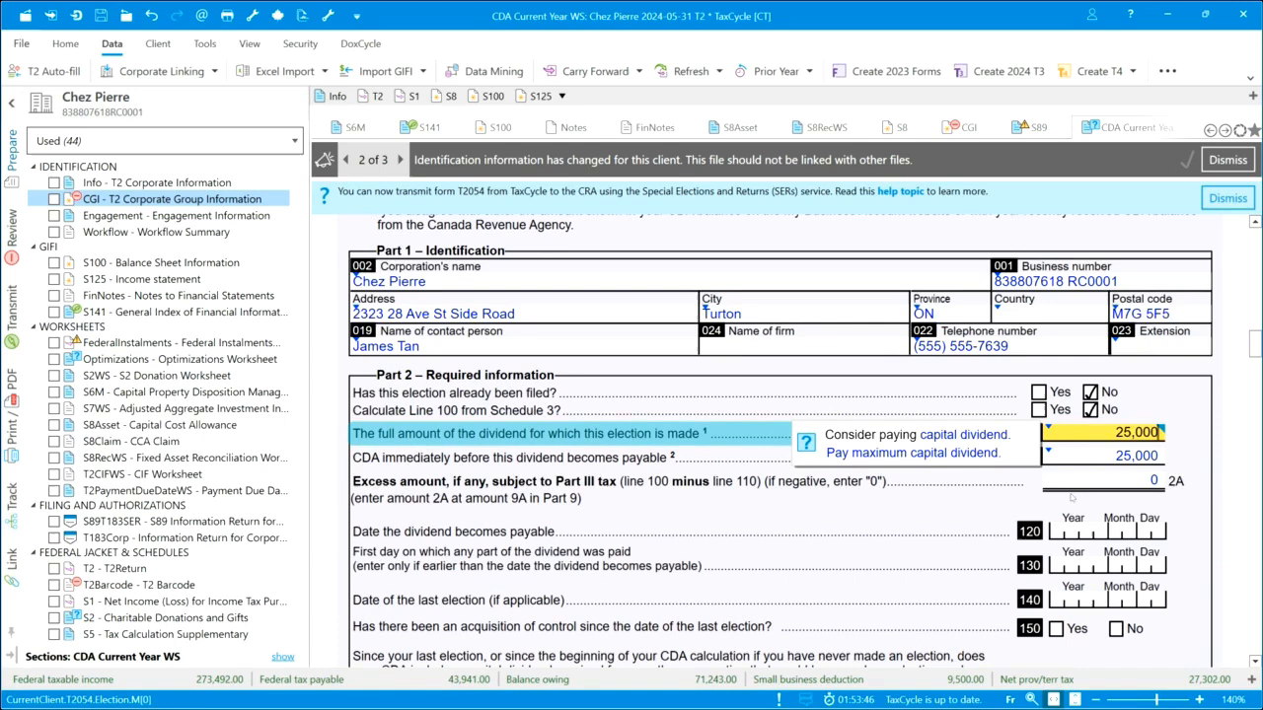
pyautogui.press('Tab')
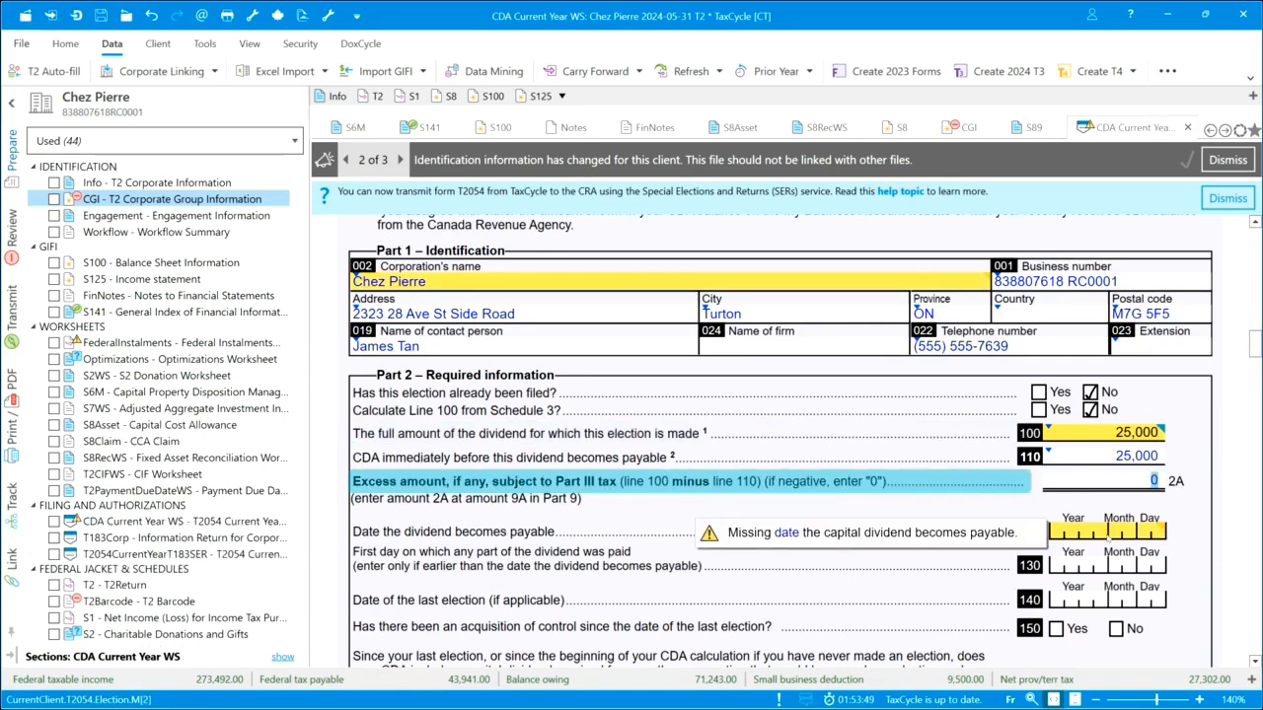
# Enter 2024-07-01 on line 120 as the date the dividend becomes payable
pyautogui.press('Tab')
pyautogui.write('2024')
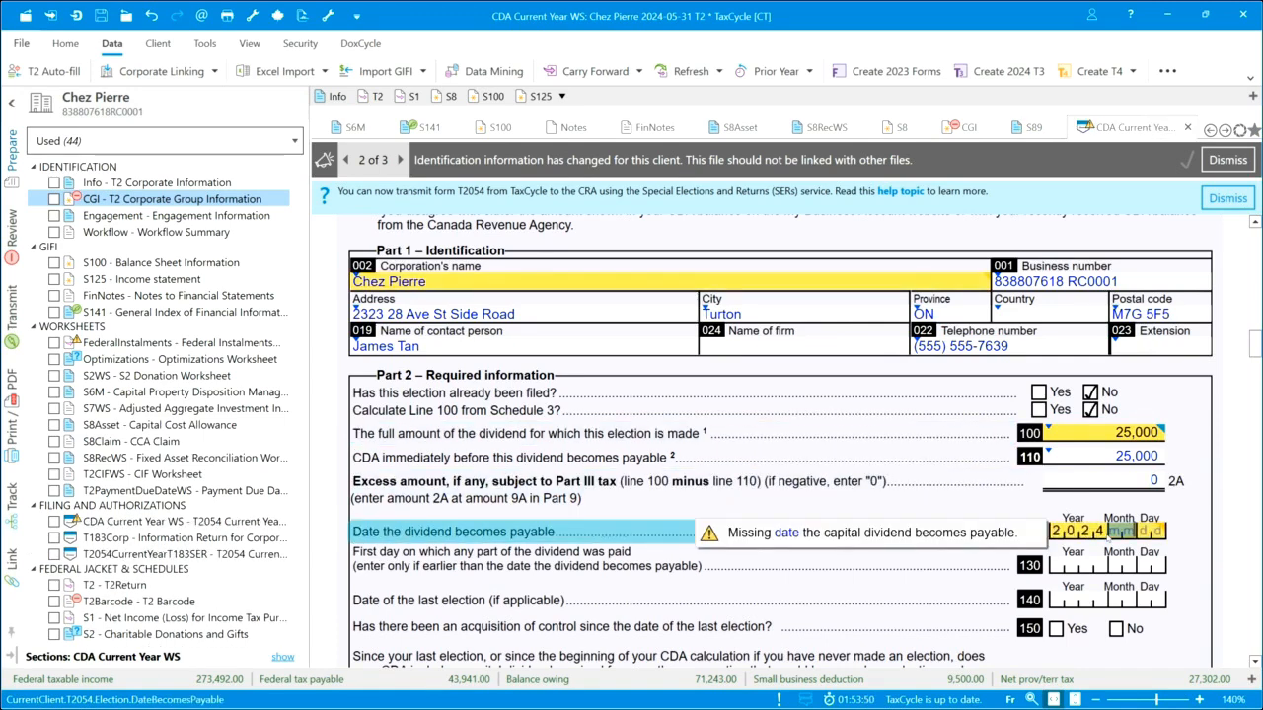
pyautogui.write('0701')
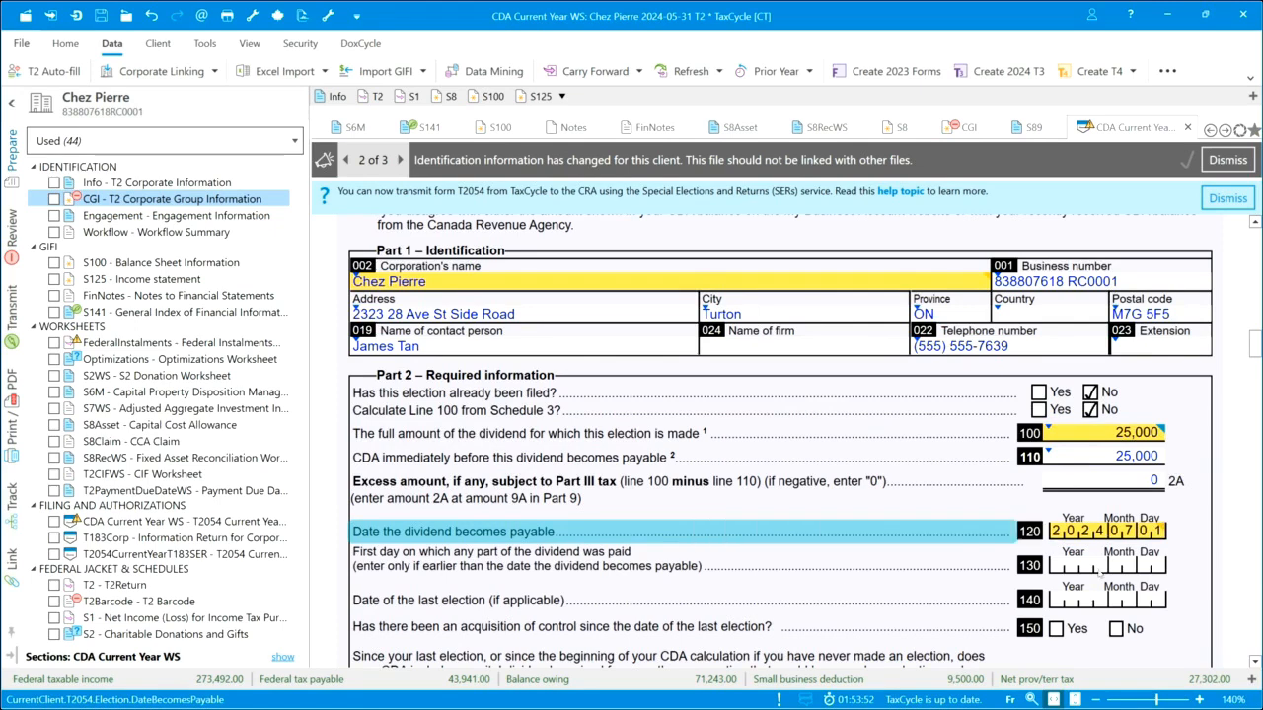
# Enter 2024-07-02 on line 130 as the first day on which any part of the dividend was paid
pyautogui.click(1095, 565)
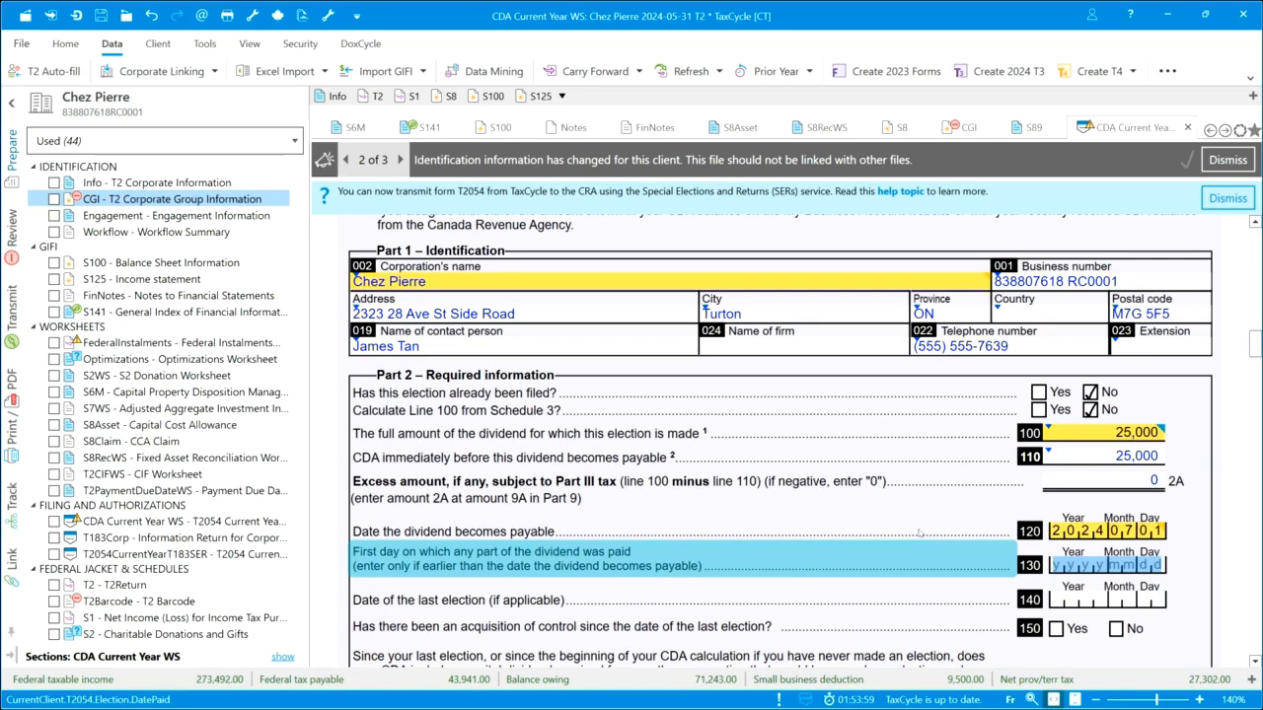
pyautogui.write('2024')
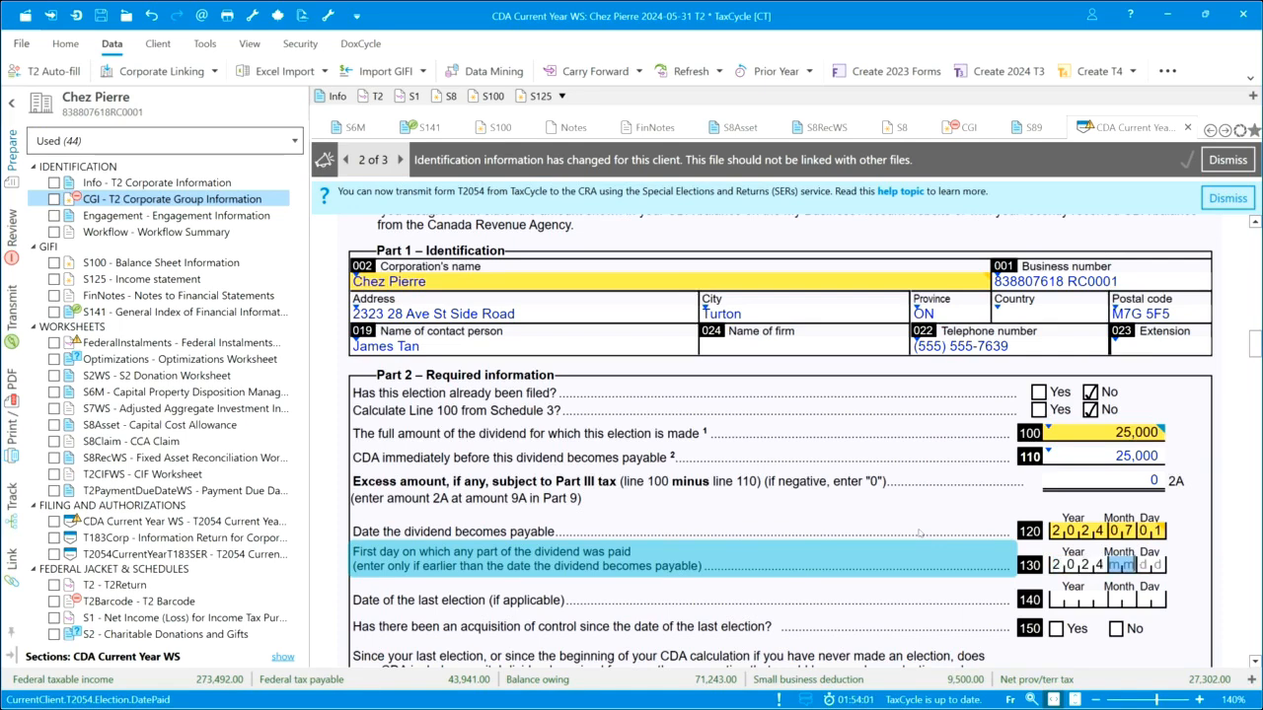
pyautogui.write('0702')
pyautogui.press('Tab')
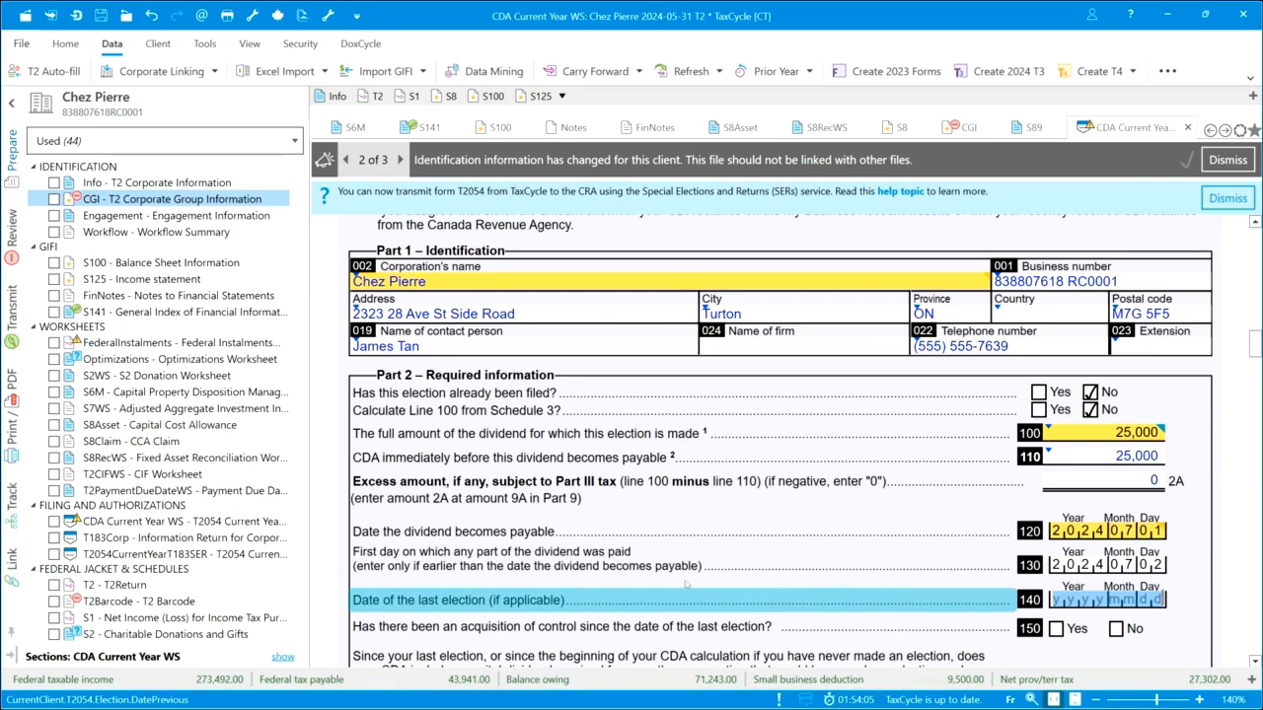
# Answer No on line 150 about acquisition of control and No on line 200 about dividends or trust distributions received
pyautogui.scroll(-2, 600, 586)
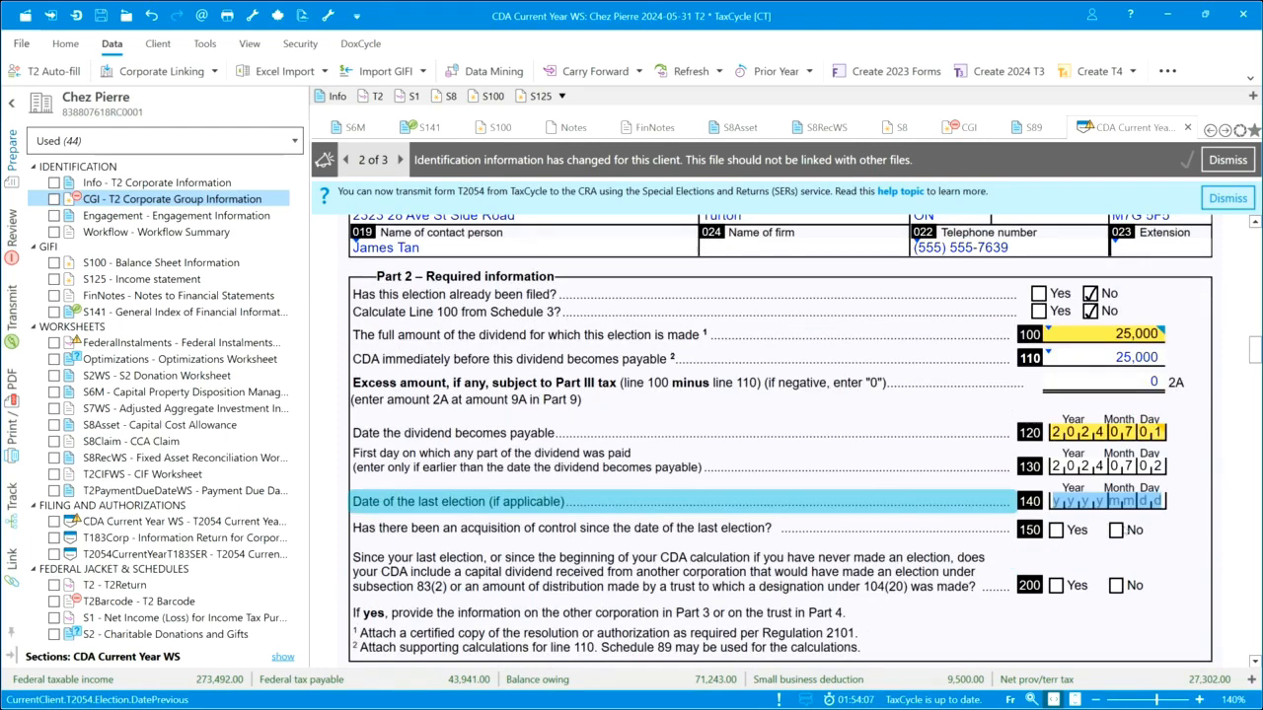
pyautogui.click(1115, 530)
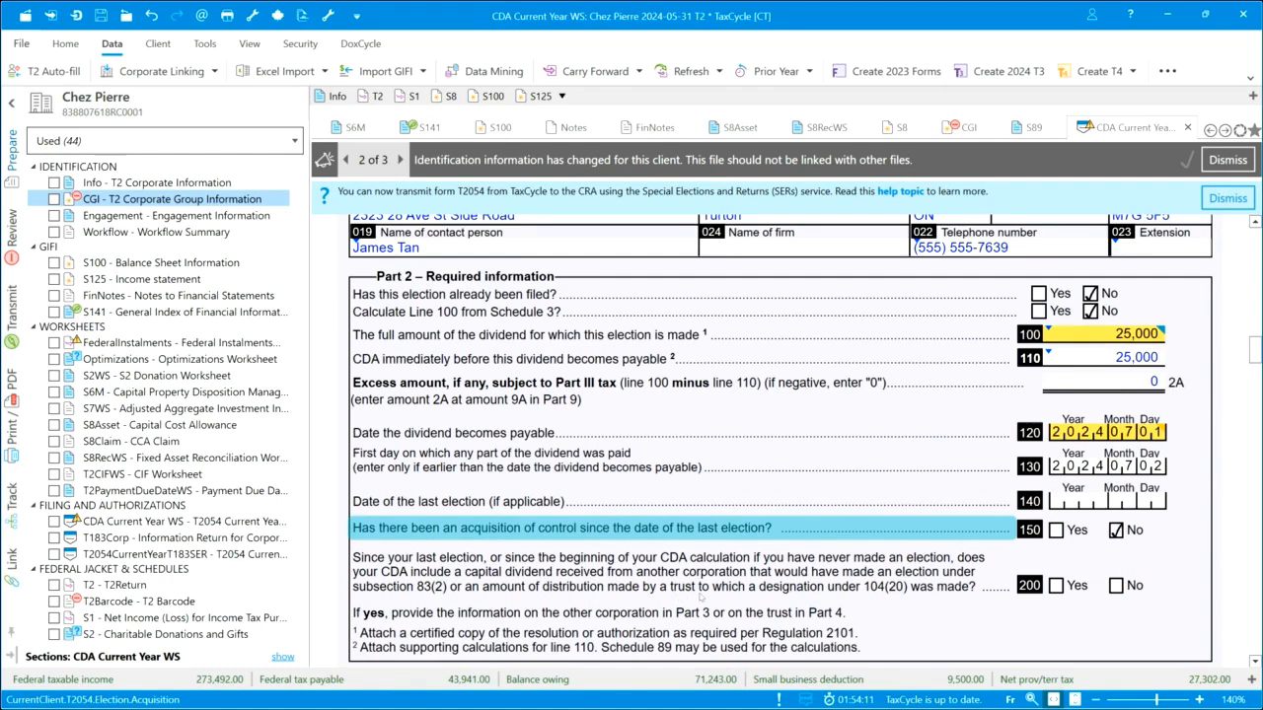
pyautogui.click(1116, 585)
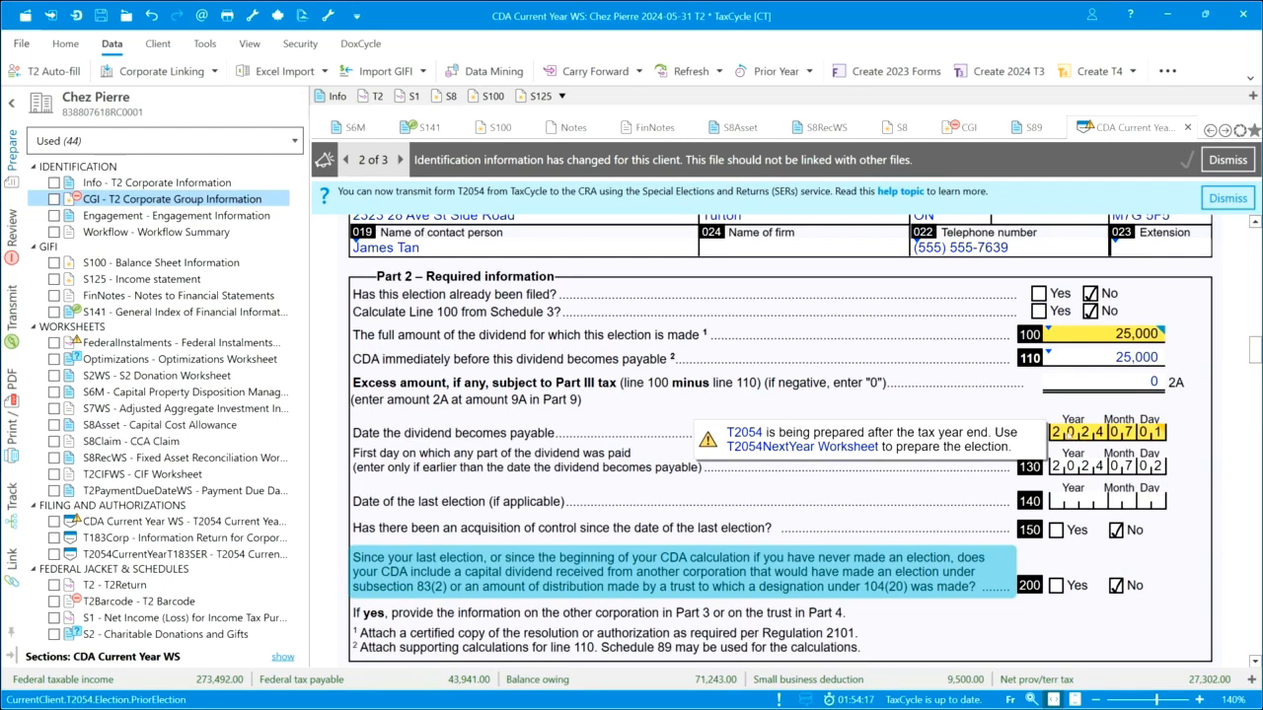
# Change the date the dividend becomes payable on line 120 to 2024-05-31
pyautogui.click(1032, 439)
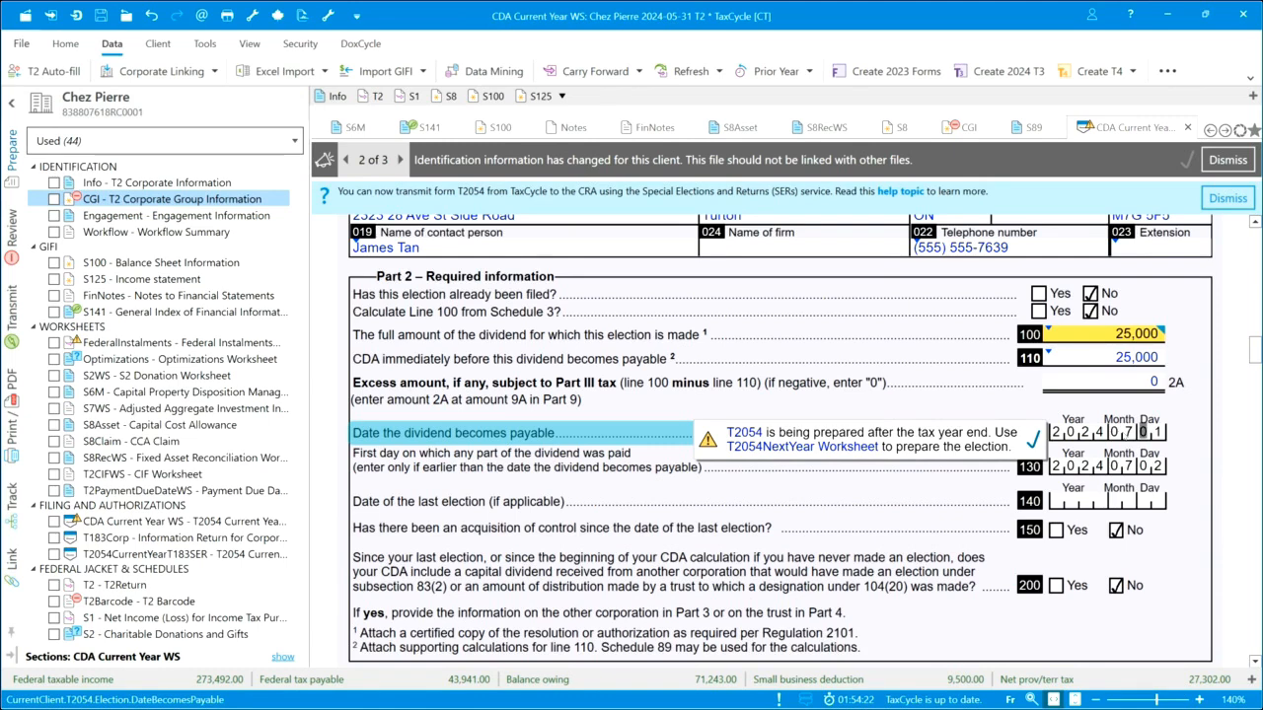
pyautogui.click(1122, 431)
pyautogui.write('531')
pyautogui.press('Tab')
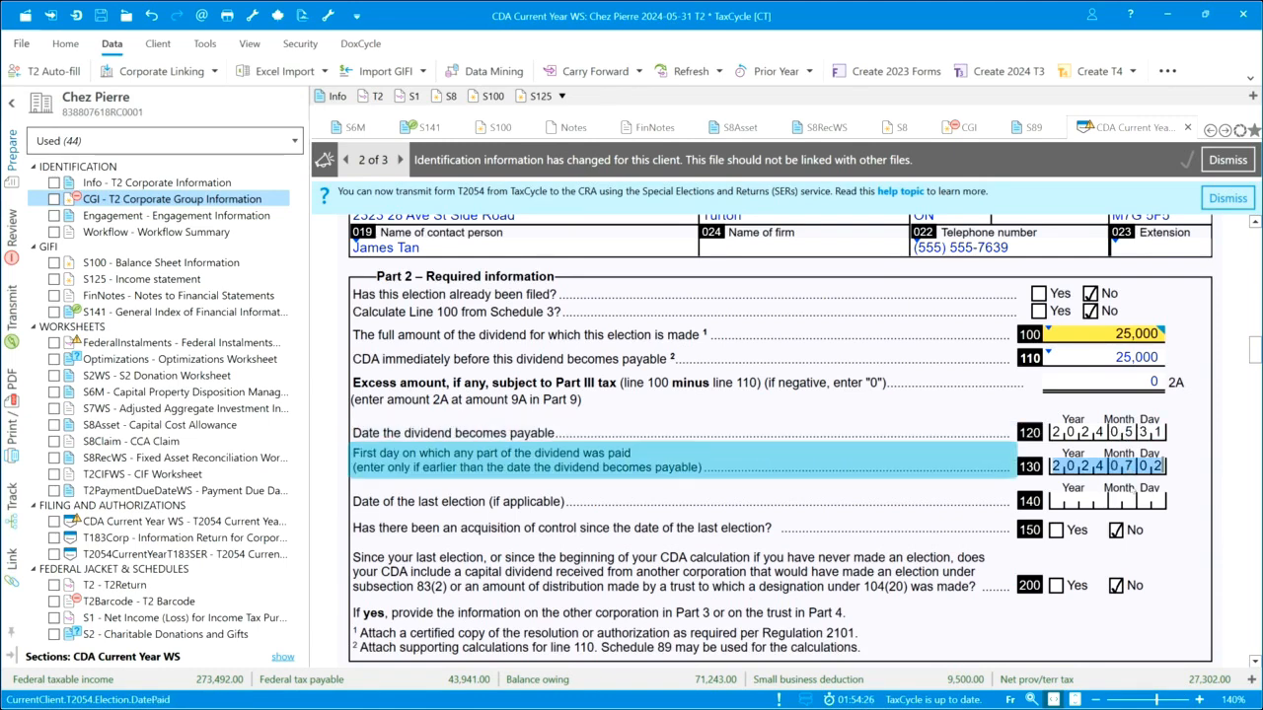
# Review the rest of the T2054 election, from the dividend amount in Part 2 through the total payment in Part 10
pyautogui.moveTo(1079, 335)
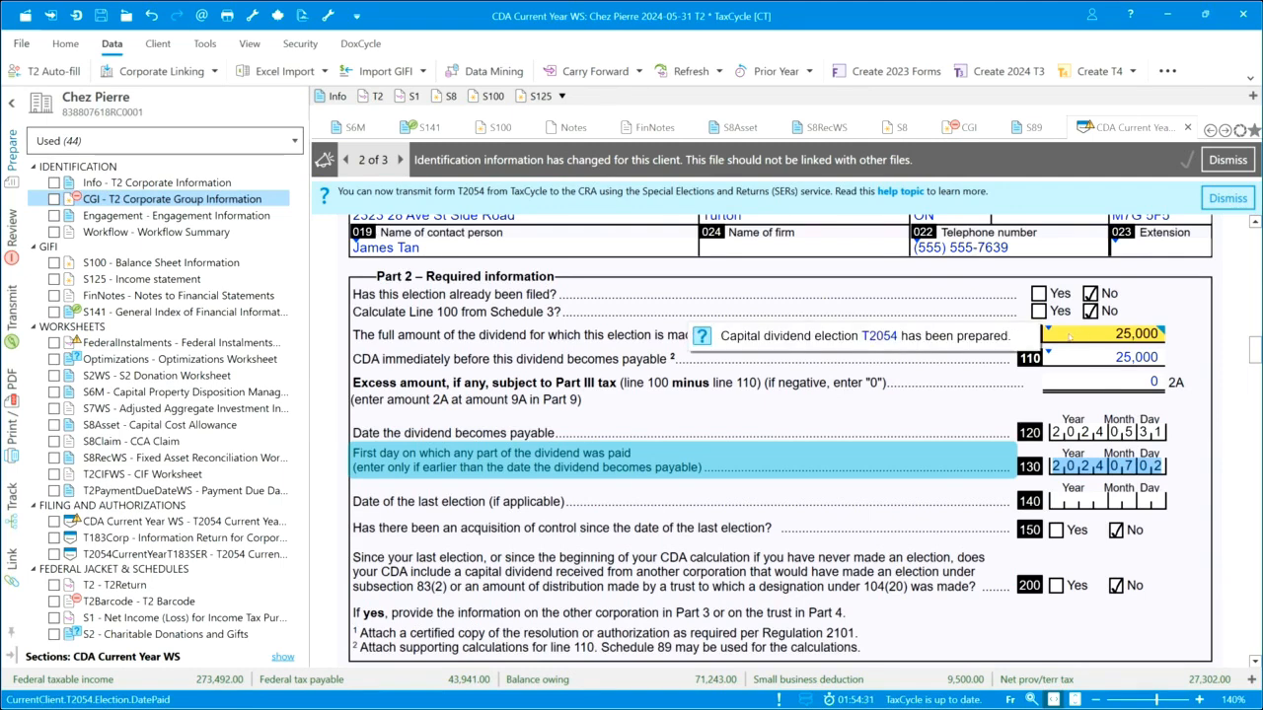
pyautogui.scroll(-1, 868, 554)
pyautogui.scroll(-3, 868, 555)
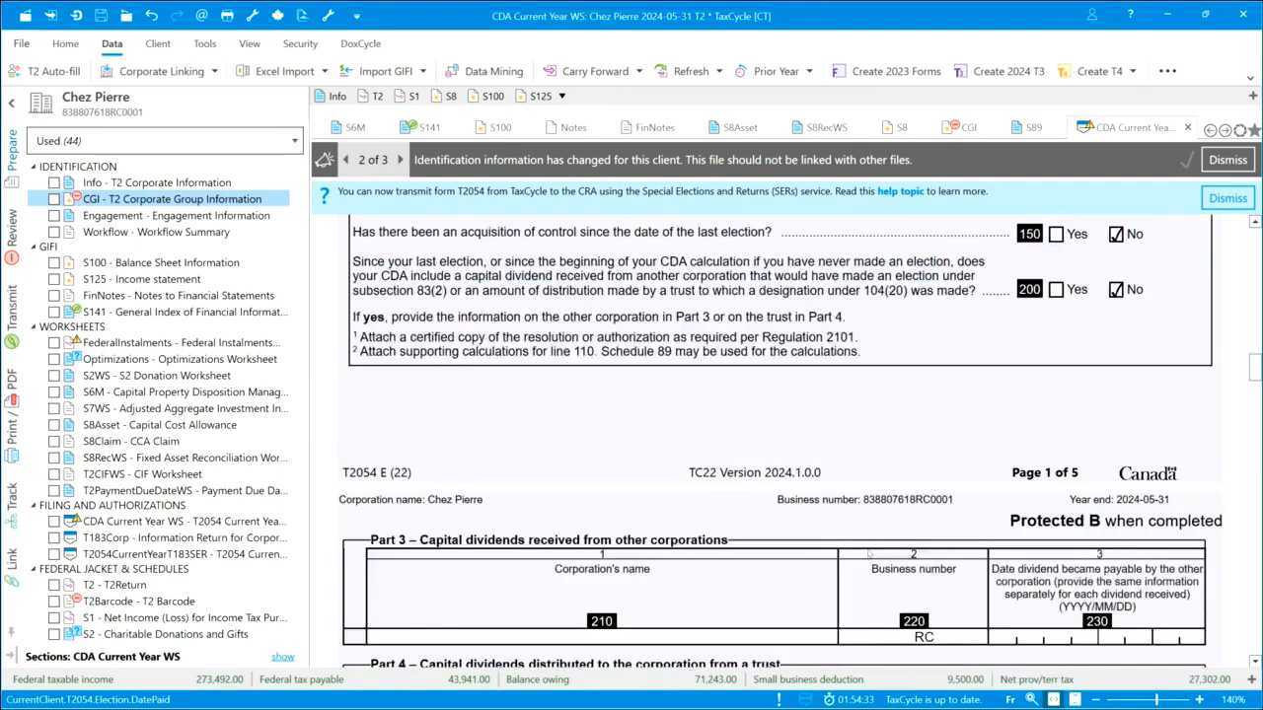
pyautogui.scroll(-3, 868, 554)
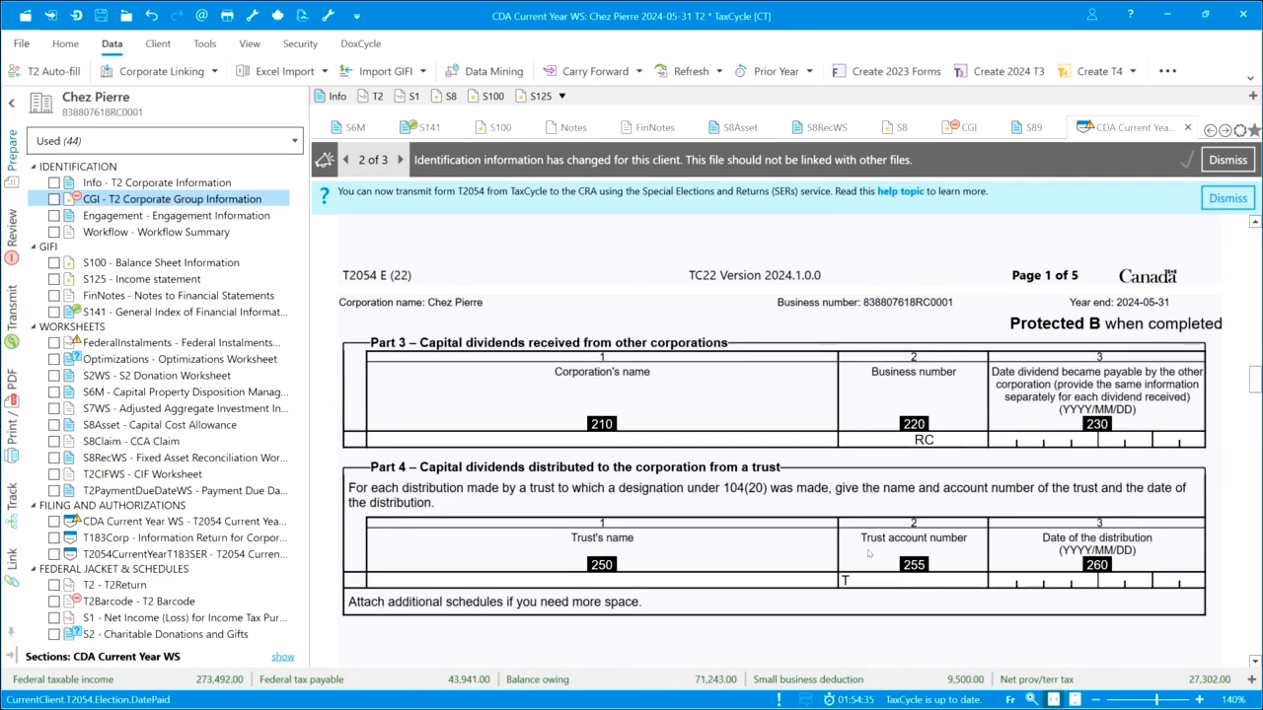
pyautogui.scroll(-3, 868, 554)
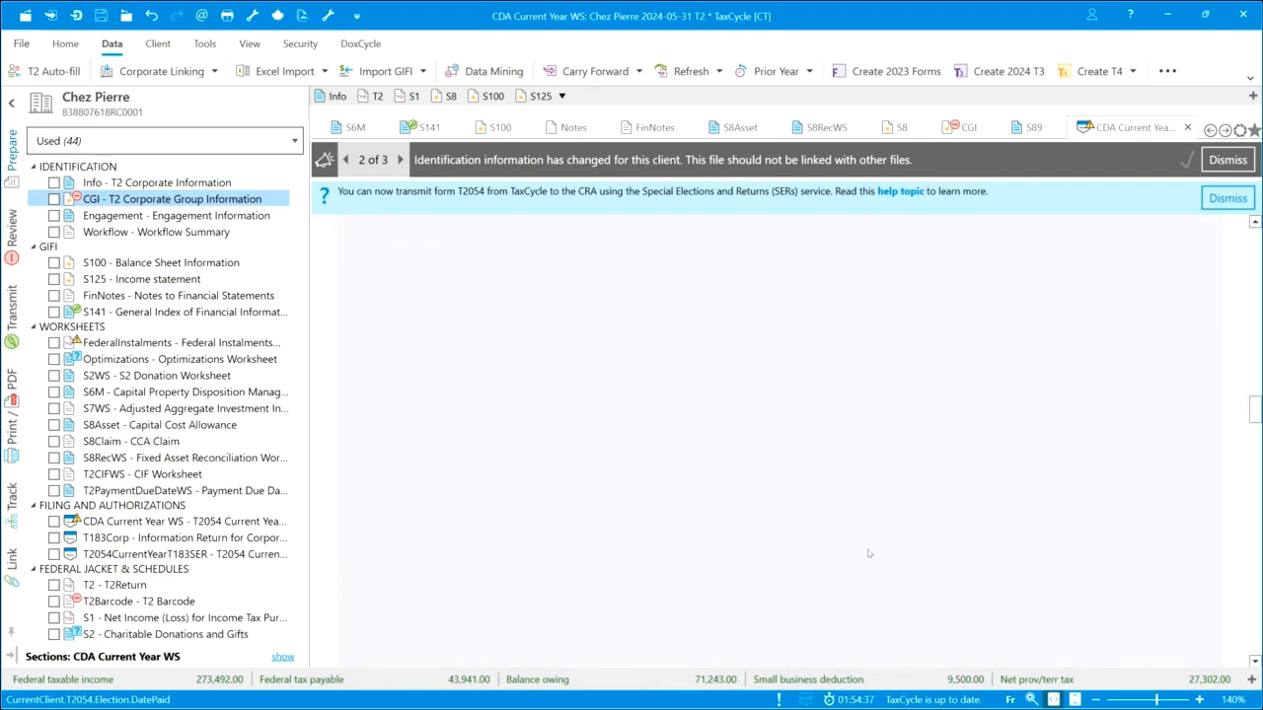
pyautogui.scroll(-8, 868, 554)
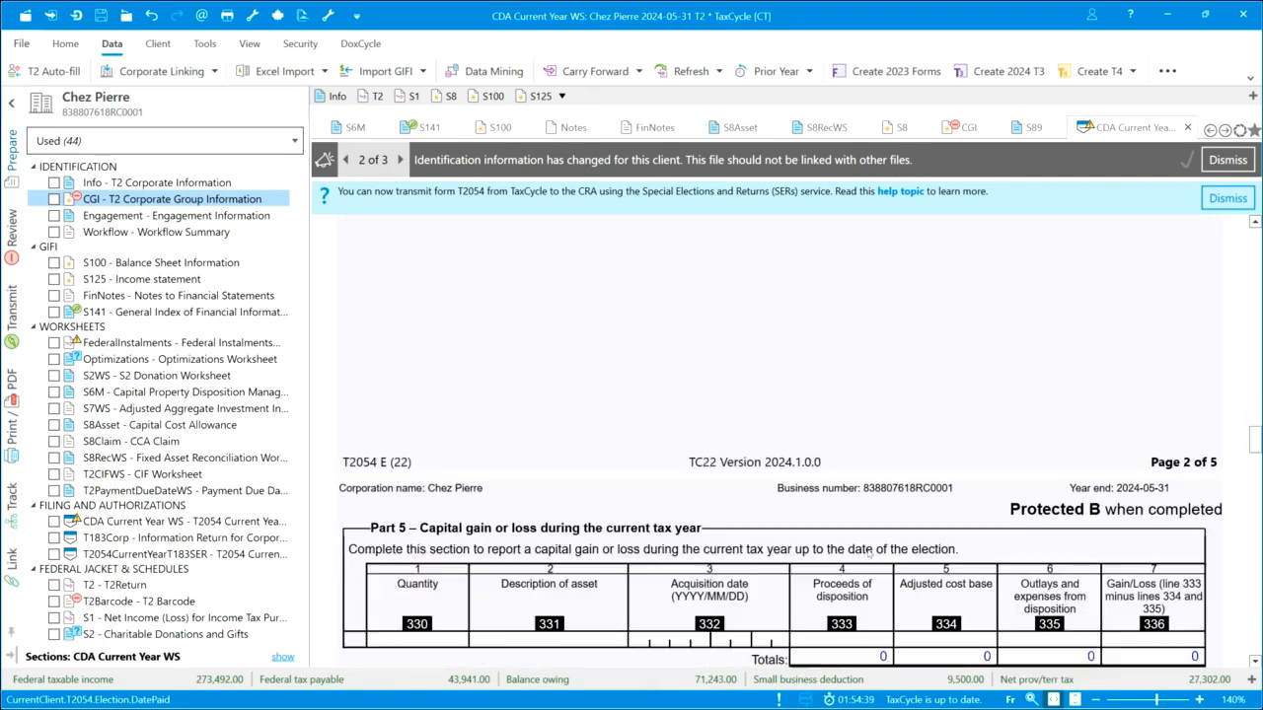
pyautogui.scroll(-5, 868, 555)
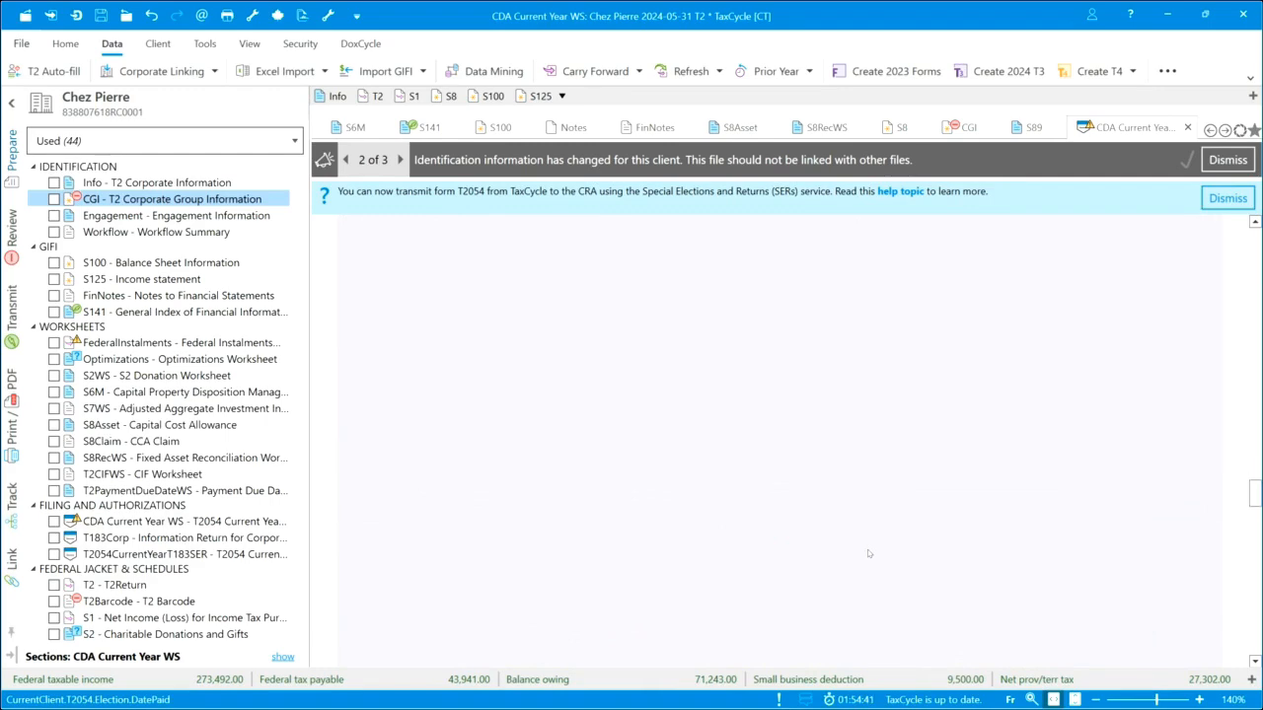
pyautogui.scroll(-6, 868, 554)
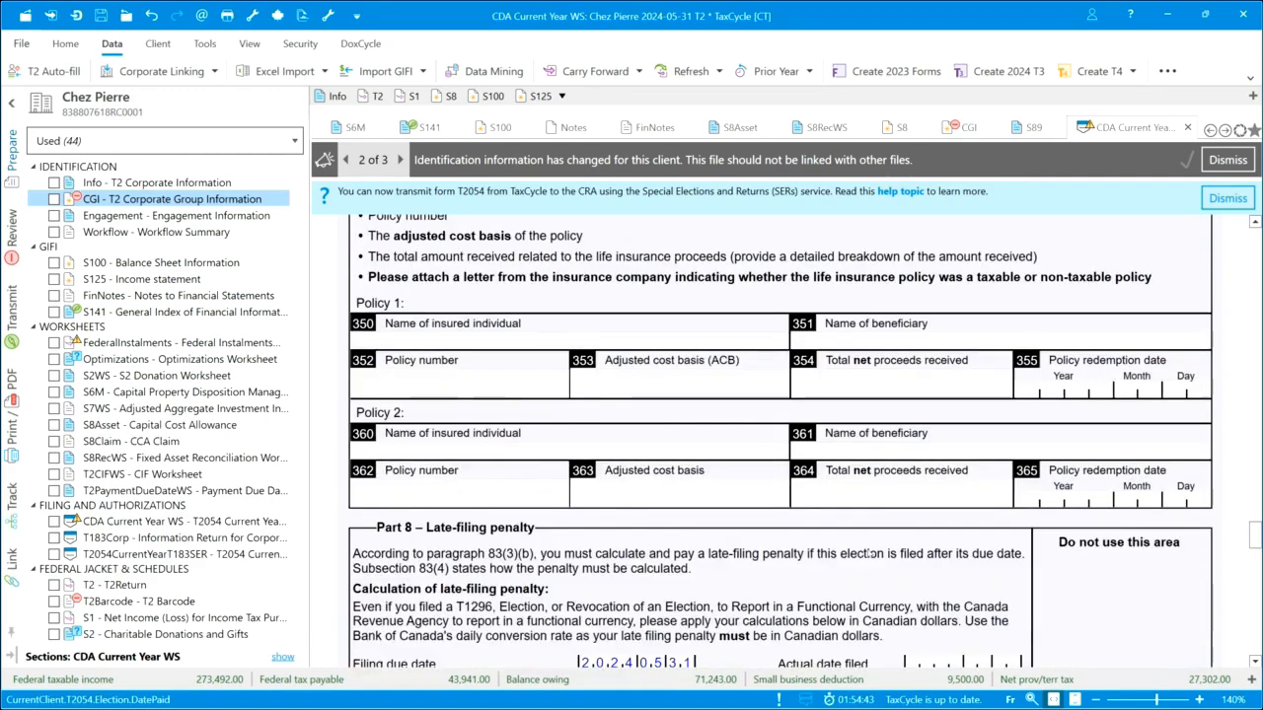
pyautogui.scroll(-7, 868, 555)
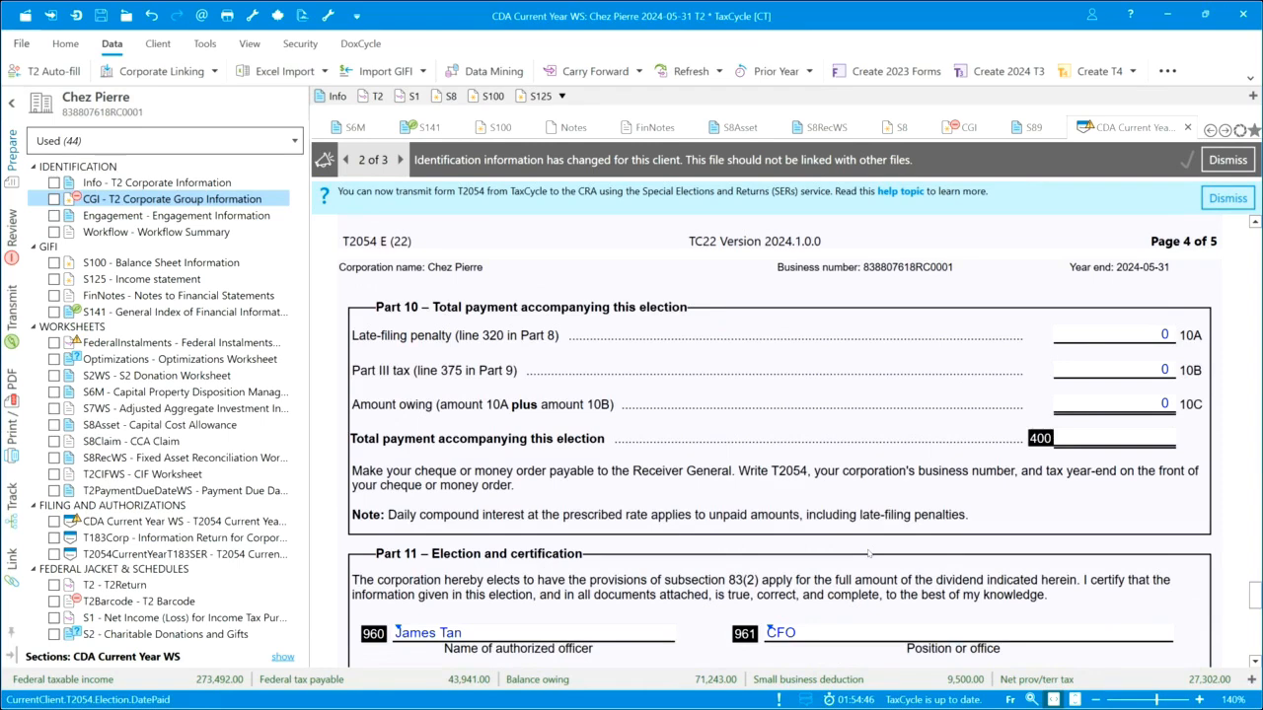
# Enter 2024/06/17 as the signing date on line 963 in Part 11 of the T2054 election
pyautogui.scroll(-4, 868, 555)
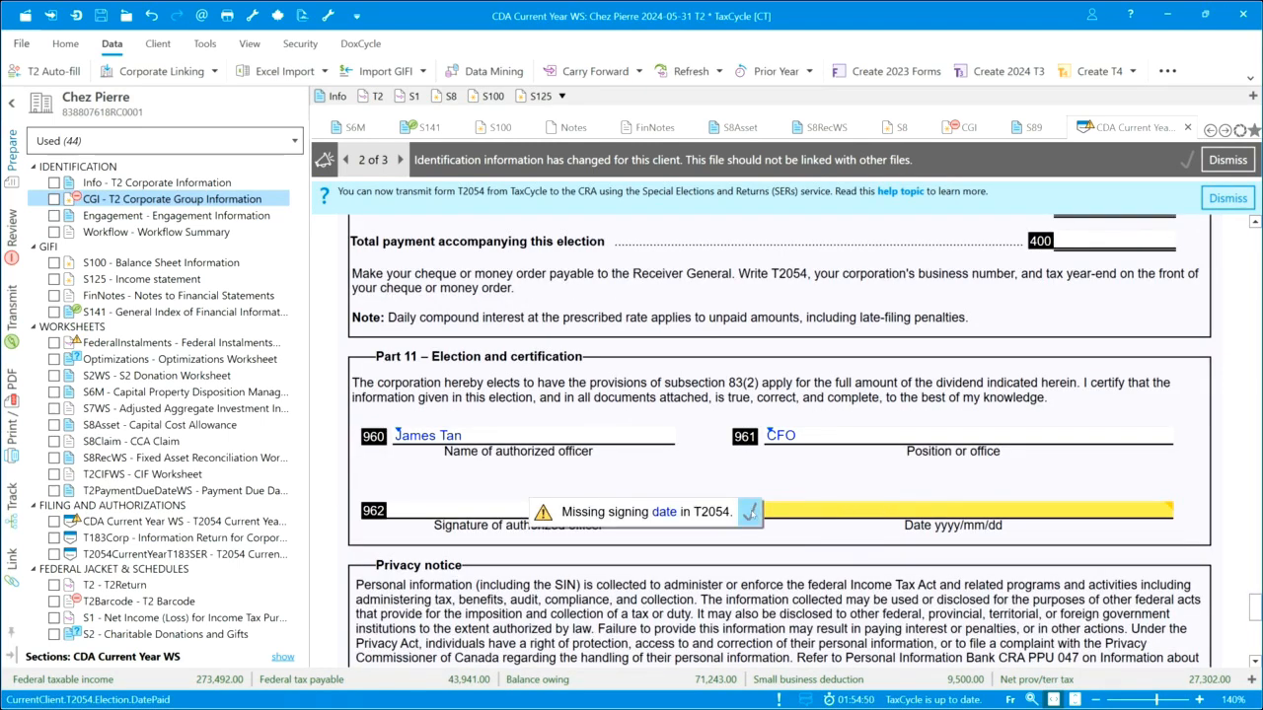
pyautogui.click(805, 511)
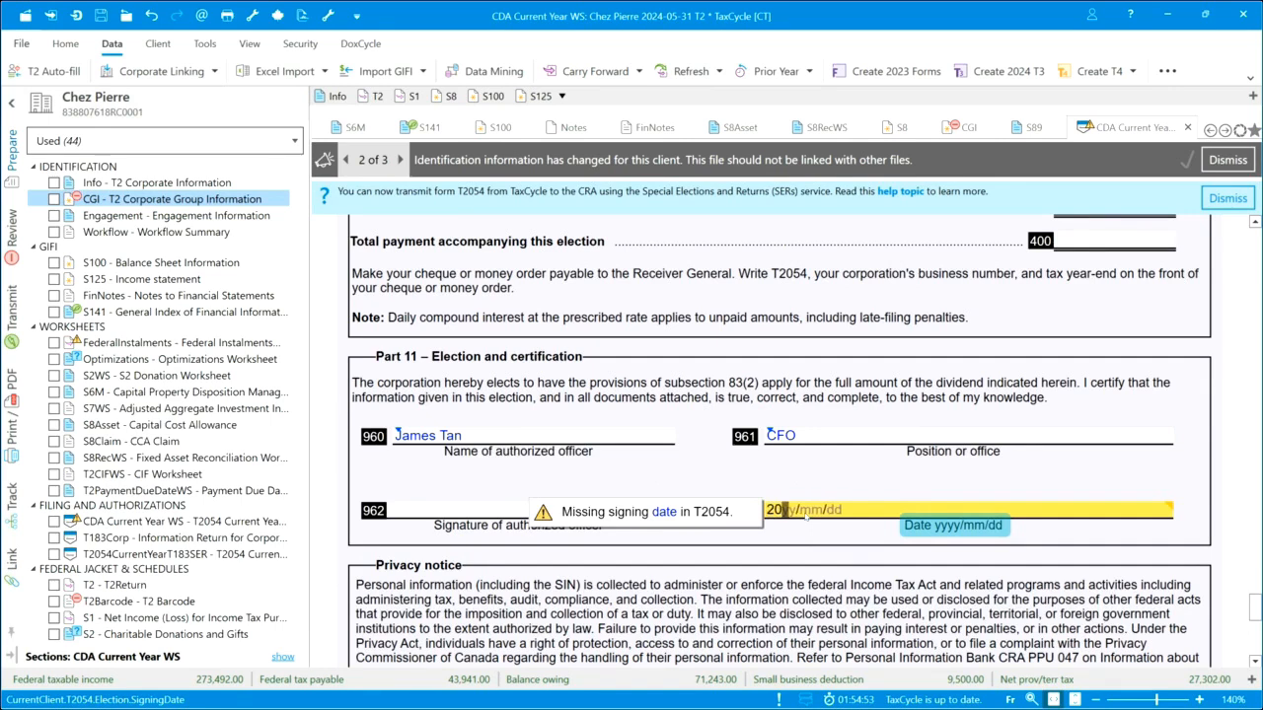
pyautogui.write('2024/01/01')
pyautogui.moveTo(836, 509); pyautogui.dragTo(807, 511)
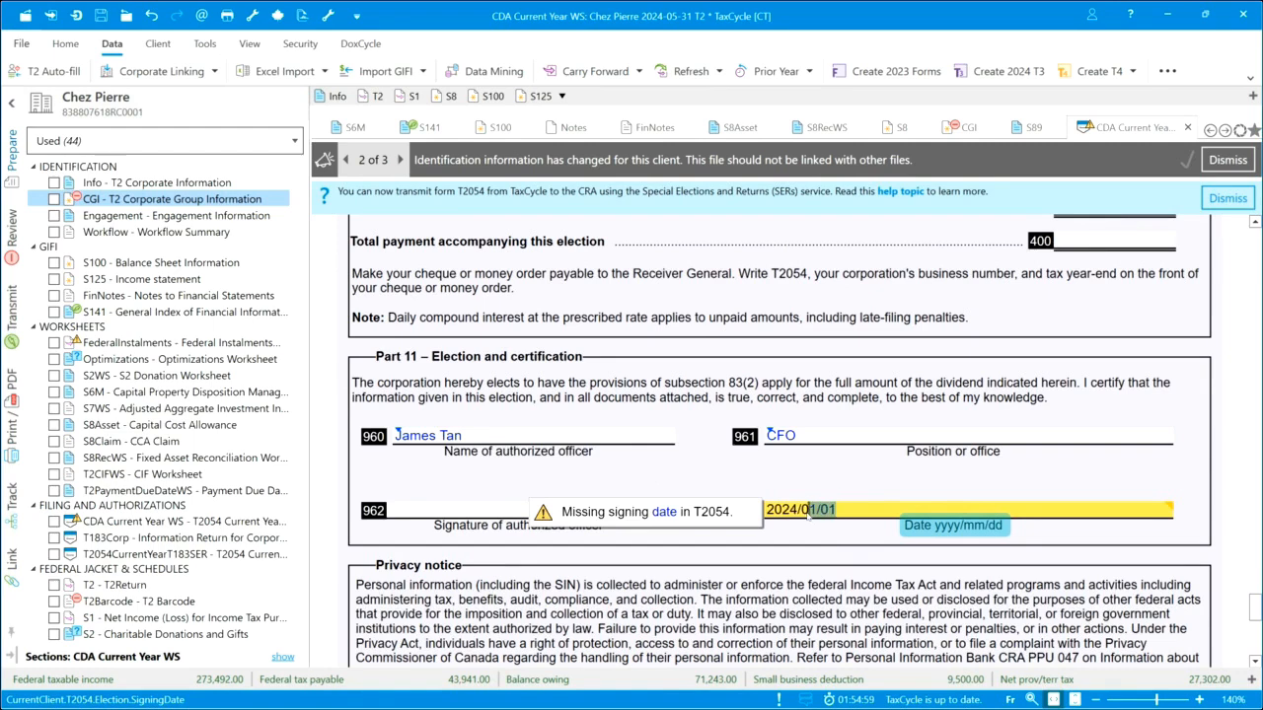
pyautogui.write('6/17')
pyautogui.click(836, 435)
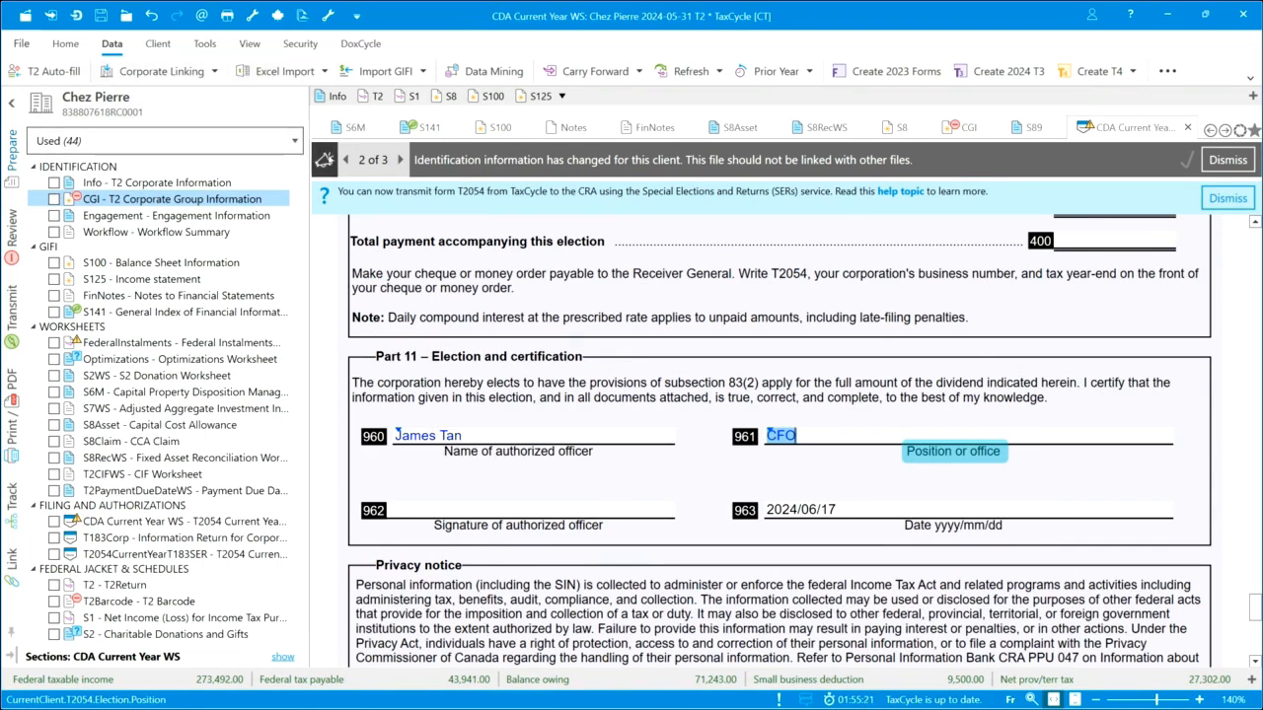
# Search the forms for "ser" and open the SERs transmission service worksheet at its form number table
pyautogui.press('F4')
pyautogui.write('ser')
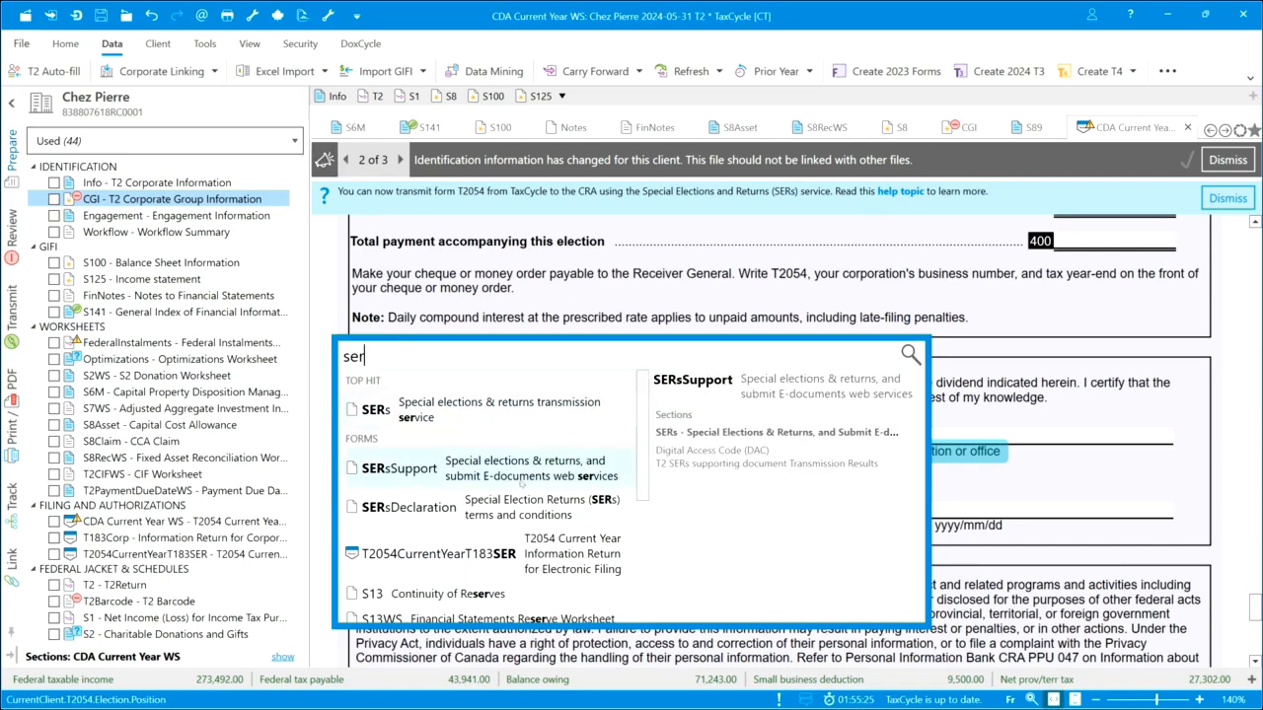
pyautogui.click(510, 417)
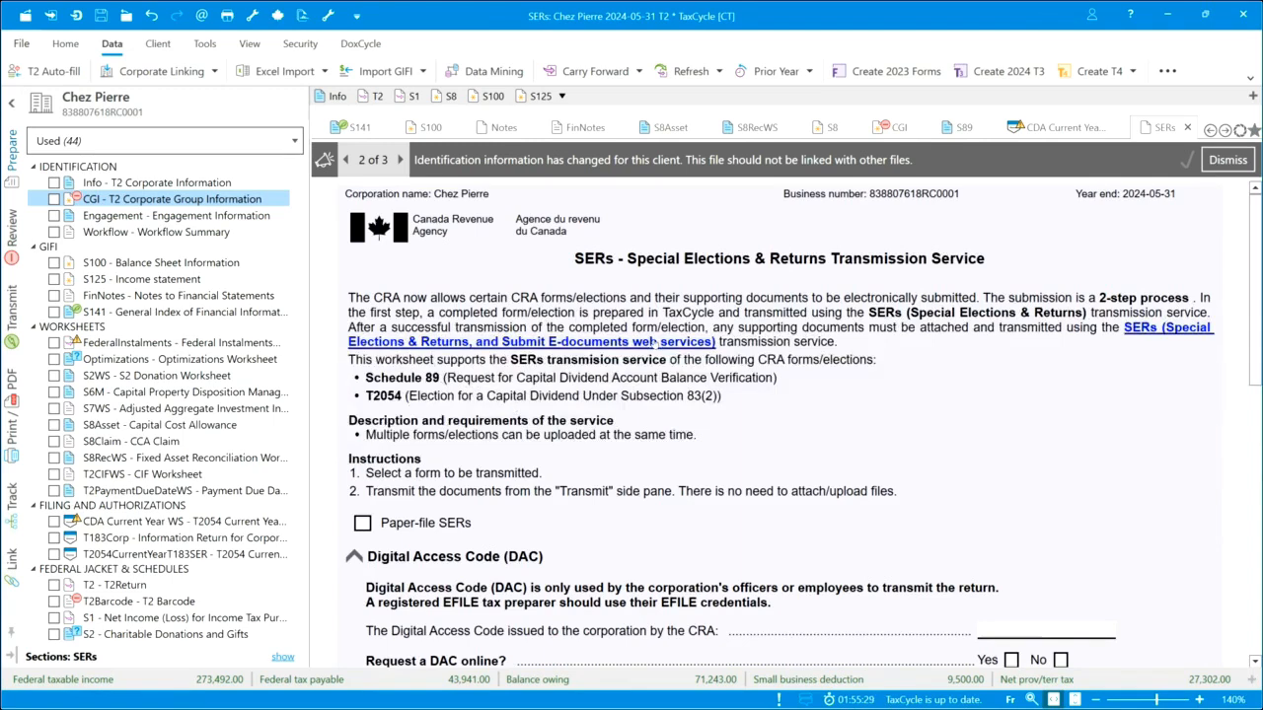
pyautogui.scroll(-2, 580, 483)
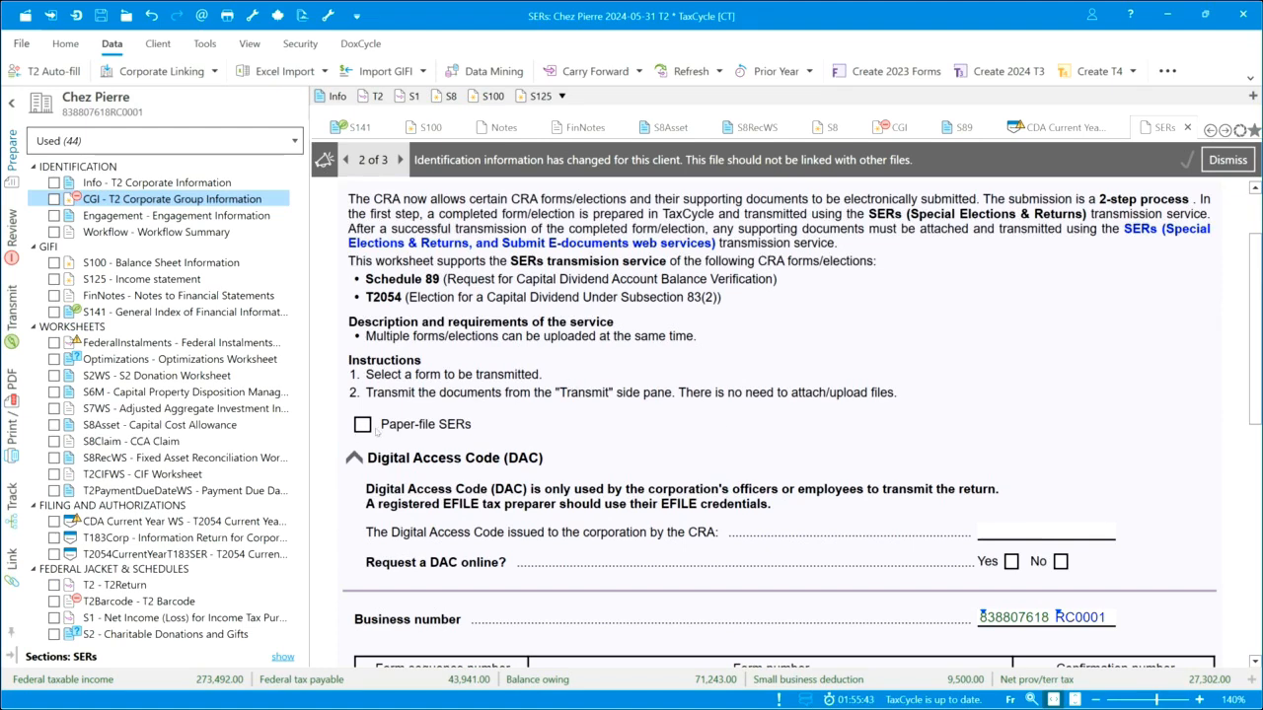
pyautogui.scroll(-3, 642, 392)
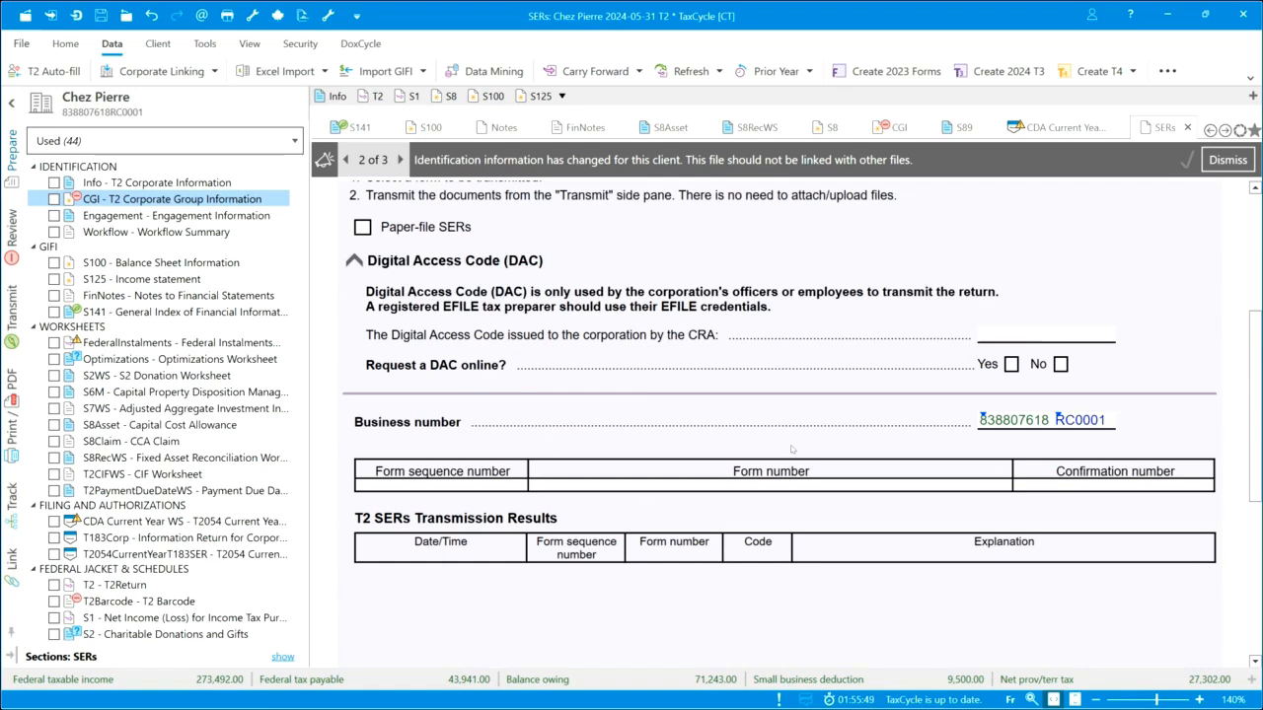
# Select Schedule 89 and T2054 Current Year as the forms to transmit in the SERs form number table
pyautogui.click(1003, 484)
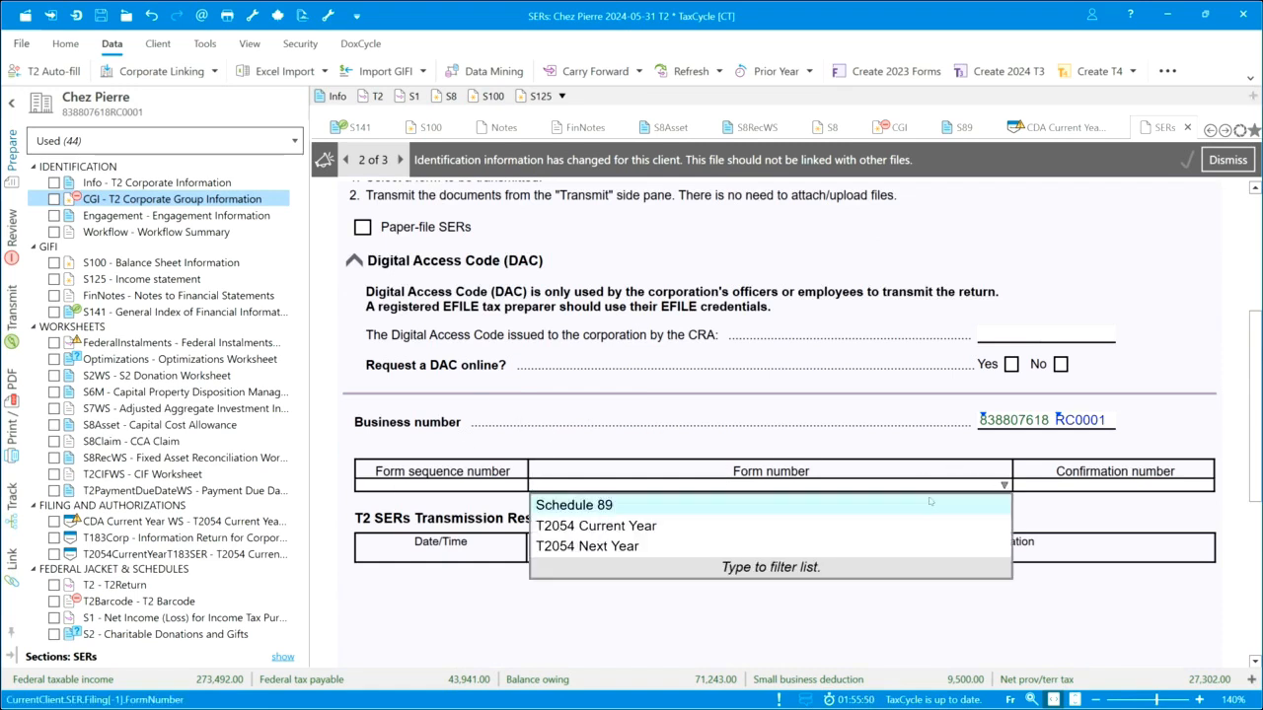
pyautogui.click(980, 501)
pyautogui.click(1005, 498)
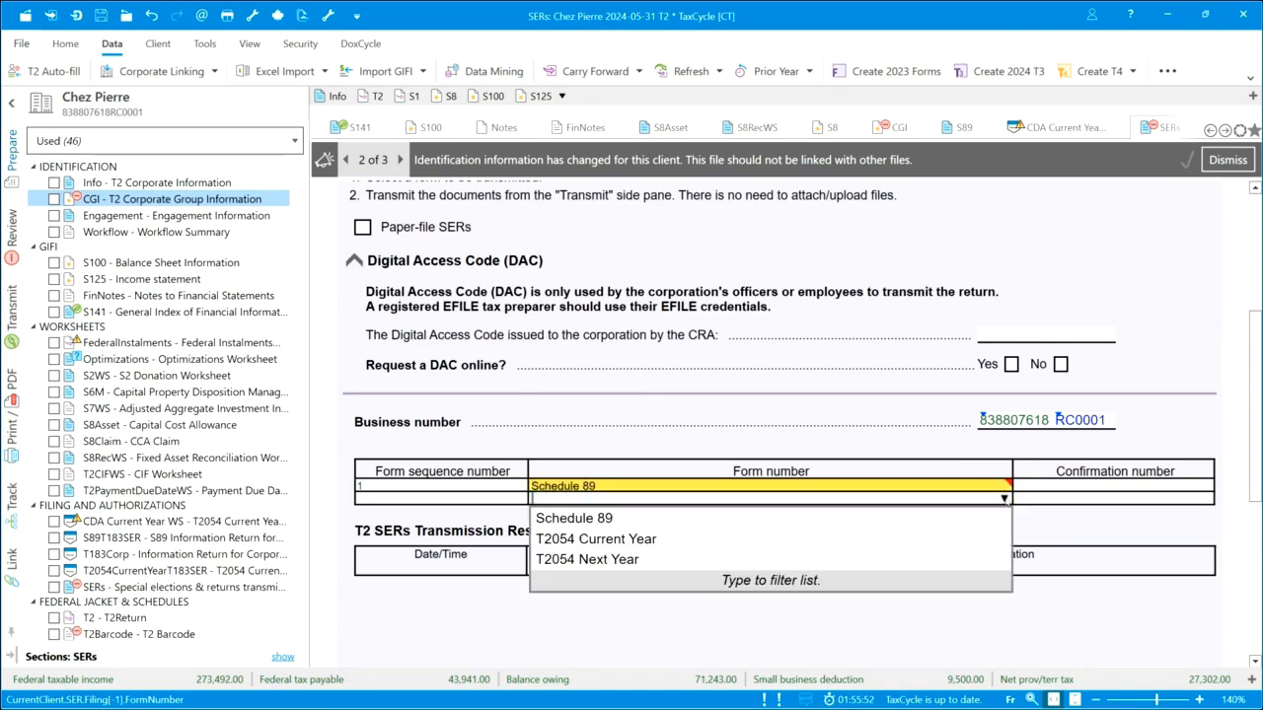
pyautogui.click(852, 538)
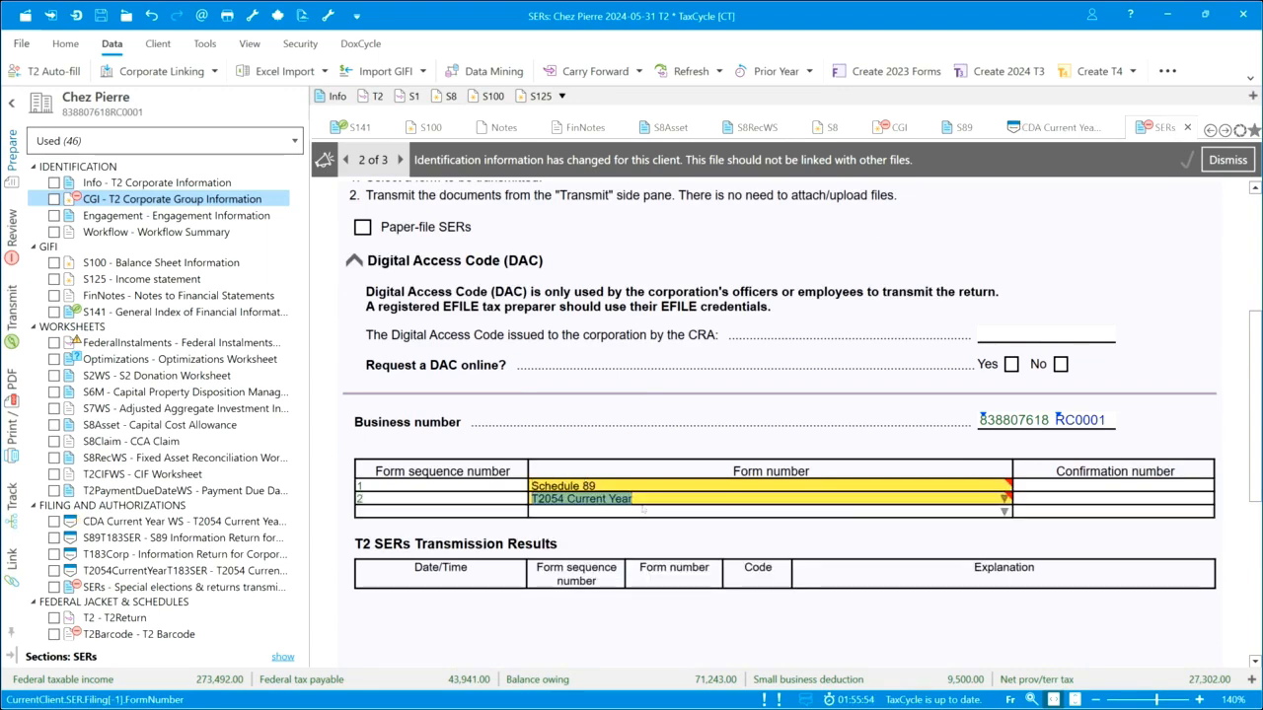
pyautogui.scroll(-2, 557, 509)
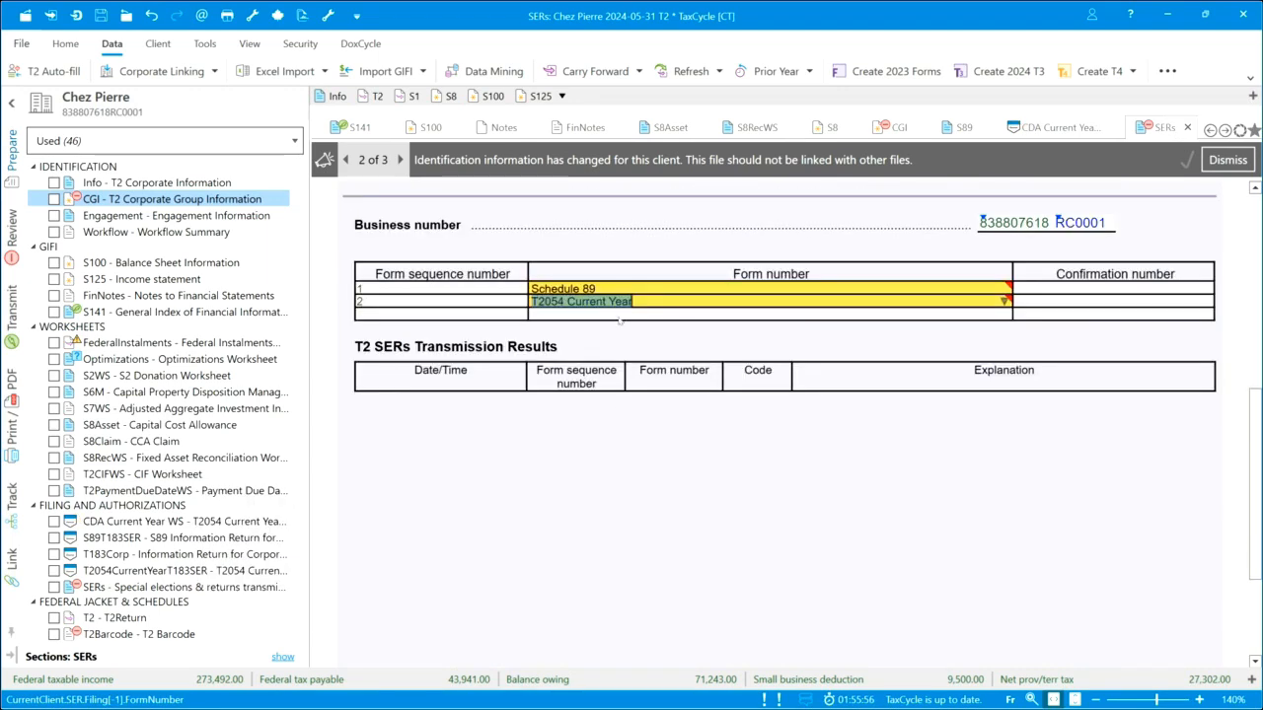
pyautogui.moveTo(609, 289)
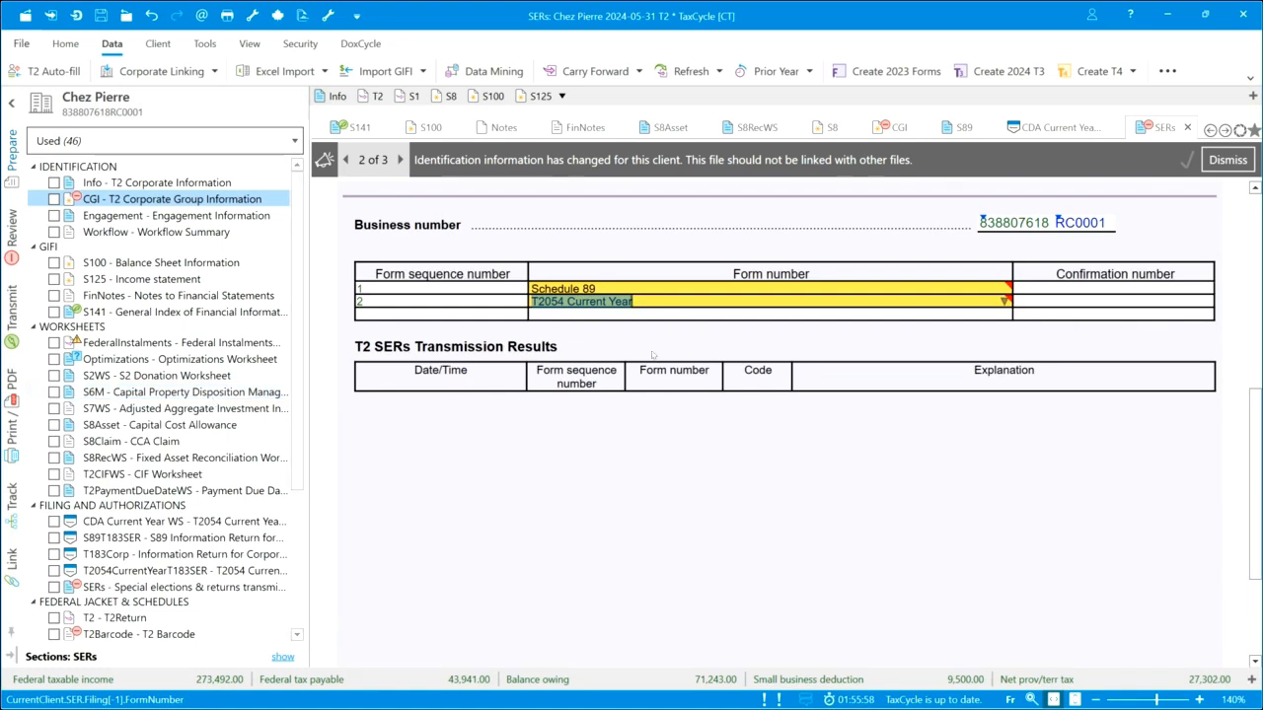
pyautogui.moveTo(851, 292)
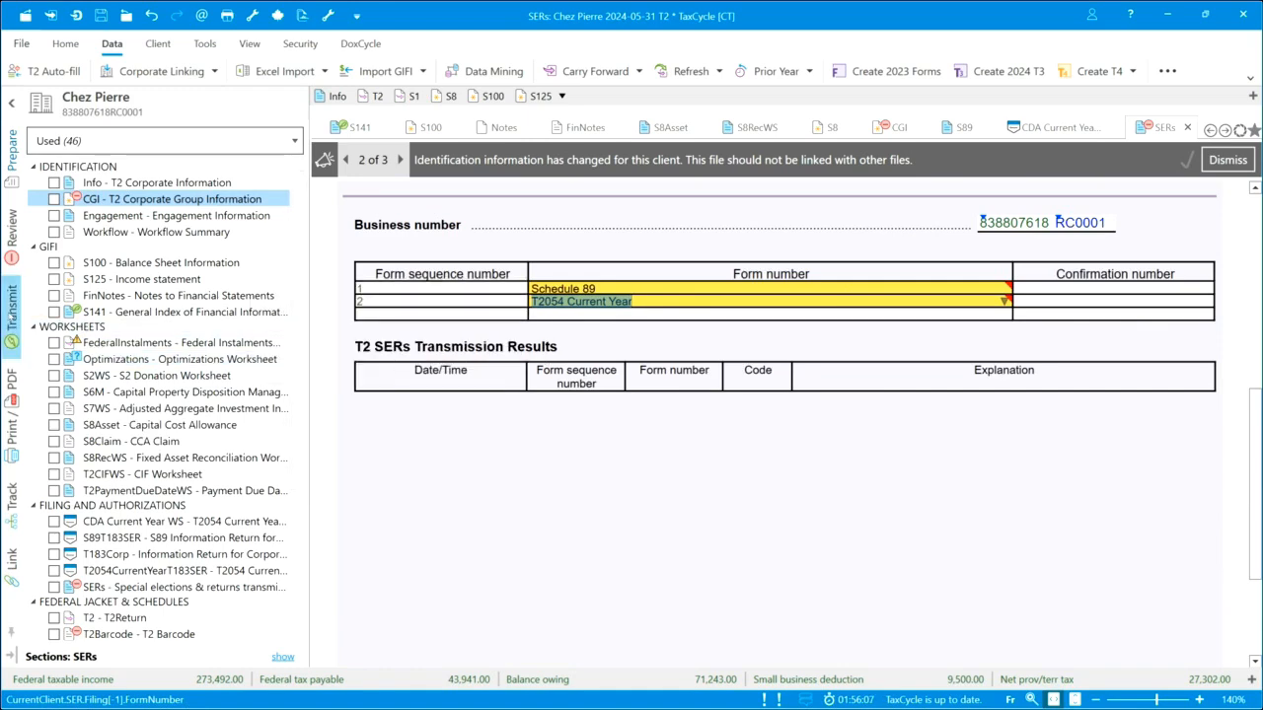
# Confirm the T183SER paper signatures for the S89 and T2054 Current Year, and agree to the SERs Terms and Conditions
pyautogui.click(11, 306)
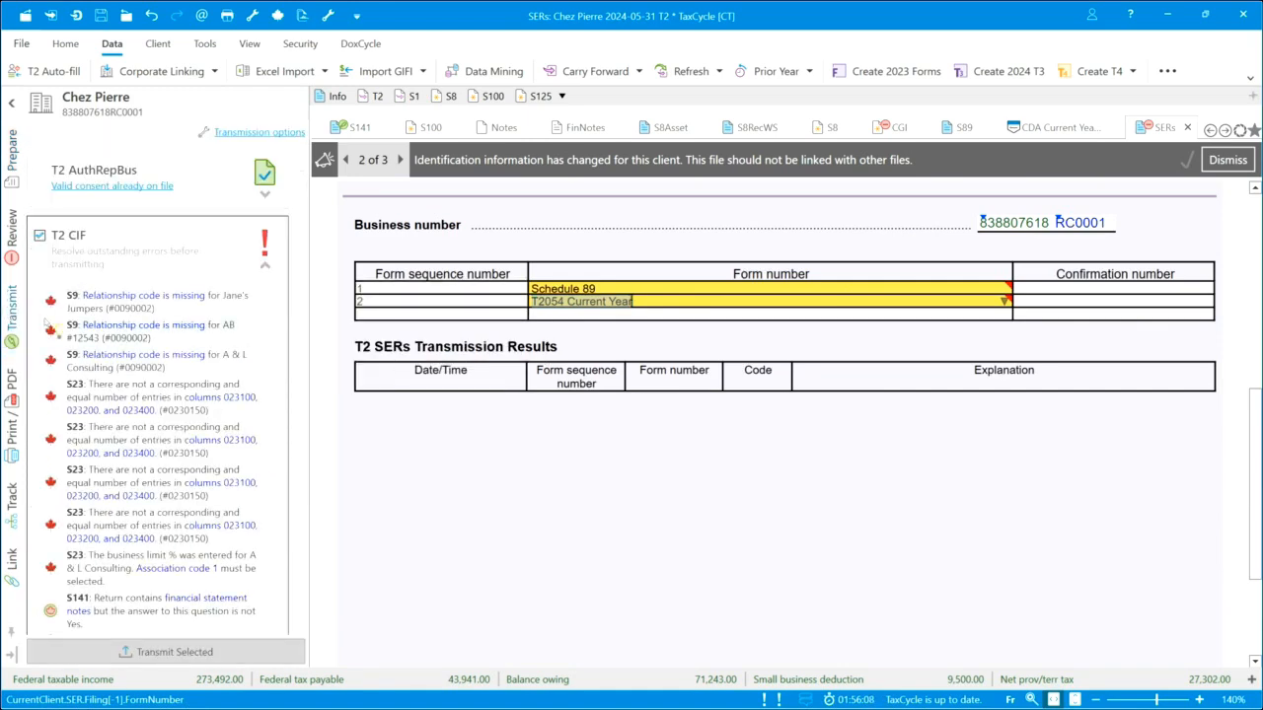
pyautogui.click(264, 267)
pyautogui.click(276, 339)
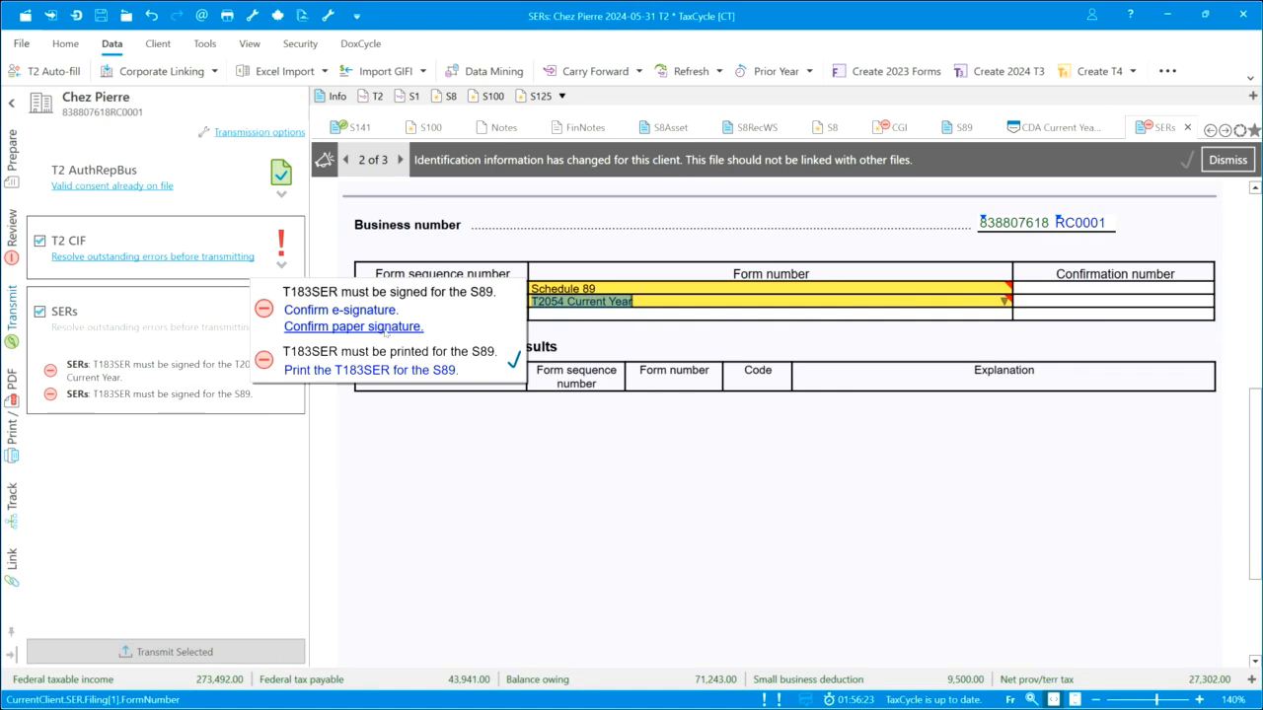
pyautogui.press('Up')
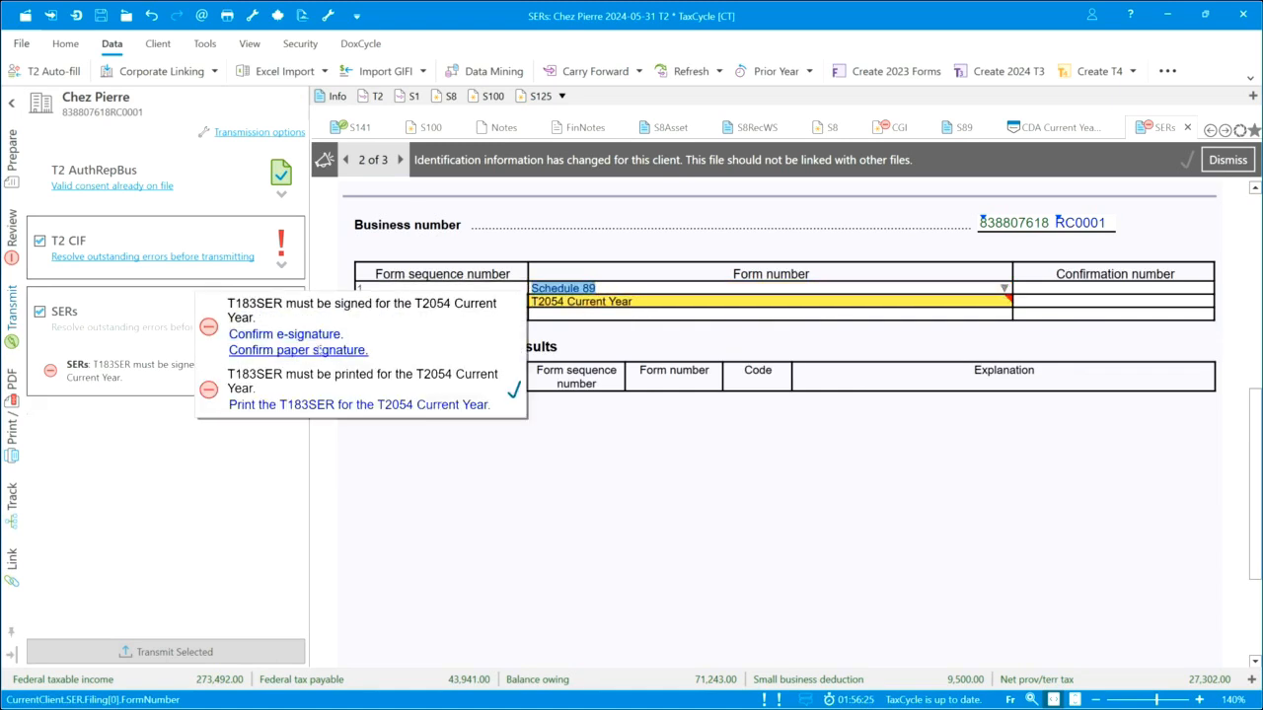
pyautogui.click(318, 351)
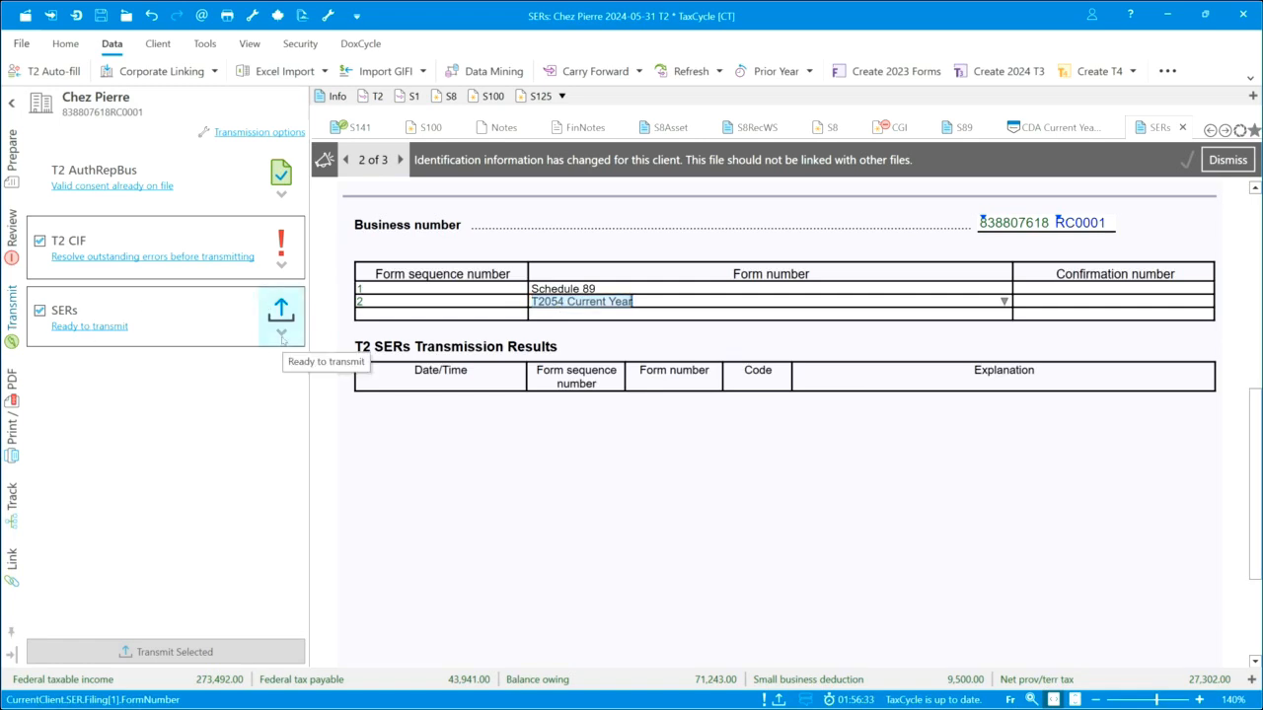
pyautogui.click(282, 336)
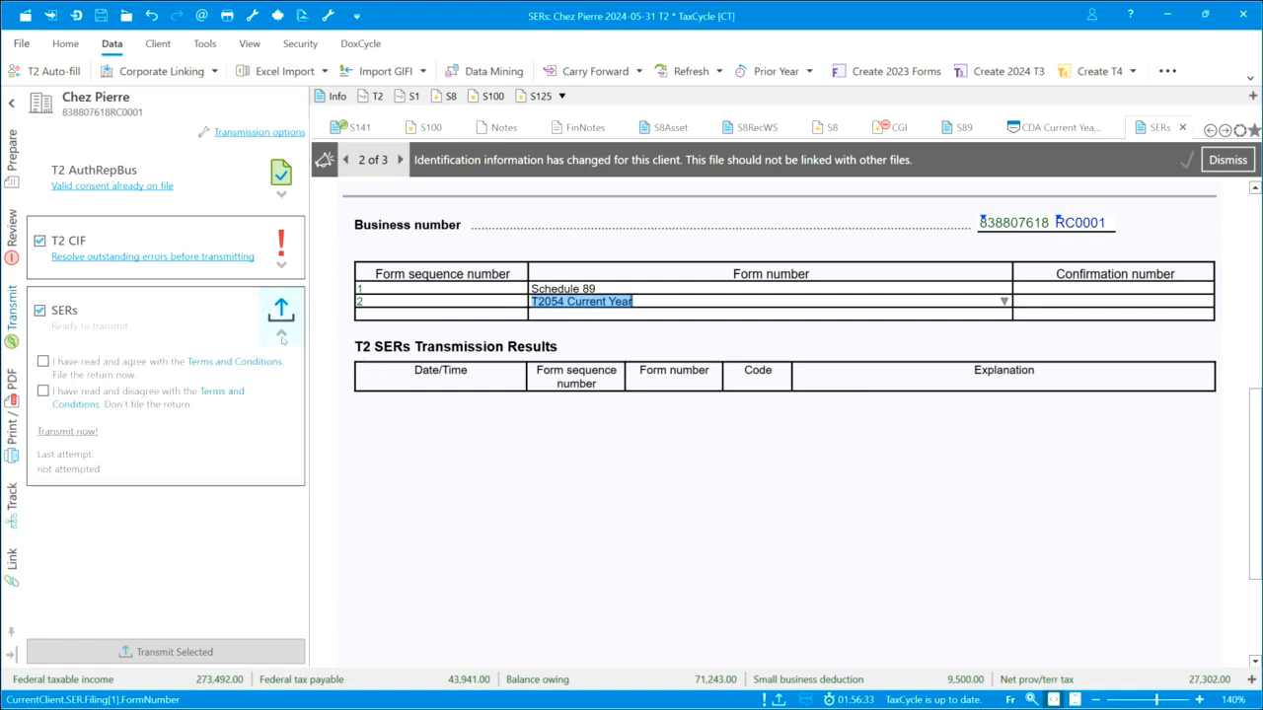
pyautogui.click(42, 362)
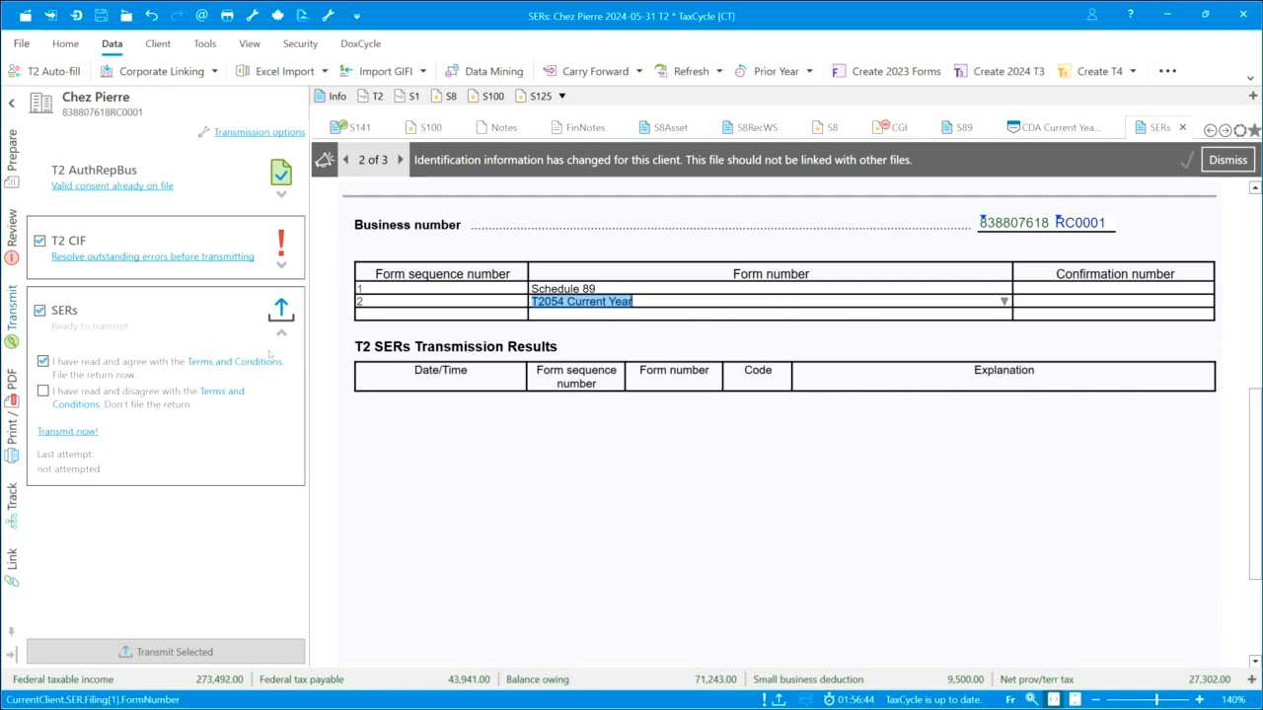
# Assign a CRA confirmation number to the SERs transmission under Transmission and Filing in the return's workflow tracking
pyautogui.click(15, 510)
pyautogui.scroll(-2, 197, 490)
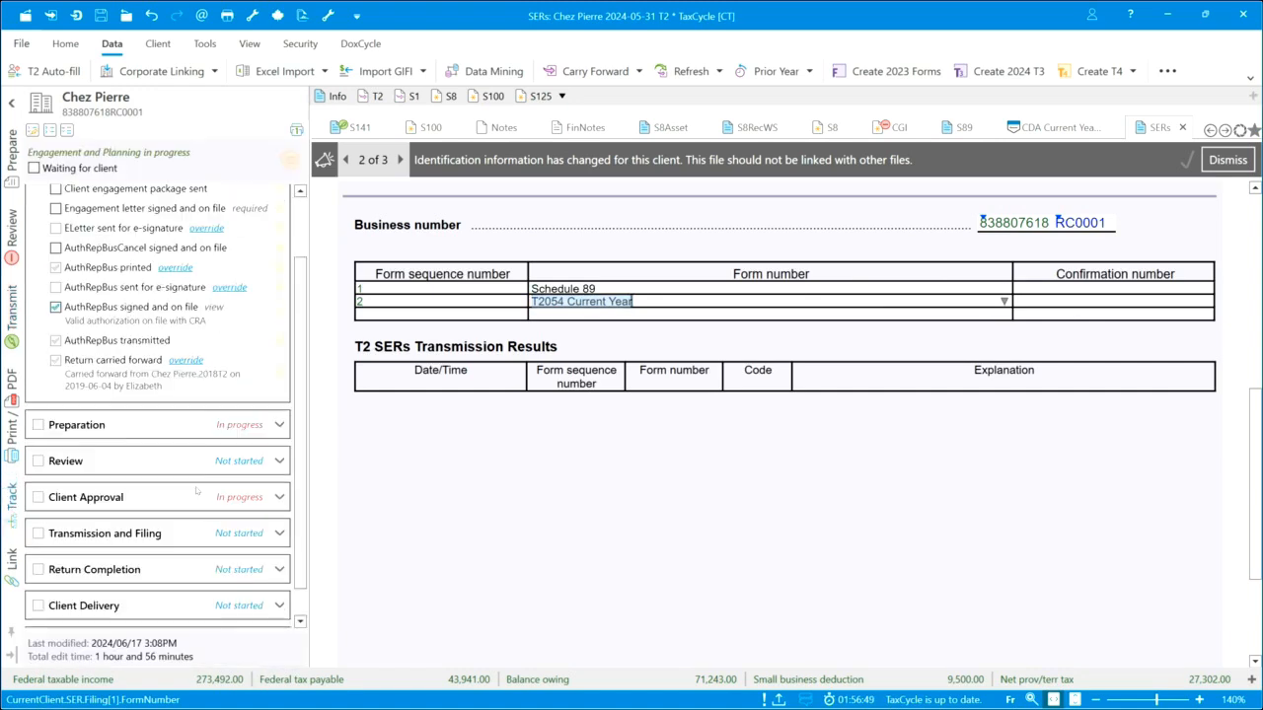
pyautogui.scroll(-1, 196, 490)
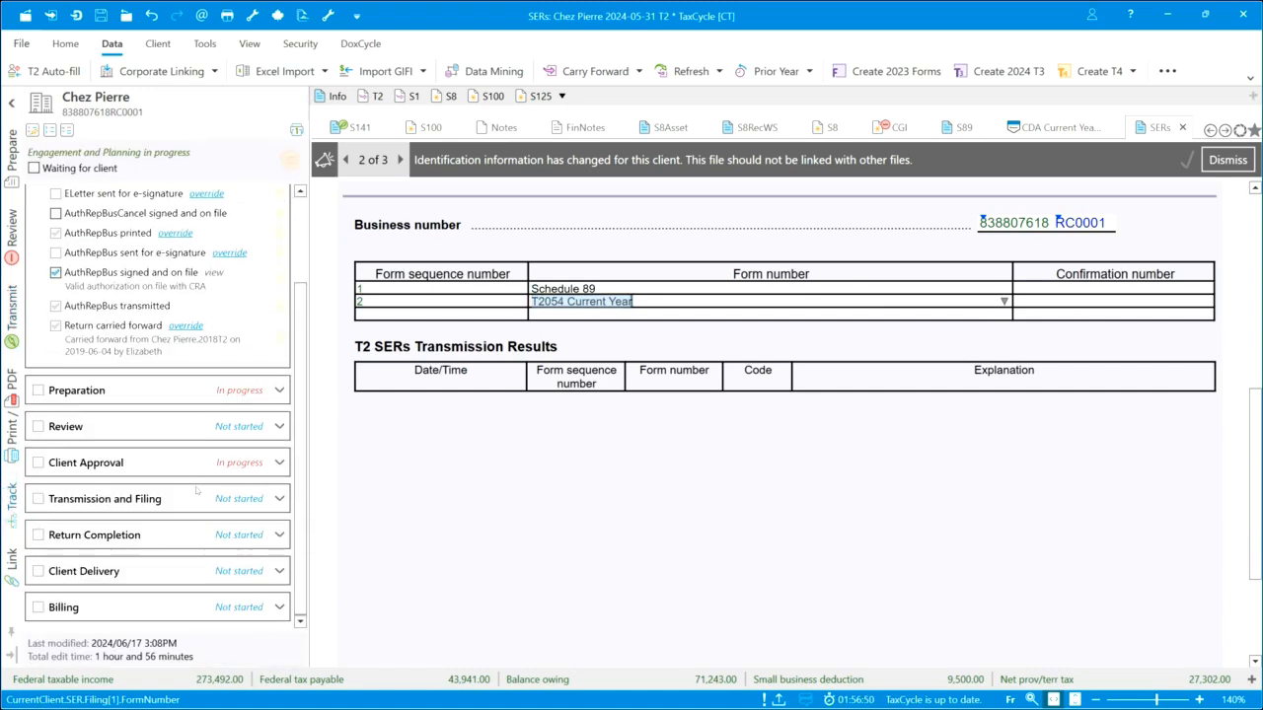
pyautogui.click(280, 498)
pyautogui.scroll(-1, 117, 540)
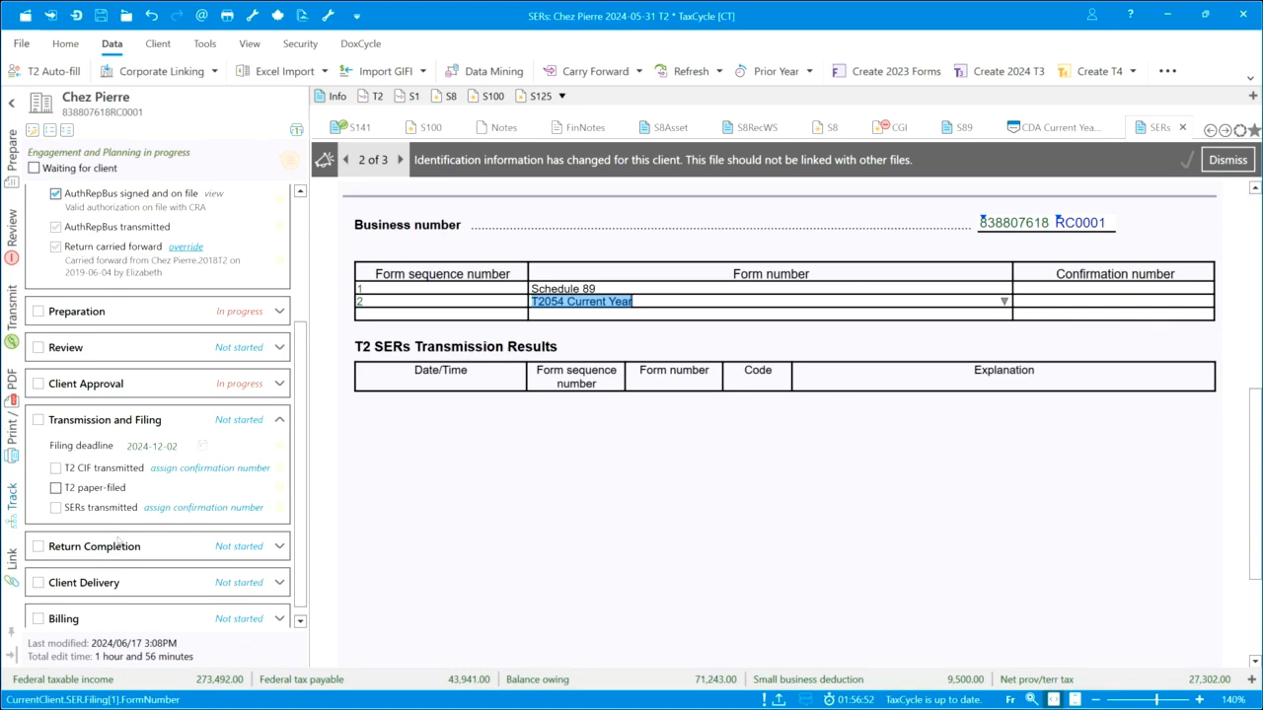
pyautogui.click(195, 508)
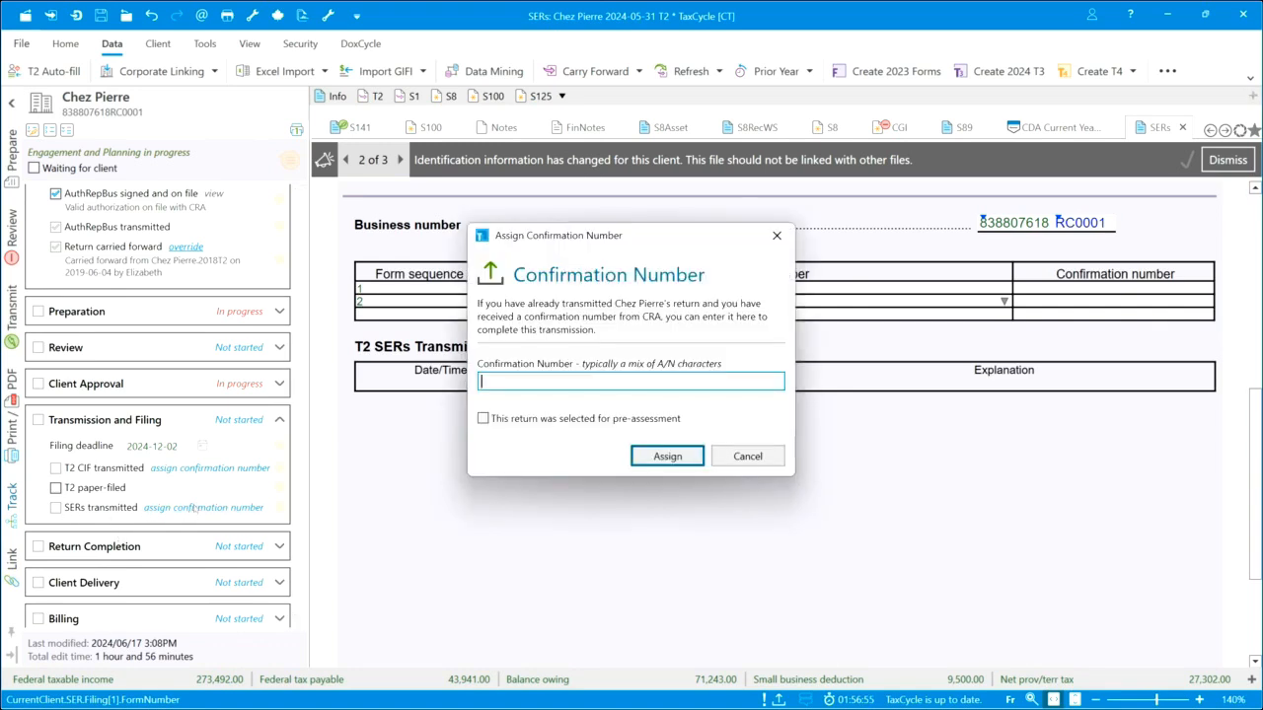
pyautogui.write('1234')
pyautogui.click(643, 458)
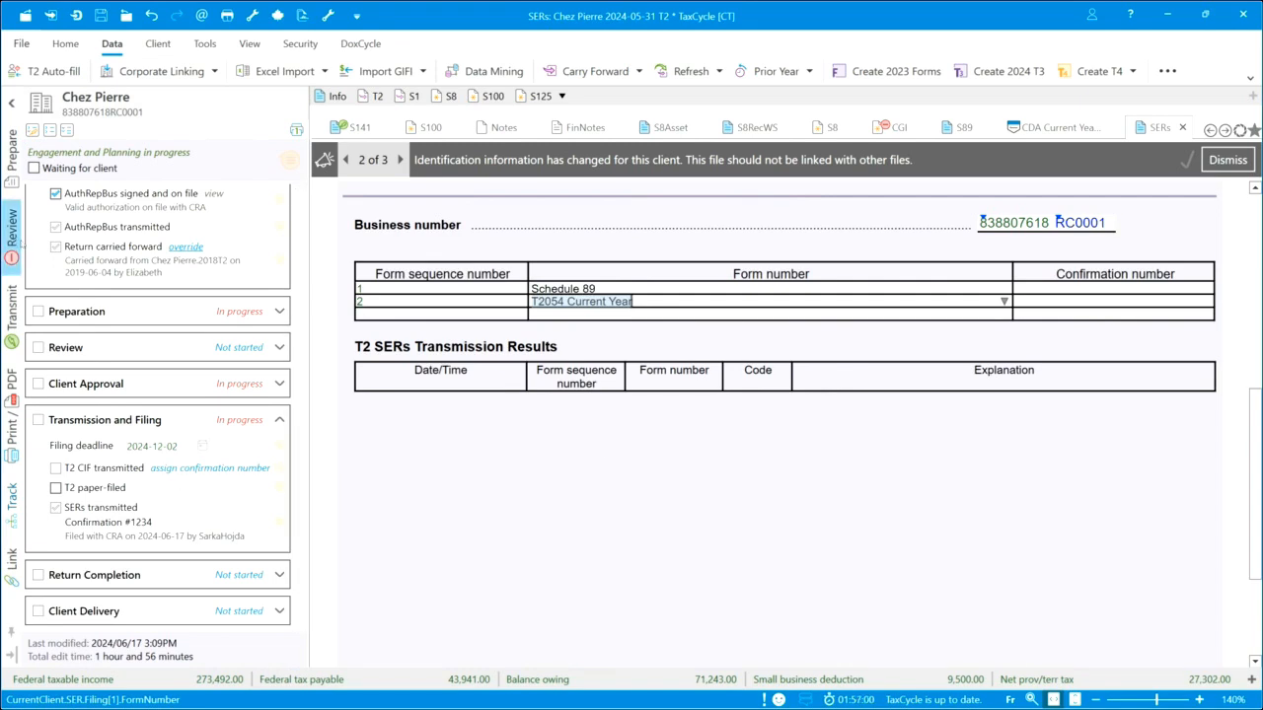
# Enter the CRA confirmation number for Schedule 89 in the SERs form number table
pyautogui.click(13, 152)
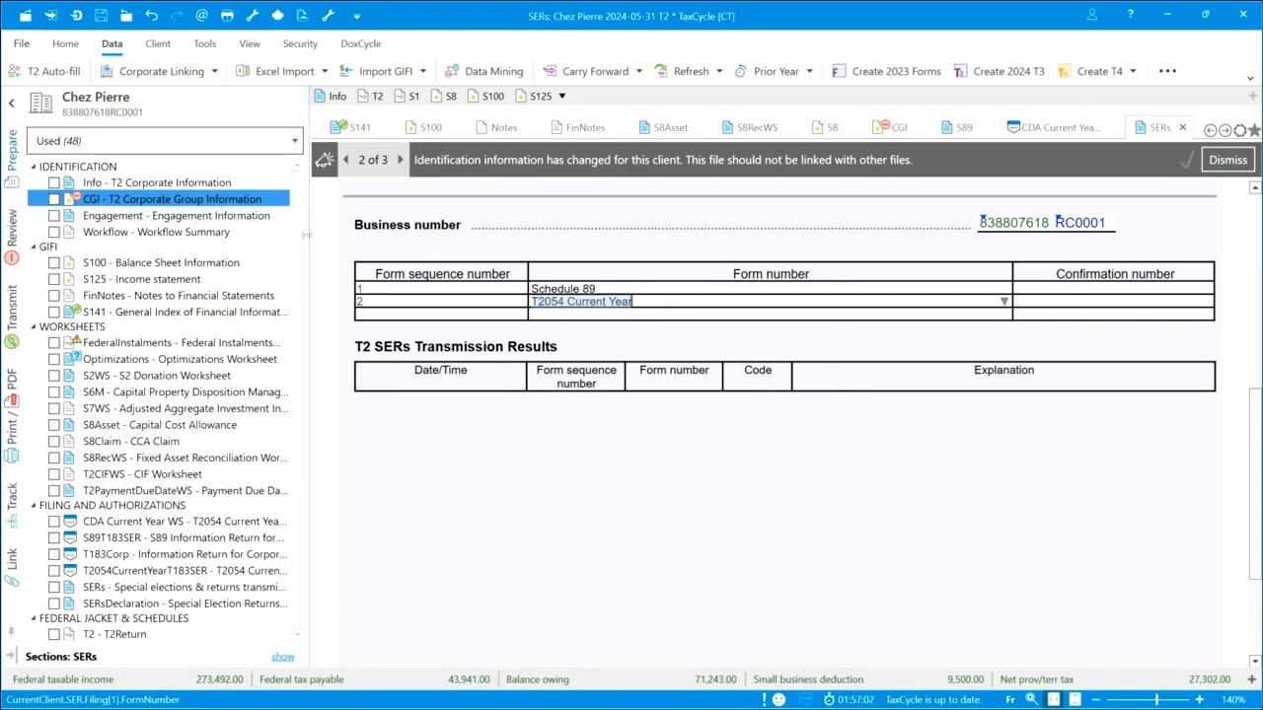
pyautogui.click(1041, 288)
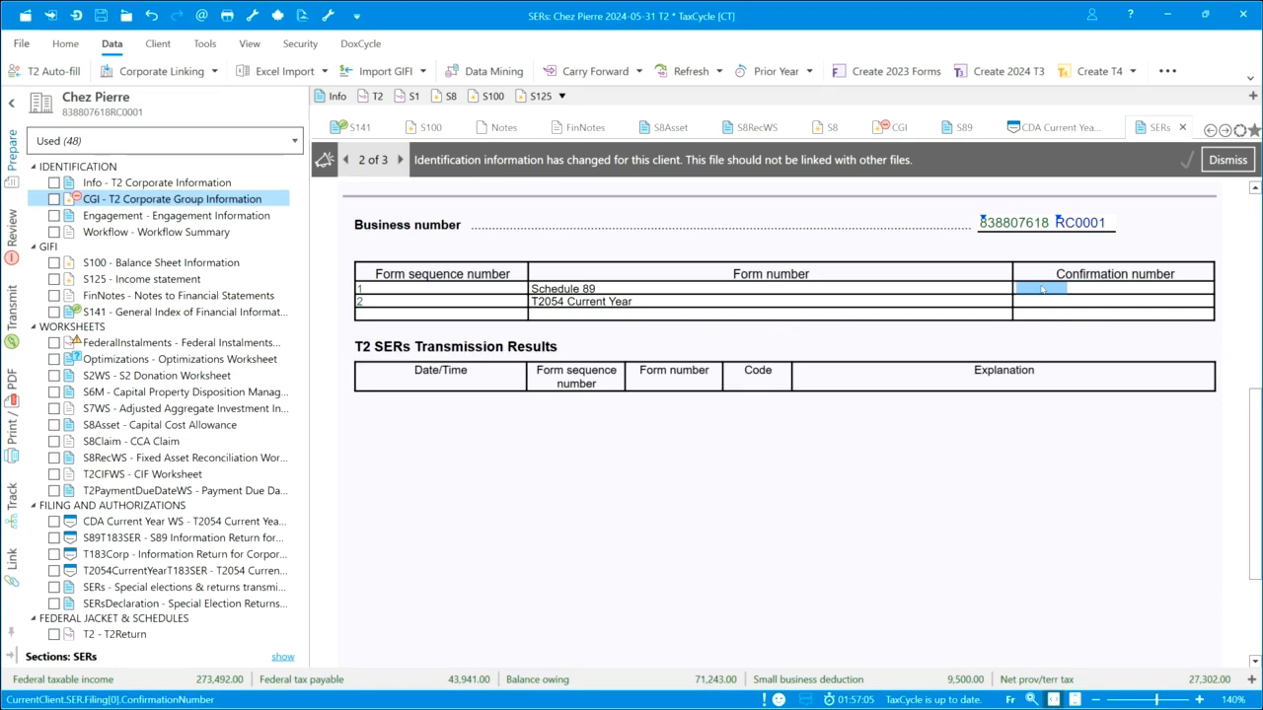
pyautogui.write('1234')
pyautogui.press('Tab')
pyautogui.write('12')
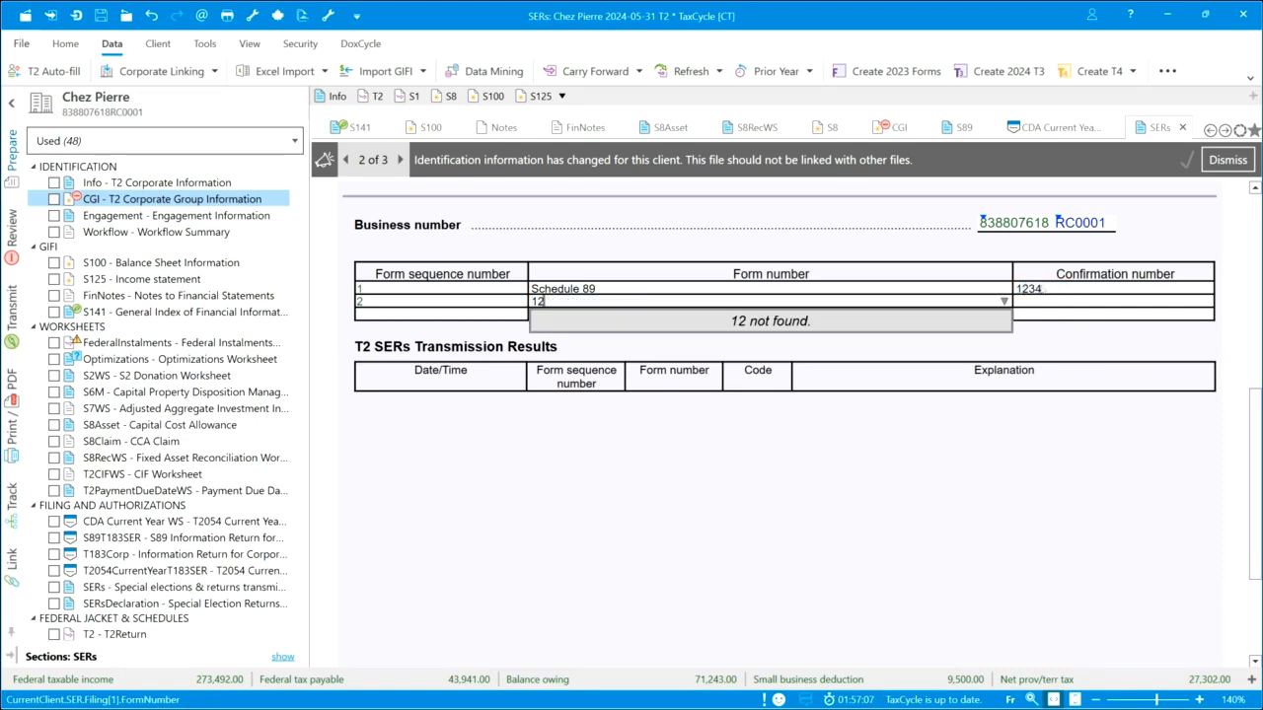
pyautogui.write('35')
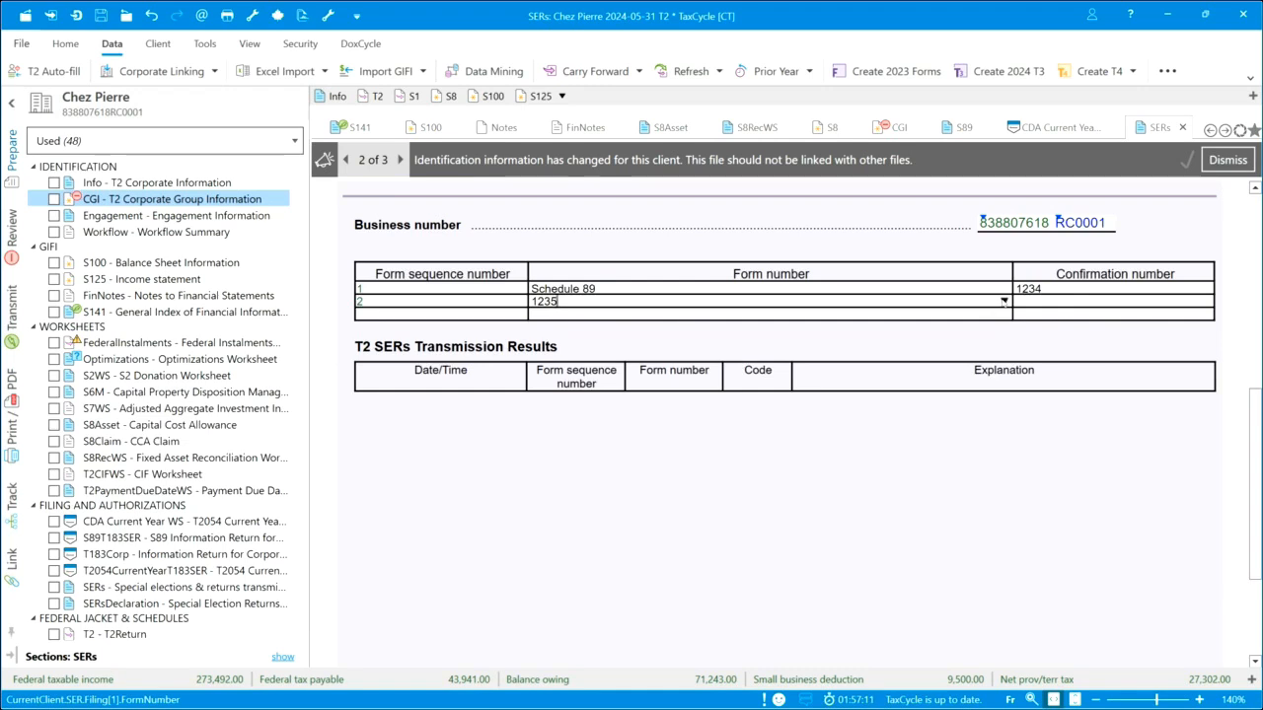
pyautogui.click(824, 288)
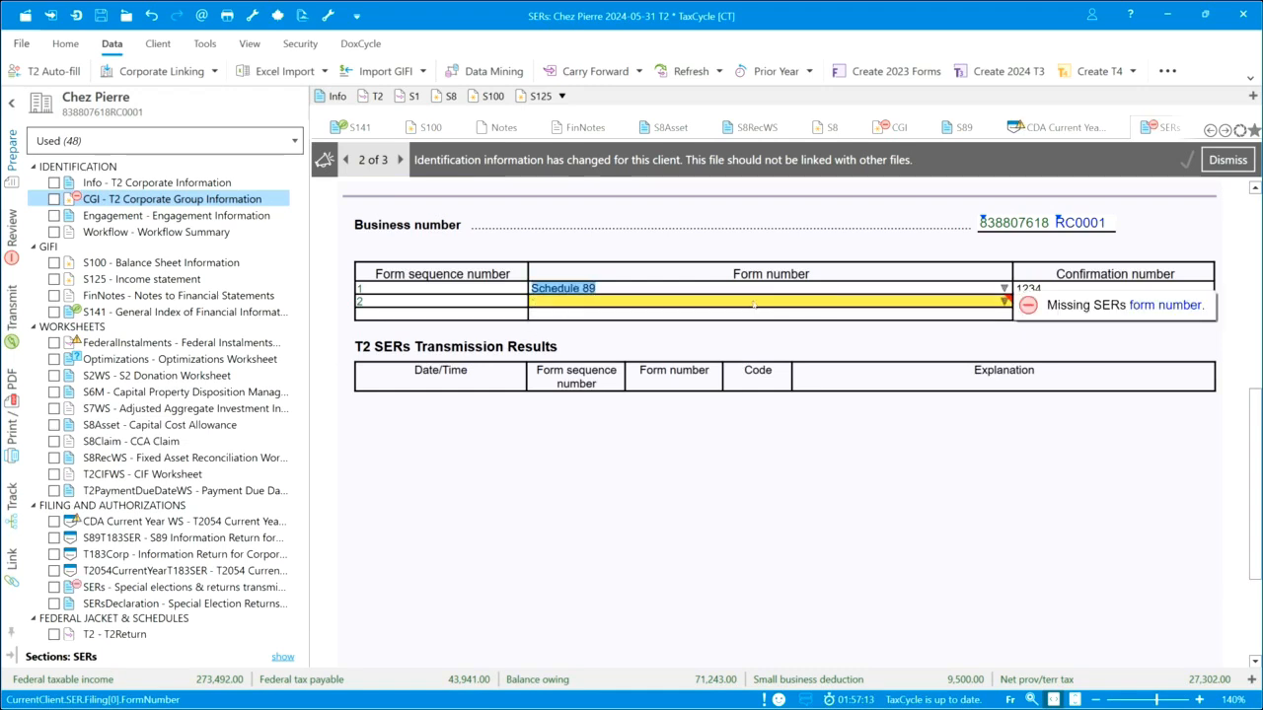
# Select T2054 Current Year again as the form in sequence 2 and enter its own confirmation number
pyautogui.click(1004, 300)
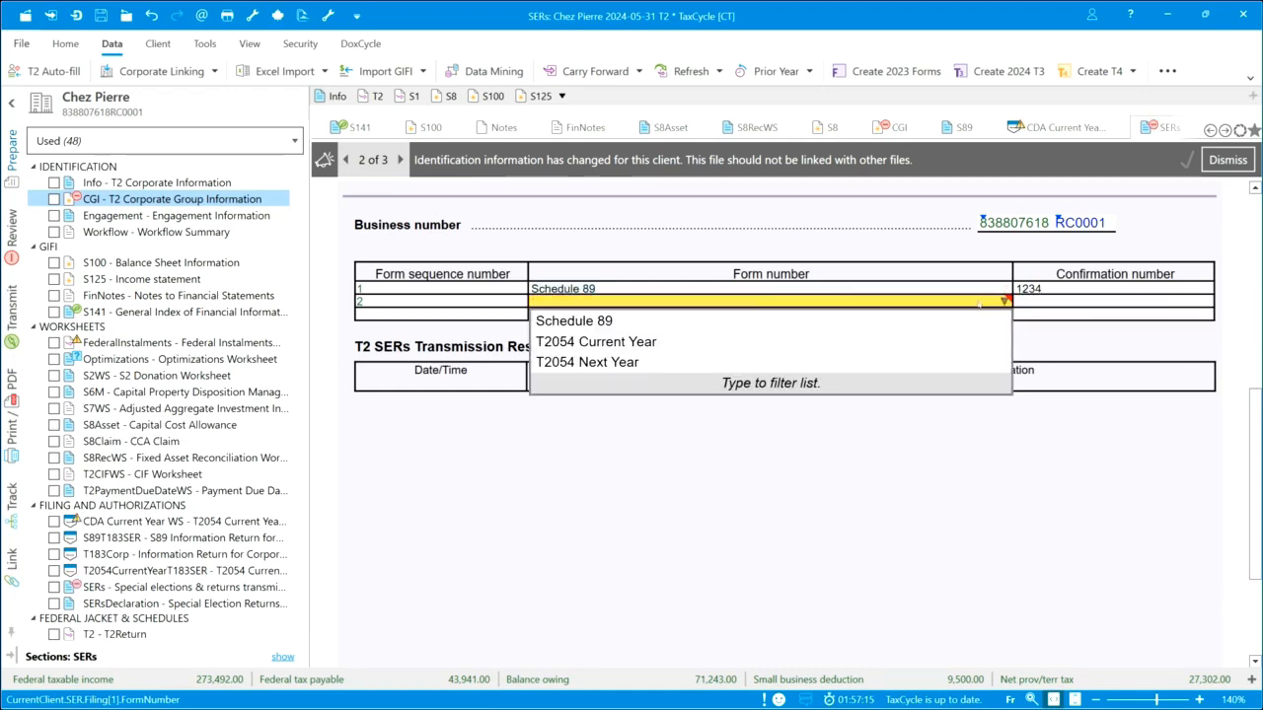
pyautogui.press('Down')
pyautogui.press('Down')
pyautogui.press('Return')
pyautogui.click(1049, 302)
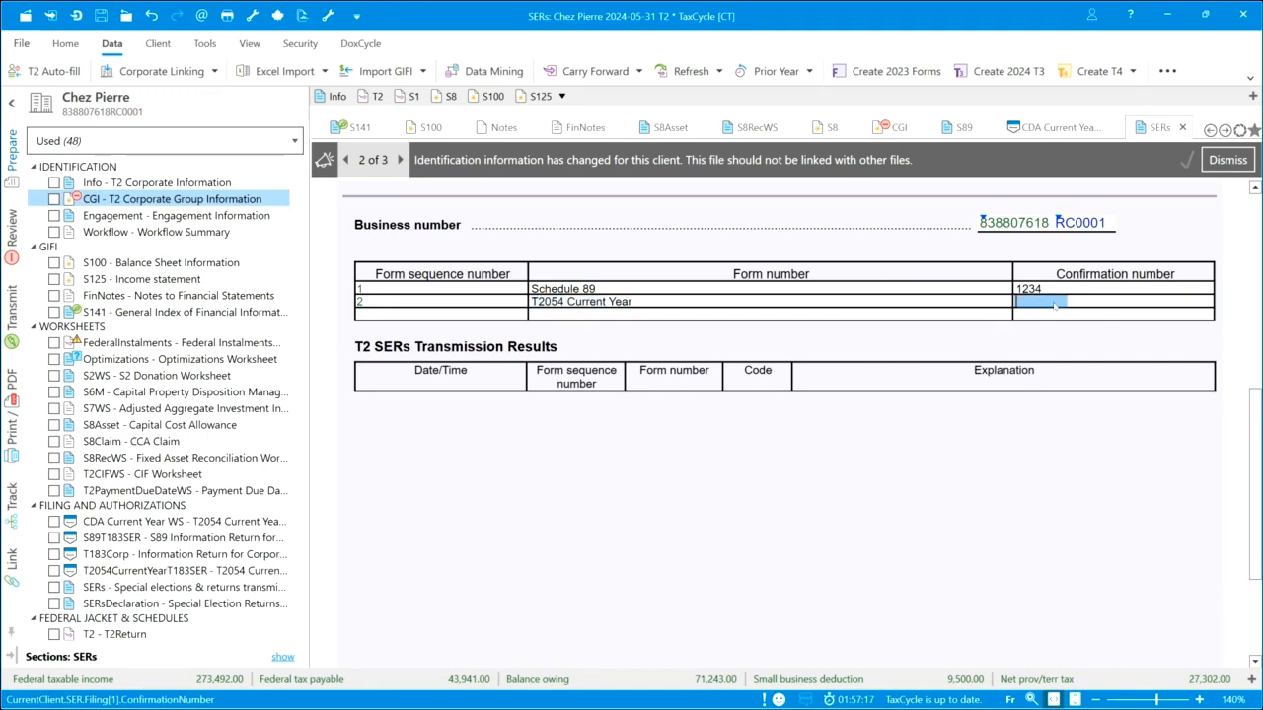
pyautogui.write('1235')
pyautogui.click(887, 288)
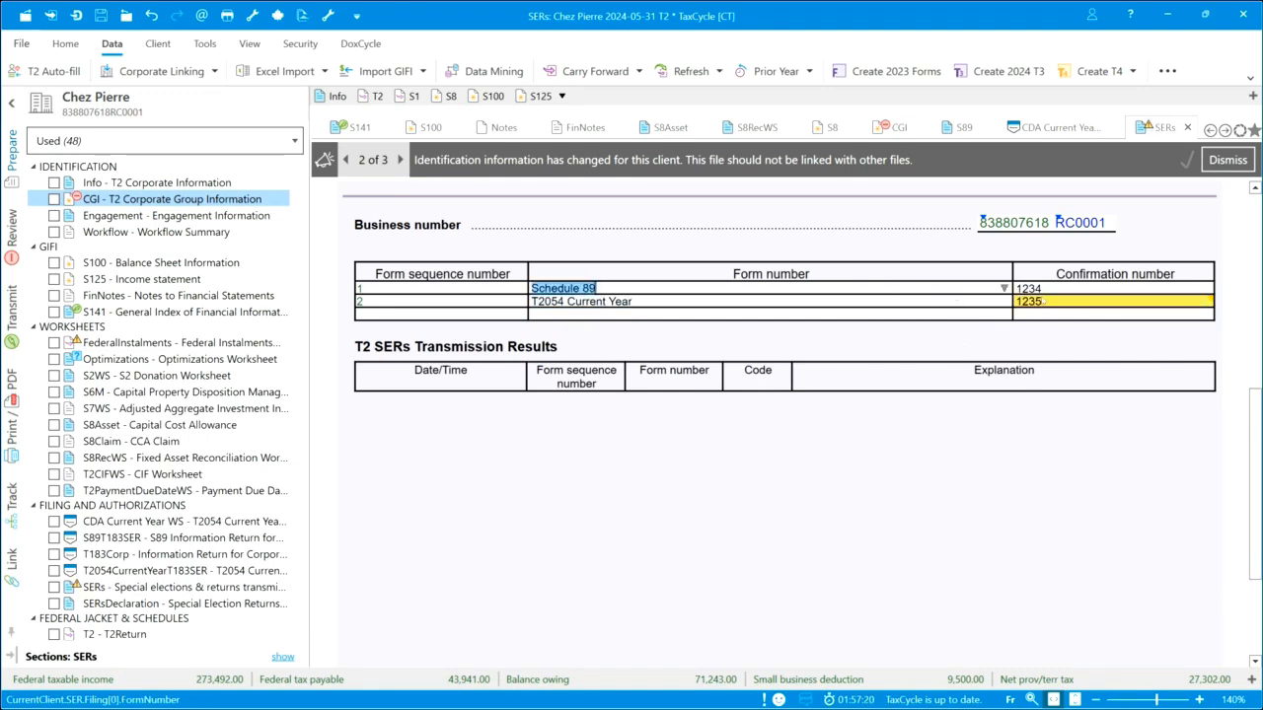
pyautogui.moveTo(1036, 305)
pyautogui.moveTo(996, 316)
# Search the forms for "ser" and open the SERsSupport worksheet at its supporting document table
pyautogui.press('F4')
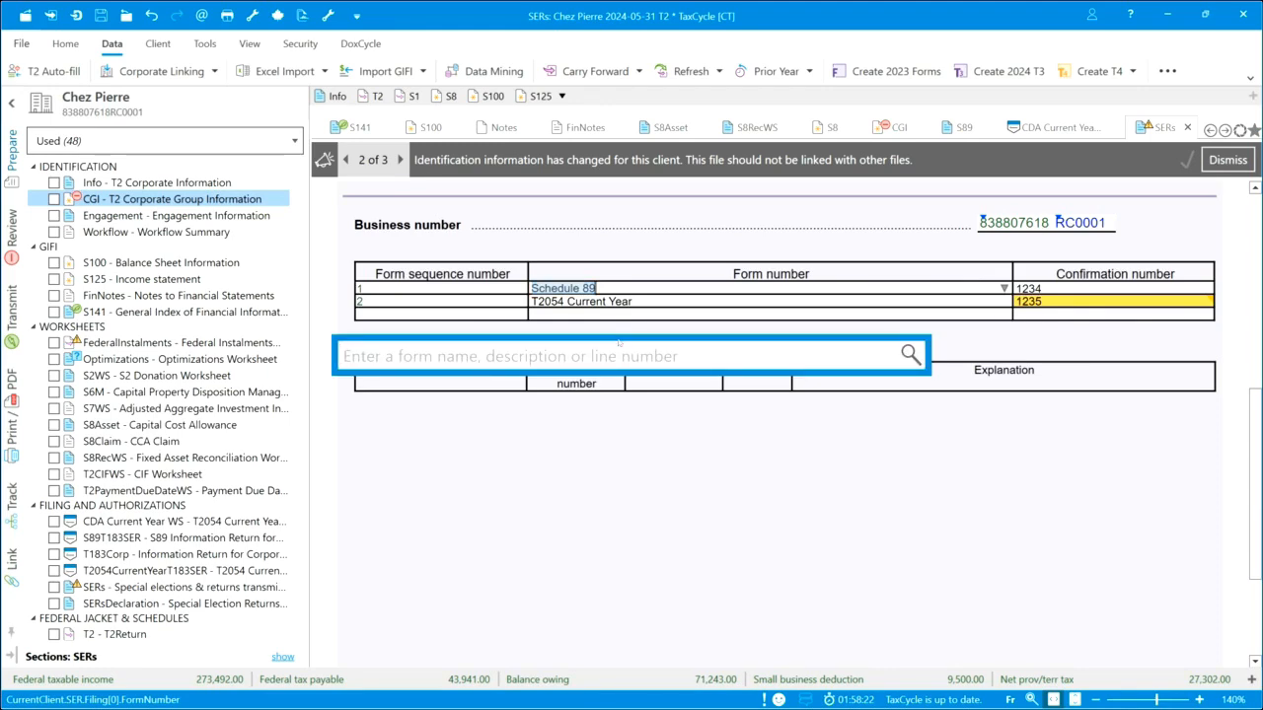
pyautogui.write('ser')
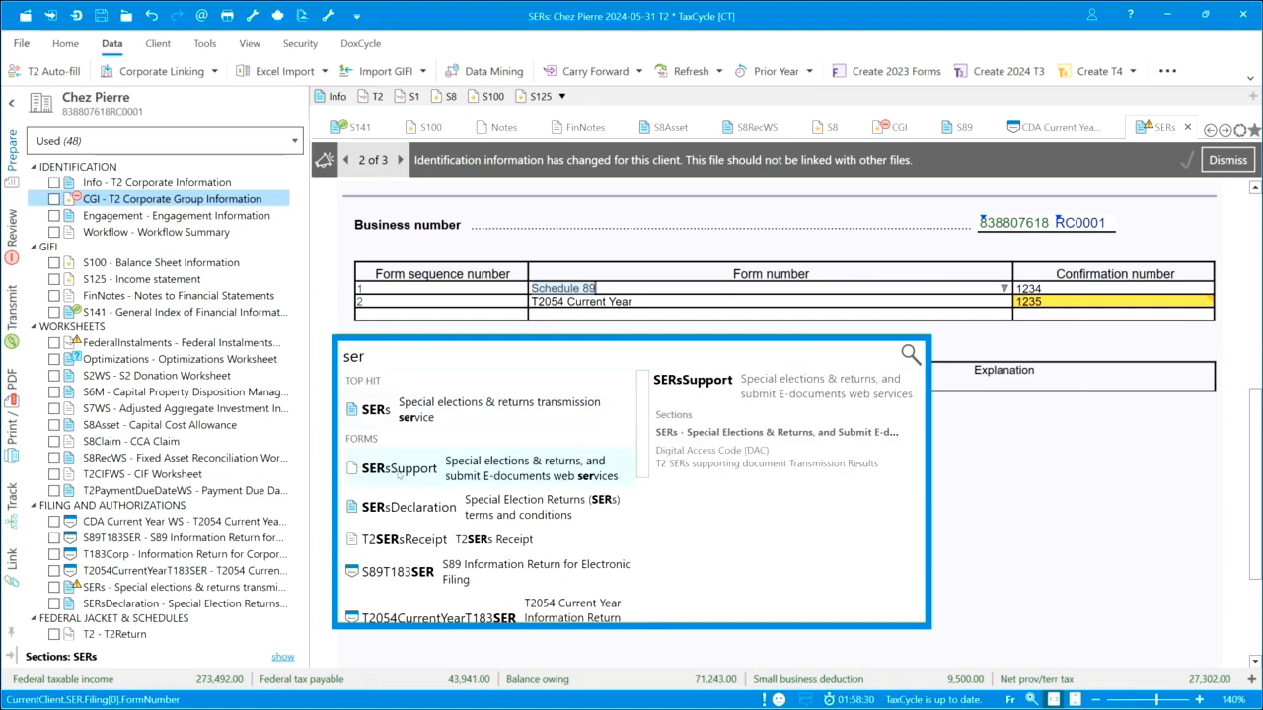
pyautogui.click(398, 471)
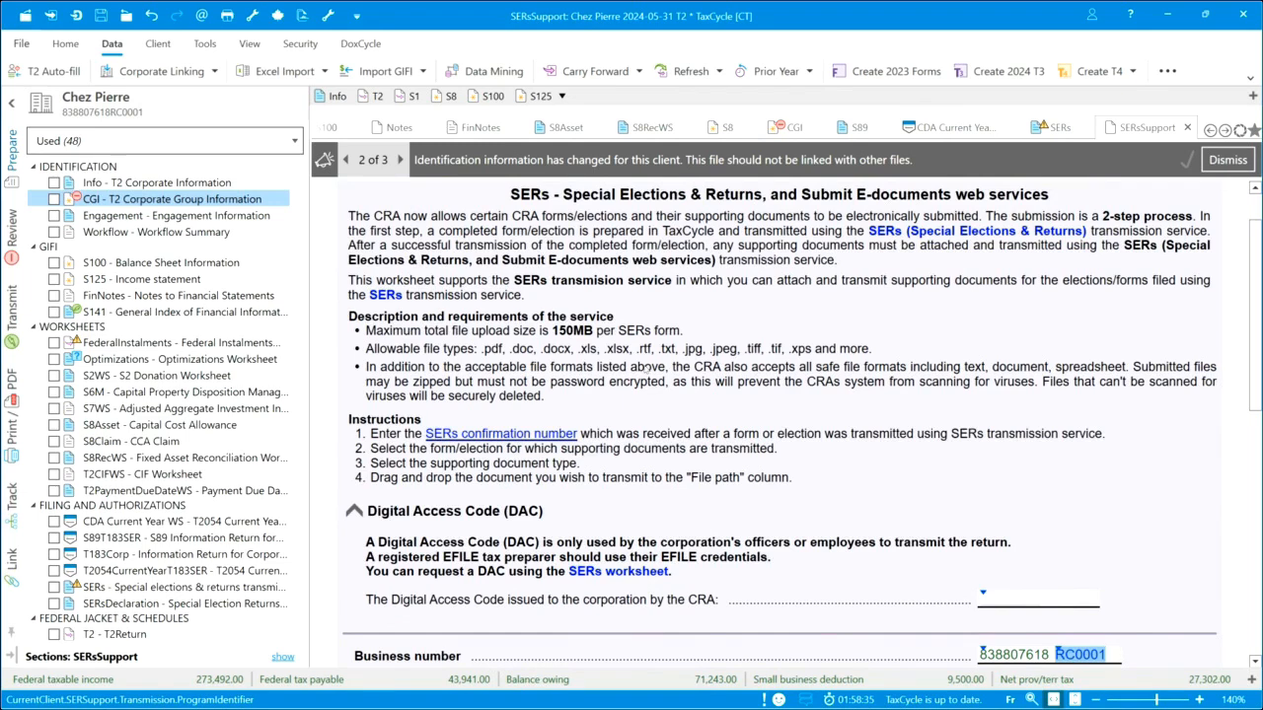
pyautogui.scroll(-5, 647, 369)
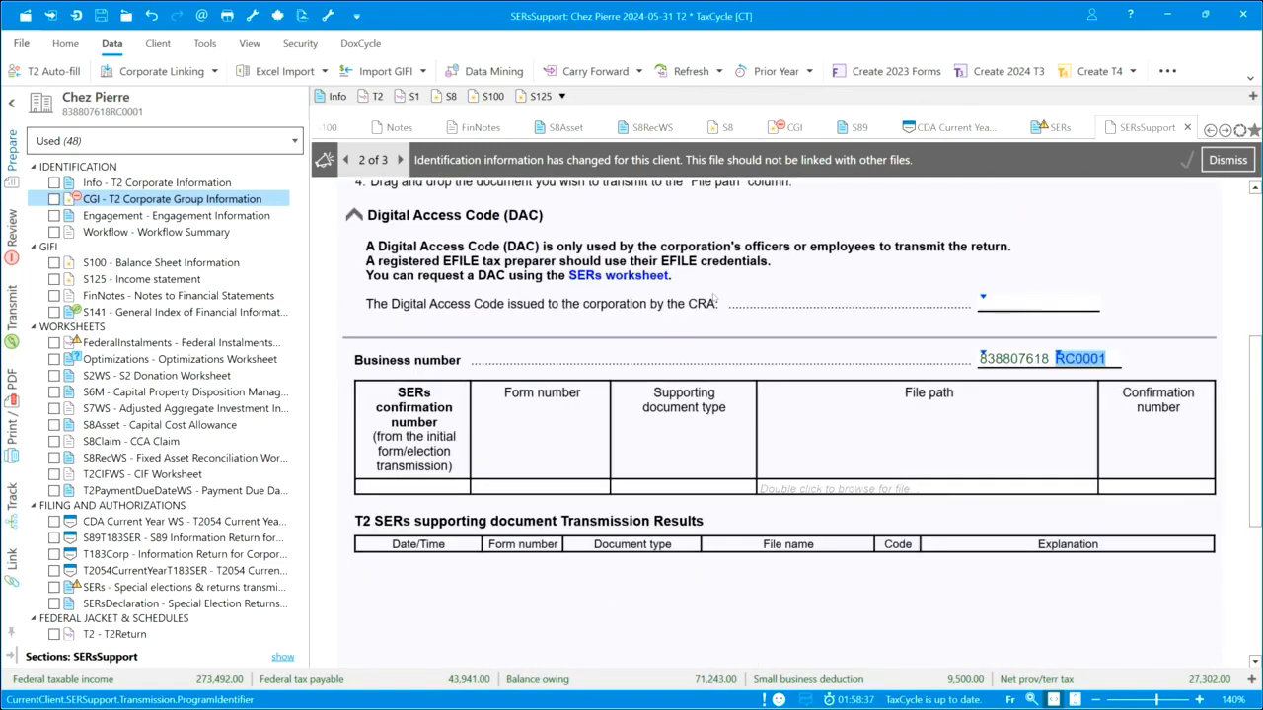
# Add a T2054 Current Year supporting document entry with that election's SERs confirmation number and Director's resolution as the document type
pyautogui.click(600, 488)
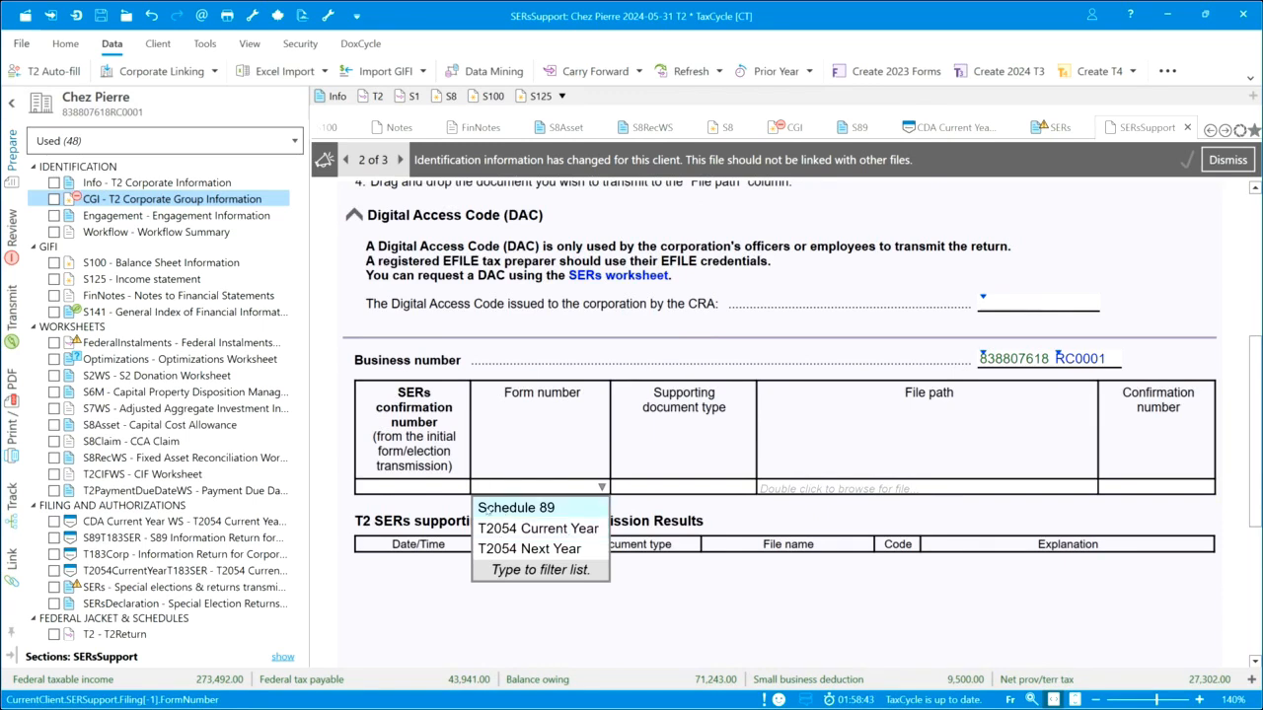
pyautogui.click(499, 529)
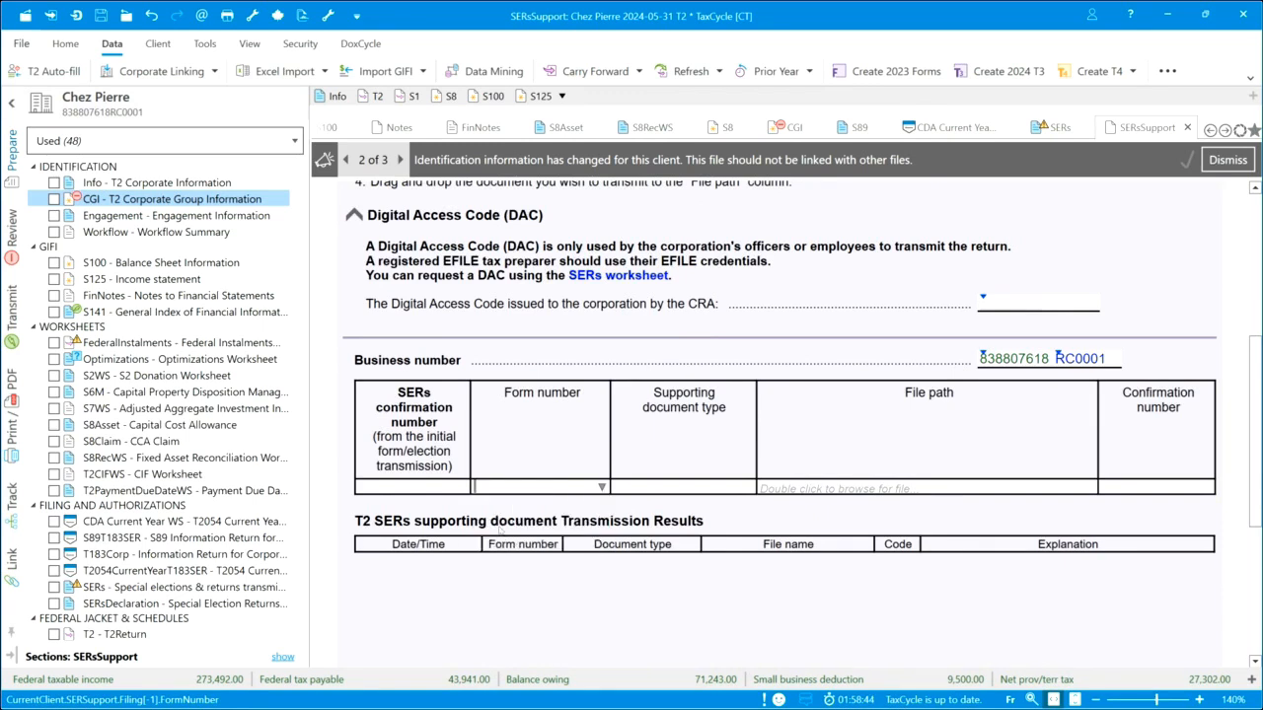
pyautogui.moveTo(448, 488)
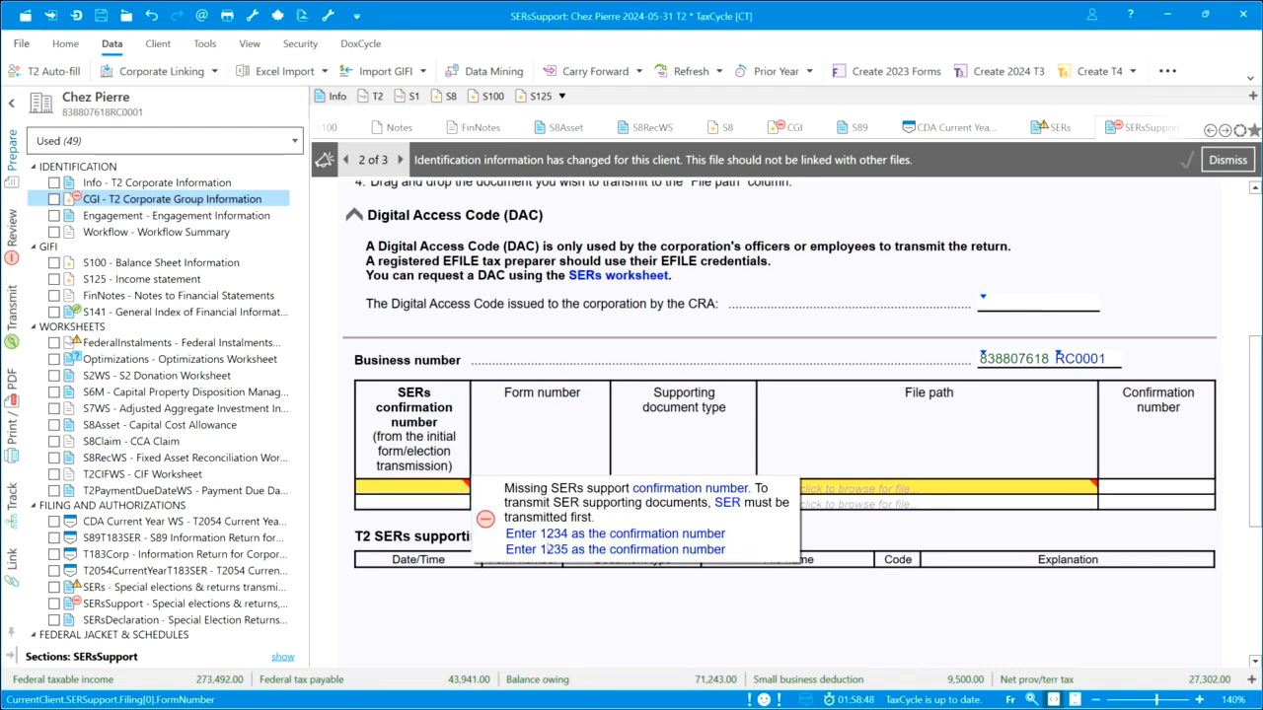
pyautogui.click(560, 550)
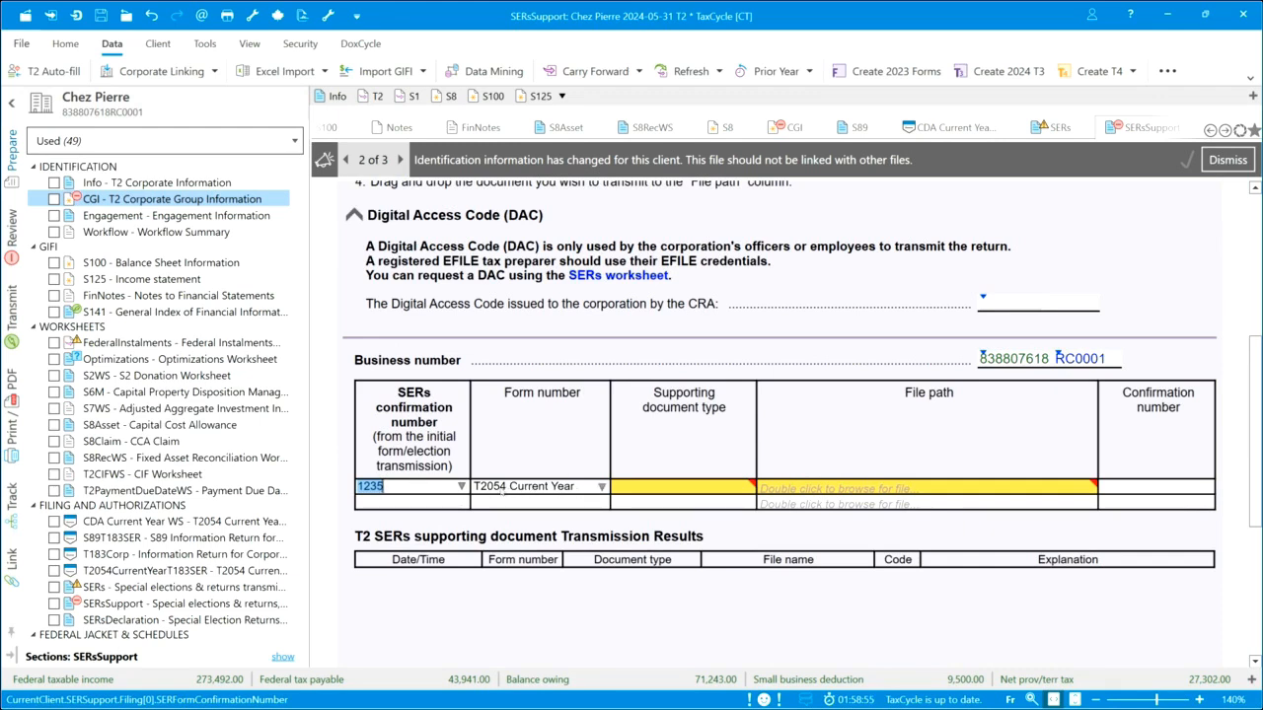
pyautogui.click(742, 488)
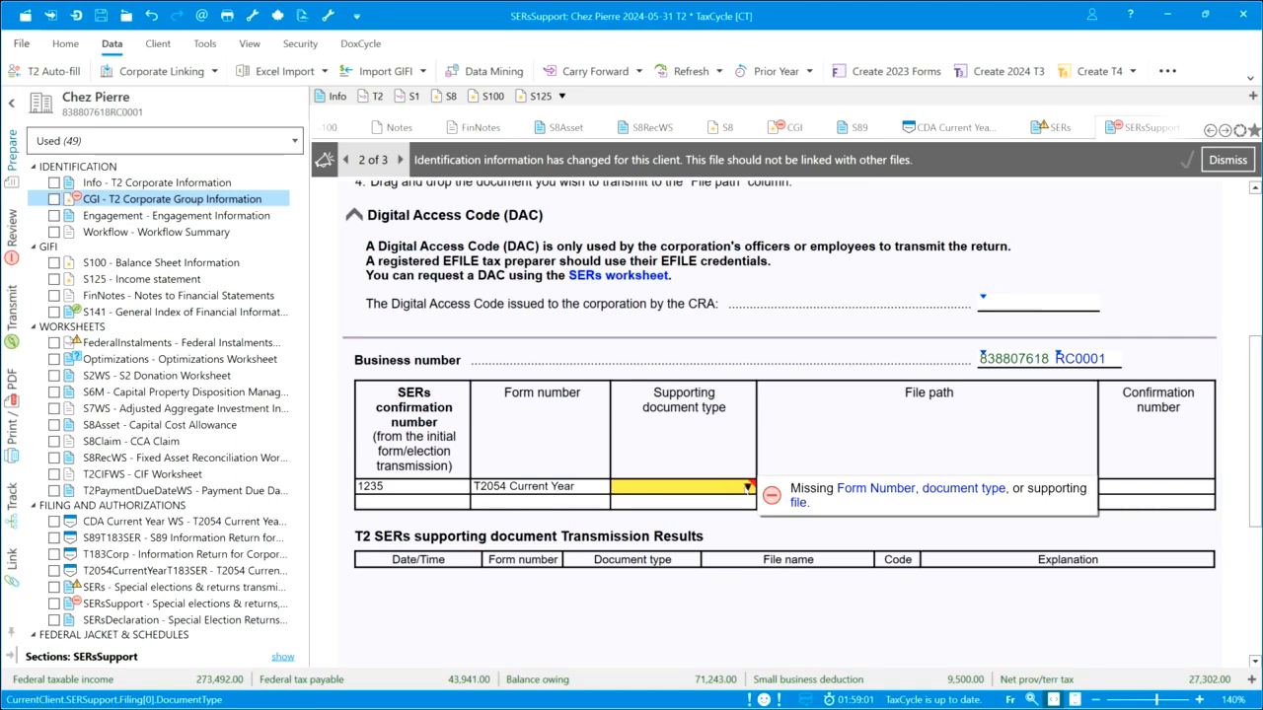
pyautogui.click(747, 487)
pyautogui.click(710, 509)
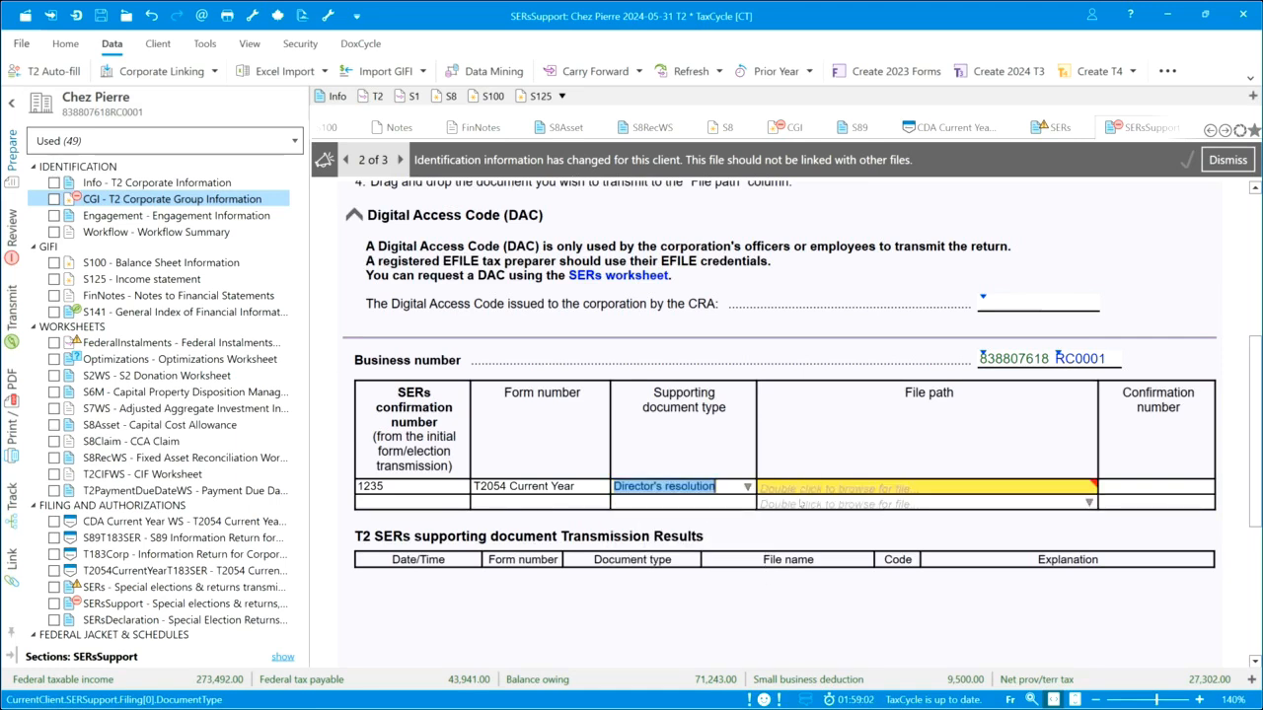
# Attach Directors Resolution.docx from the 2024-06 T2 Basics folder under TaxCycle Webinars in My Drive on Google Drive (G:)
pyautogui.doubleClick(860, 487)
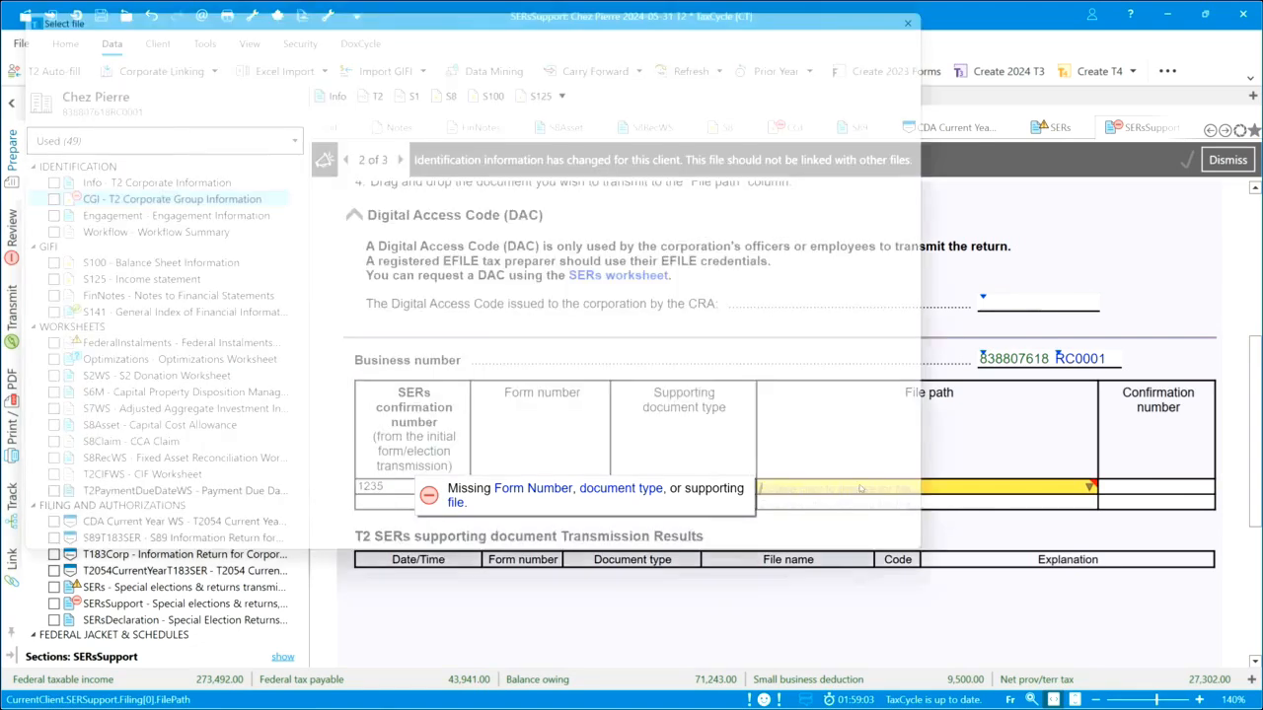
pyautogui.click(84, 479)
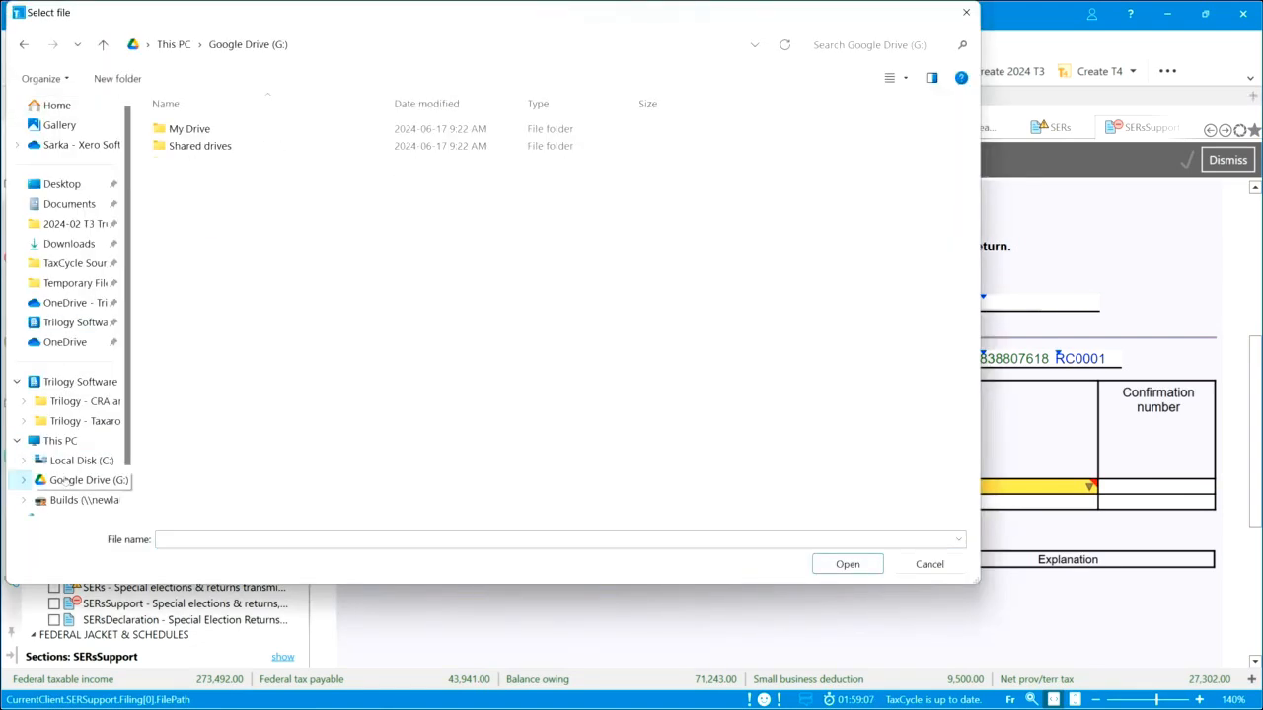
pyautogui.doubleClick(180, 129)
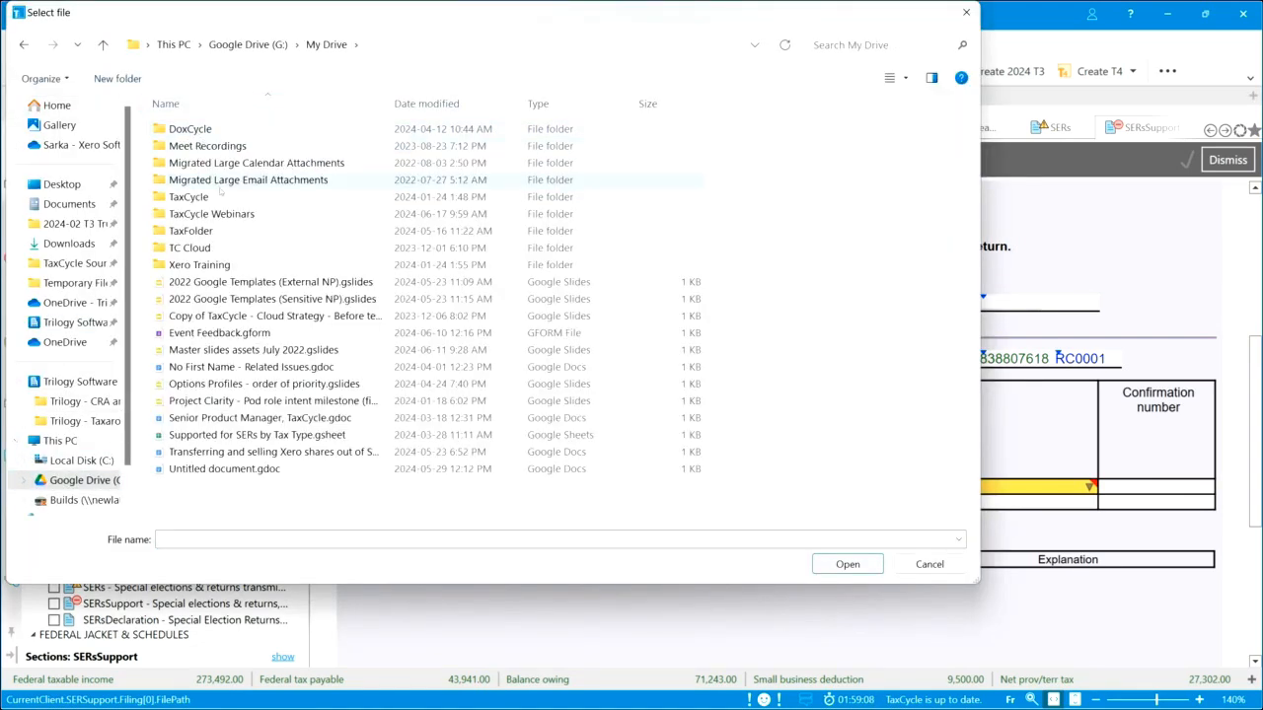
pyautogui.doubleClick(180, 214)
pyautogui.doubleClick(224, 145)
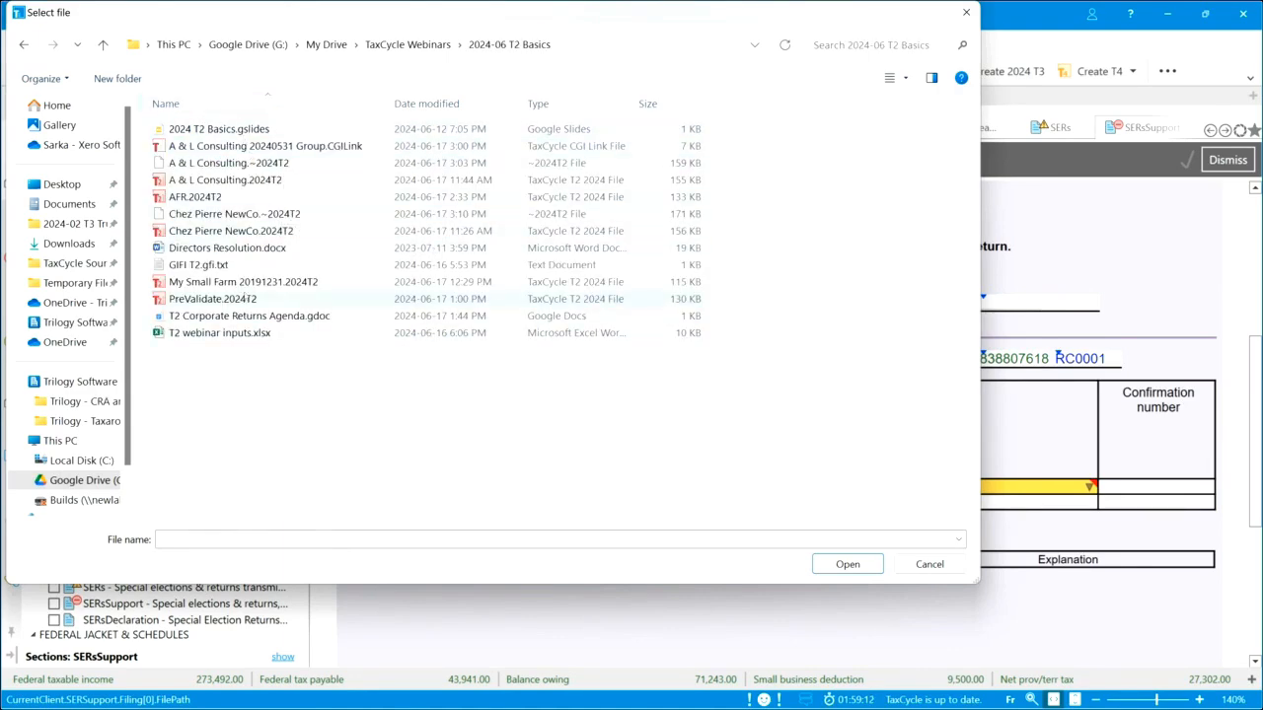
pyautogui.click(244, 252)
pyautogui.doubleClick(243, 253)
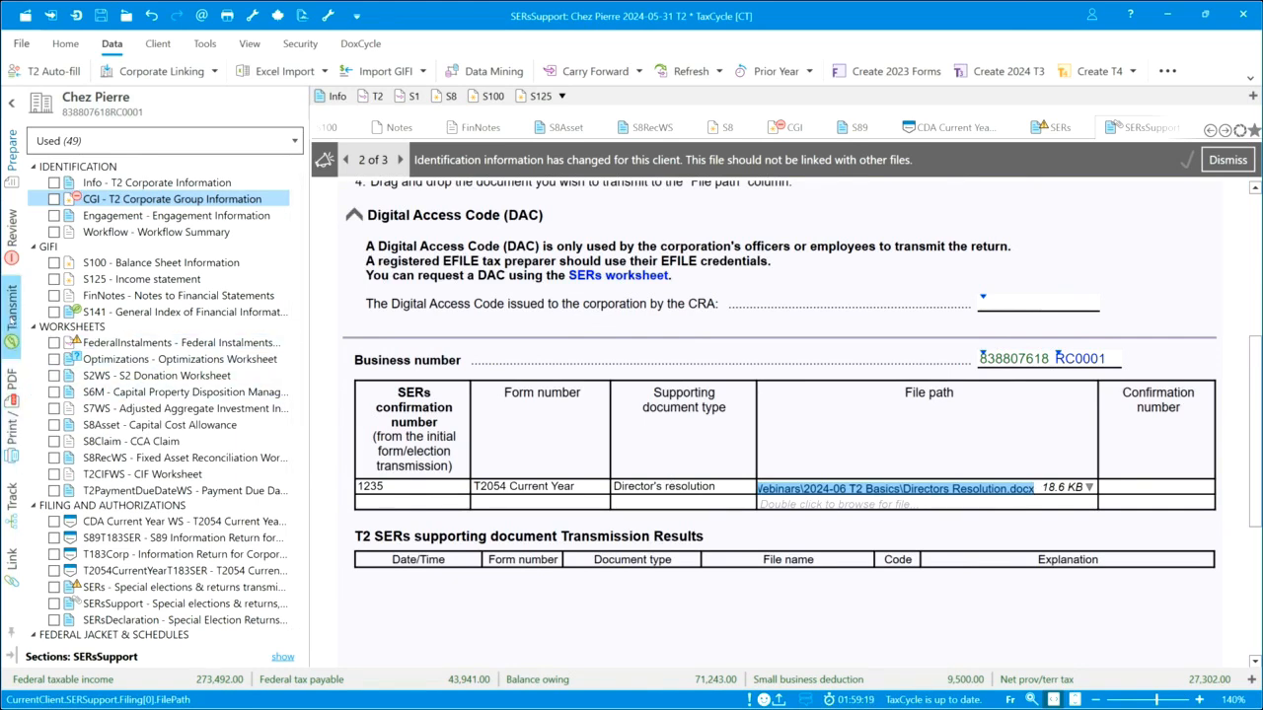
# Check the transmission details for SERs Support, and return to the list of prepared forms
pyautogui.click(12, 311)
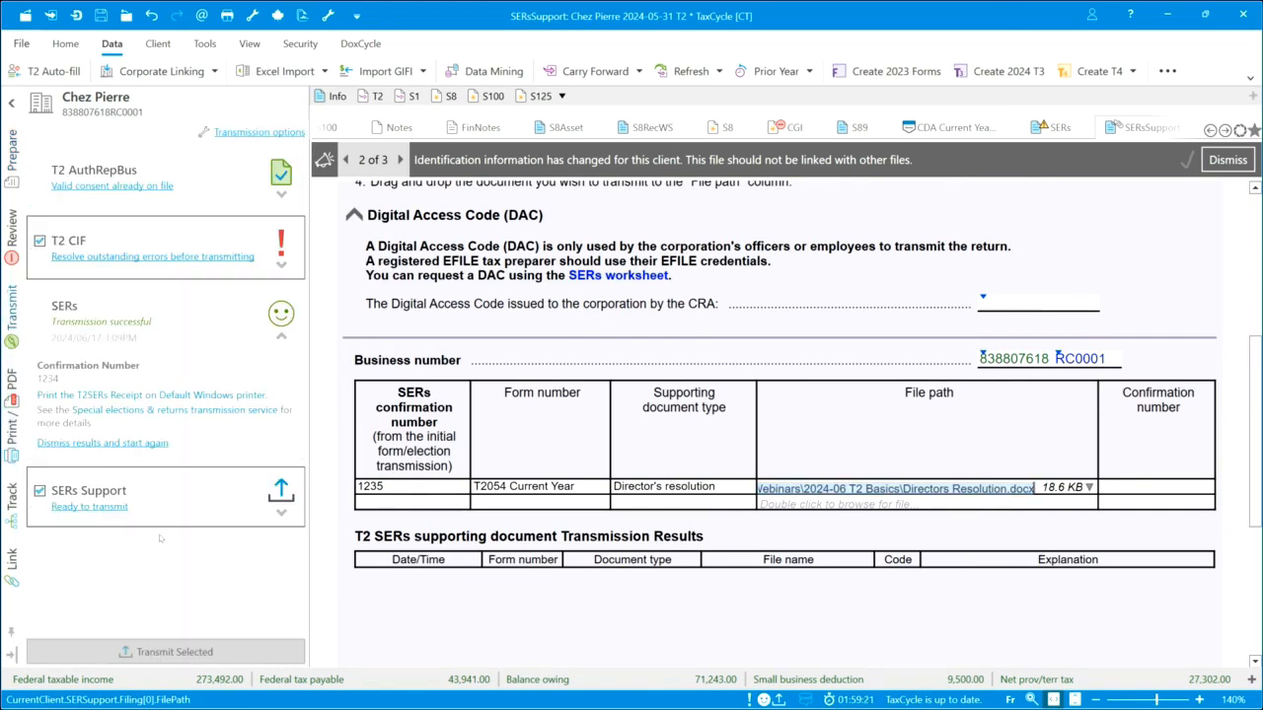
pyautogui.click(66, 491)
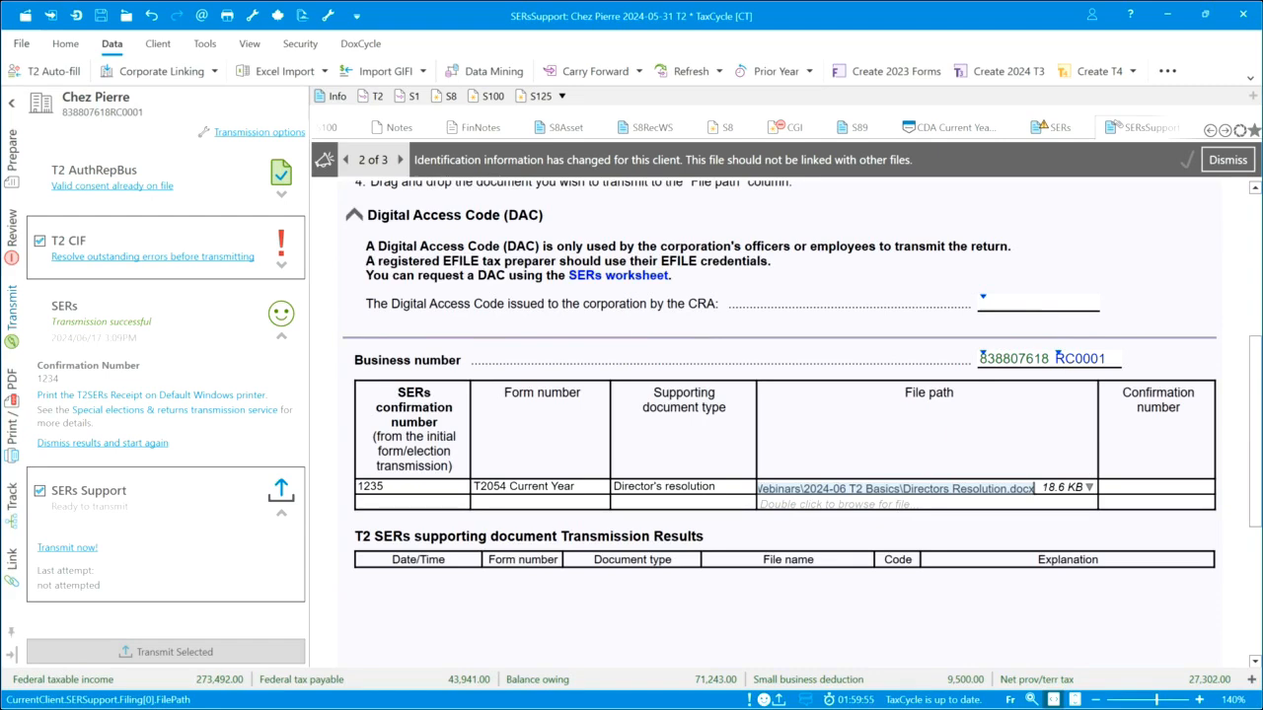
pyautogui.click(12, 152)
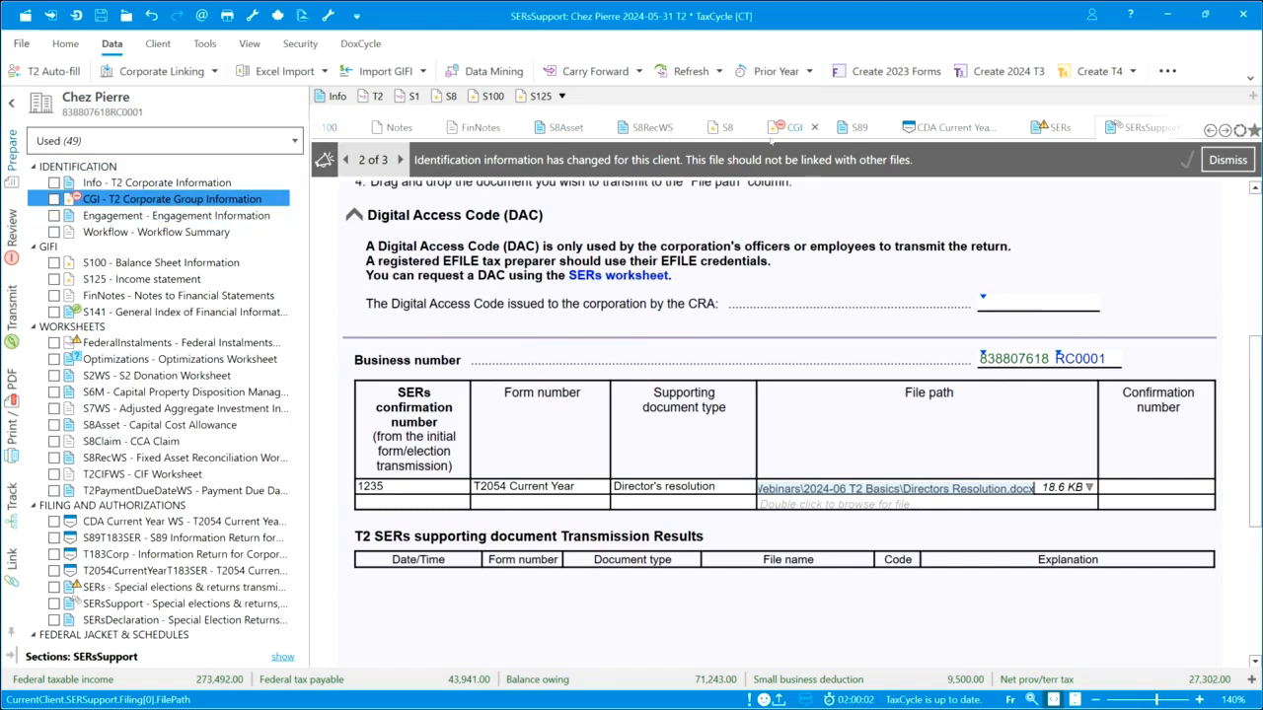
# Close all open form tabs except Info
pyautogui.click(1209, 130)
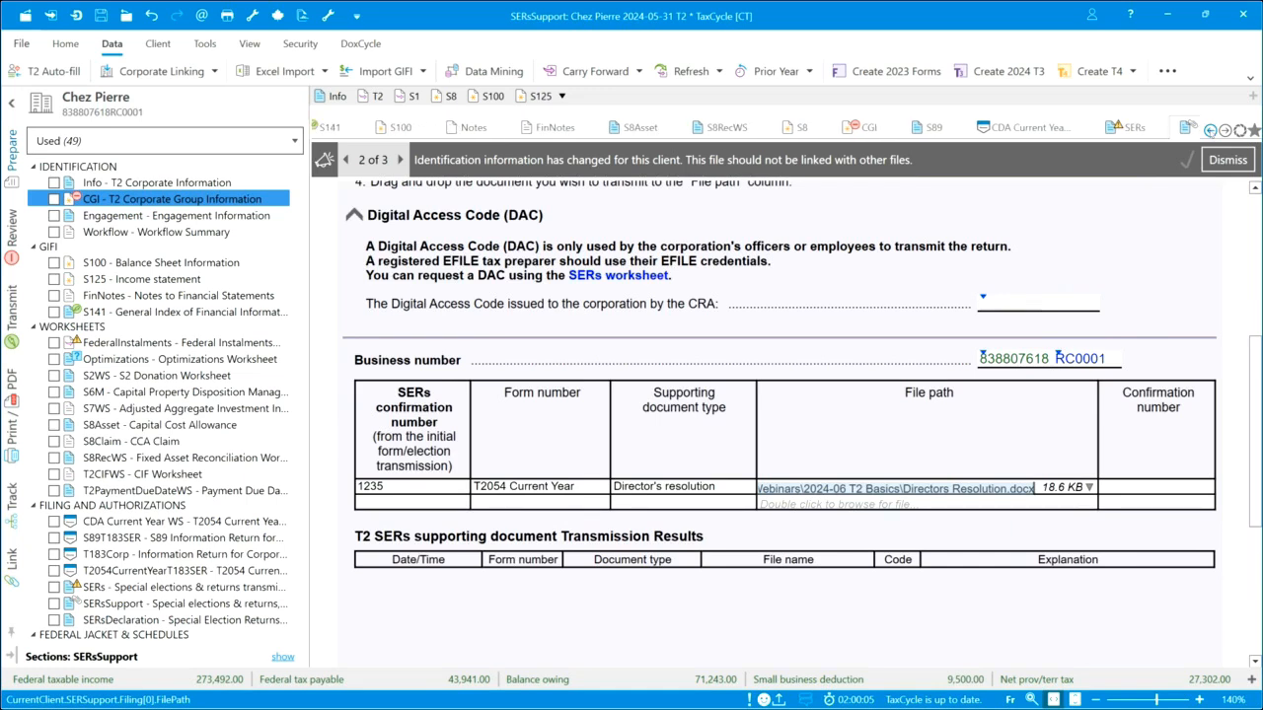
pyautogui.click(1209, 130)
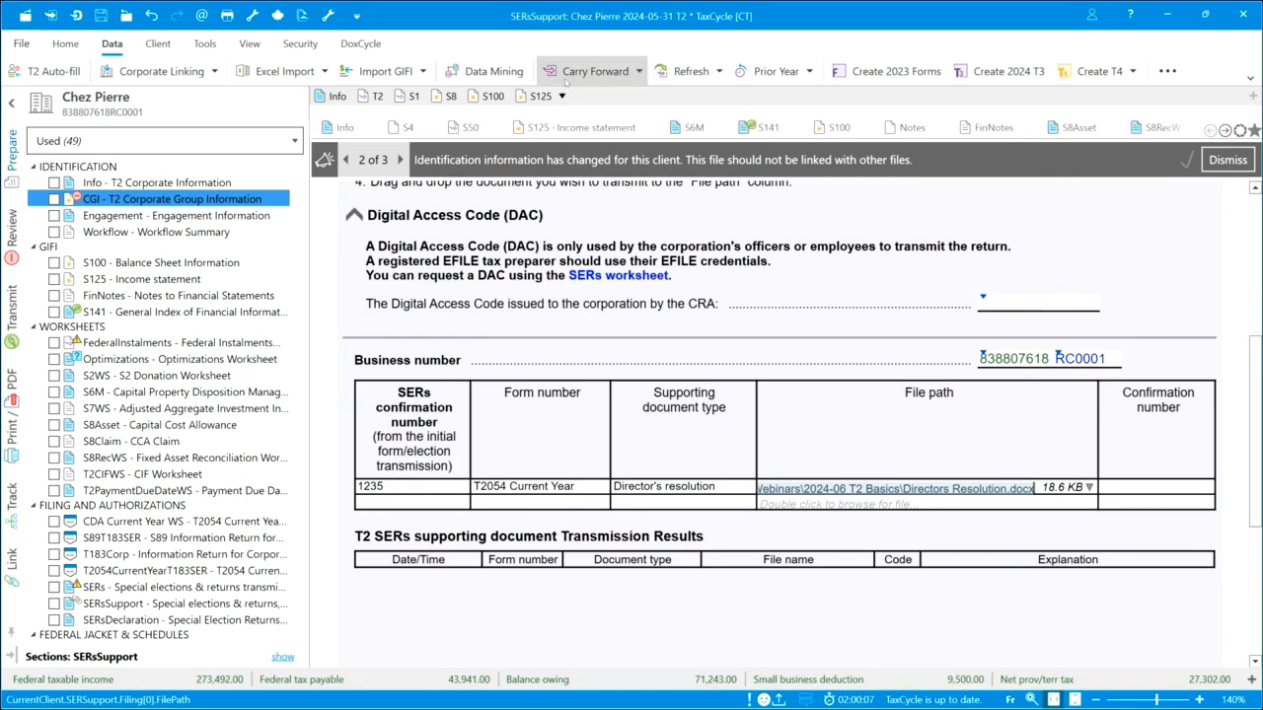
pyautogui.rightClick(345, 128)
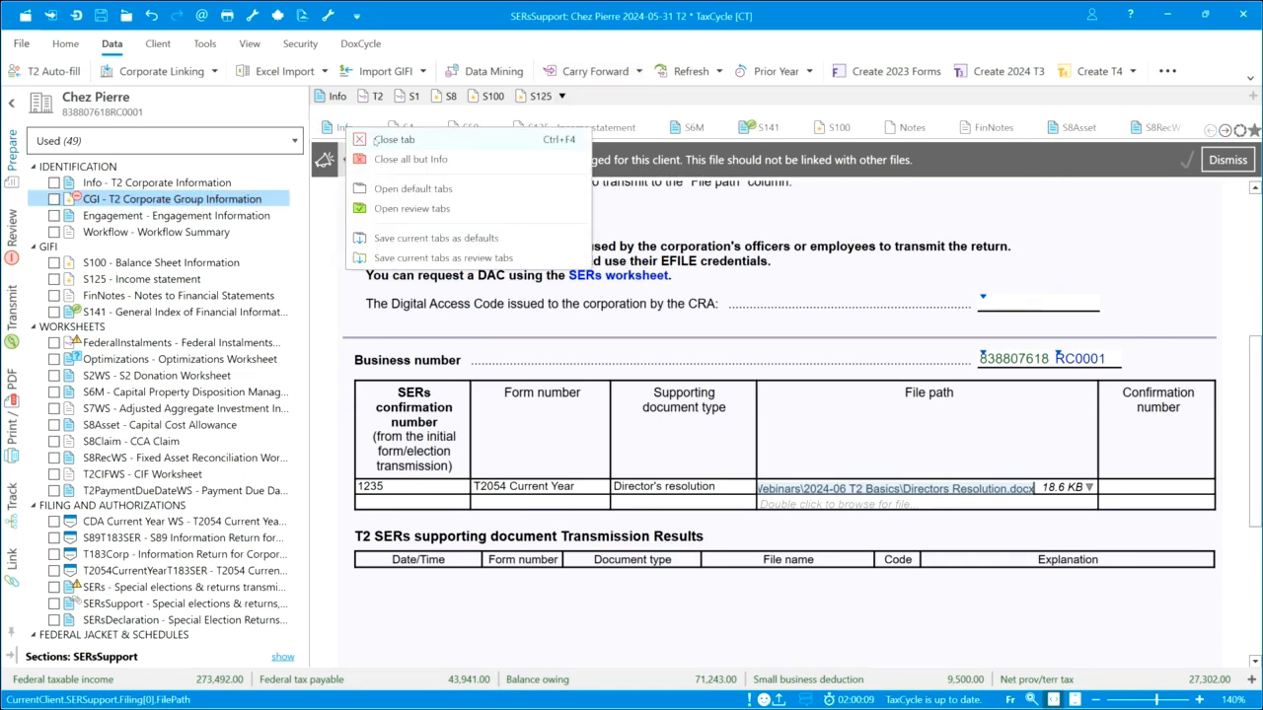
pyautogui.click(405, 159)
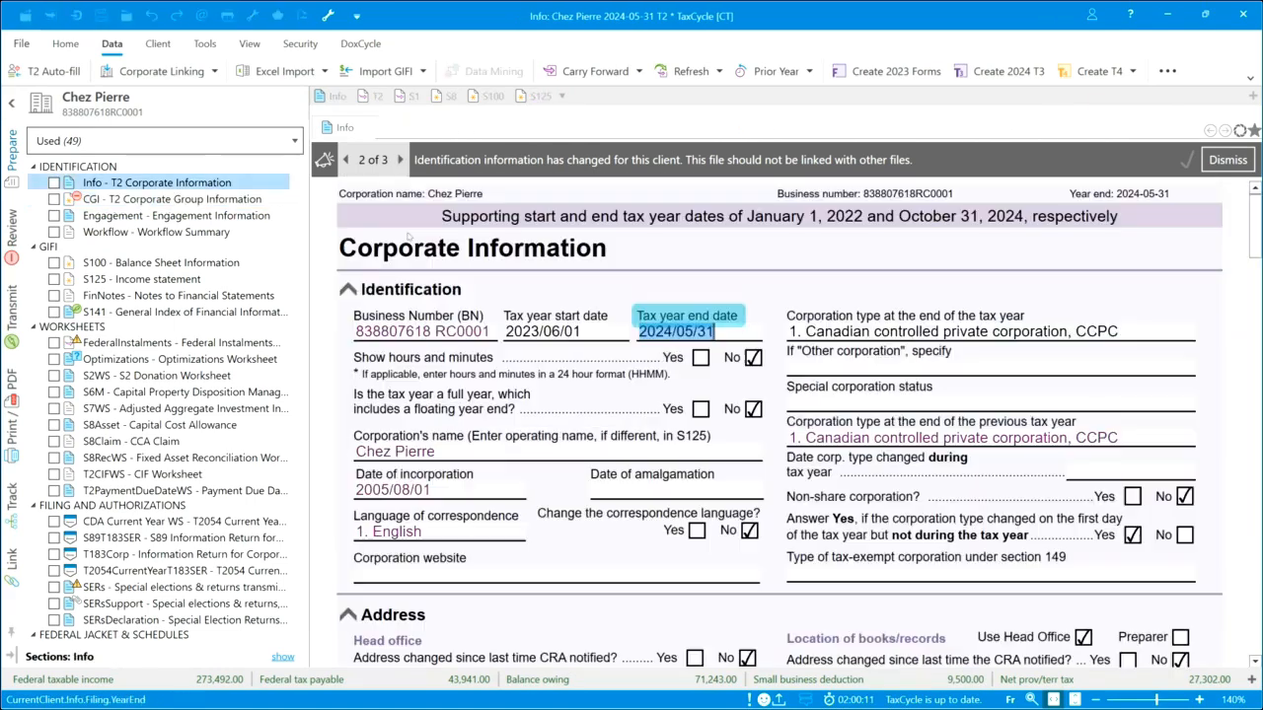
# Examine the Residency and Filing questions on the Info form, and reopen the return's transmission overview
pyautogui.scroll(-3, 499, 460)
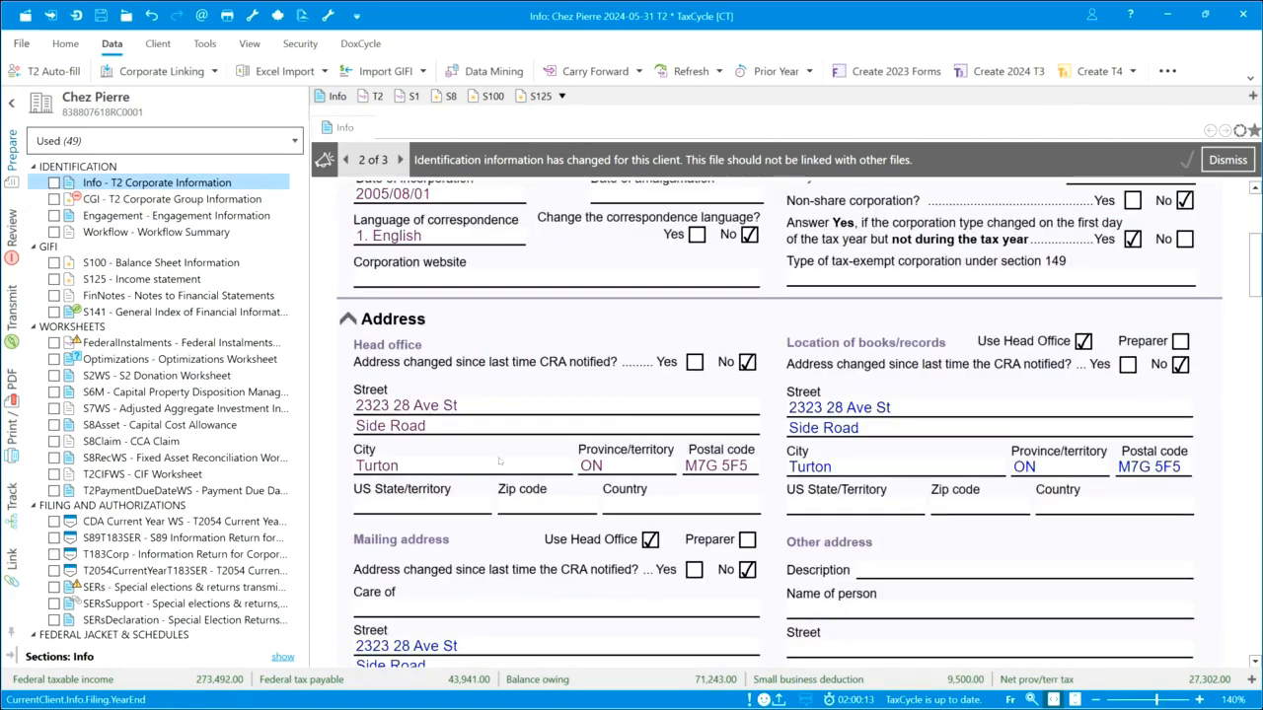
pyautogui.scroll(-8, 499, 461)
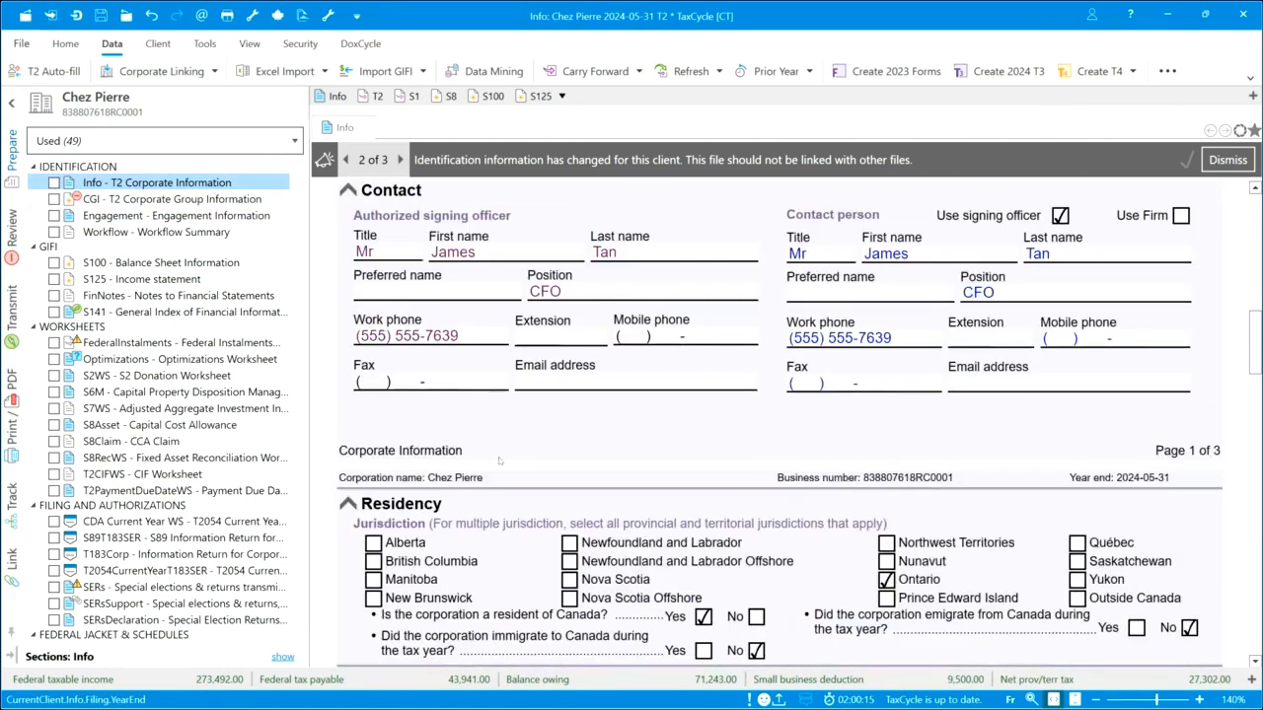
pyautogui.scroll(-1, 499, 461)
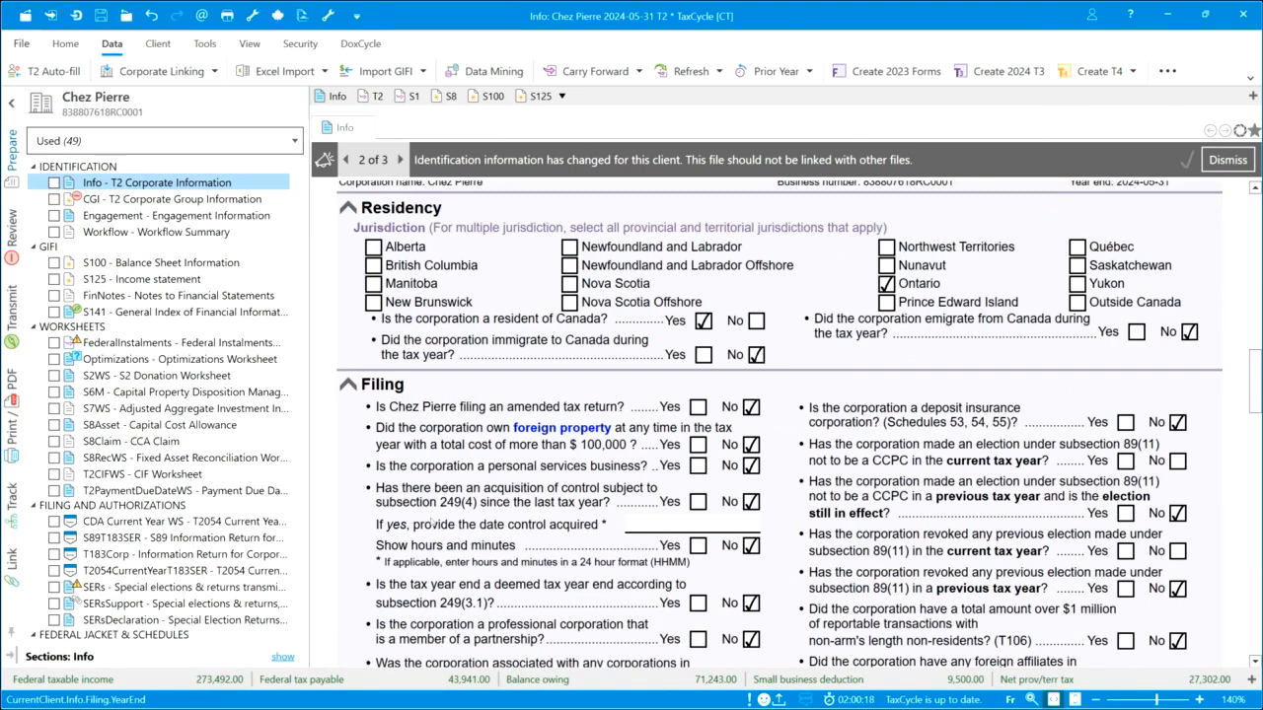
pyautogui.scroll(-1, 432, 512)
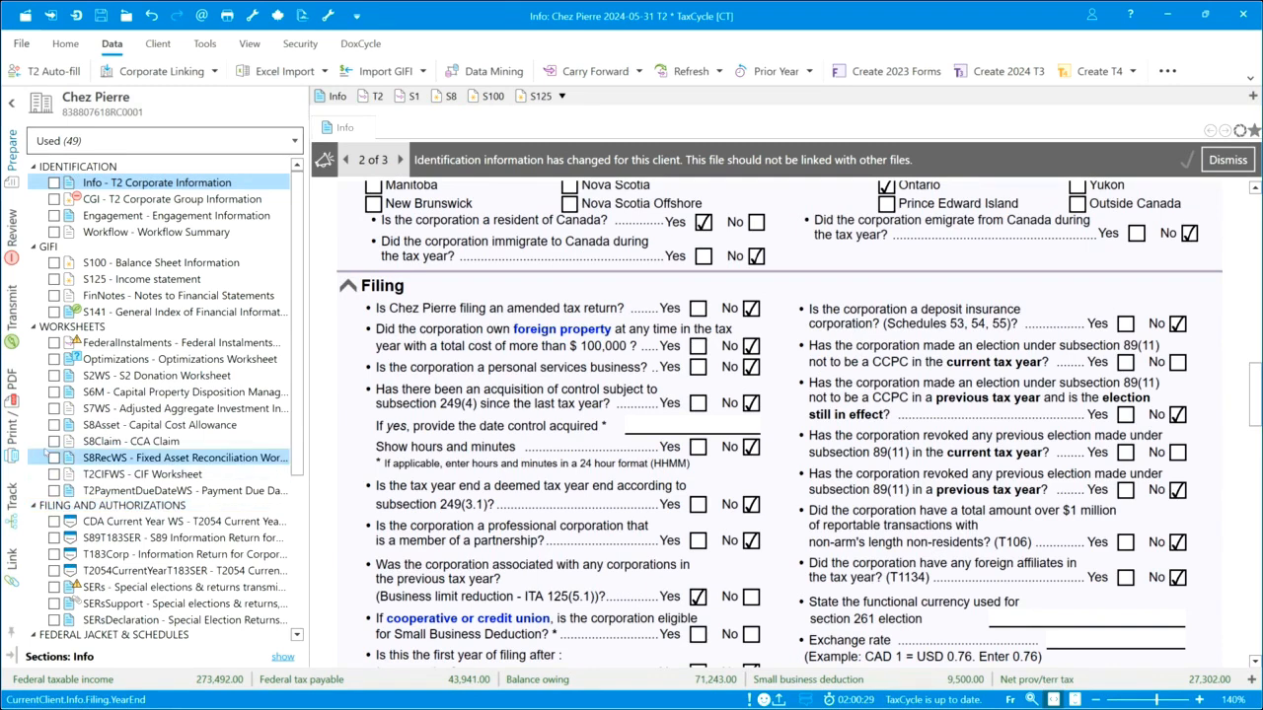
pyautogui.click(14, 307)
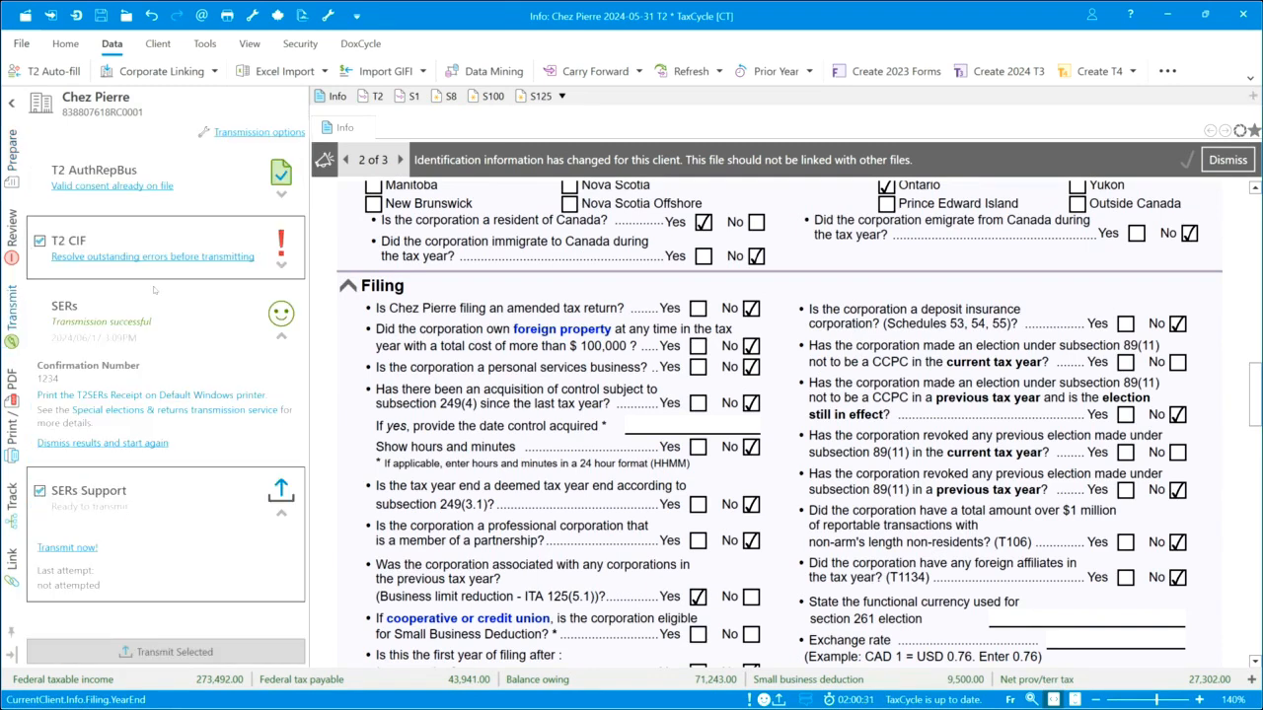
# Collapse the SERs and SERs Support details, and answer Yes to owning foreign property costing more than $100,000
pyautogui.click(283, 337)
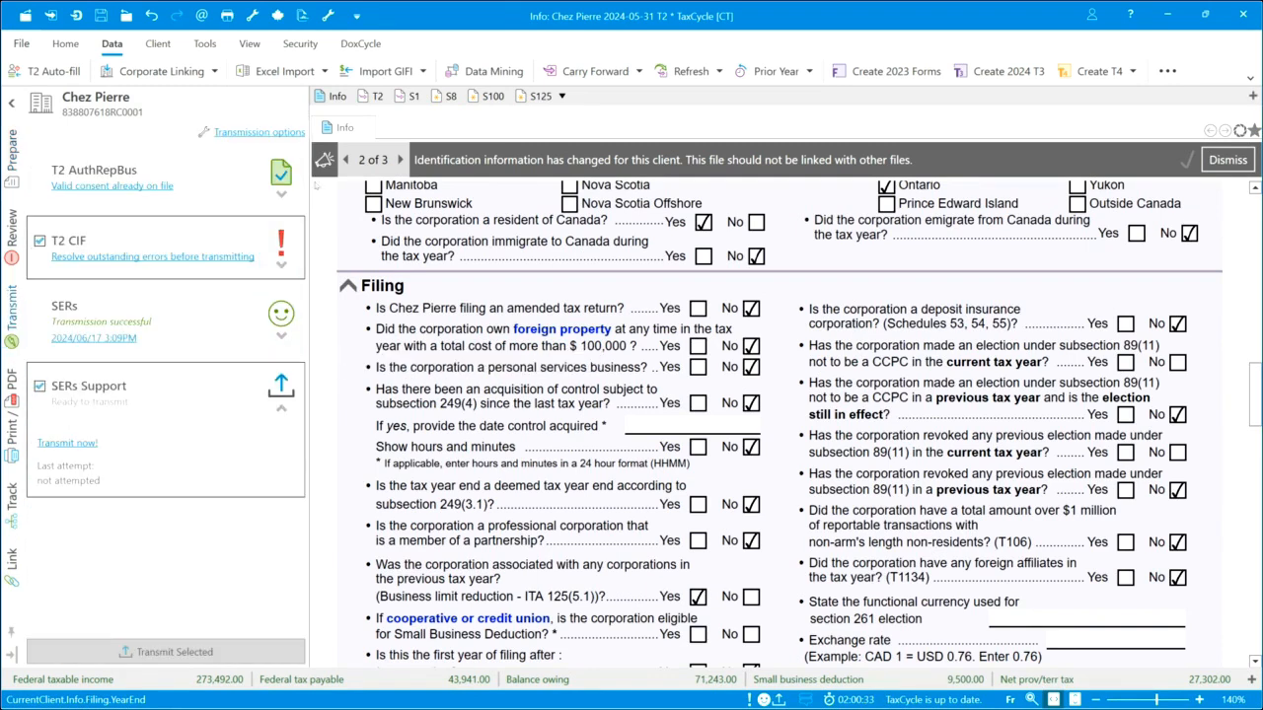
pyautogui.click(281, 408)
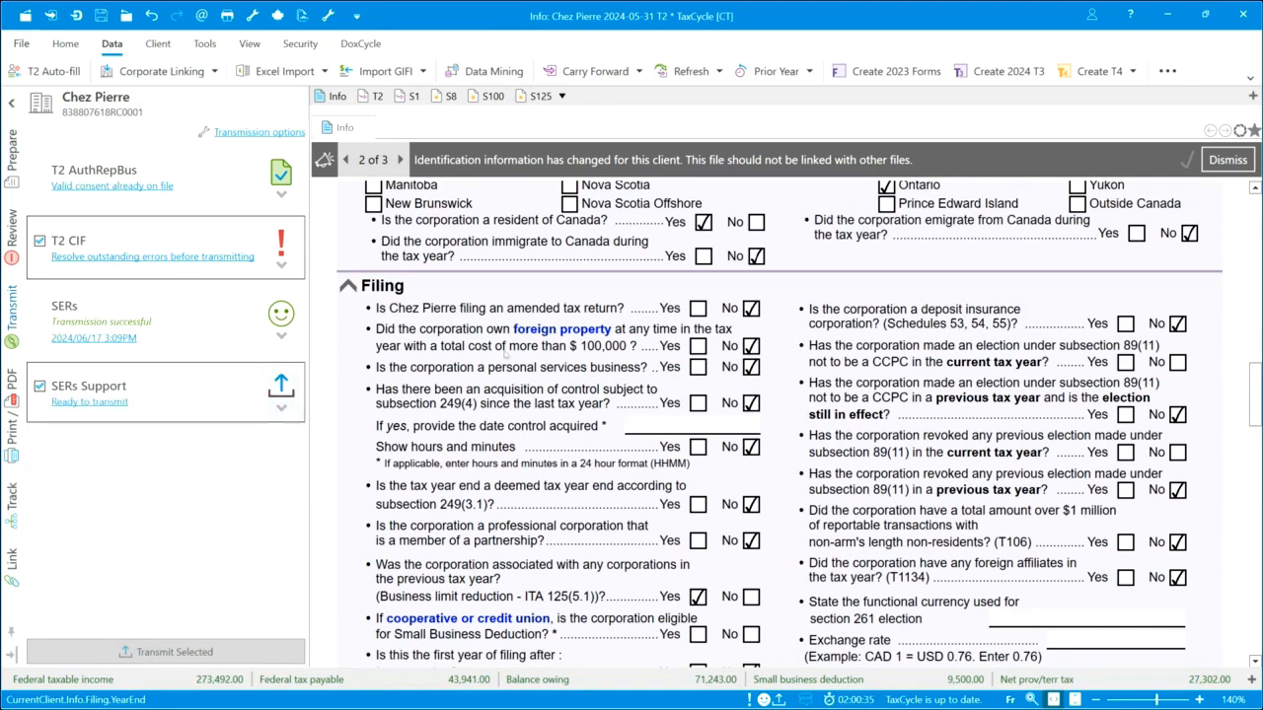
pyautogui.click(698, 346)
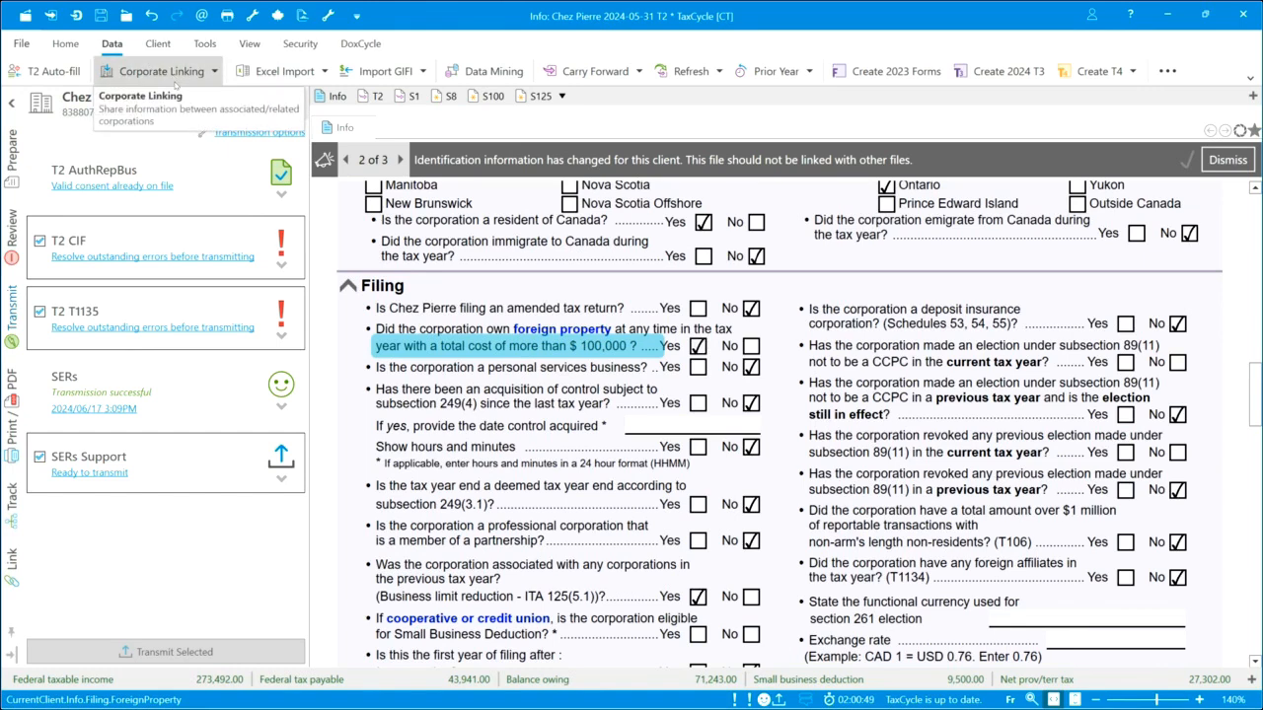
# Open the T1135 form and mark the total cost of foreign property as exceeding $100,000 but less than $250,000
pyautogui.press('F4')
pyautogui.write('t1135')
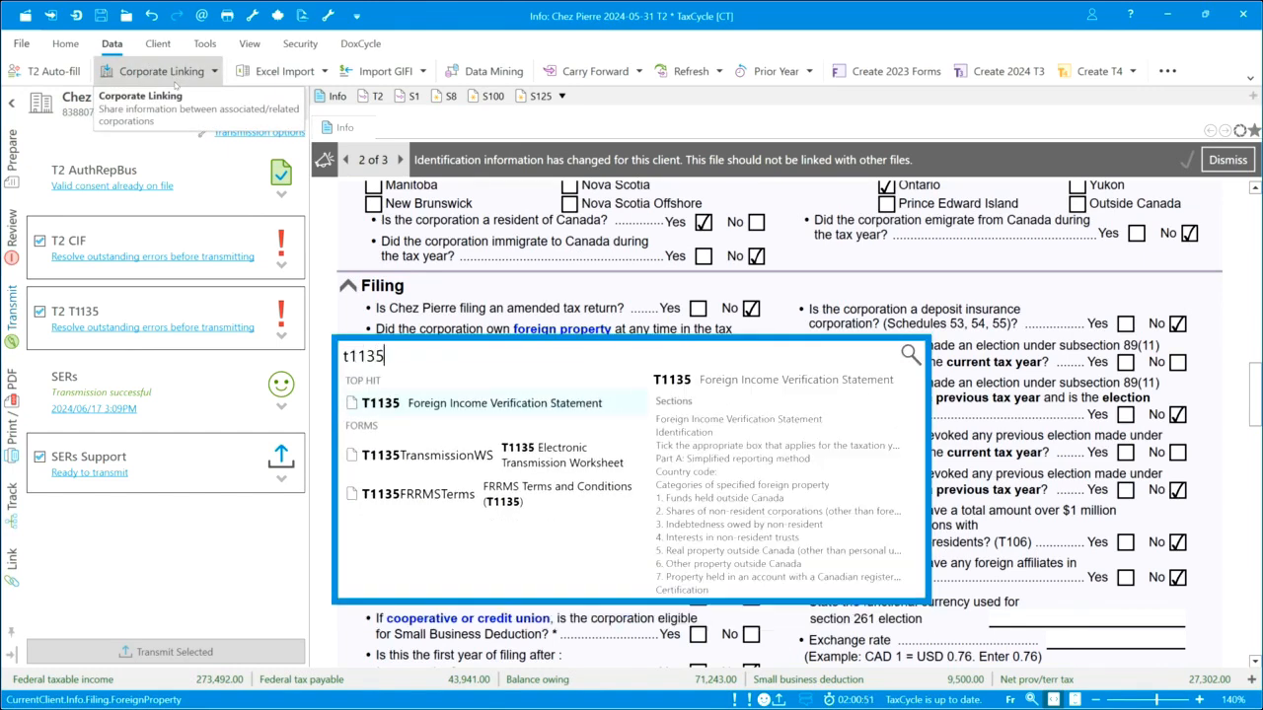
pyautogui.click(460, 407)
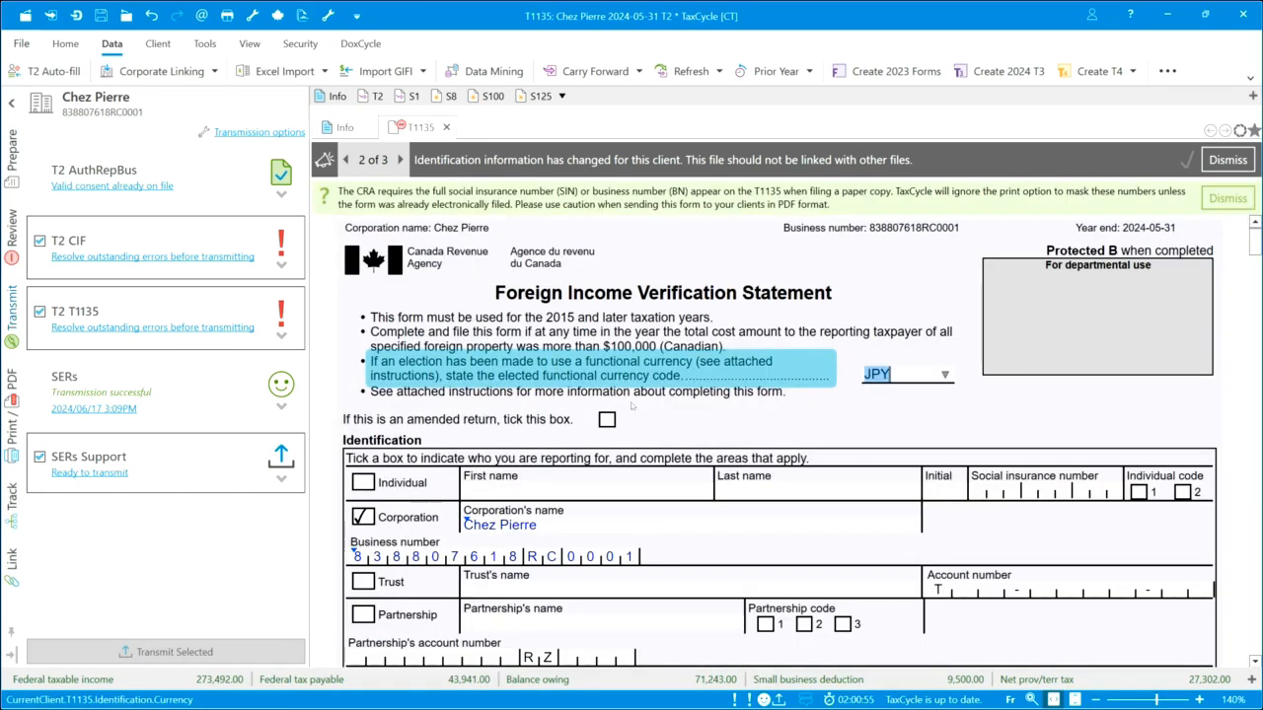
pyautogui.scroll(-3, 735, 384)
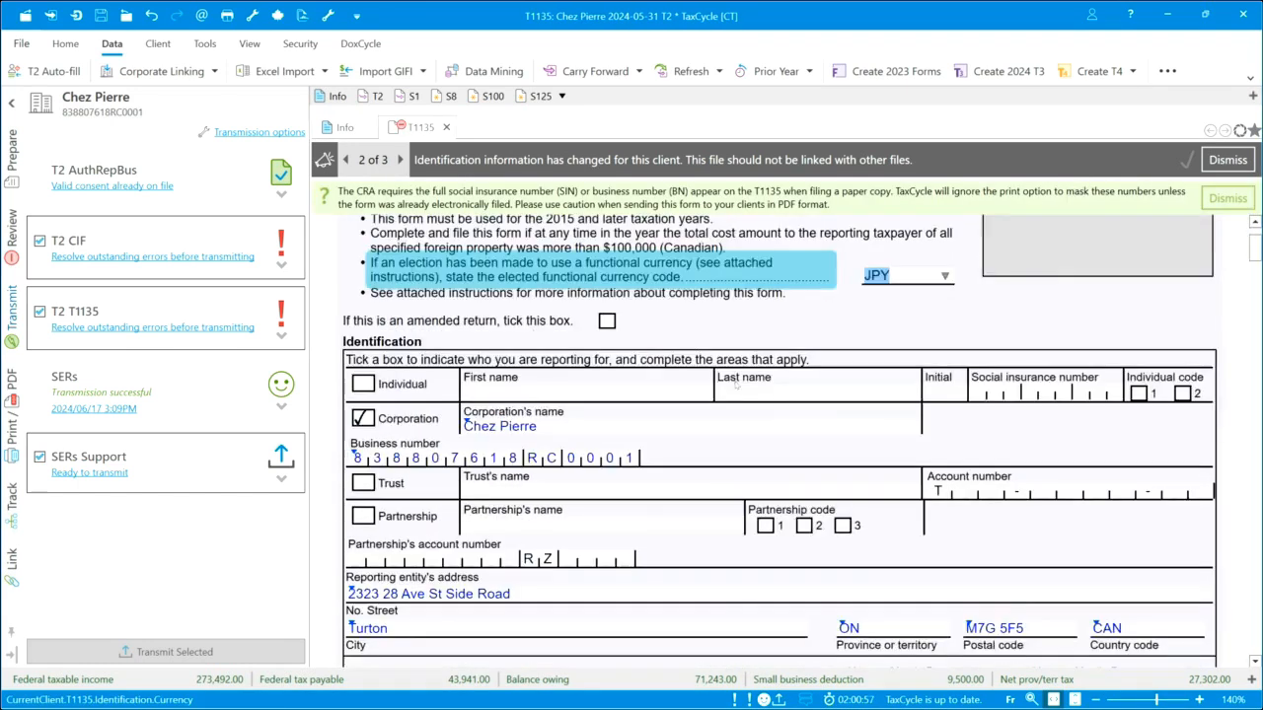
pyautogui.scroll(-1, 735, 385)
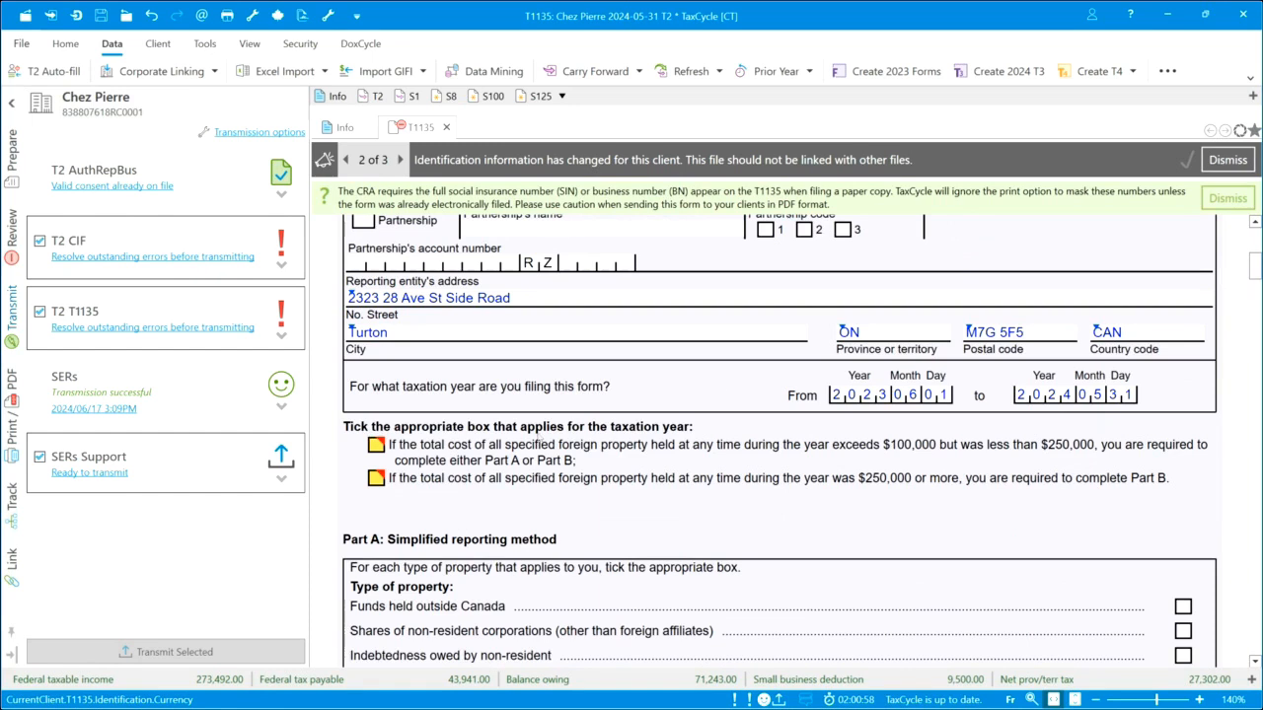
pyautogui.click(376, 445)
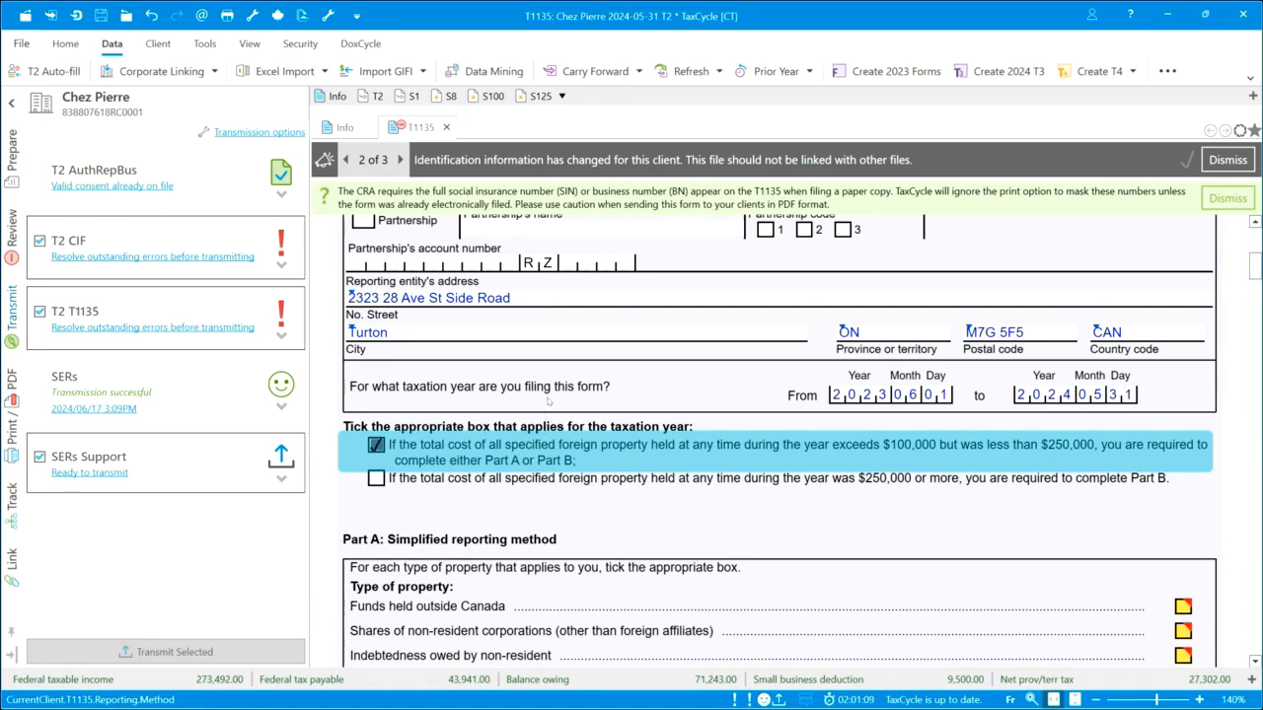
# Tick all seven property types in Part A of the T1135, from funds held outside Canada to property in a Canadian securities account
pyautogui.scroll(2, 549, 400)
pyautogui.scroll(2, 550, 400)
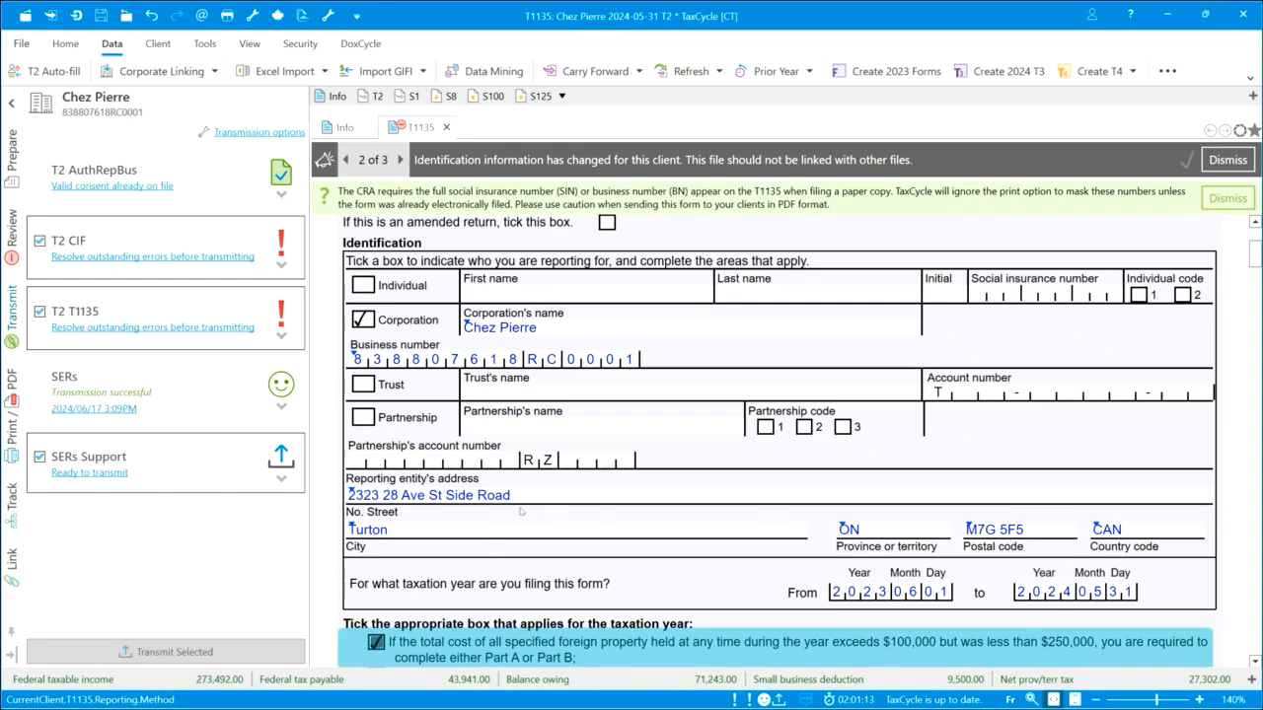
pyautogui.scroll(-6, 602, 509)
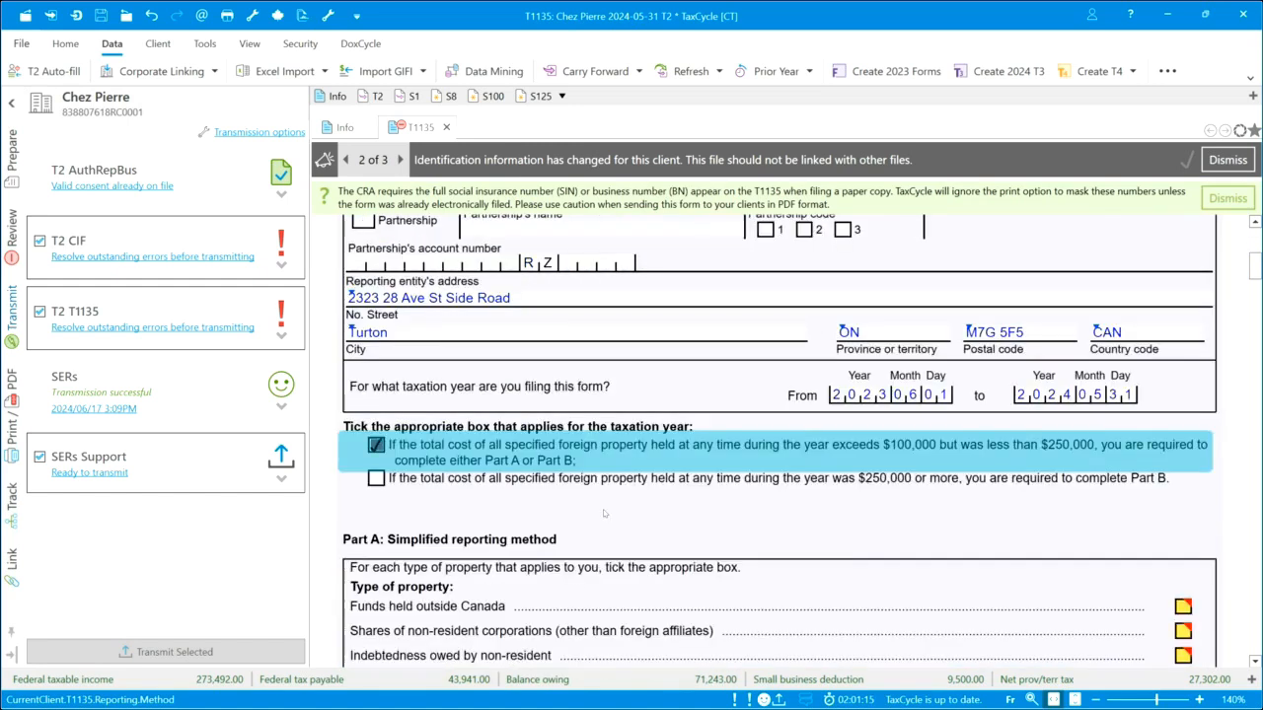
pyautogui.scroll(-4, 605, 512)
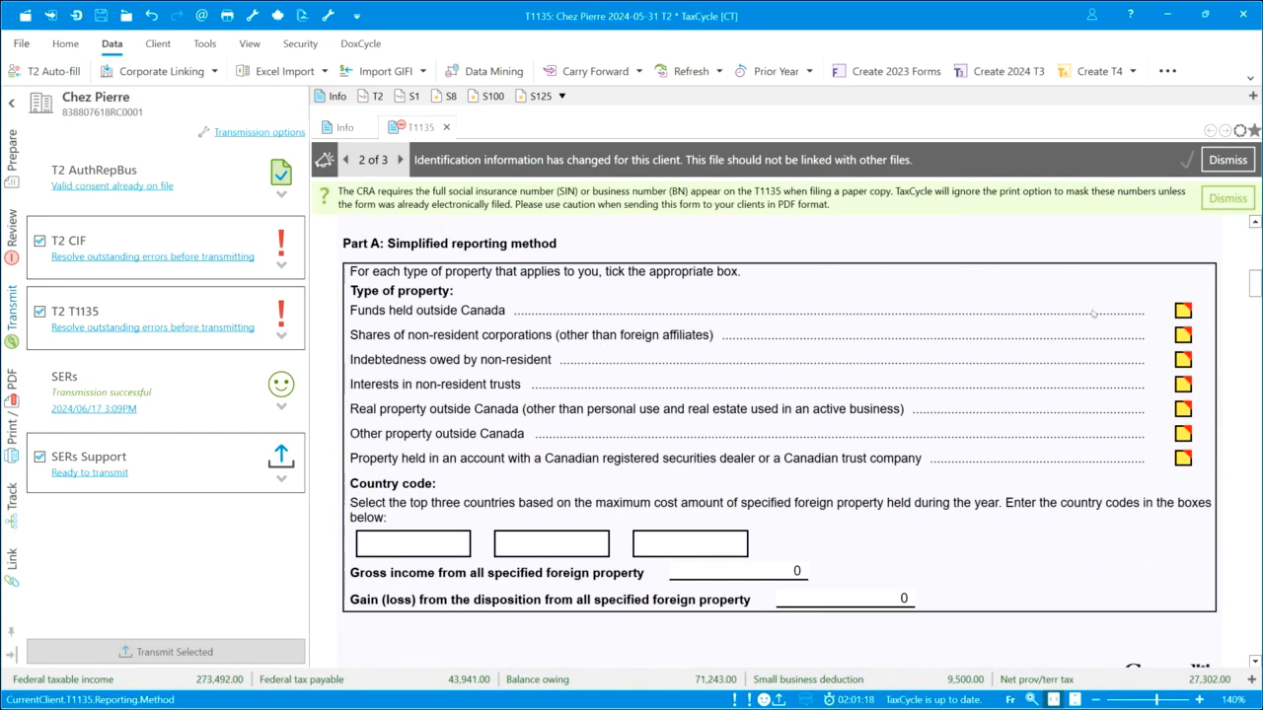
pyautogui.click(1183, 311)
pyautogui.click(1183, 336)
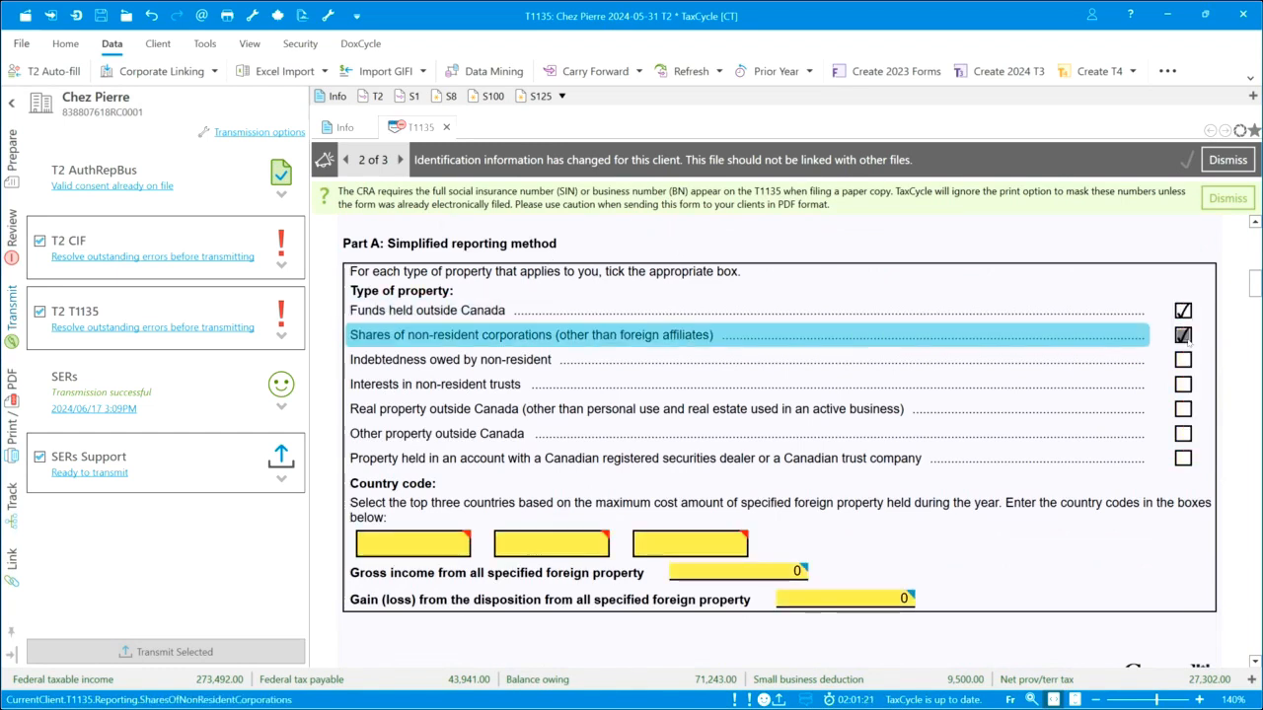
pyautogui.click(1183, 360)
pyautogui.click(1183, 385)
pyautogui.click(1182, 409)
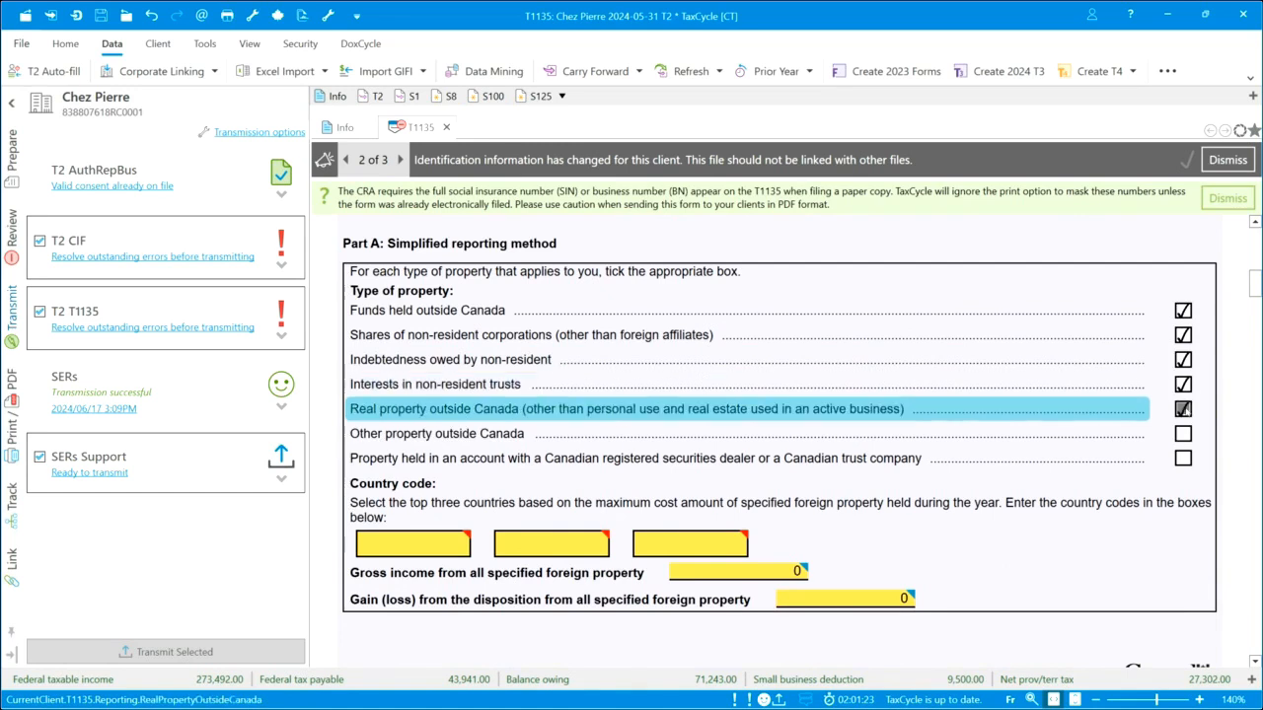
pyautogui.click(1183, 434)
pyautogui.click(1183, 459)
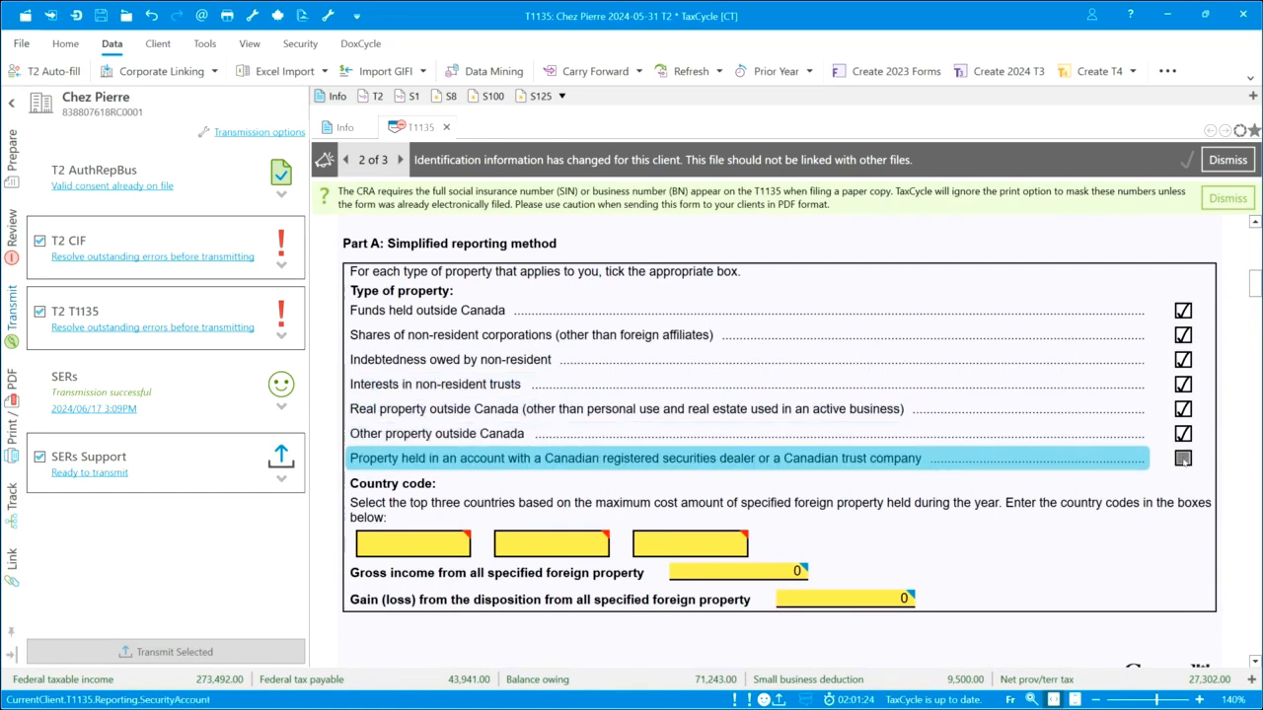
# Enter USA as the first country code, 3,520 as gross income and 1,250 as the gain from disposition of foreign property
pyautogui.click(393, 544)
pyautogui.write('us')
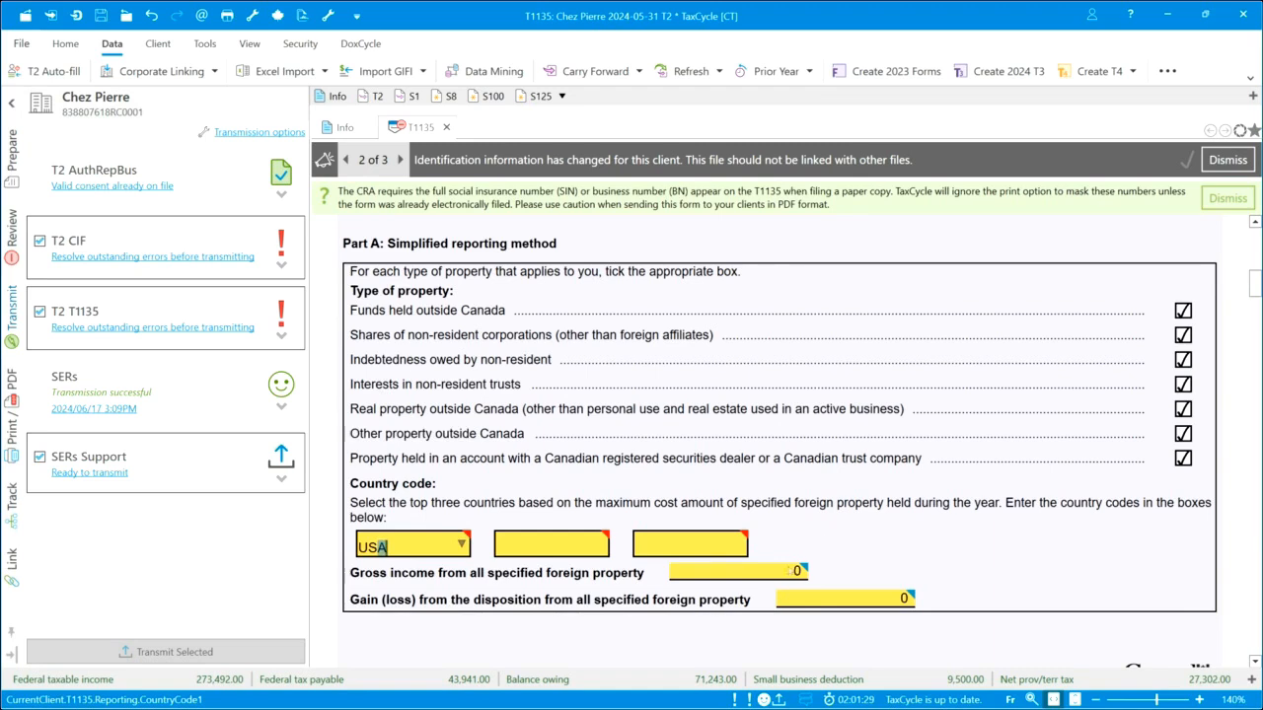
pyautogui.click(777, 572)
pyautogui.write('3520')
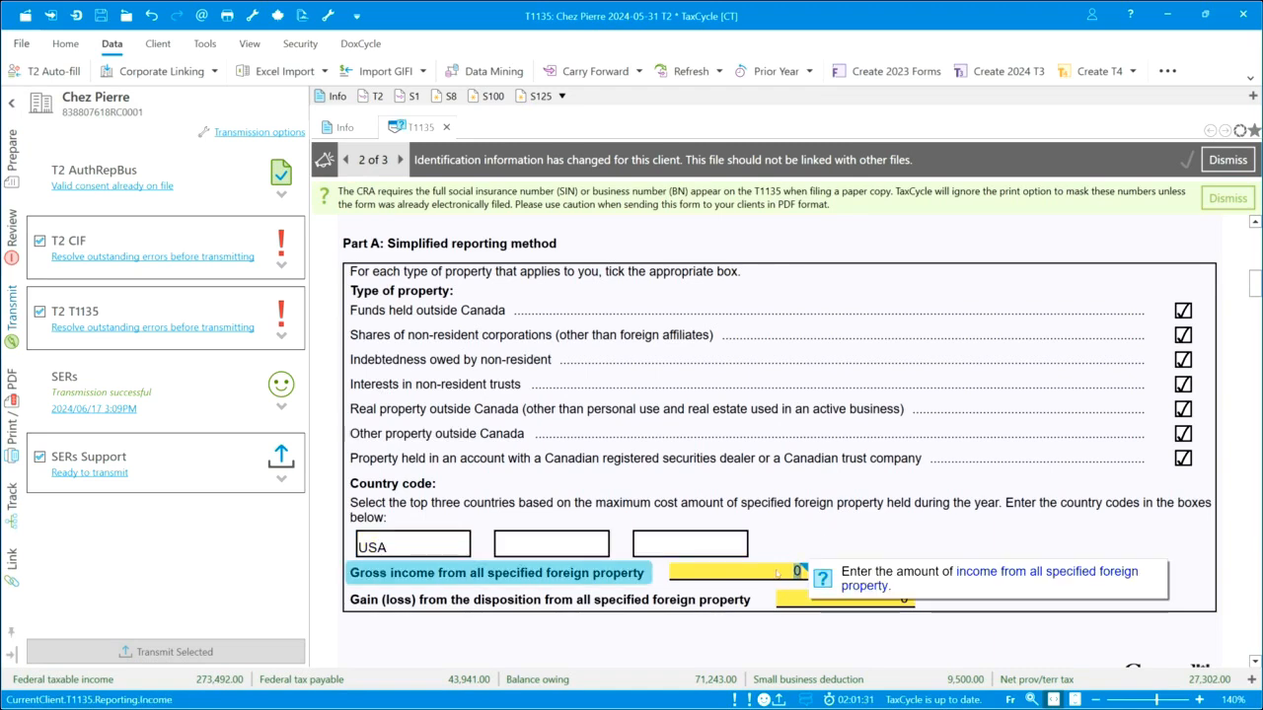
pyautogui.click(786, 599)
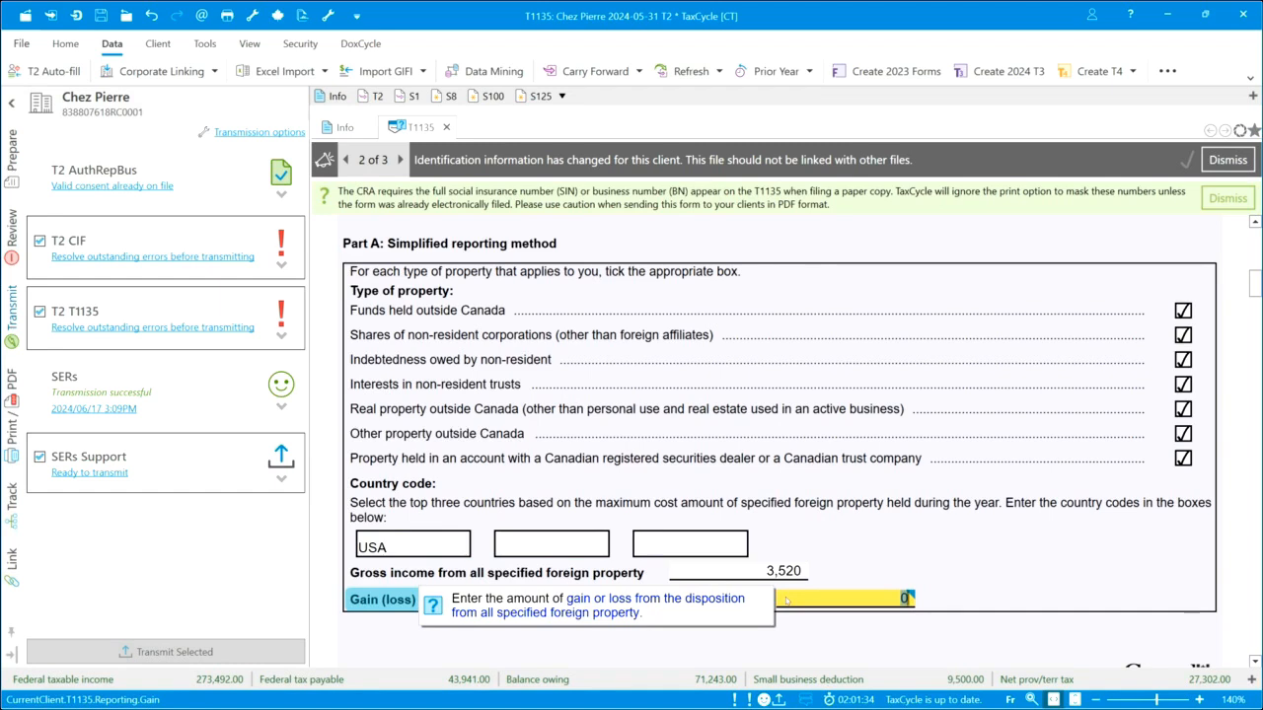
pyautogui.write('1250')
pyautogui.click(785, 571)
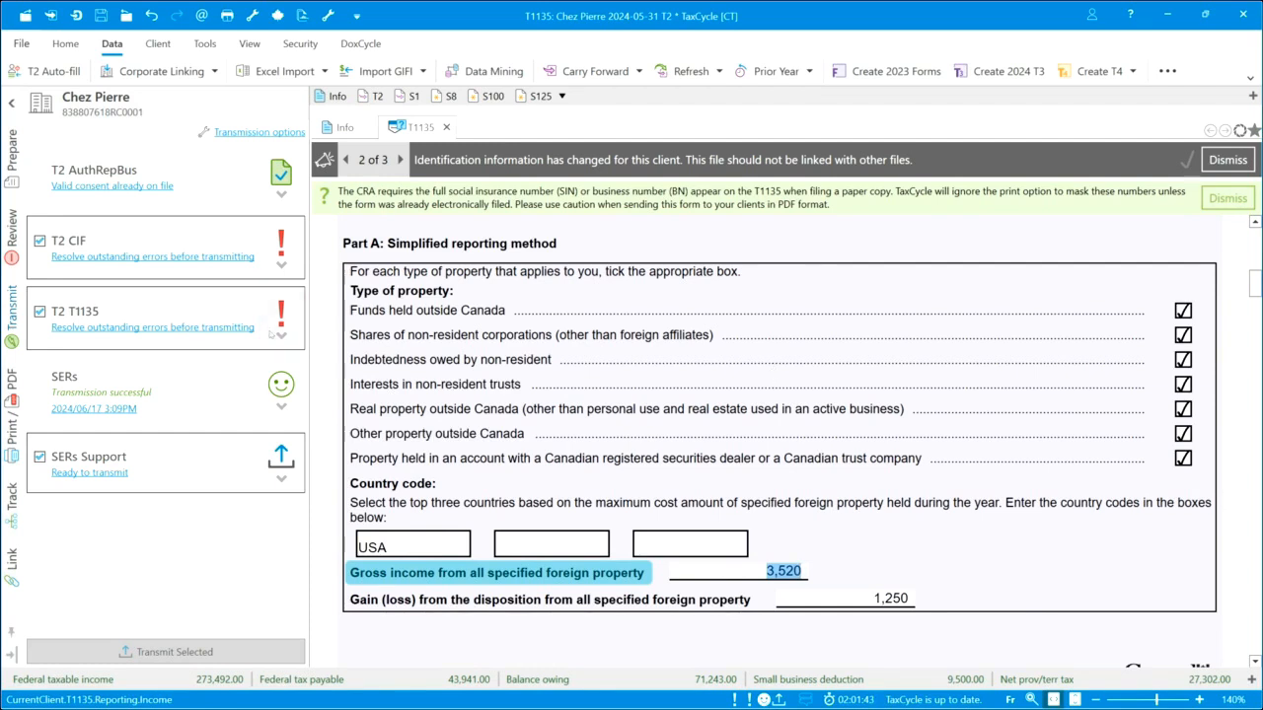
# Sign off the T1135 filing deadline message in the transmission details, and confirm the form's paper signature
pyautogui.click(283, 336)
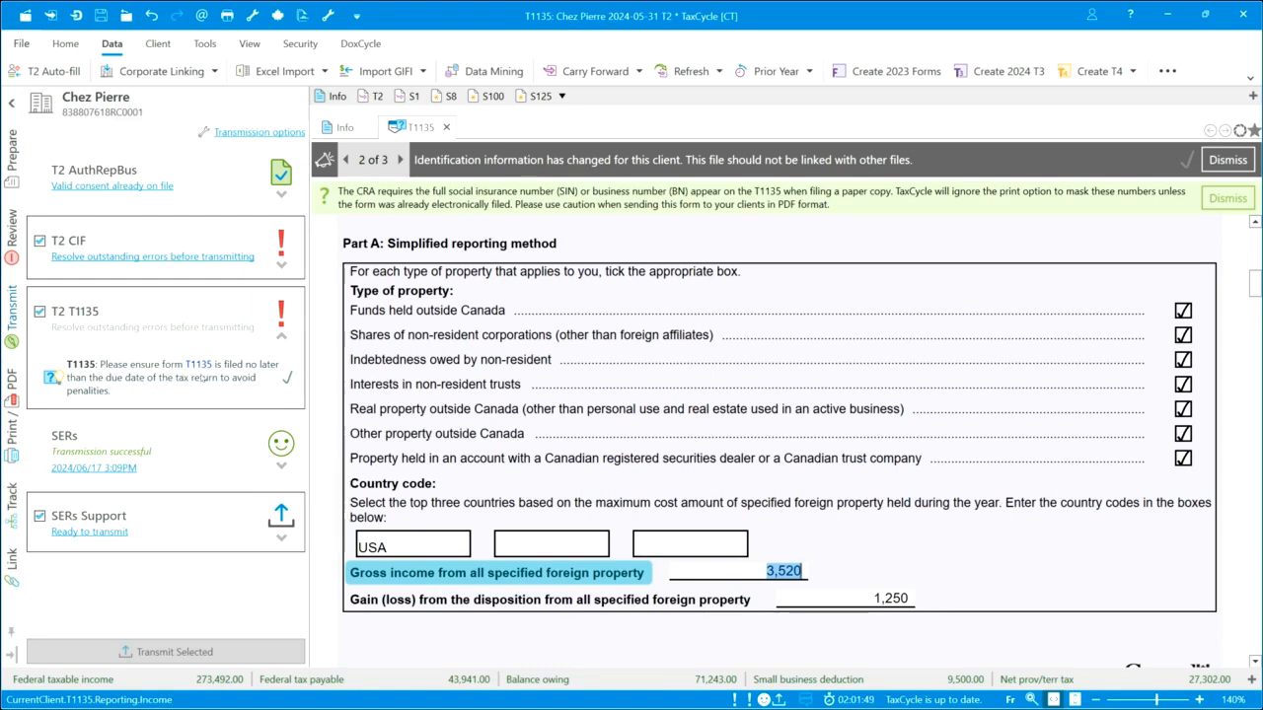
pyautogui.click(287, 379)
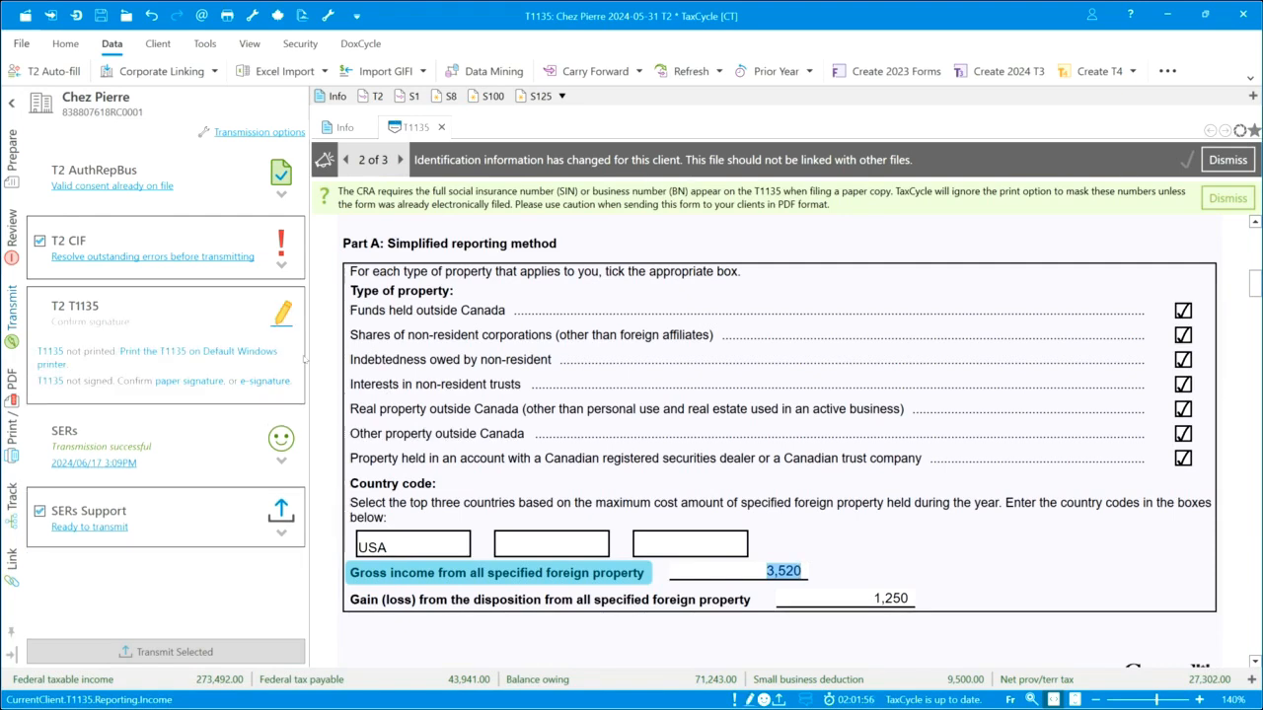
pyautogui.click(190, 383)
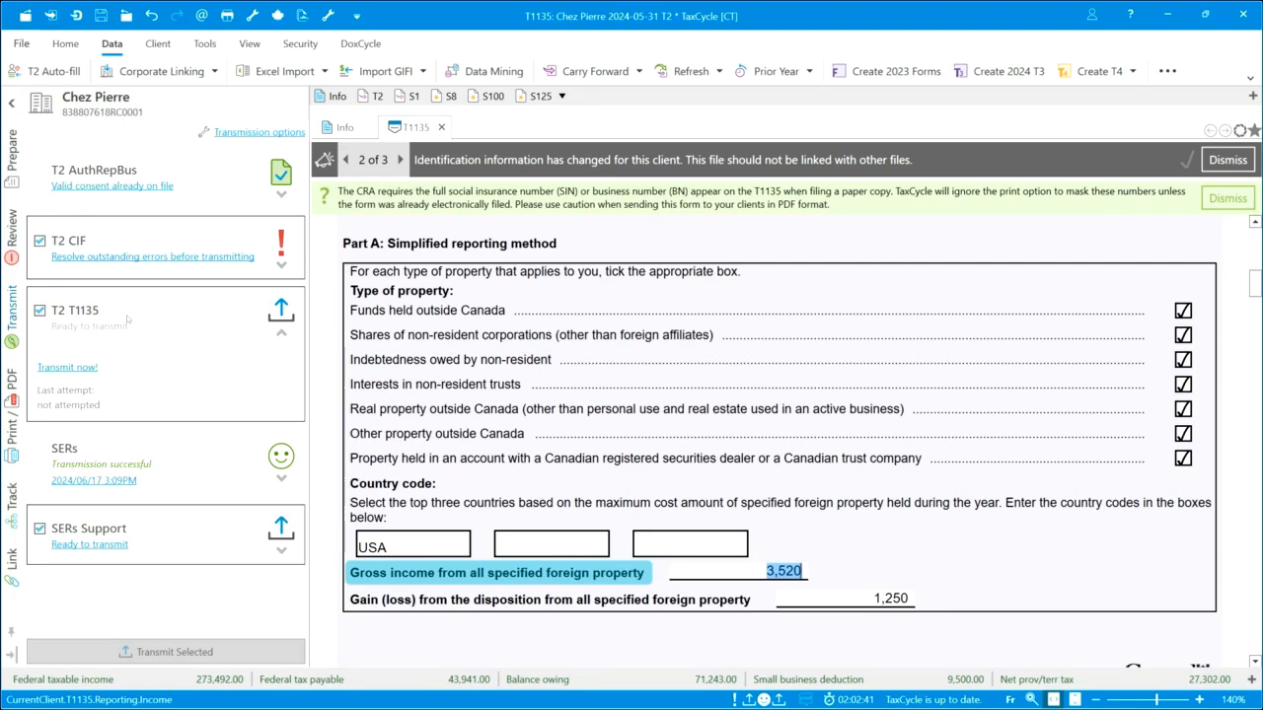
# Return to the list of prepared forms, then find and open the T1135 Electronic Transmission Worksheet (T1135TransmissionWS)
pyautogui.click(13, 156)
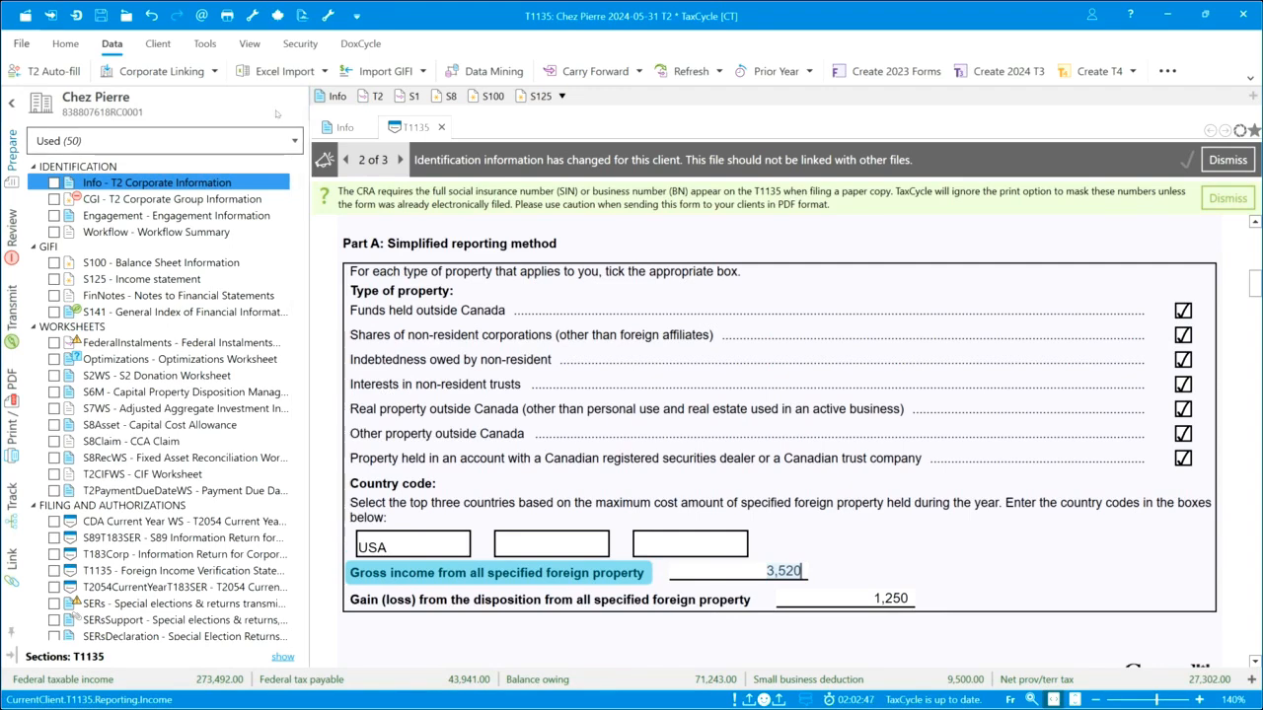
pyautogui.press('F4')
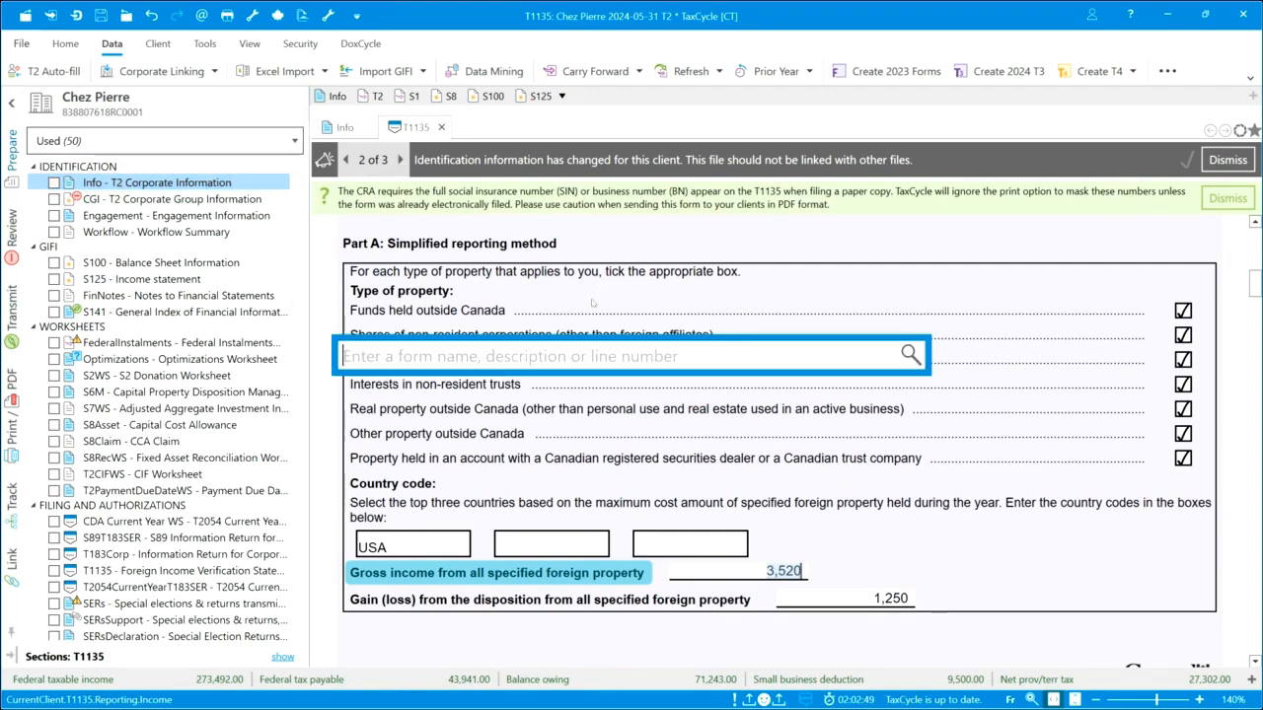
pyautogui.write('t13')
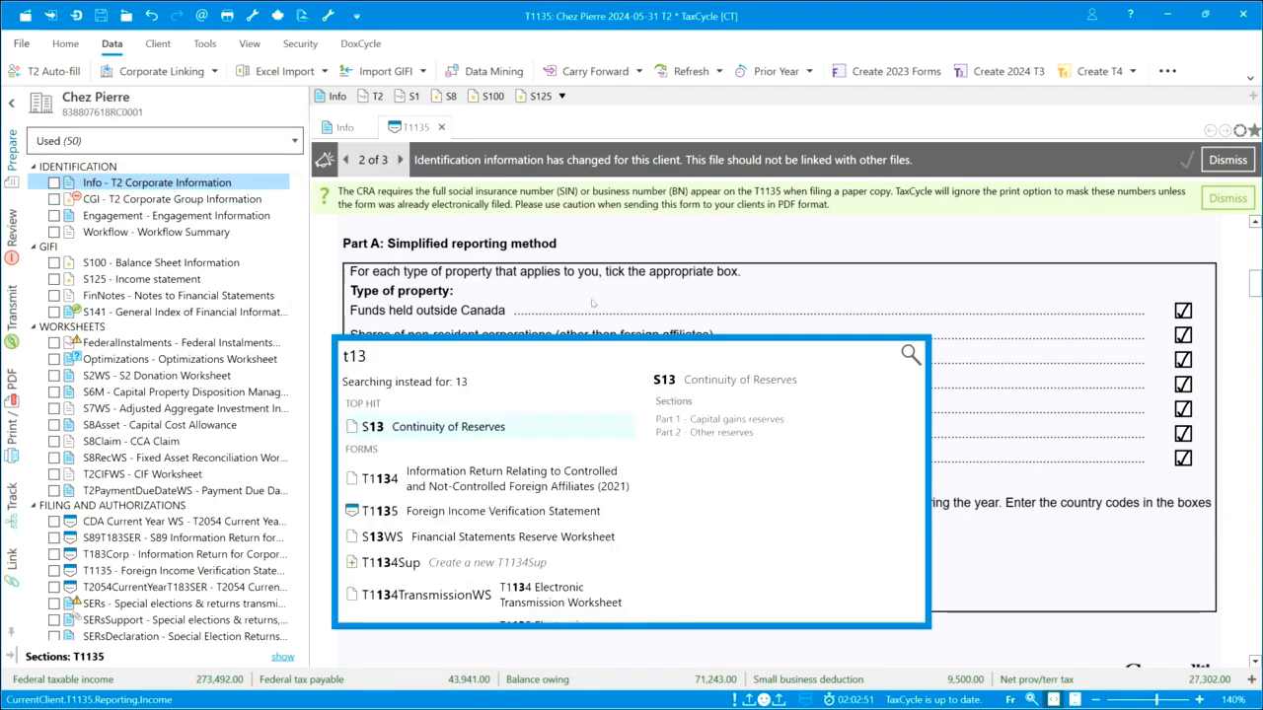
pyautogui.press('BackSpace')
pyautogui.write('135')
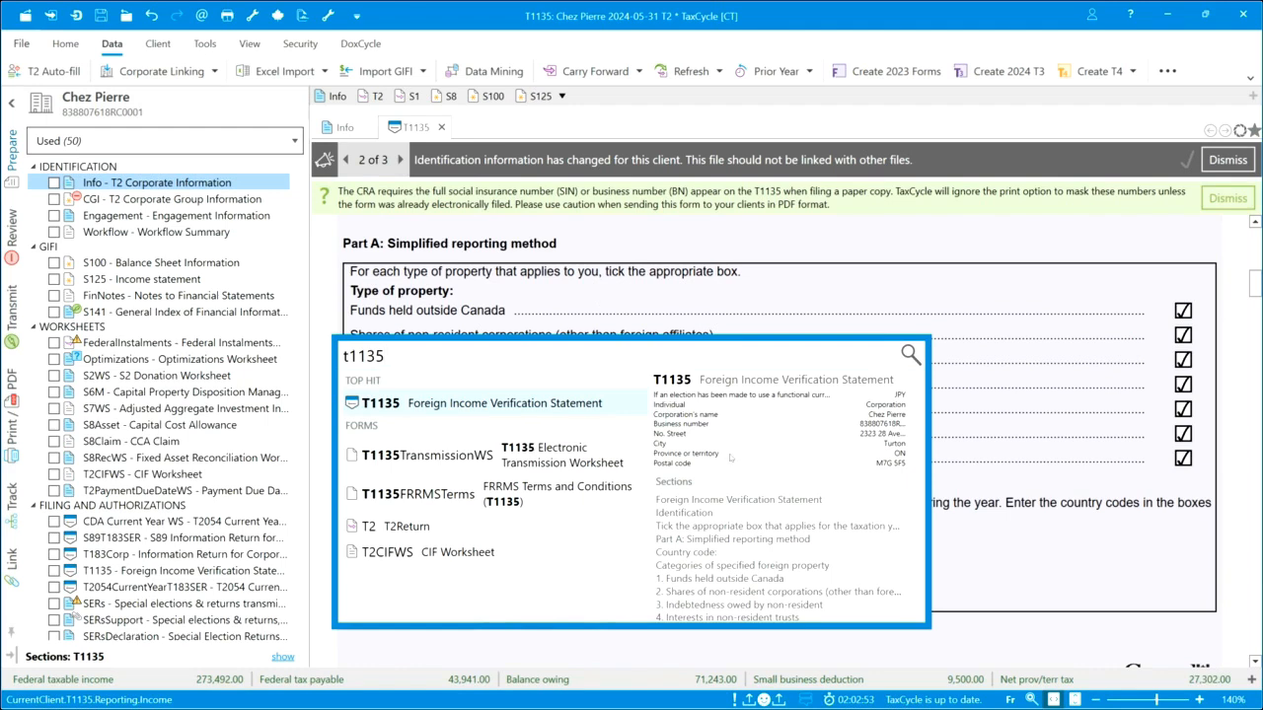
pyautogui.click(448, 459)
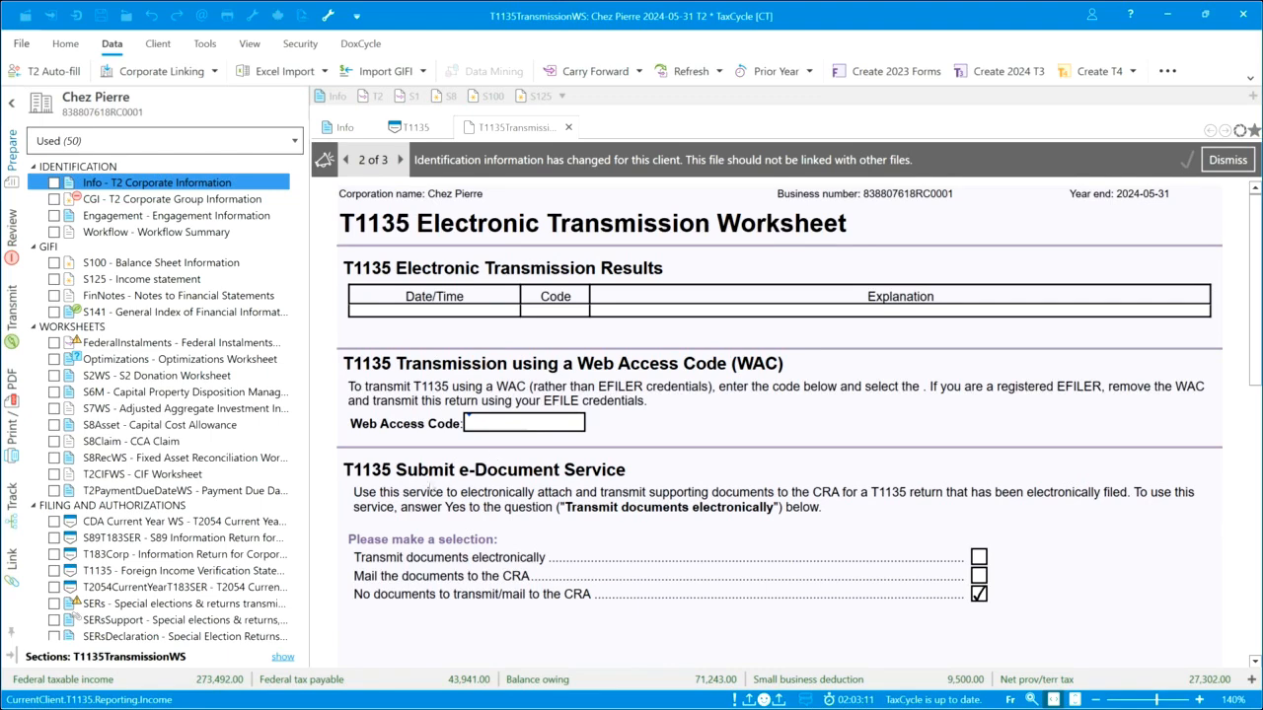
# Choose to transmit the T1135 supporting documents electronically, and enter the T1135 confirmation number
pyautogui.scroll(-2, 434, 503)
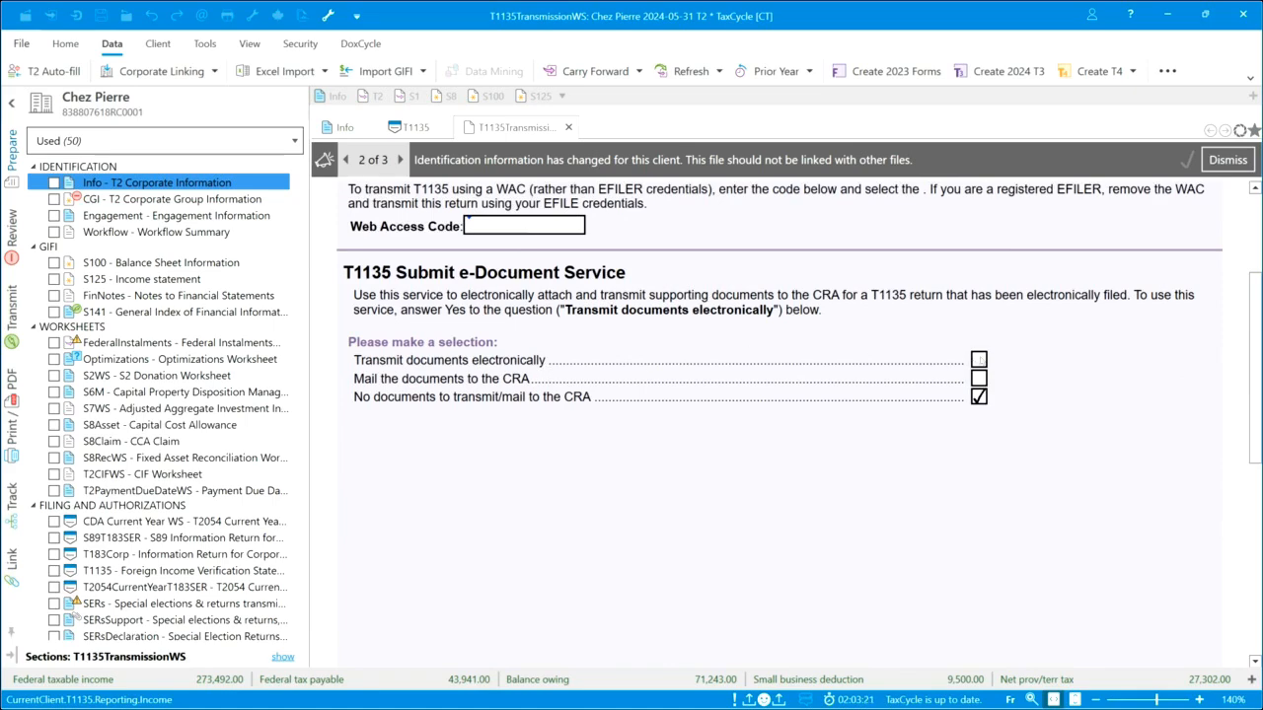
pyautogui.click(978, 359)
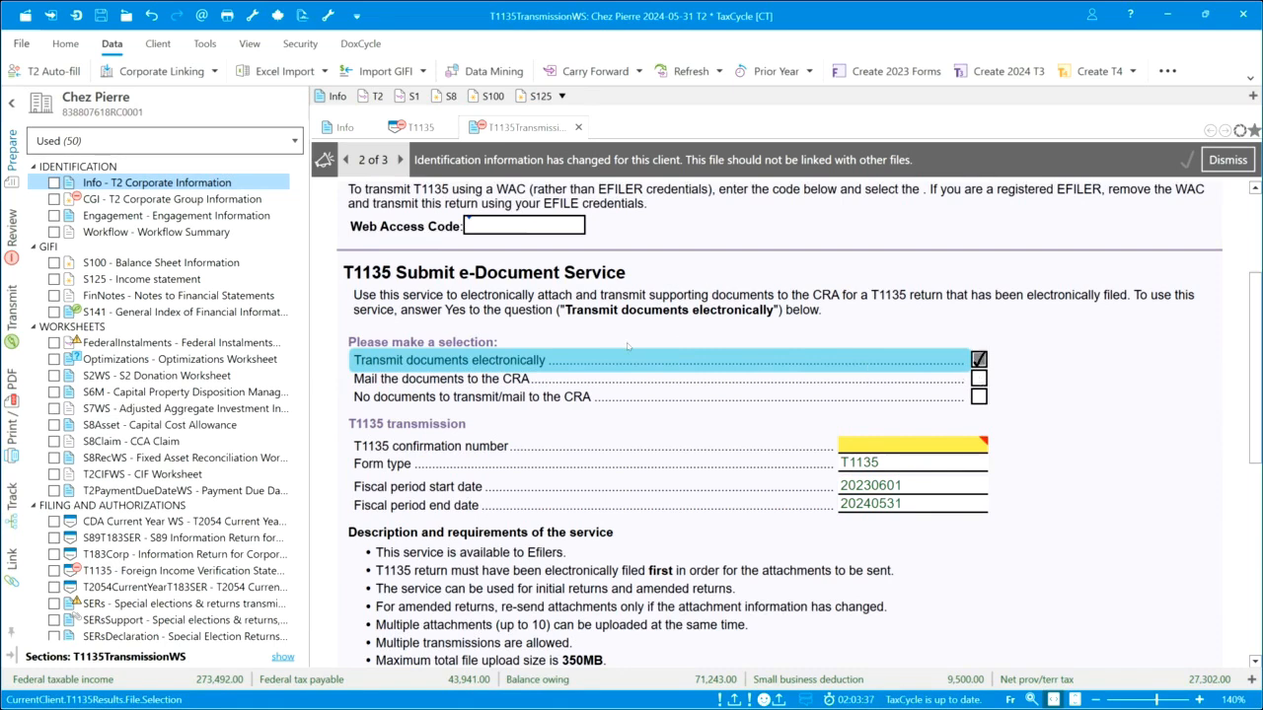
pyautogui.click(846, 447)
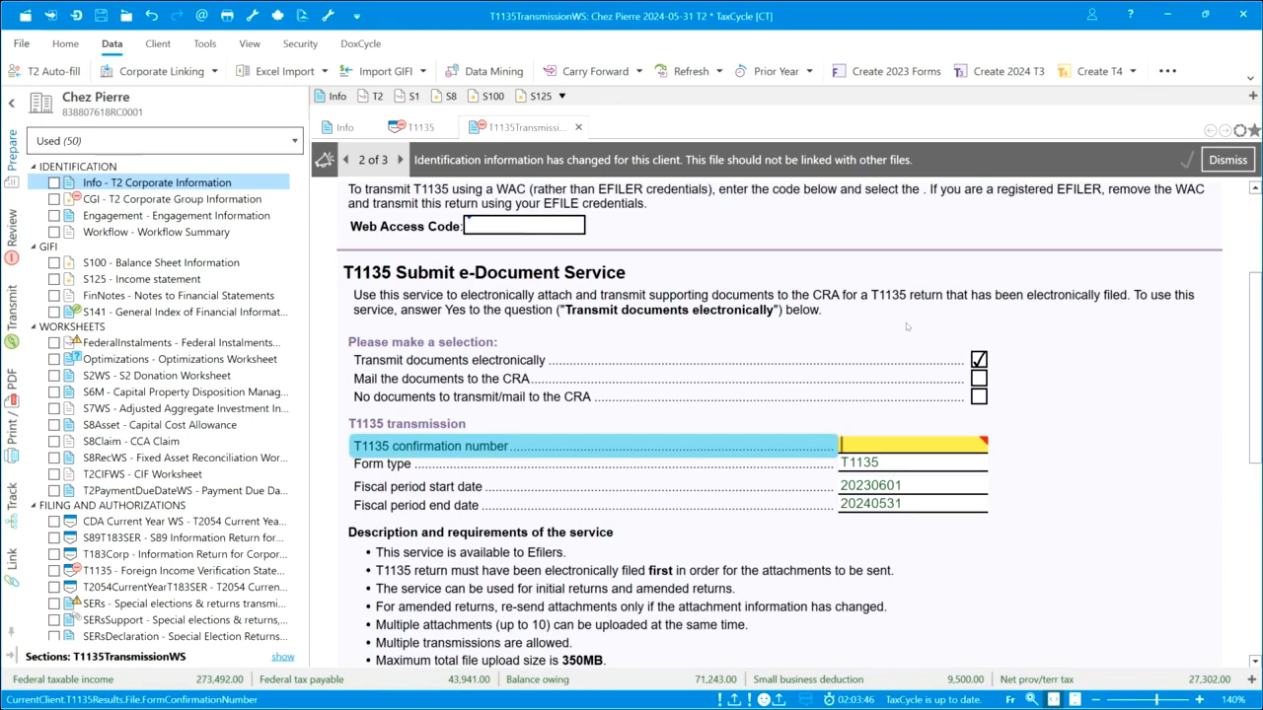
pyautogui.write('12345')
pyautogui.click(901, 463)
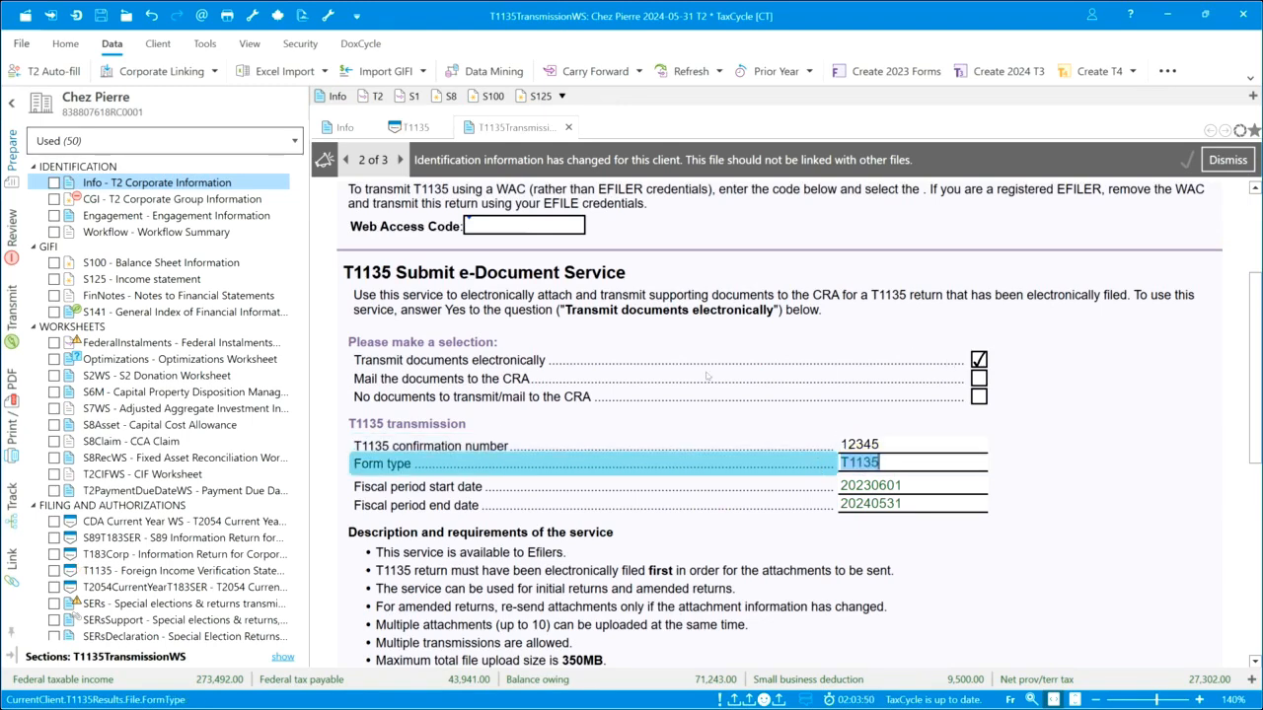
# Add a Financial Statements entry to the T1135 document attachments, and reopen the return's transmission overview
pyautogui.scroll(-5, 615, 424)
pyautogui.scroll(-2, 615, 424)
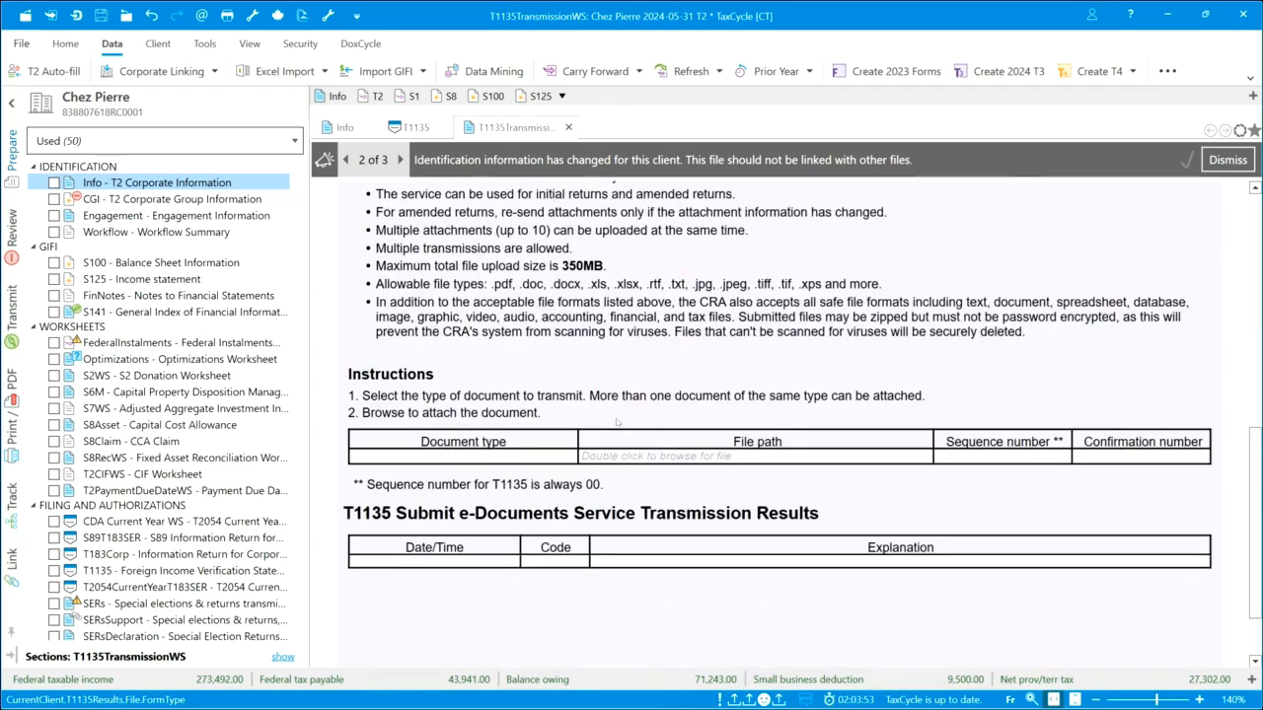
pyautogui.click(576, 461)
pyautogui.click(569, 457)
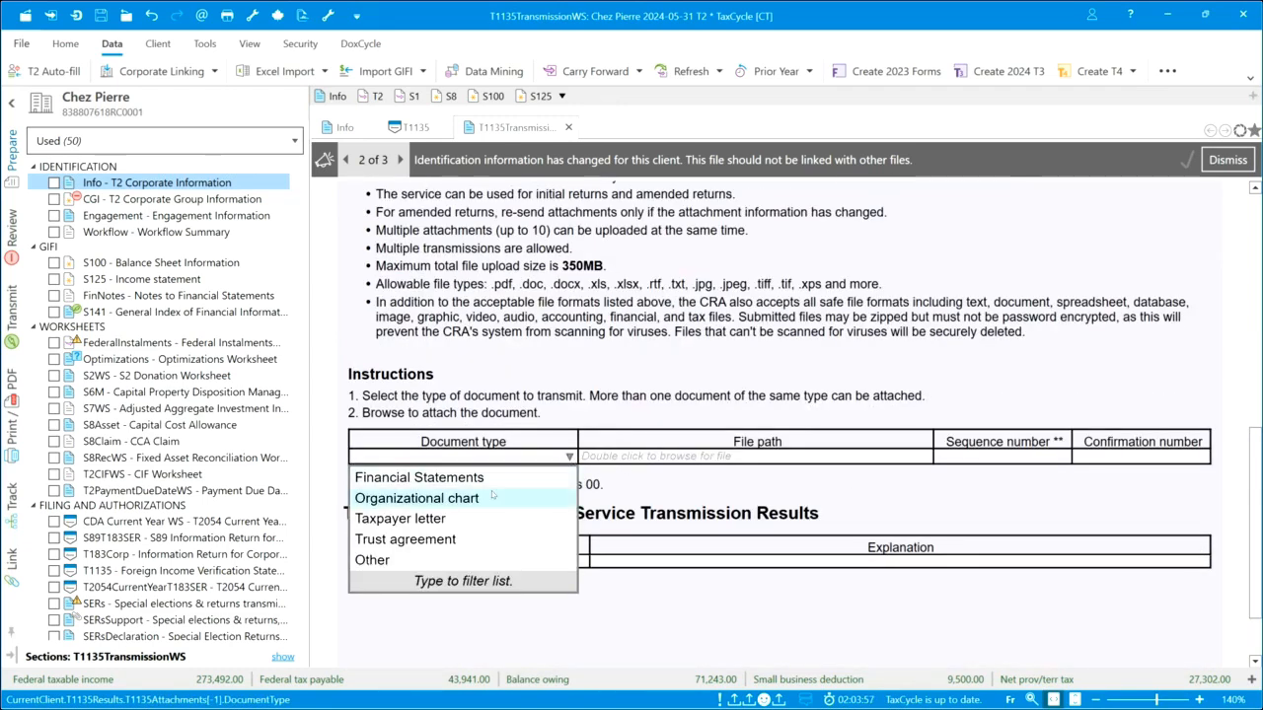
pyautogui.press('Escape')
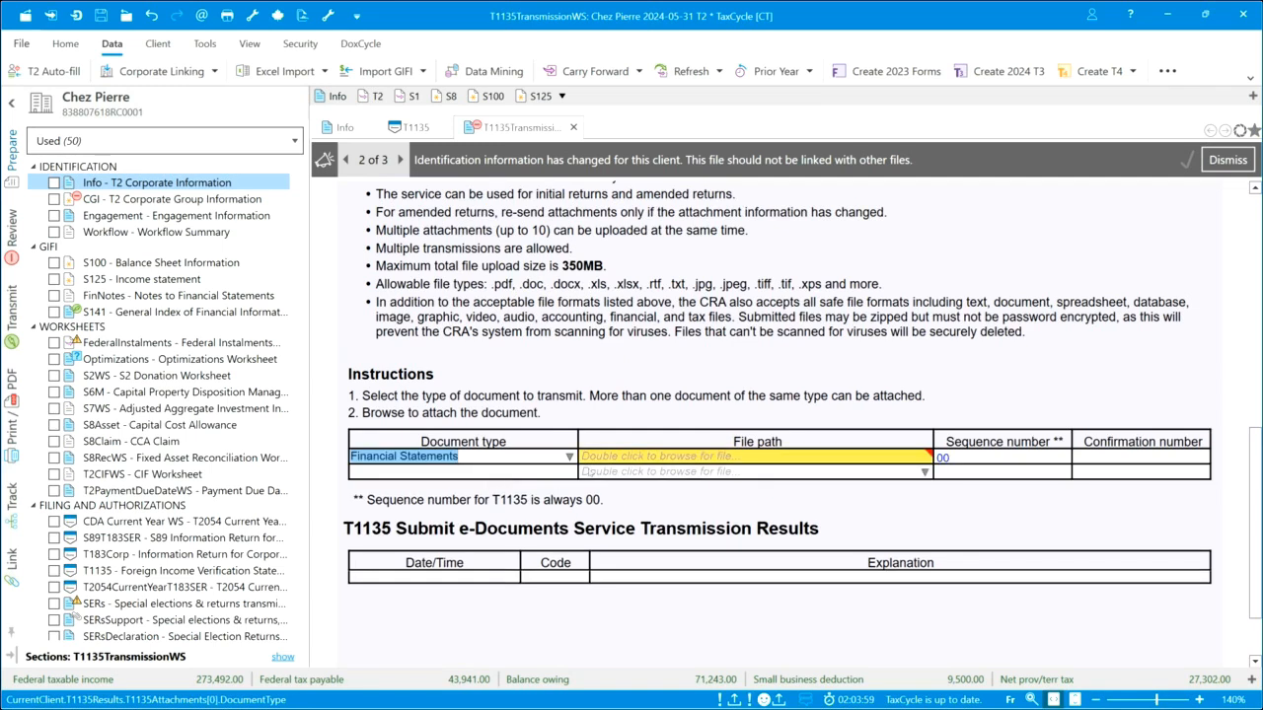
pyautogui.click(646, 459)
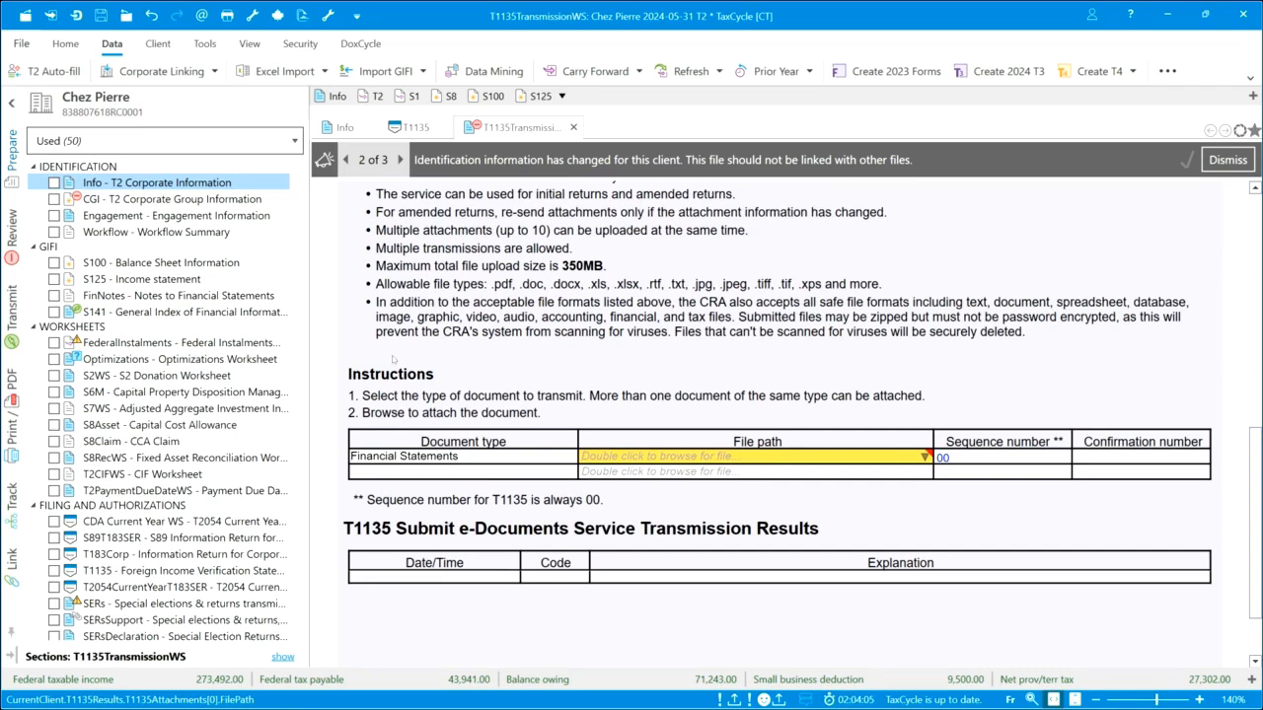
pyautogui.click(12, 308)
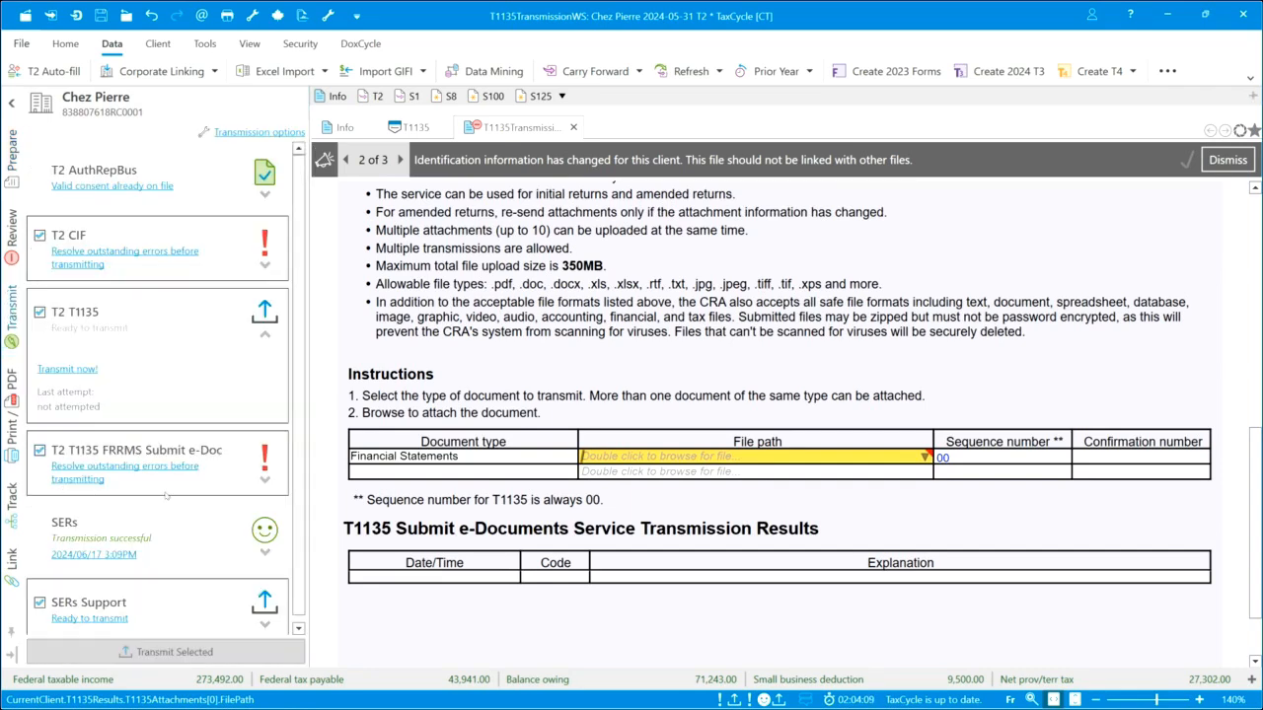
# Expand the outstanding errors listed for the T2 T1135 FRRMS Submit e-Doc transmission
pyautogui.click(265, 480)
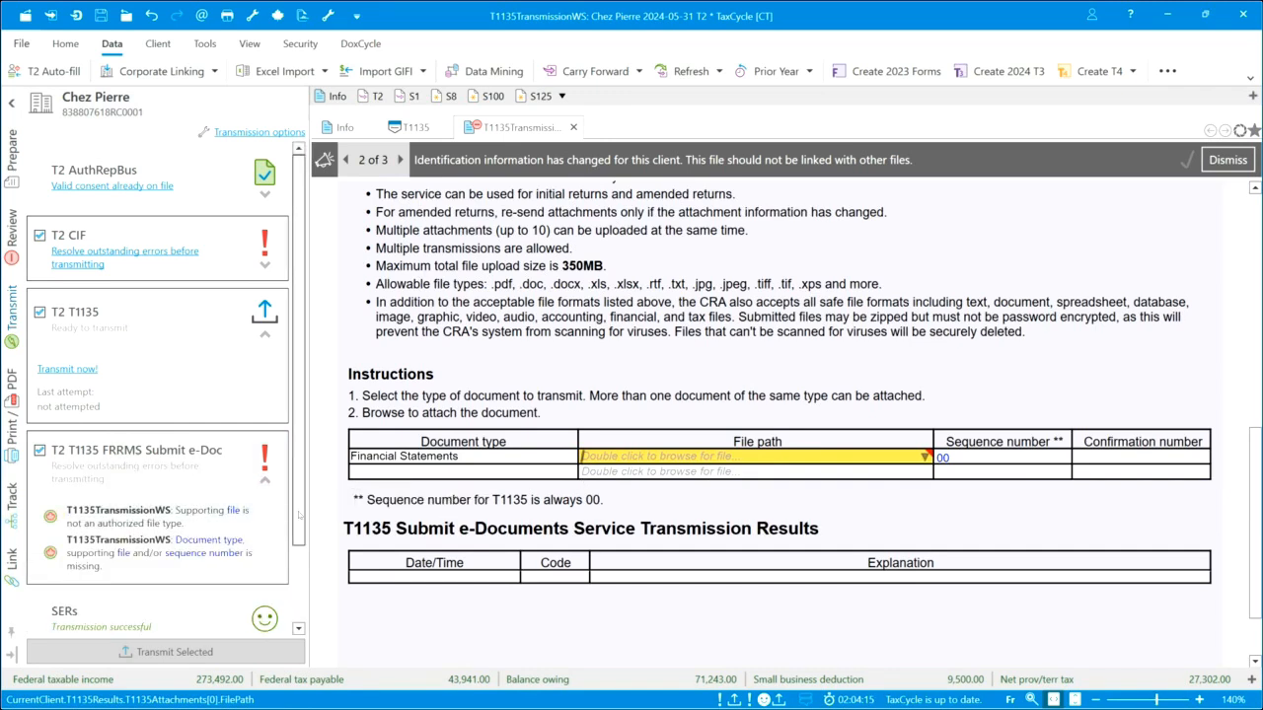
pyautogui.moveTo(818, 458)
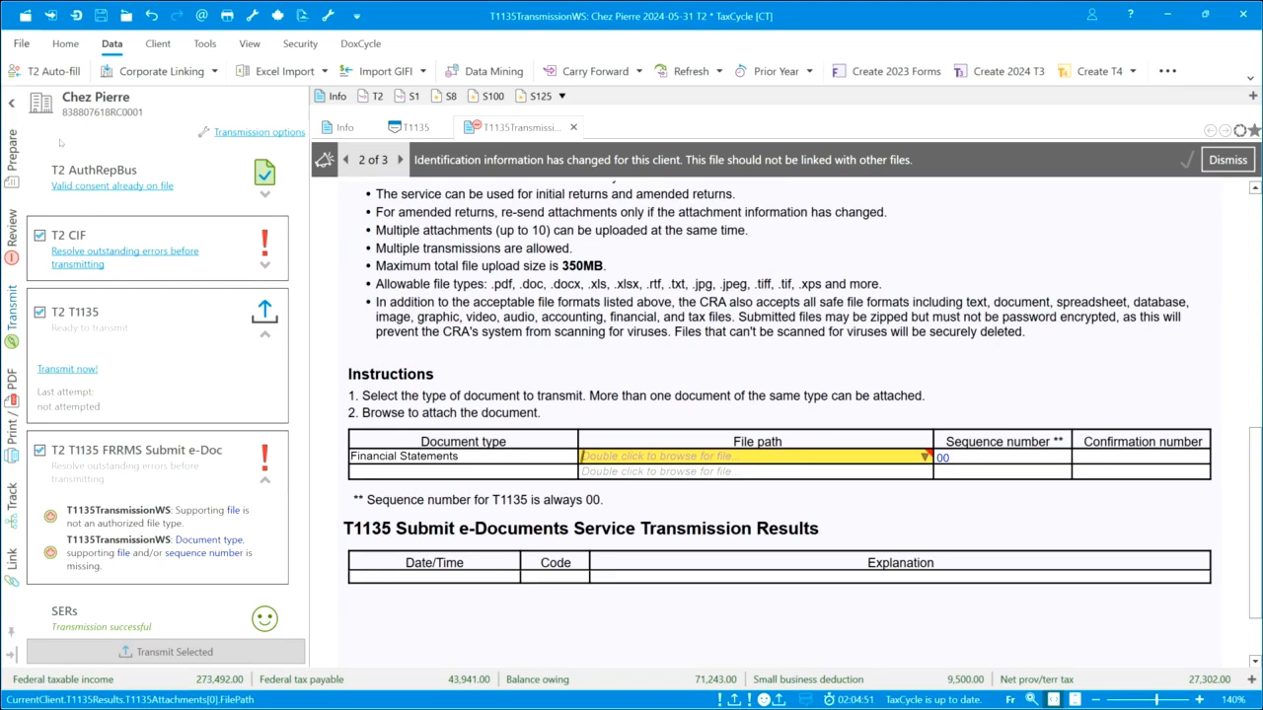
# Return to the list of prepared forms, search for "ren", and create a new Rental worksheet
pyautogui.click(12, 153)
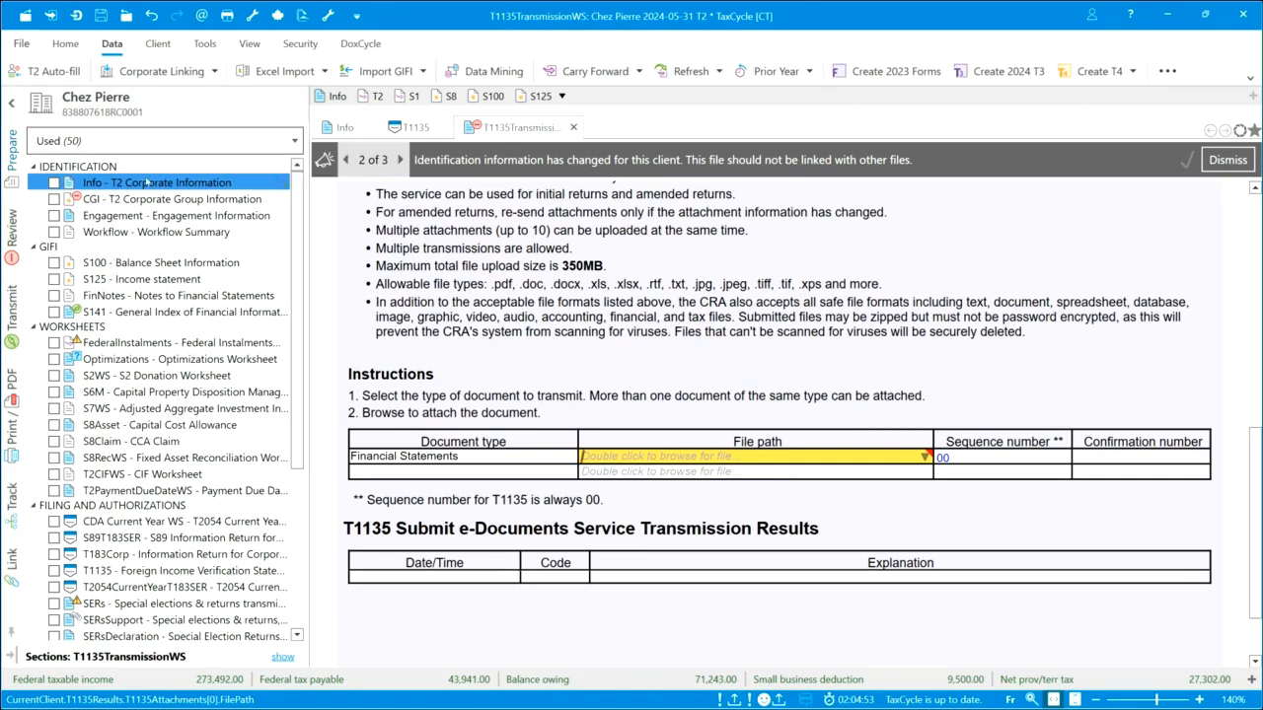
pyautogui.press('F4')
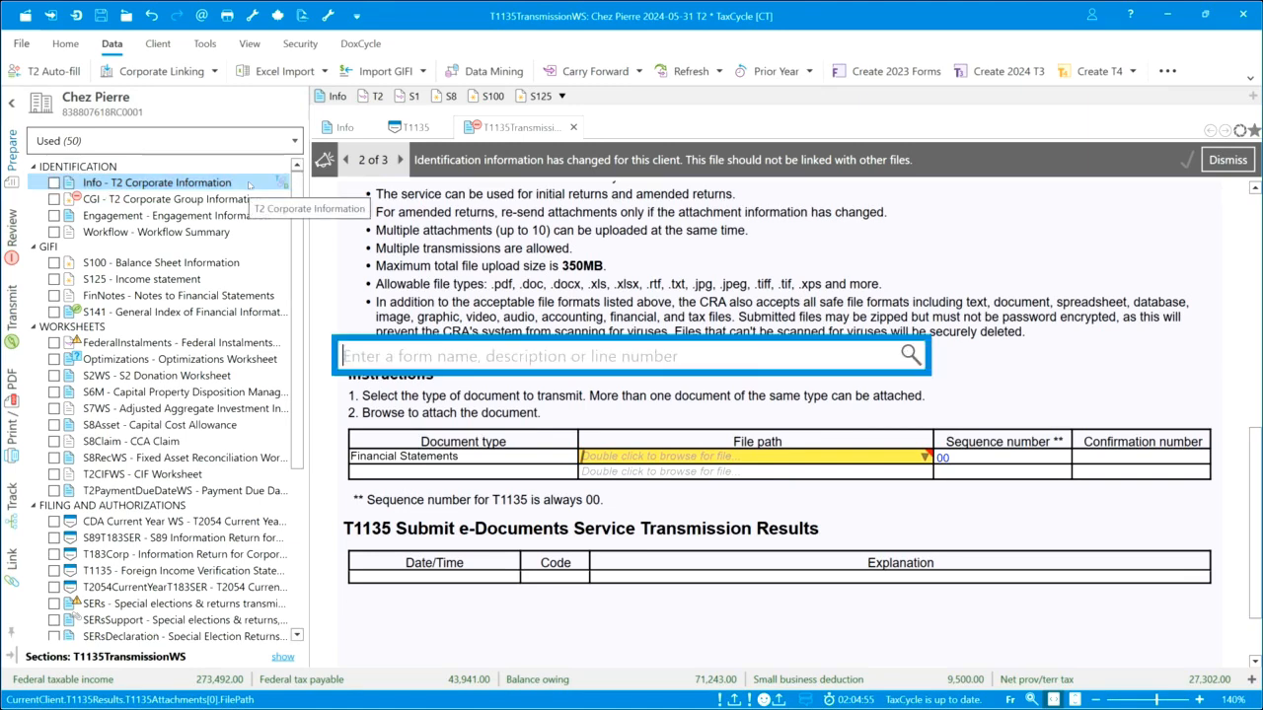
pyautogui.write('ren')
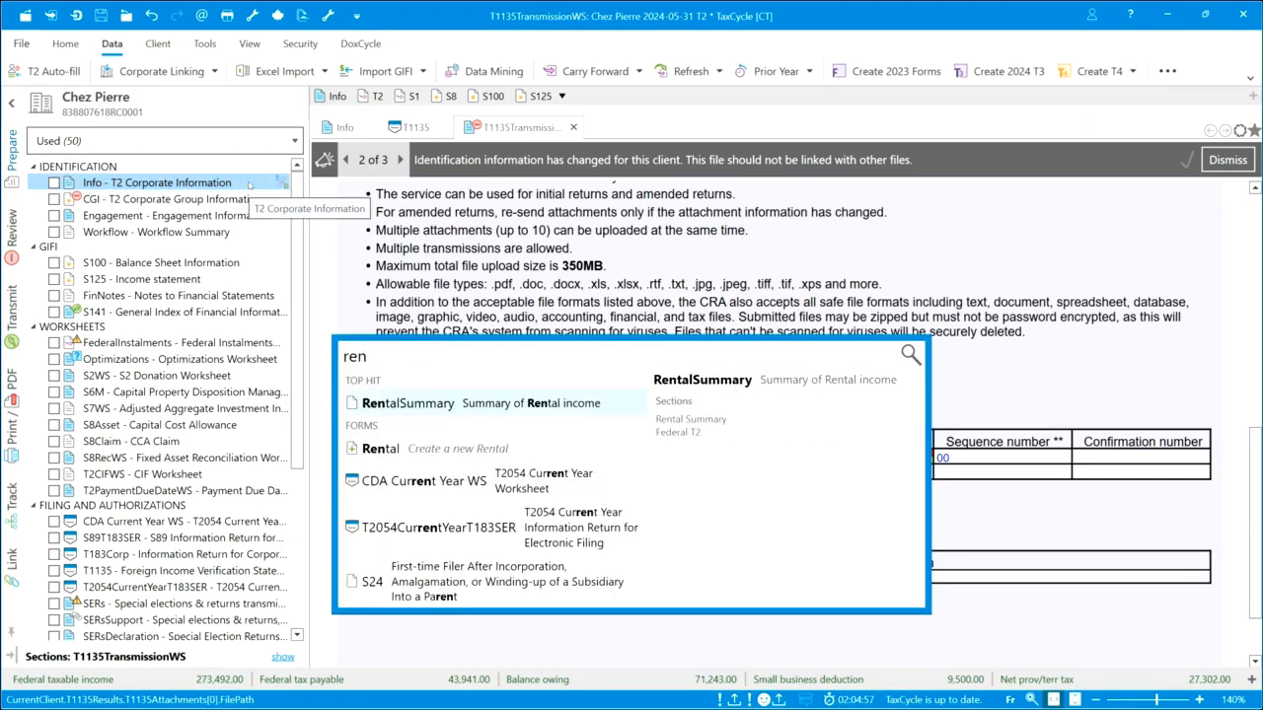
pyautogui.click(379, 449)
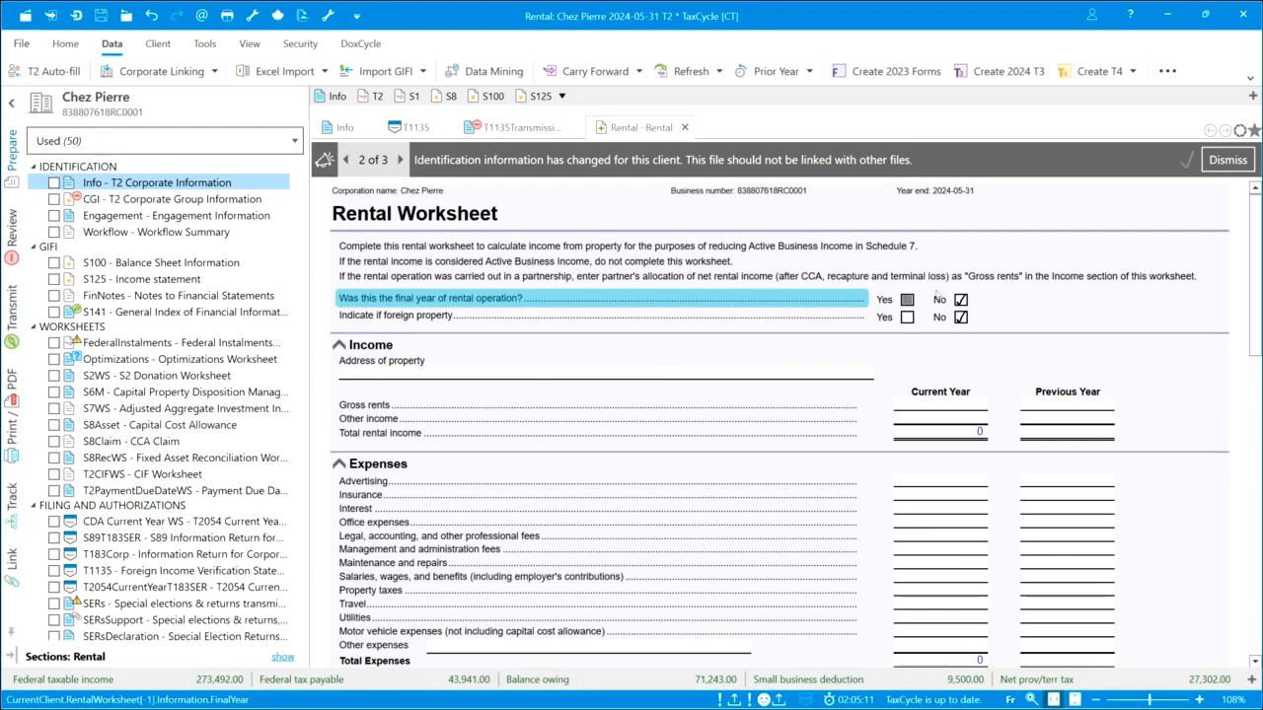
# Enter "Rental property" as the property address and 50,000 as the current-year gross rents on the Rental Worksheet
pyautogui.click(779, 374)
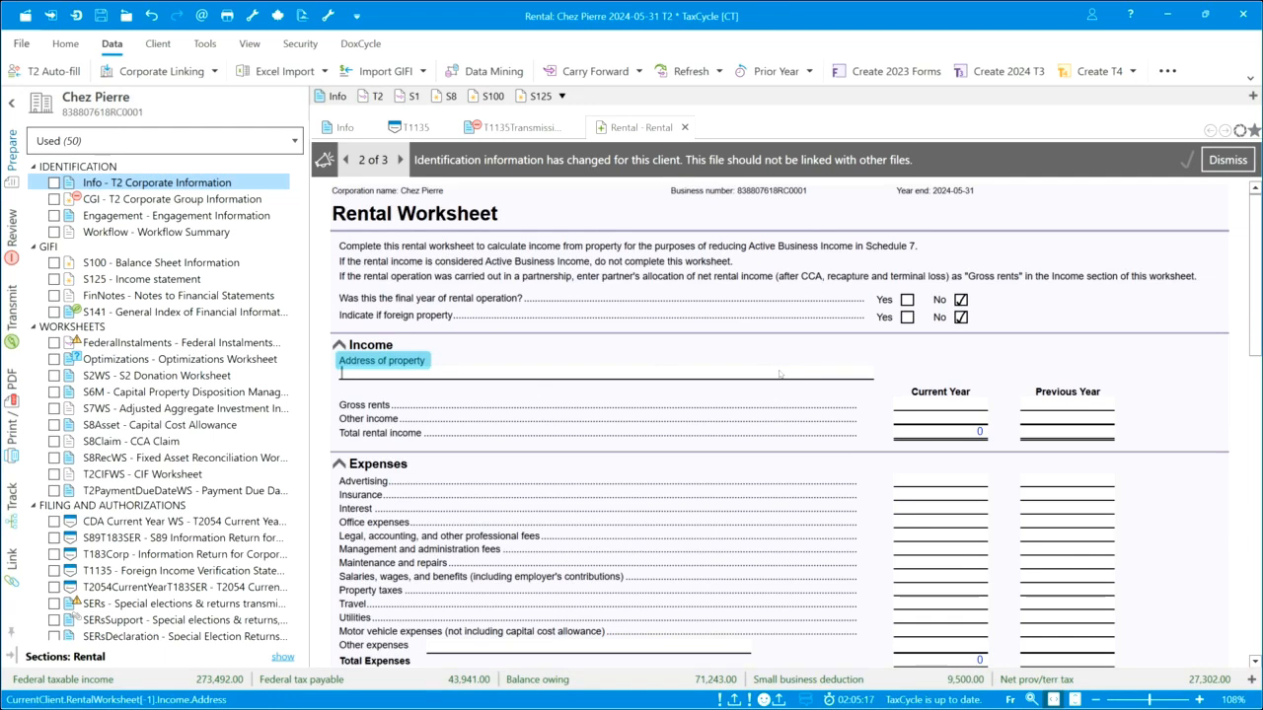
pyautogui.write('Rental property')
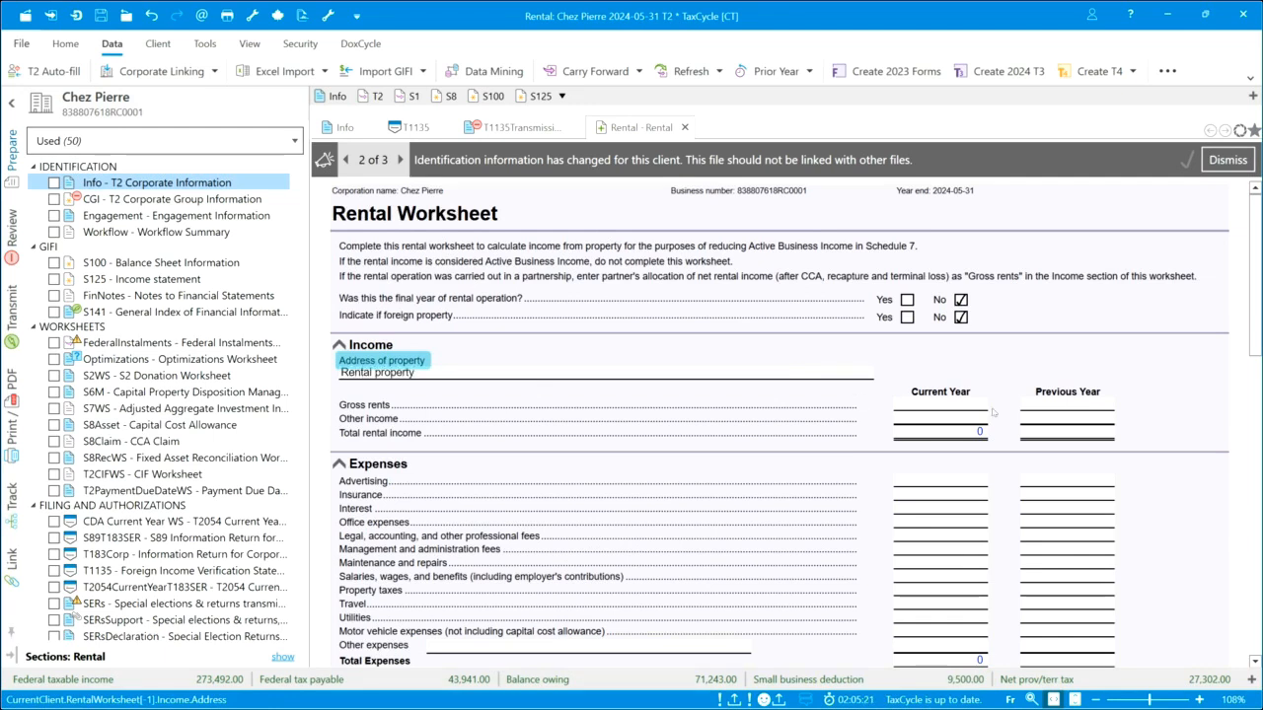
pyautogui.click(955, 402)
pyautogui.write('59000')
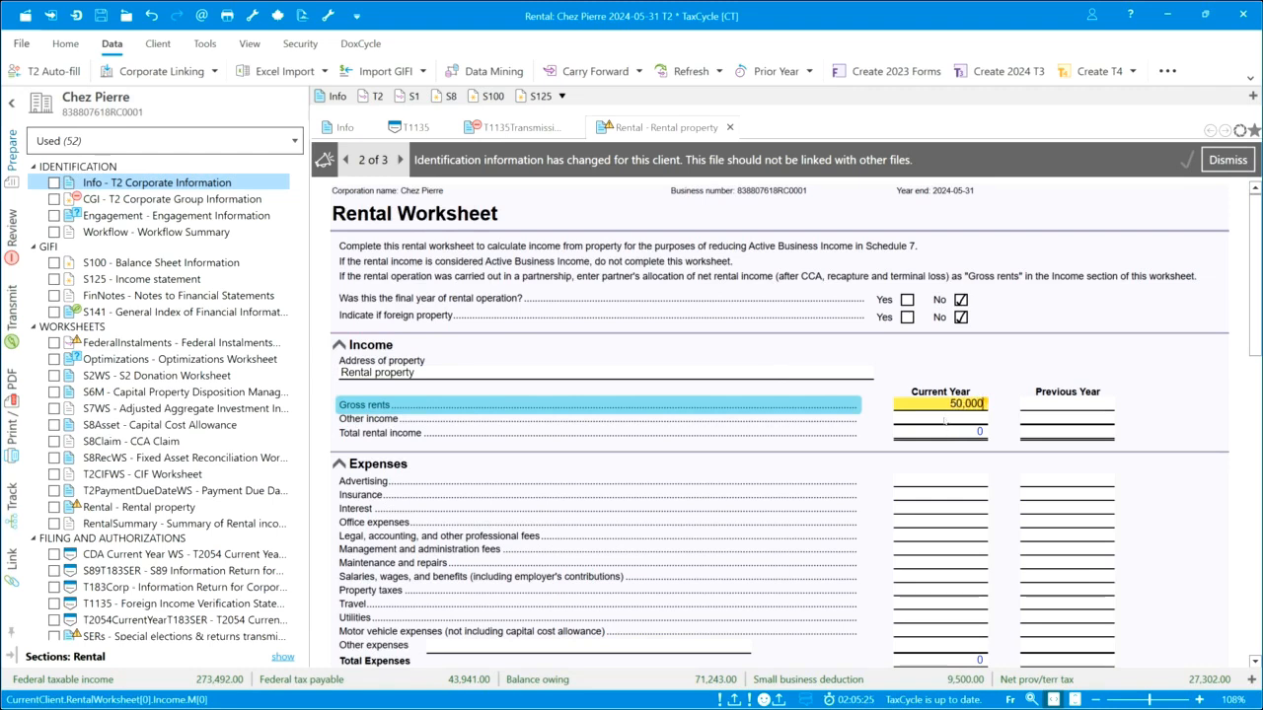
pyautogui.click(943, 419)
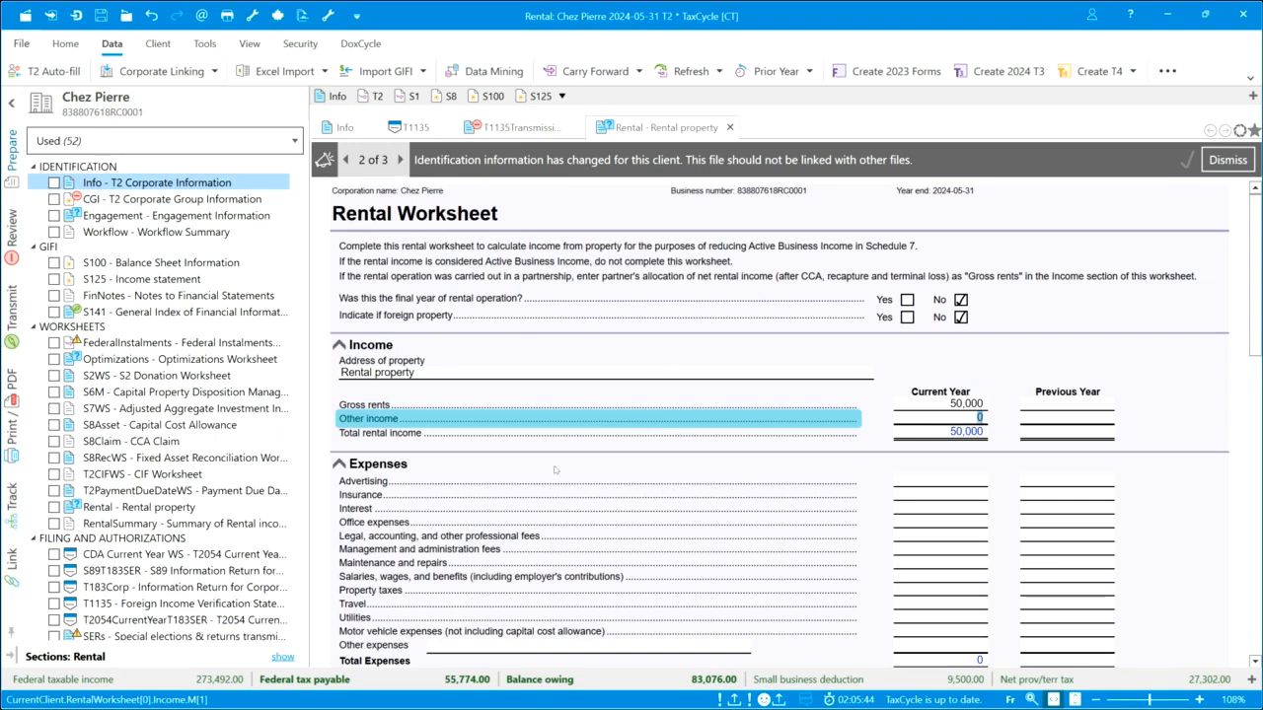
# Examine the worksheet's Rental Capital Cost Allowance section, and show the rental property choices for the Computers asset in S8Asset
pyautogui.scroll(-2, 554, 480)
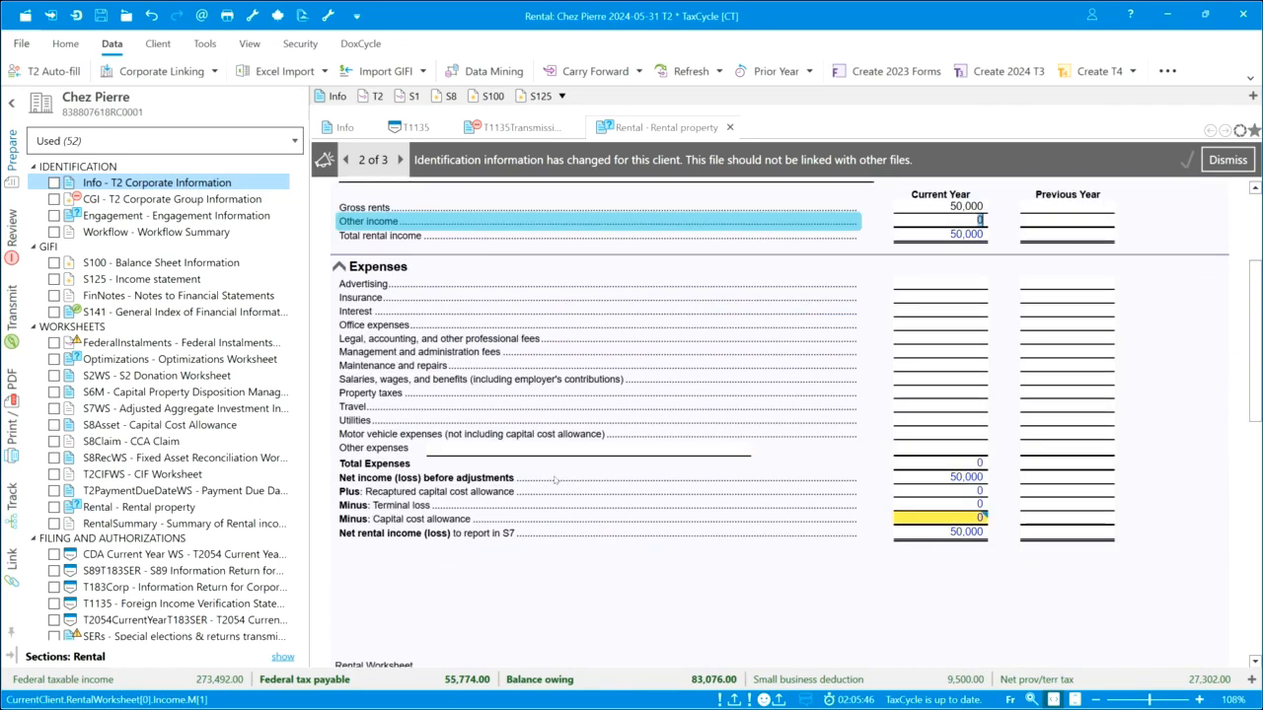
pyautogui.scroll(-2, 554, 481)
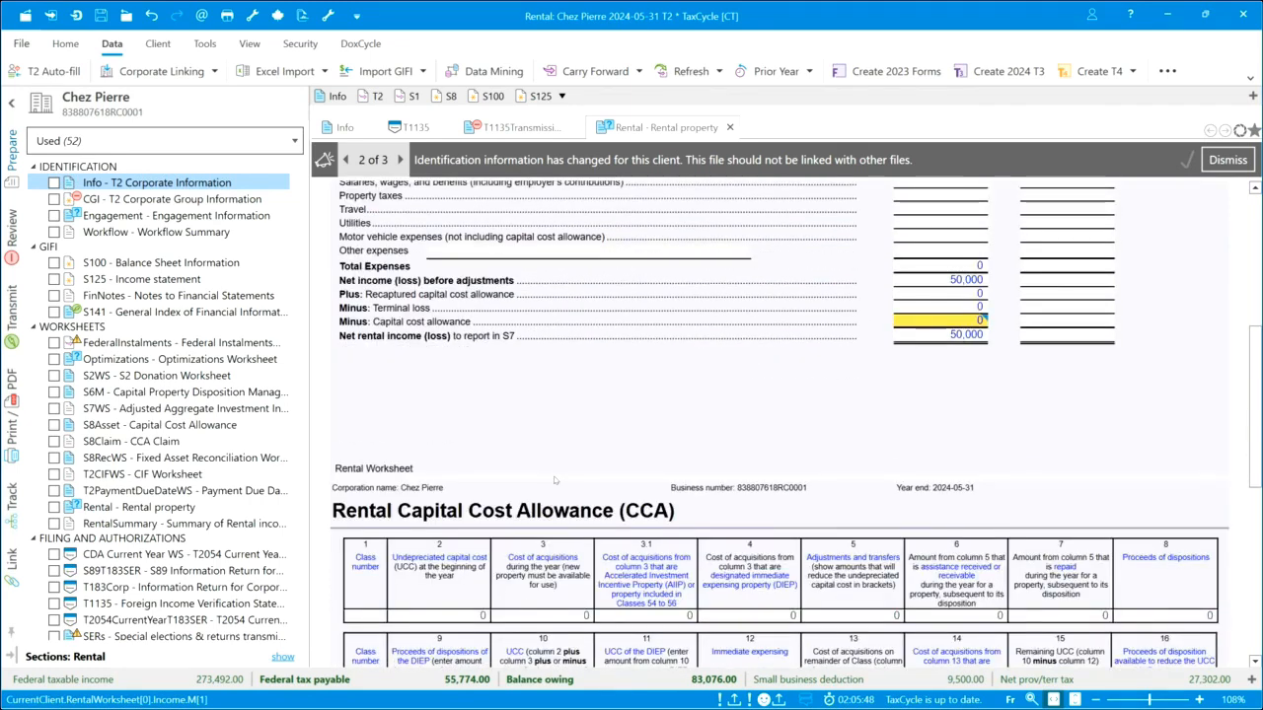
pyautogui.scroll(-2, 554, 480)
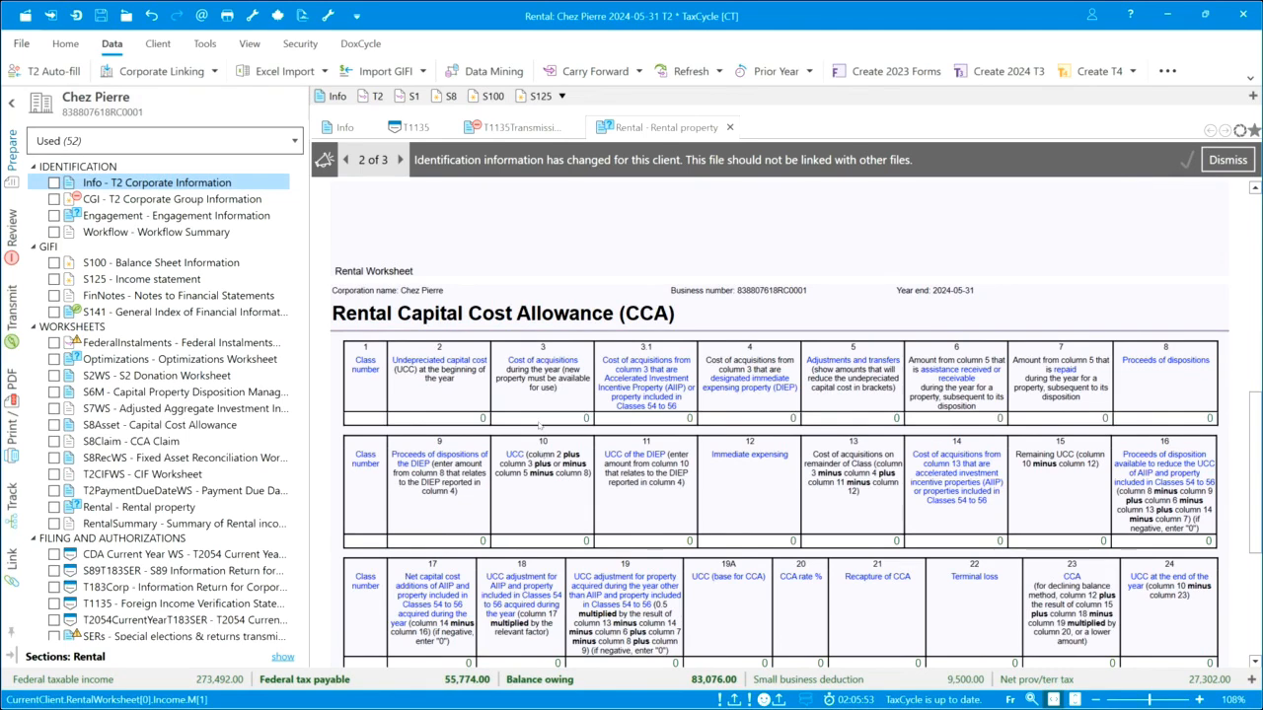
pyautogui.click(181, 424)
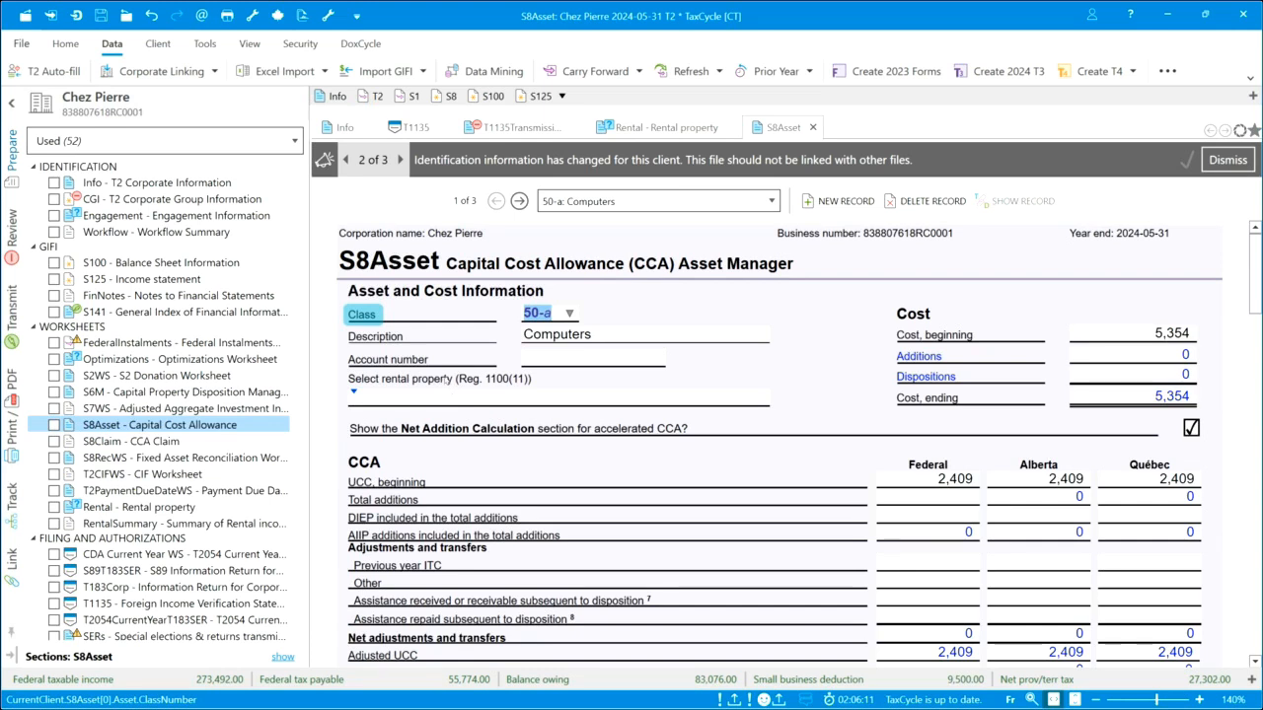
pyautogui.click(760, 399)
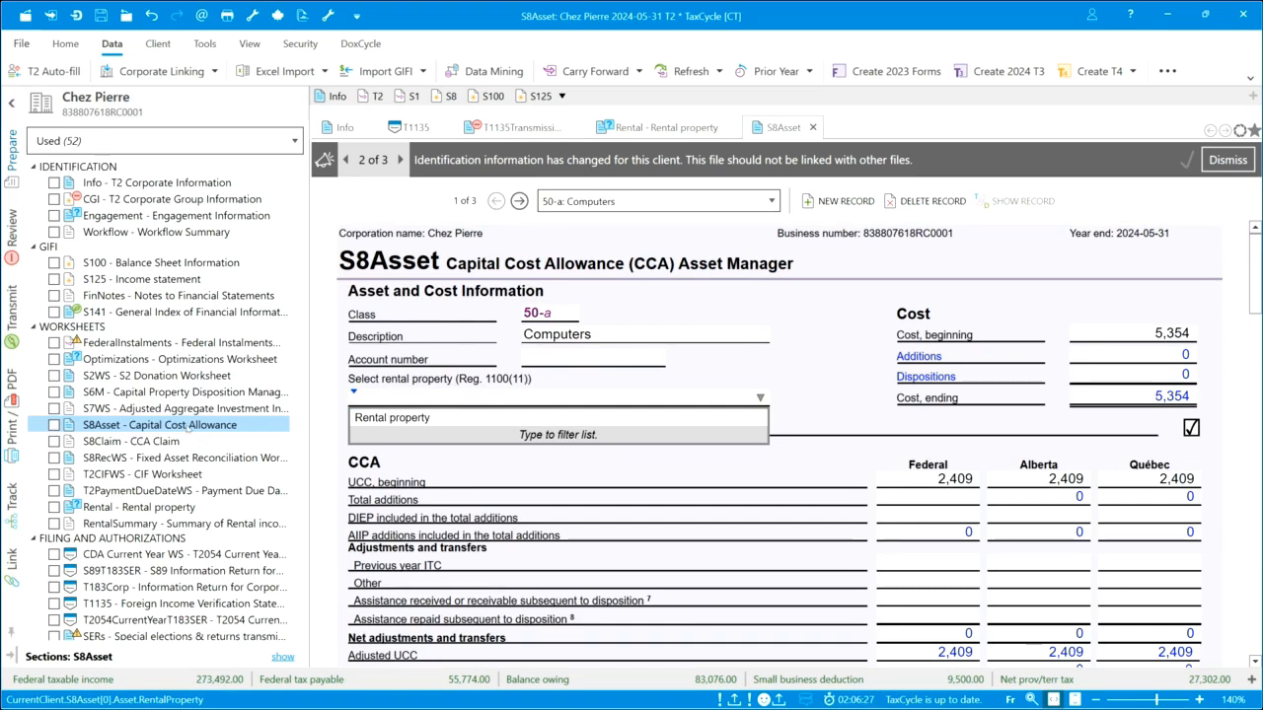
pyautogui.click(187, 426)
# Go back to the Rental worksheet, and open the RentalSummary form
pyautogui.click(158, 507)
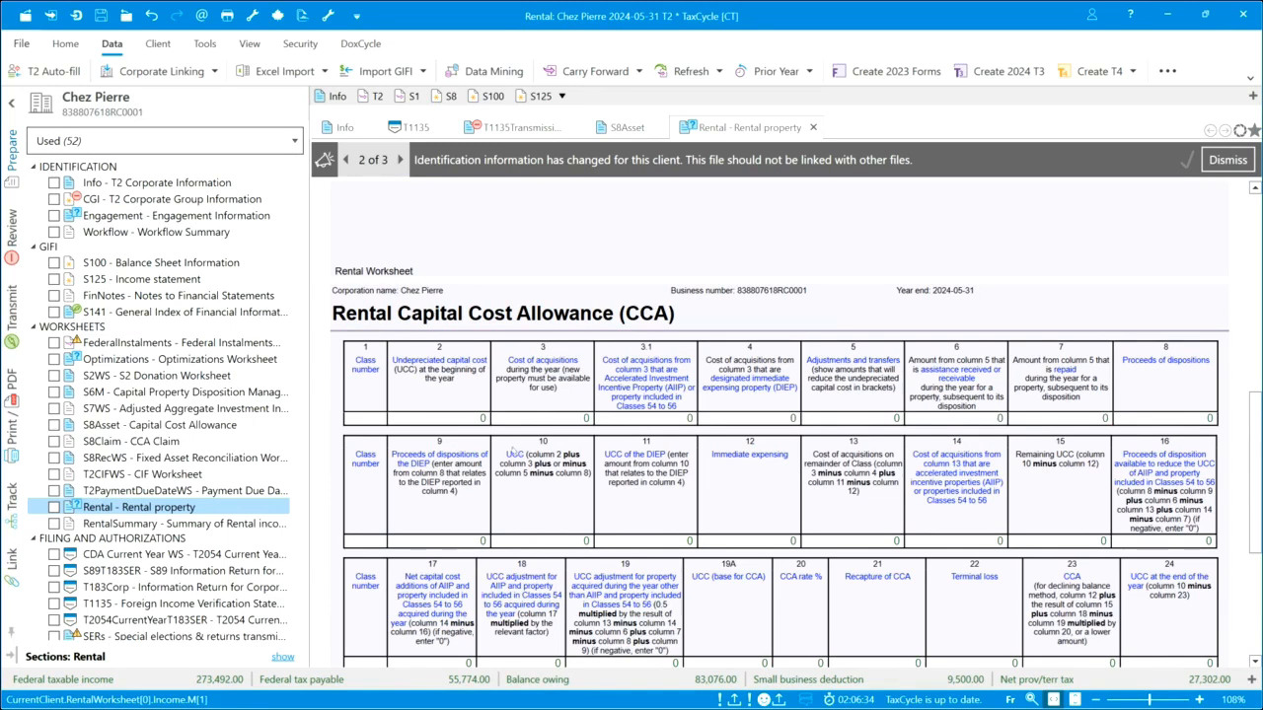
pyautogui.click(281, 524)
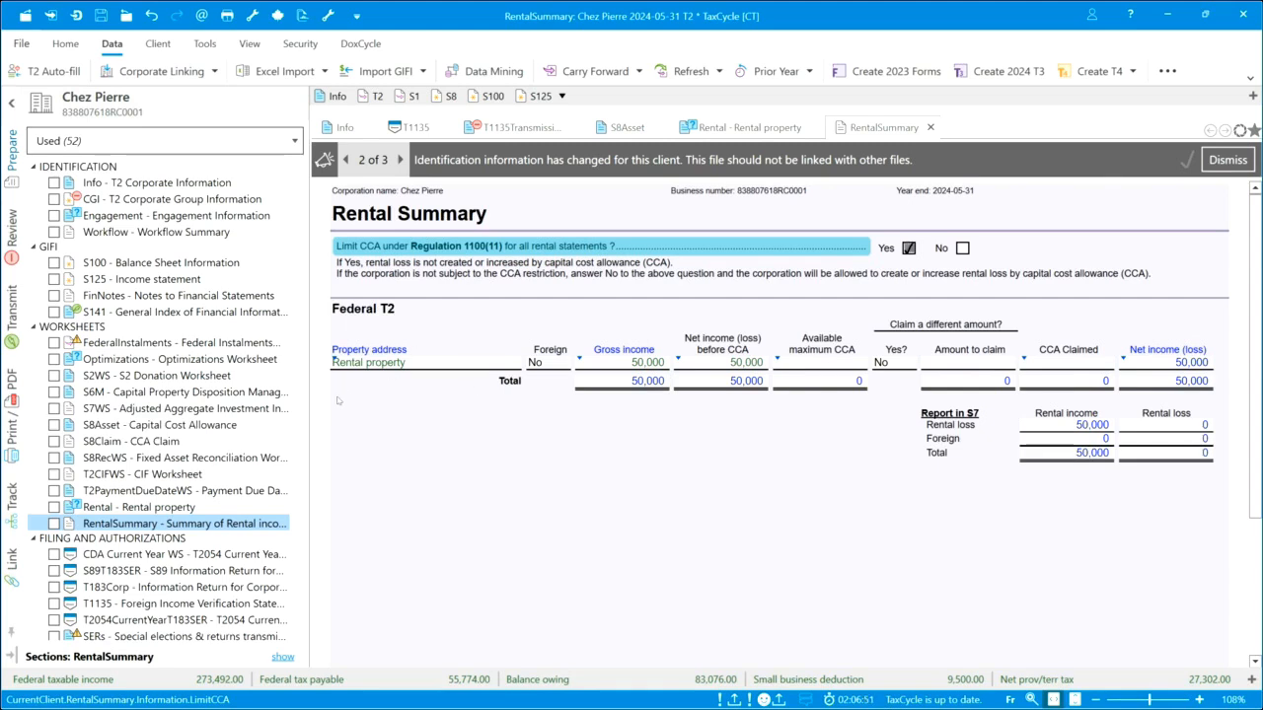
# Search the forms for S7, and open Schedule 7 at its investment income amounts
pyautogui.scroll(-1, 108, 508)
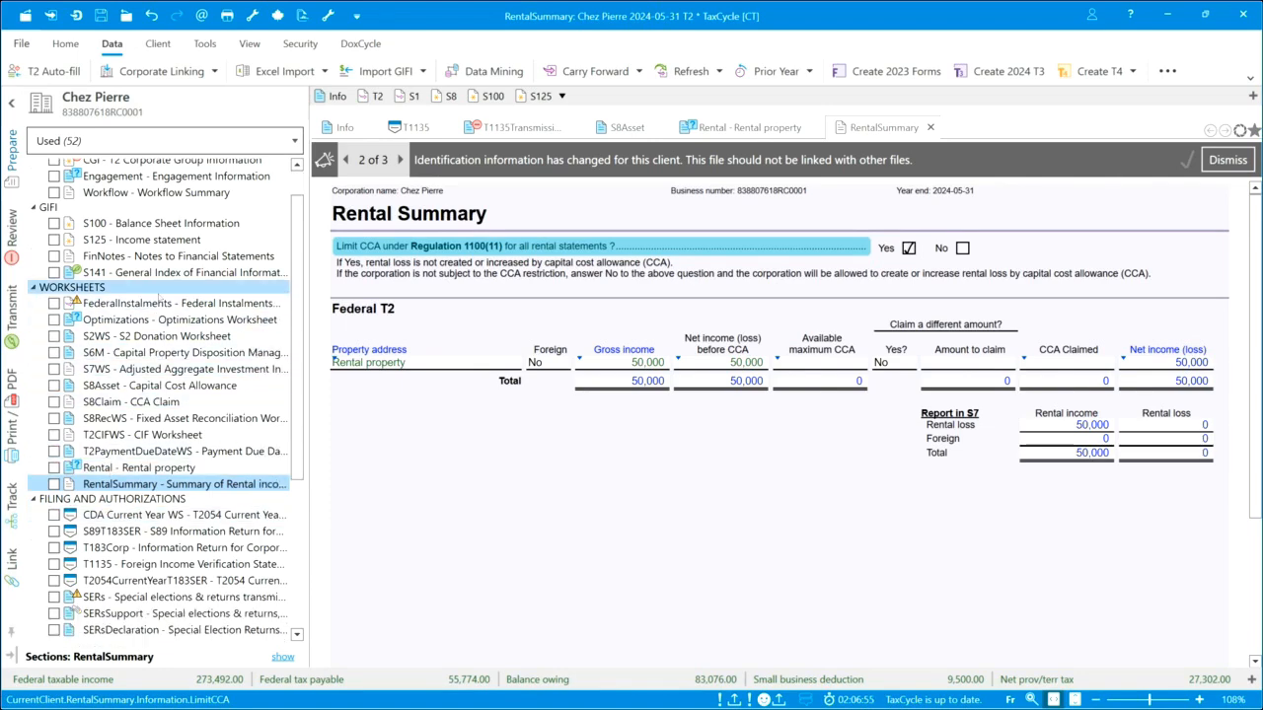
pyautogui.hotkey('ctrl', 'f')
pyautogui.write('S7')
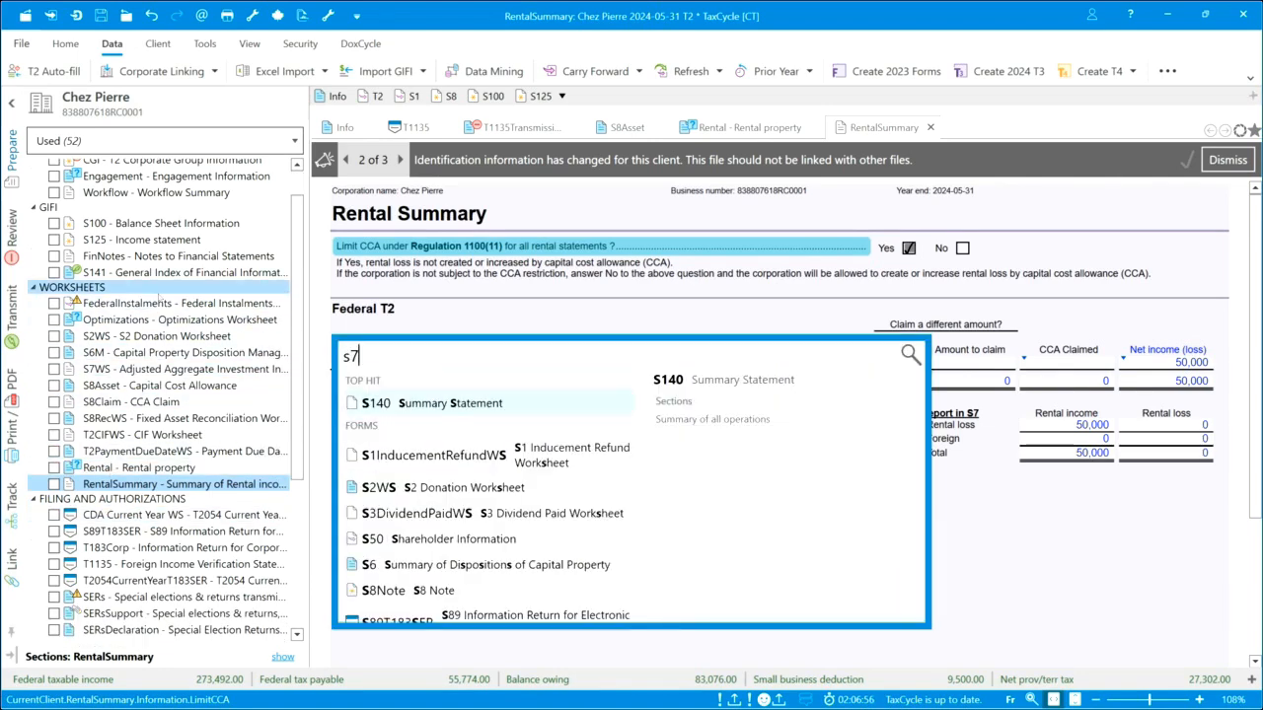
pyautogui.press('Escape')
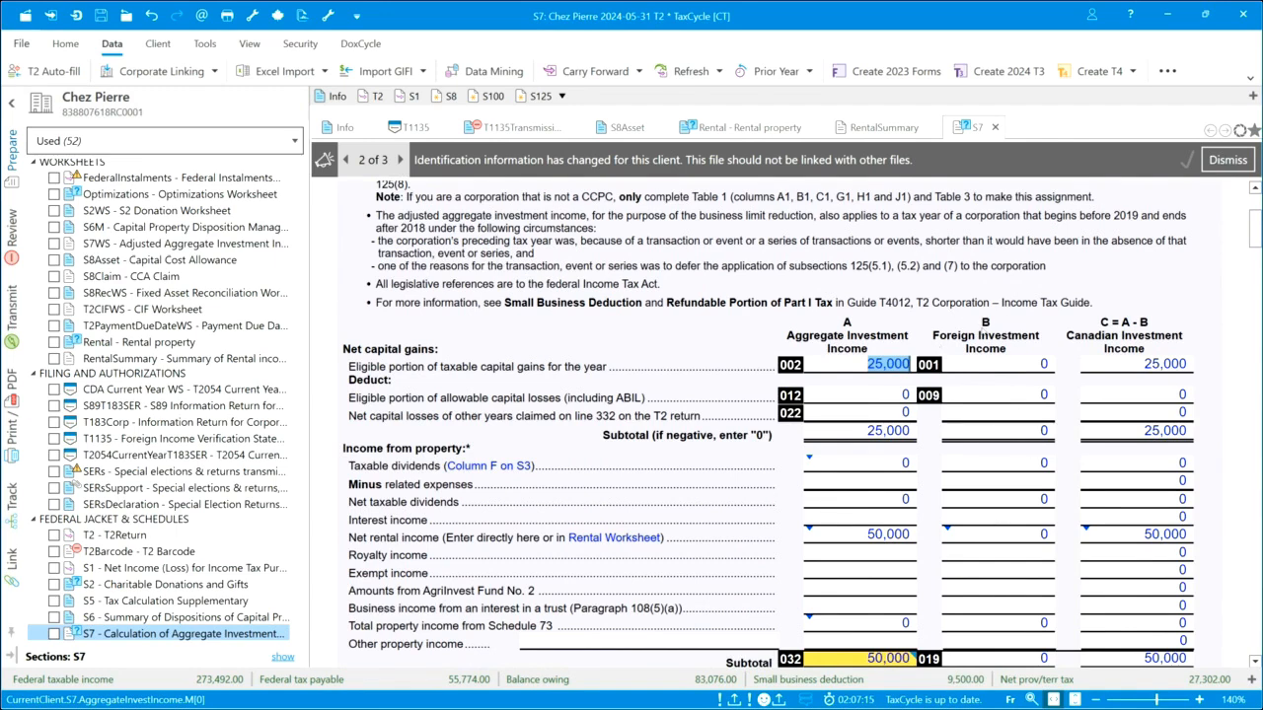
# On Schedule 7, enter interest income of 1,000 as aggregate investment income and 500 as foreign investment income
pyautogui.click(886, 519)
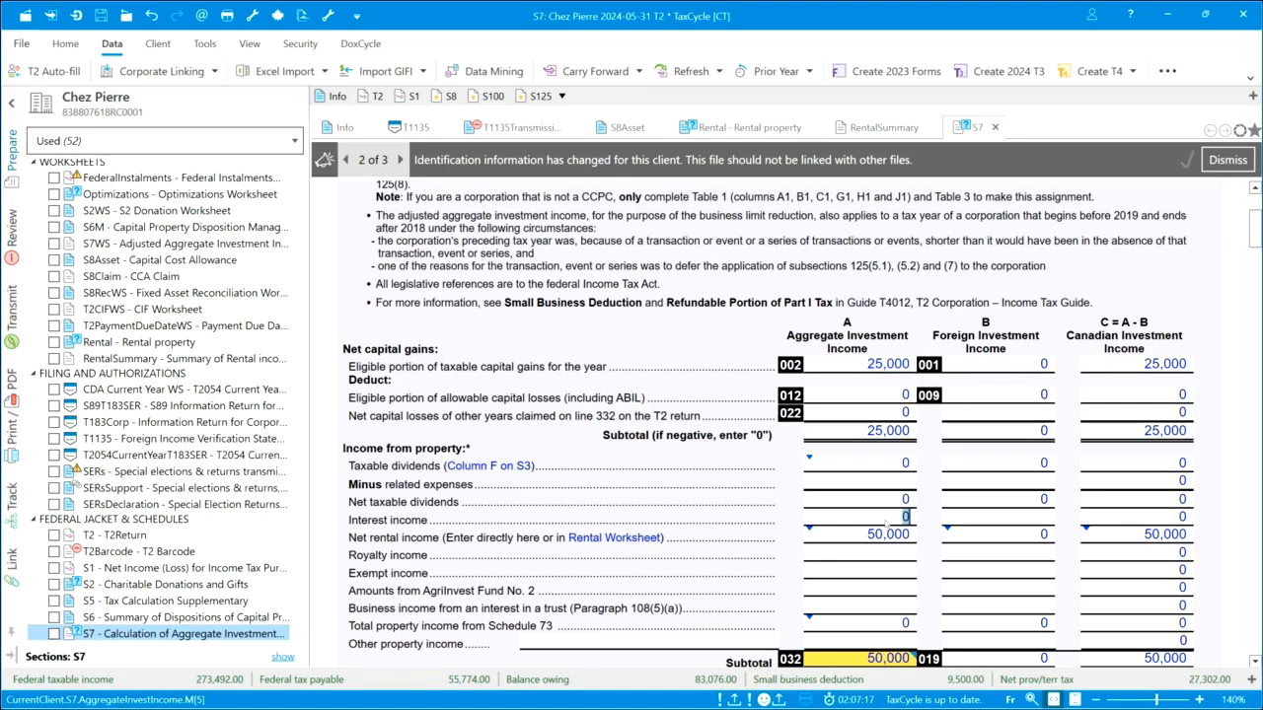
pyautogui.write('1000')
pyautogui.press('Tab')
pyautogui.write('500')
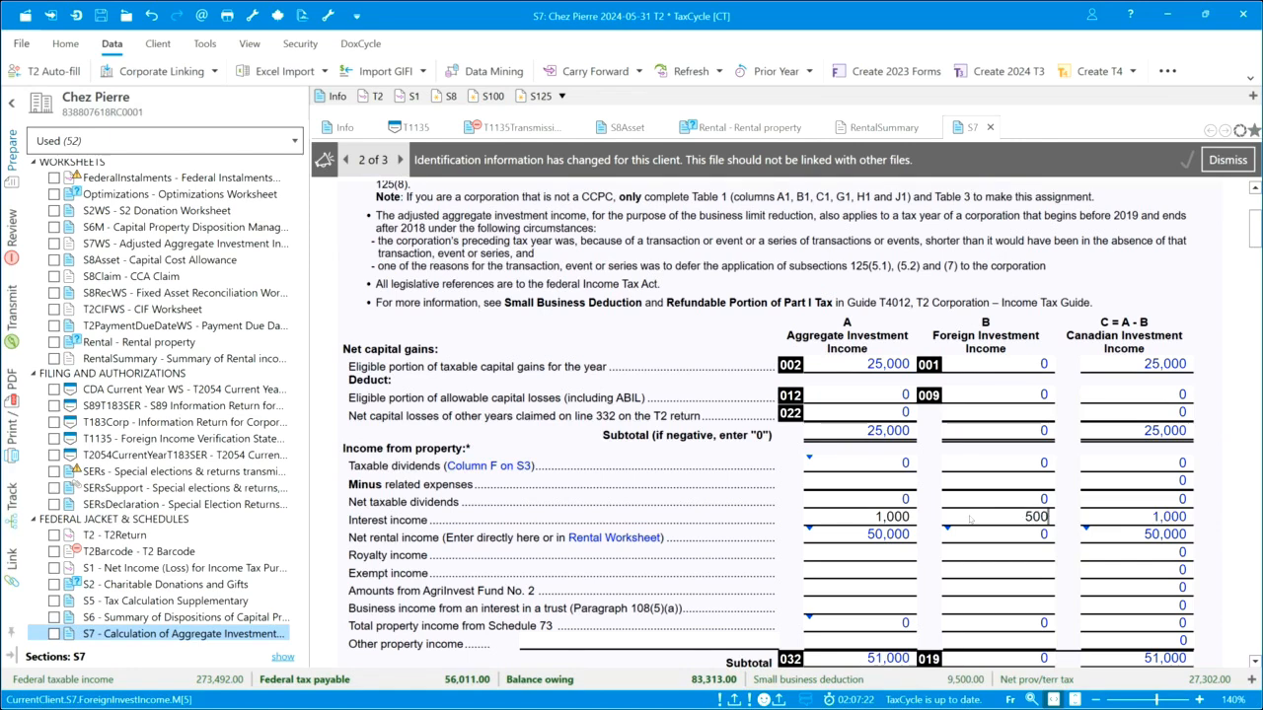
pyautogui.press('Tab')
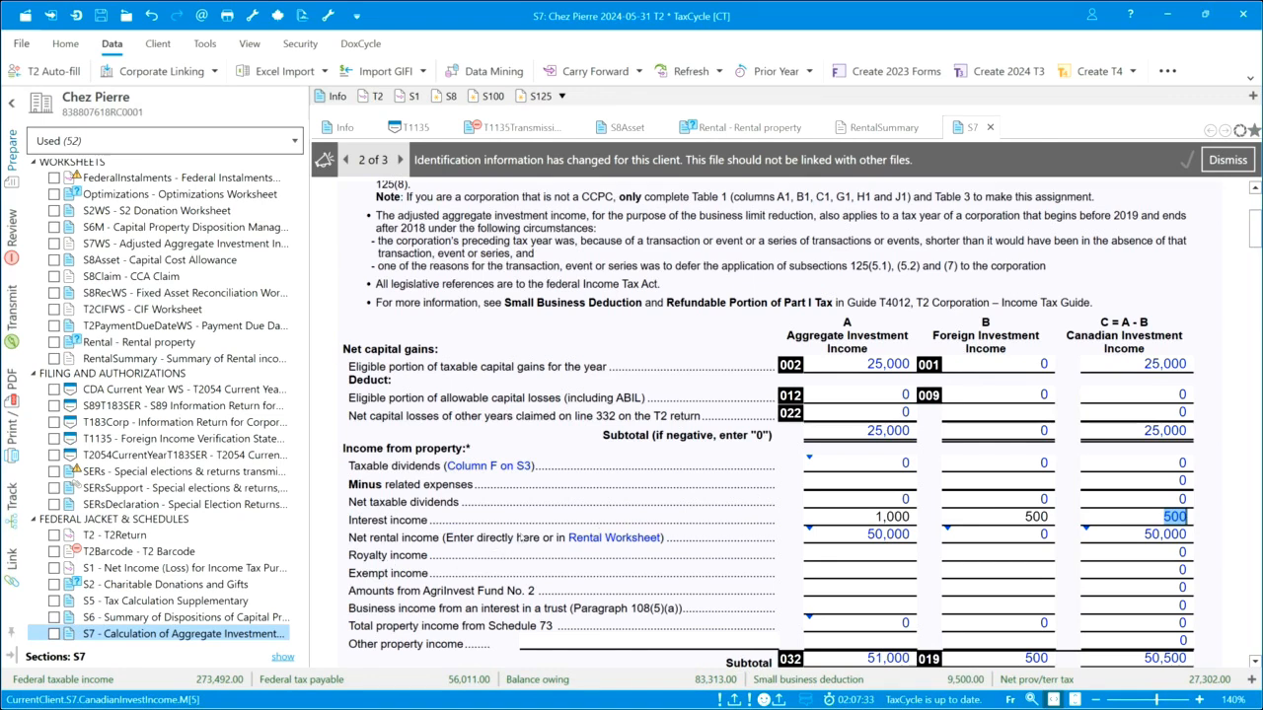
# Examine Schedule 7's aggregate, adjusted aggregate and foreign investment income parts, and the specified partnership income tables
pyautogui.scroll(-5, 521, 538)
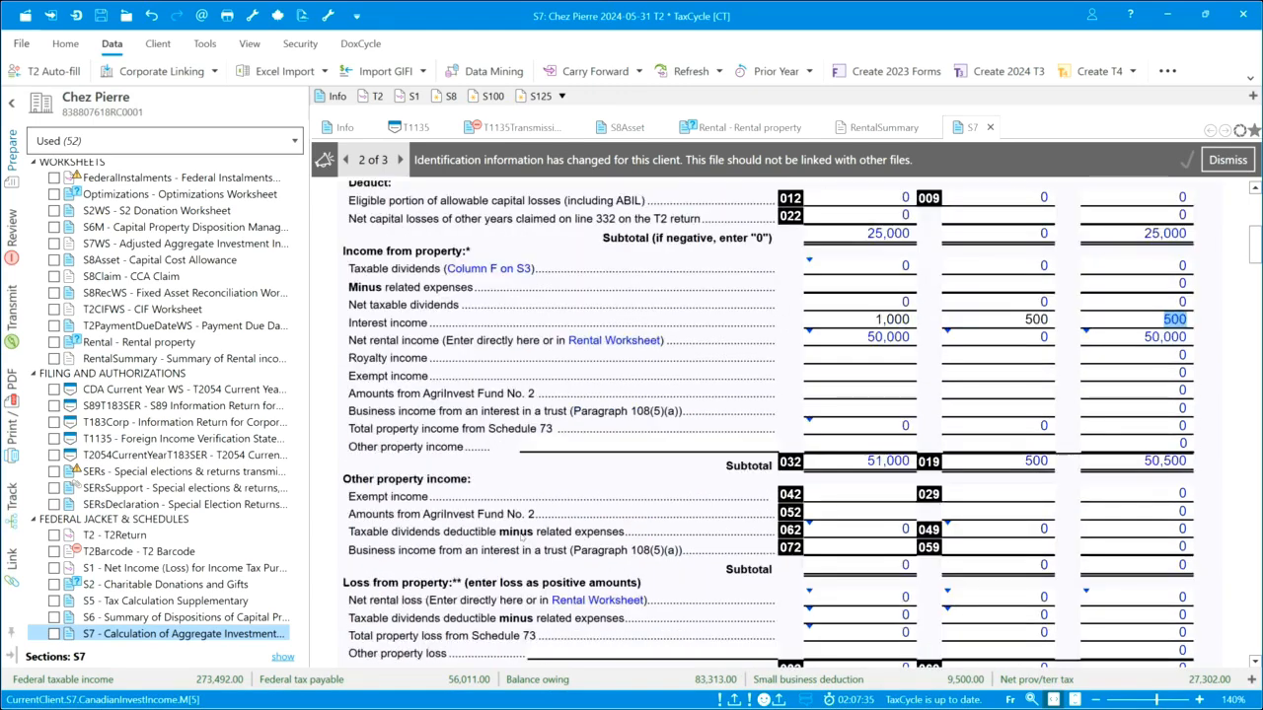
pyautogui.scroll(-6, 521, 538)
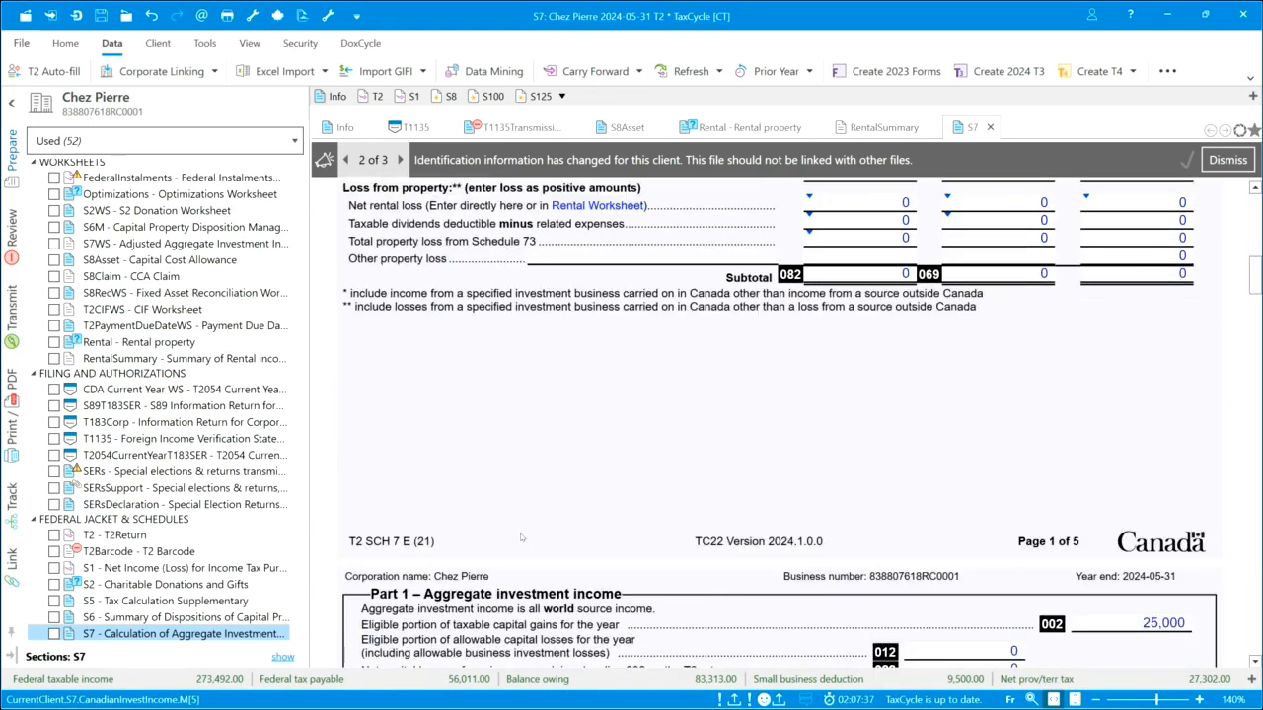
pyautogui.scroll(-5, 521, 538)
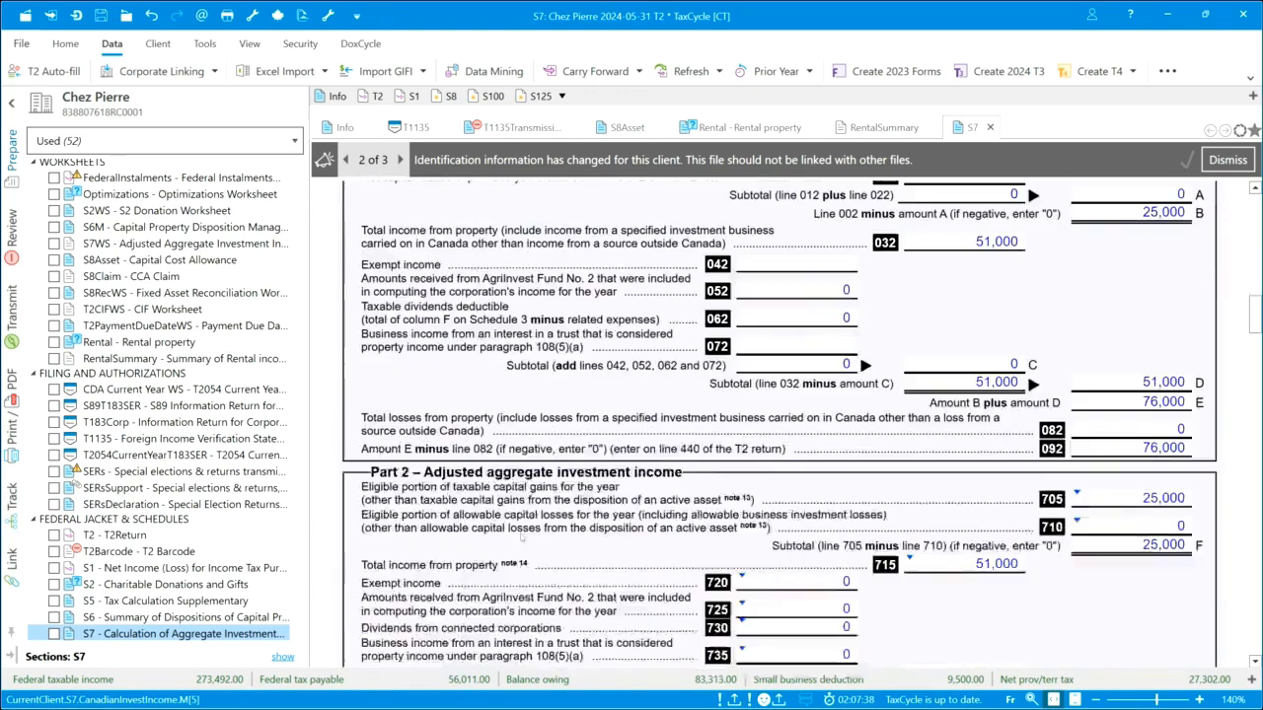
pyautogui.scroll(-5, 522, 537)
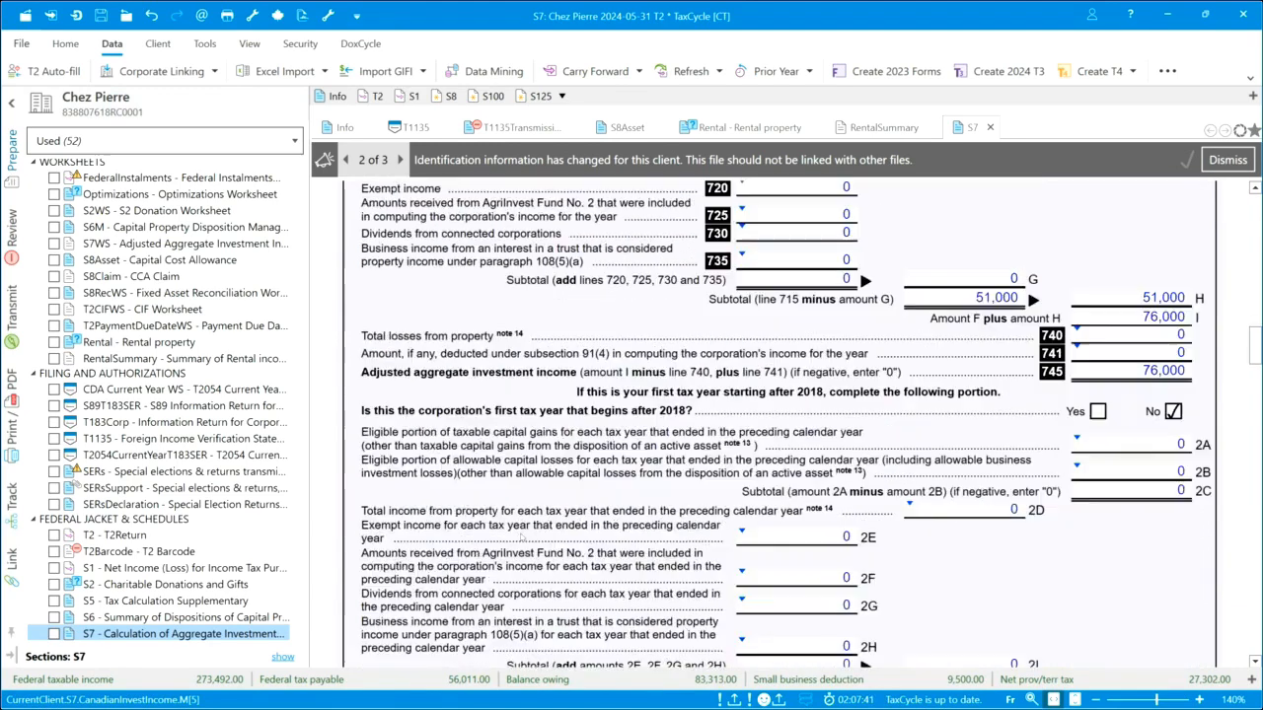
pyautogui.scroll(-7, 521, 538)
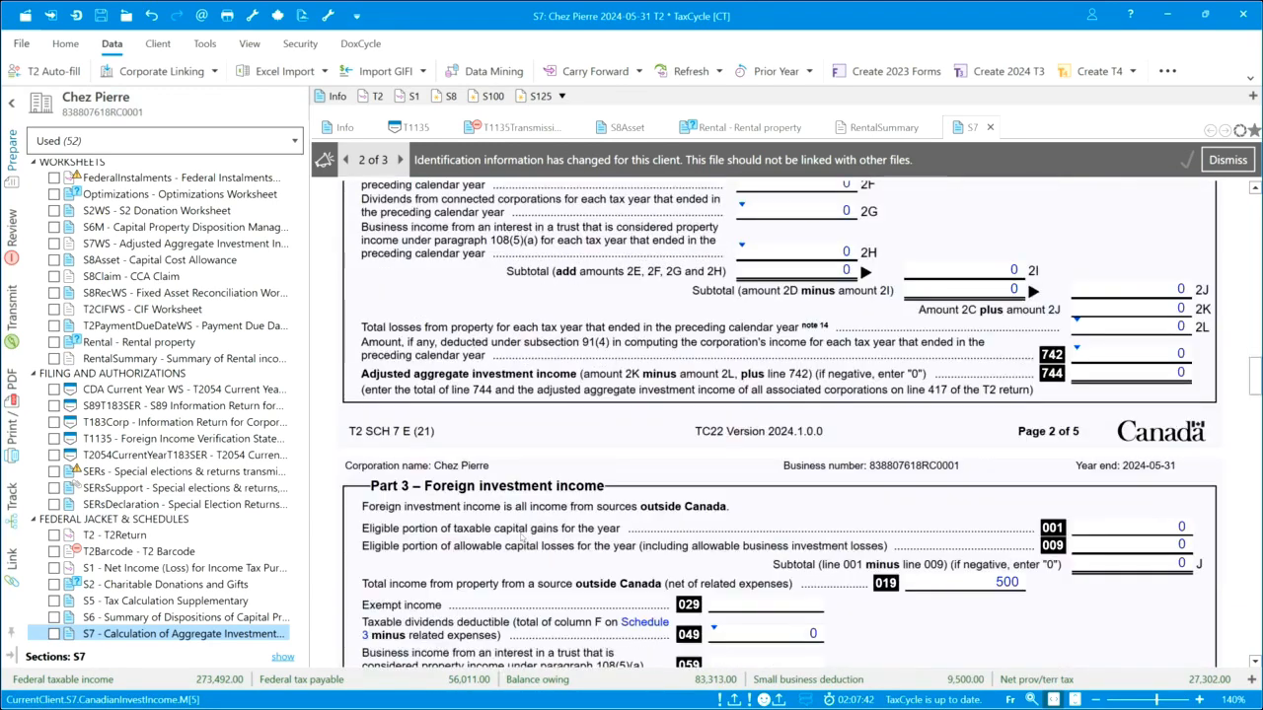
pyautogui.scroll(-1, 520, 538)
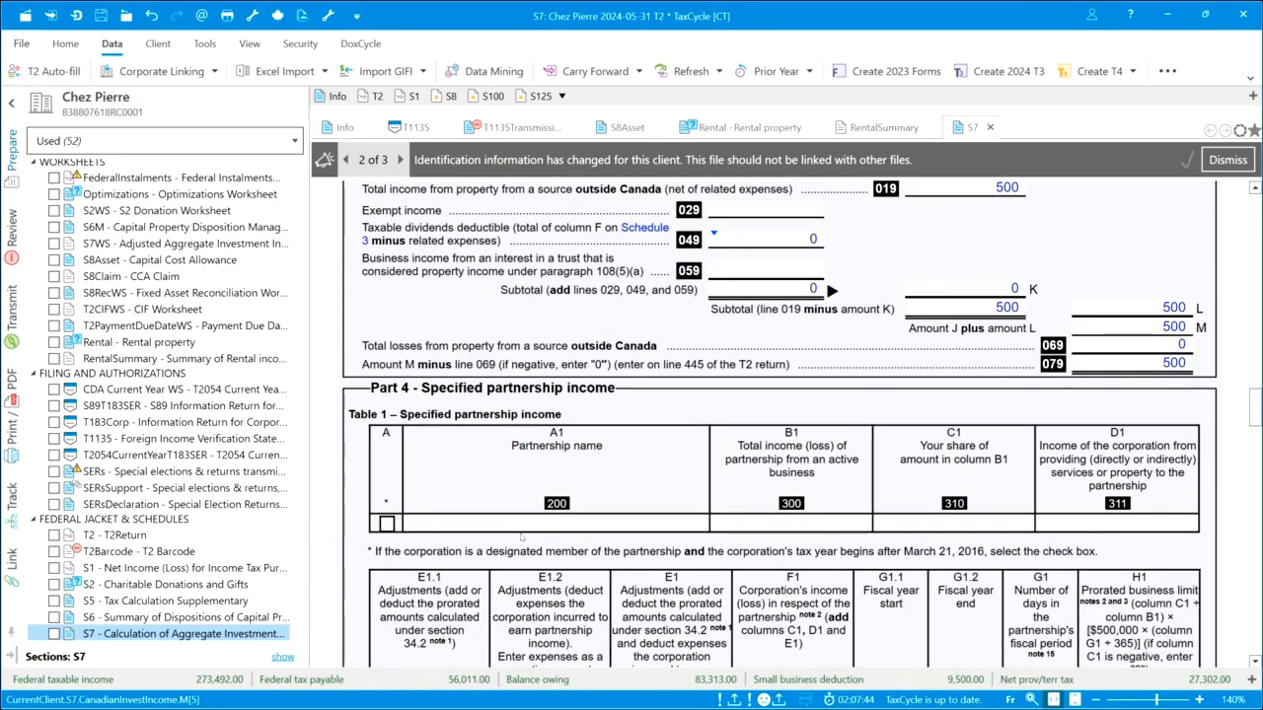
pyautogui.scroll(-1, 521, 538)
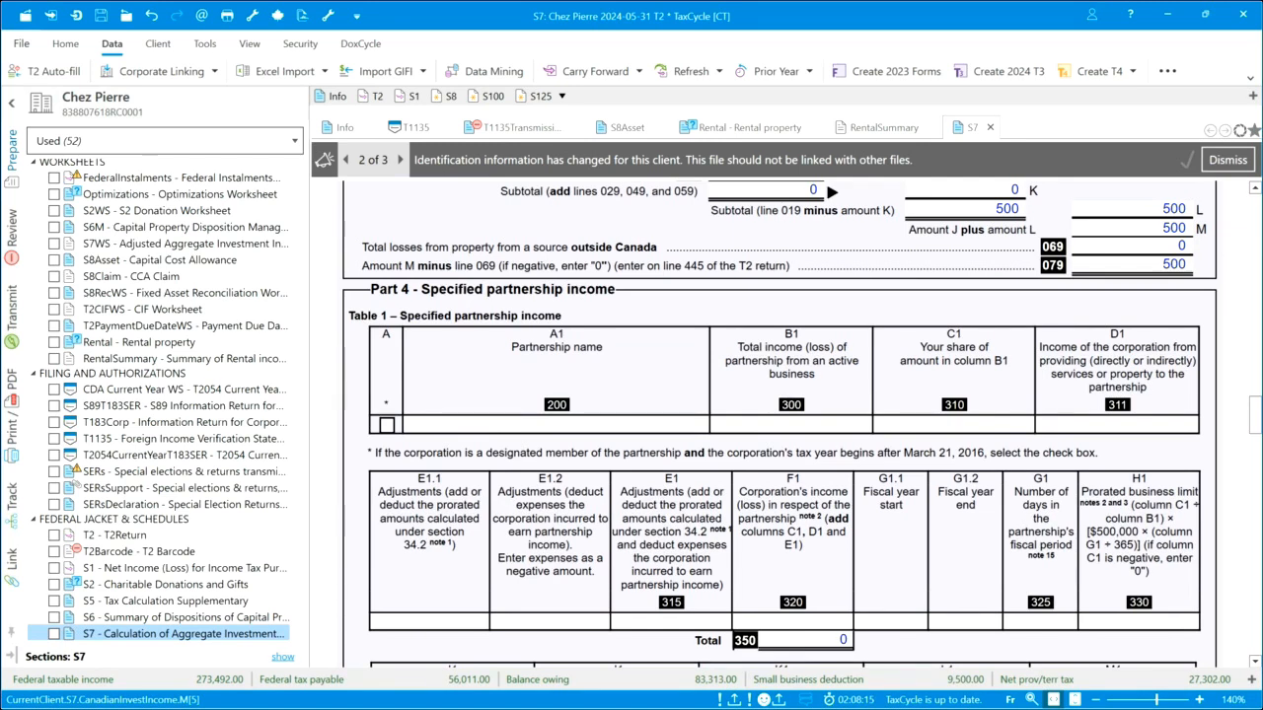
# Open the return file My Small Farm 20191231.2024T2 from the 2024-06 T2 Basics folder
pyautogui.click(18, 46)
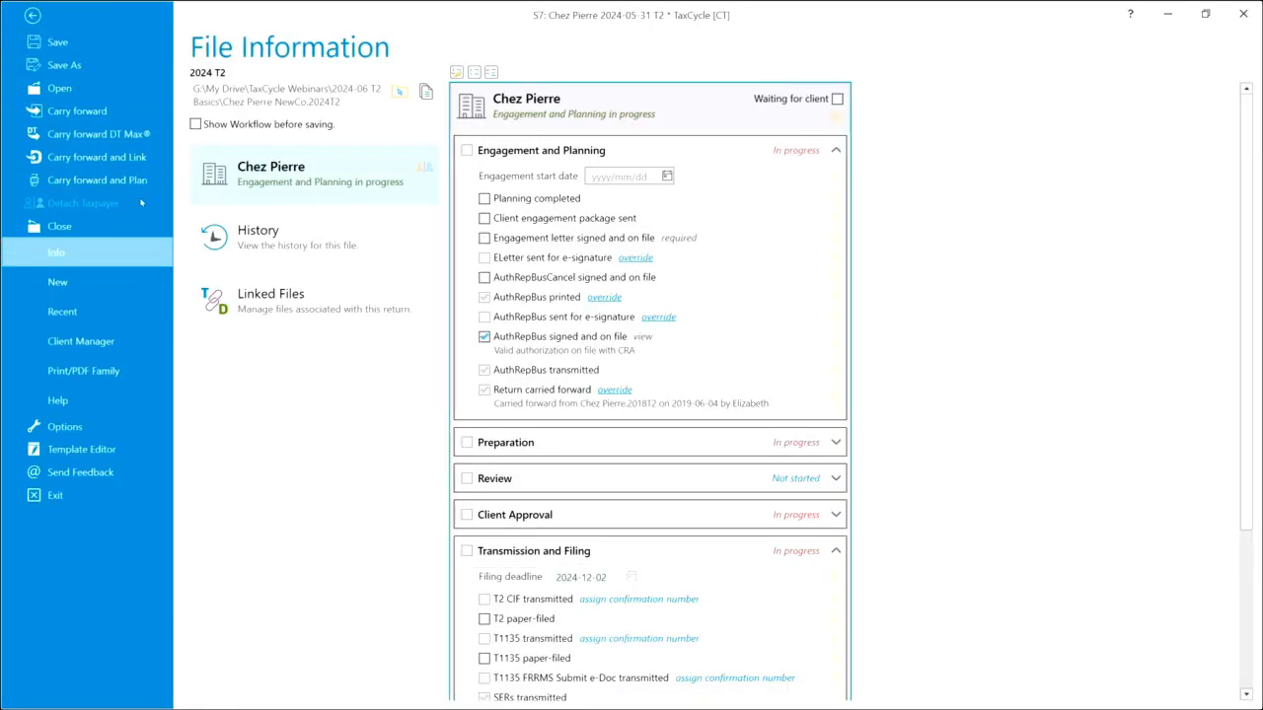
pyautogui.click(59, 87)
pyautogui.click(223, 180)
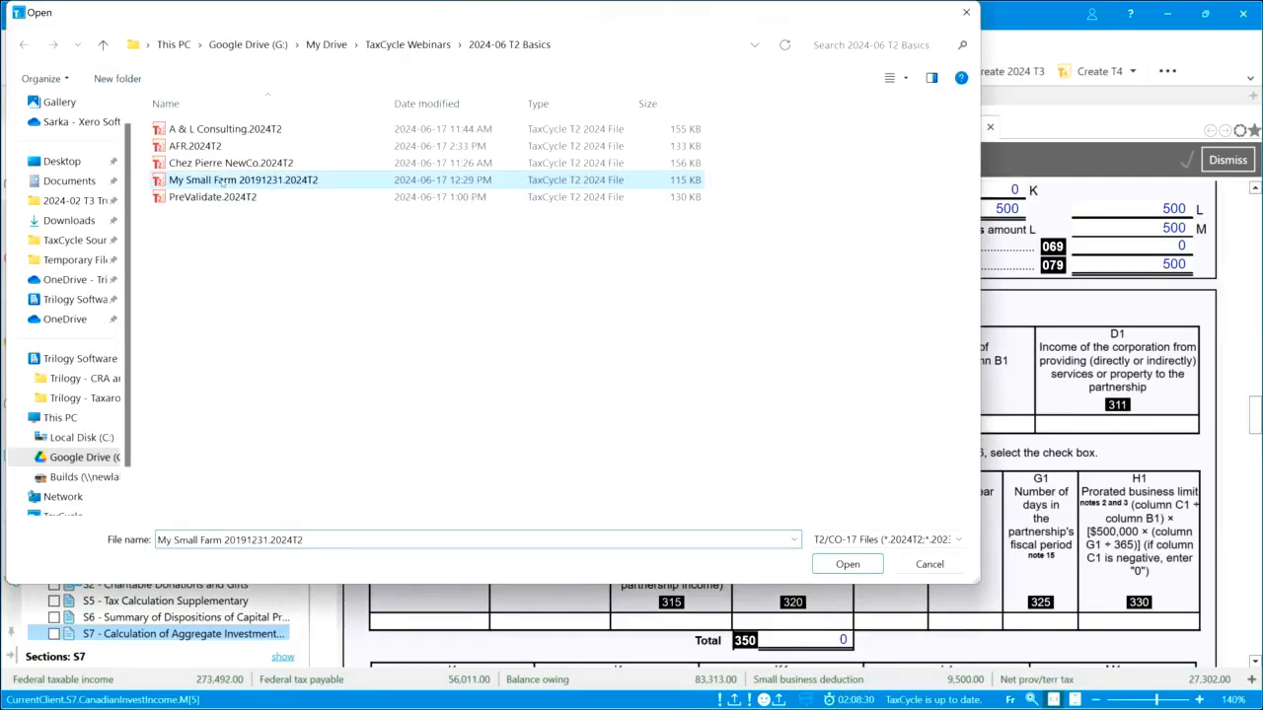
pyautogui.doubleClick(223, 180)
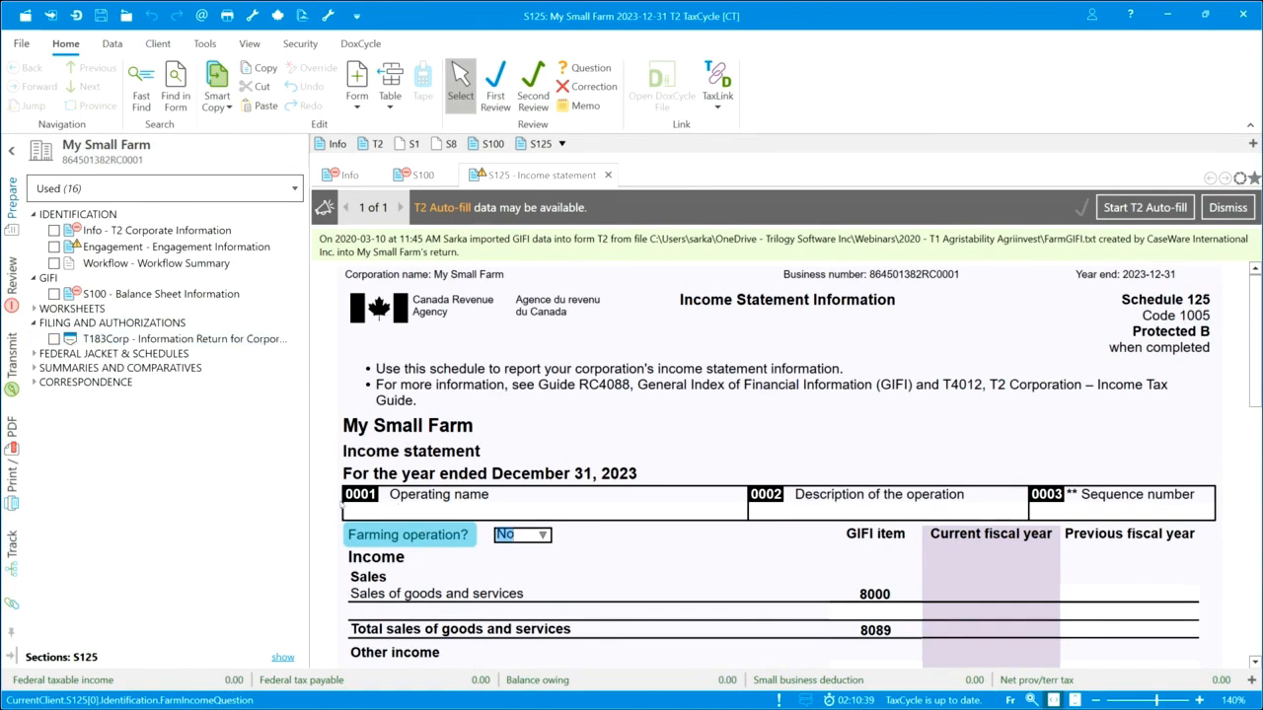
# Set Farming operation to Yes on the S125 income statement, and go to its Farming operation section
pyautogui.click(542, 535)
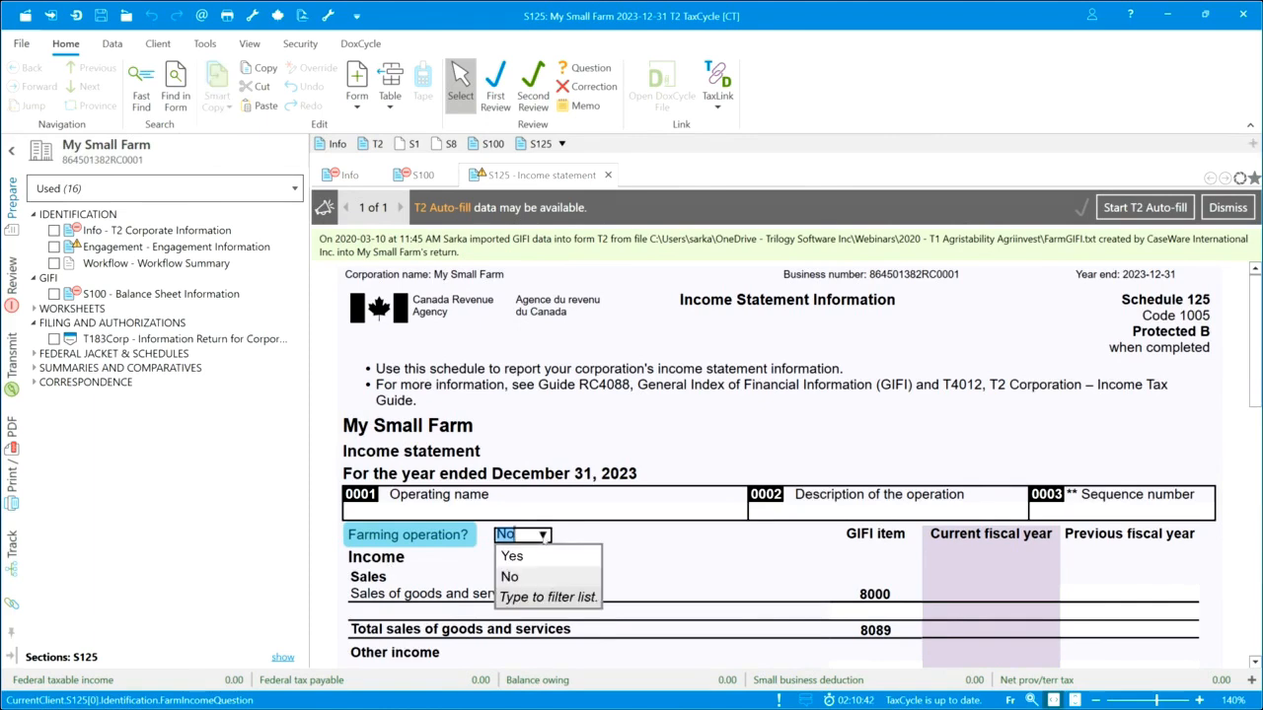
pyautogui.click(531, 556)
pyautogui.scroll(-3, 718, 532)
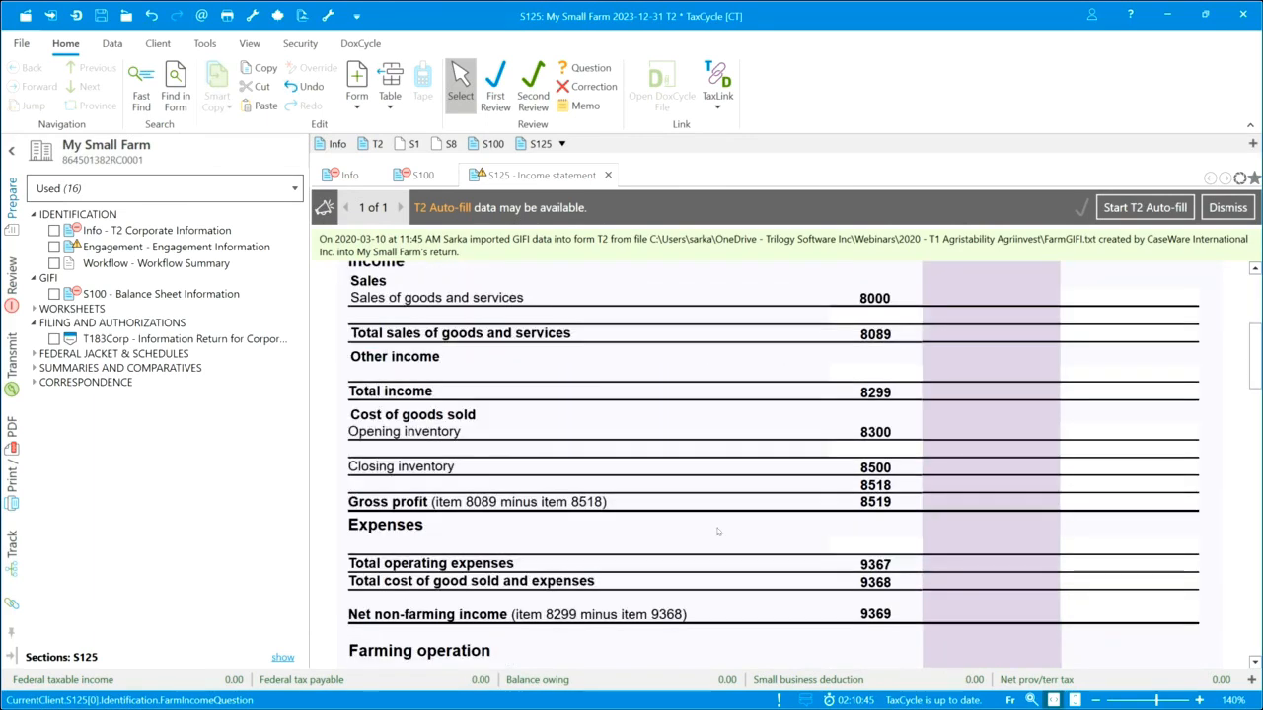
# Add Maple products, code 9521, to the S125 farming income with an amount of 50,000
pyautogui.scroll(-3, 718, 531)
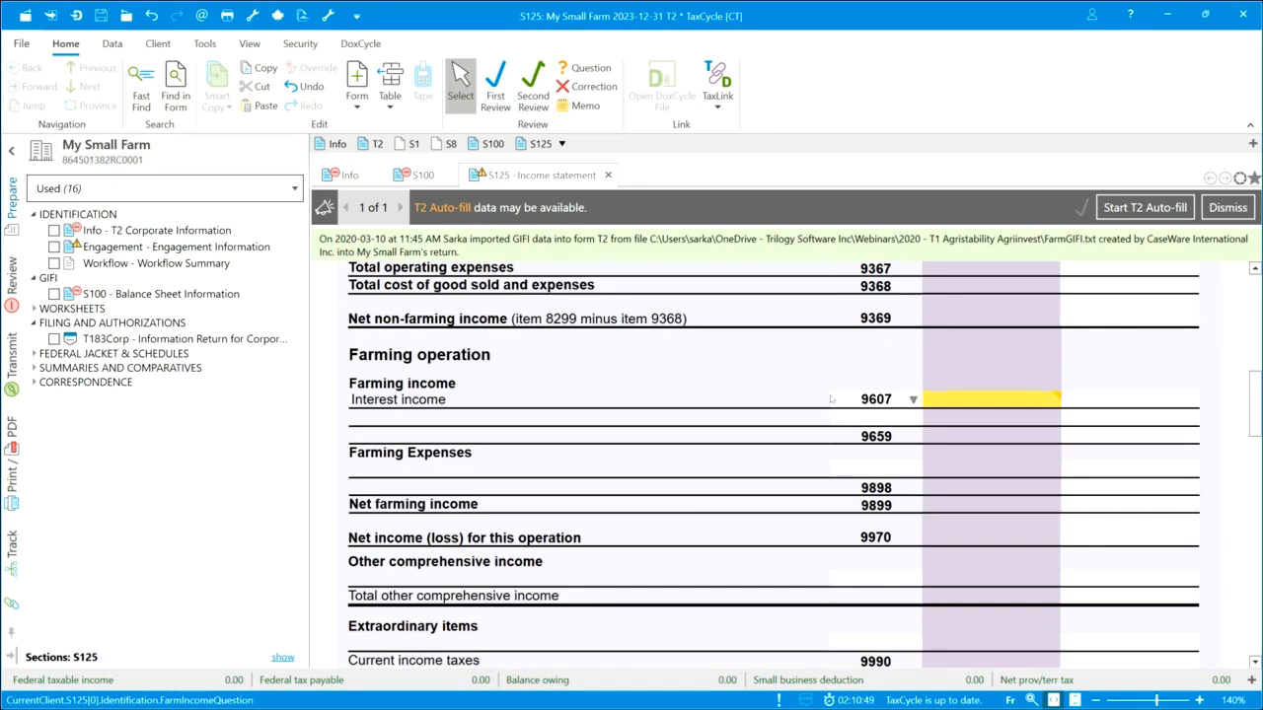
pyautogui.click(965, 402)
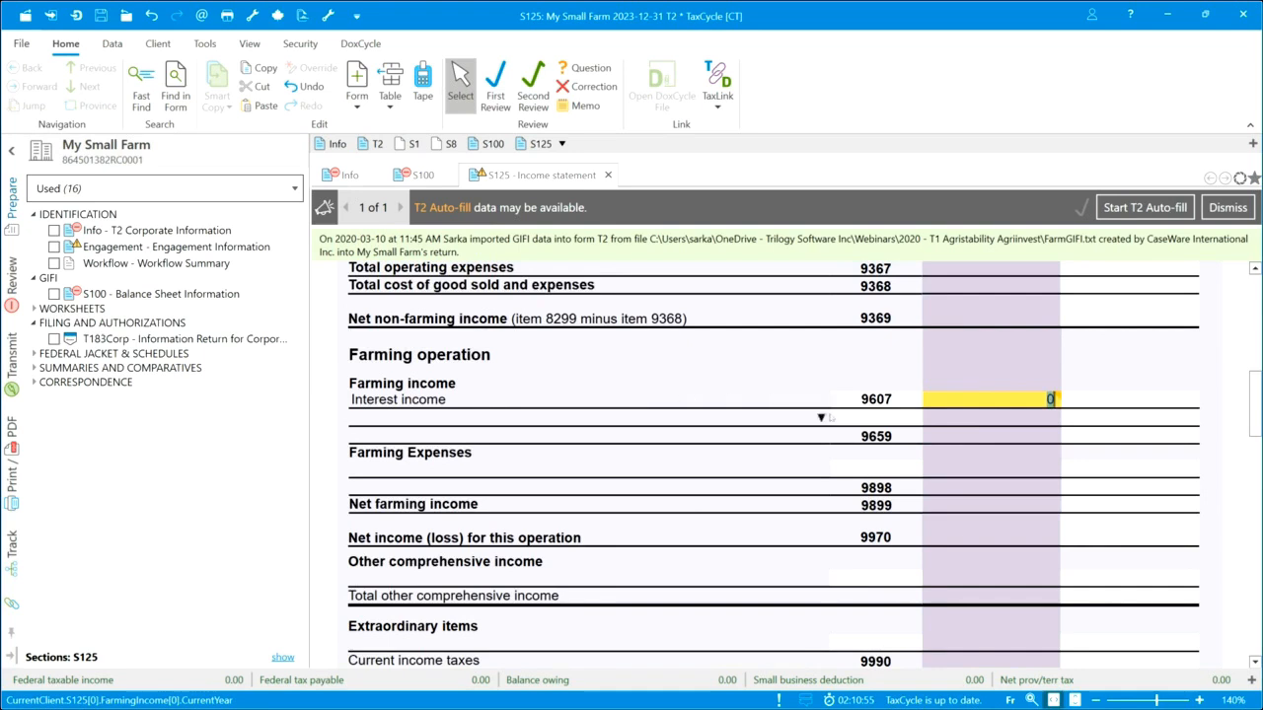
pyautogui.click(868, 418)
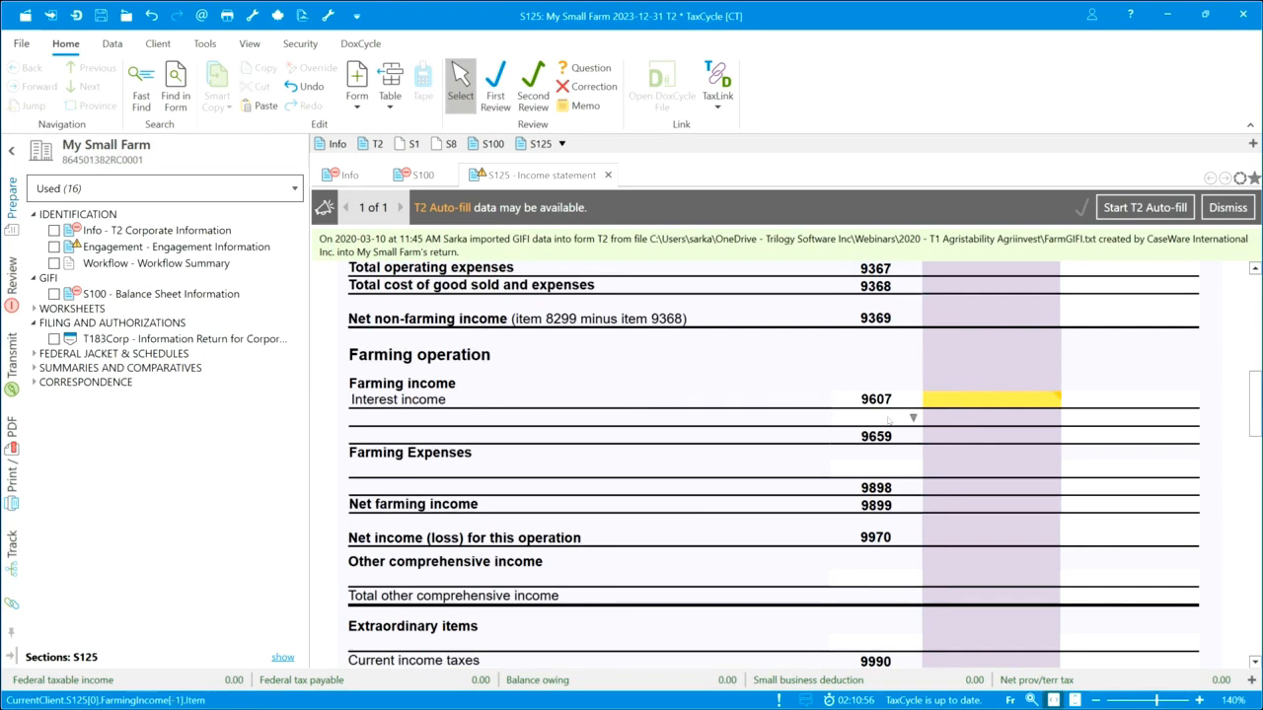
pyautogui.write('ma')
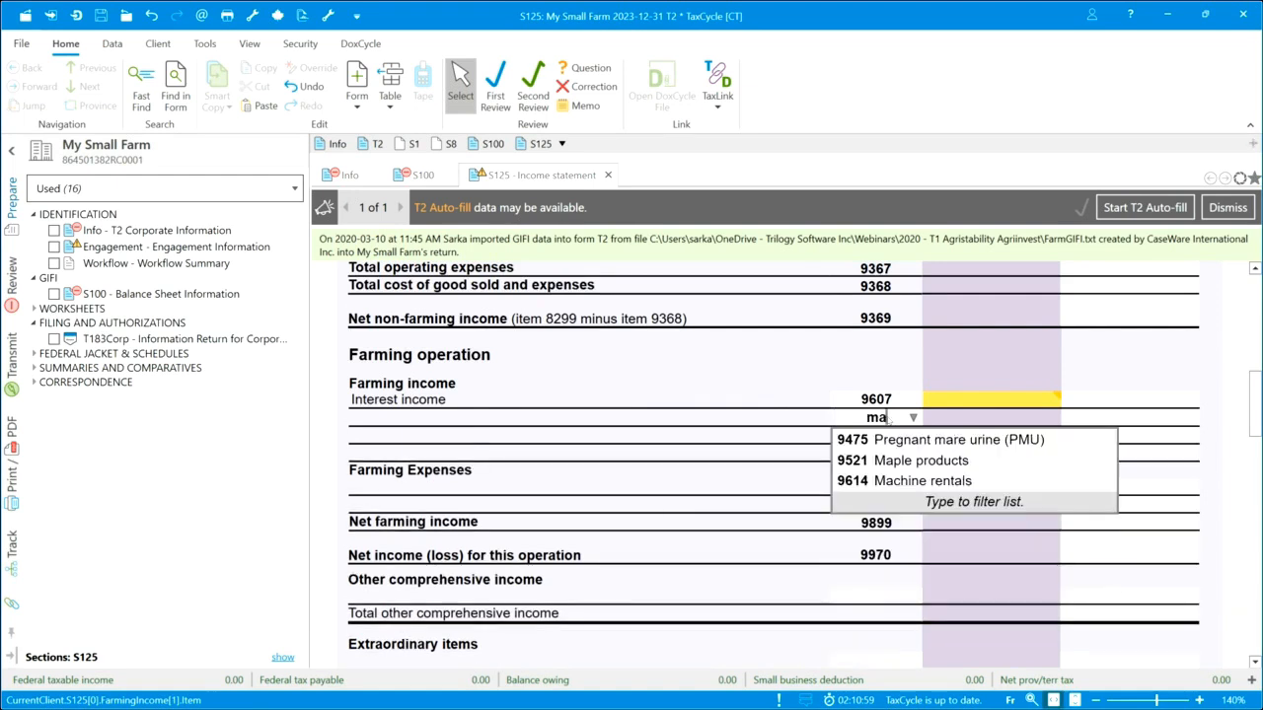
pyautogui.click(929, 462)
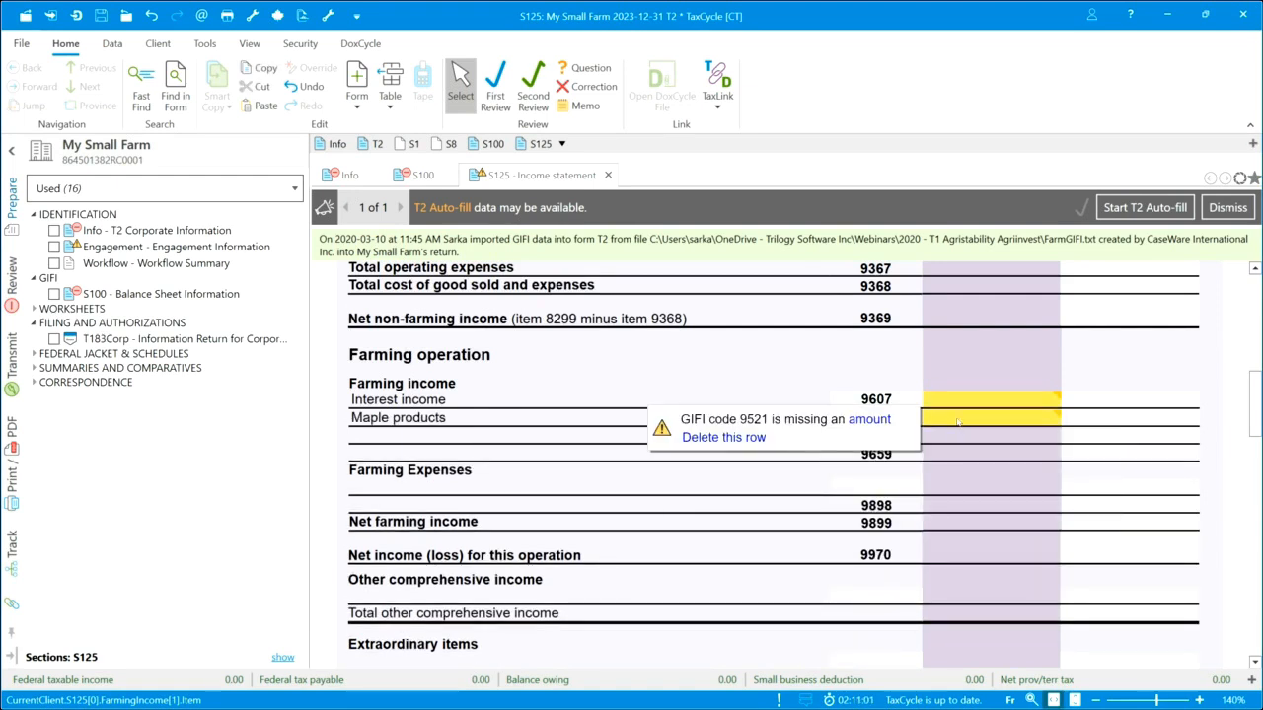
pyautogui.click(956, 422)
pyautogui.write('500000')
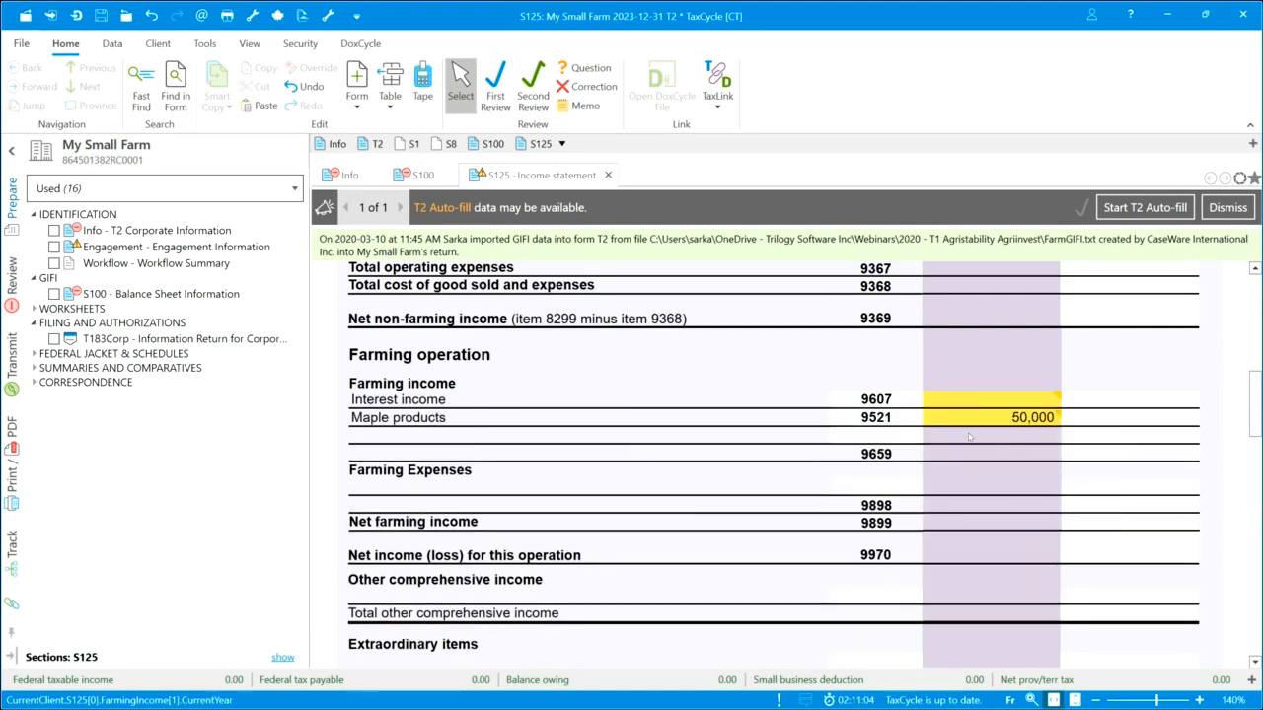
pyautogui.press('Return')
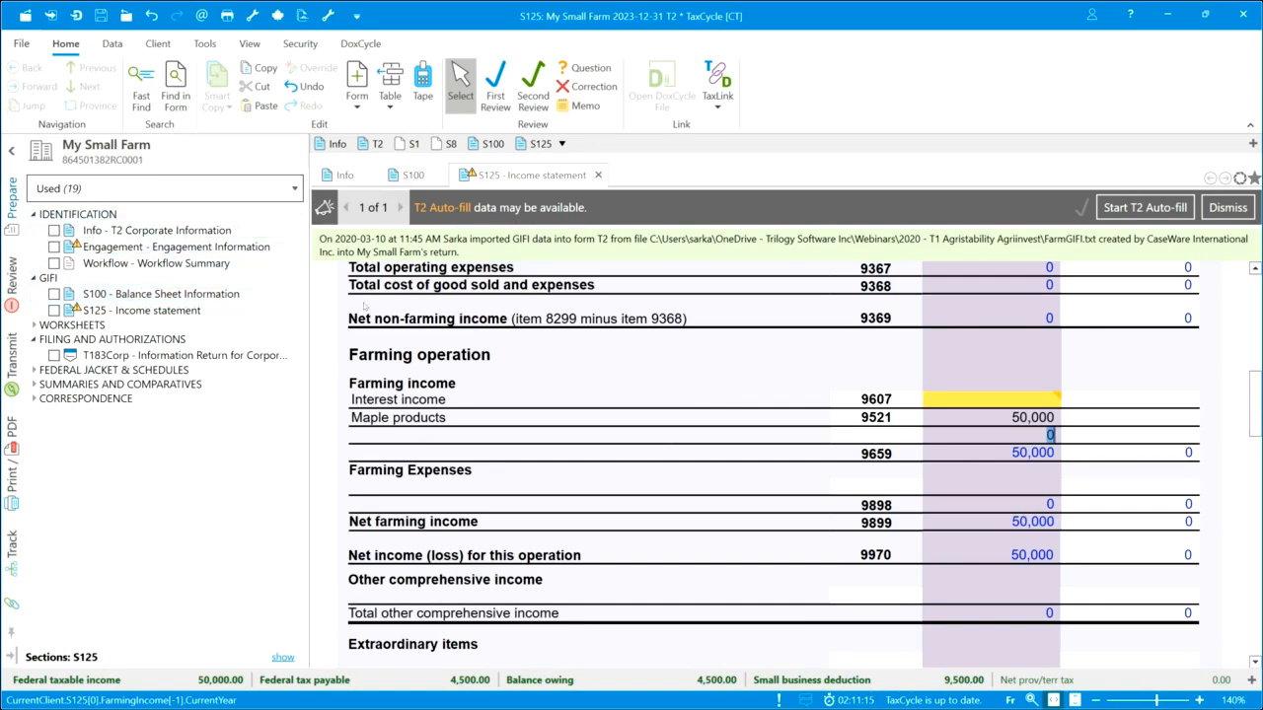
# Find the AGRI form with the search text "agr" and create a new AGRI form for the farm
pyautogui.press('F4')
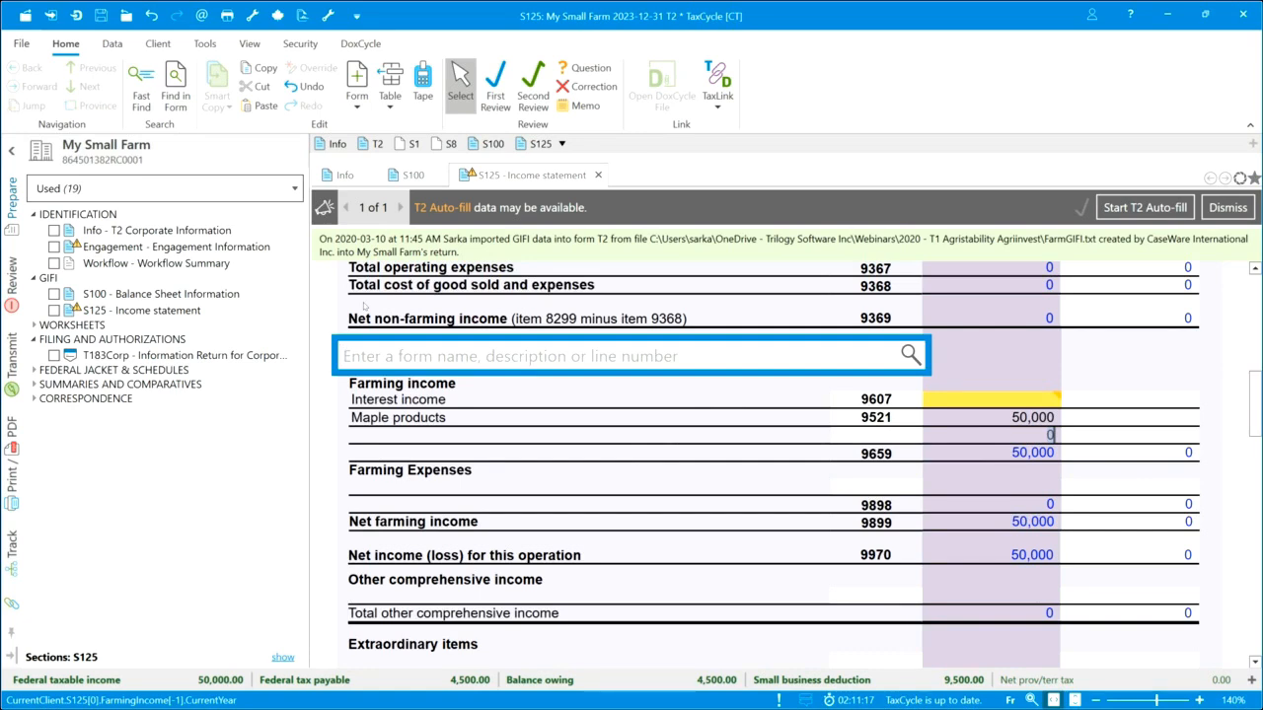
pyautogui.write('agr')
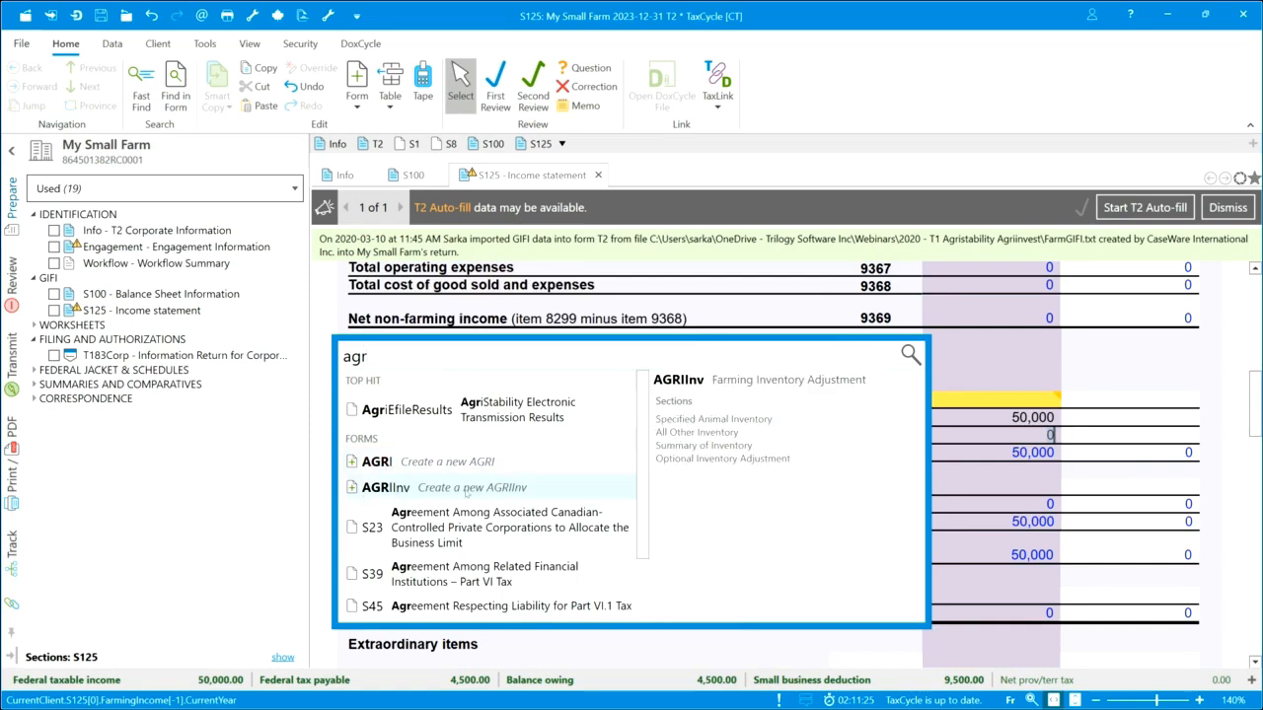
pyautogui.click(378, 463)
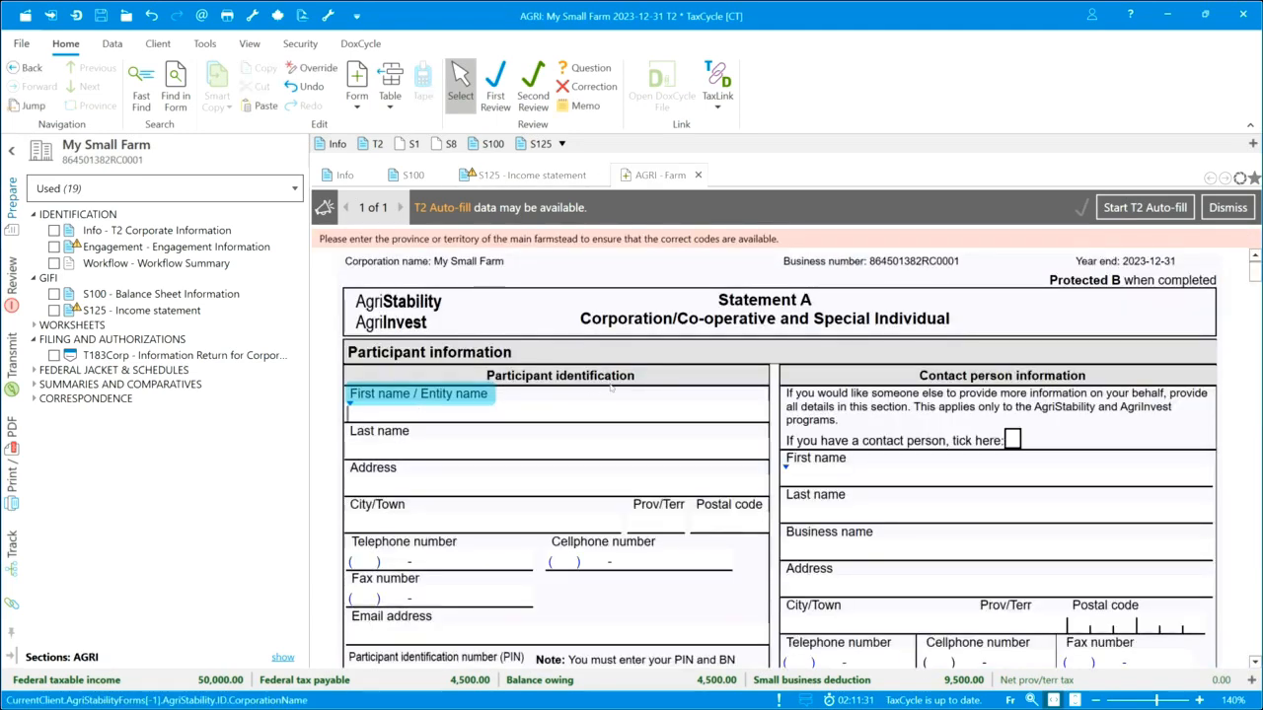
# Enter the participant identification number (PIN) on the AGRI form's participant information, correcting its sixth digit
pyautogui.scroll(-2, 847, 472)
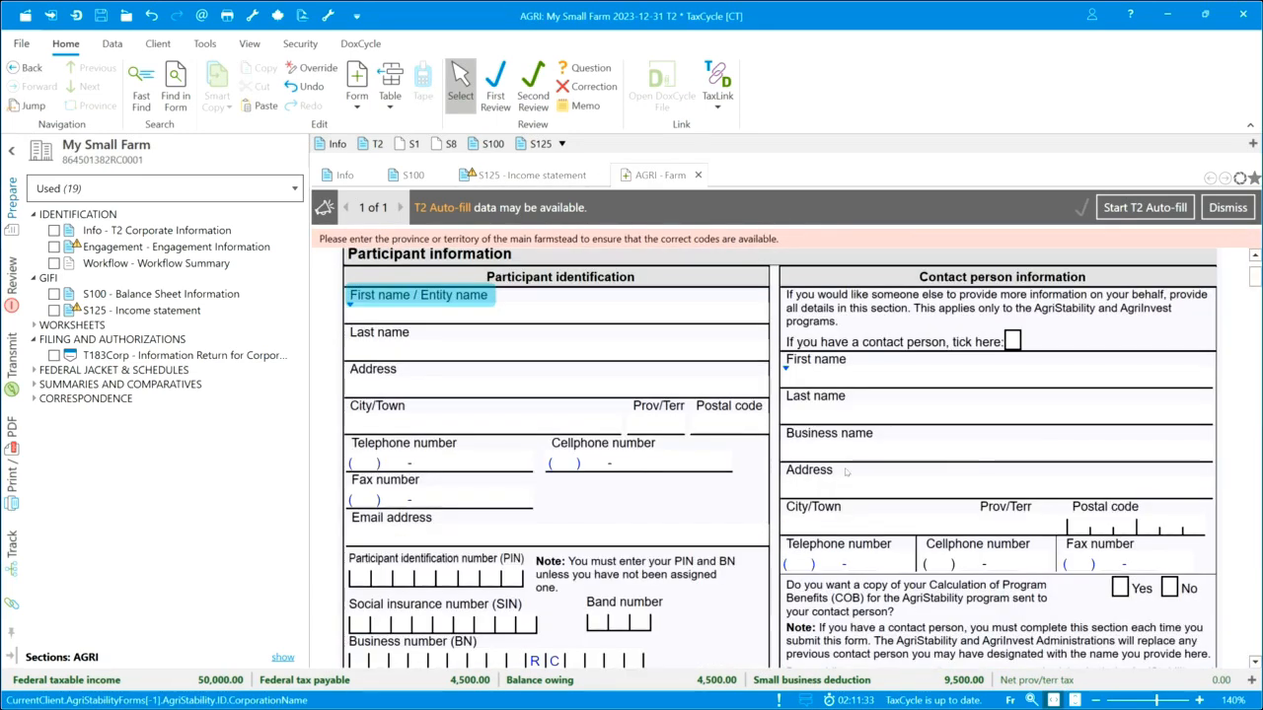
pyautogui.click(468, 578)
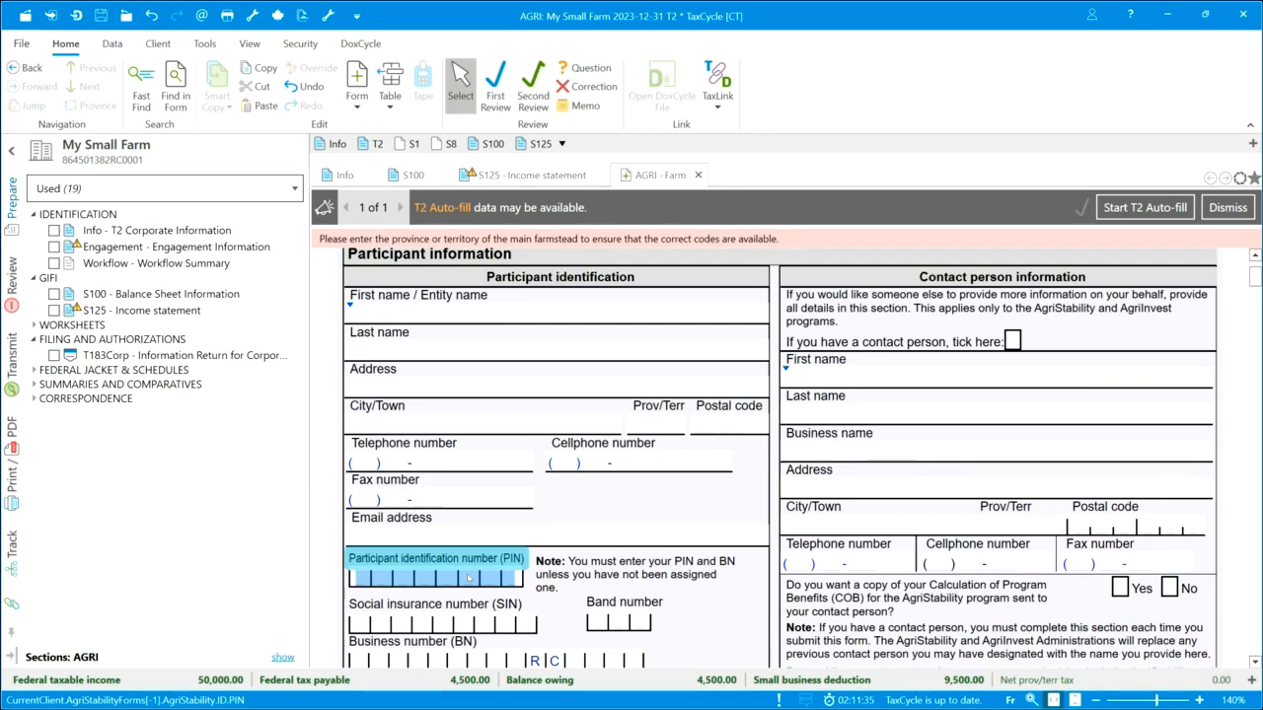
pyautogui.write('123456')
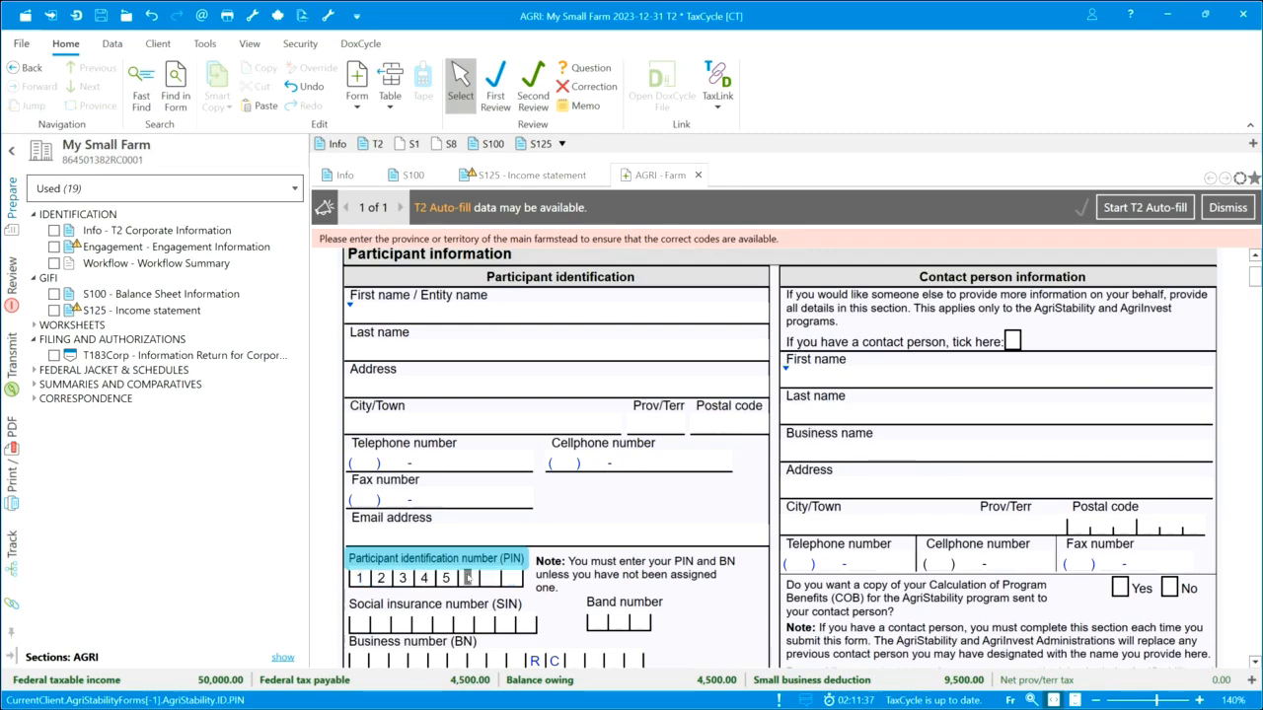
pyautogui.write('74')
pyautogui.click(439, 620)
pyautogui.moveTo(424, 559)
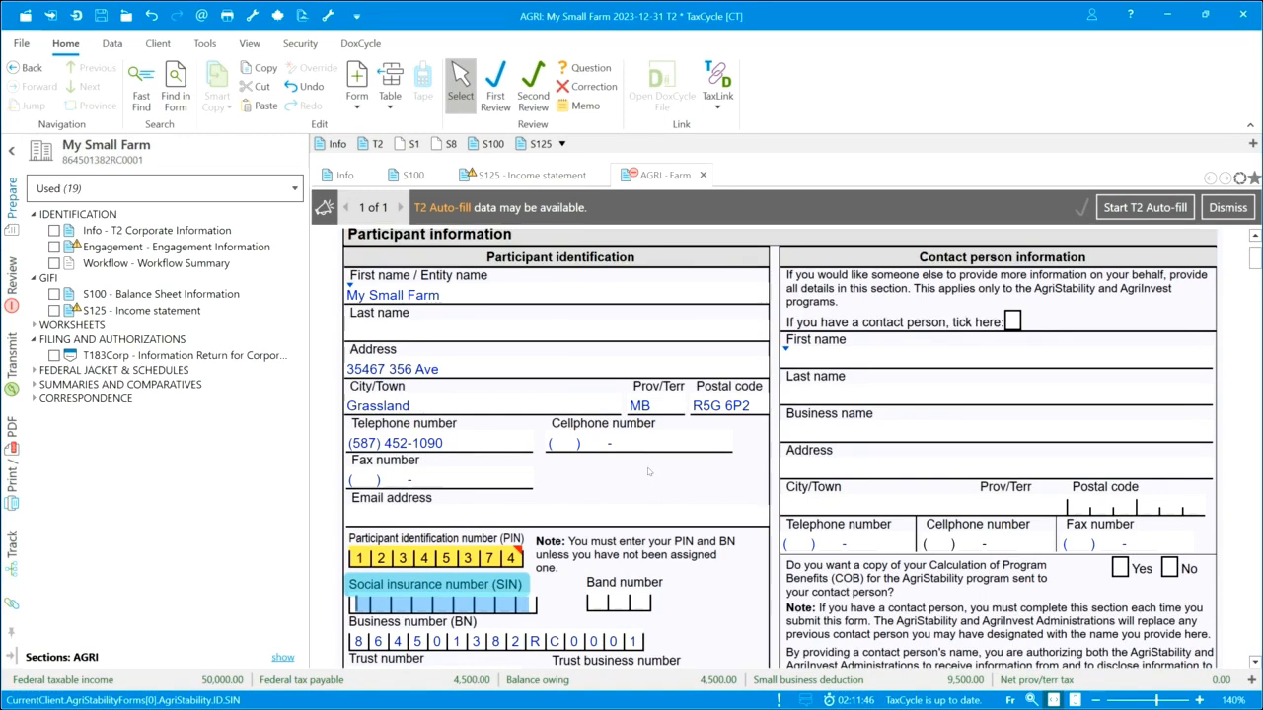
pyautogui.scroll(-2, 648, 472)
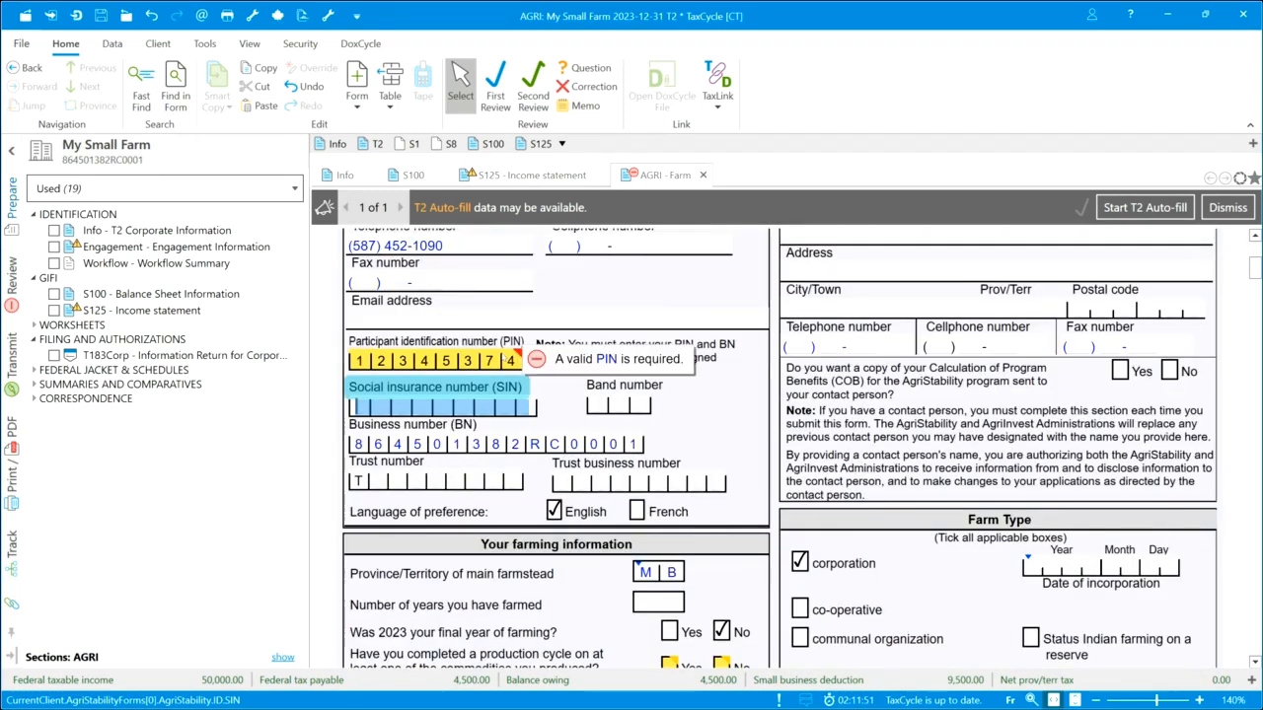
pyautogui.click(465, 367)
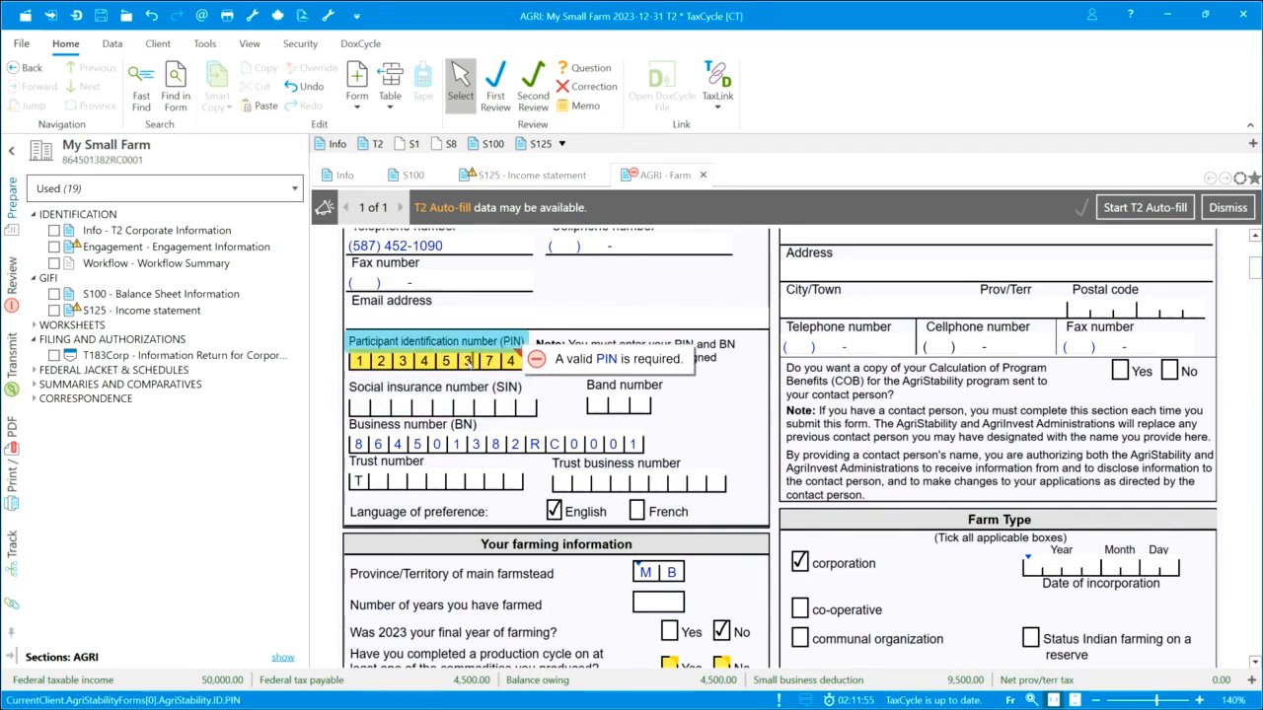
pyautogui.write('6')
pyautogui.click(447, 410)
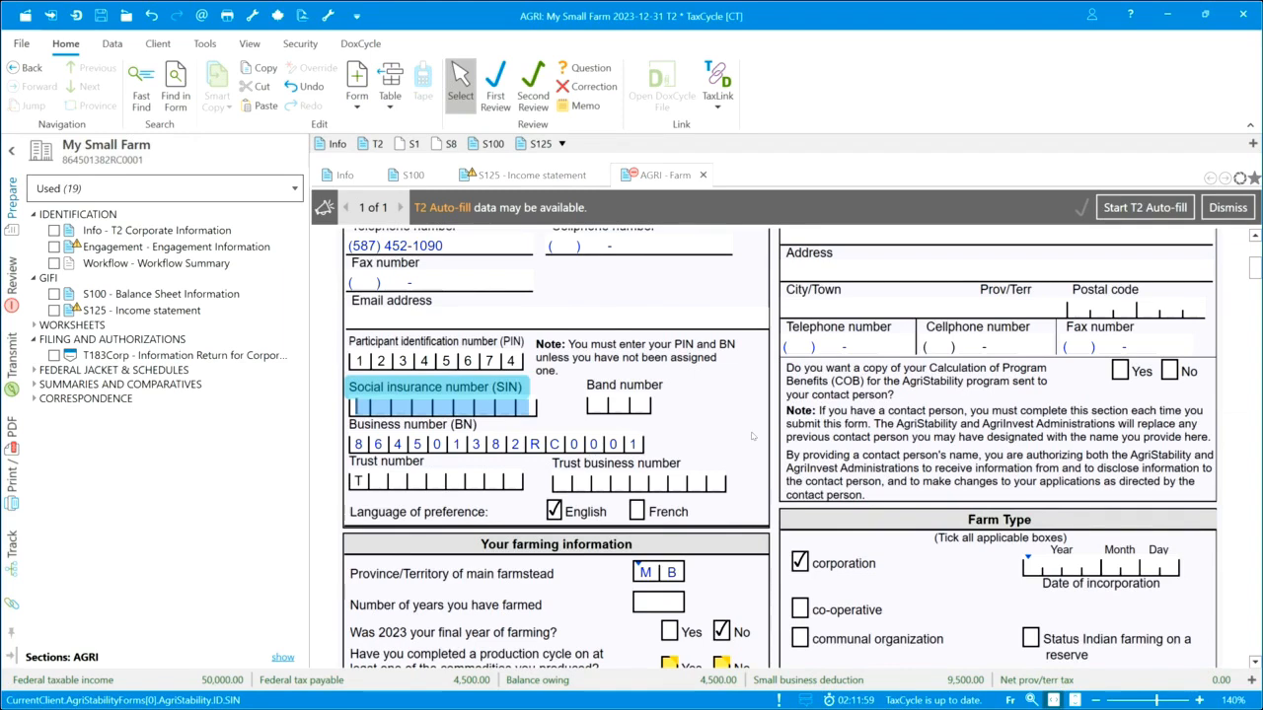
# Set the district/county/municipality number to 111 under Other farming information
pyautogui.scroll(-4, 751, 436)
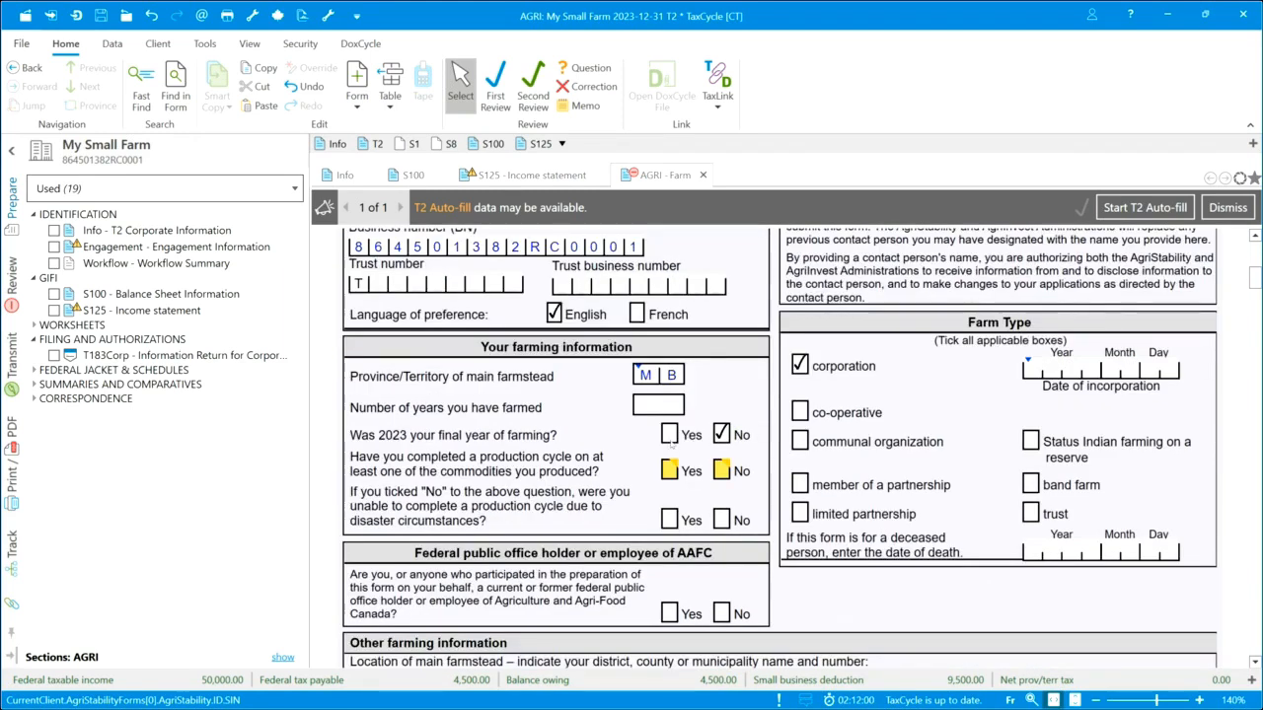
pyautogui.scroll(-3, 847, 471)
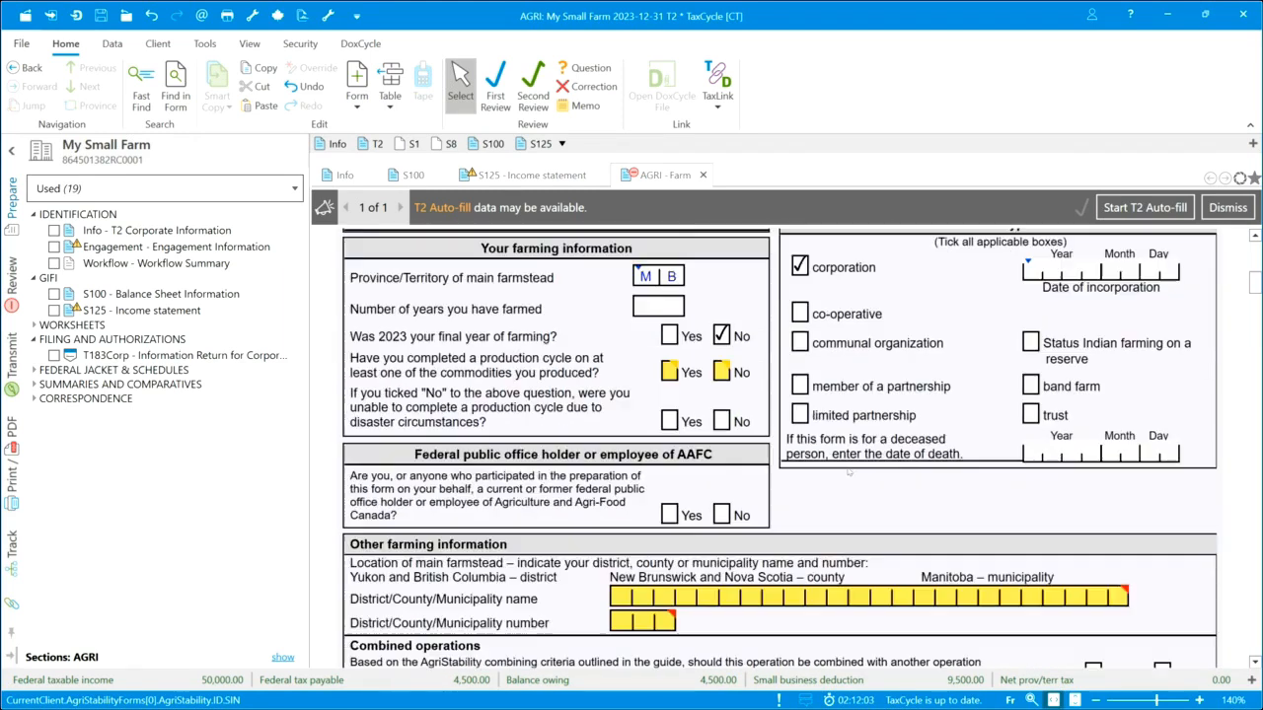
pyautogui.click(623, 426)
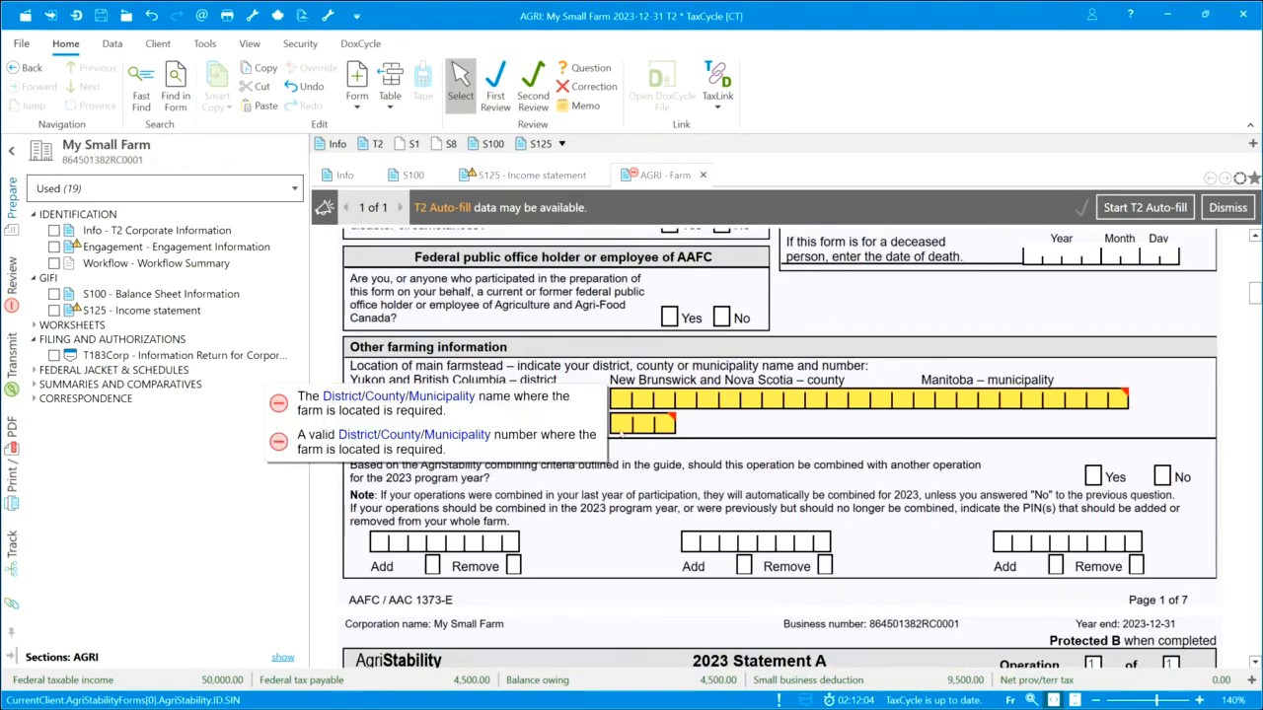
pyautogui.write('111')
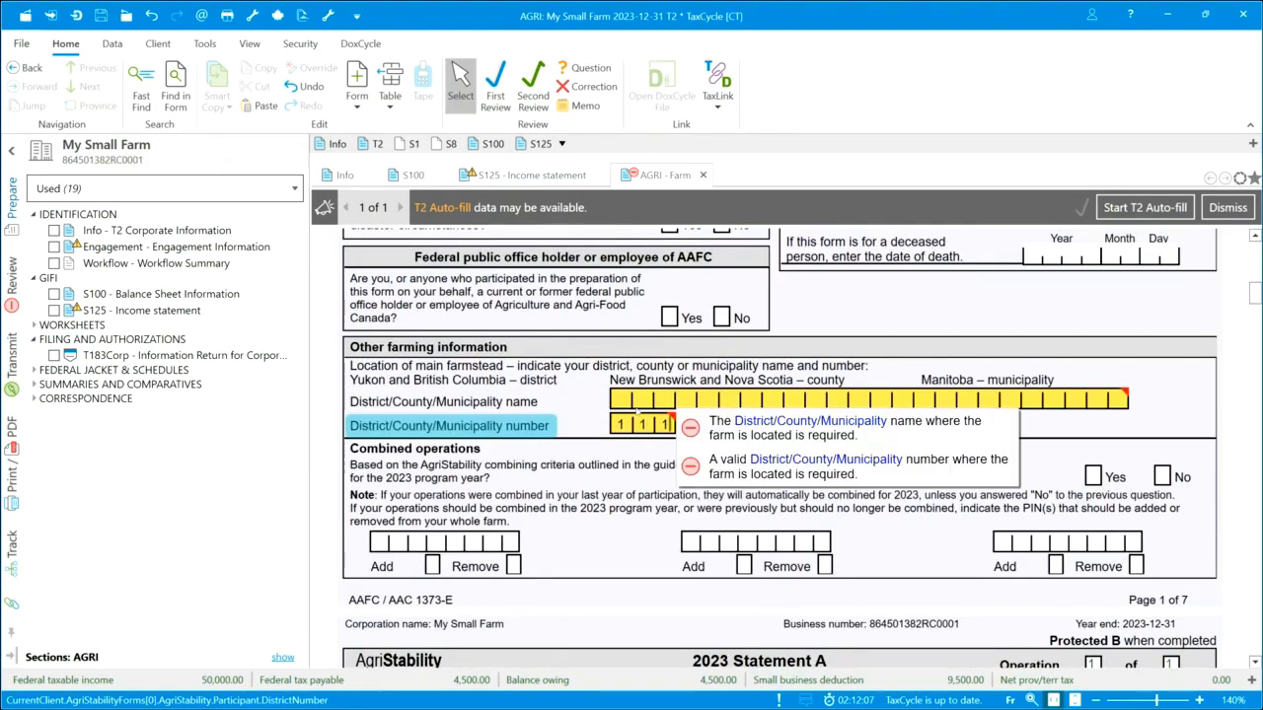
pyautogui.hotkey('shift', 'Tab')
# Select S125 # 1 as the schedule that completes the income and expense sections of the AGRI form
pyautogui.scroll(-9, 592, 510)
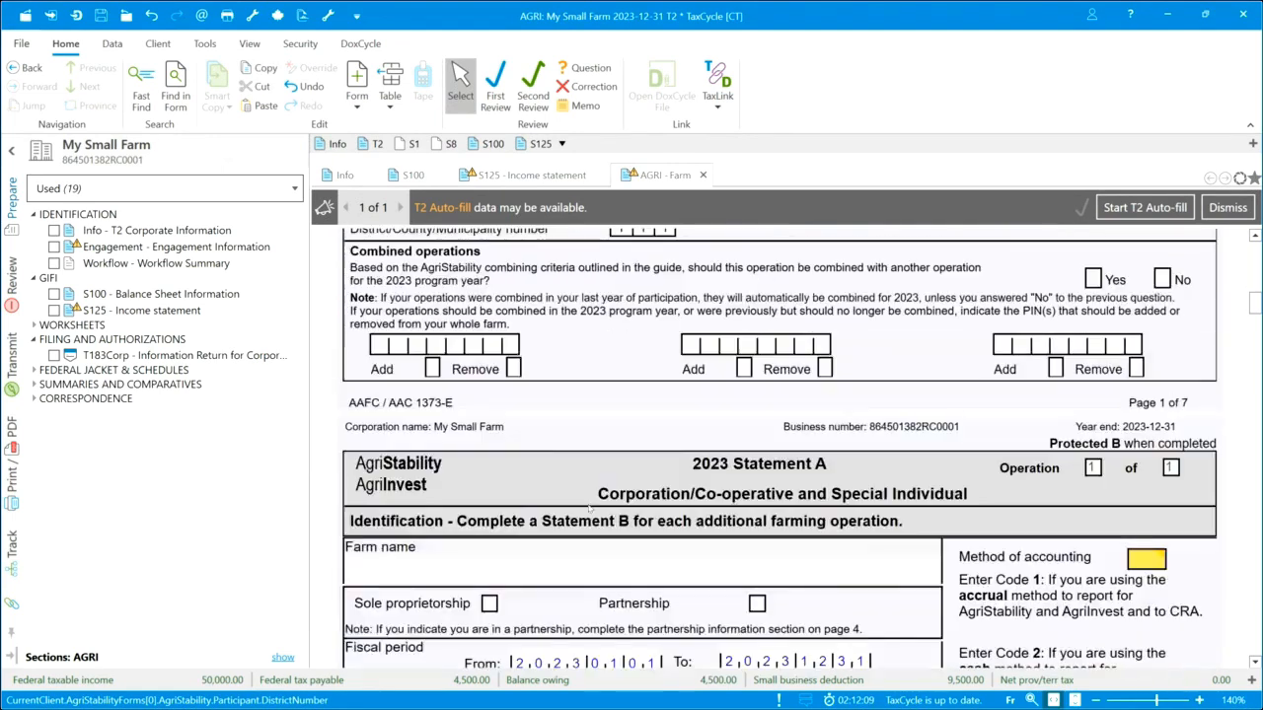
pyautogui.scroll(-3, 592, 510)
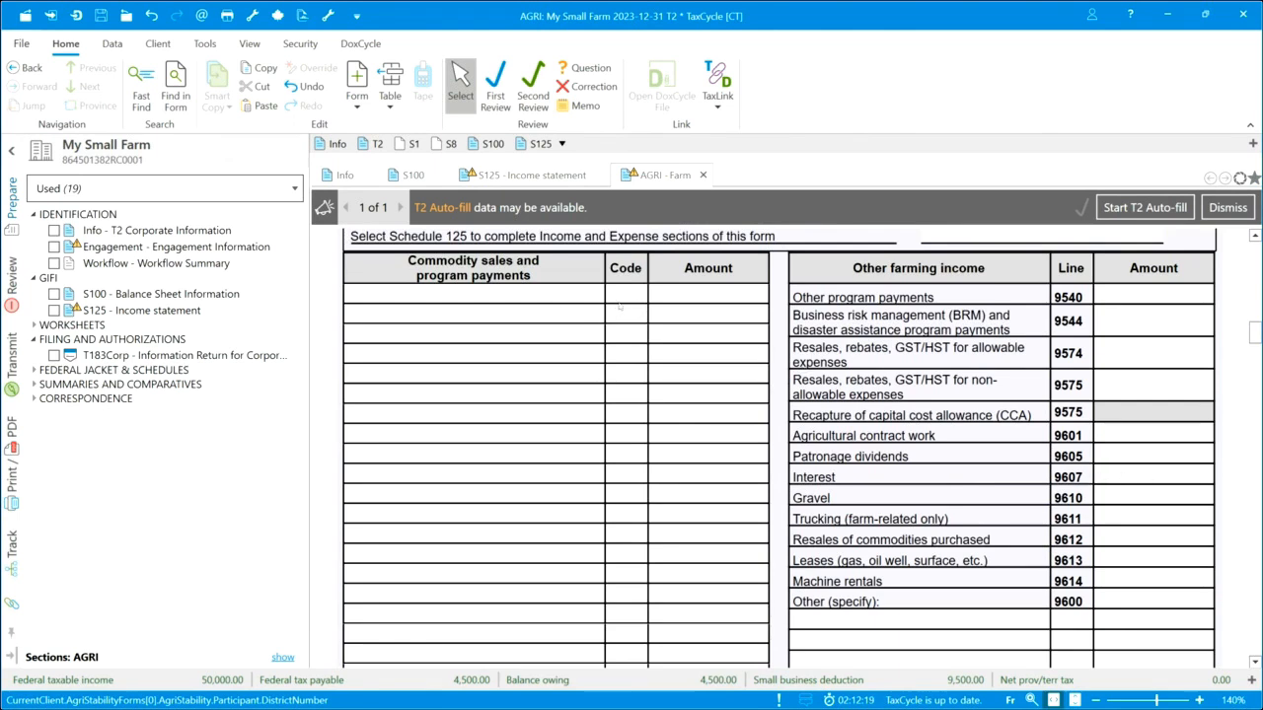
pyautogui.click(412, 236)
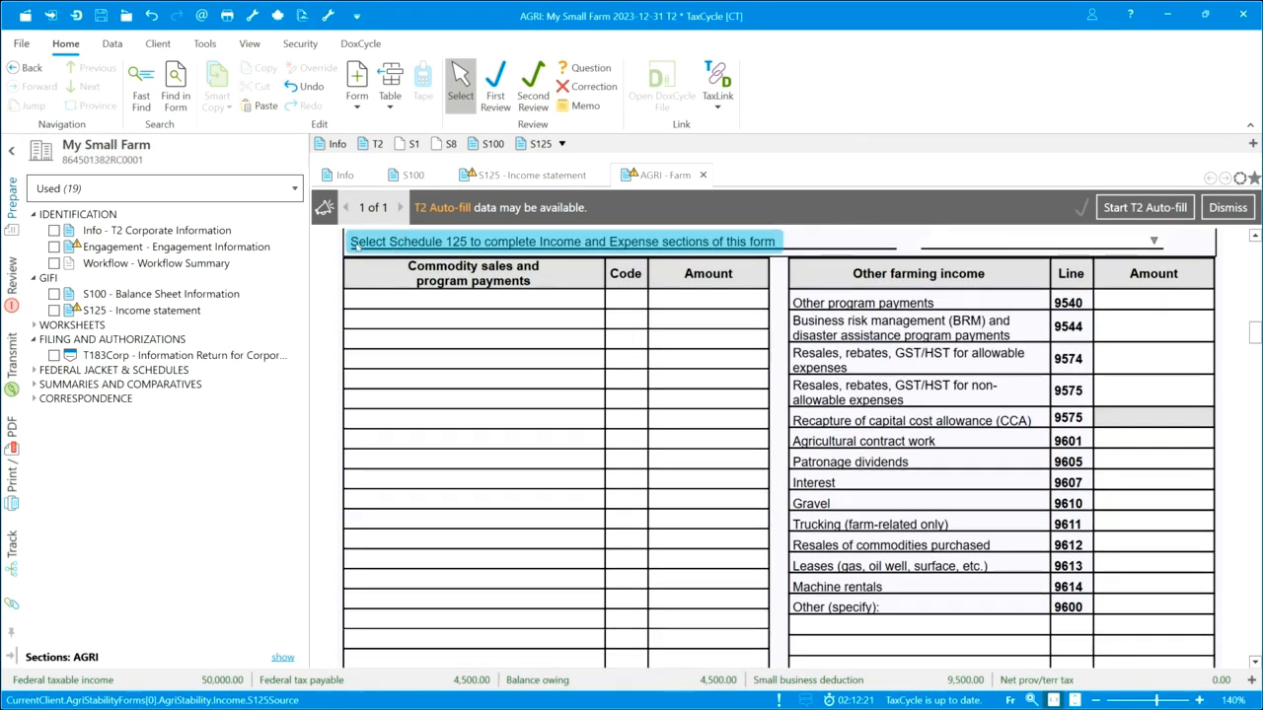
pyautogui.click(1154, 241)
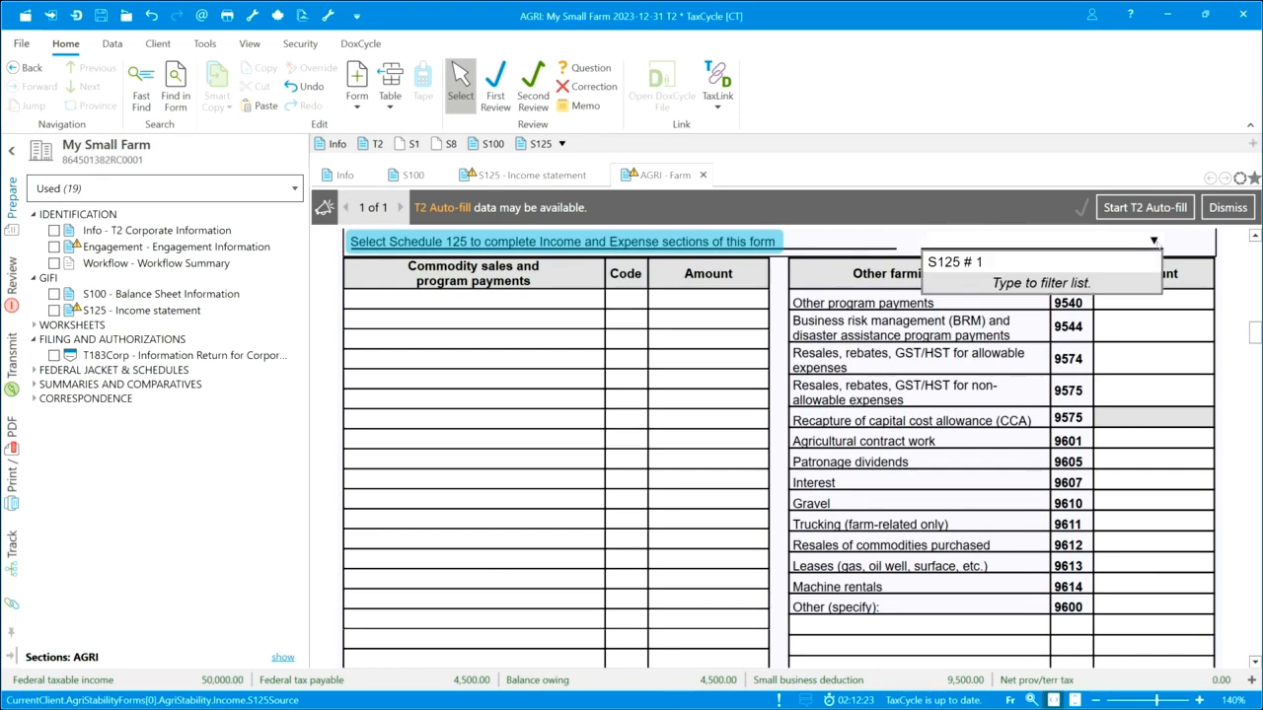
pyautogui.click(1053, 261)
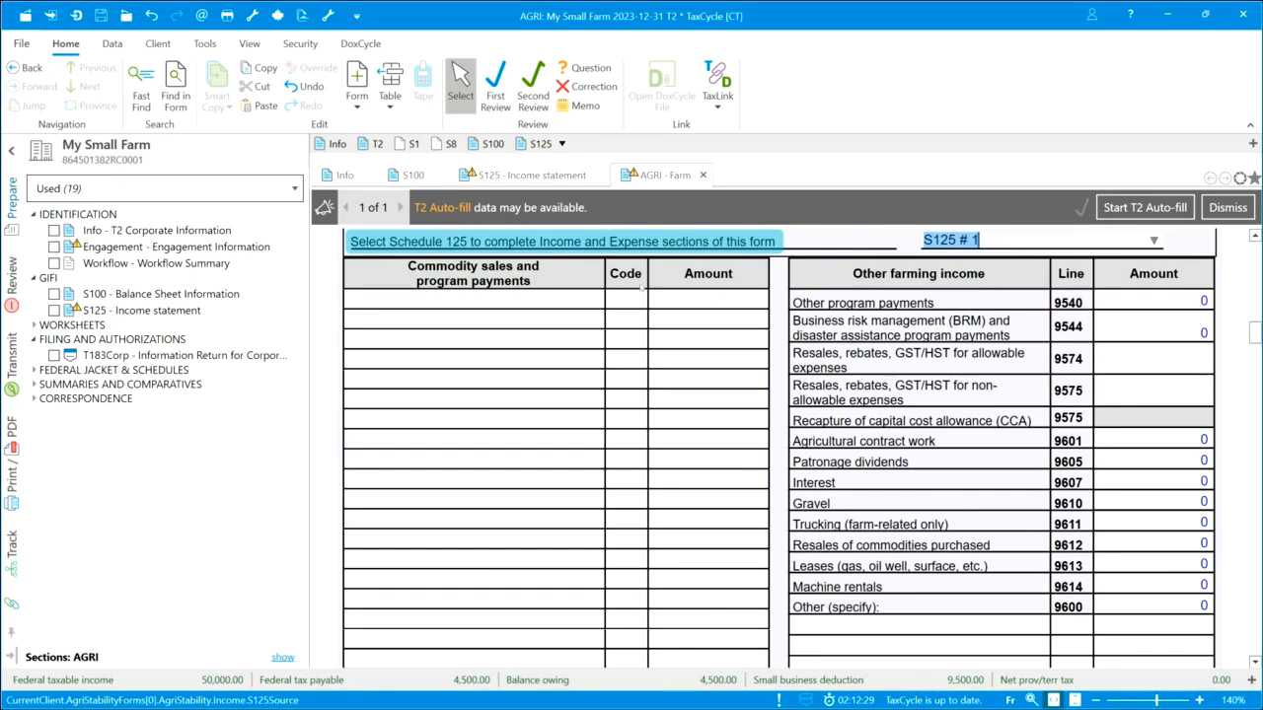
# Enter Maple products under Commodity sales and program payments with an amount of 50,000
pyautogui.click(577, 303)
pyautogui.write('Maple products')
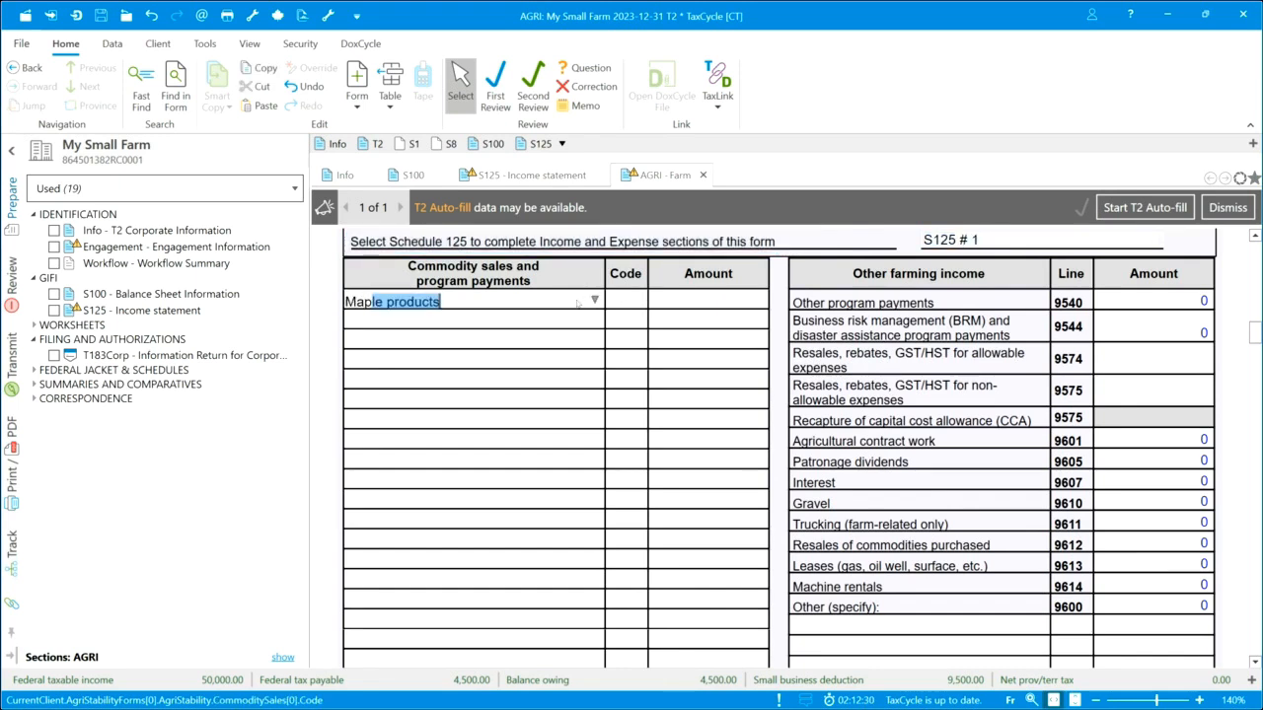
pyautogui.click(715, 301)
pyautogui.write('5')
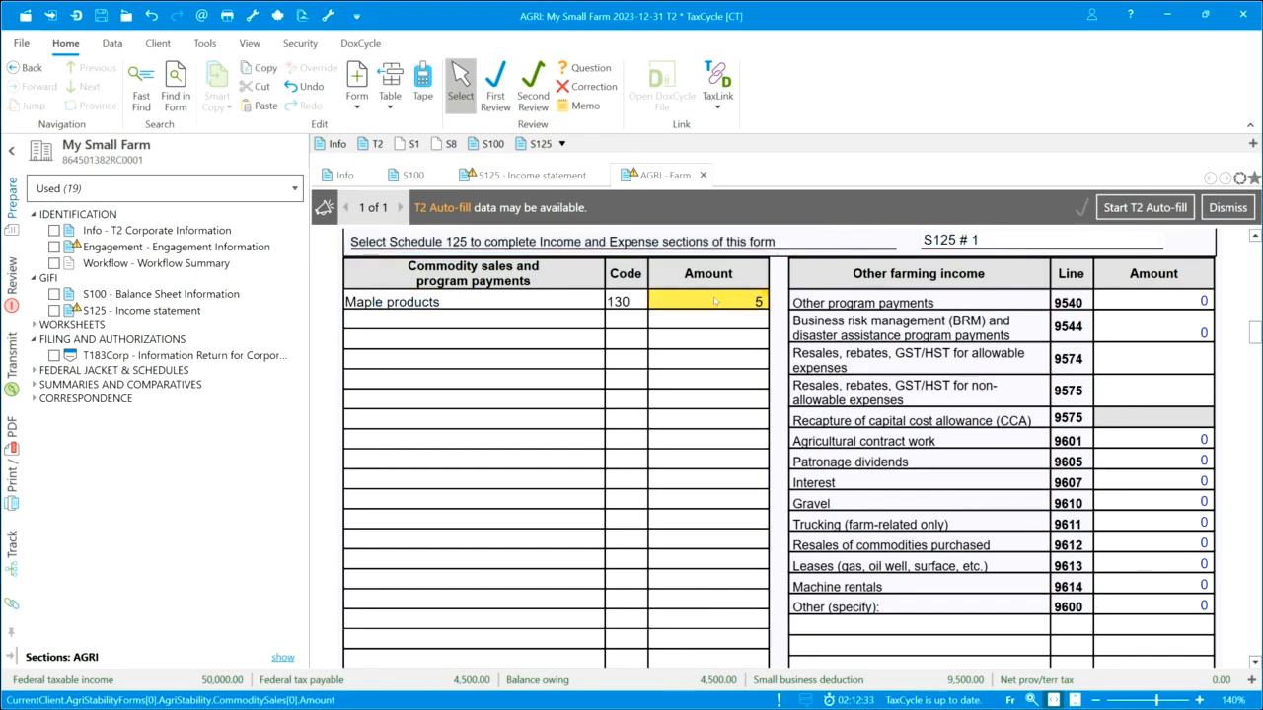
pyautogui.write('0,000')
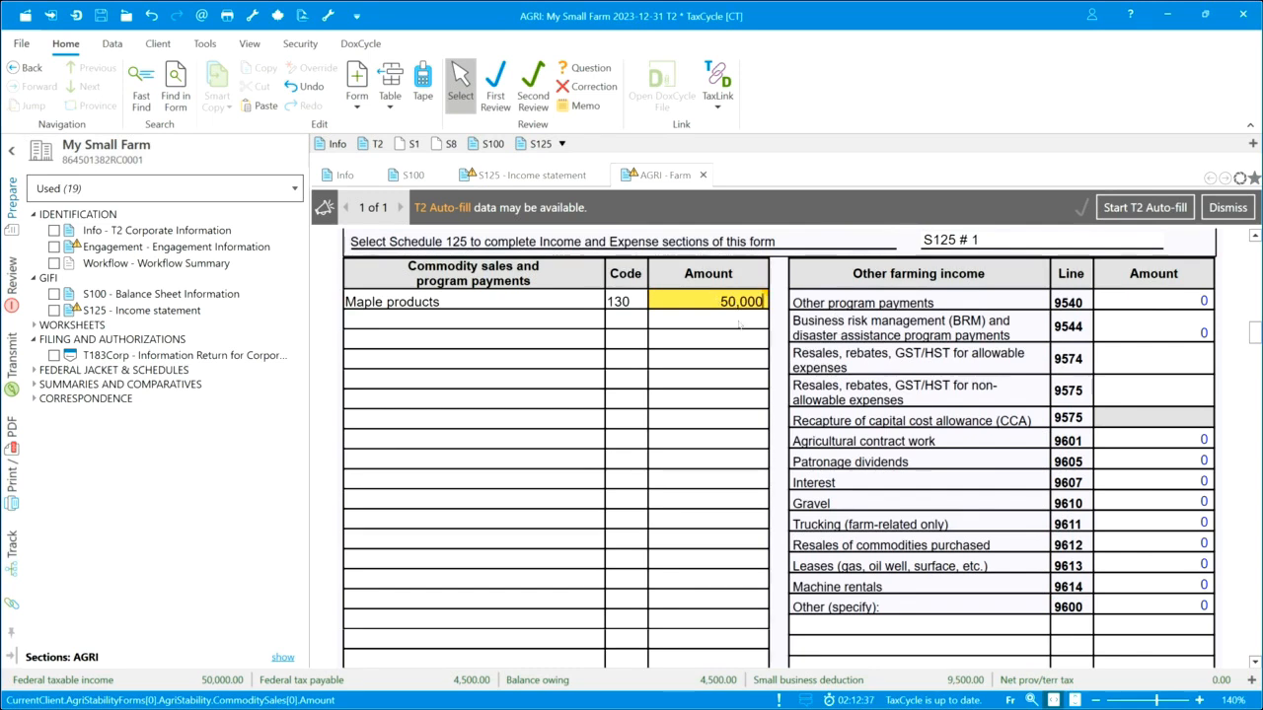
pyautogui.press('Return')
pyautogui.click(553, 305)
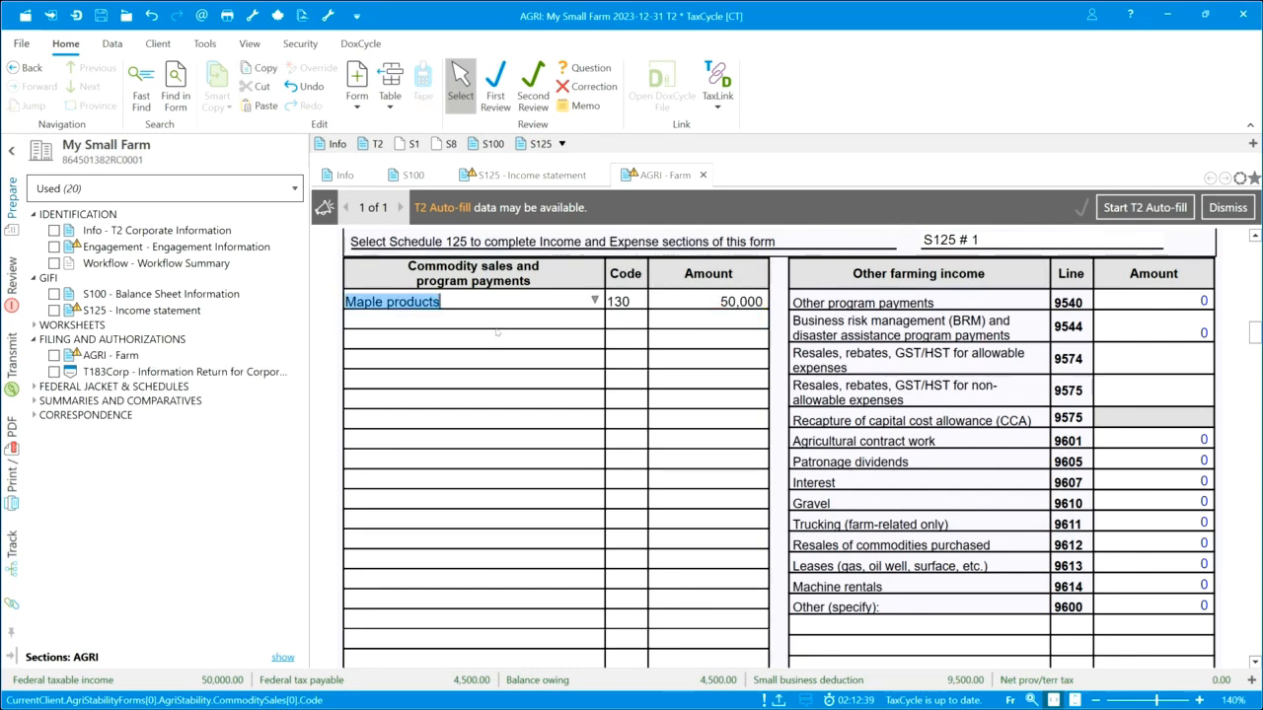
# Check the transmission status of the T2 CIF and T2 AGRI filings, and exit My Small Farm without saving
pyautogui.click(12, 357)
pyautogui.click(282, 312)
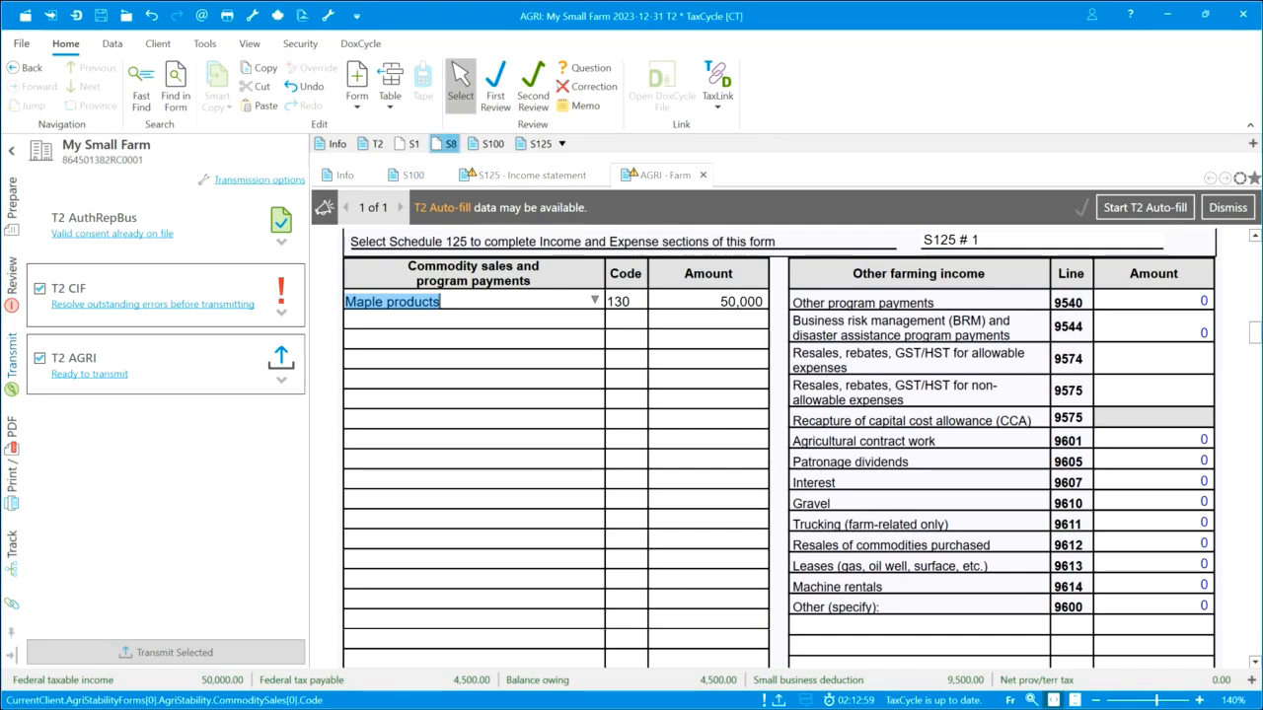
pyautogui.click(1241, 16)
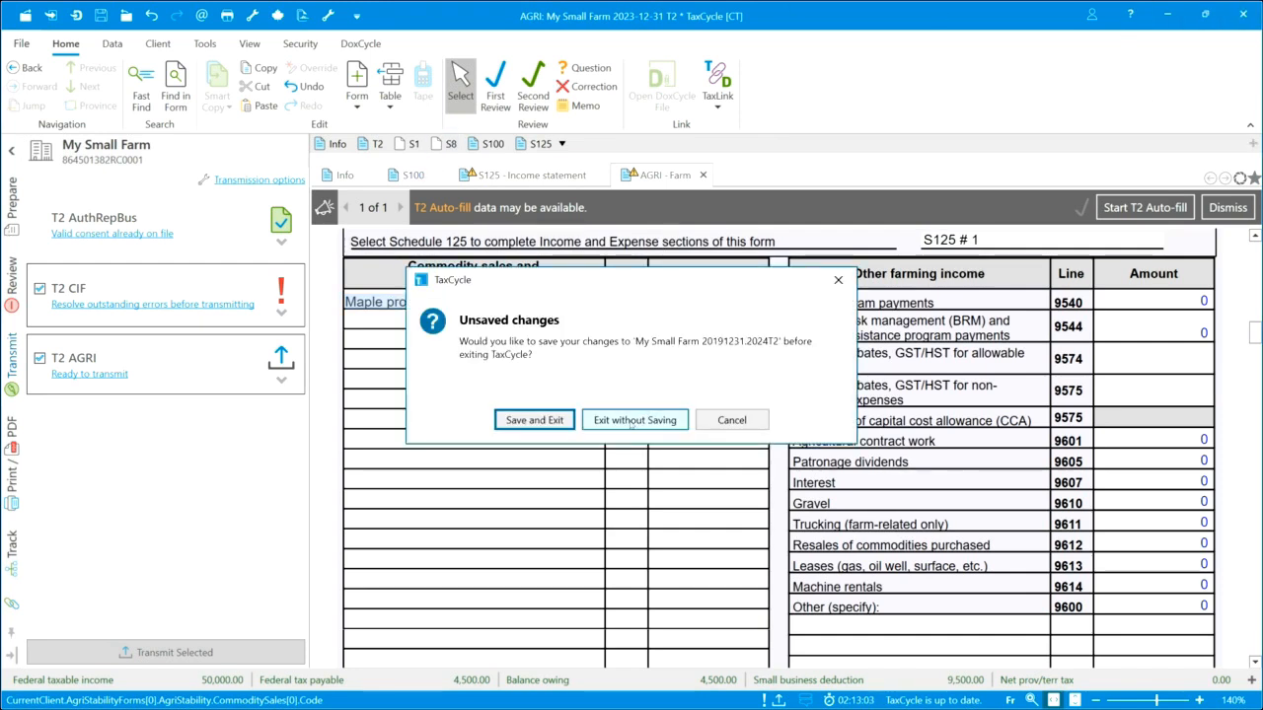
pyautogui.click(624, 422)
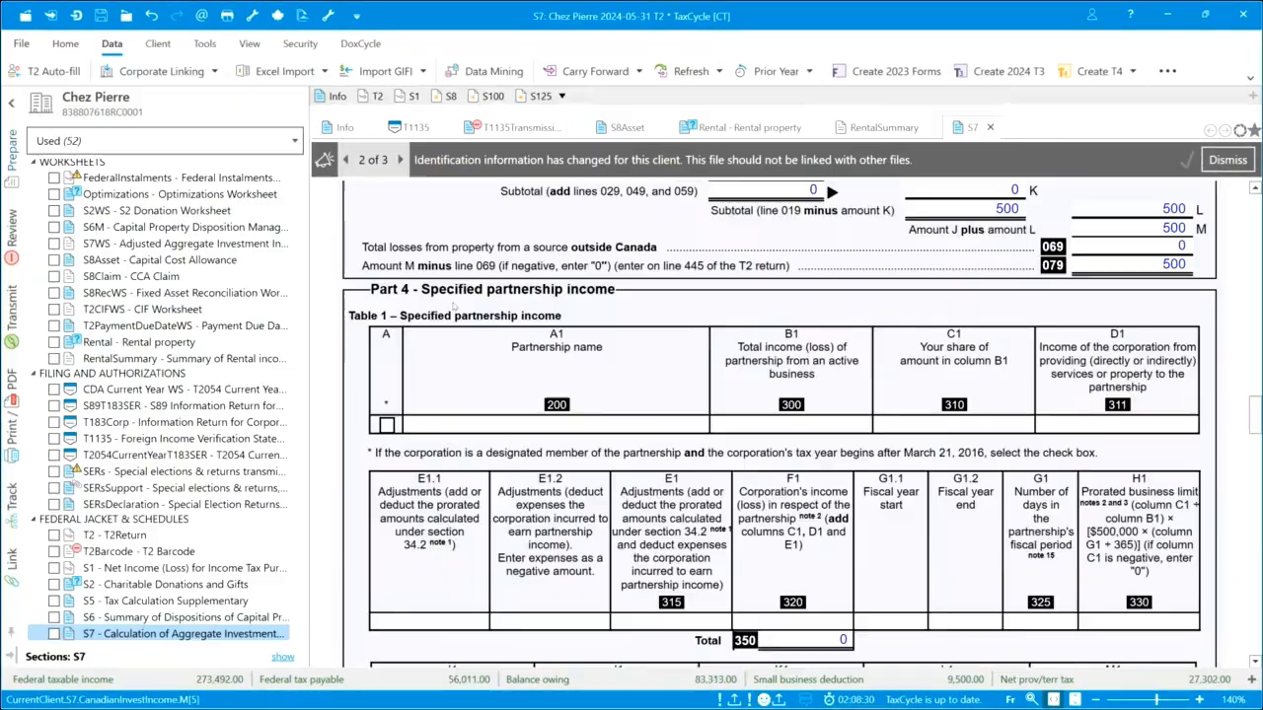
# Open the Interest & Late-Filing Penalty Worksheet and enter 50,000 as the payment made on or before the payment due date
pyautogui.press('F4')
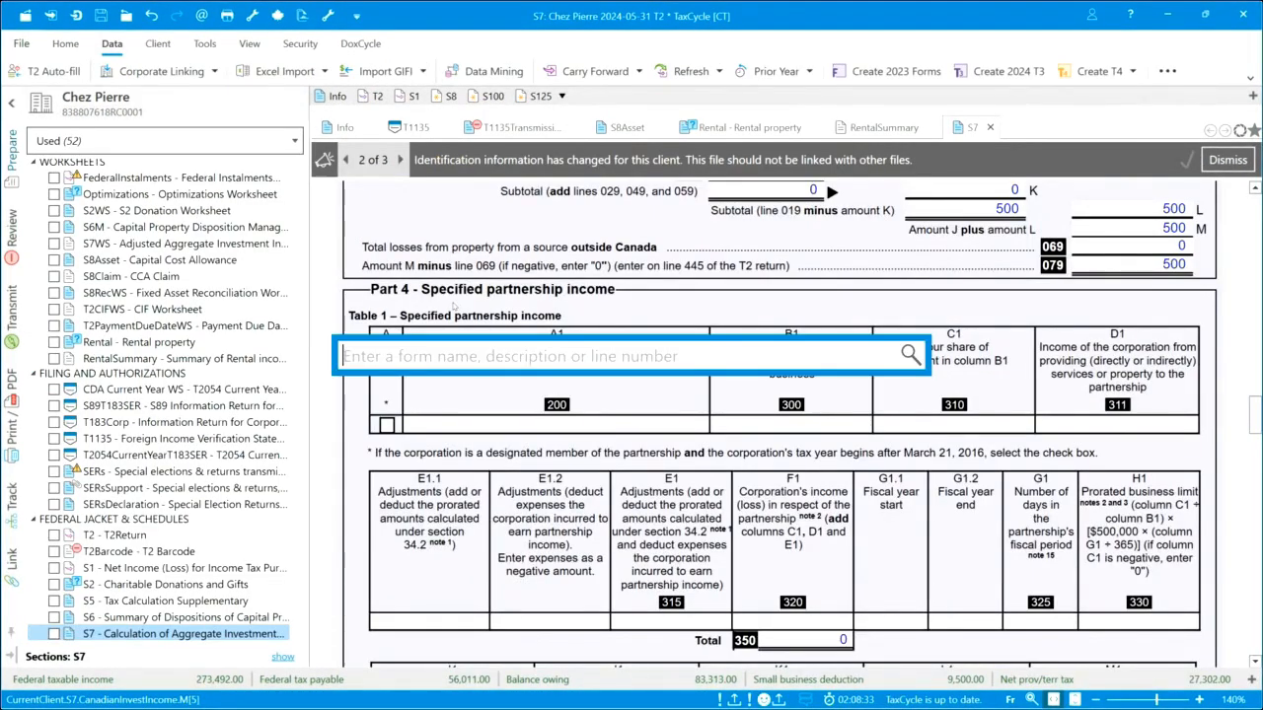
pyautogui.write('in')
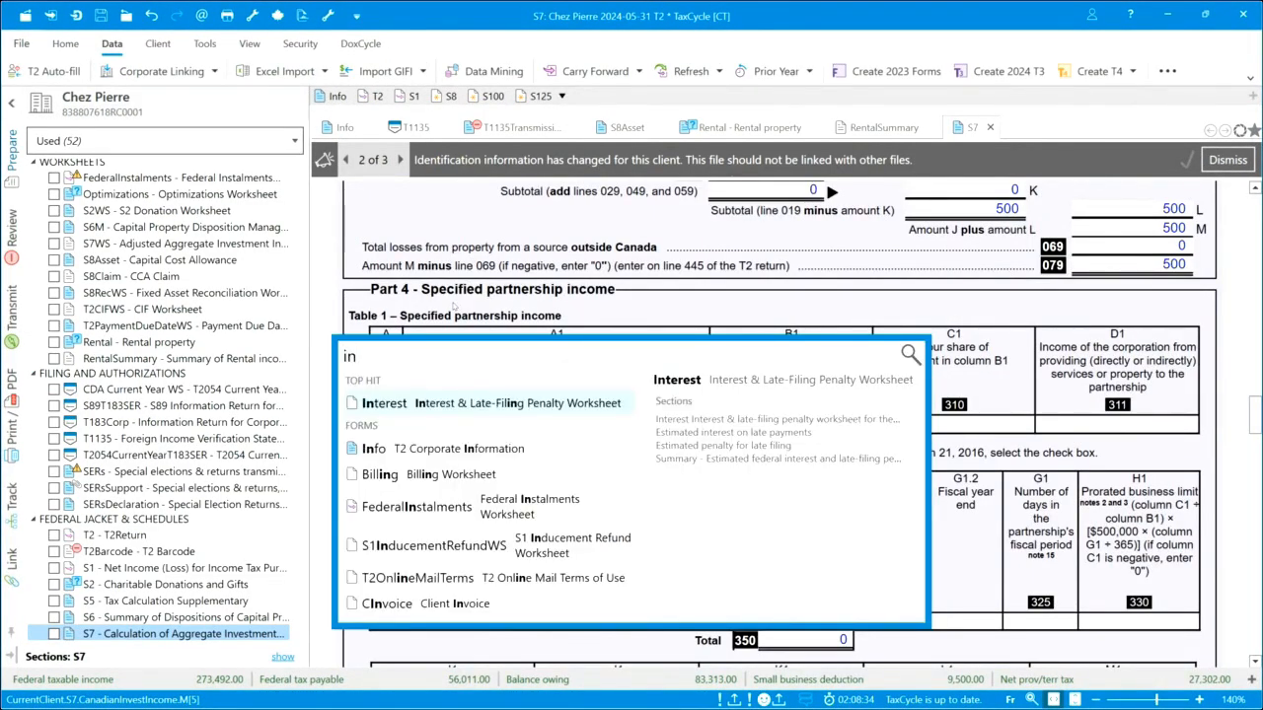
pyautogui.click(428, 403)
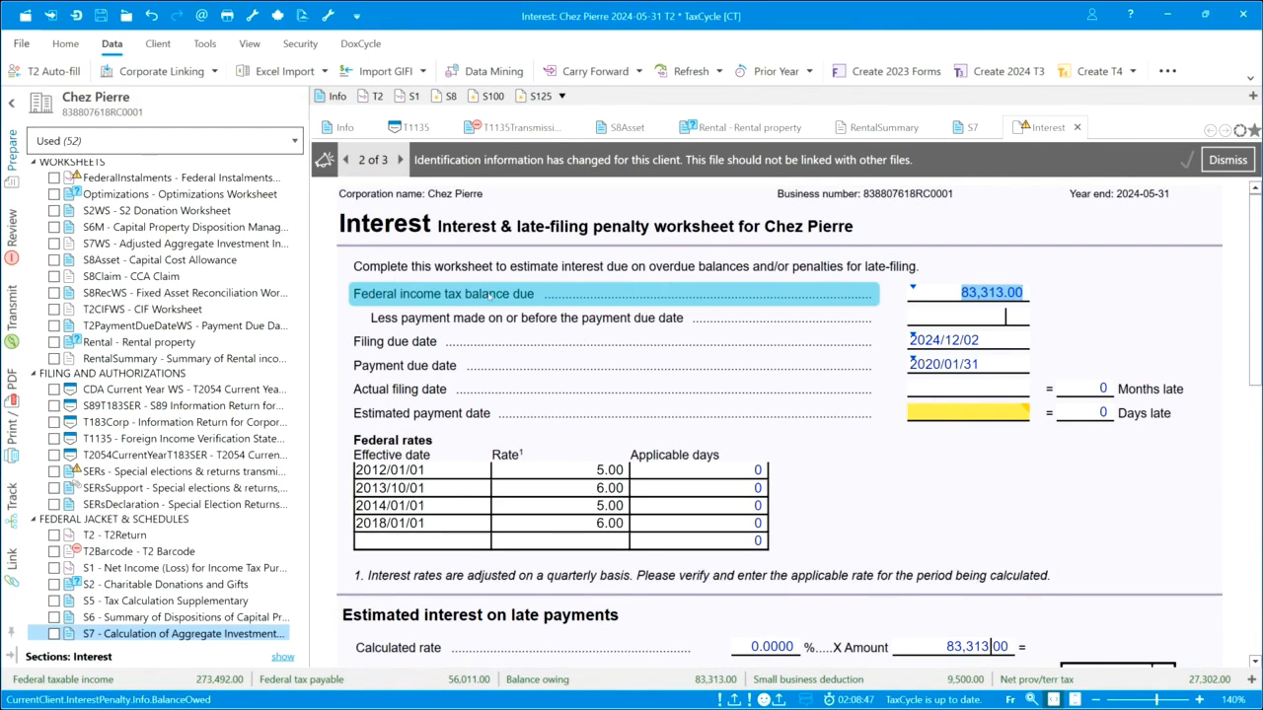
pyautogui.click(945, 317)
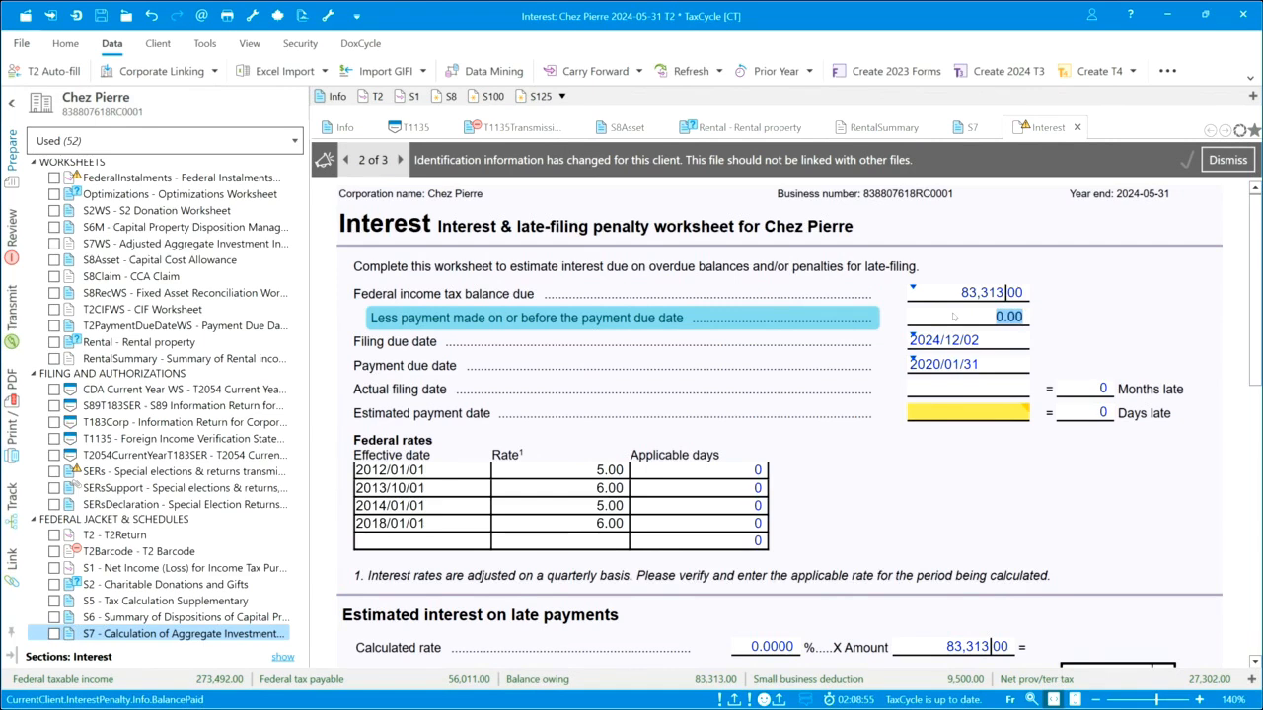
pyautogui.write('500000')
pyautogui.click(989, 341)
# Set the actual filing date on the Interest worksheet to 2025/01/15, leaving the estimated payment date blank
pyautogui.click(986, 388)
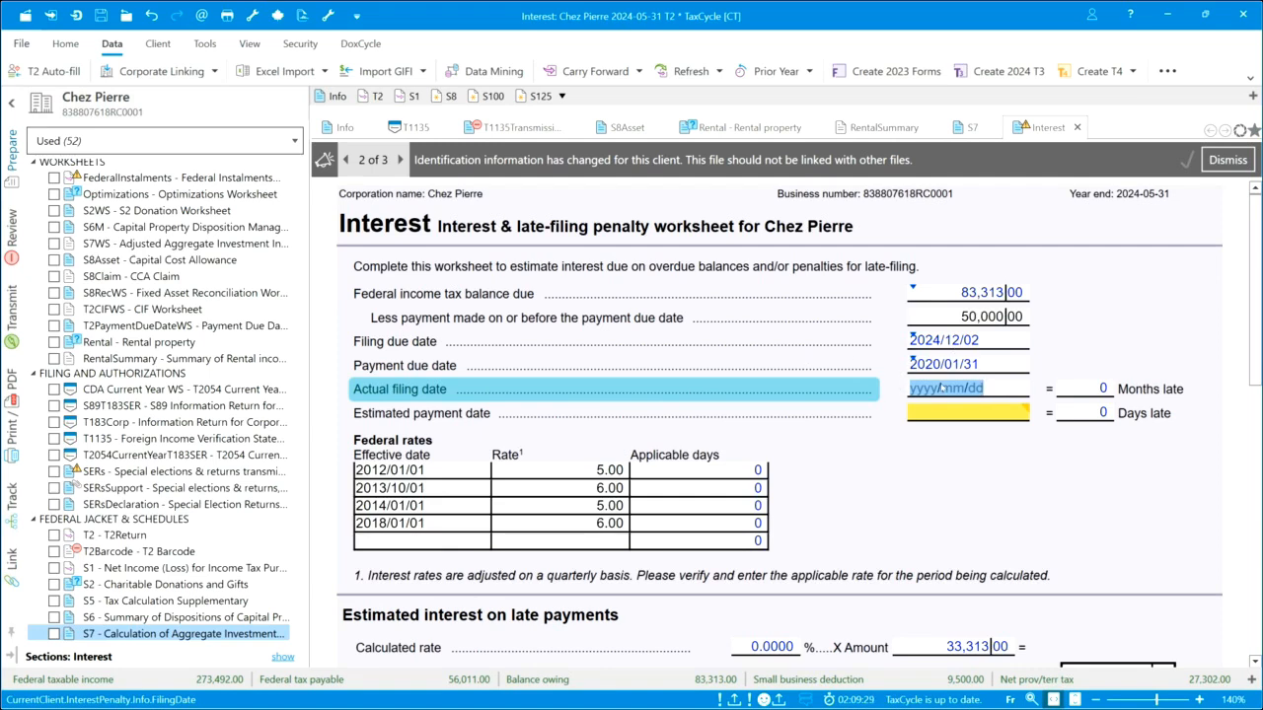
pyautogui.write('2024')
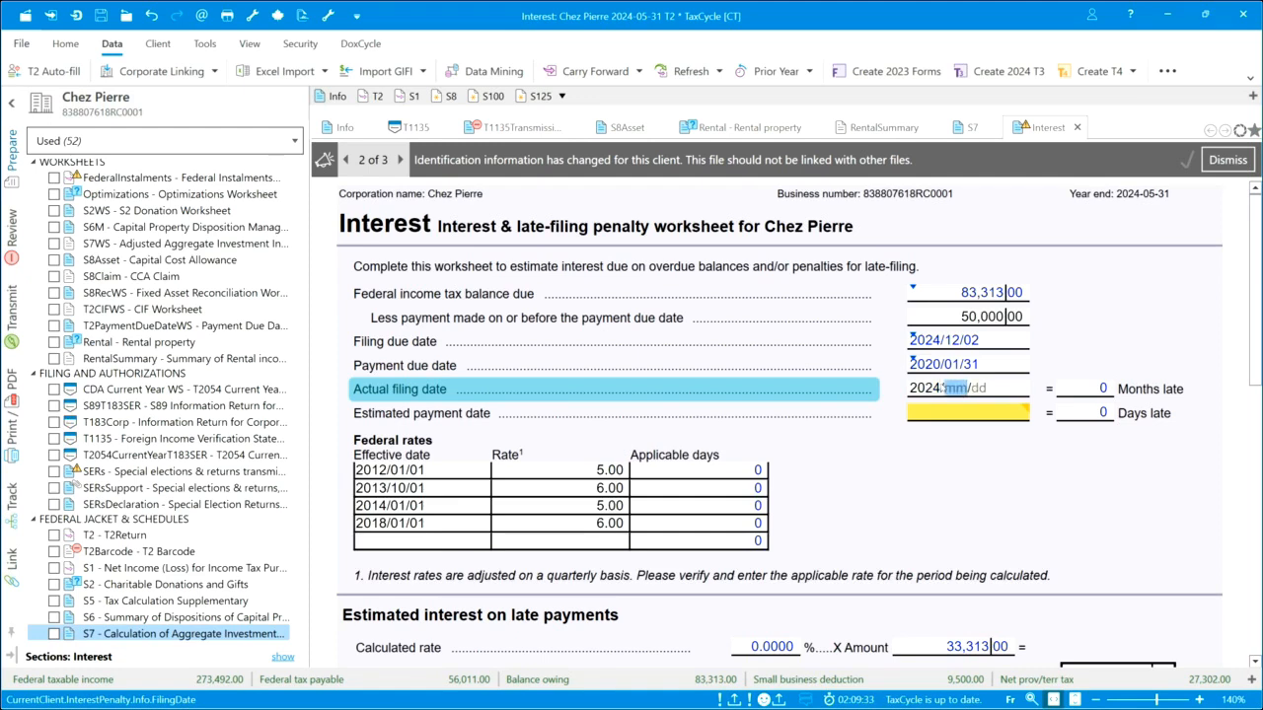
pyautogui.press('BackSpace')
pyautogui.write('5/01/15')
pyautogui.click(944, 416)
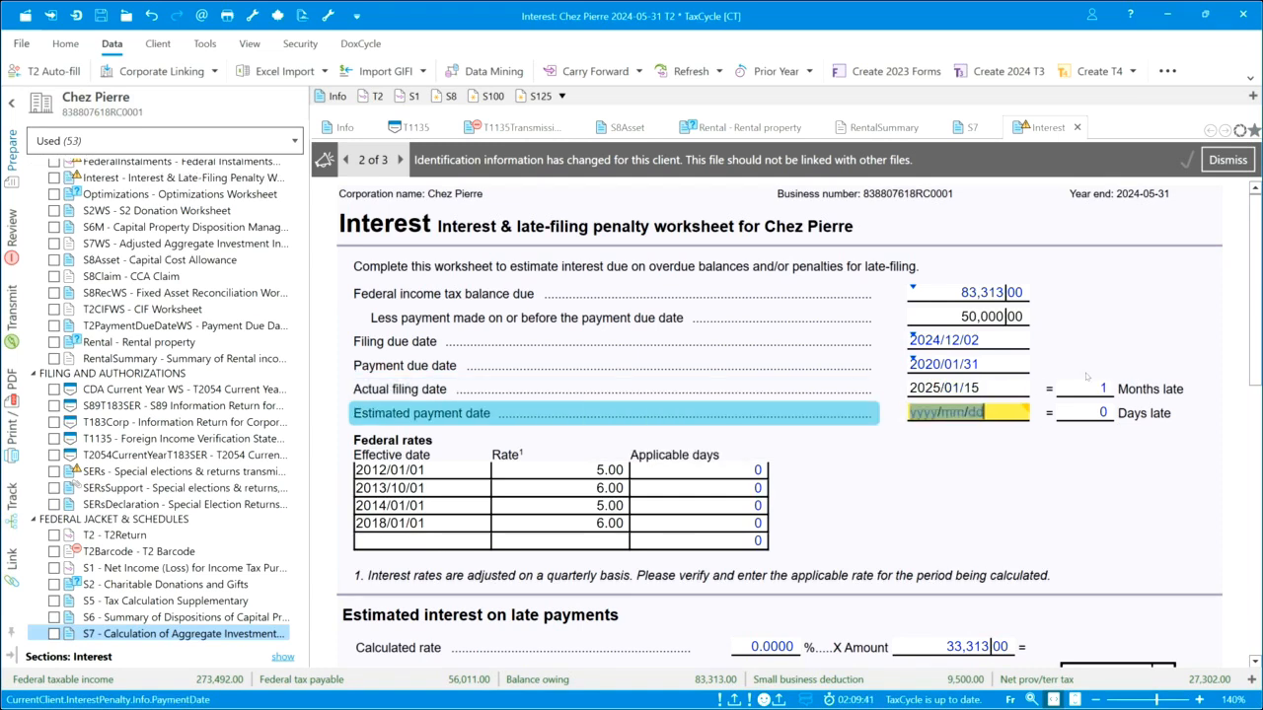
# Review the estimated interest, the late-filing penalty calculation and the federal summary on the Interest worksheet
pyautogui.scroll(-3, 582, 387)
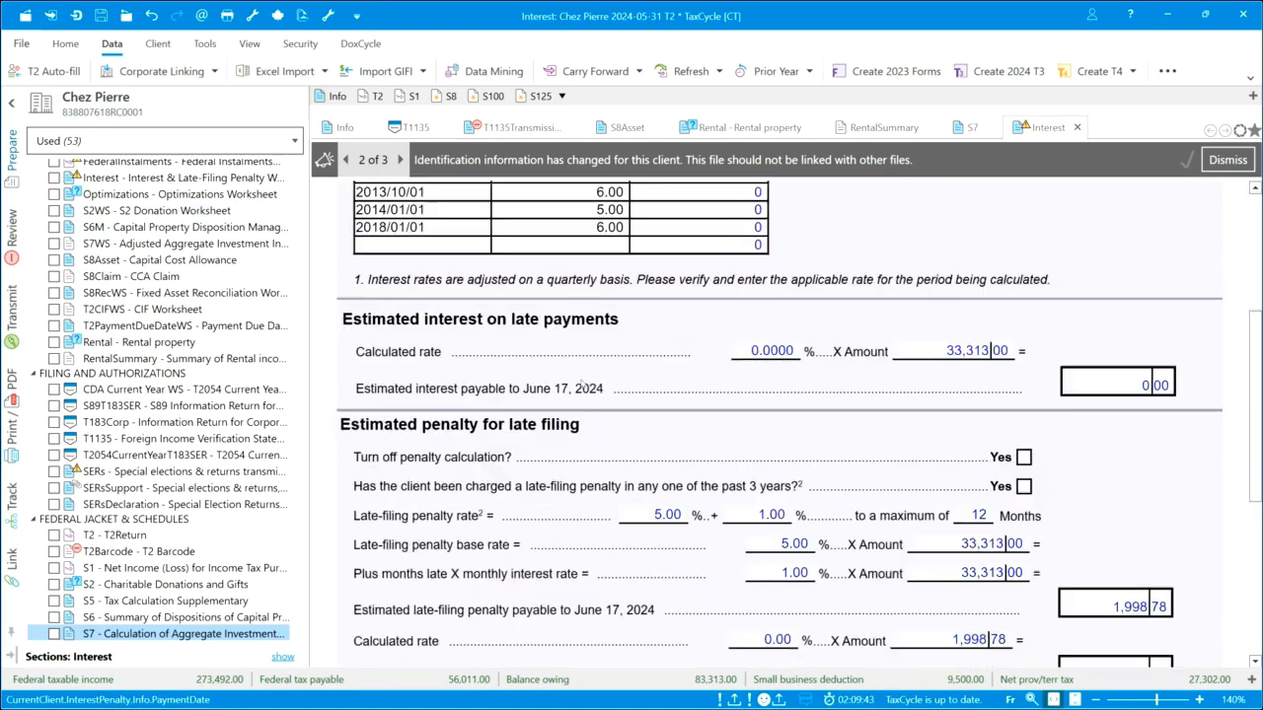
pyautogui.scroll(-1, 582, 387)
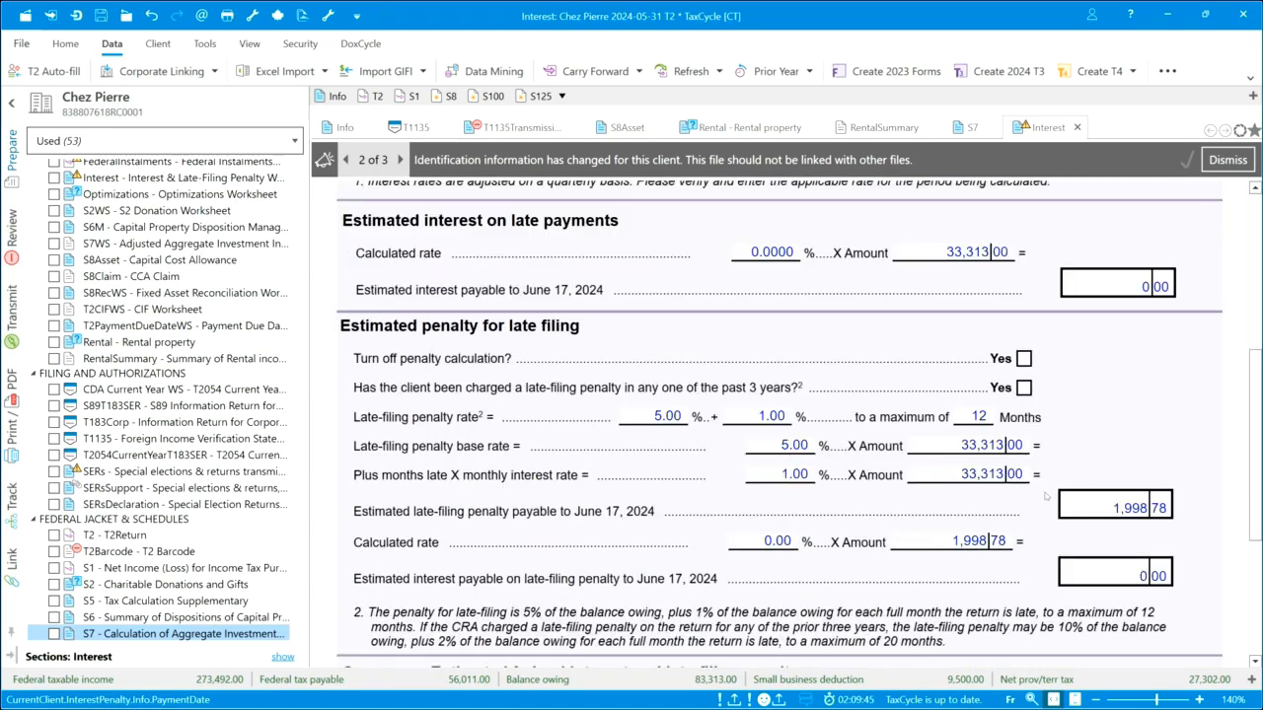
pyautogui.scroll(-2, 599, 450)
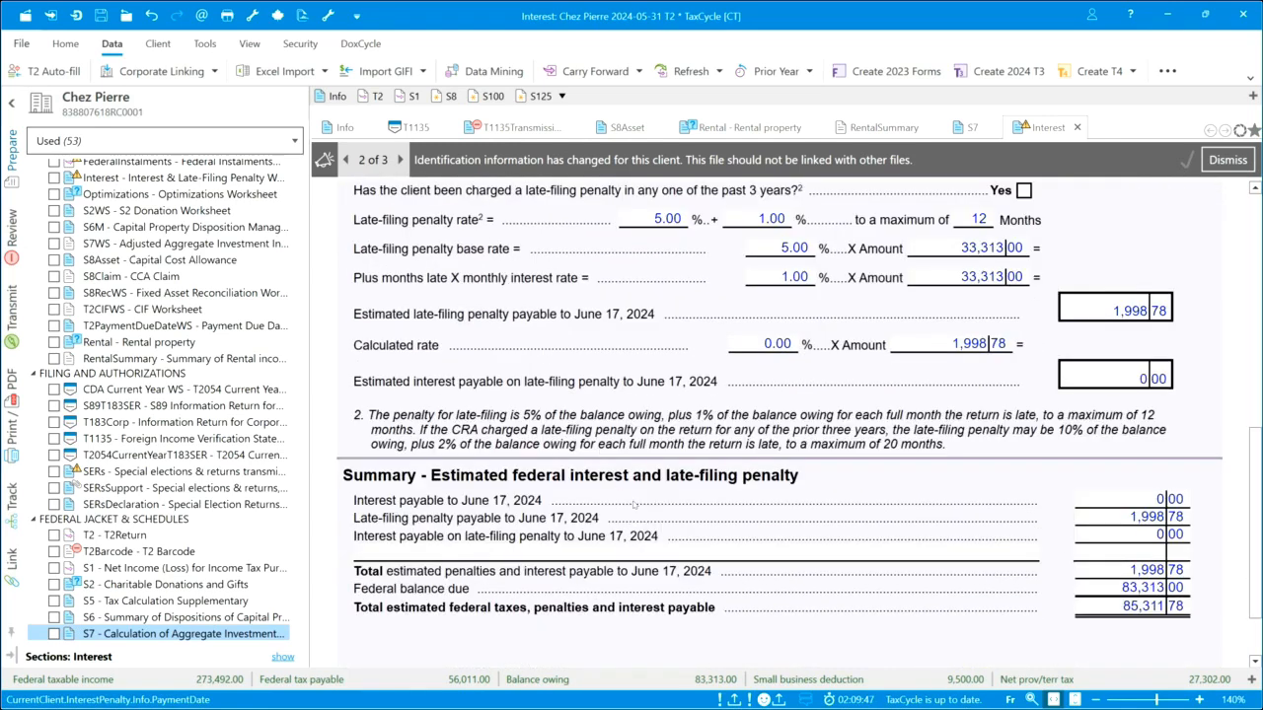
pyautogui.click(501, 553)
pyautogui.click(1250, 80)
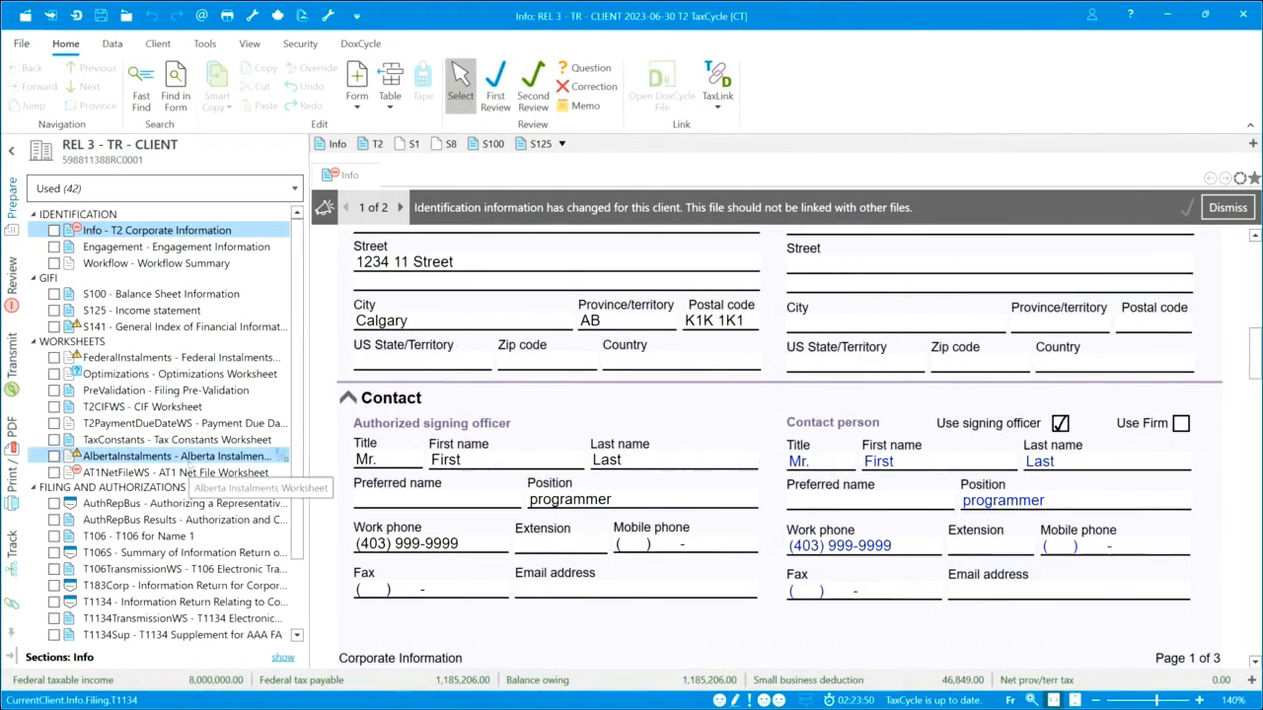
# Confirm the T183Corp signature for REL 3 - TR - CLIENT, agree to the terms and conditions, and transmit the T2 CIF
pyautogui.click(12, 365)
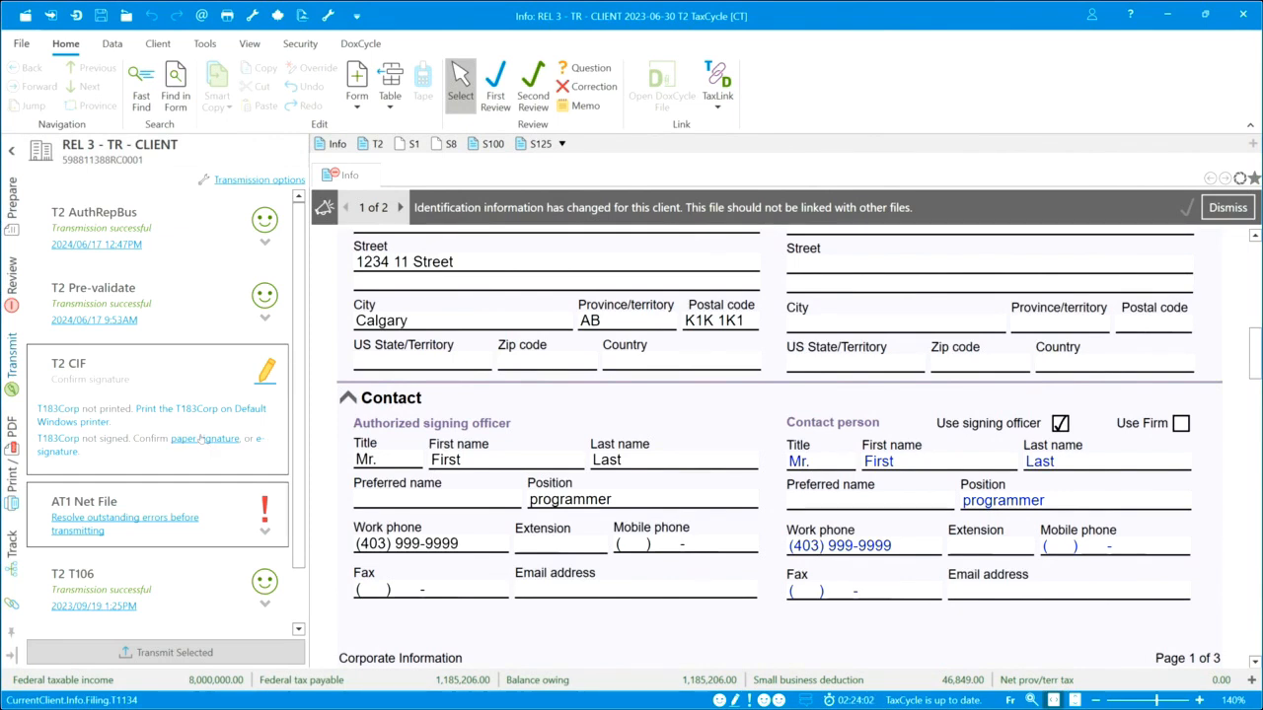
pyautogui.click(261, 439)
pyautogui.click(42, 419)
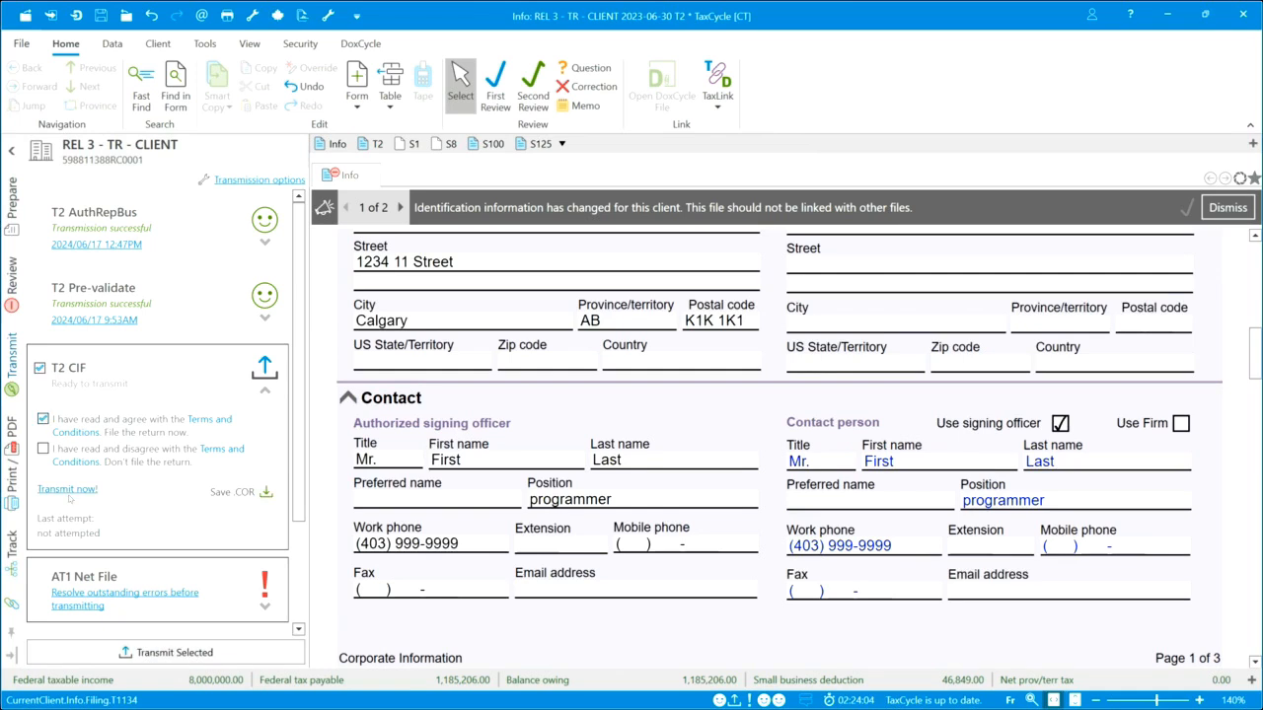
pyautogui.click(69, 489)
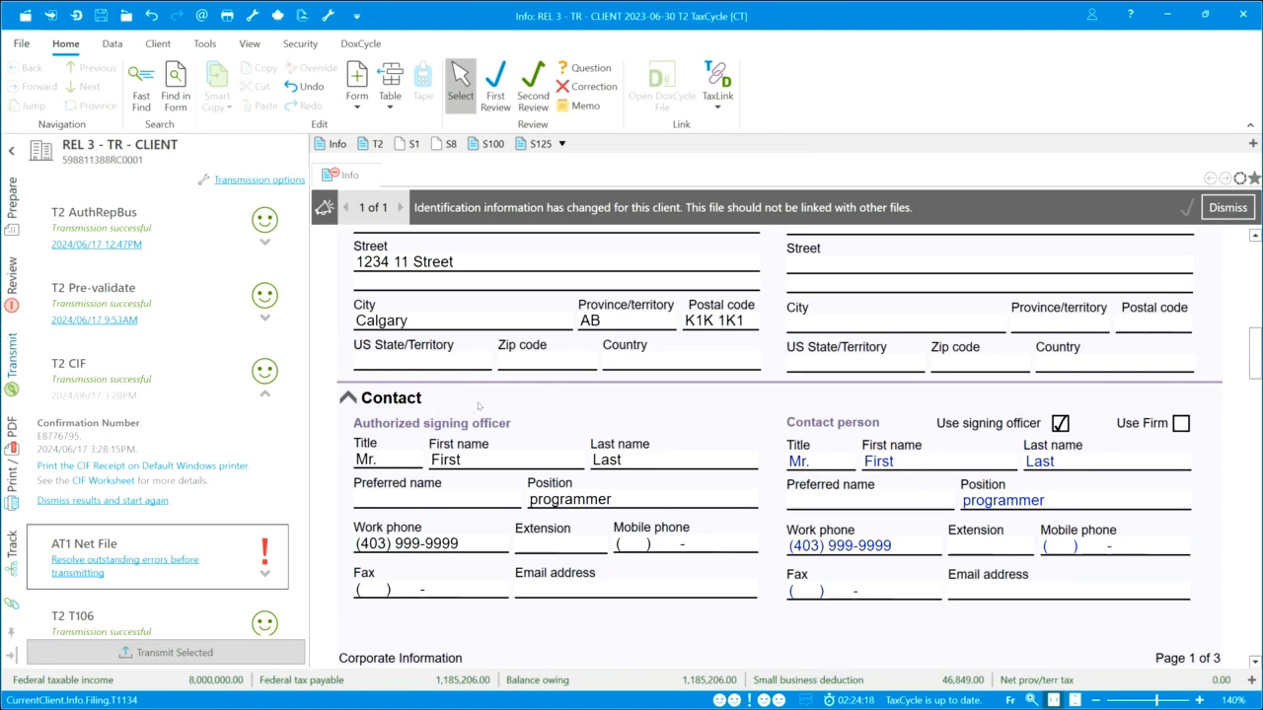
# Answer Yes to whether the corporation is filing an amended tax return in the Filing section of the Info form
pyautogui.scroll(-3, 478, 404)
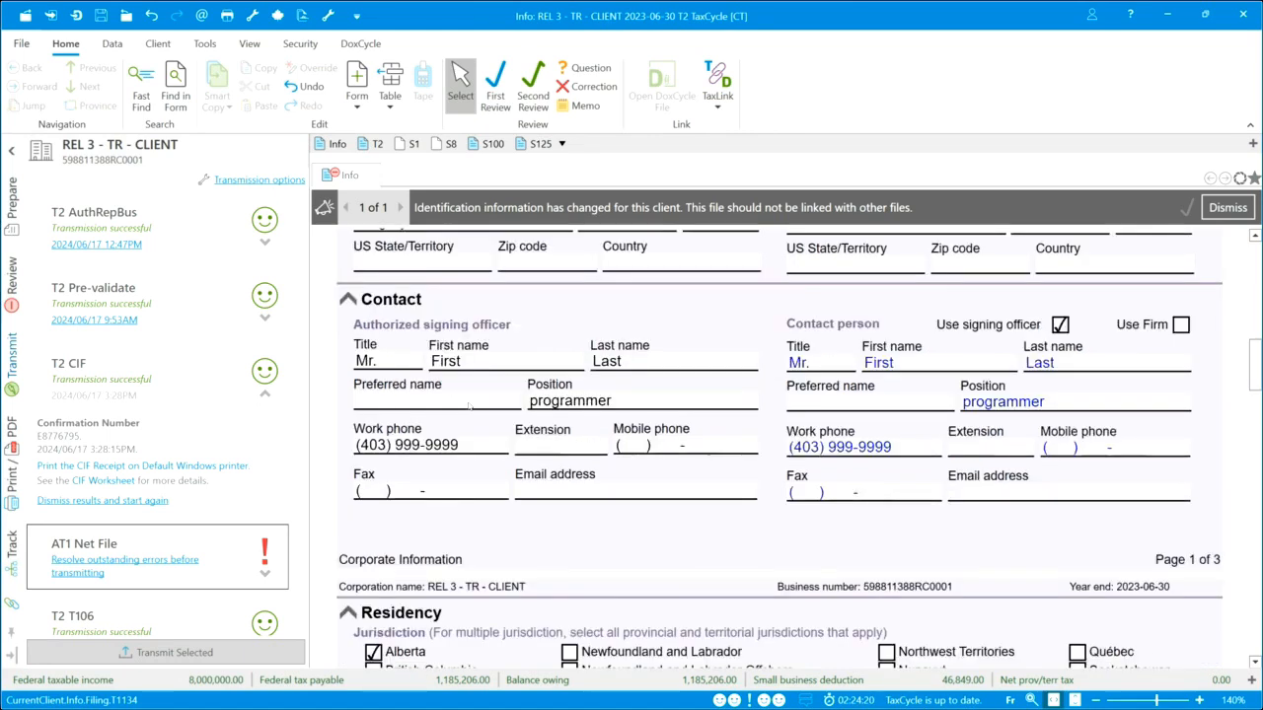
pyautogui.scroll(-3, 470, 405)
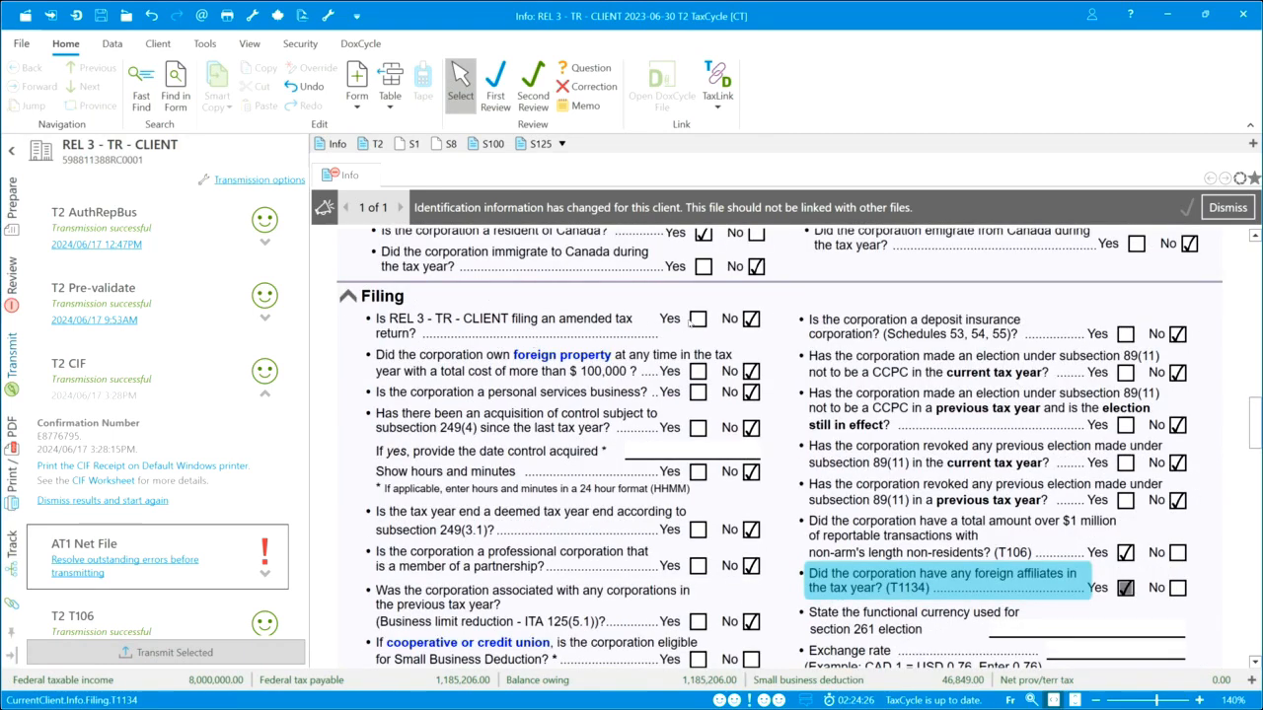
pyautogui.click(698, 319)
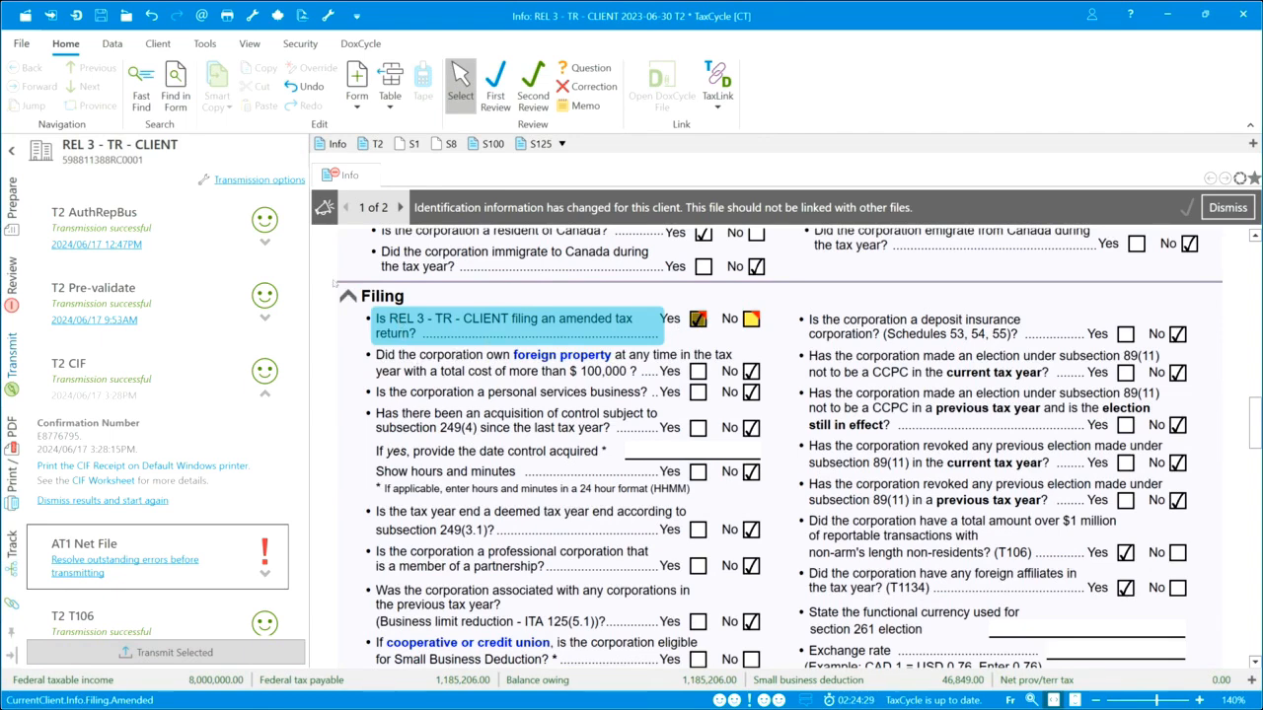
# Find and open the T2-ADJ Adjustment Notes form for describing the changes in the amended return
pyautogui.click(13, 198)
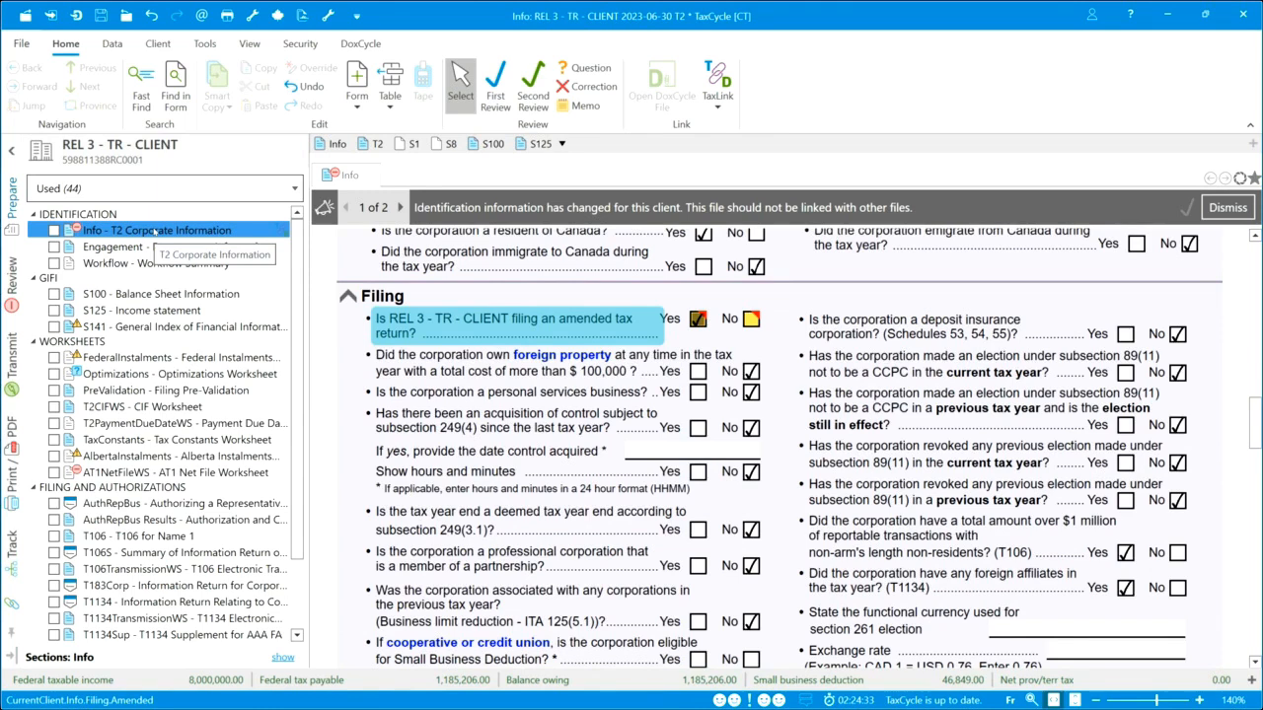
pyautogui.click(141, 89)
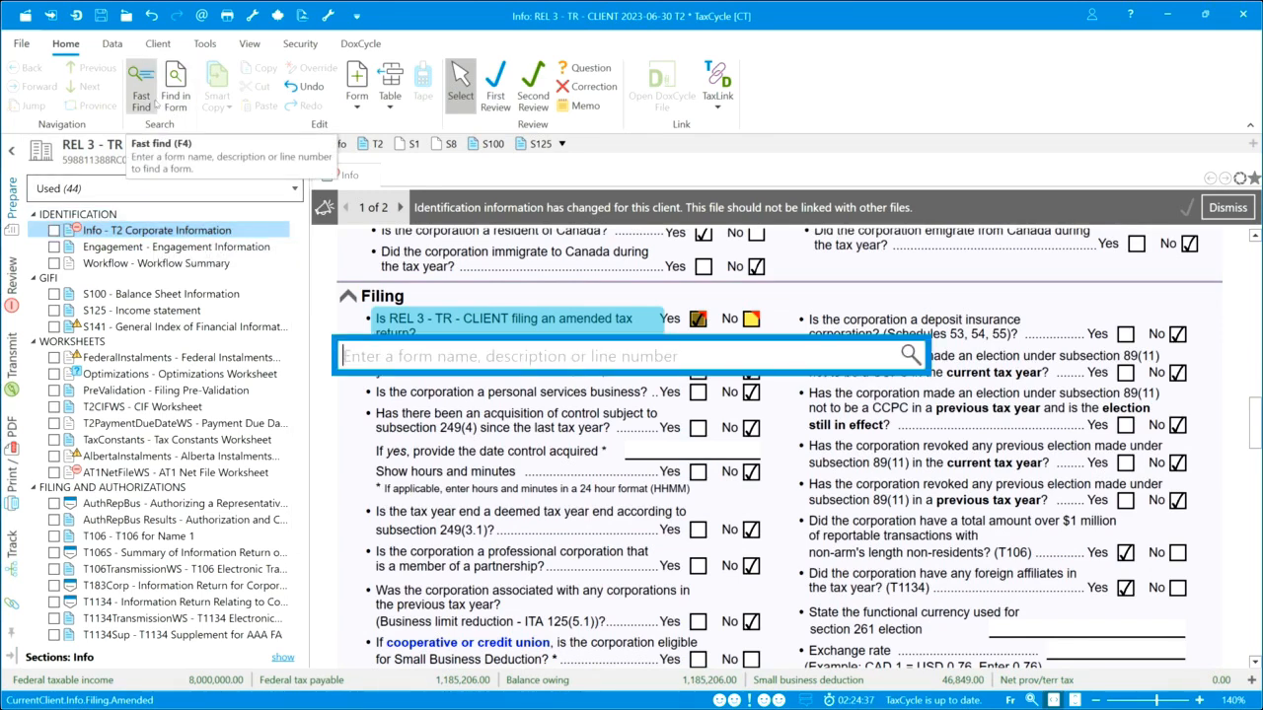
pyautogui.write('adj')
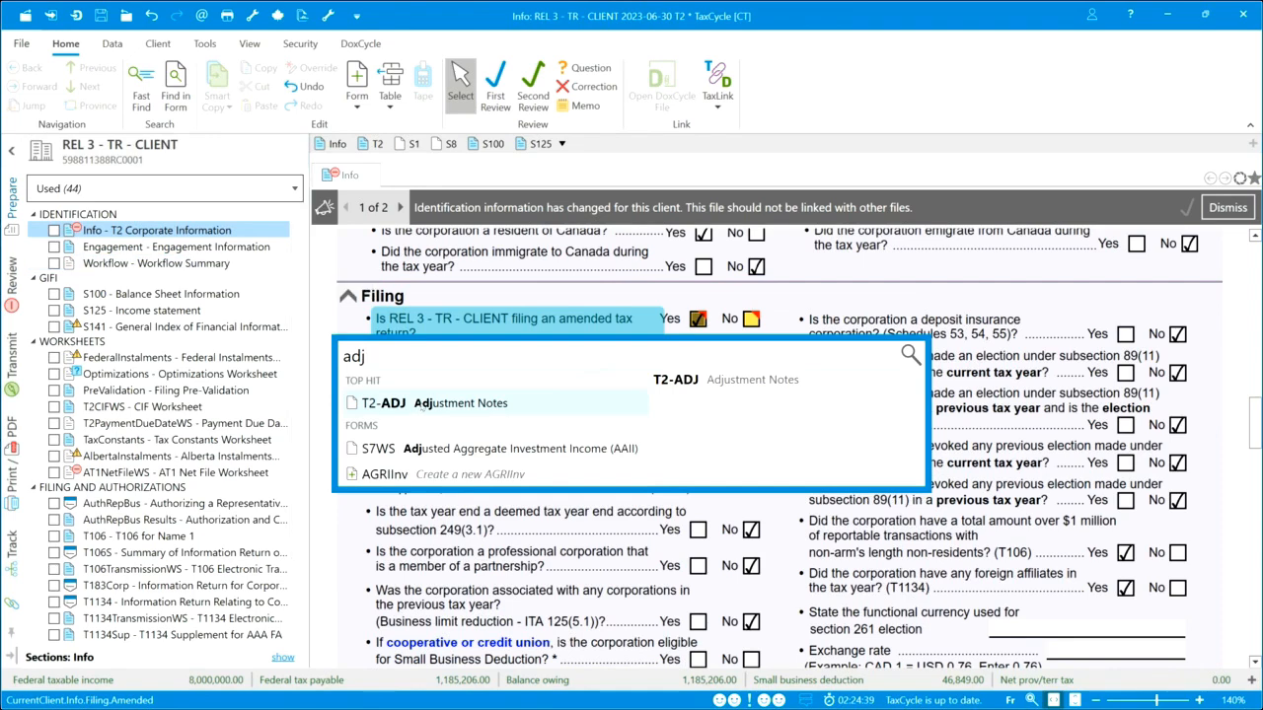
pyautogui.click(422, 404)
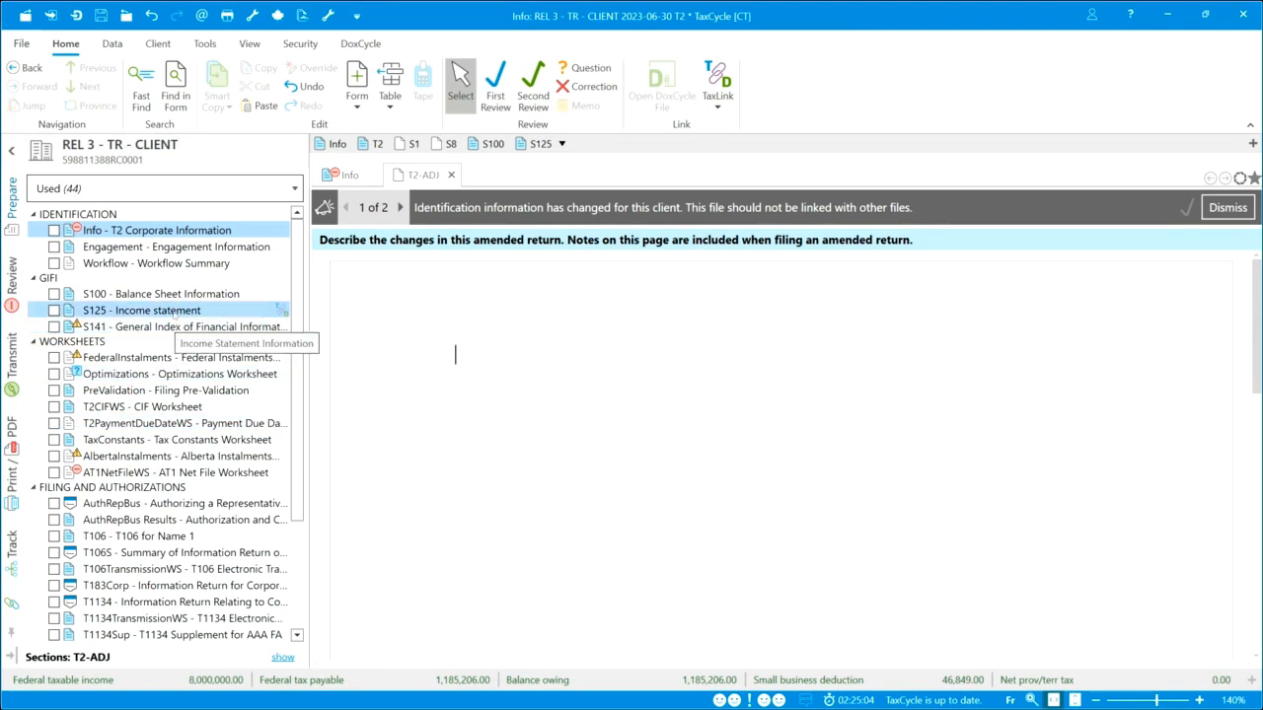
# On the S125 income statement, add GIFI item 8092 Interest from Canadian bonds and debentures under Other income with an amount of 5,000
pyautogui.click(172, 314)
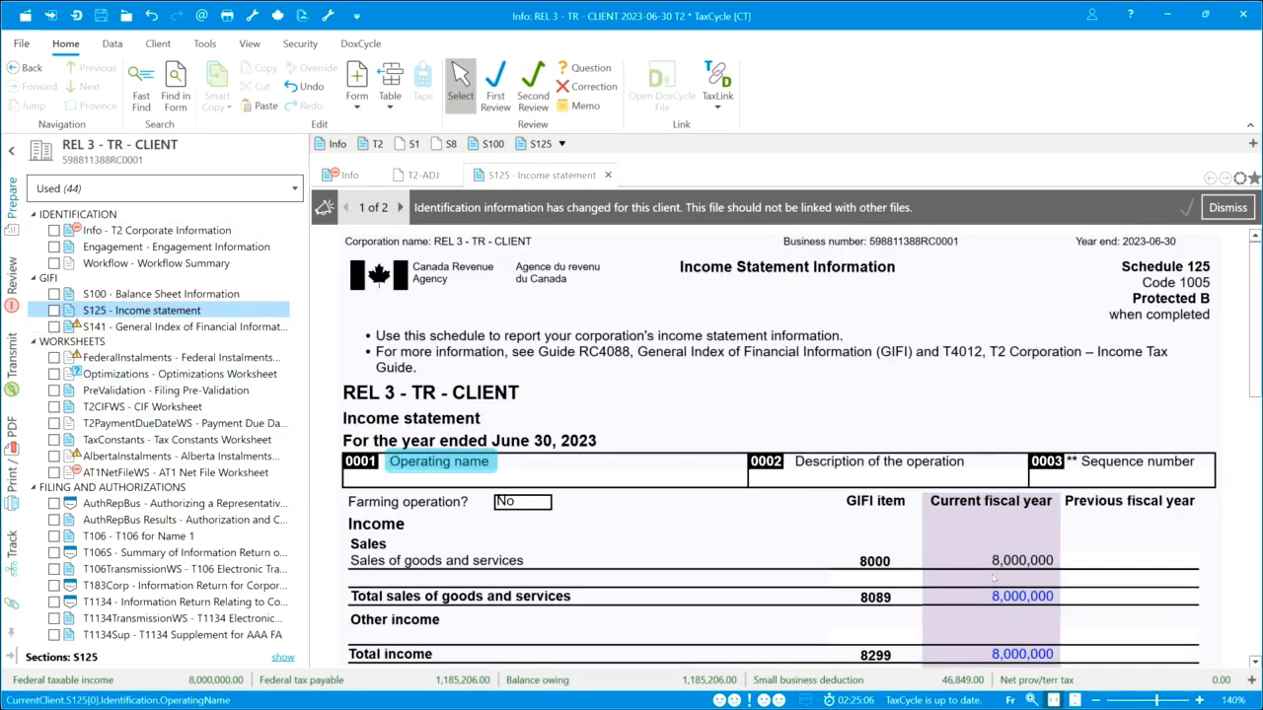
pyautogui.scroll(-1, 891, 572)
pyautogui.click(897, 483)
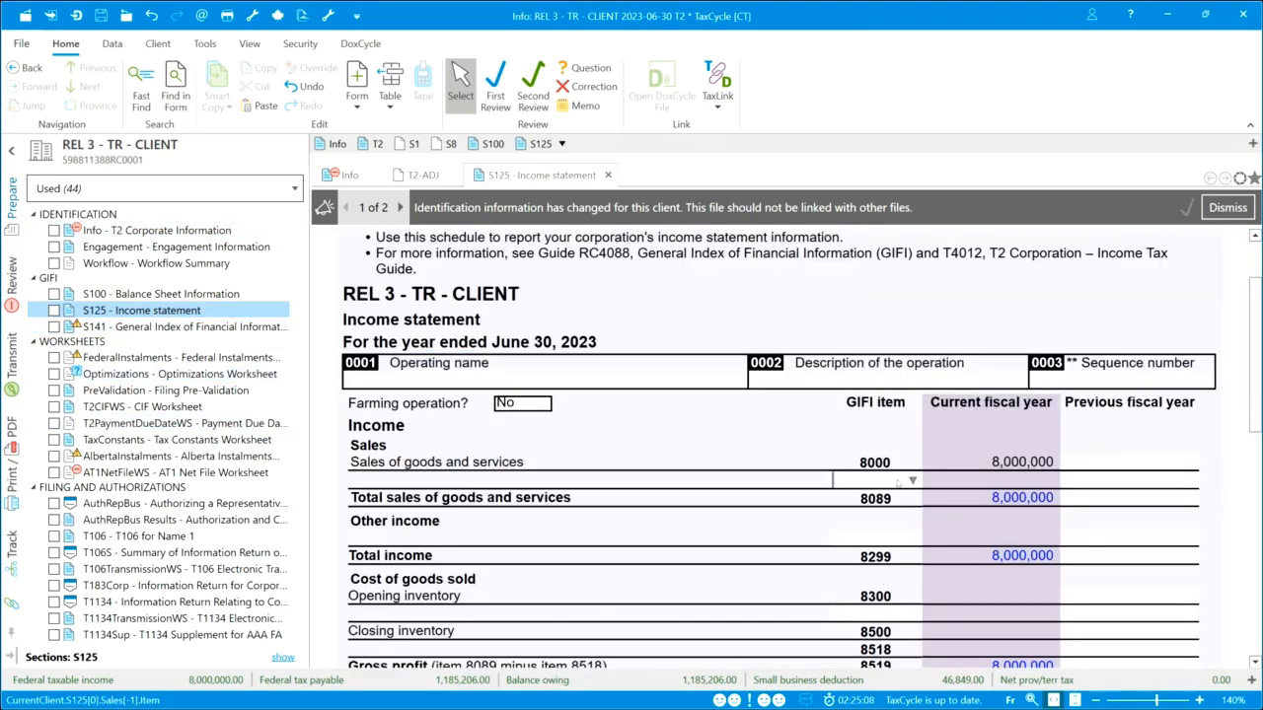
pyautogui.write('in')
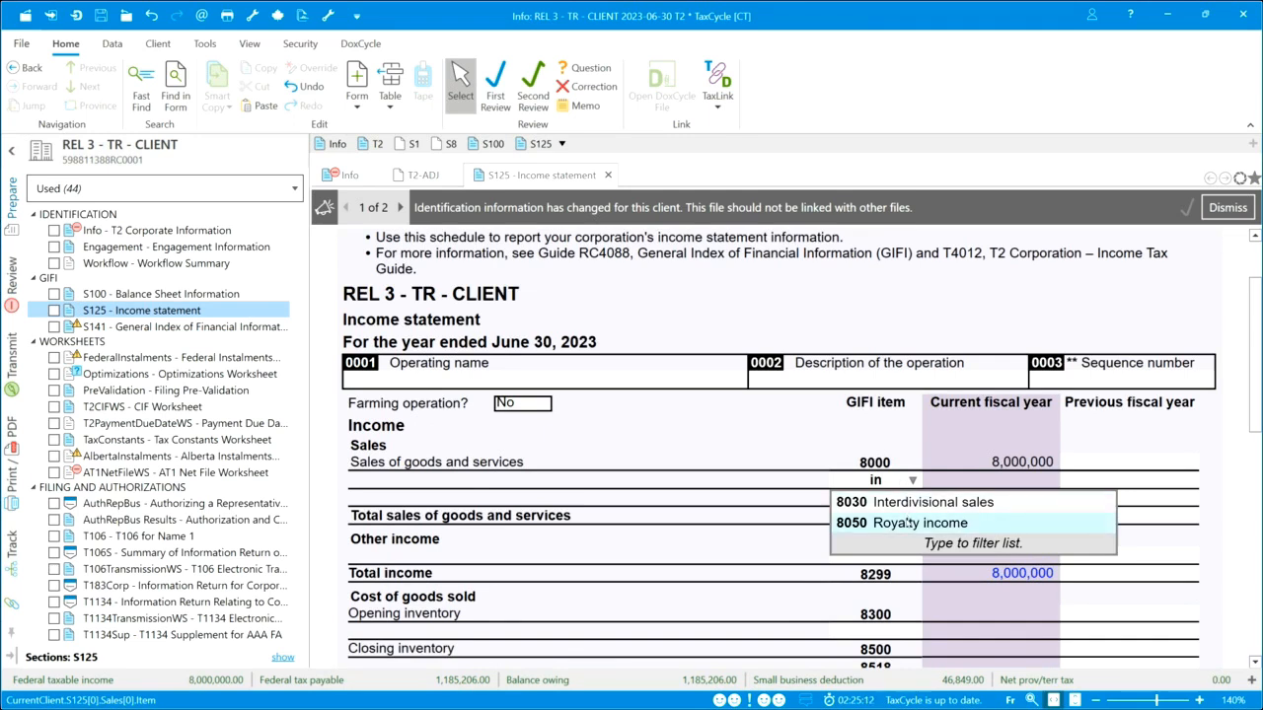
pyautogui.moveTo(889, 482); pyautogui.dragTo(851, 483)
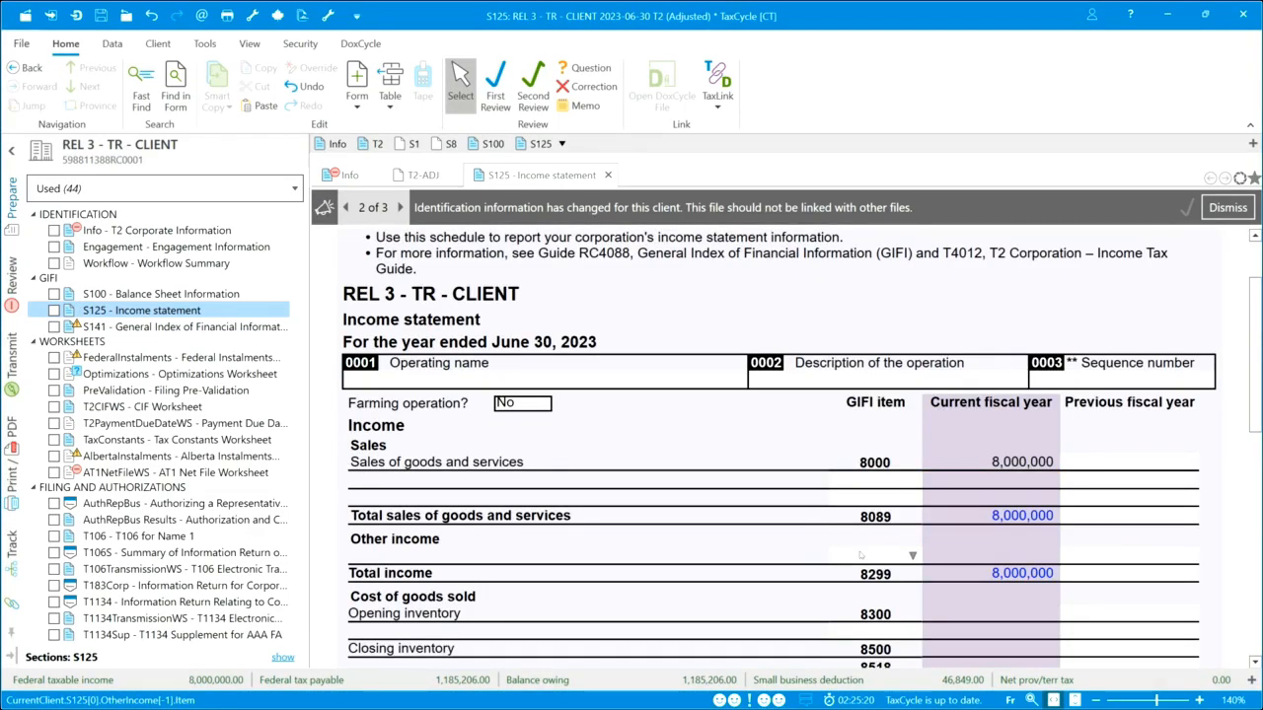
pyautogui.write('t')
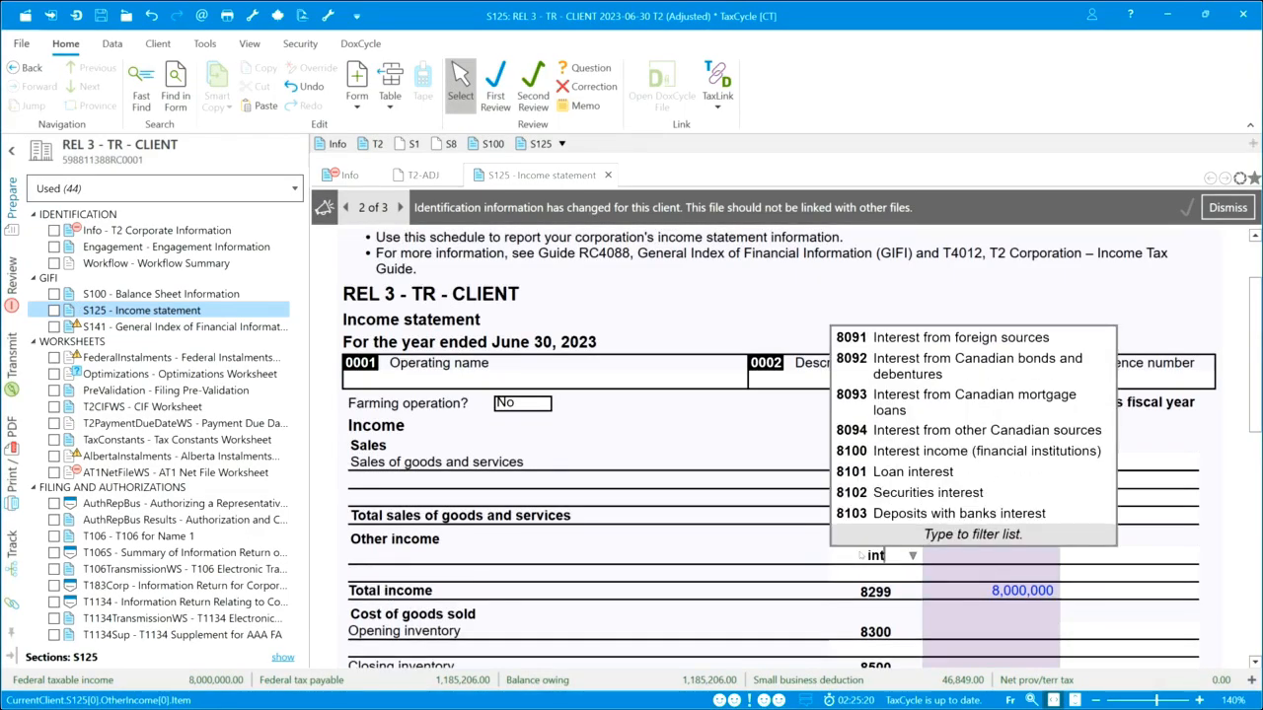
pyautogui.click(920, 367)
pyautogui.click(971, 557)
pyautogui.write('5000')
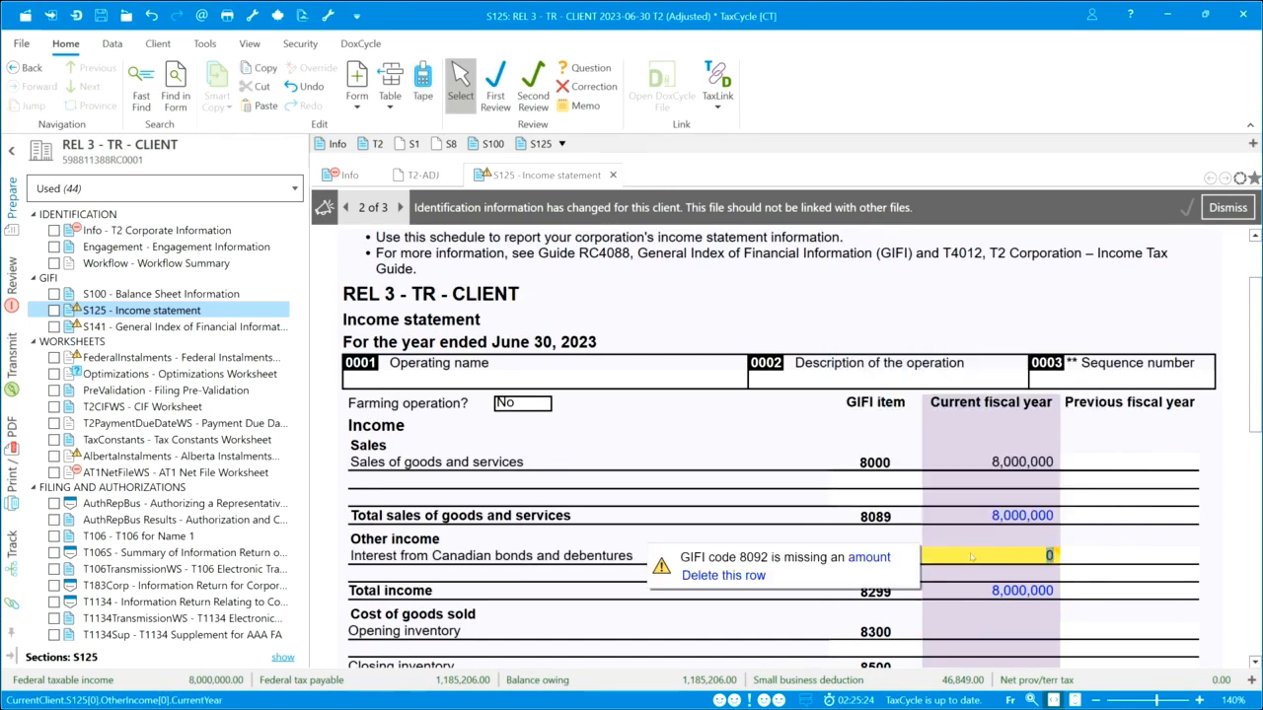
pyautogui.press('Up')
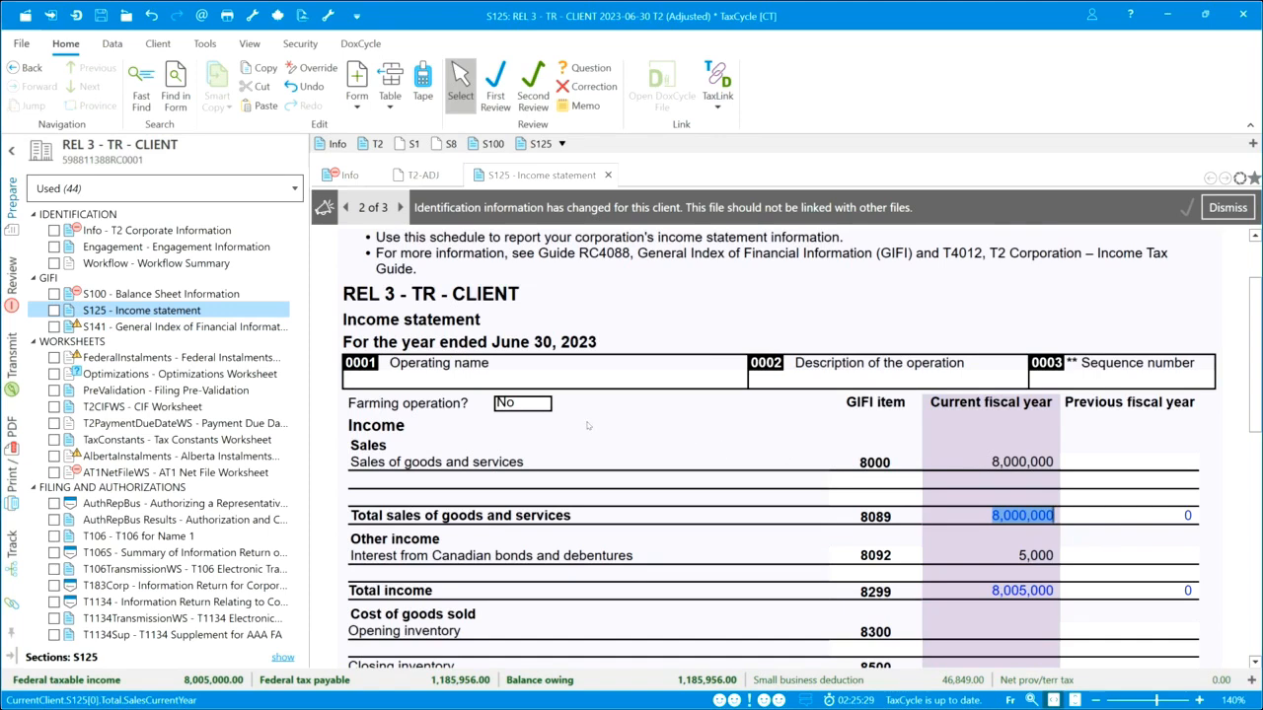
# Look through the available review message filters, keeping Require attention, and check the outstanding messages for the amended return
pyautogui.click(11, 281)
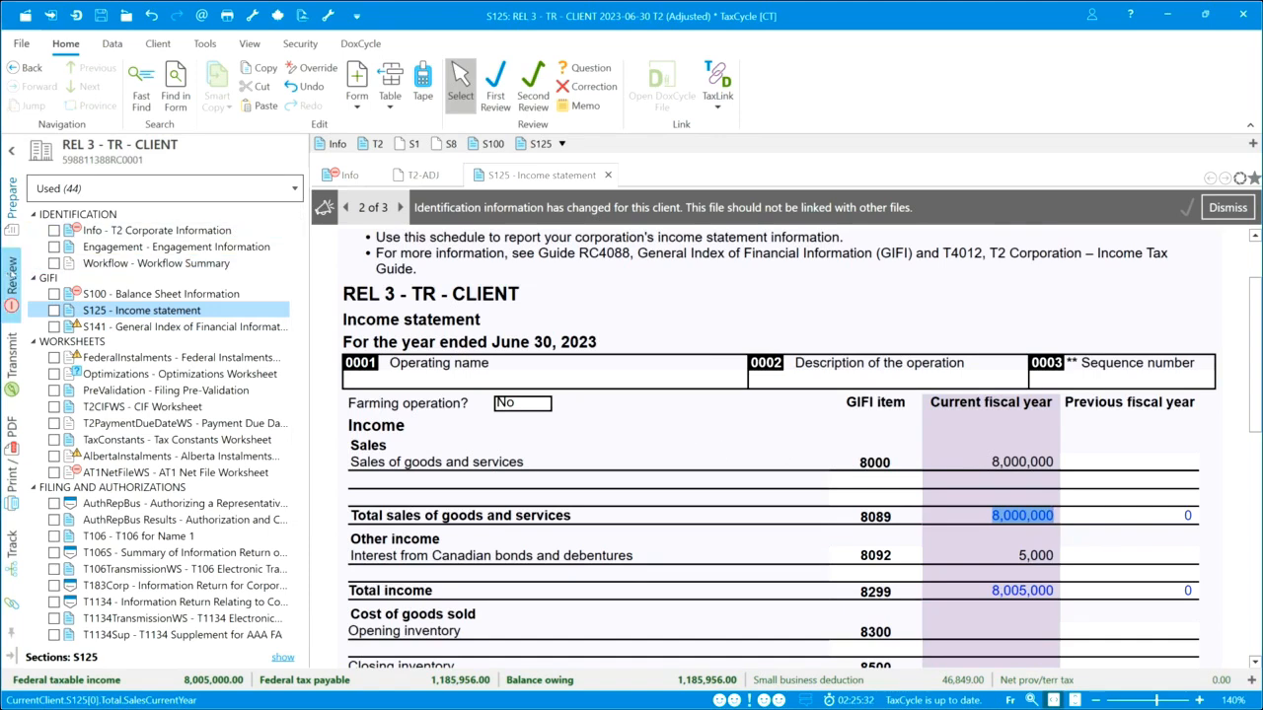
pyautogui.click(289, 190)
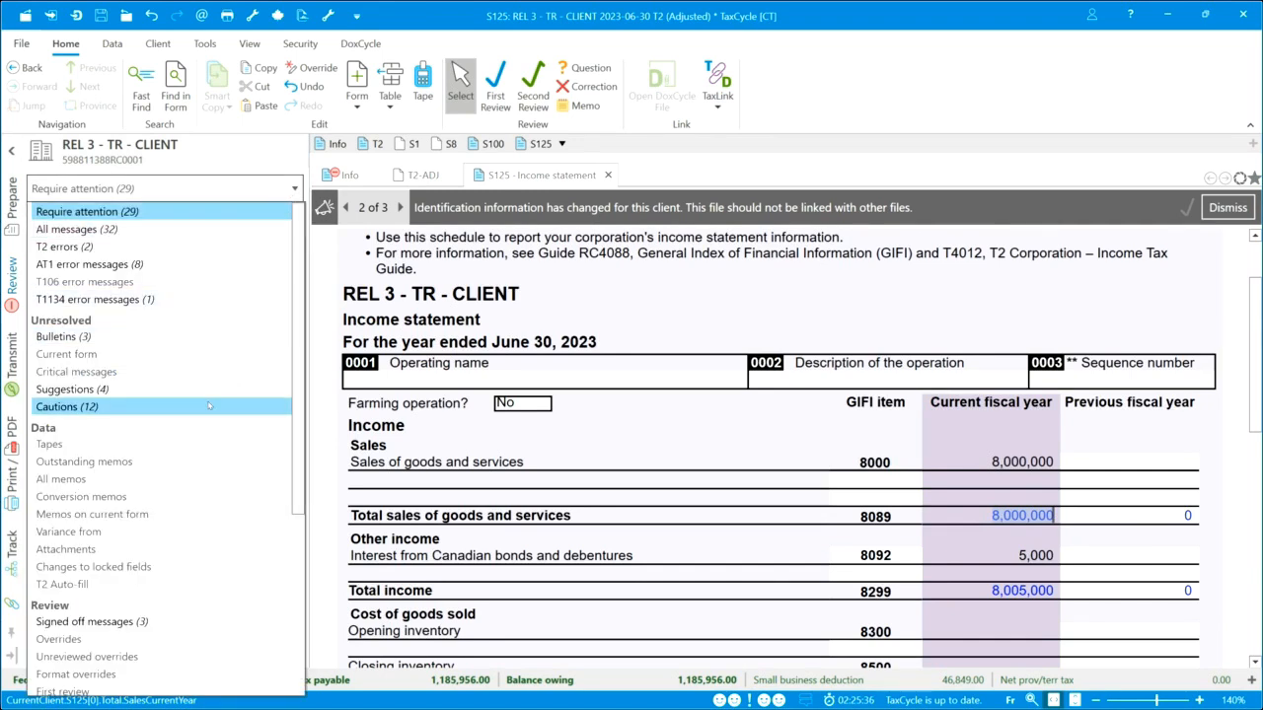
pyautogui.scroll(-2, 207, 488)
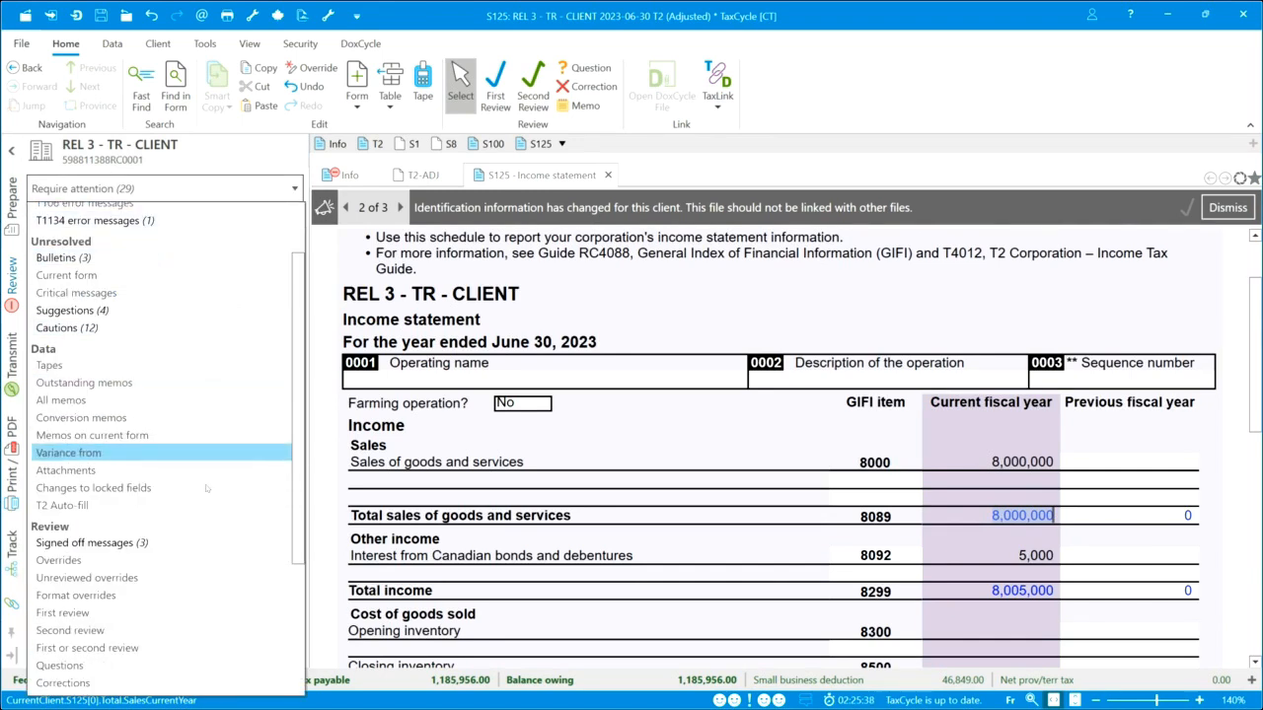
pyautogui.scroll(-3, 206, 487)
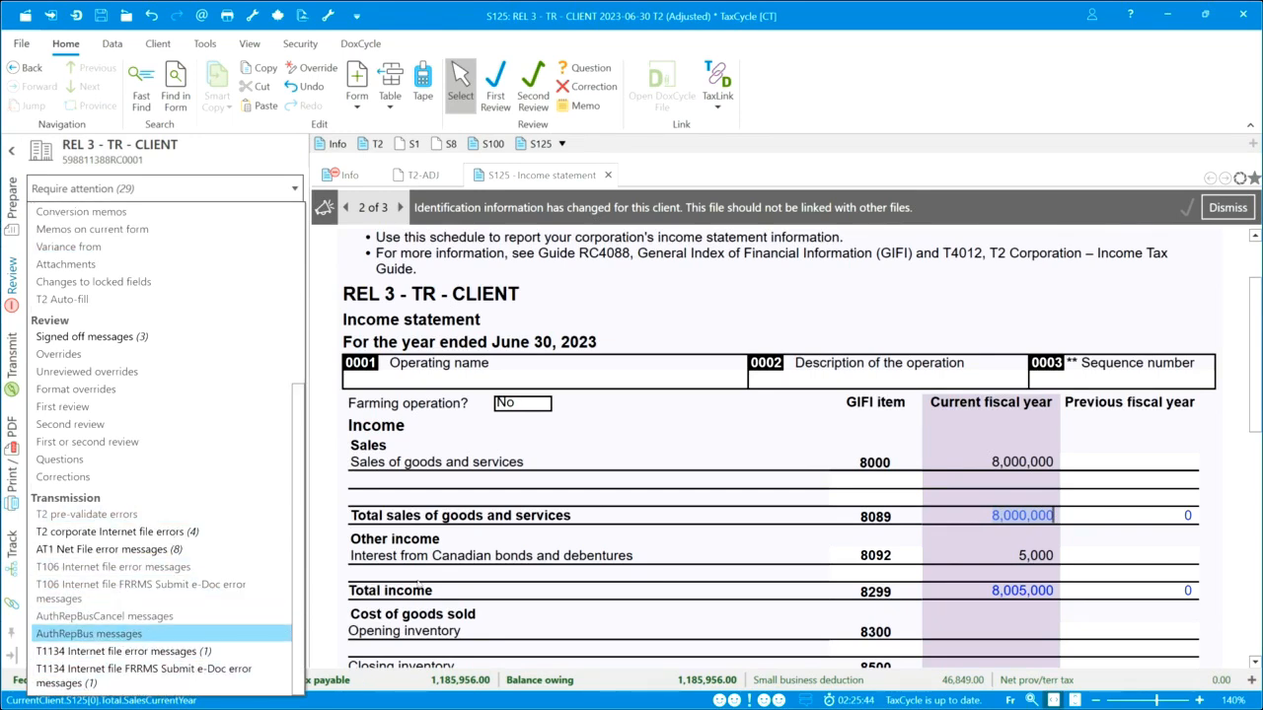
pyautogui.click(617, 471)
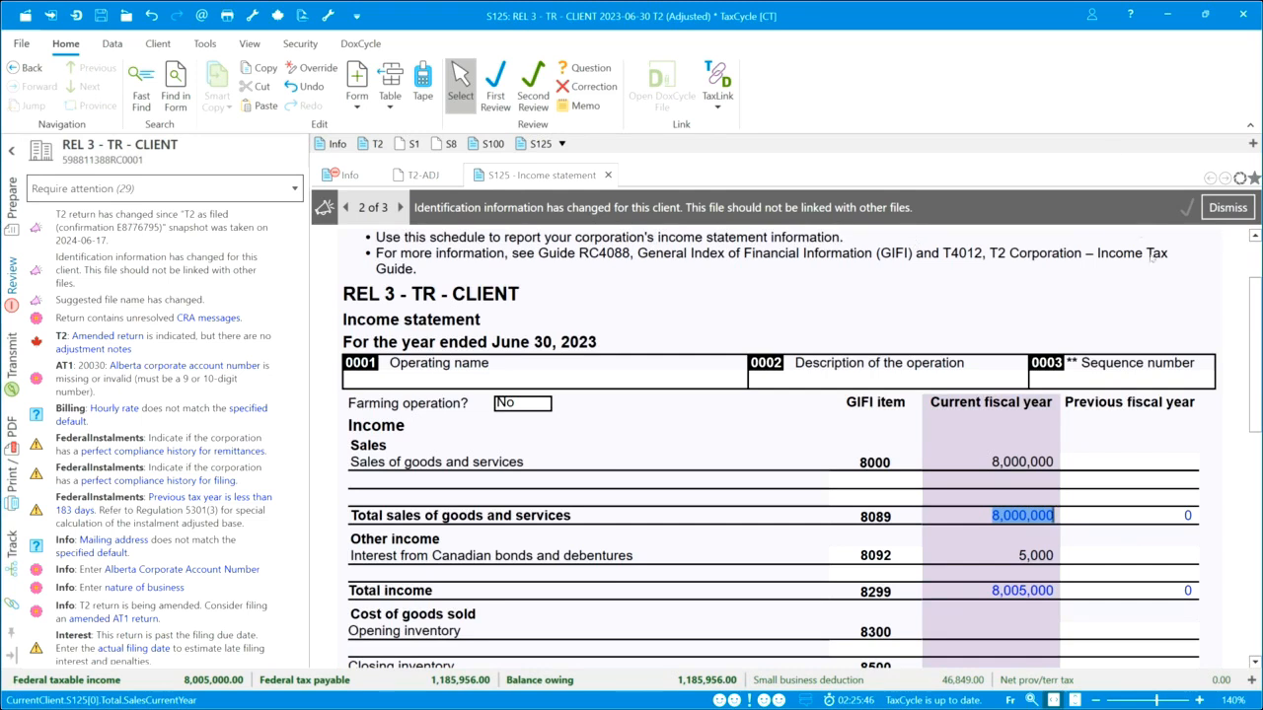
# Dismiss the identification-change notice and save the return under the suggested file name REL 3 - TR - CLIENT Adjusted 20240617.2024T2
pyautogui.click(1228, 209)
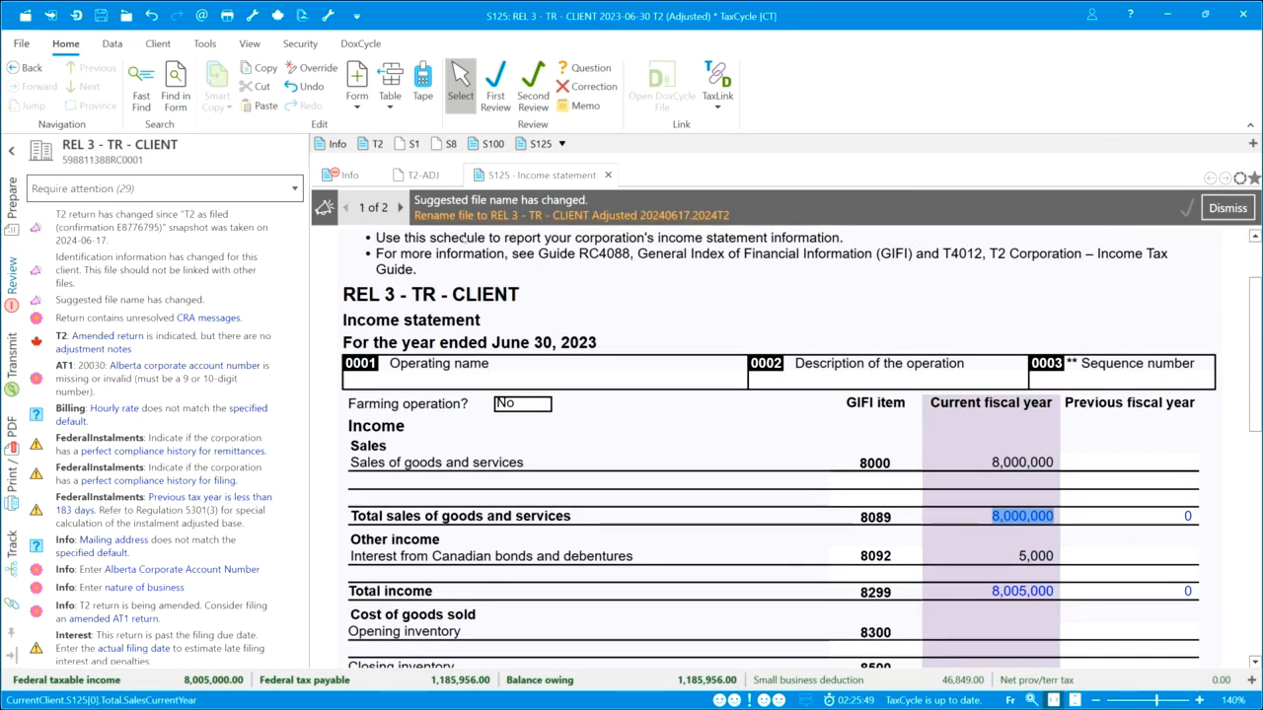
pyautogui.click(529, 217)
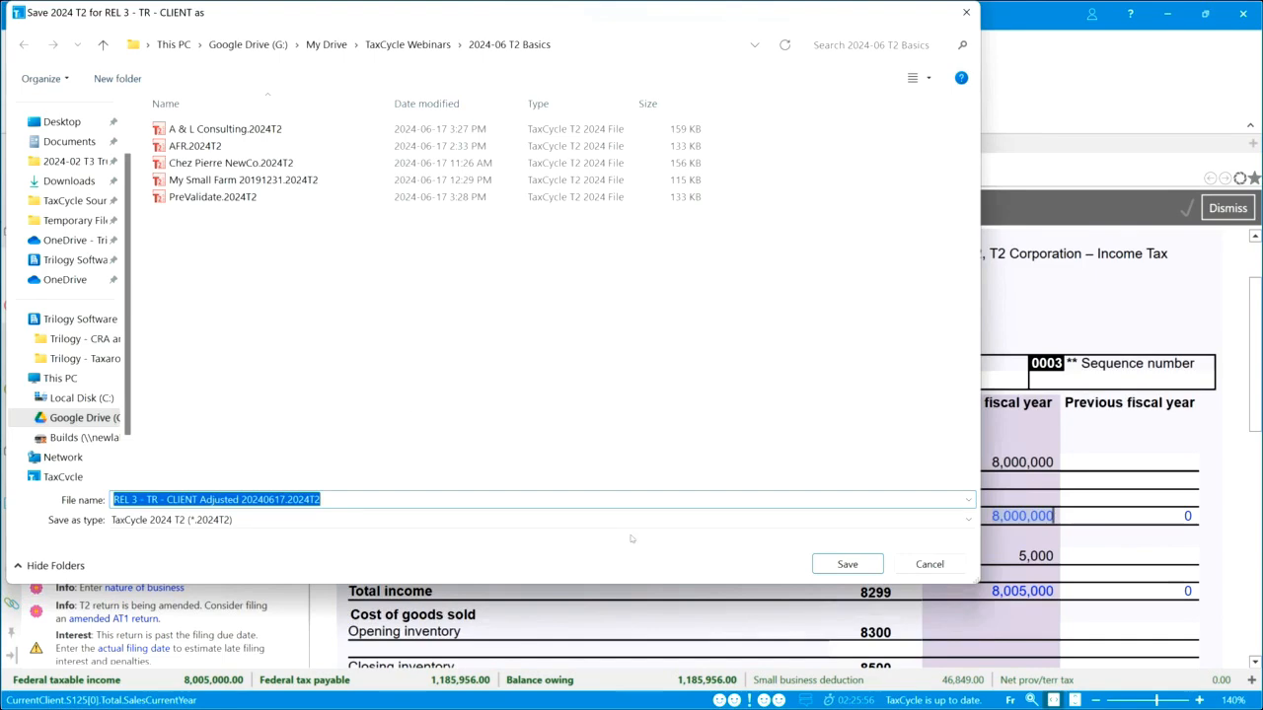
pyautogui.click(848, 564)
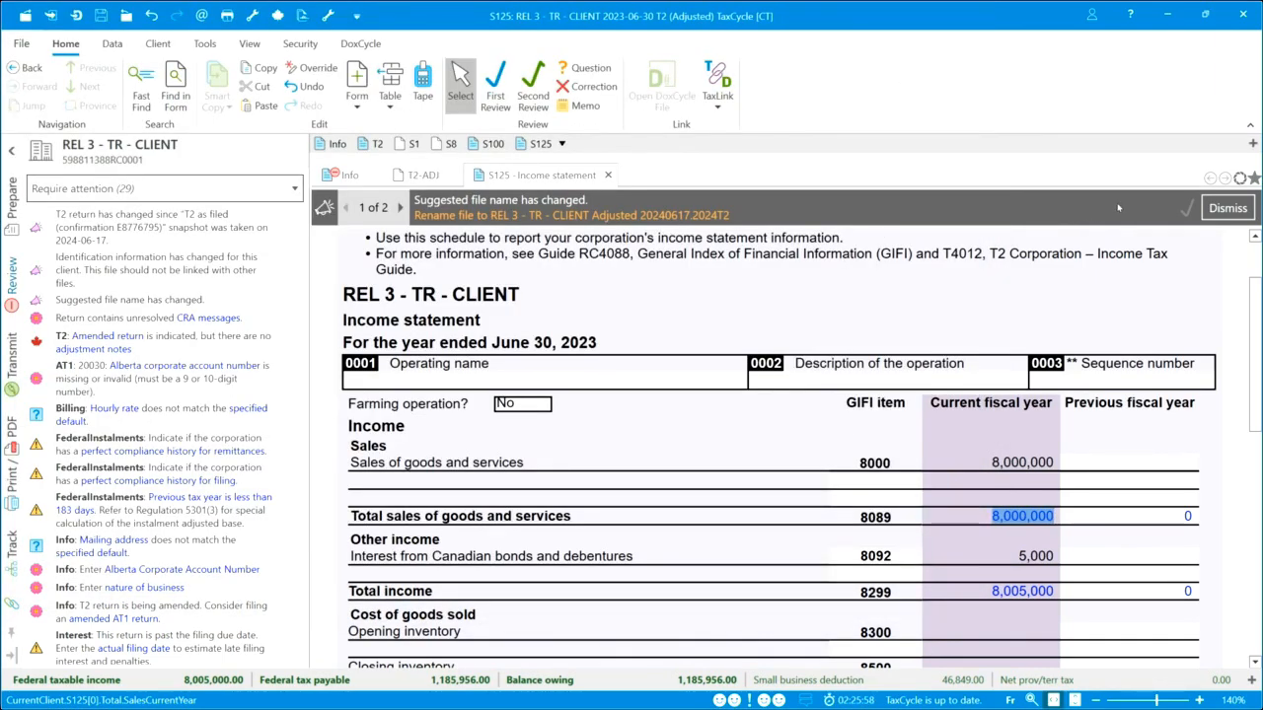
pyautogui.click(1227, 208)
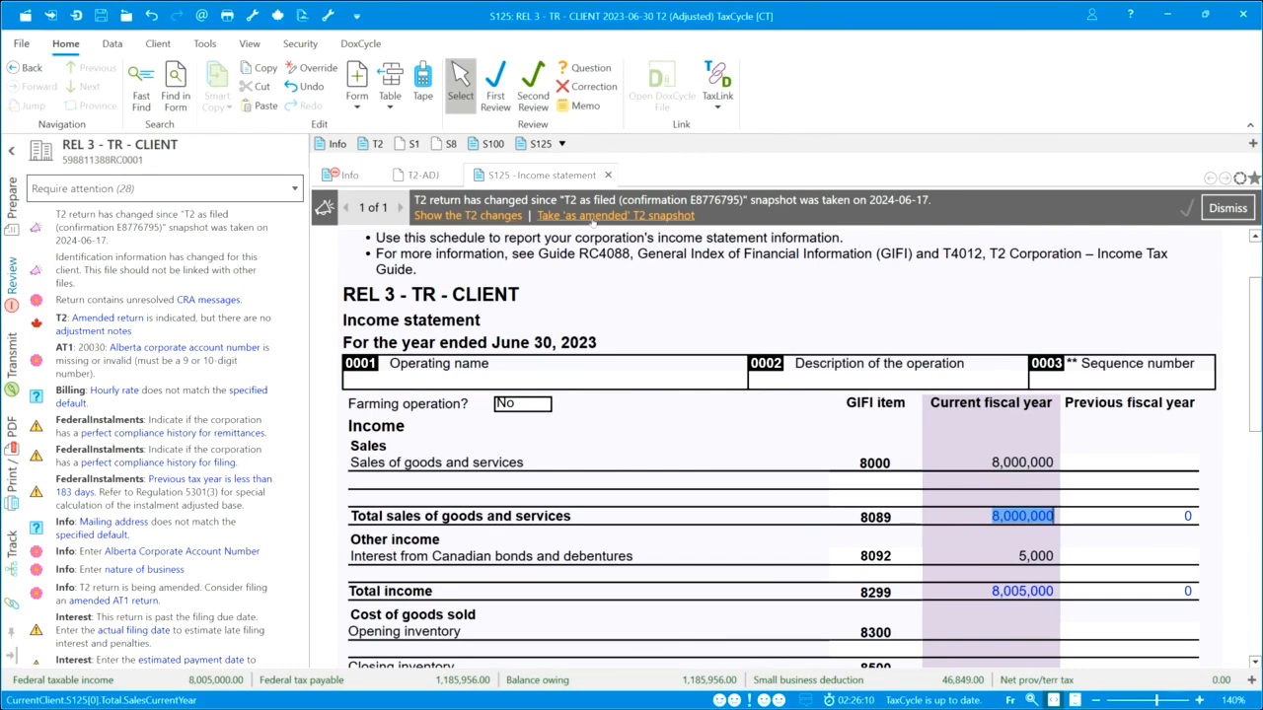
# Show the T2 changes since the as-filed snapshot and inspect the variance at line 300 net income on the T2 jacket
pyautogui.click(471, 216)
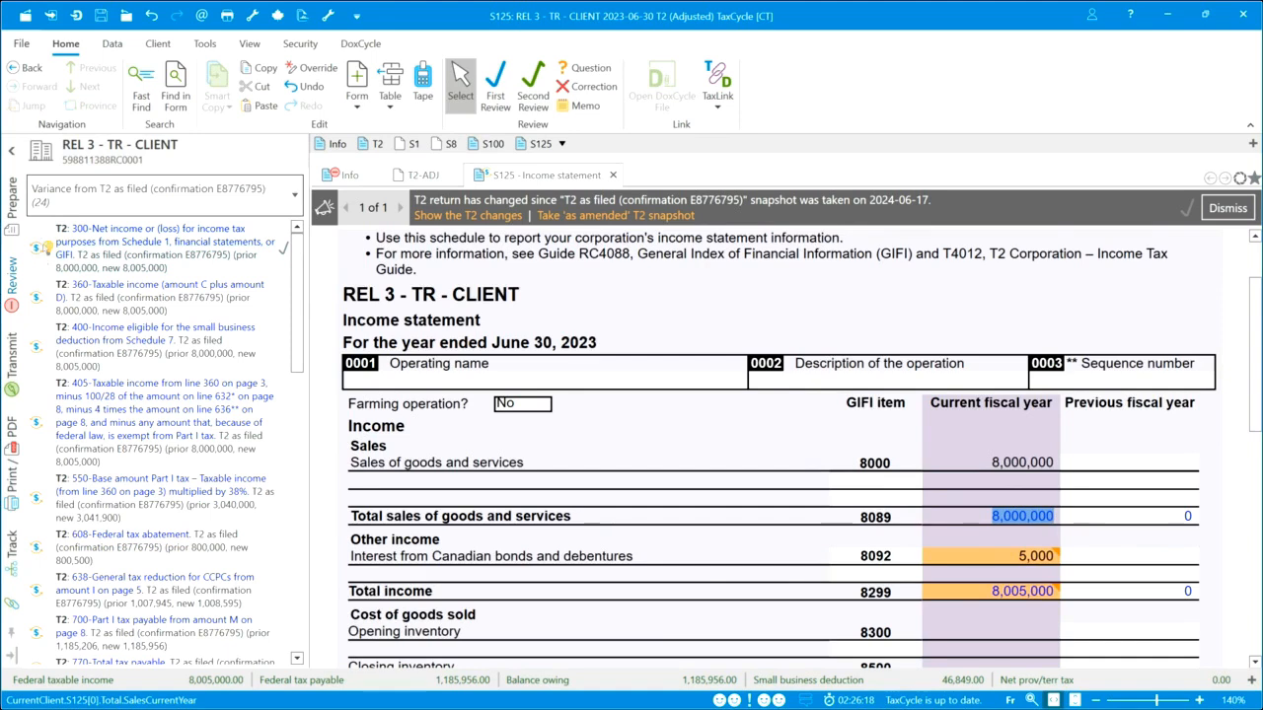
pyautogui.click(227, 243)
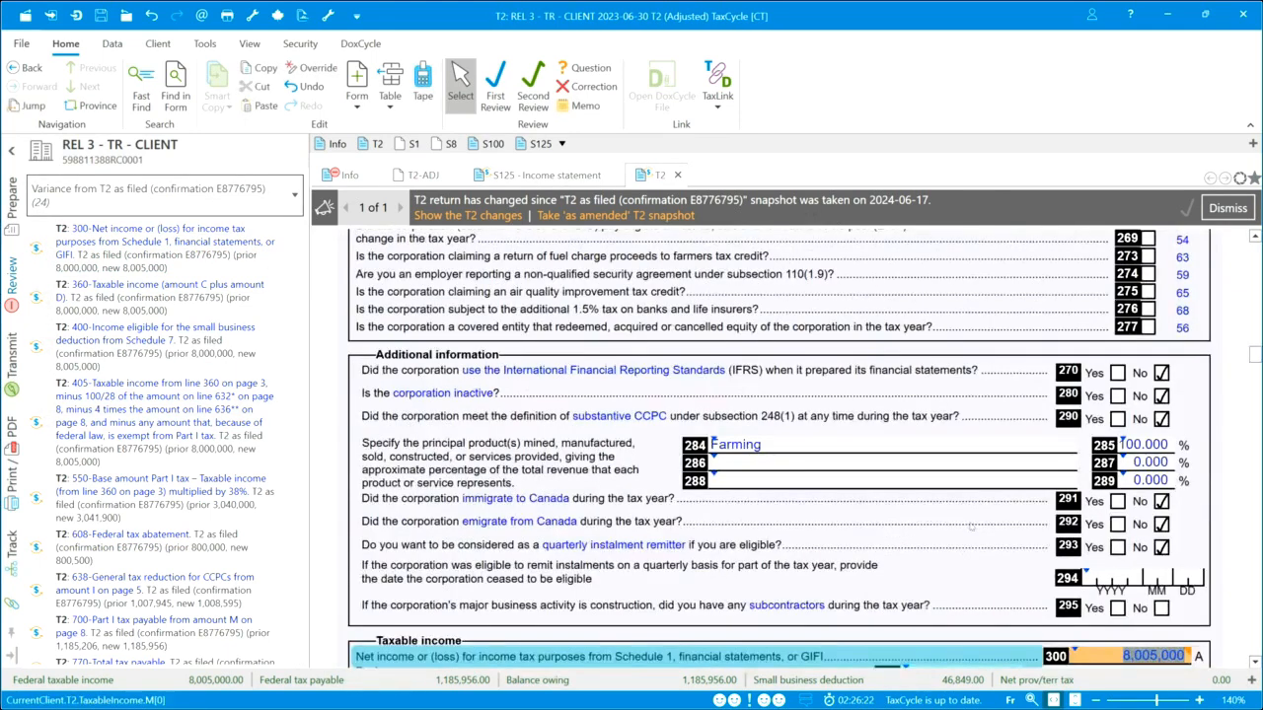
pyautogui.scroll(-2, 971, 528)
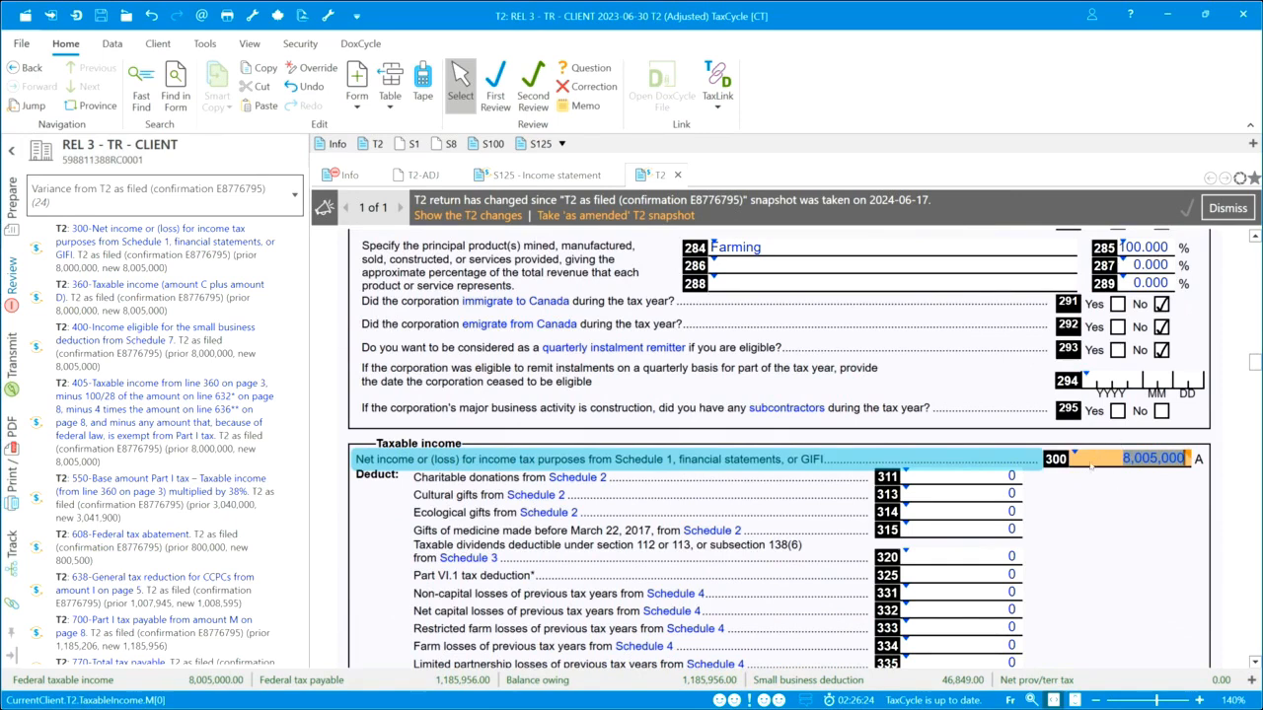
pyautogui.moveTo(1090, 457)
# Dismiss the previous T2 CIF transmission results and restart the filing process for the amended return
pyautogui.click(12, 365)
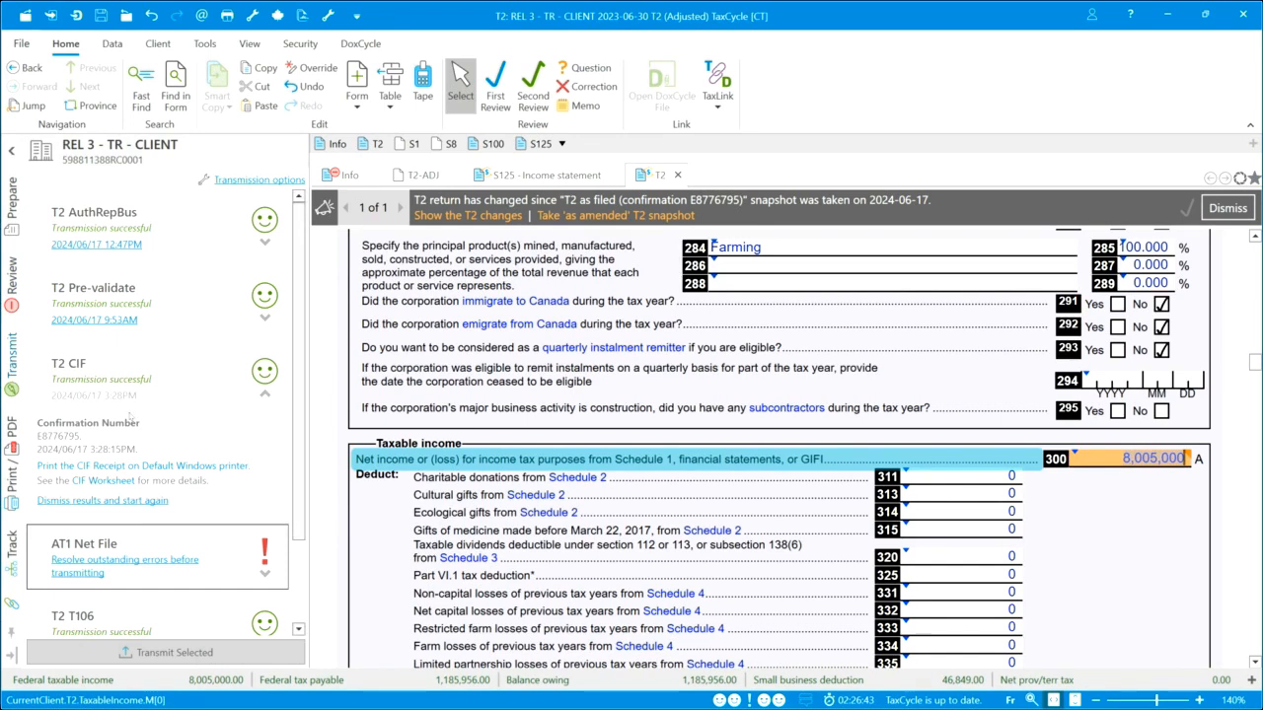
pyautogui.scroll(-2, 207, 487)
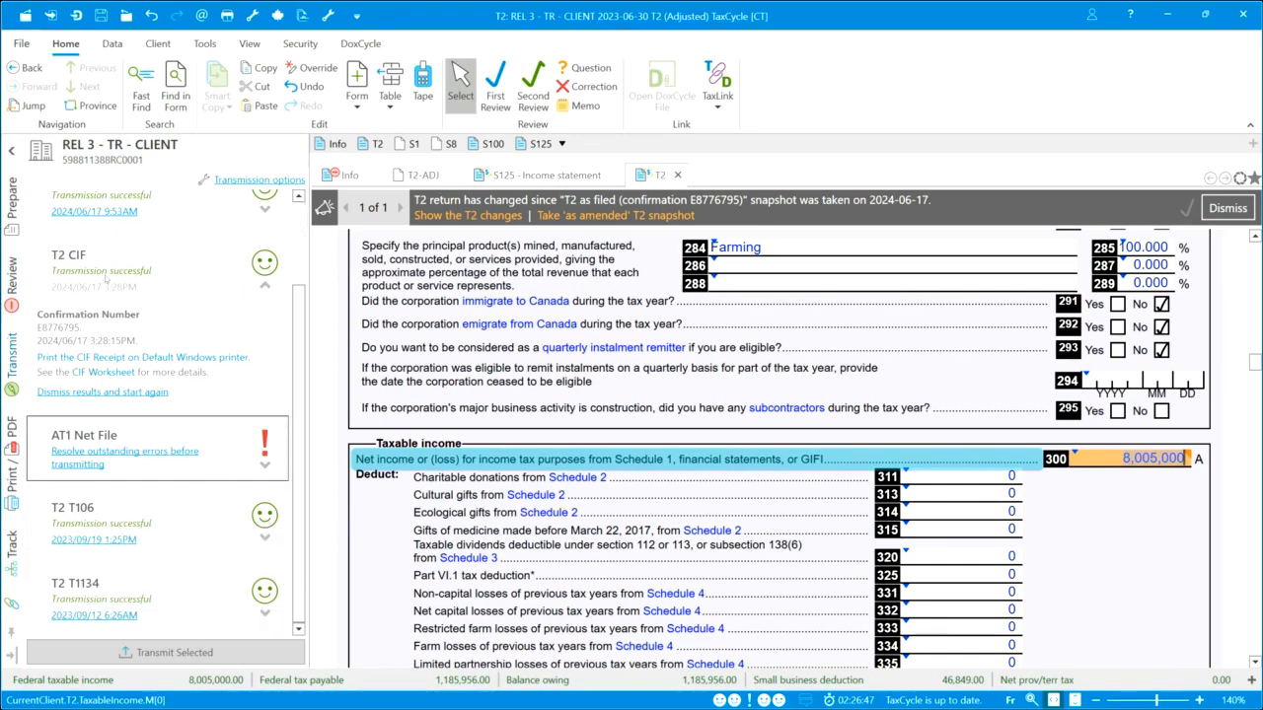
pyautogui.click(91, 392)
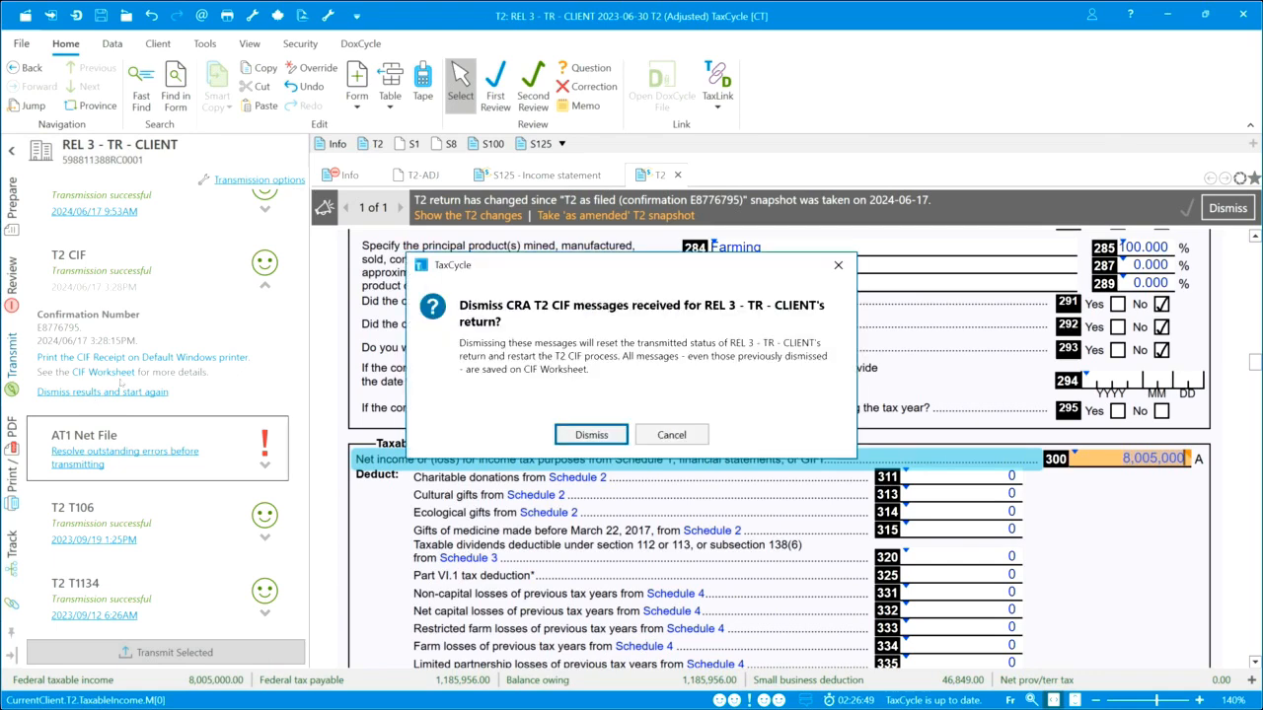
pyautogui.click(591, 435)
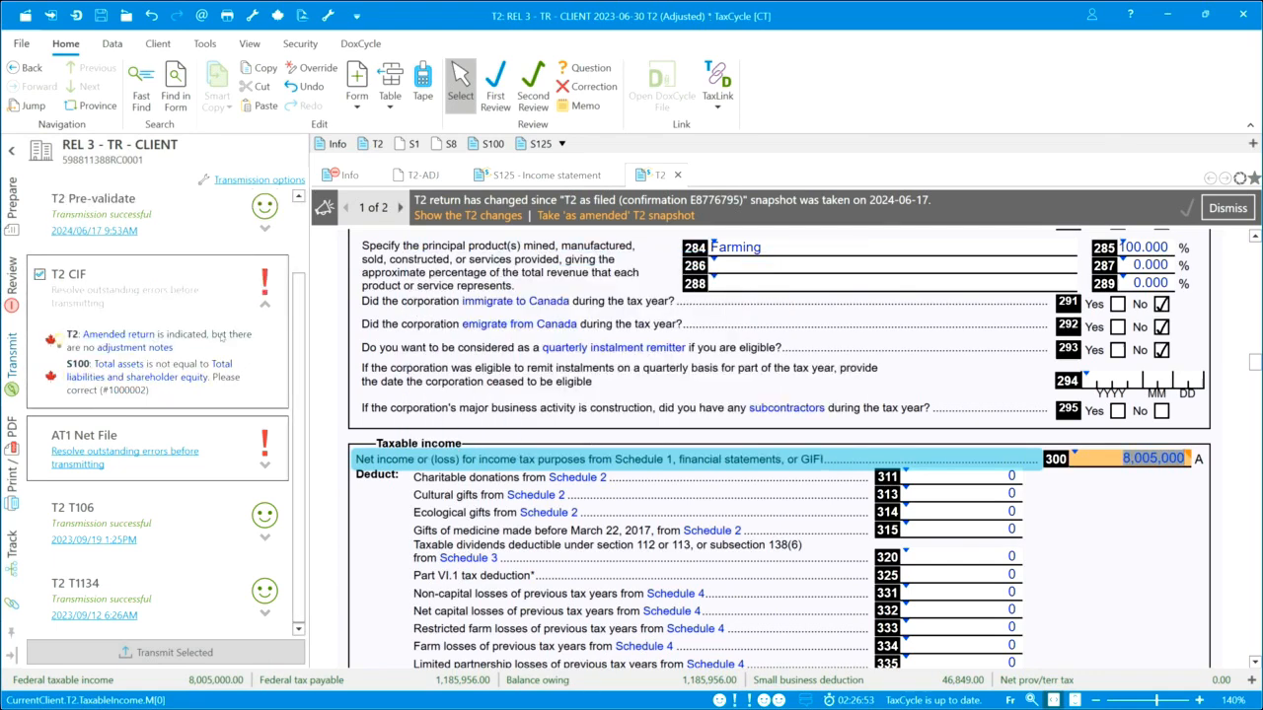
# Resolve the T2 CIF error about missing adjustment notes by entering "Adjustment notes" on the T2-ADJ form
pyautogui.click(148, 349)
pyautogui.write('Adj')
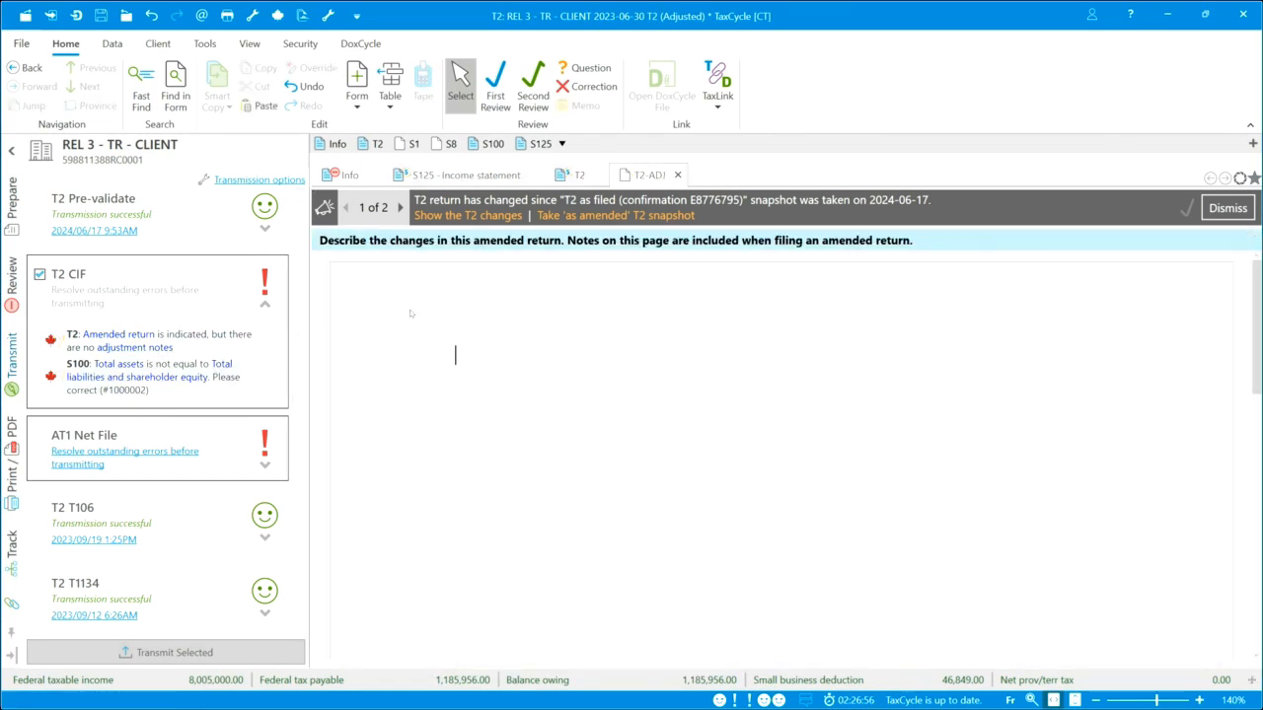
pyautogui.write('ustment')
pyautogui.press('BackSpace')
pyautogui.press('BackSpace')
pyautogui.press('BackSpace')
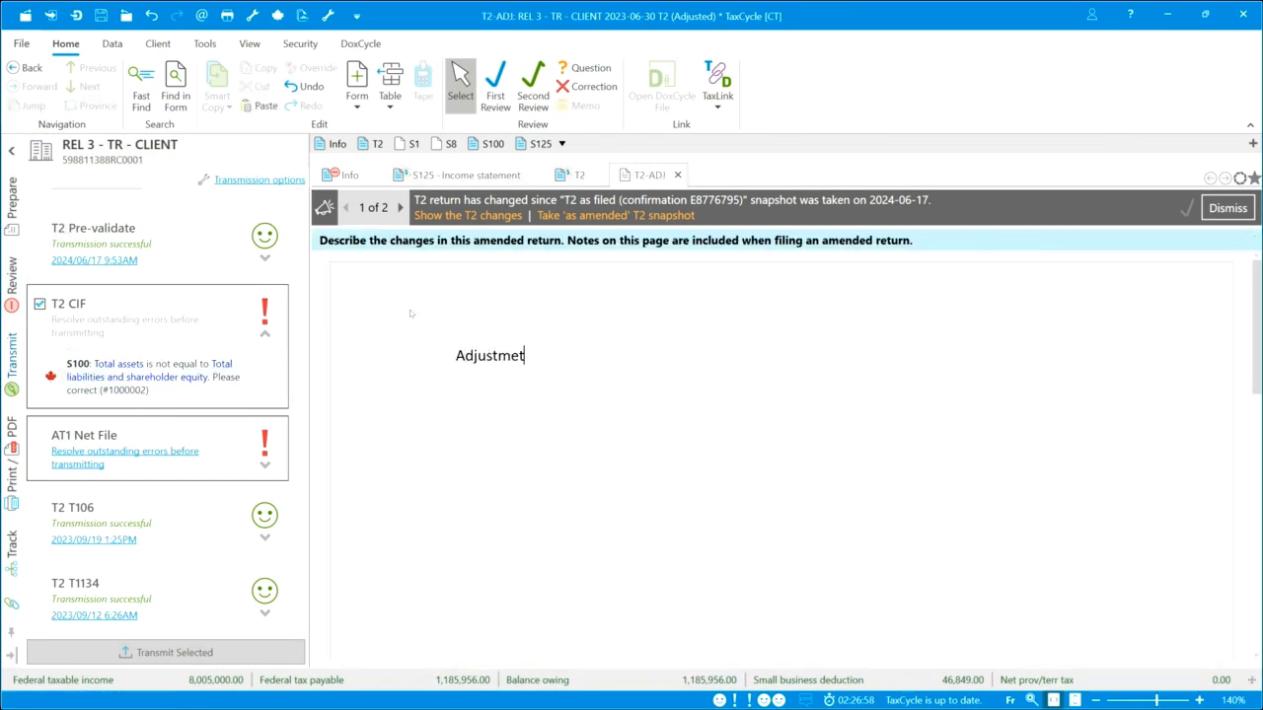
pyautogui.write('ent notes')
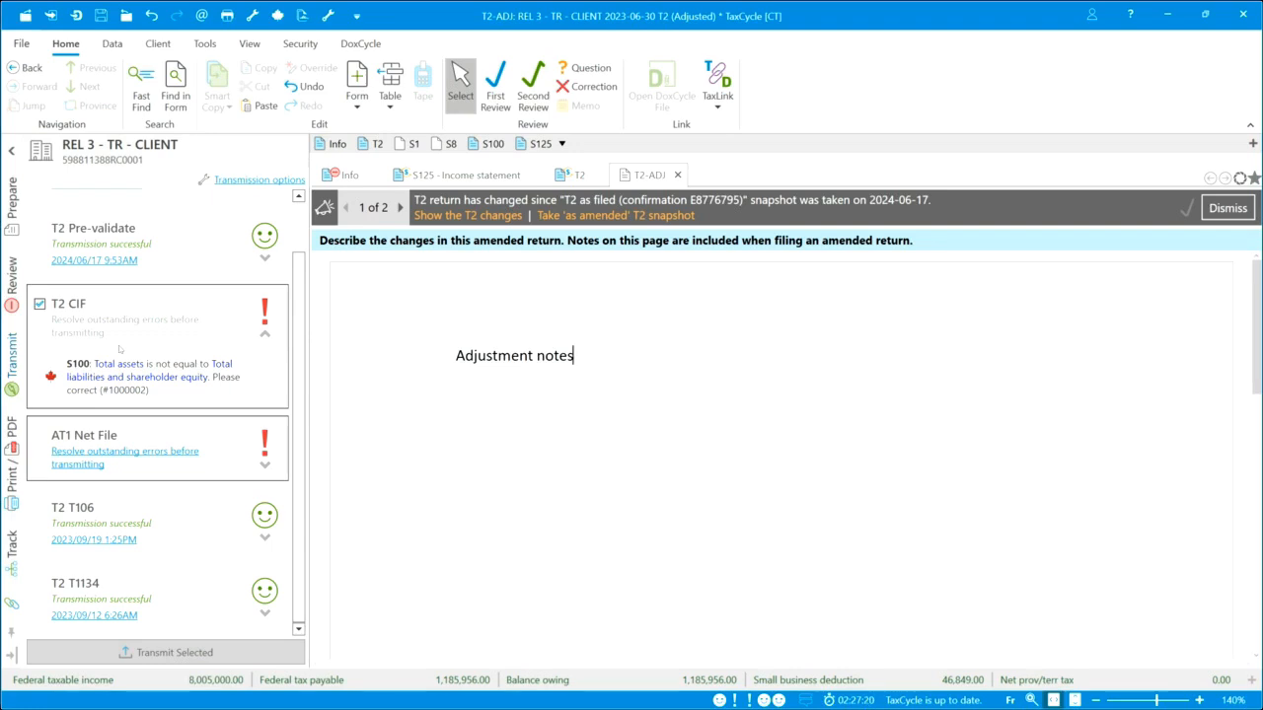
pyautogui.scroll(1, 119, 350)
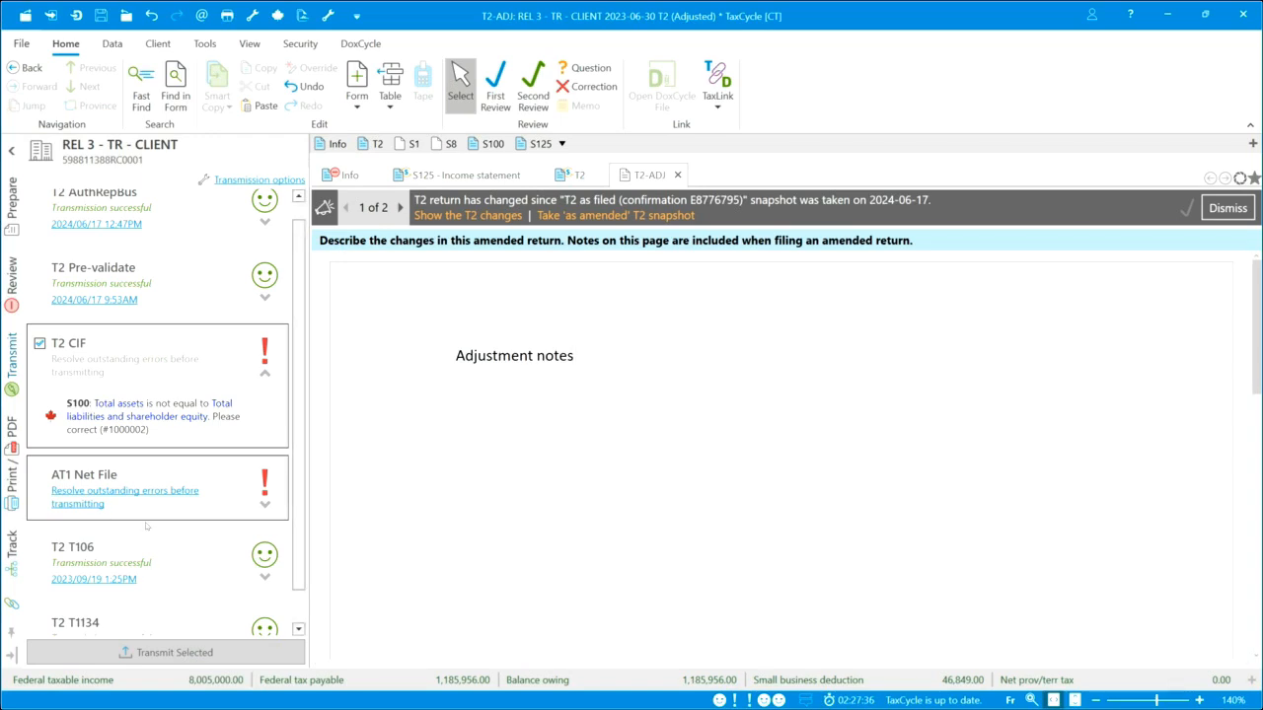
# Open the Billing Worksheet and examine its invoicing options, hourly and schedule charges, disbursements, sales taxes and prior-year amounts
pyautogui.click(11, 203)
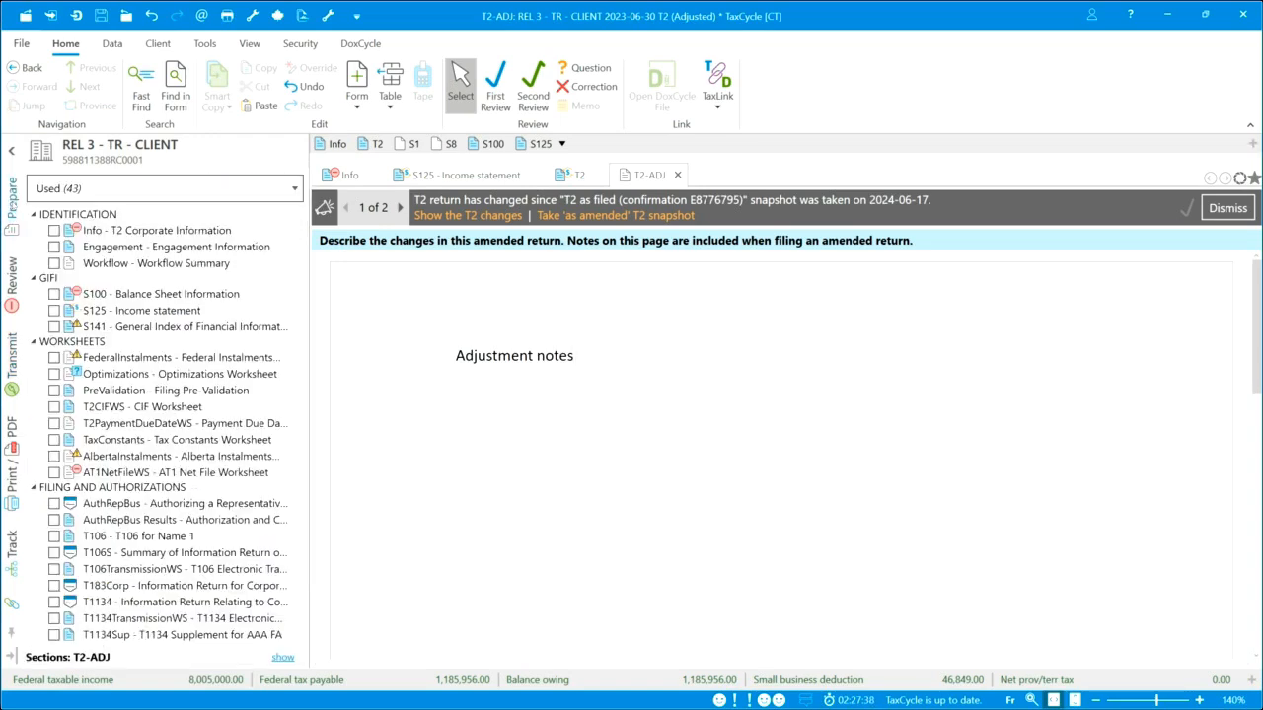
pyautogui.scroll(-3, 195, 313)
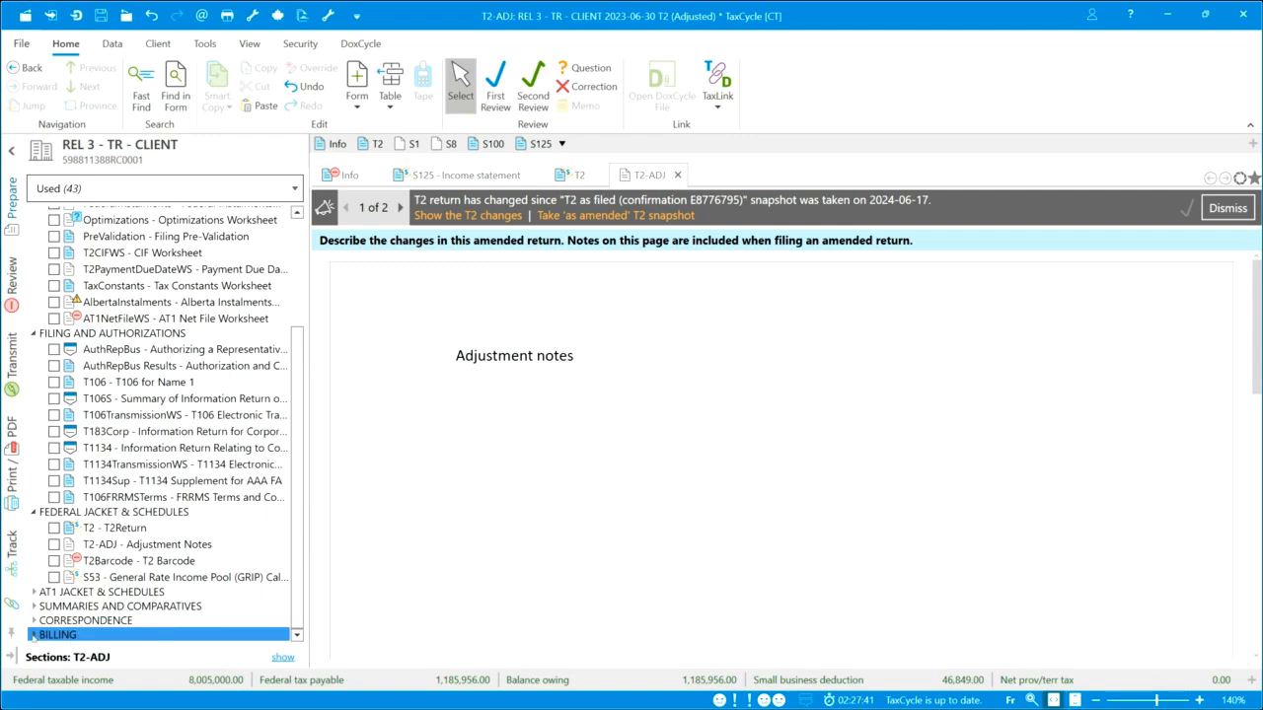
pyautogui.click(34, 635)
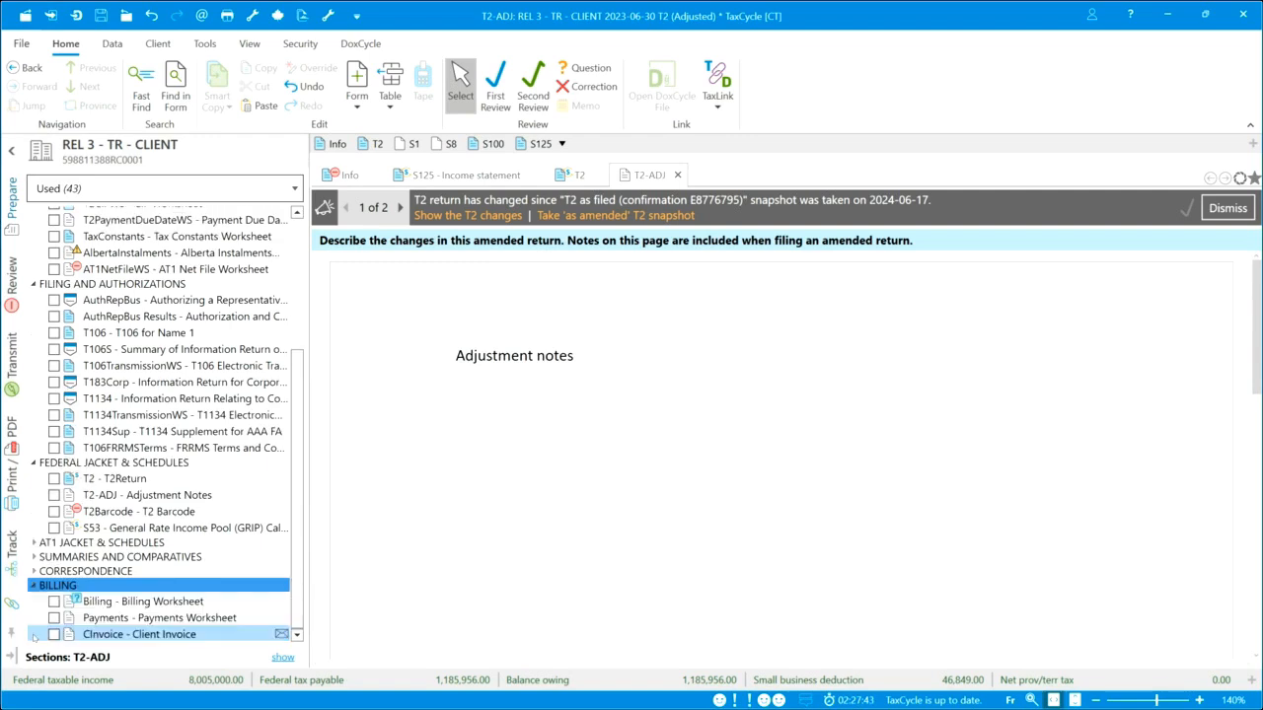
pyautogui.click(143, 600)
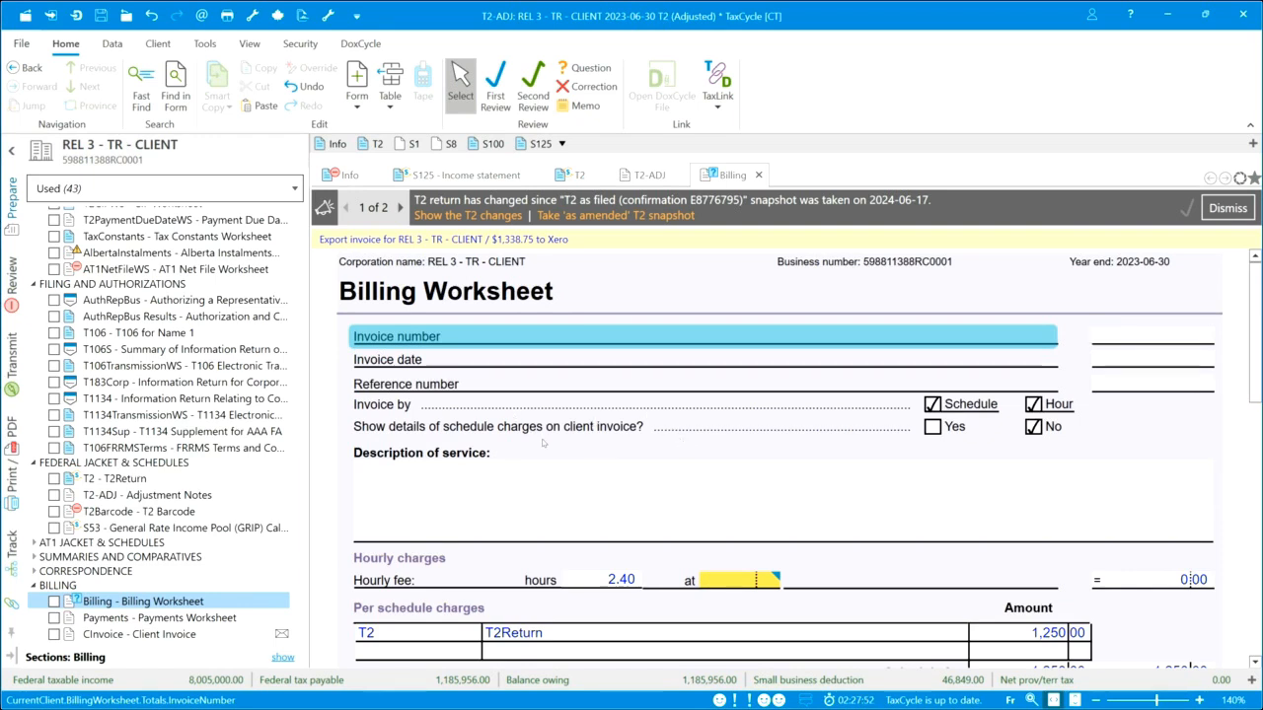
pyautogui.scroll(-1, 542, 444)
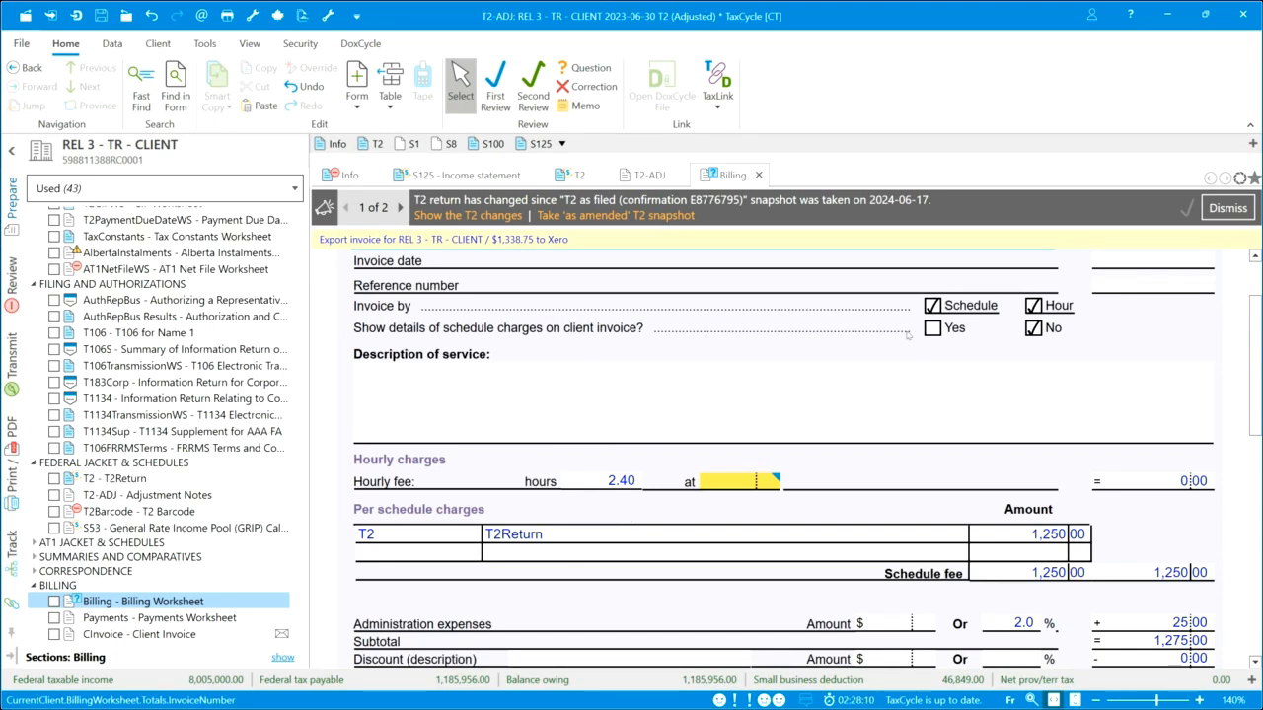
pyautogui.scroll(-4, 883, 444)
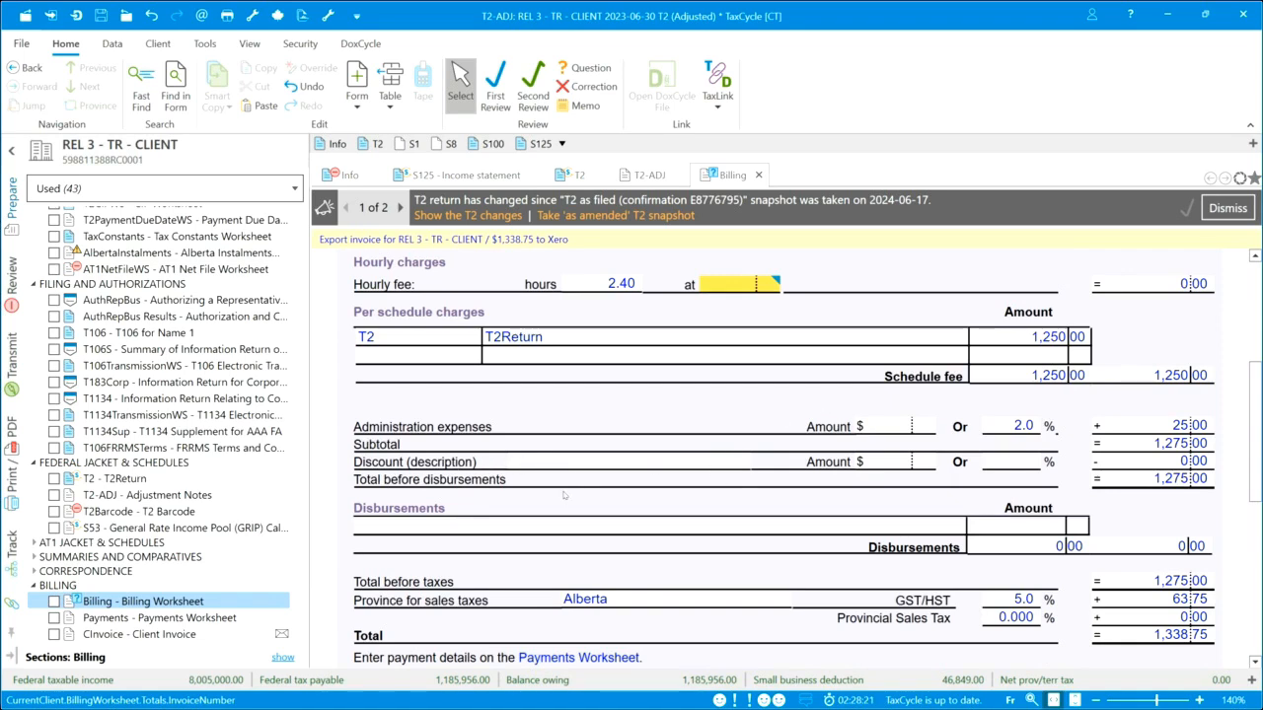
pyautogui.scroll(-1, 562, 495)
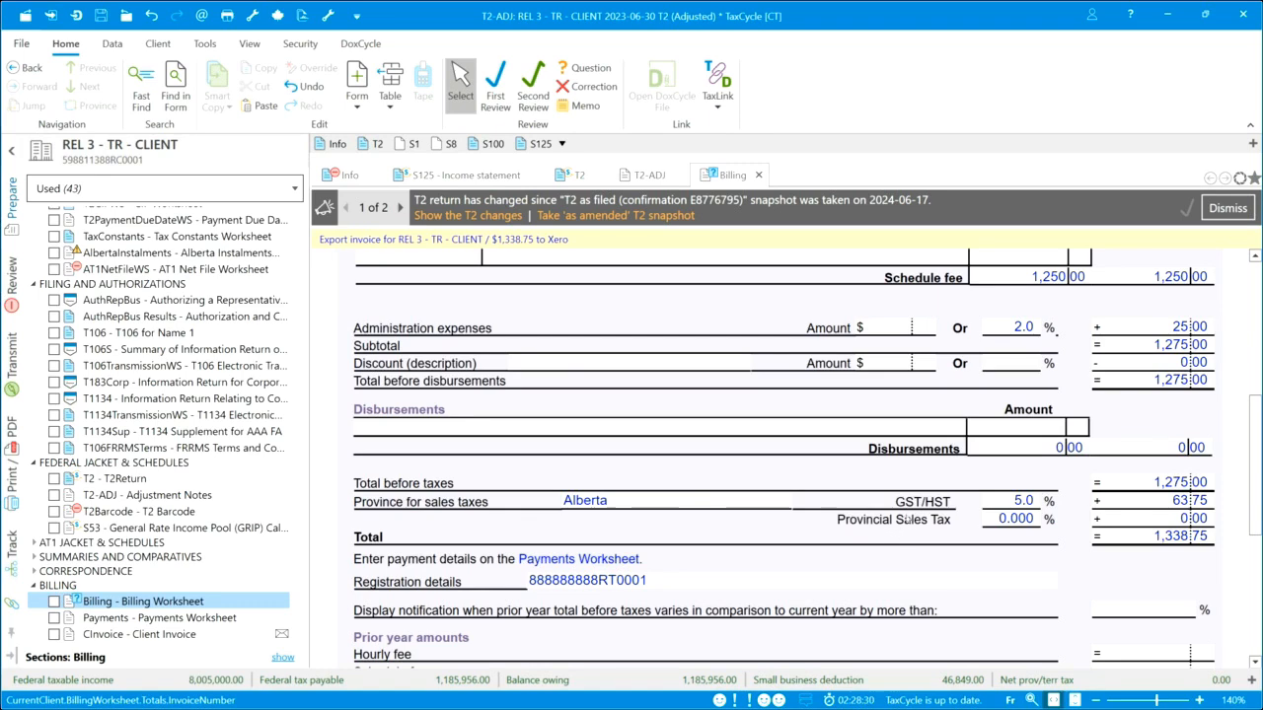
pyautogui.scroll(-2, 899, 520)
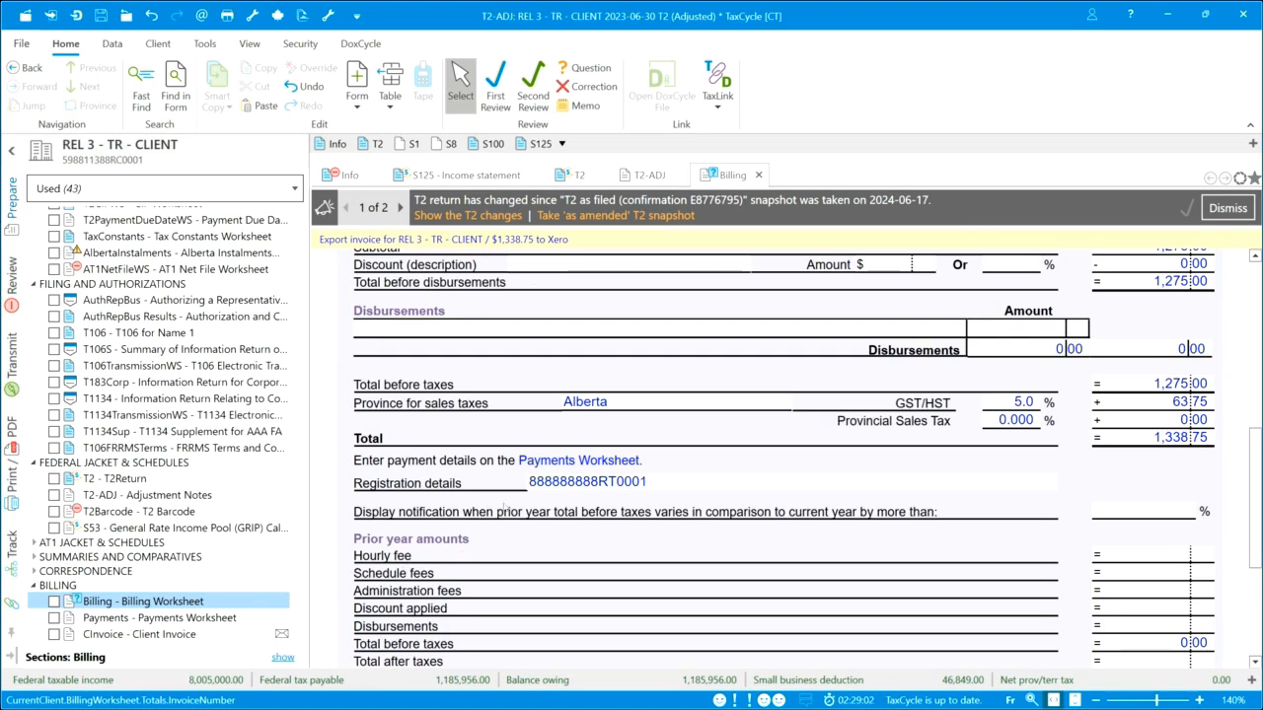
# Open the Payments Worksheet and set the first payment's method to e-Transfer
pyautogui.click(168, 619)
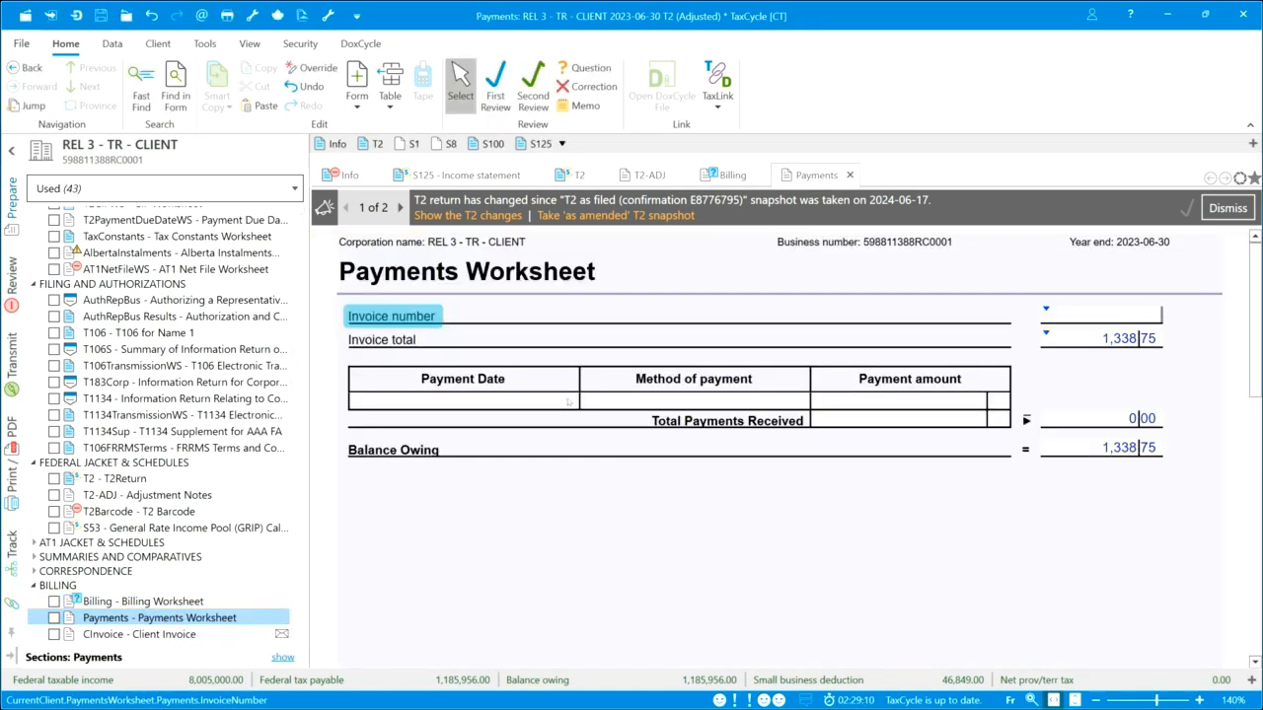
pyautogui.click(798, 400)
pyautogui.press('Down')
pyautogui.press('Down')
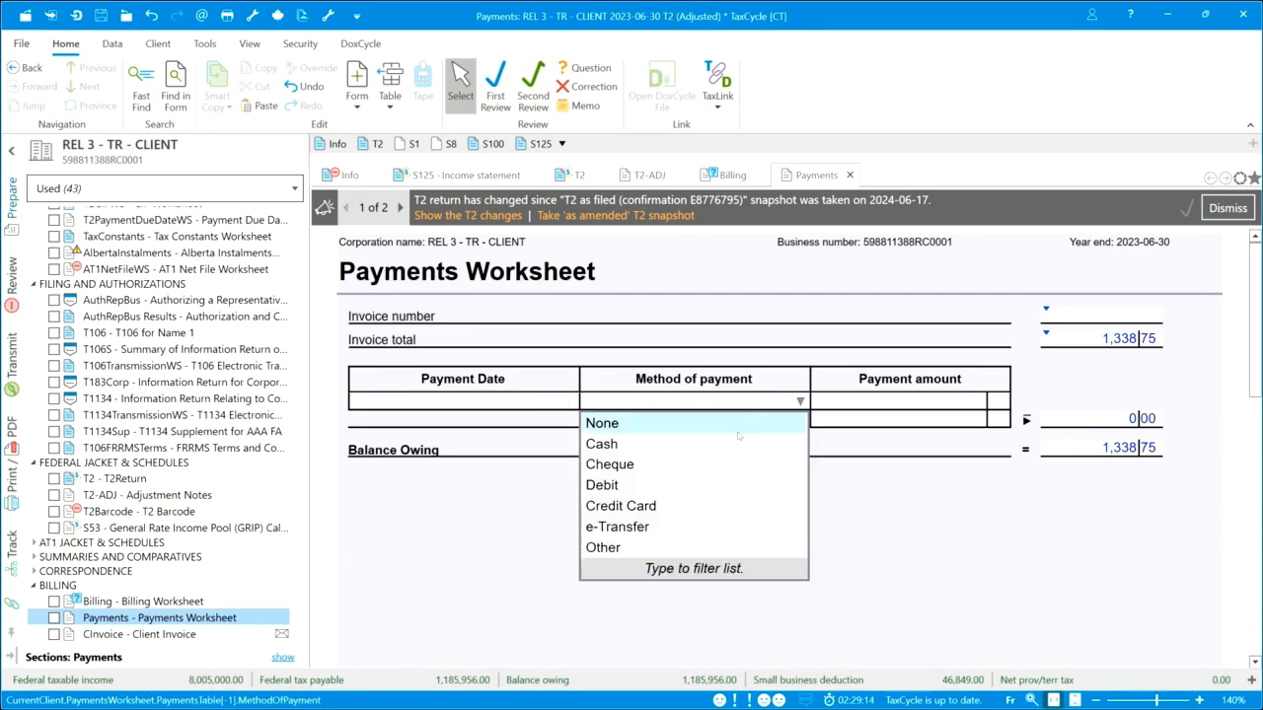
pyautogui.press('Return')
pyautogui.click(800, 401)
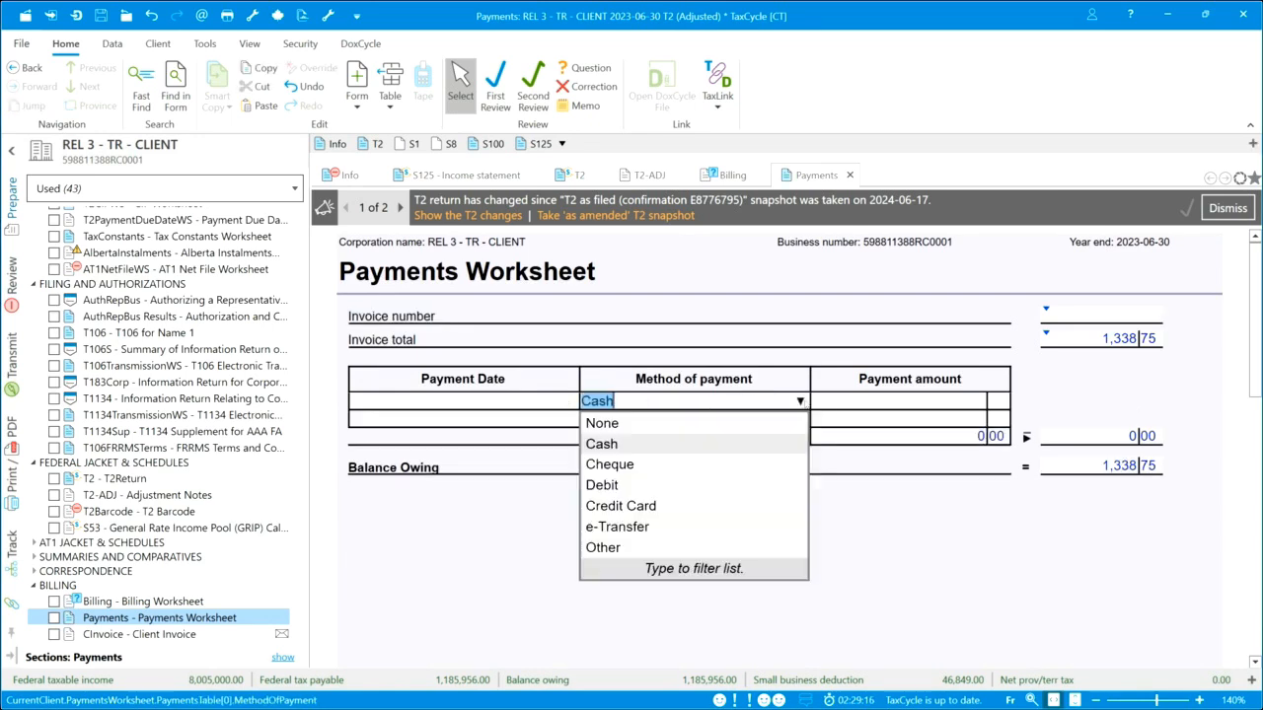
pyautogui.click(756, 462)
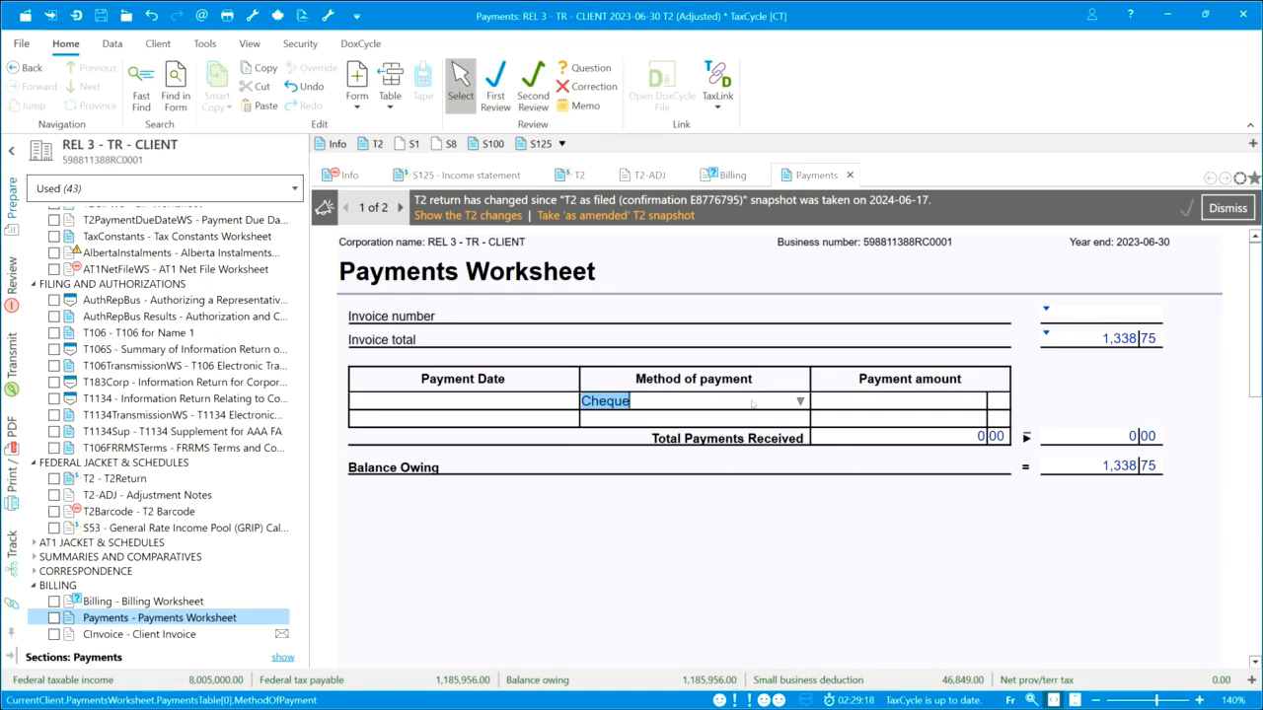
pyautogui.click(799, 401)
pyautogui.click(711, 526)
# Enter a payment amount of 1,338.75 for the e-Transfer payment on the Payments Worksheet
pyautogui.click(877, 399)
pyautogui.write('133875')
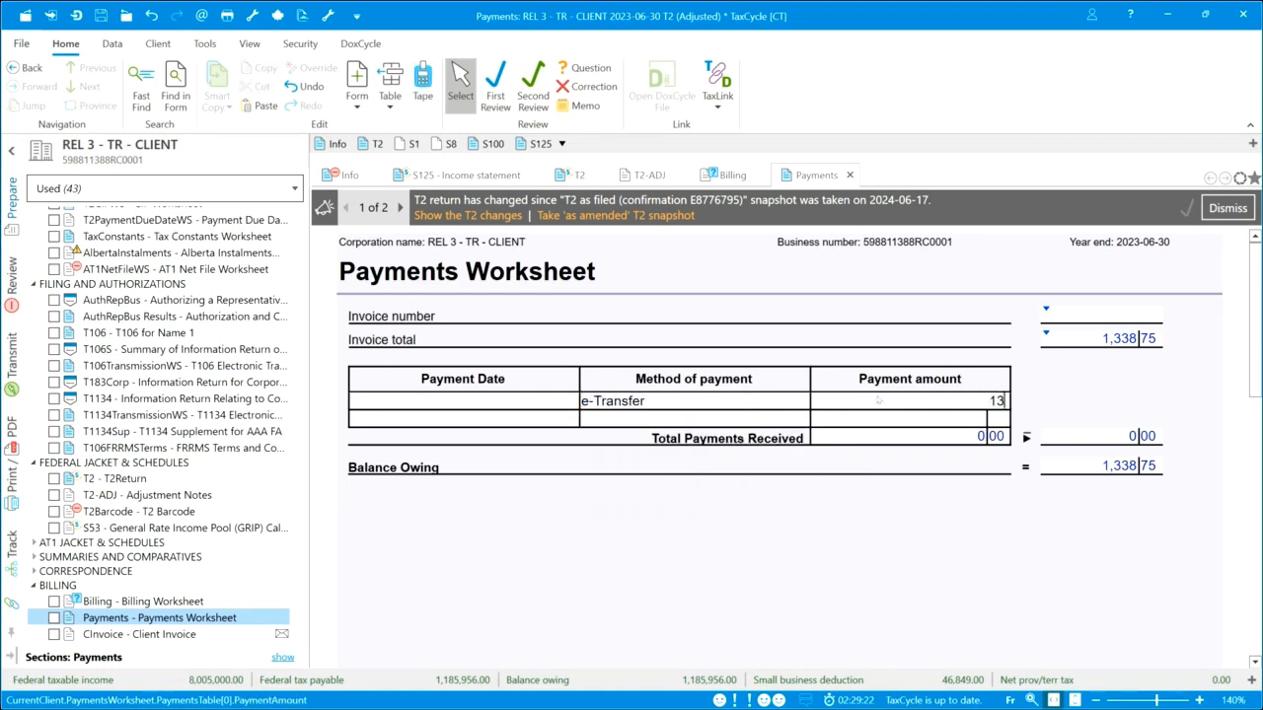
pyautogui.press('Left')
pyautogui.press('Left')
pyautogui.write('.')
pyautogui.click(937, 417)
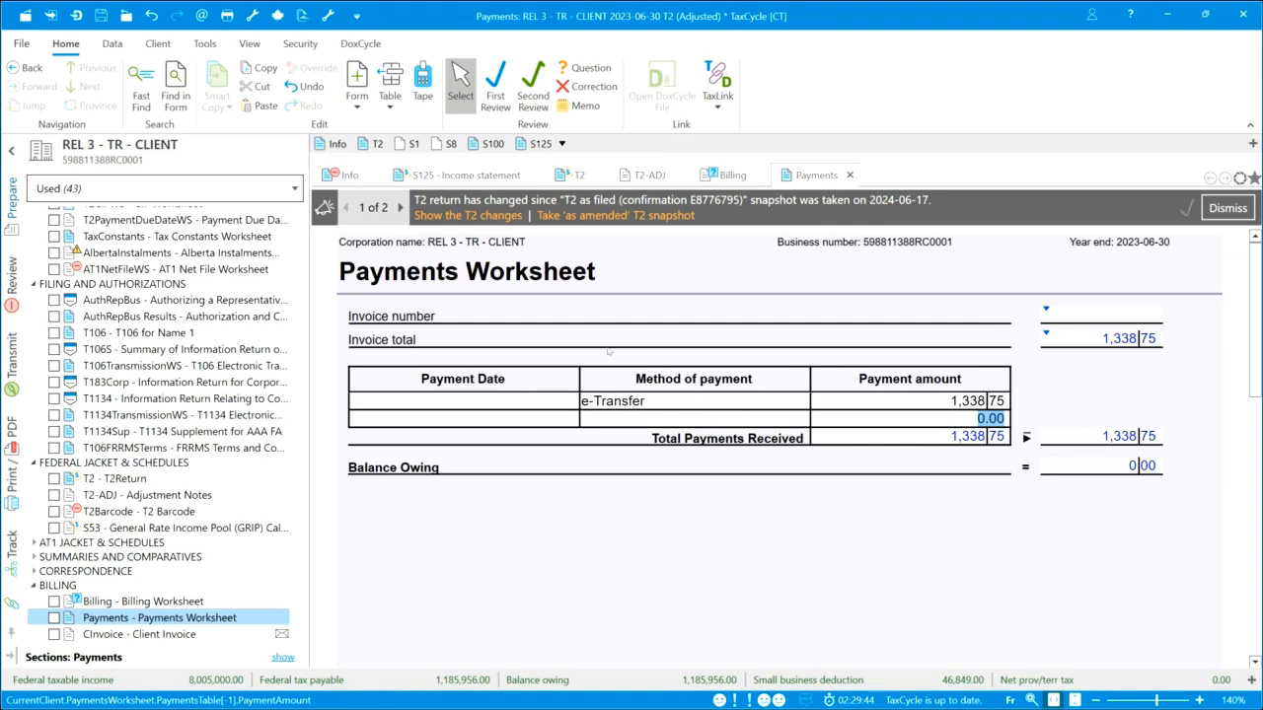
# Check the payment status on the Billing Worksheet and review the client invoice's charges, taxes and amount paid
pyautogui.click(731, 178)
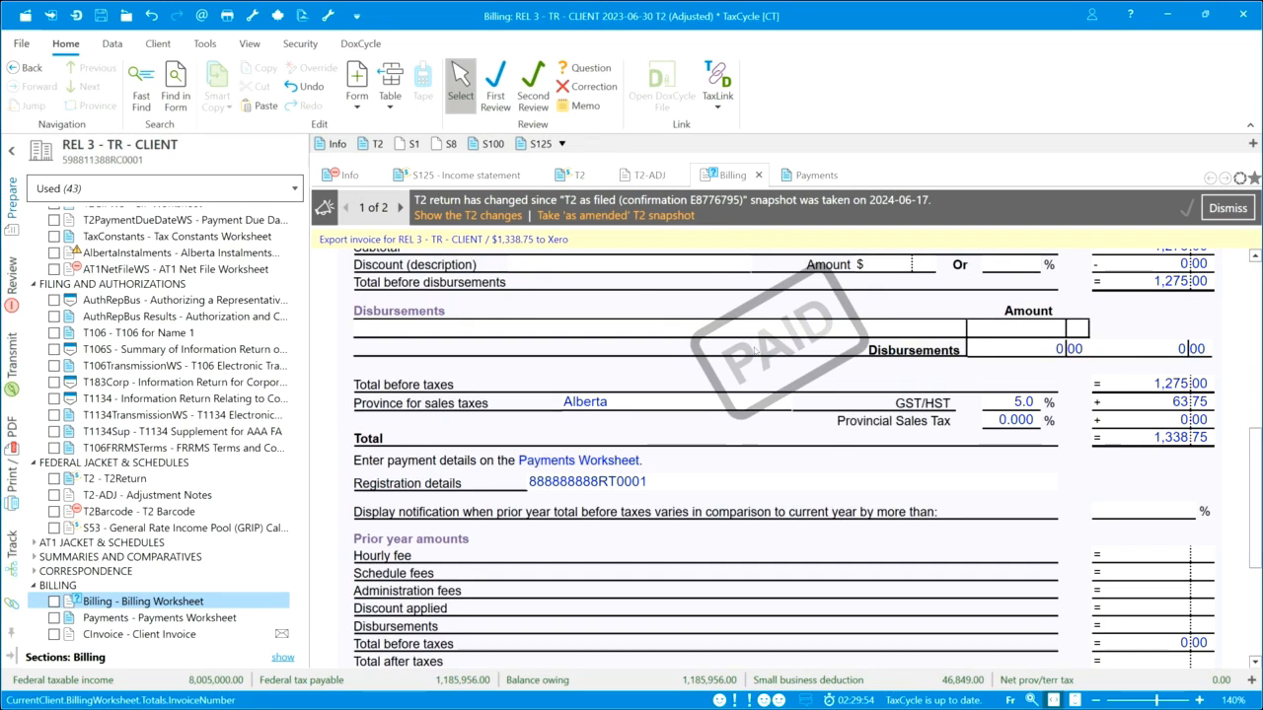
pyautogui.click(148, 634)
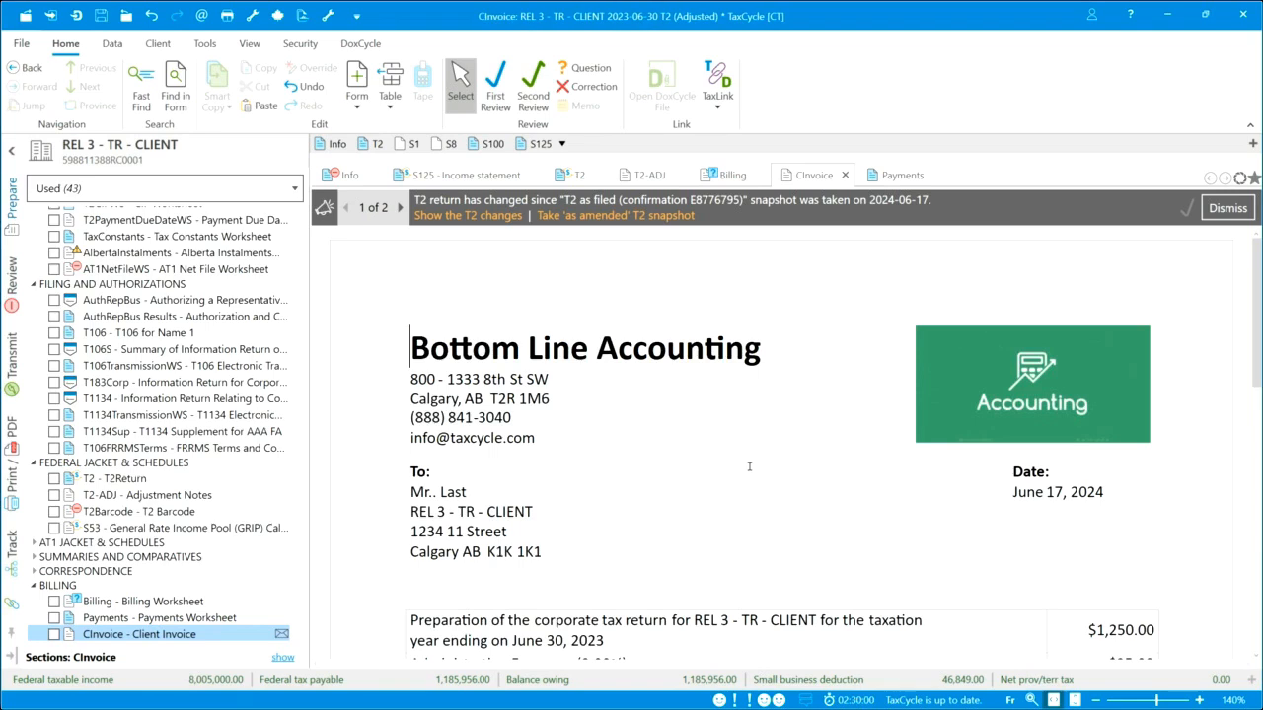
pyautogui.scroll(-2, 749, 467)
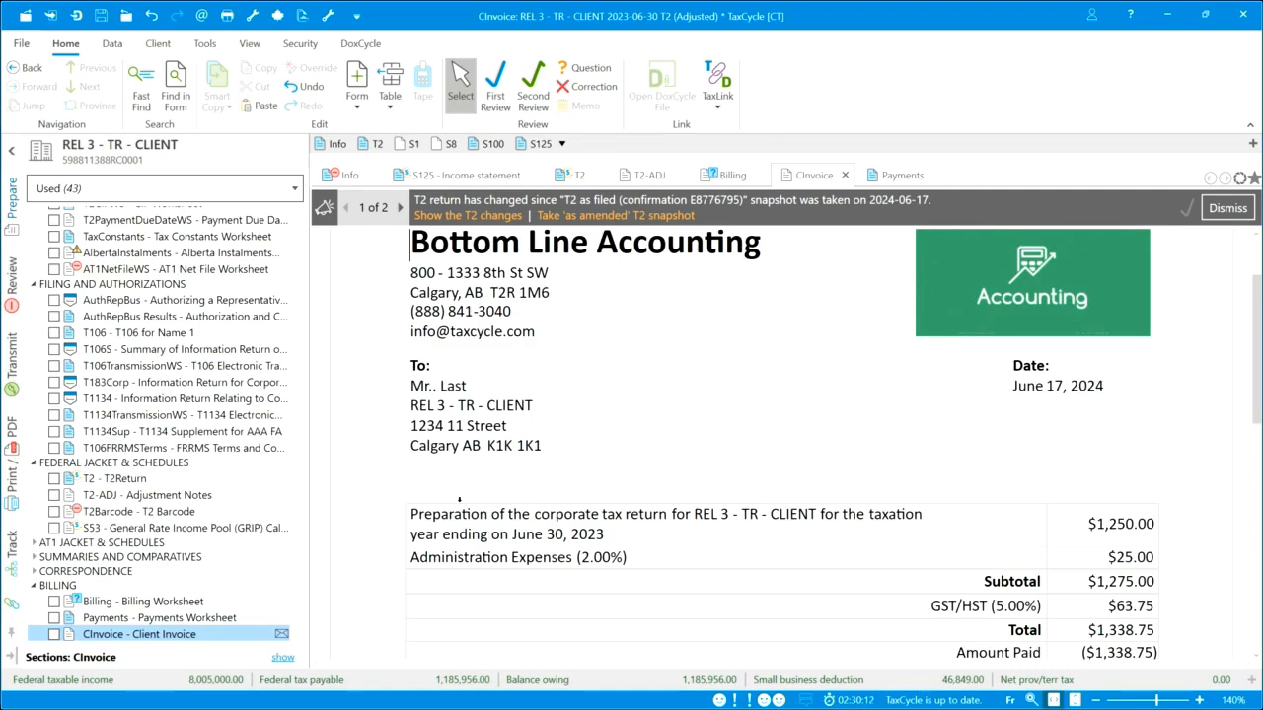
pyautogui.scroll(1, 503, 534)
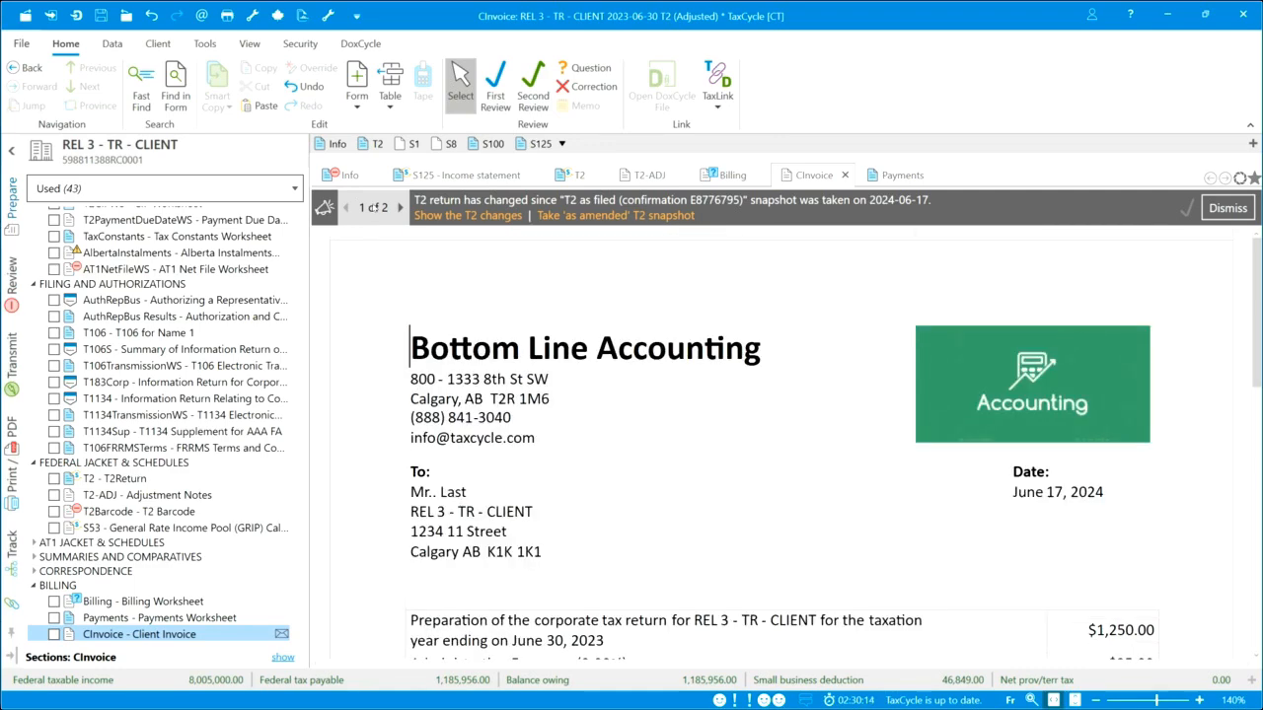
# Return to the Info worksheet and review the corporation's address, authorized signing officer and contact person details
pyautogui.click(347, 175)
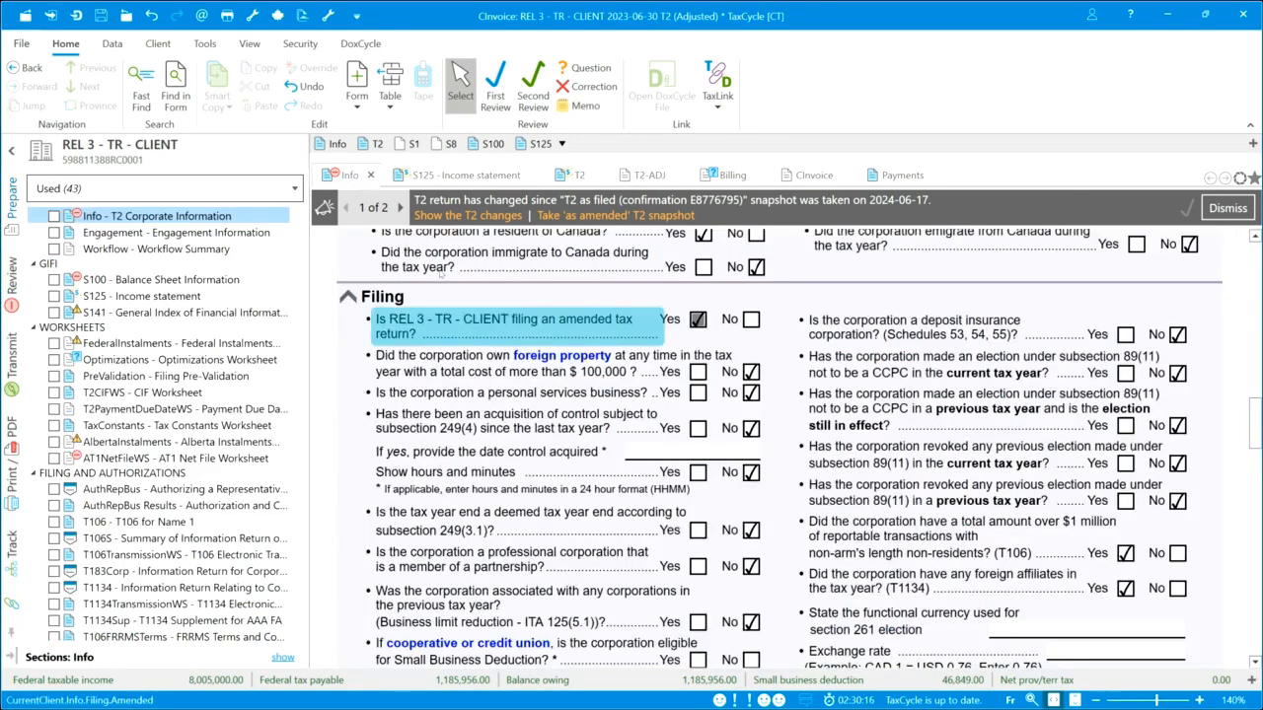
pyautogui.scroll(5, 449, 375)
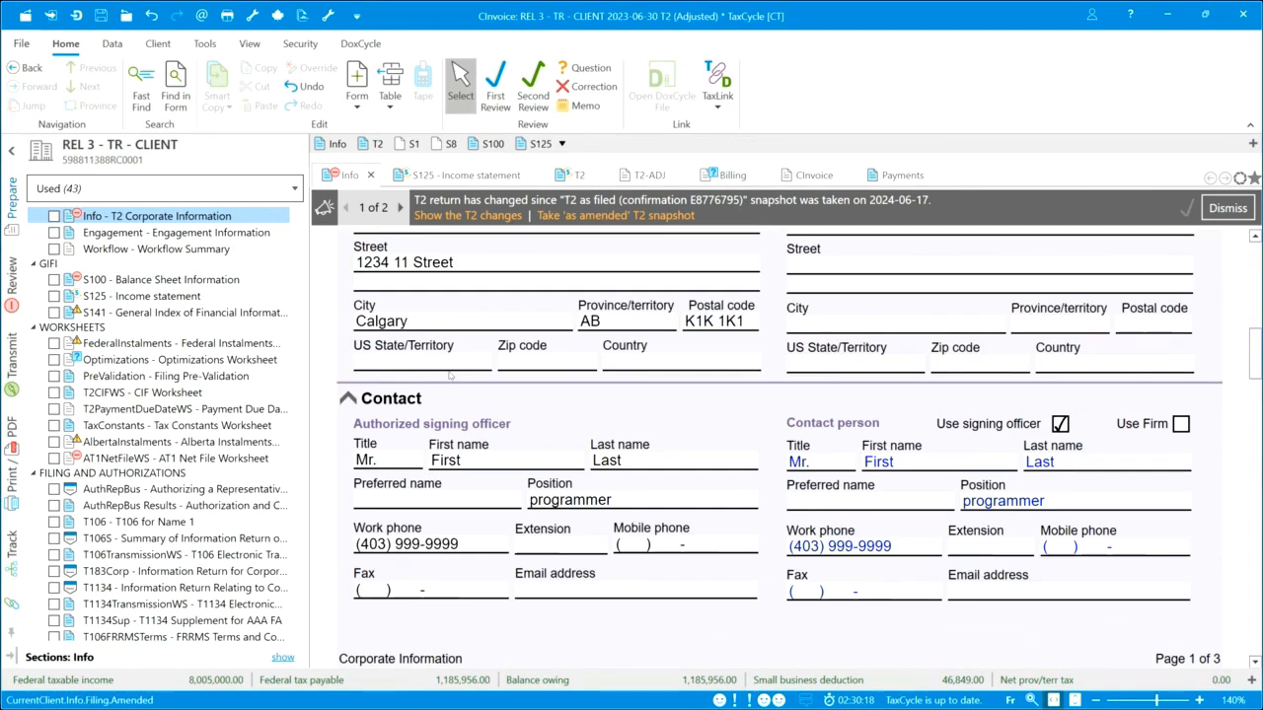
pyautogui.scroll(1, 449, 374)
pyautogui.scroll(-1, 449, 374)
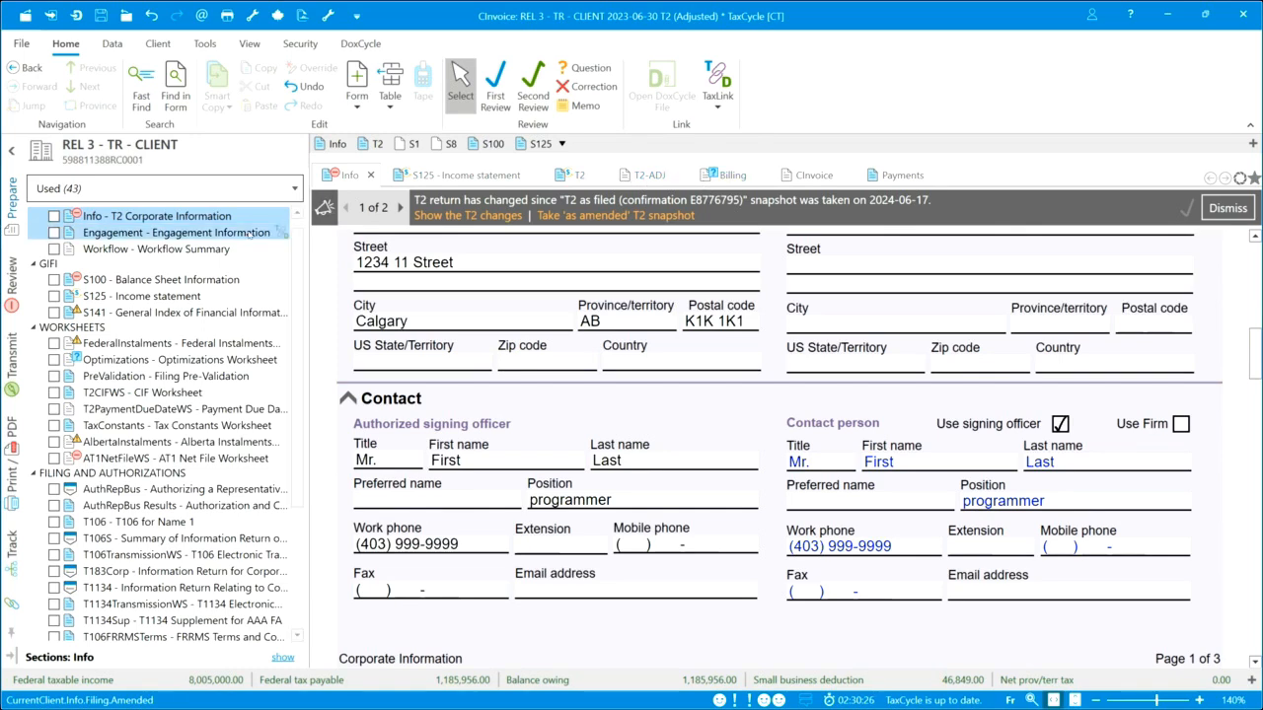
# Open the Engagement Information worksheet and examine its workflow dates, filing details and the salutation used for correspondence
pyautogui.click(214, 235)
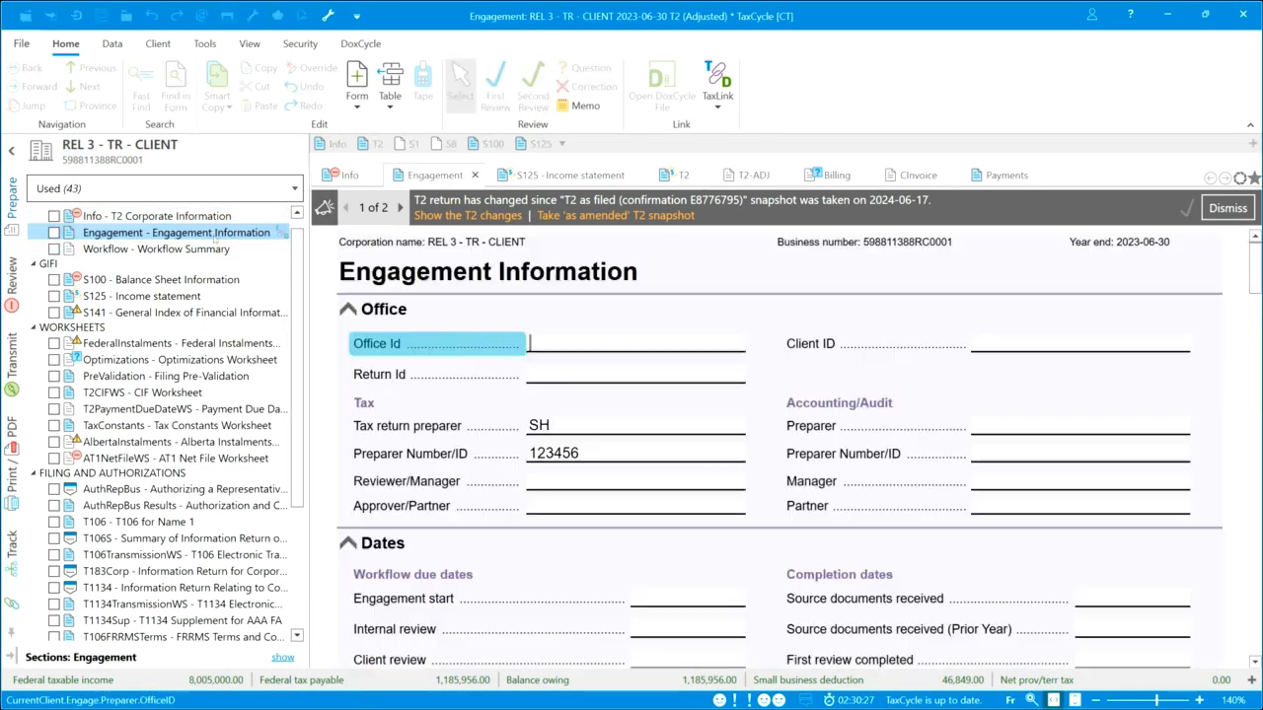
pyautogui.scroll(-4, 904, 526)
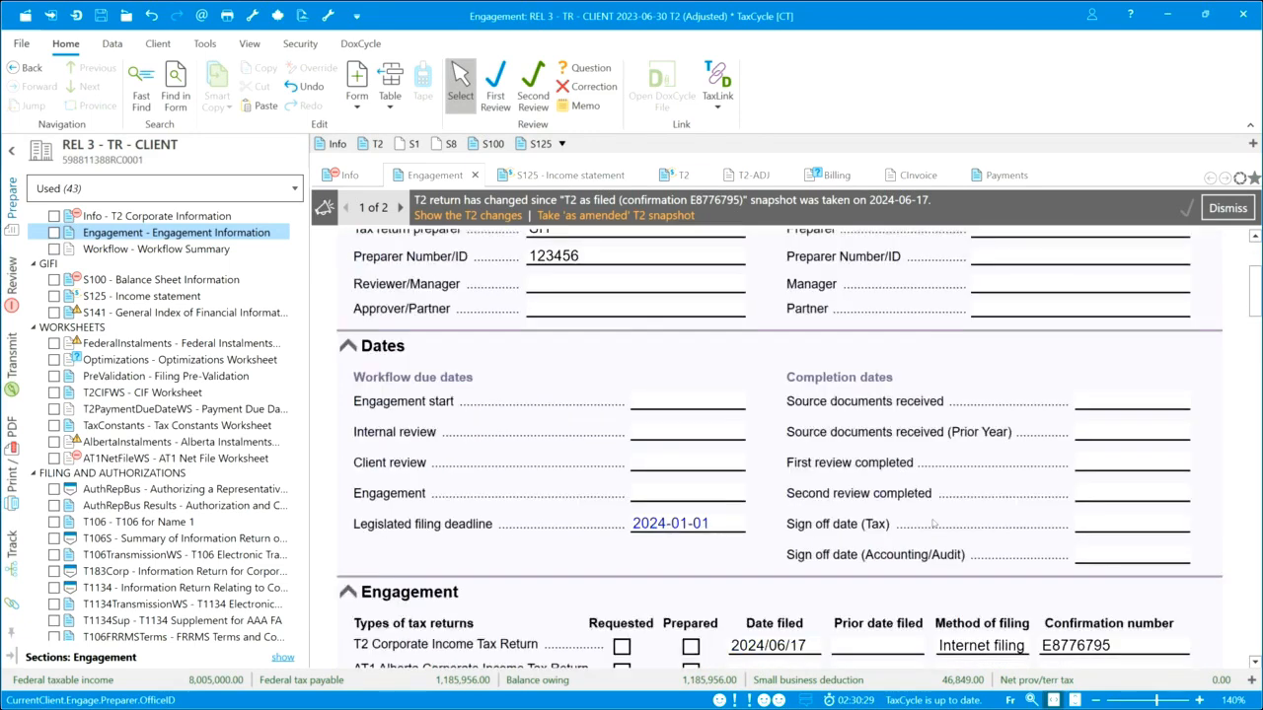
pyautogui.scroll(-1, 932, 524)
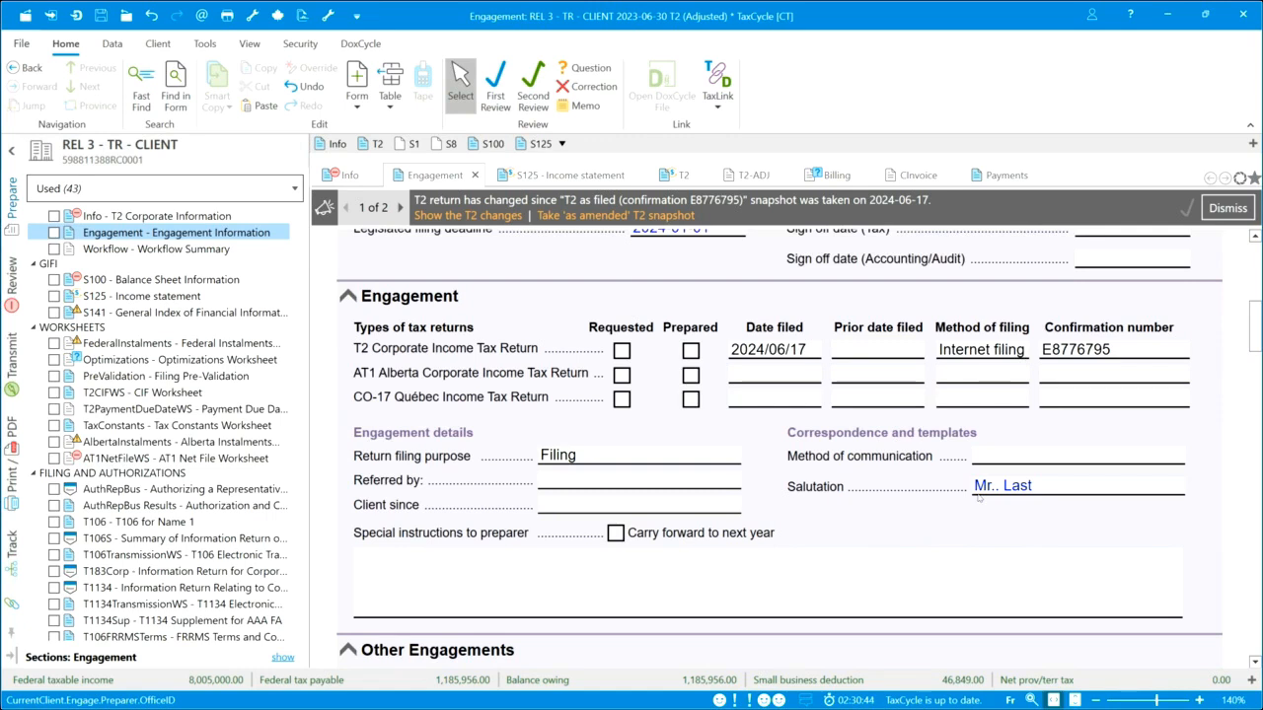
pyautogui.click(1035, 487)
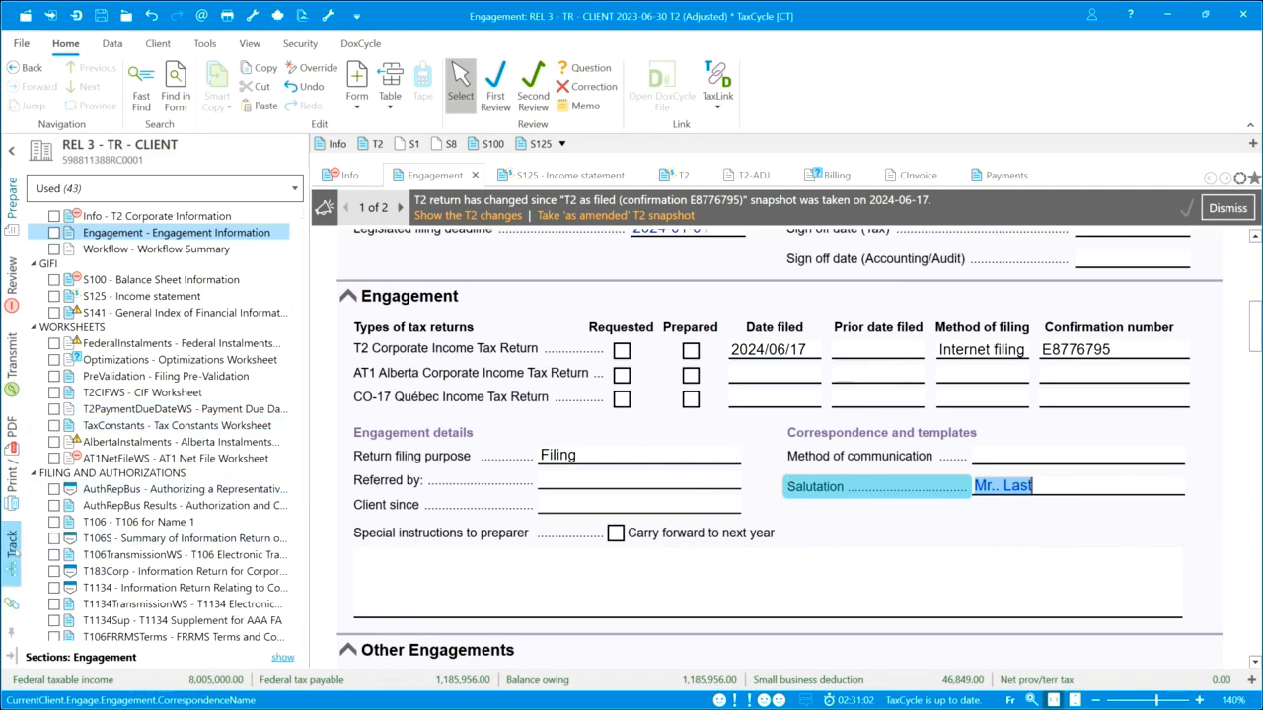
# Show the return's workflow tracking and review the Engagement and Planning tasks and the remaining task groups through Billing
pyautogui.click(12, 544)
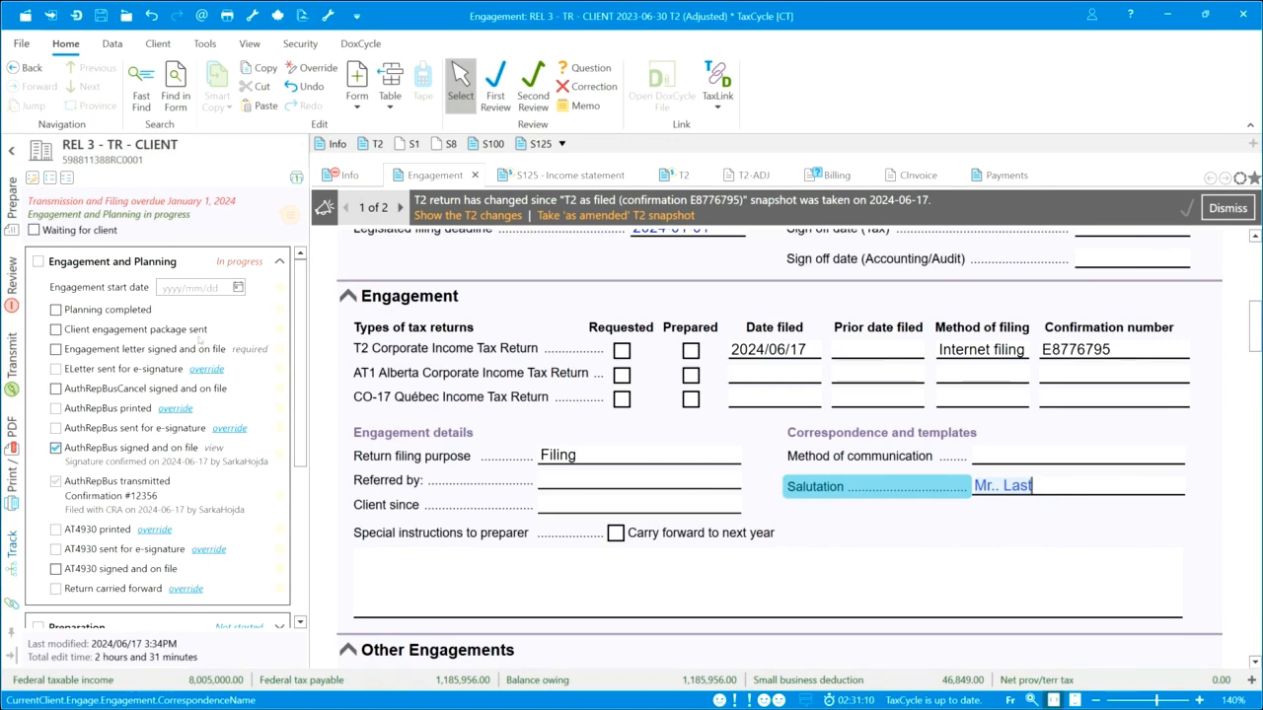
pyautogui.scroll(-3, 198, 339)
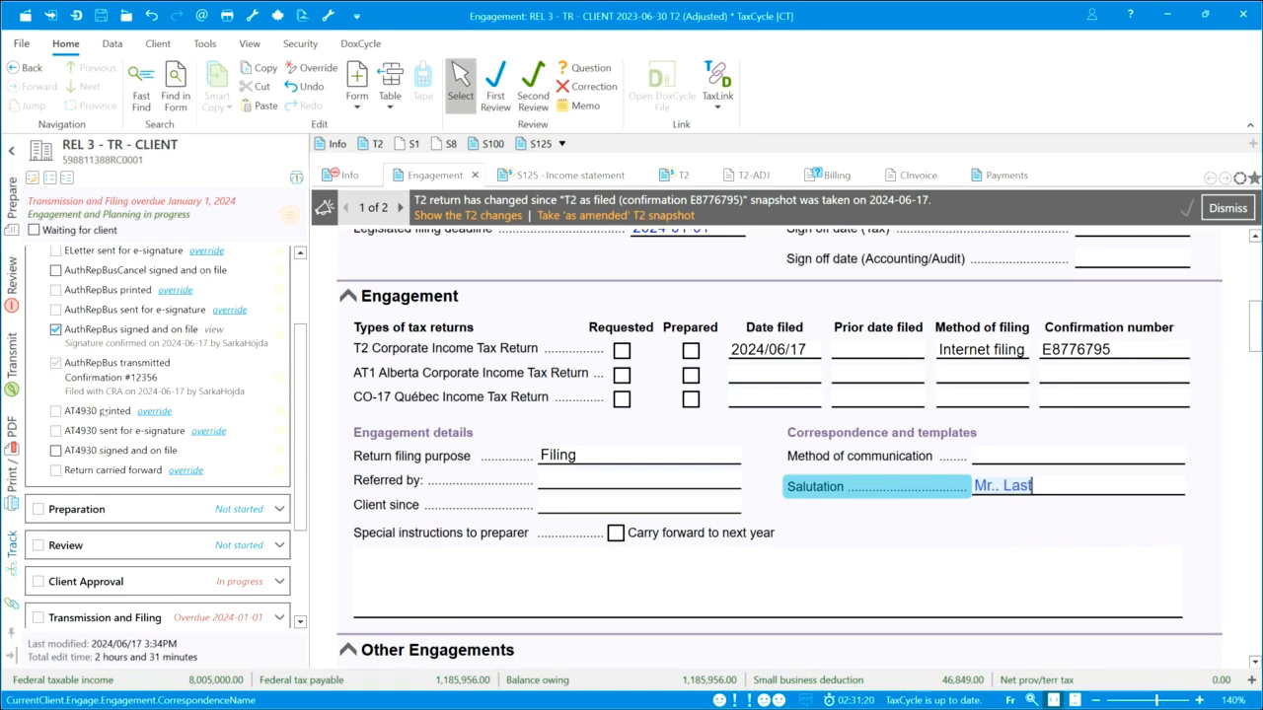
pyautogui.scroll(-3, 110, 473)
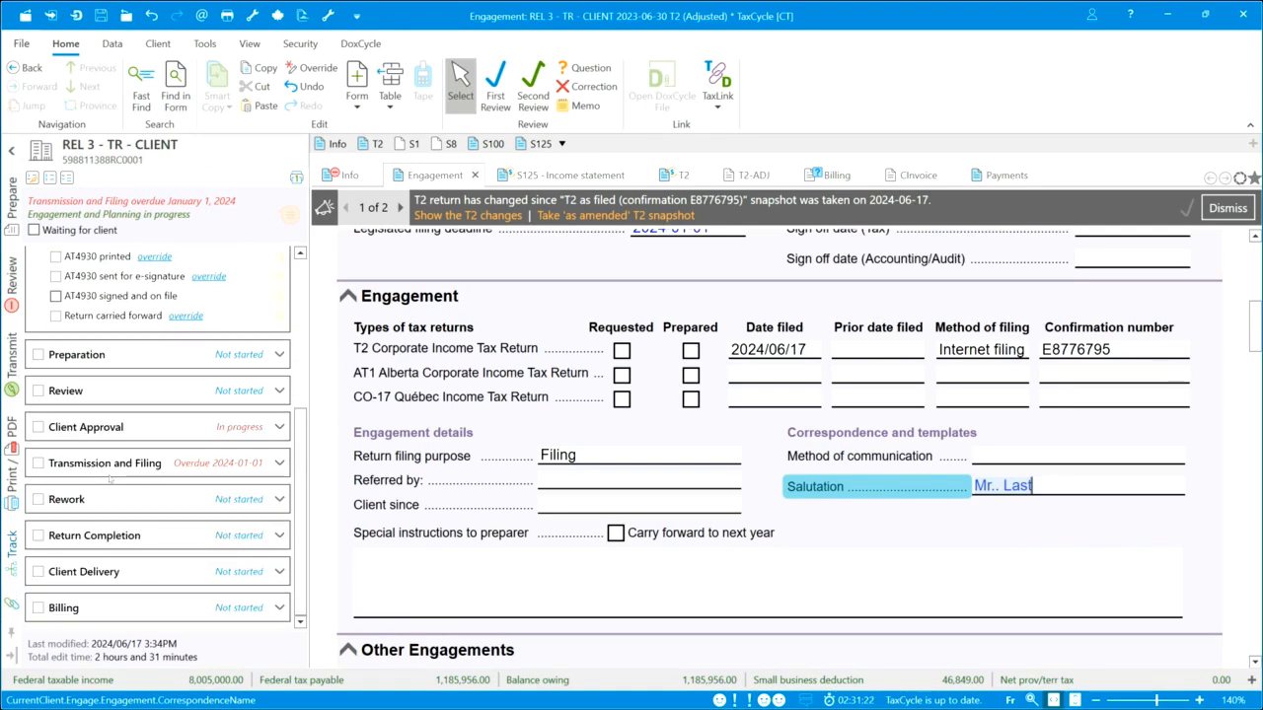